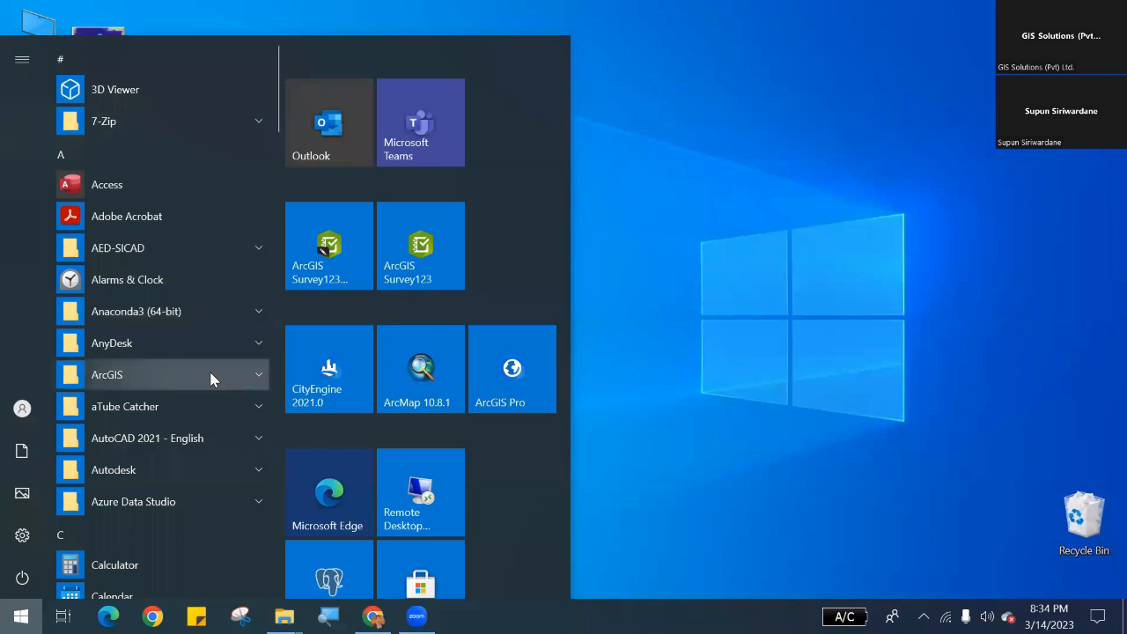
Open the file location of the ArcGIS Pro shortcut from the ArcGIS program group and close the folder window.
click(210, 378)
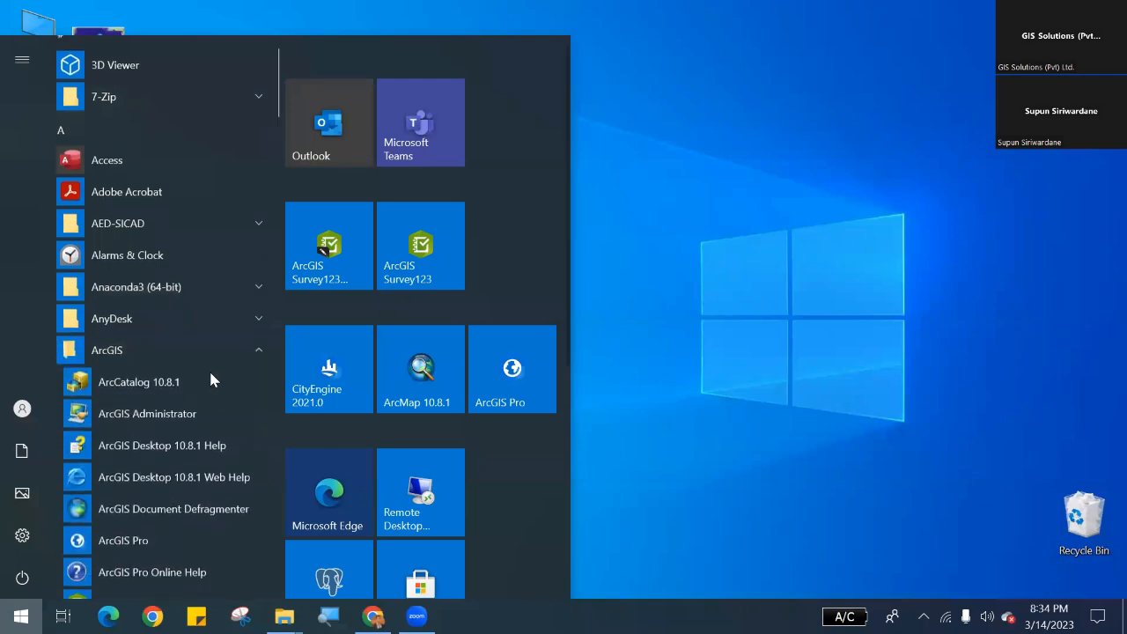
scroll(210, 379, down, 3)
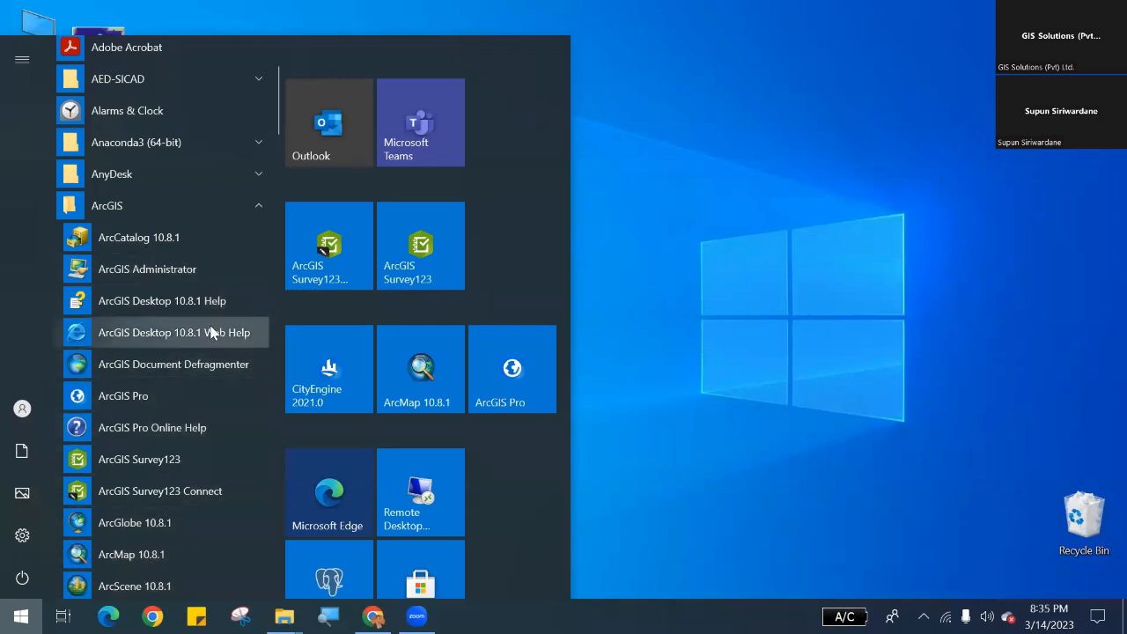
right_click(214, 404)
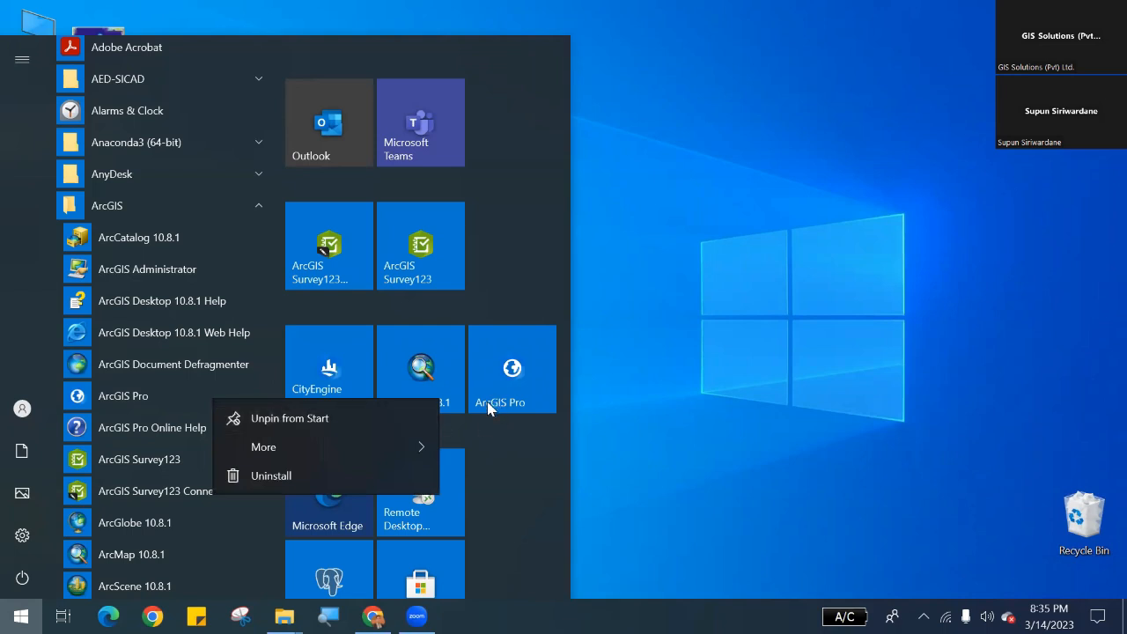
mouse_move(409, 449)
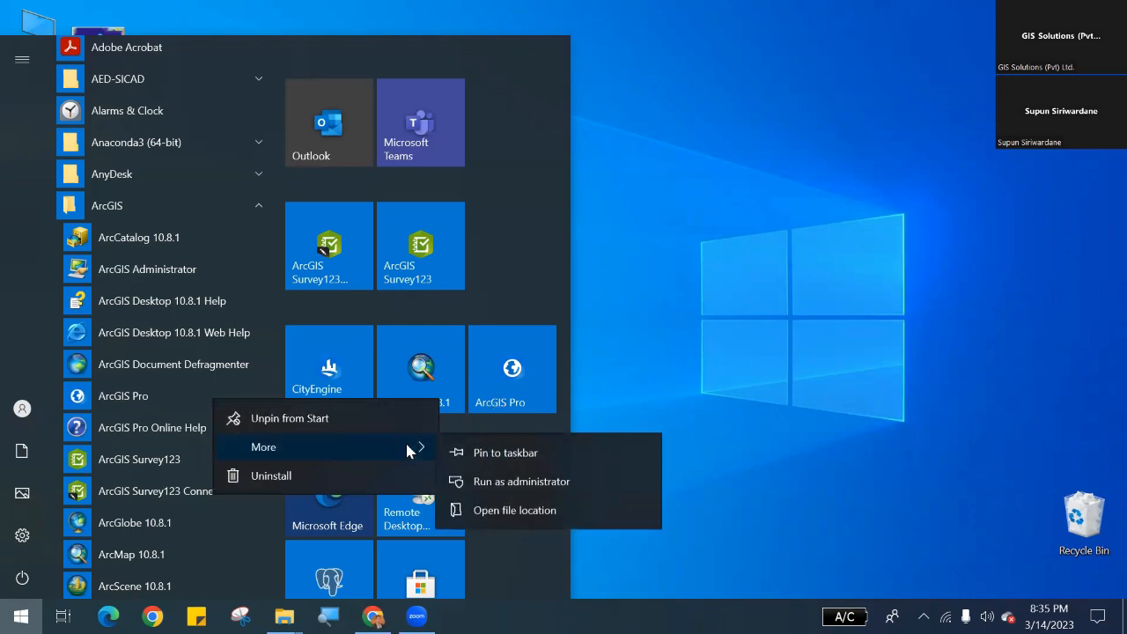
click(498, 511)
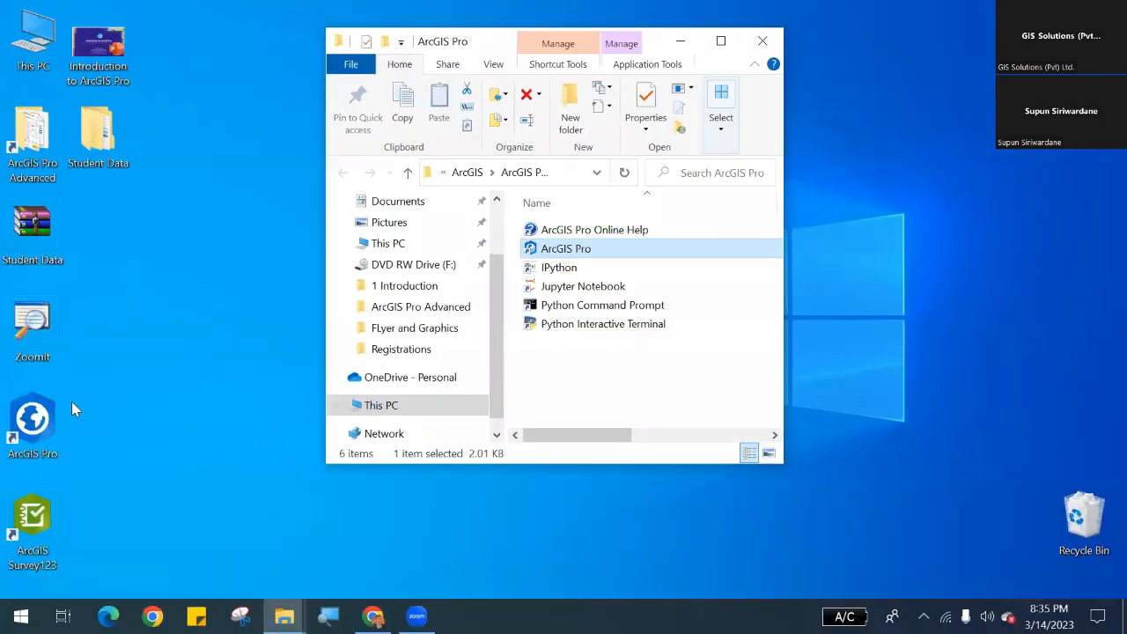
click(763, 40)
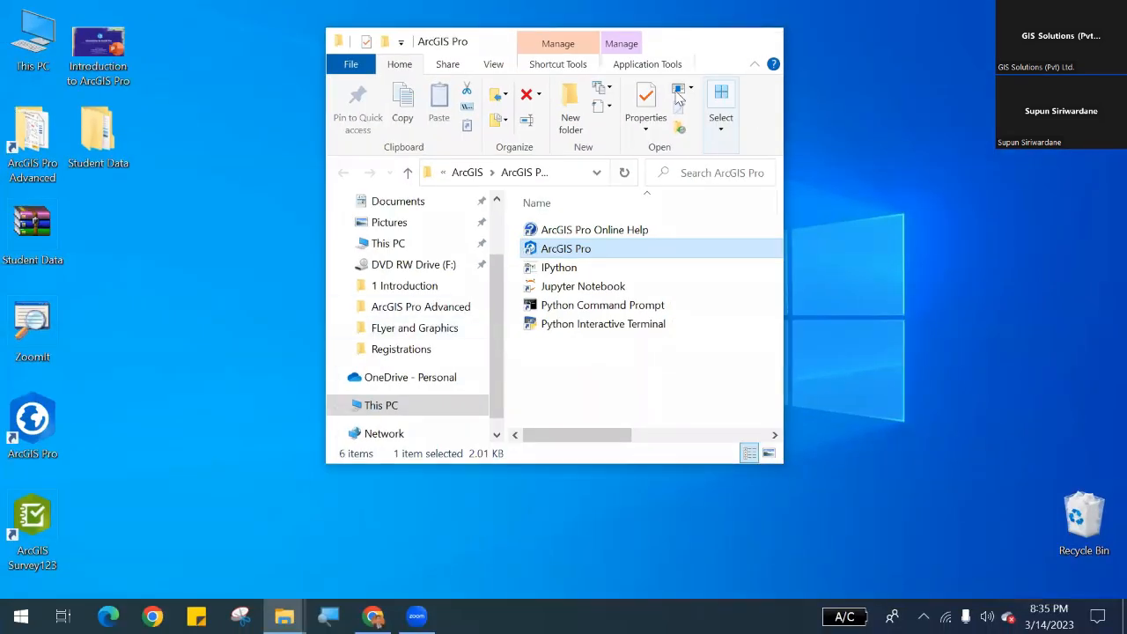
Launch ArcGIS Pro from the ArcGIS program group in the installed applications list.
click(19, 616)
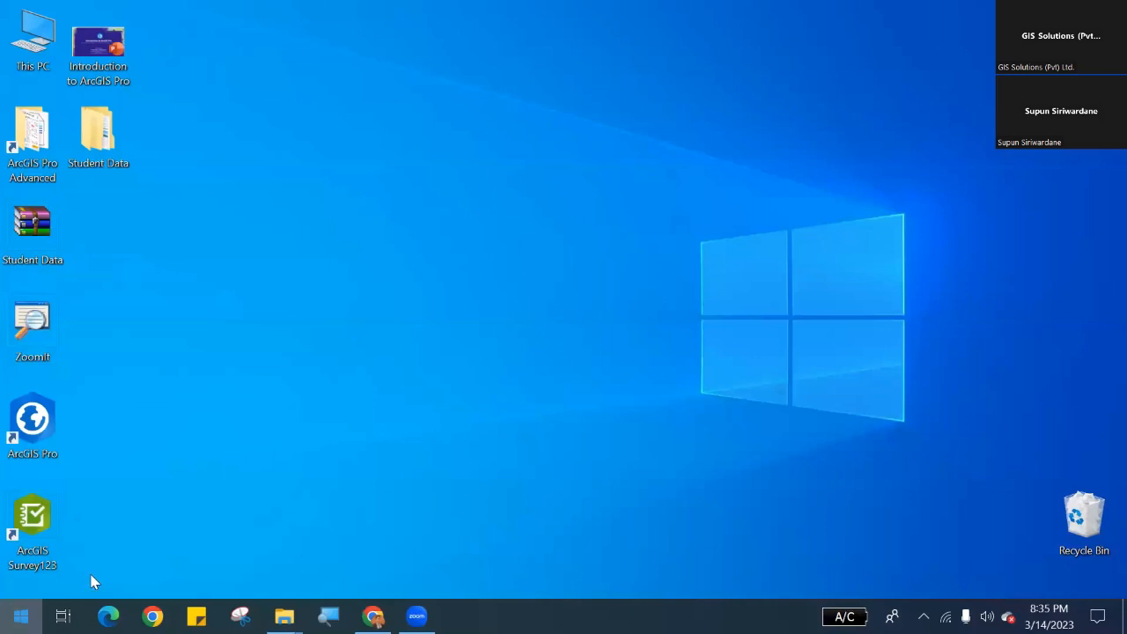
click(229, 381)
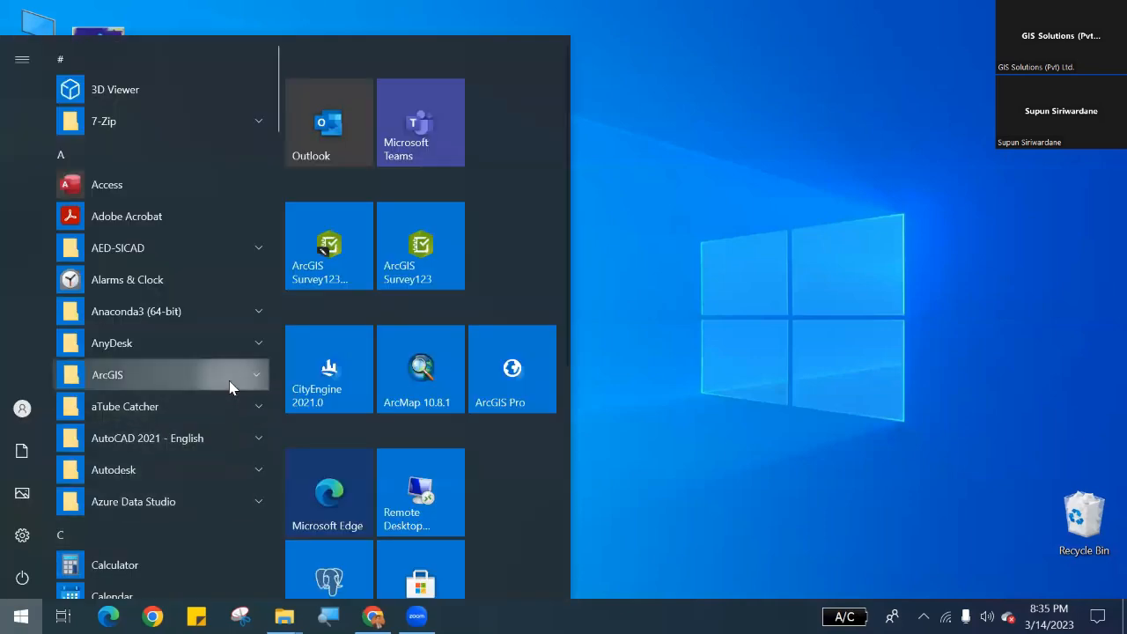
scroll(219, 490, down, 1)
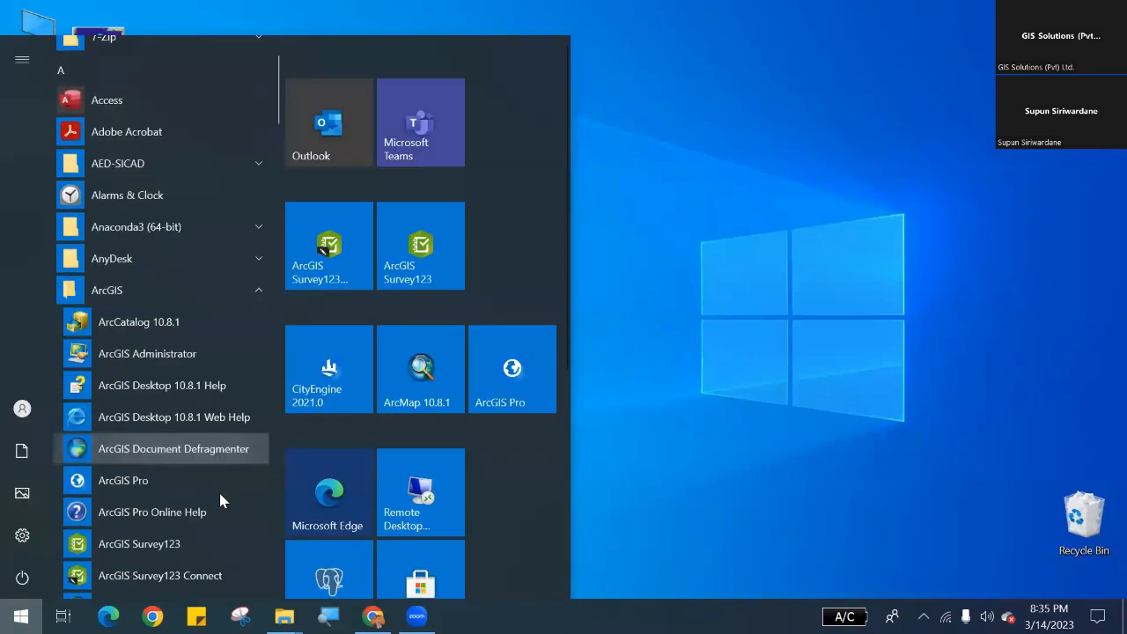
click(215, 491)
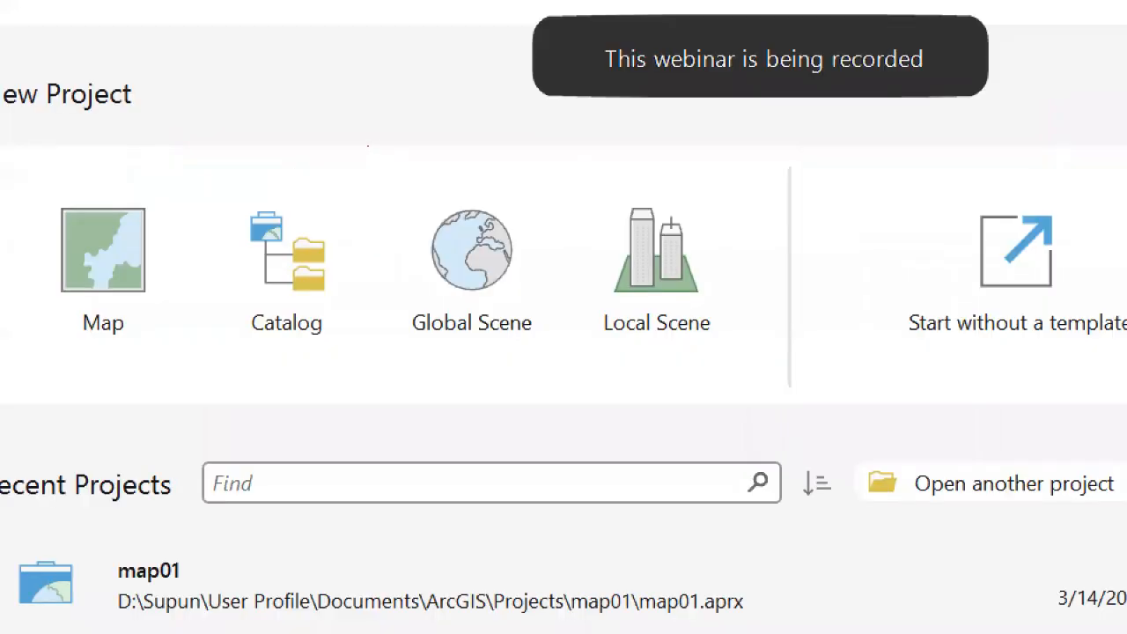
drag(381, 162, 747, 367)
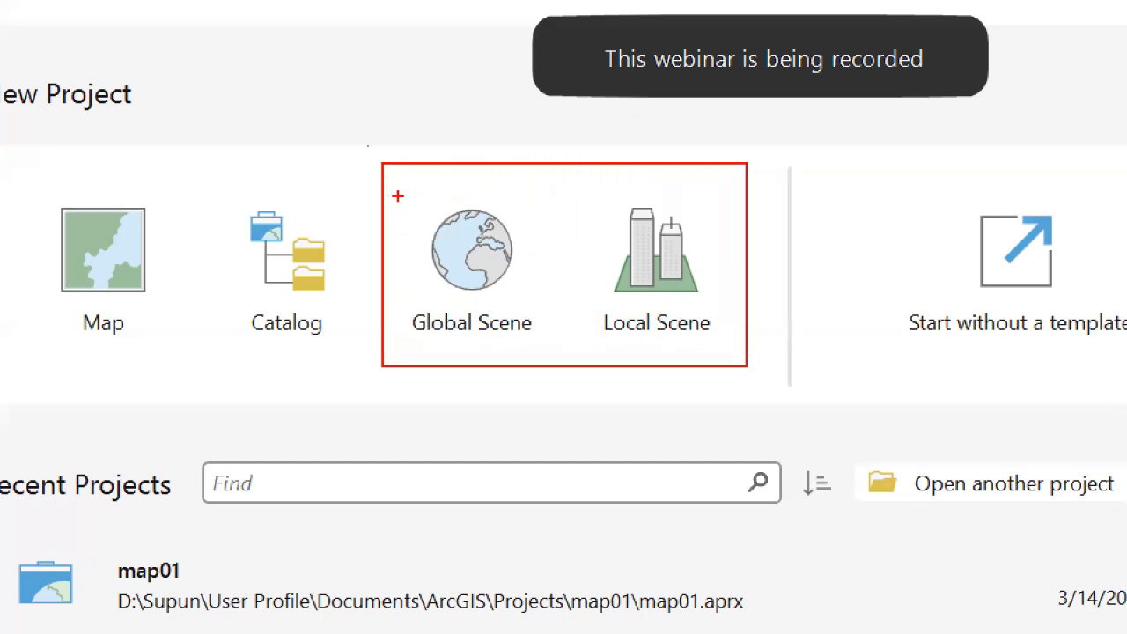
mouse_move(397, 196)
mouse_down()
mouse_move(503, 327)
mouse_move(558, 346)
mouse_up()
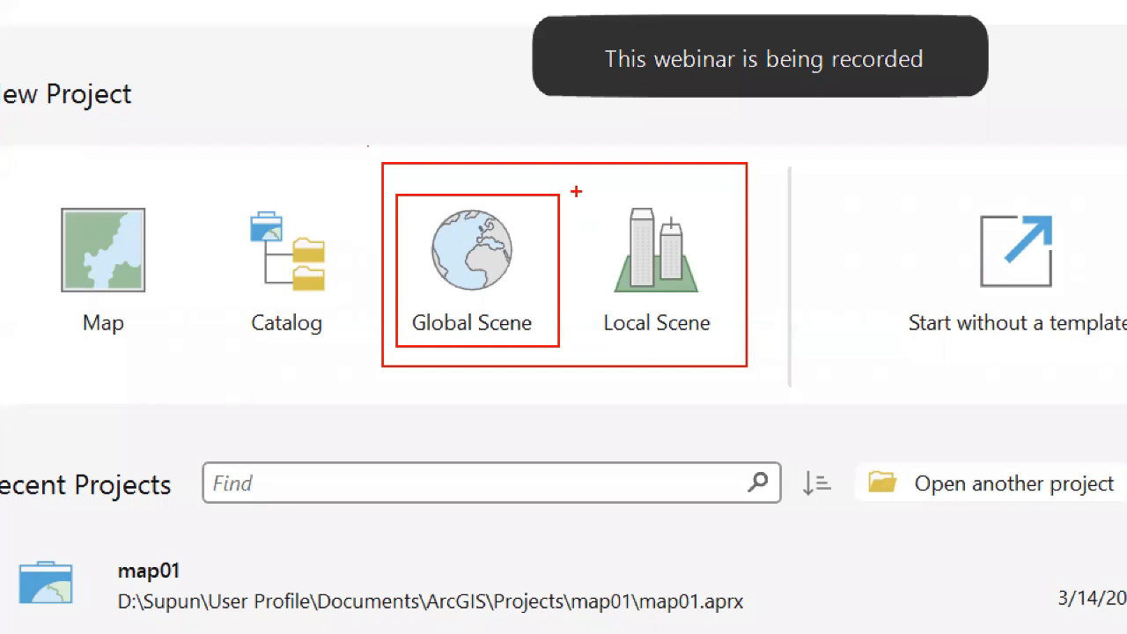
mouse_move(575, 191)
mouse_down()
mouse_move(704, 289)
mouse_move(738, 339)
mouse_move(730, 352)
mouse_up()
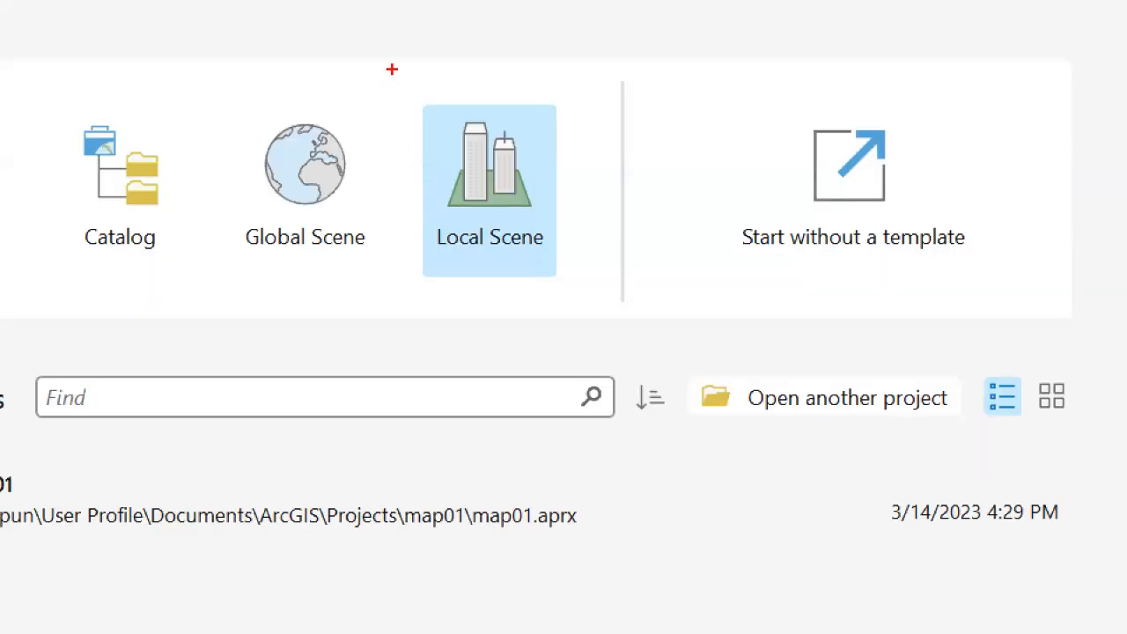
drag(392, 69, 589, 294)
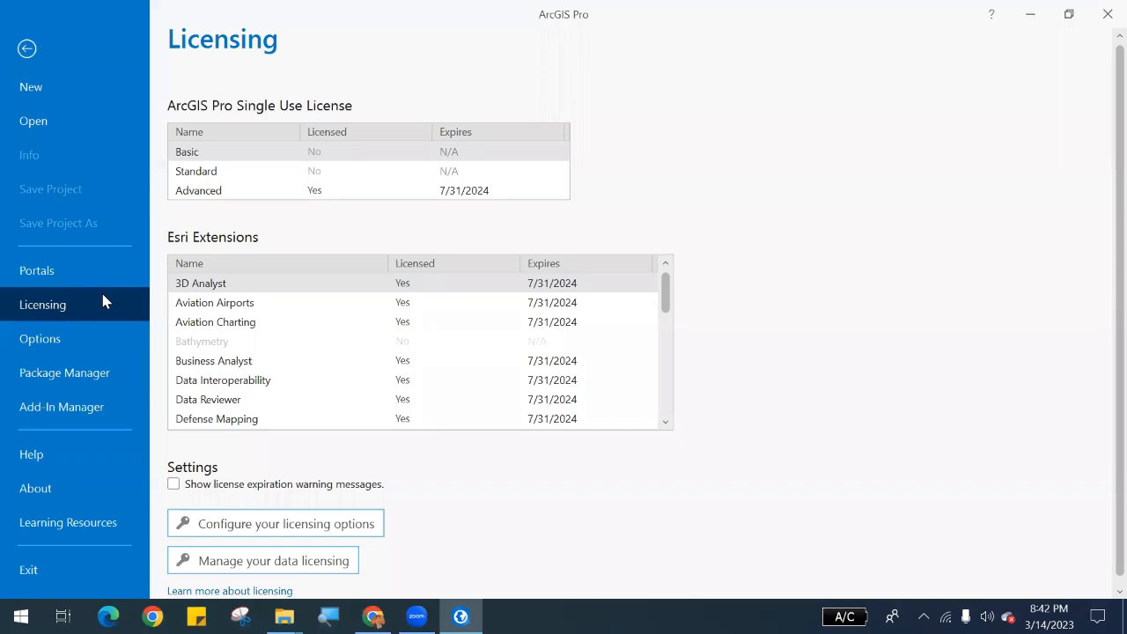
Set the application theme to Dark in the general options and restart ArcGIS Pro to apply it.
click(97, 339)
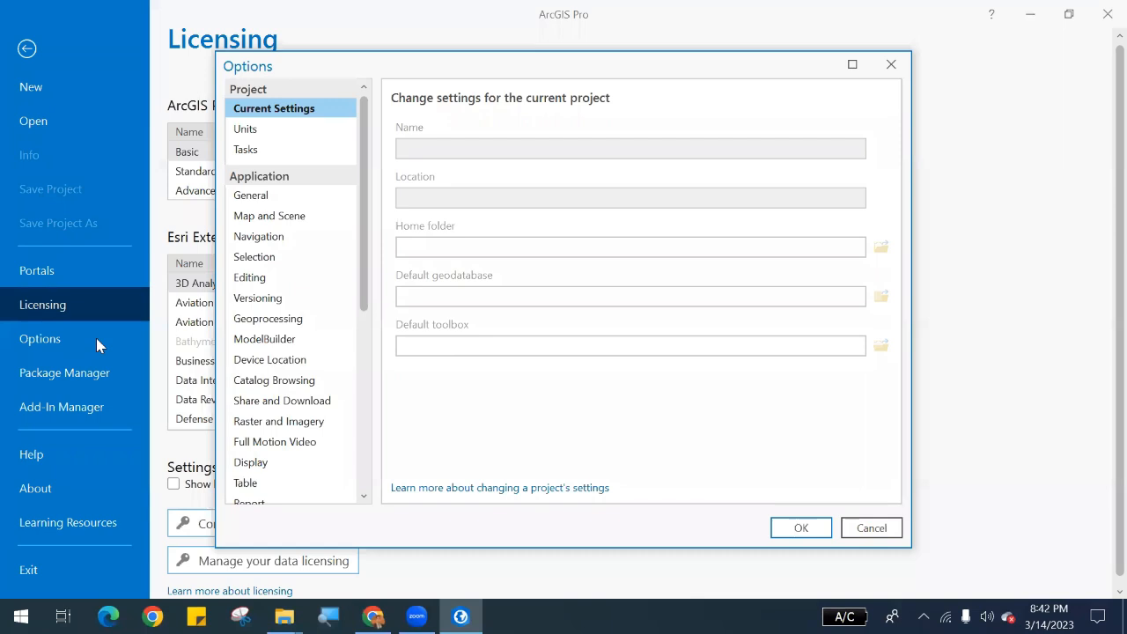
click(288, 199)
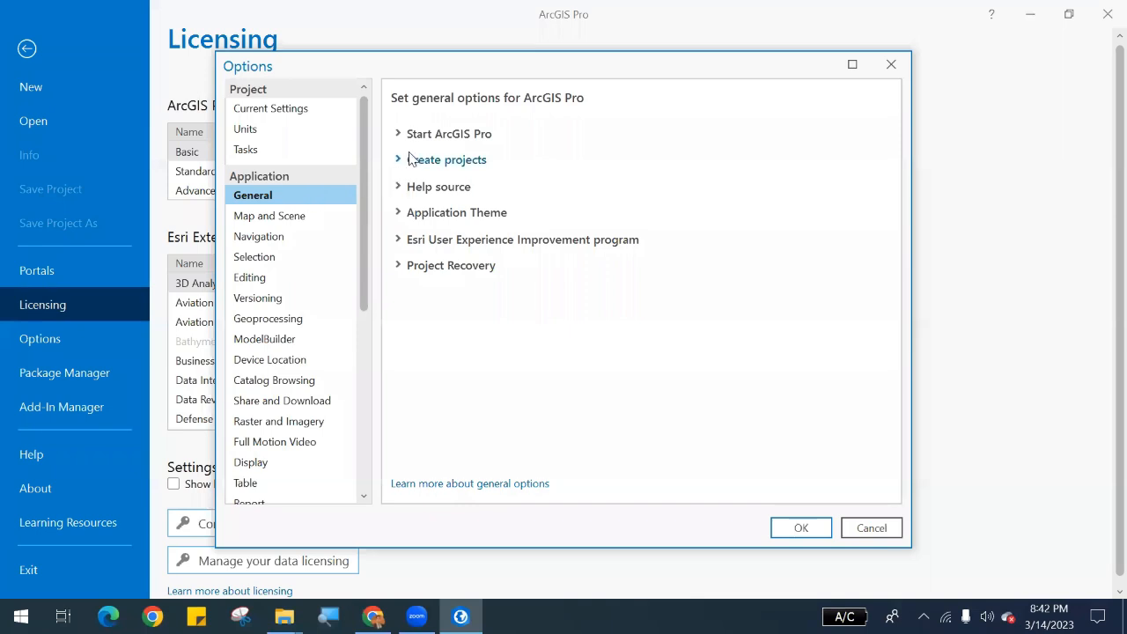
click(398, 214)
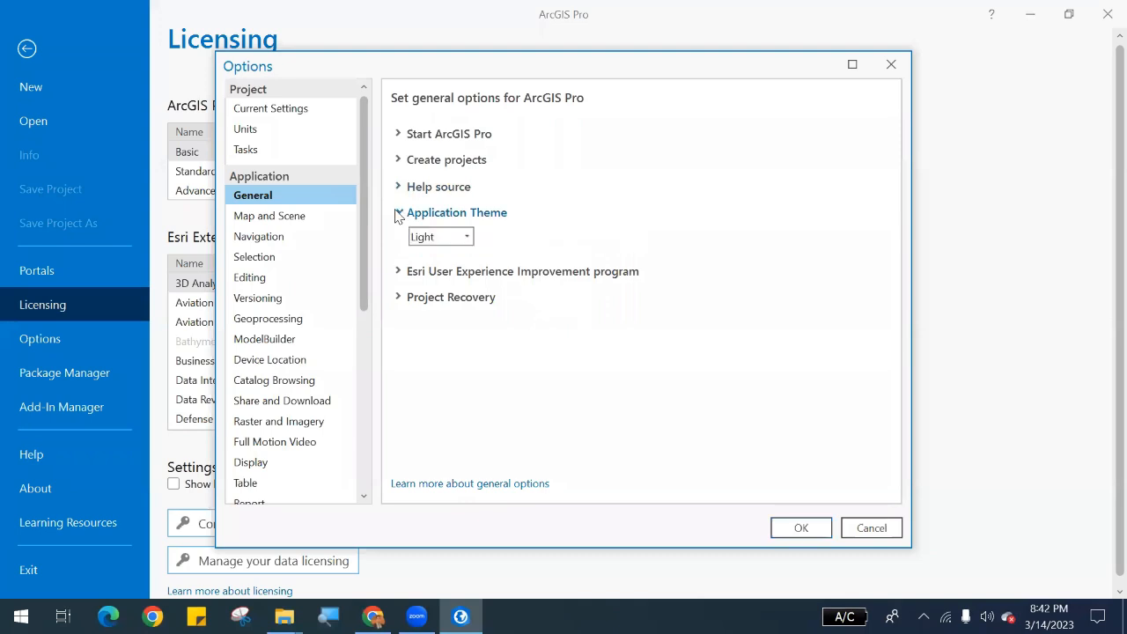
click(453, 239)
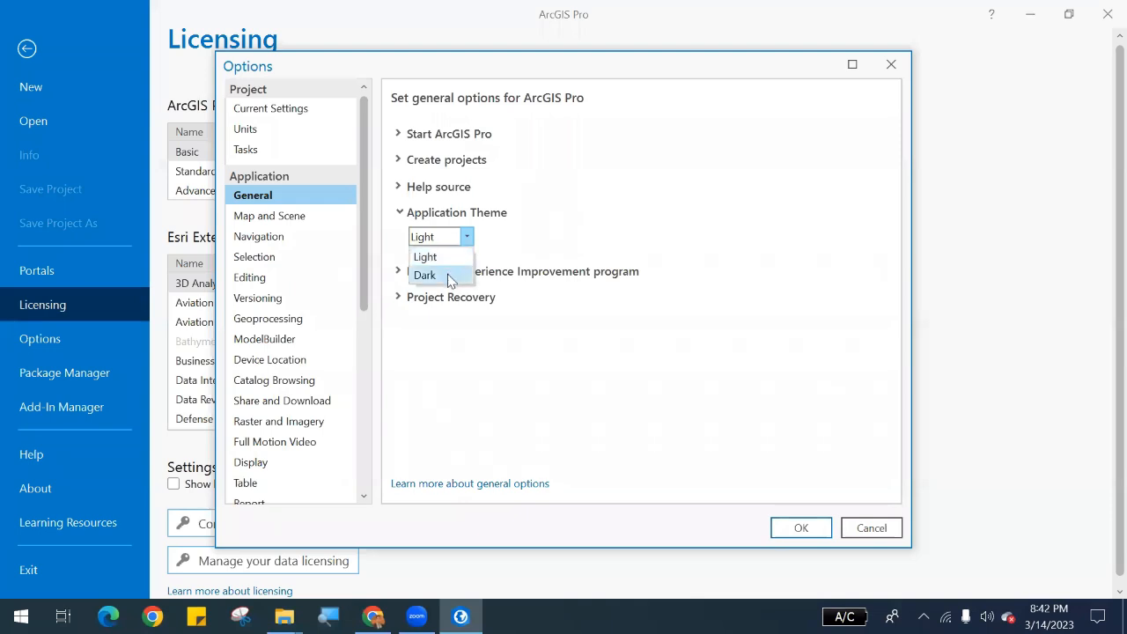
click(450, 277)
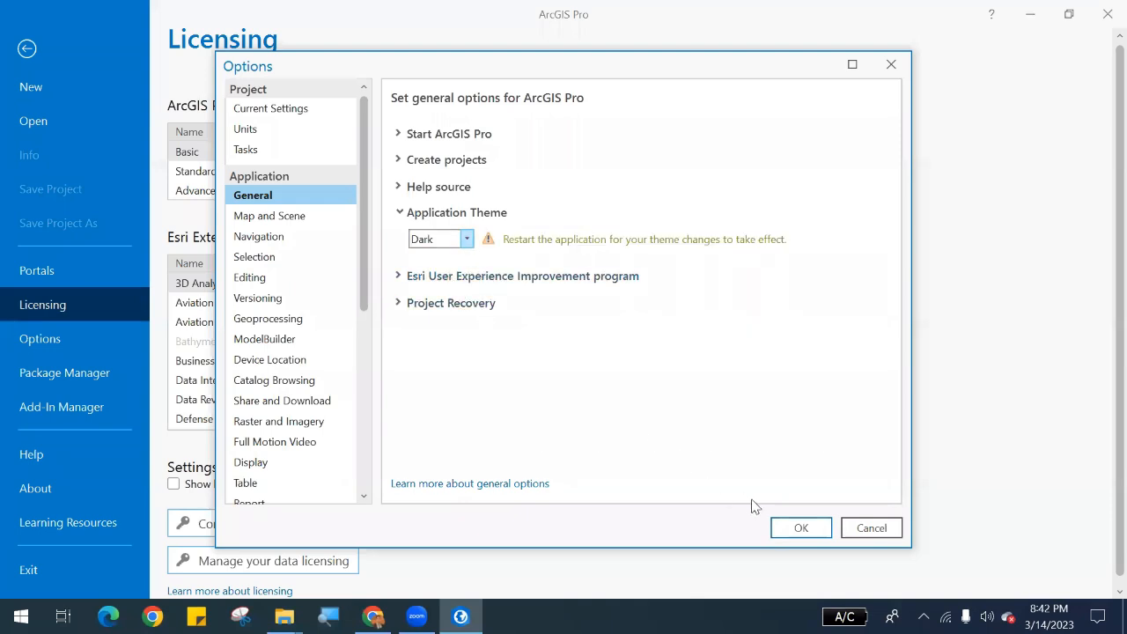
click(794, 531)
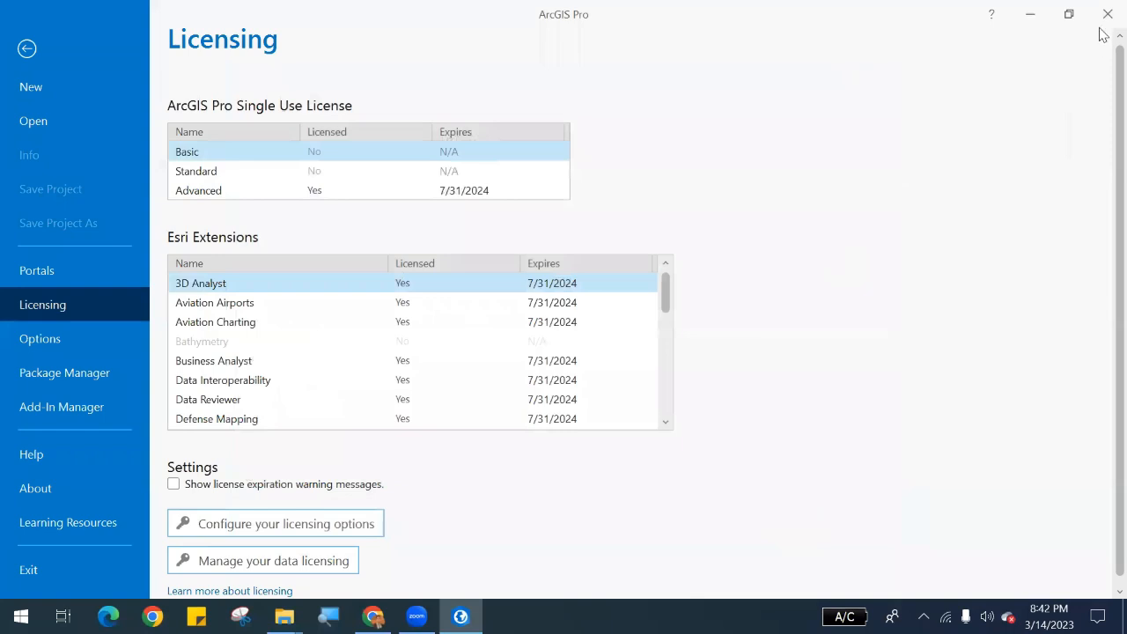
click(1100, 26)
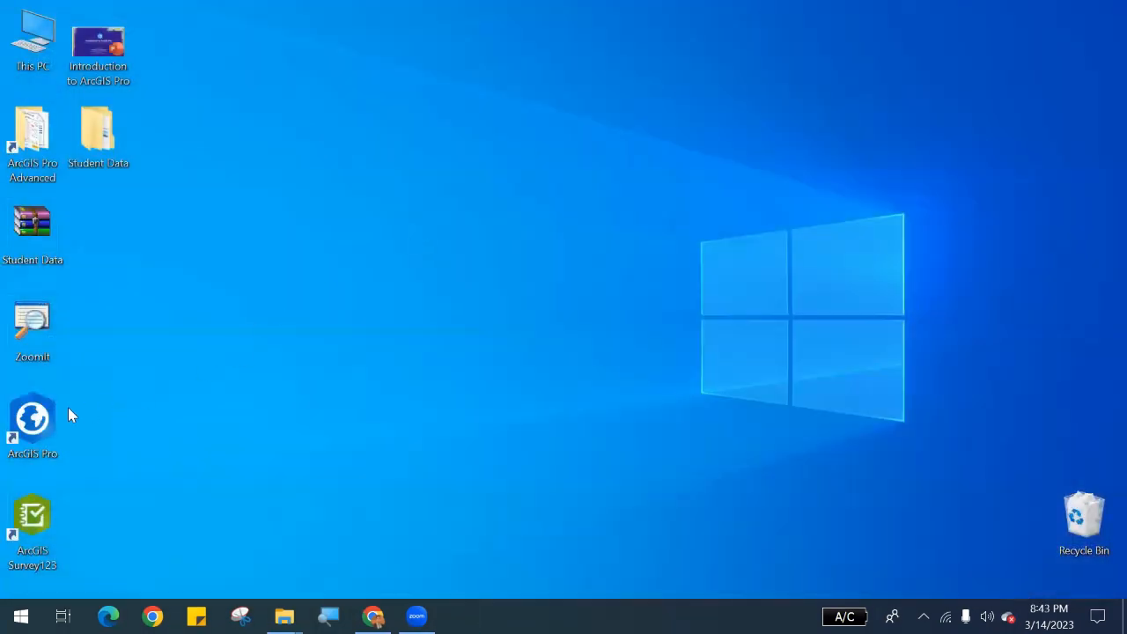
double_click(33, 419)
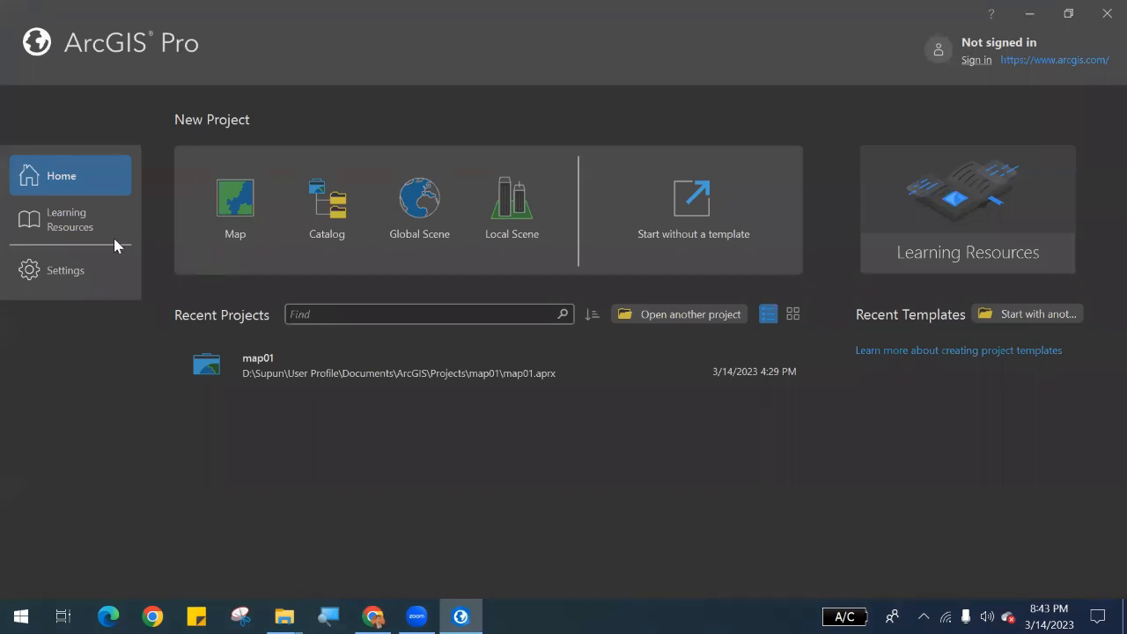
Set the application theme to Light in the general application options.
click(67, 270)
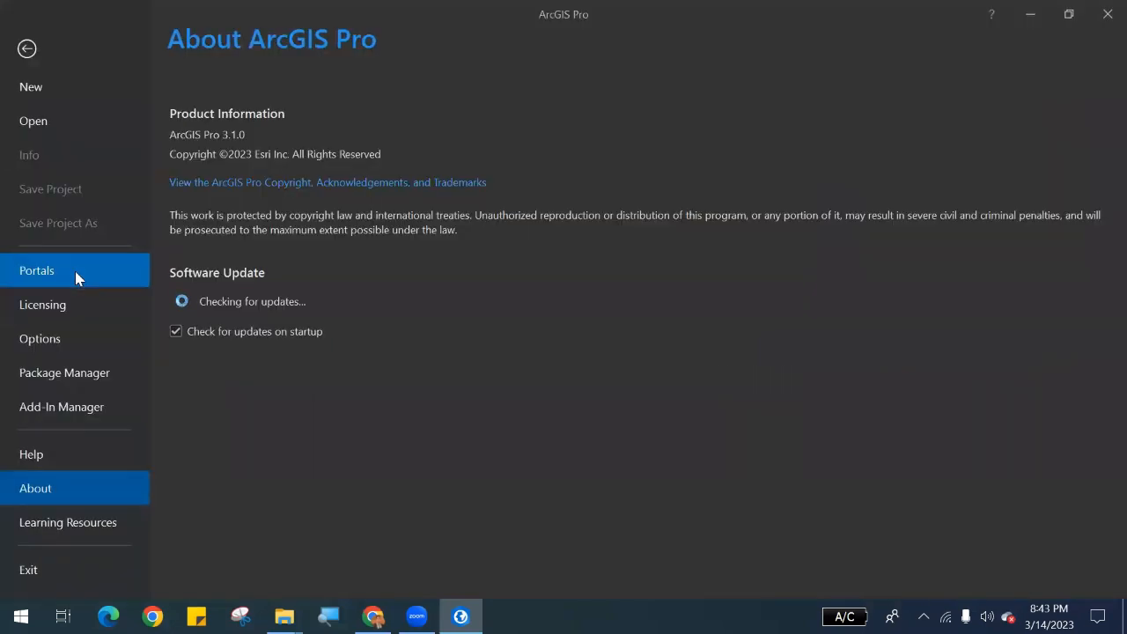
click(98, 340)
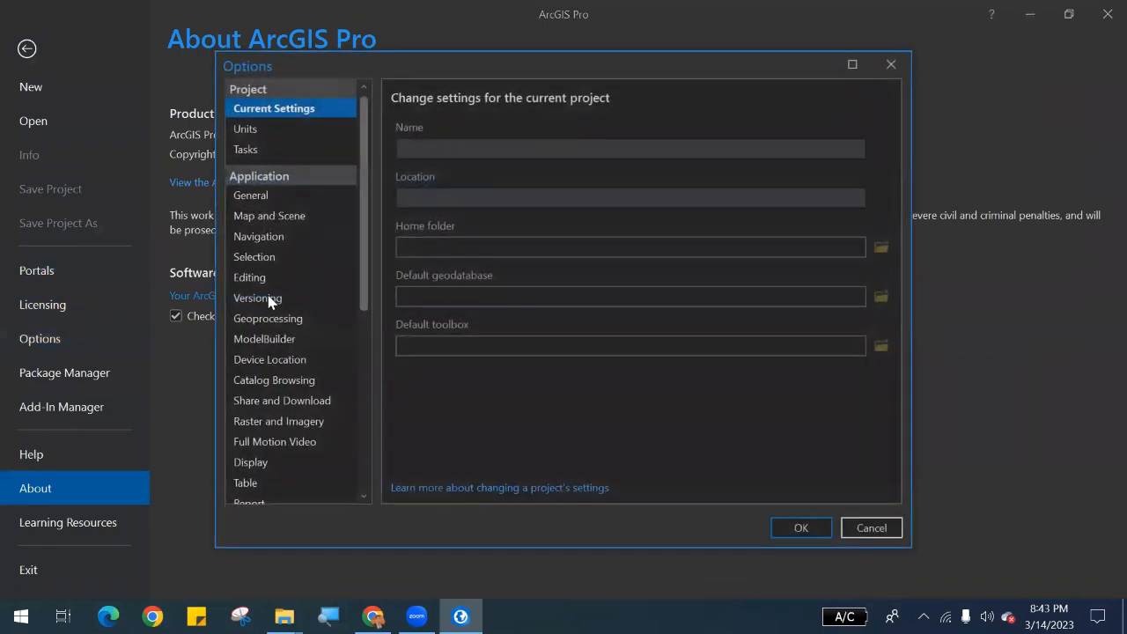
click(330, 202)
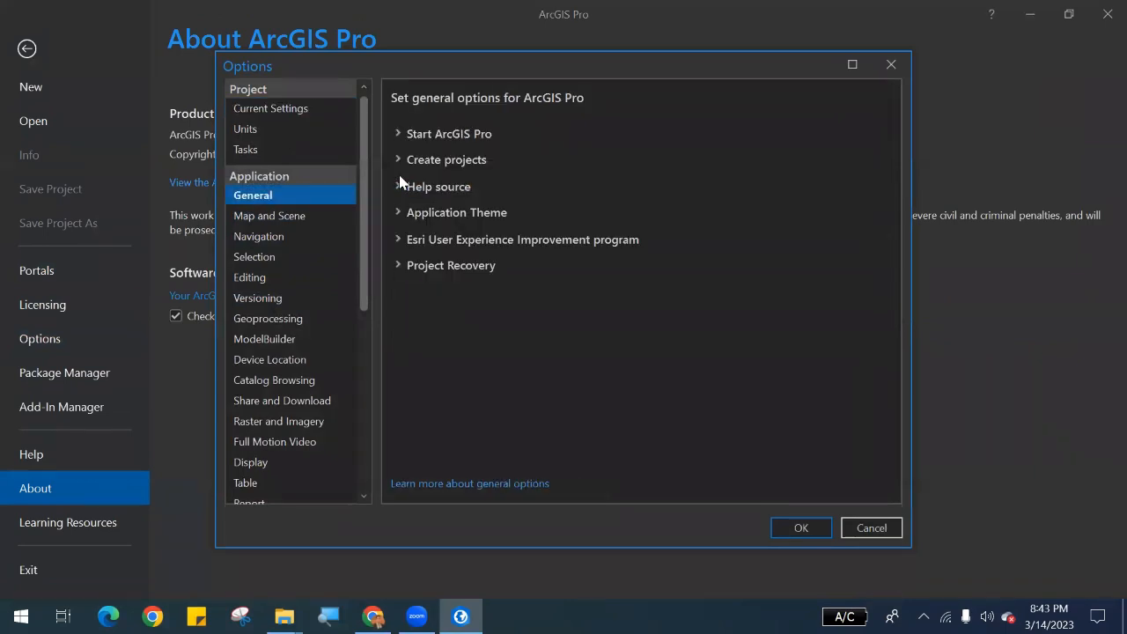
click(401, 213)
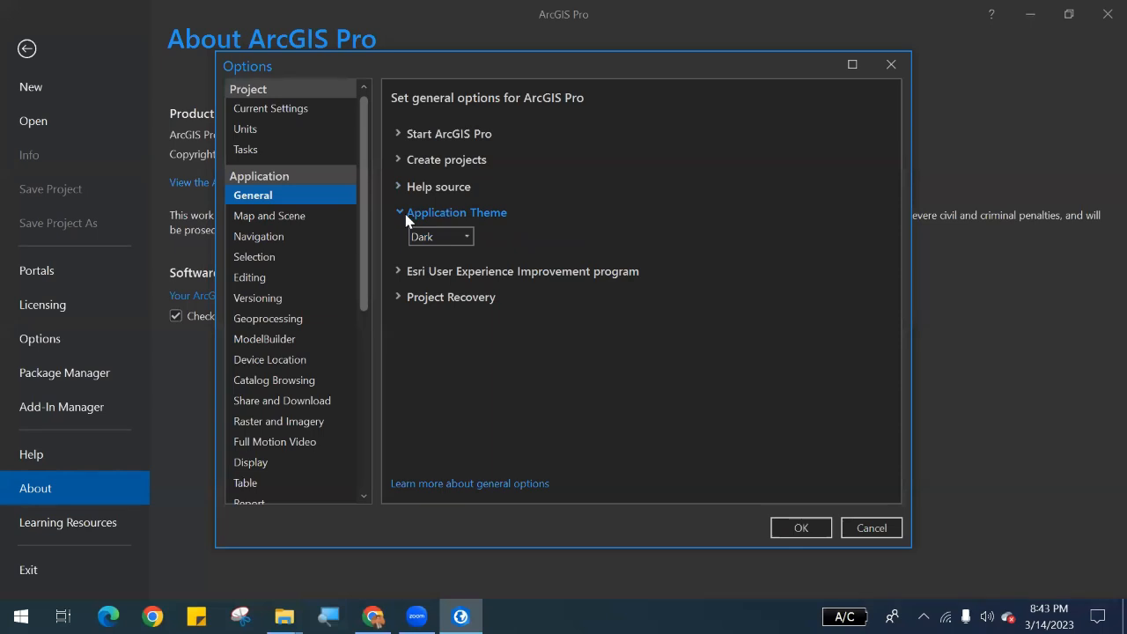
click(465, 236)
click(455, 258)
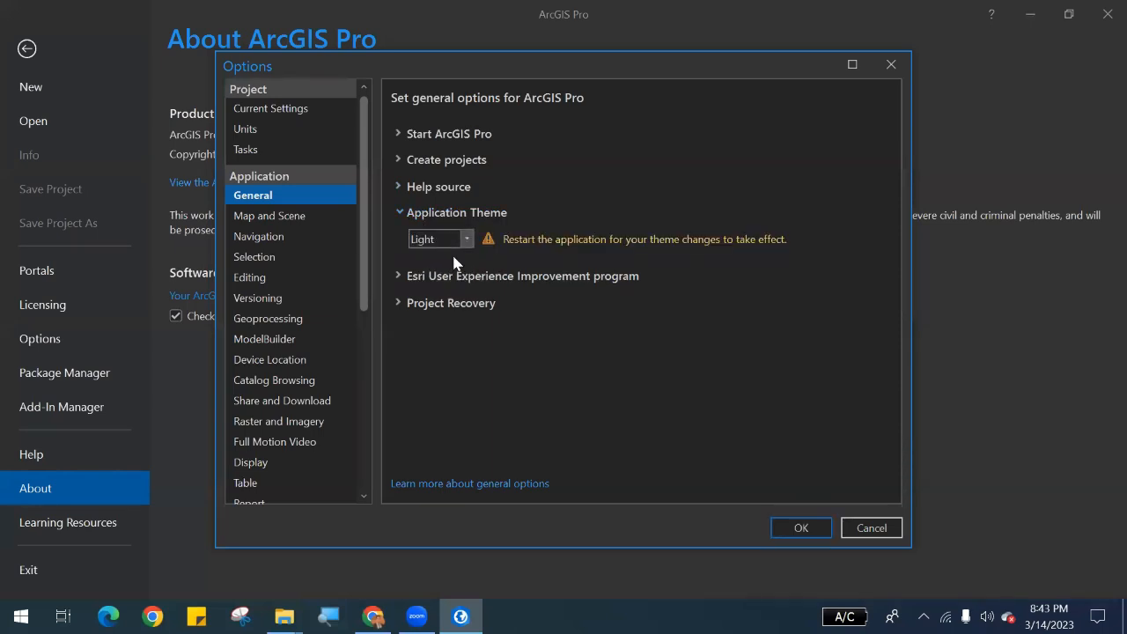
Look over the Map and Scene defaults, accept the options and restart ArcGIS Pro to apply the theme.
click(320, 223)
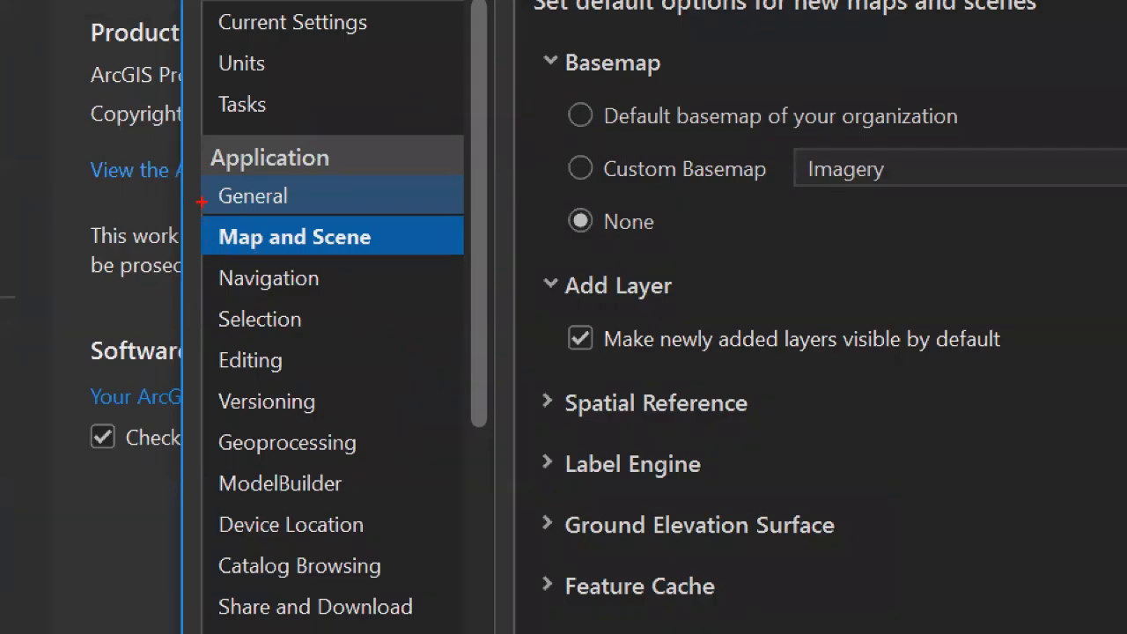
mouse_move(202, 201)
mouse_down()
mouse_move(323, 239)
mouse_move(444, 254)
mouse_up()
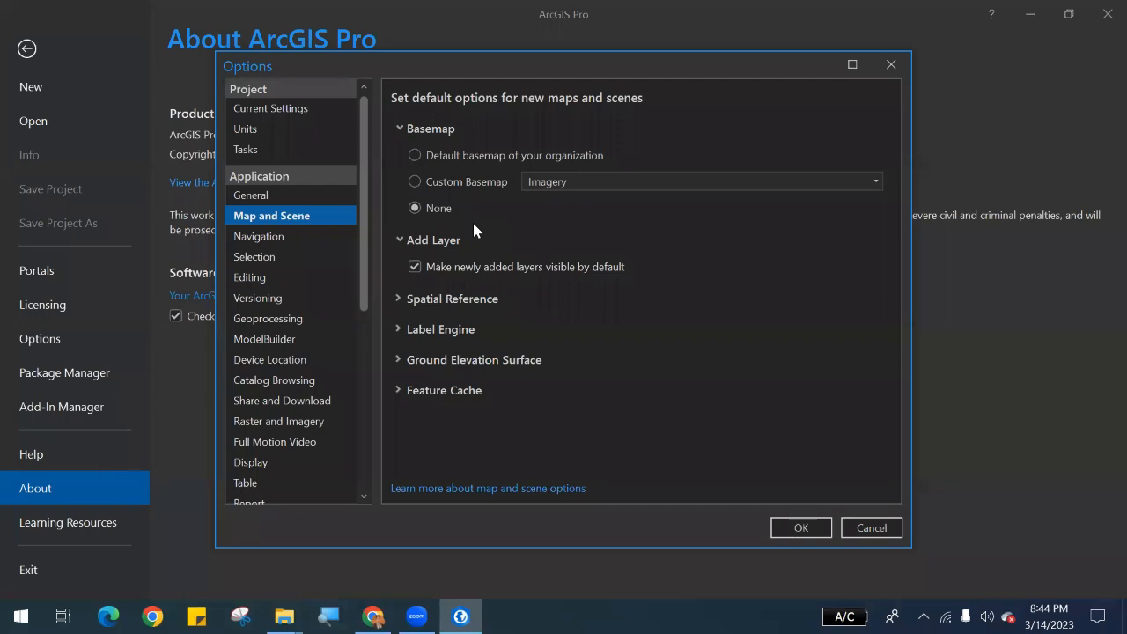
click(786, 528)
click(1101, 14)
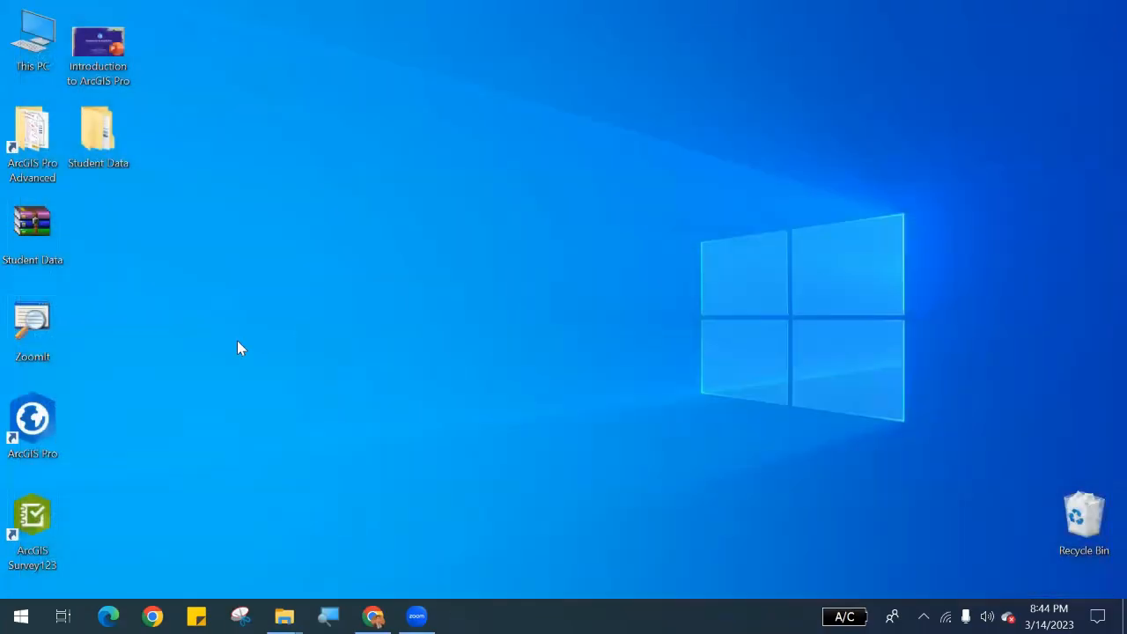
click(41, 405)
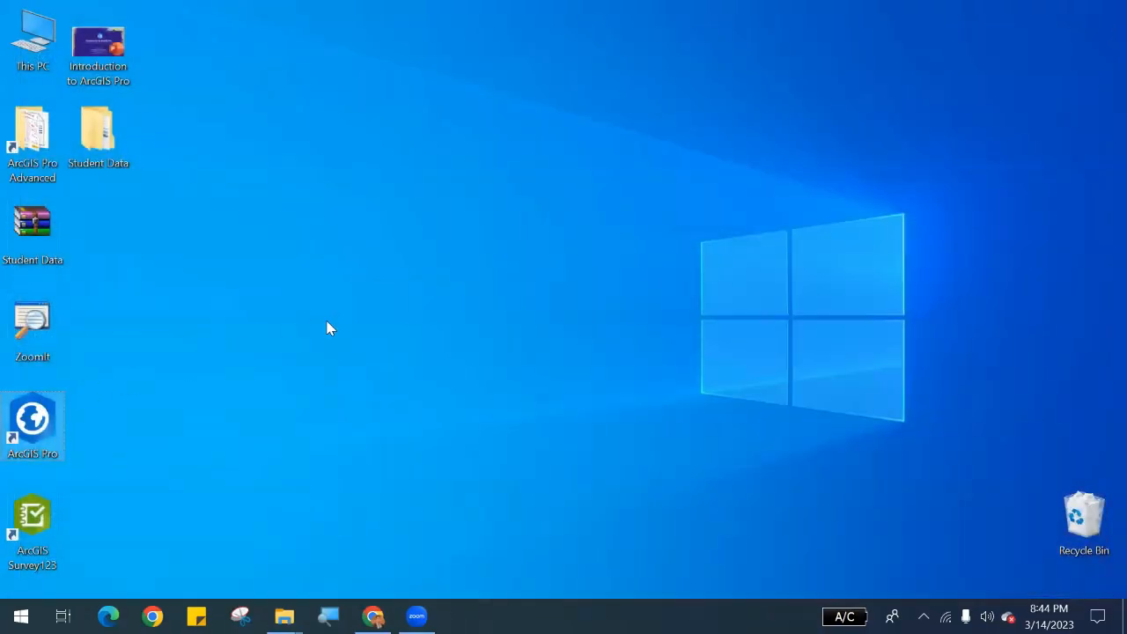
key(Return)
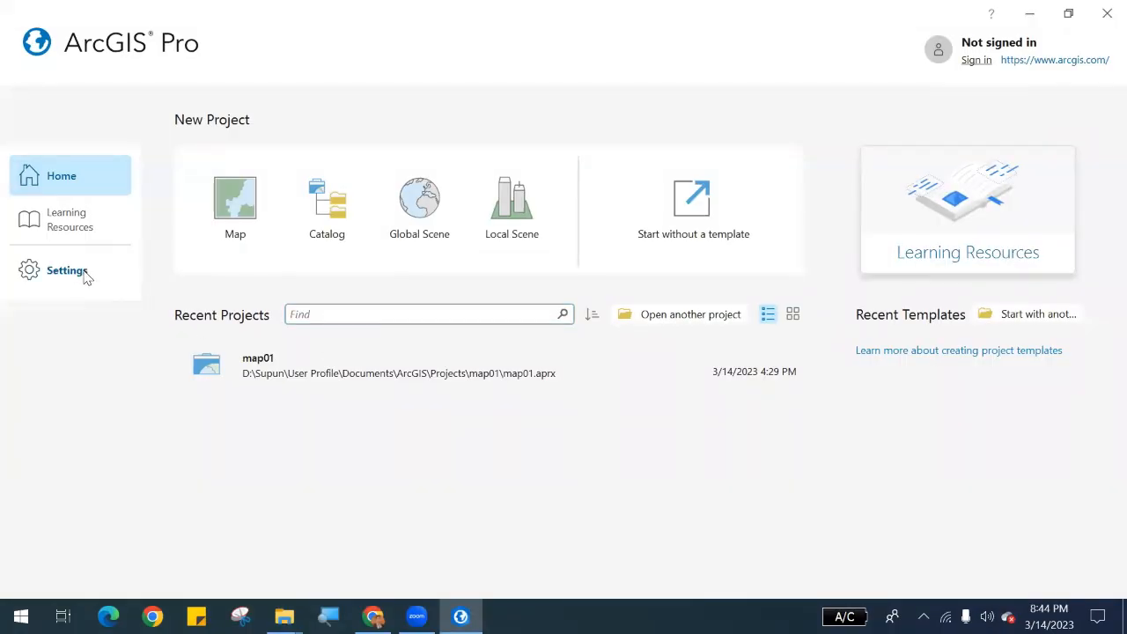
View the Learning Resources page and the application settings, and return to the start page.
click(97, 220)
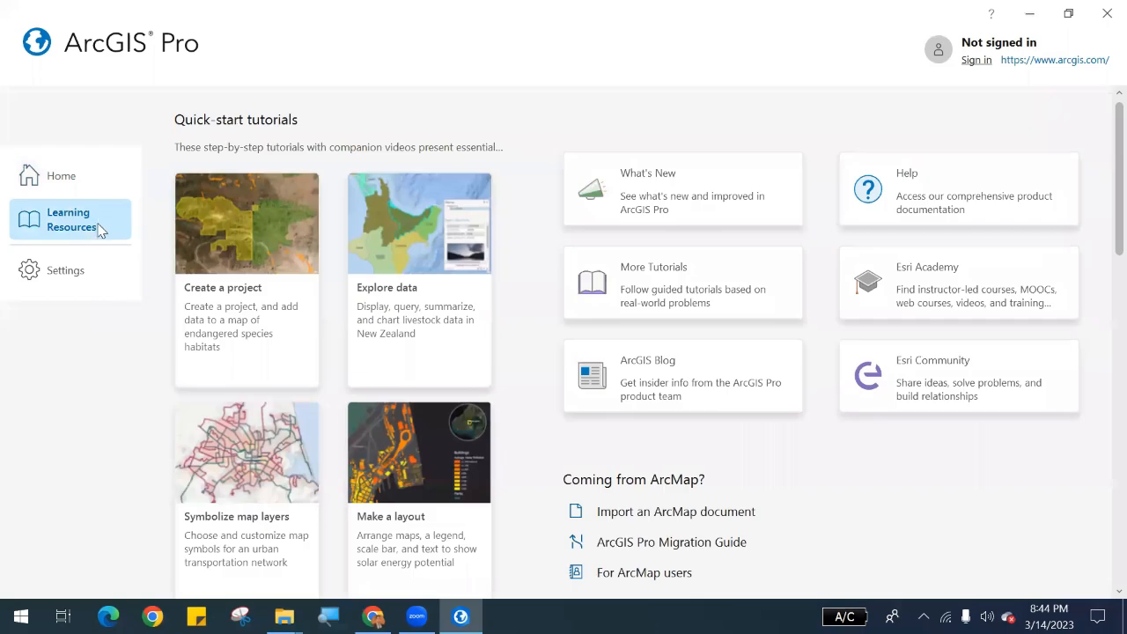
click(97, 266)
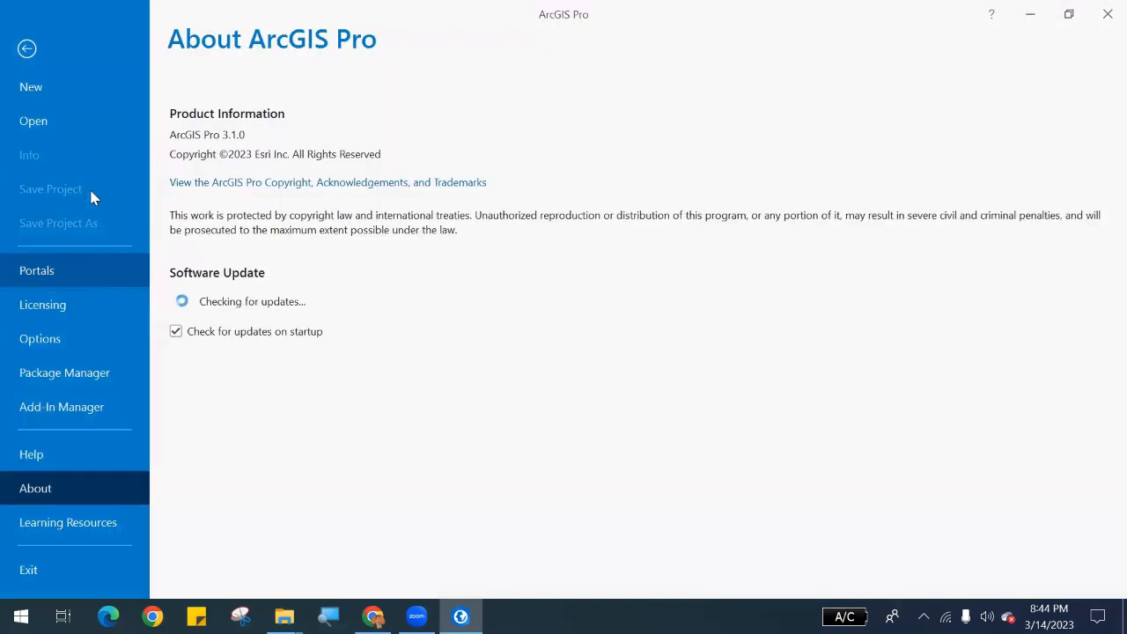
click(29, 60)
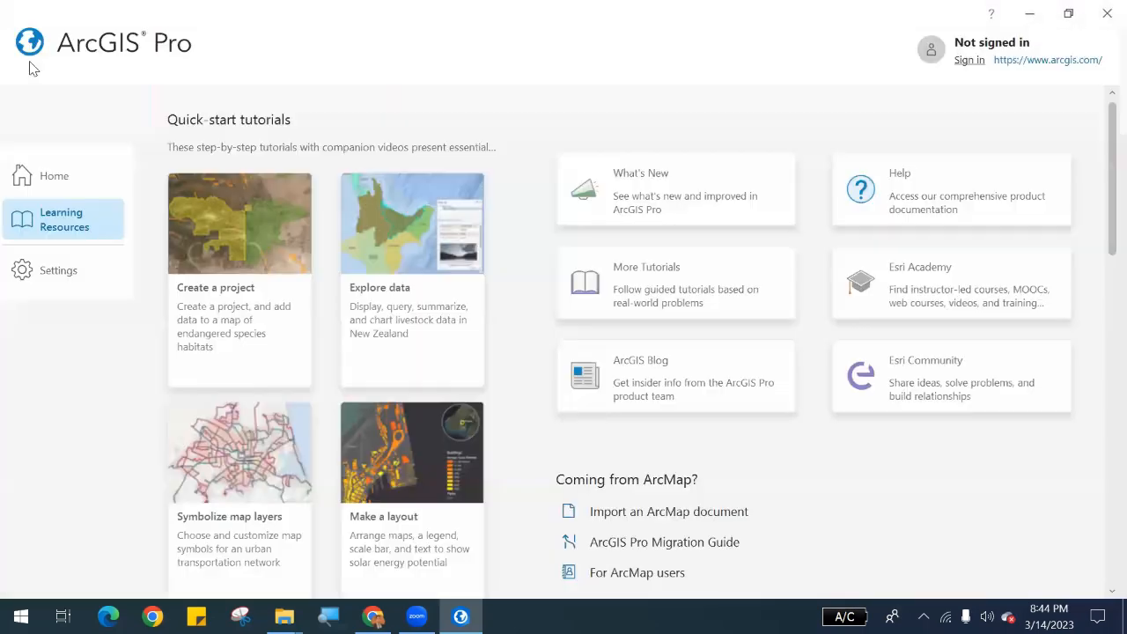
Start a new project from the Map template on the start page and name it map2.
click(70, 177)
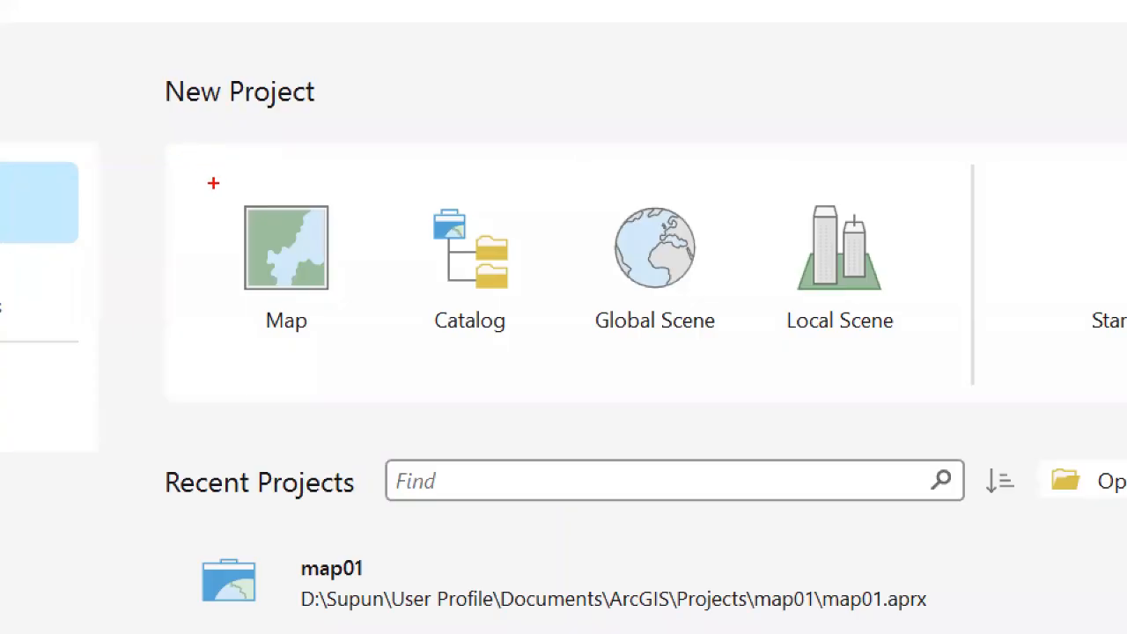
mouse_move(180, 174)
mouse_down()
mouse_move(226, 196)
mouse_move(371, 357)
mouse_up()
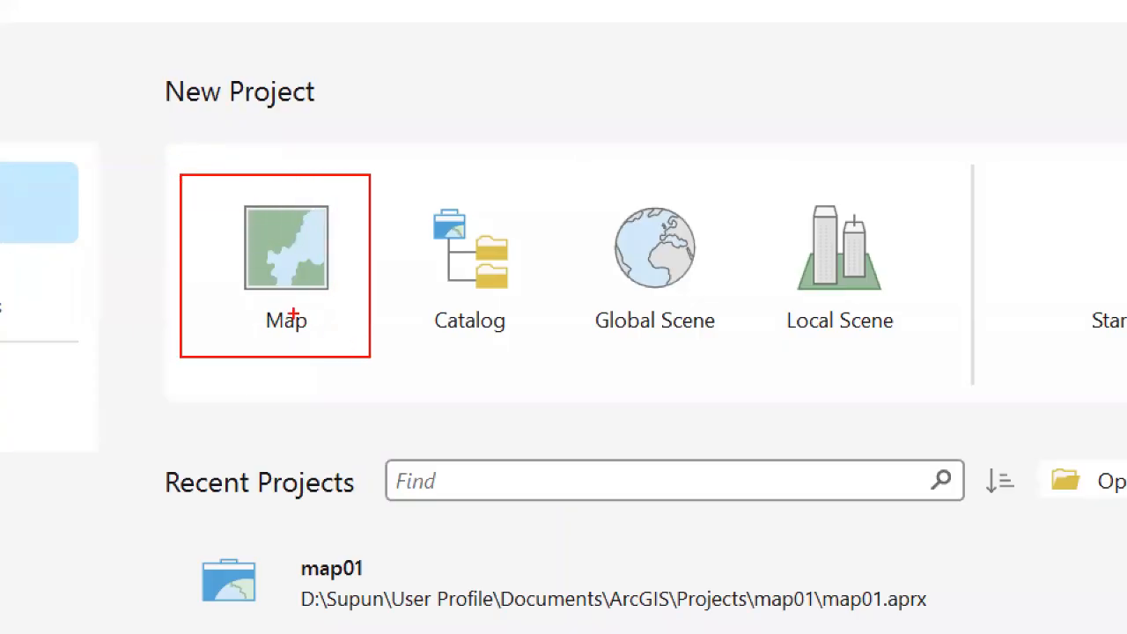
key(Escape)
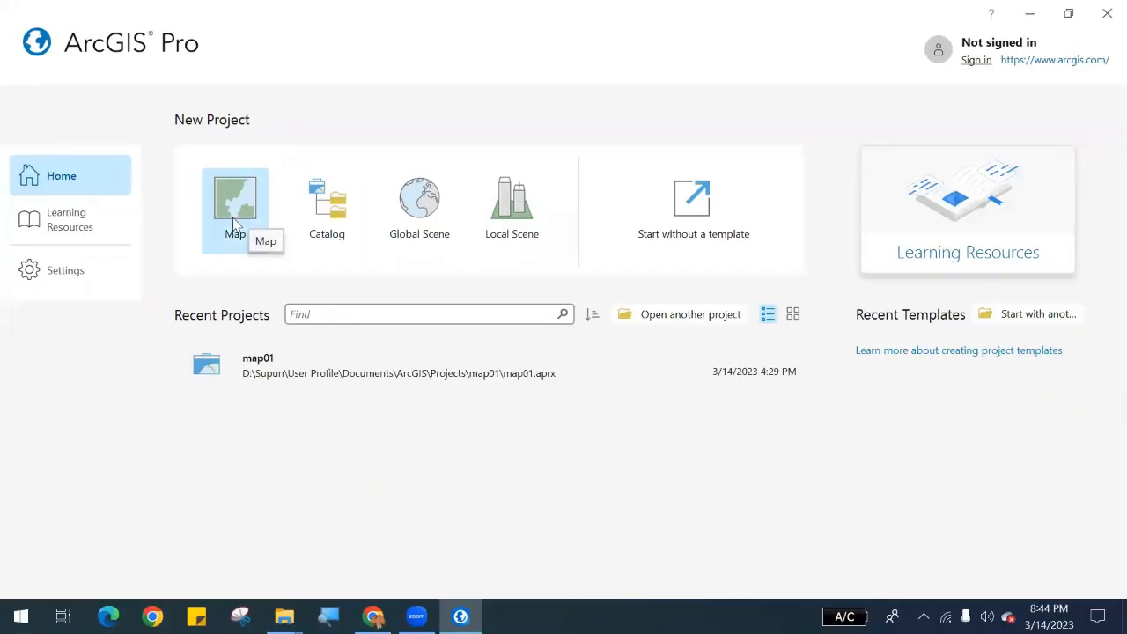
click(234, 219)
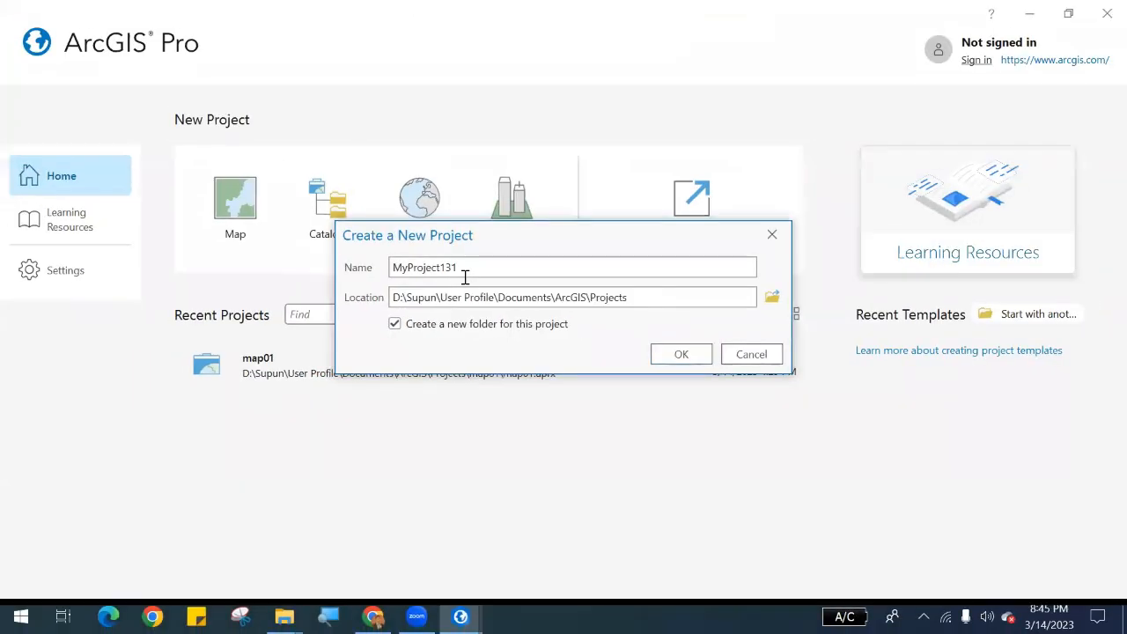
drag(494, 199, 390, 200)
drag(409, 269, 391, 275)
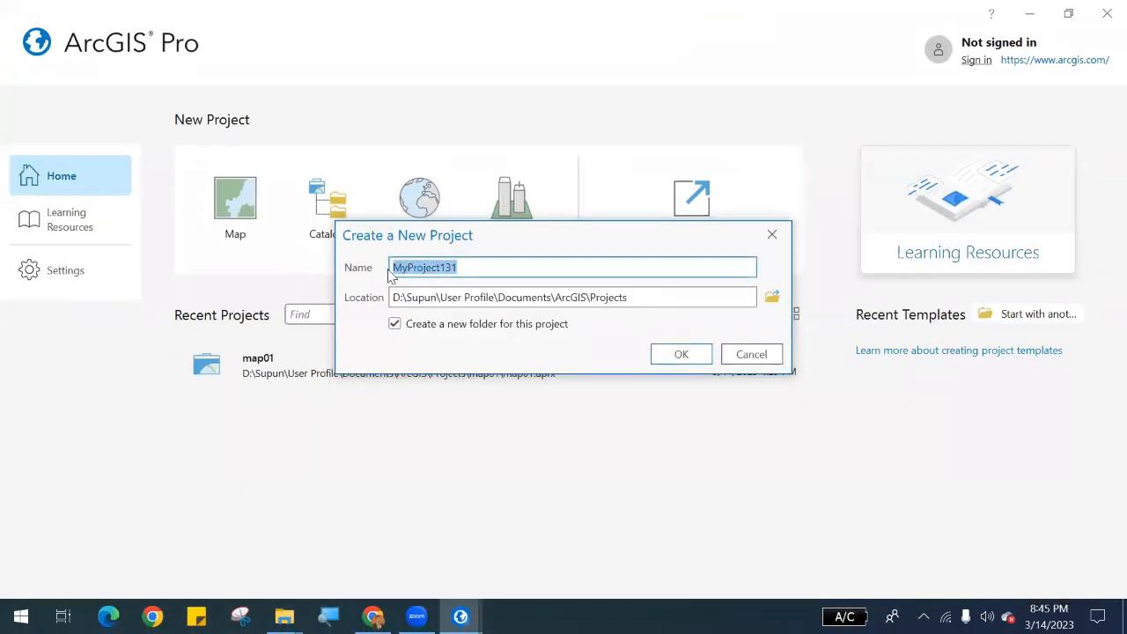
text(map2)
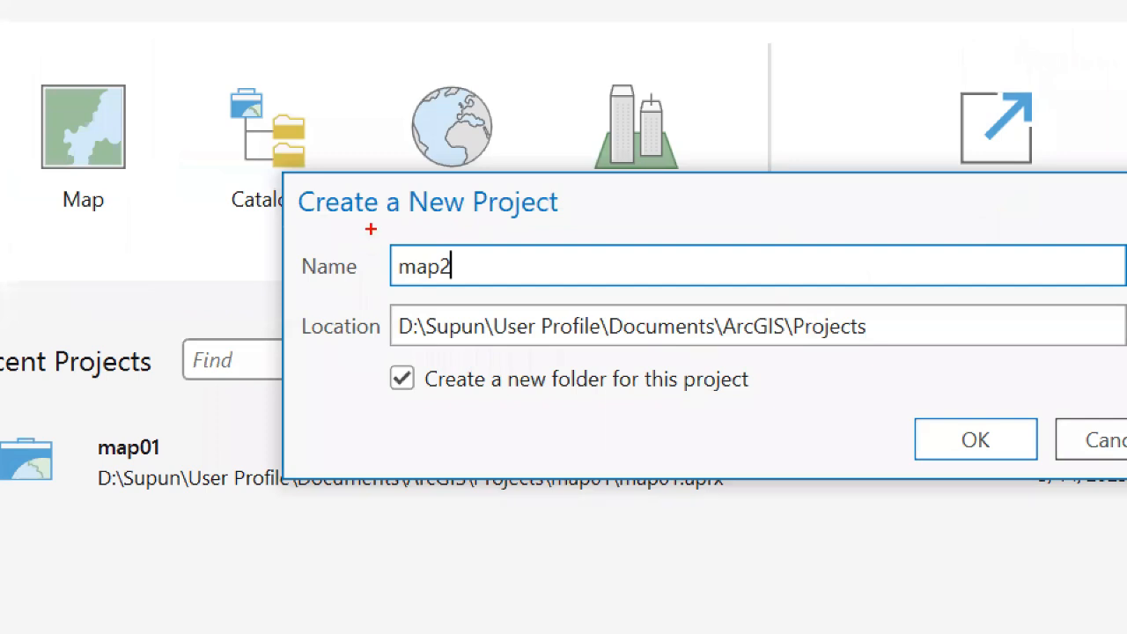
mouse_move(371, 229)
mouse_down()
mouse_move(511, 272)
mouse_move(519, 292)
mouse_move(385, 270)
mouse_up()
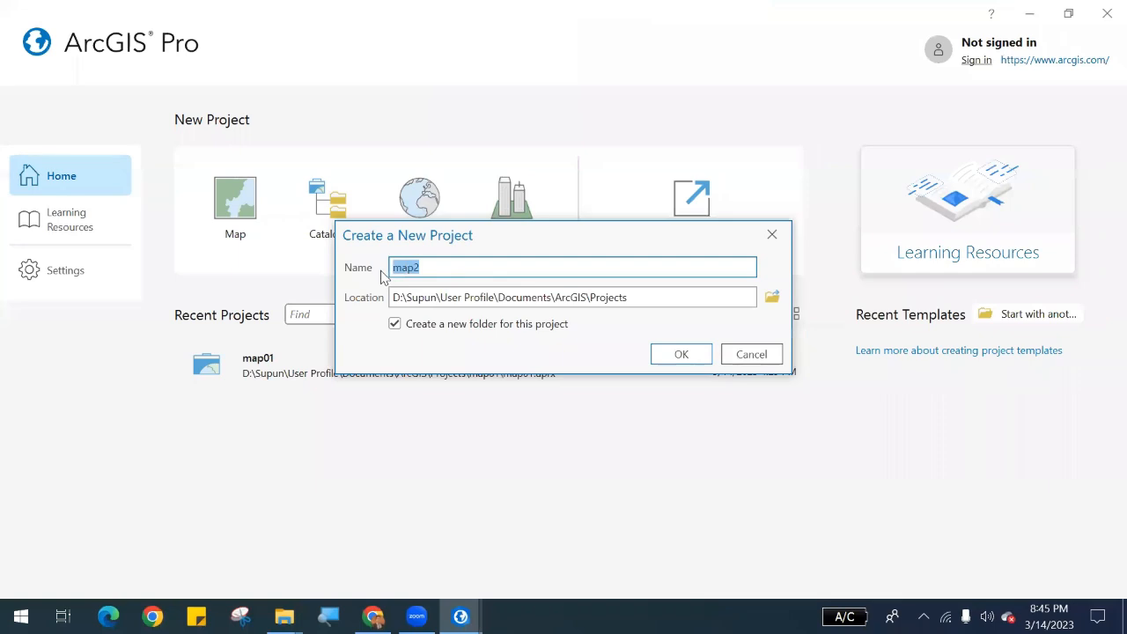
click(434, 266)
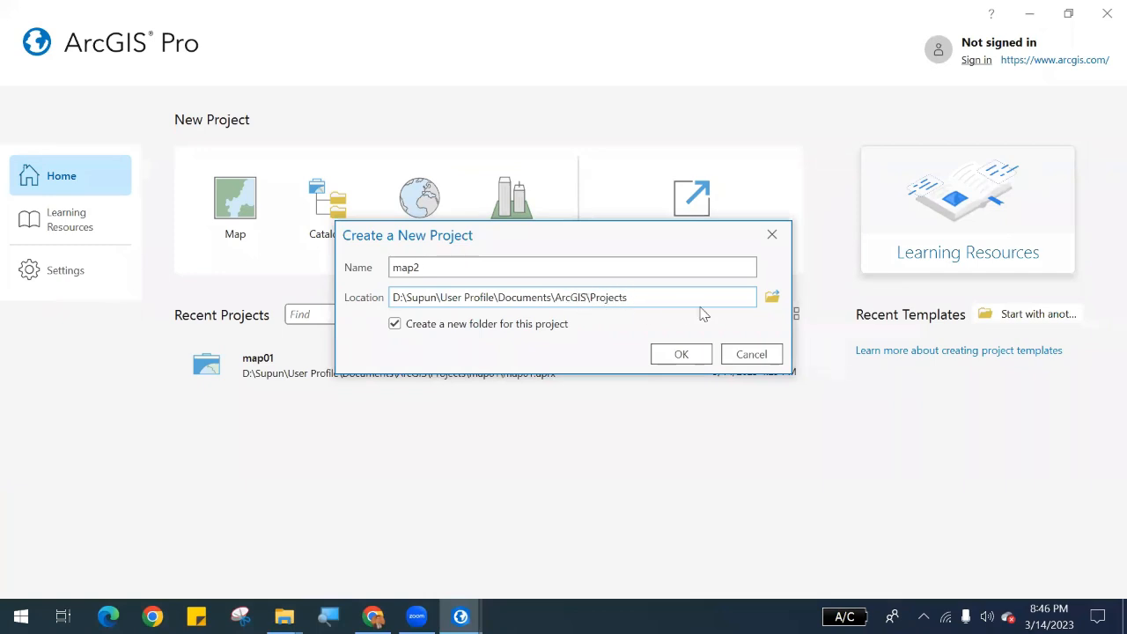
Set the project location to the 1 Introduction folder inside Student Data on the Desktop.
click(772, 300)
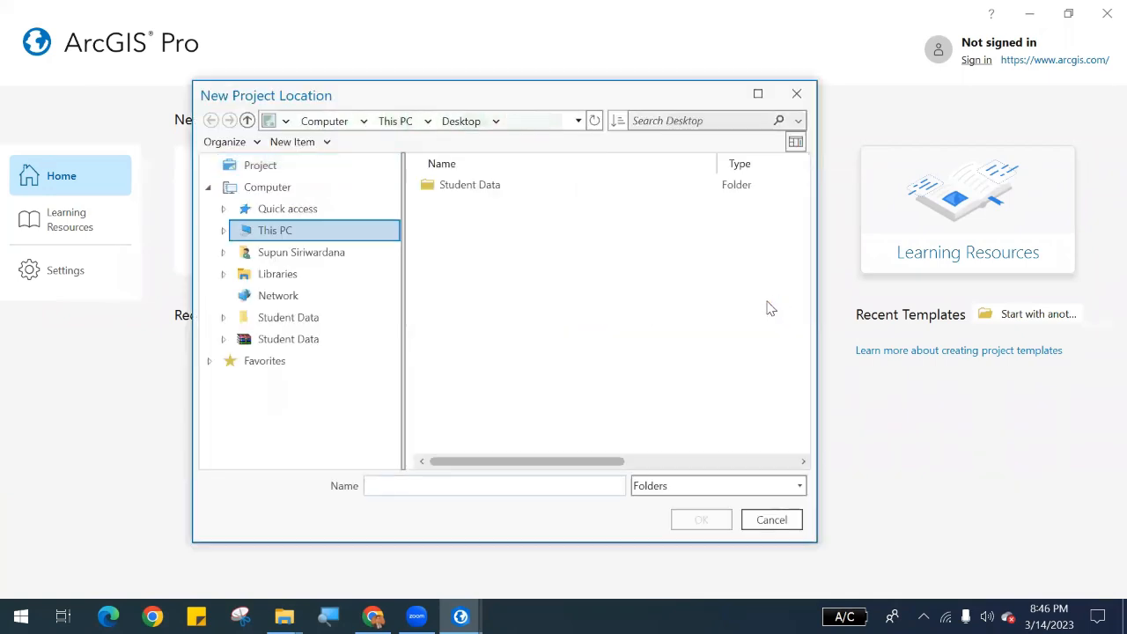
click(332, 232)
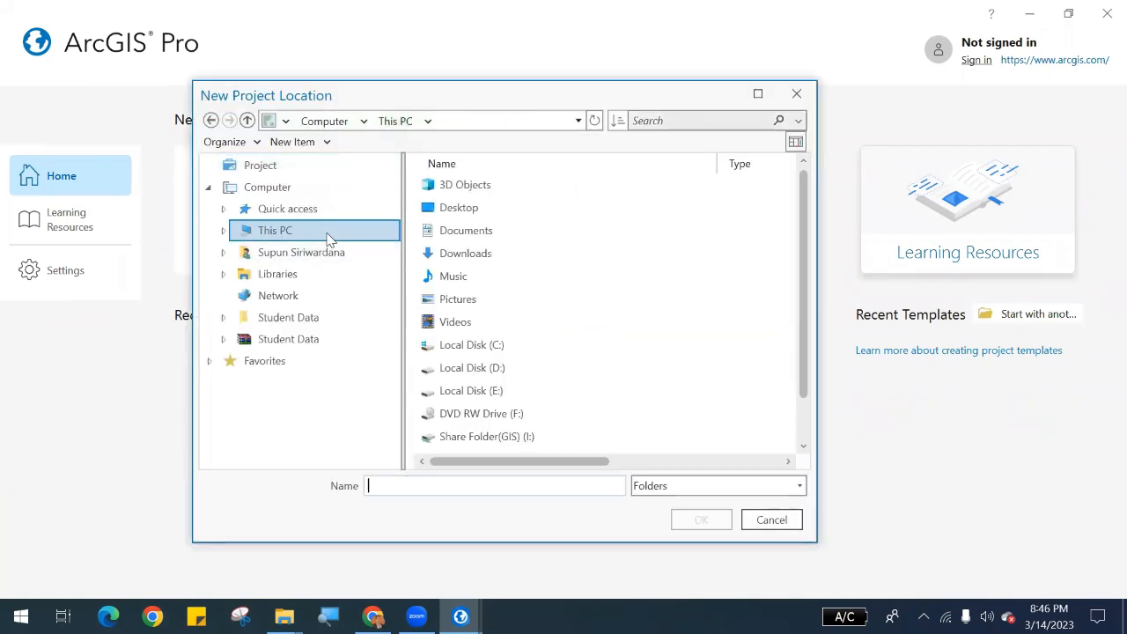
double_click(513, 209)
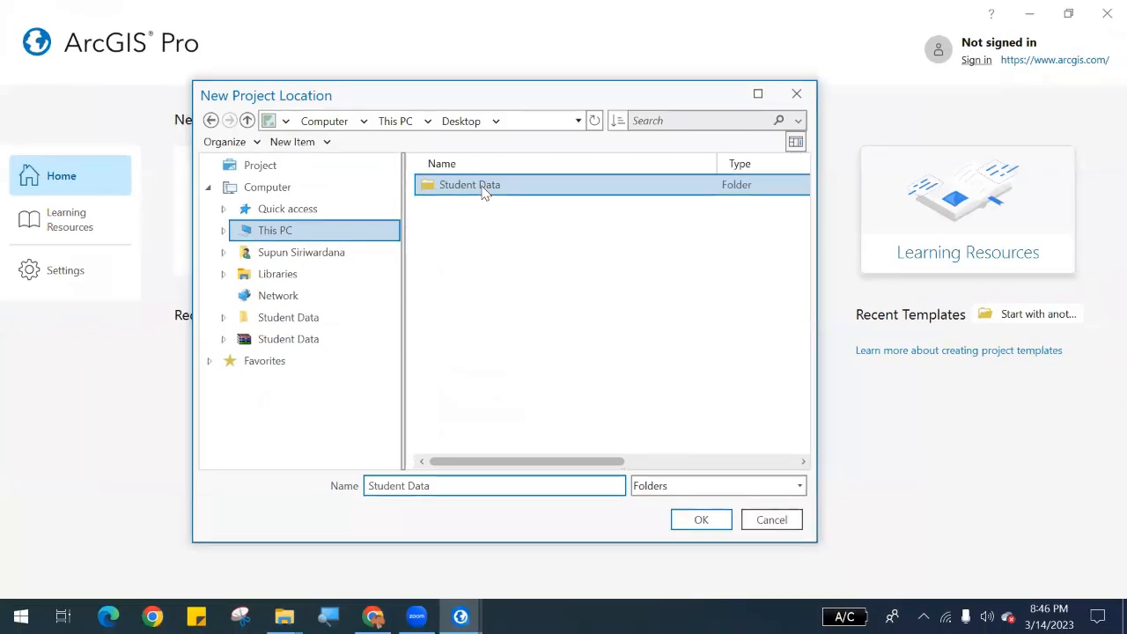
double_click(482, 191)
click(483, 191)
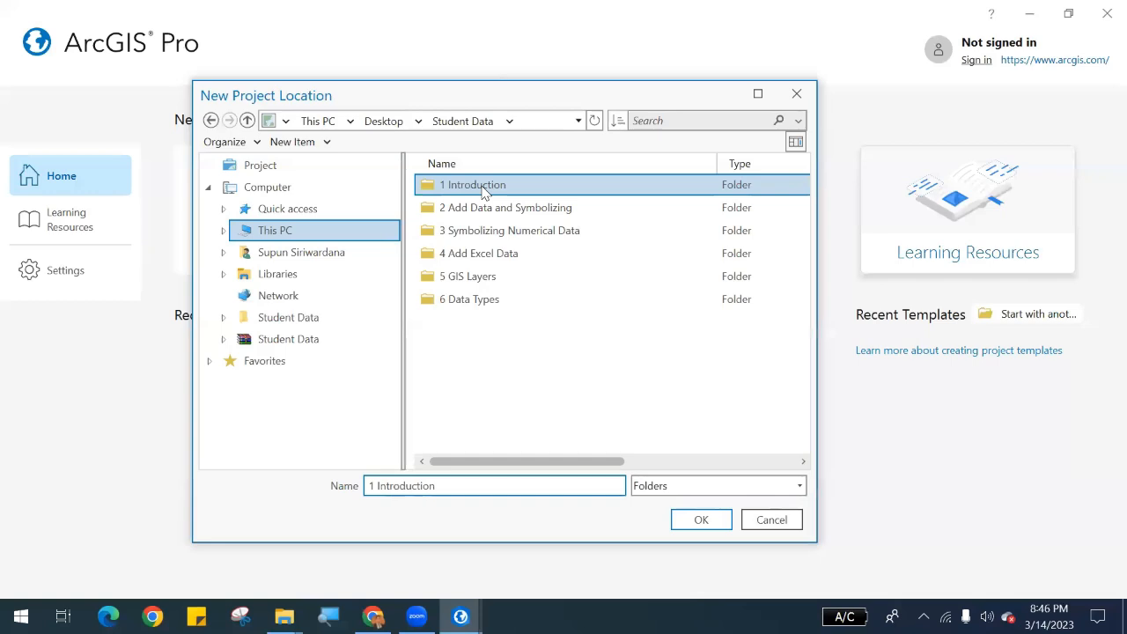
click(684, 520)
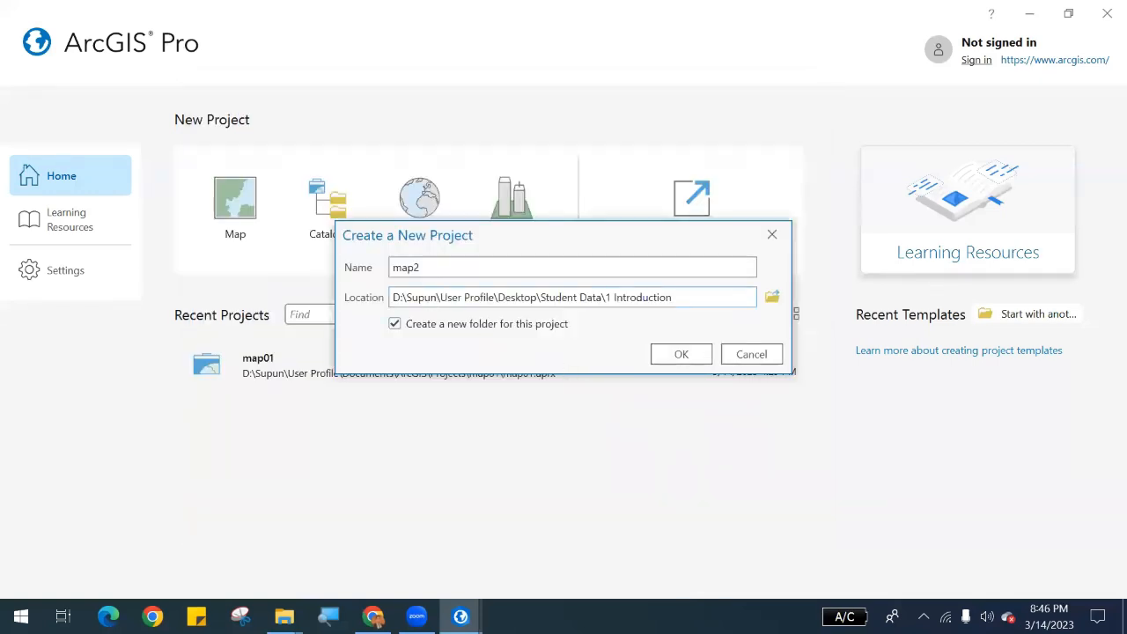
Check the chosen project location and create the project with its own new folder.
key(ctrl+1)
click(423, 299)
mouse_move(320, 257)
mouse_down()
mouse_move(508, 298)
mouse_move(938, 327)
mouse_up()
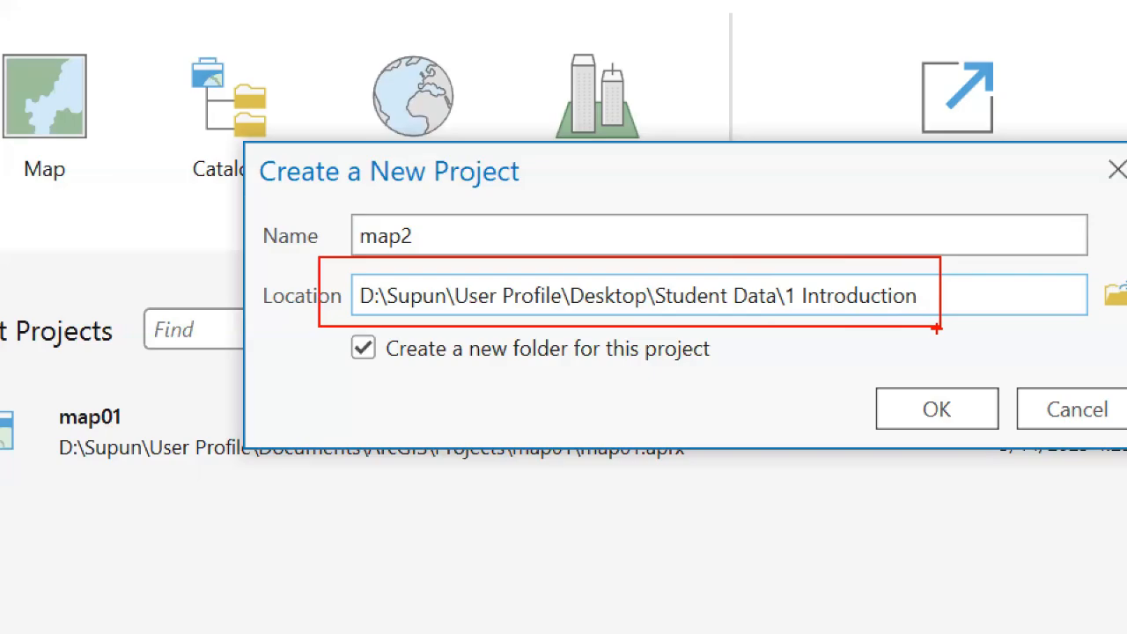
key(Escape)
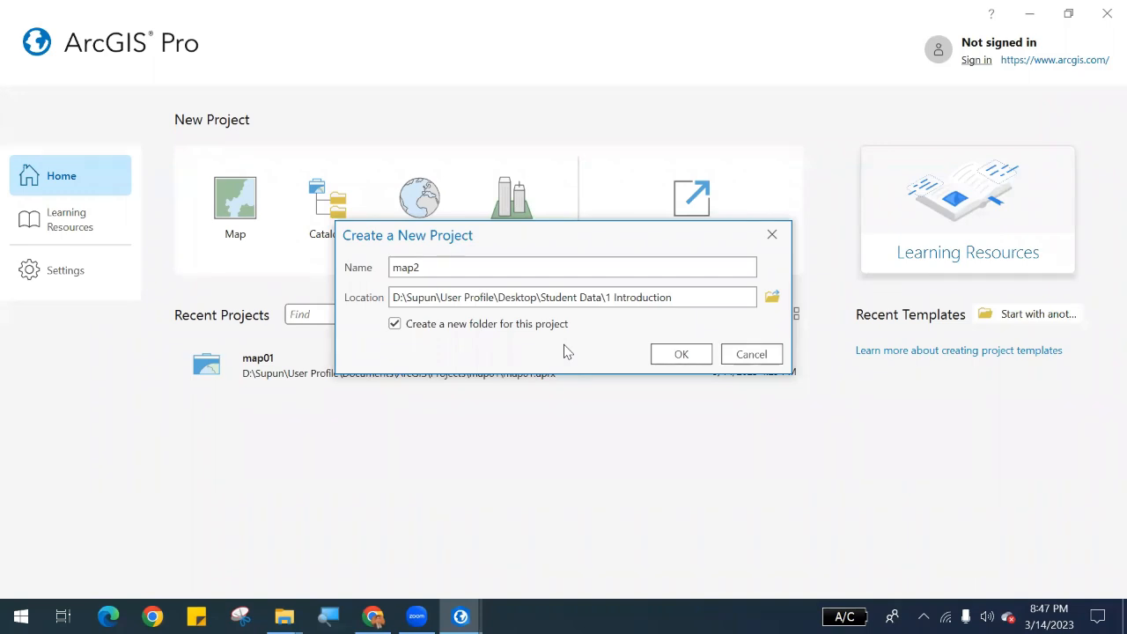
click(678, 356)
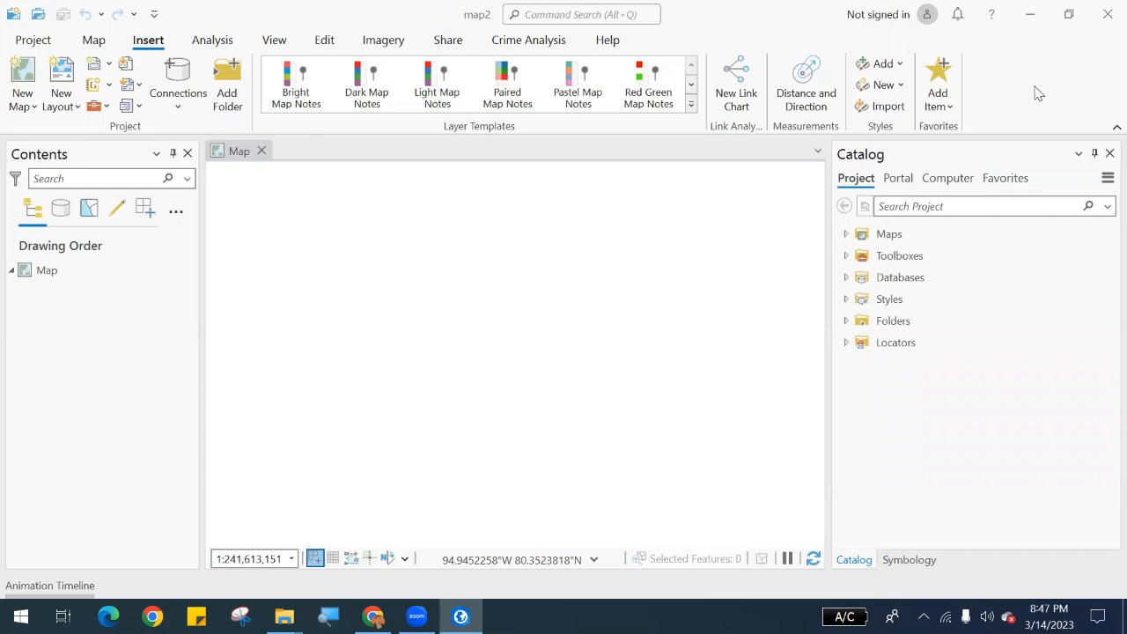
Switch to File Explorer and look in the Desktop folder Student Data\1 Introduction for the new project folder.
click(1027, 15)
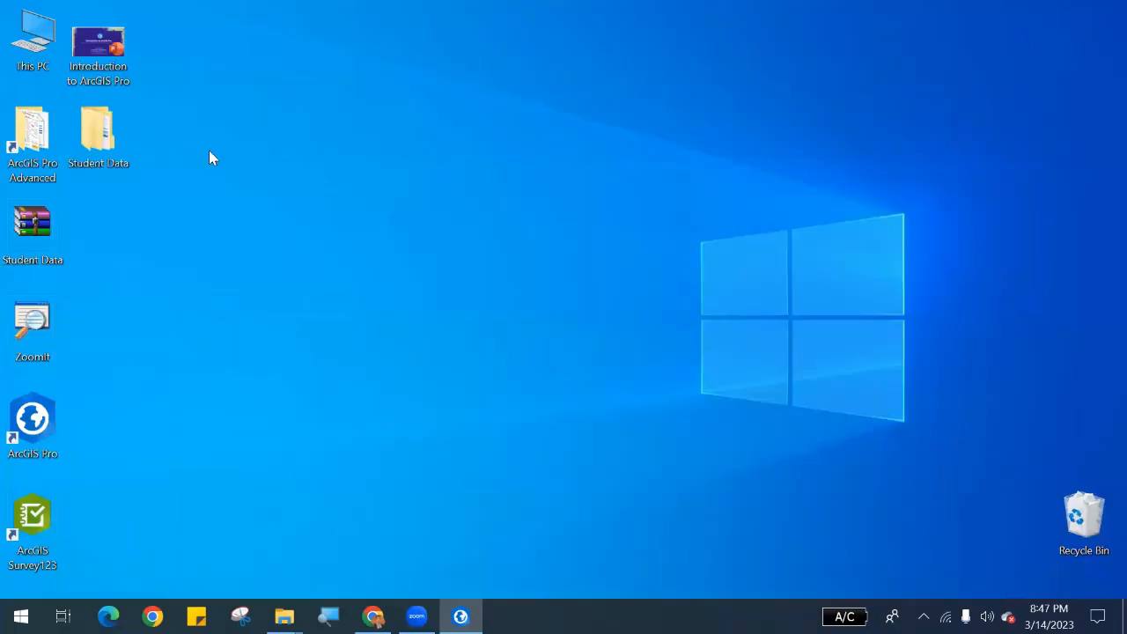
double_click(112, 153)
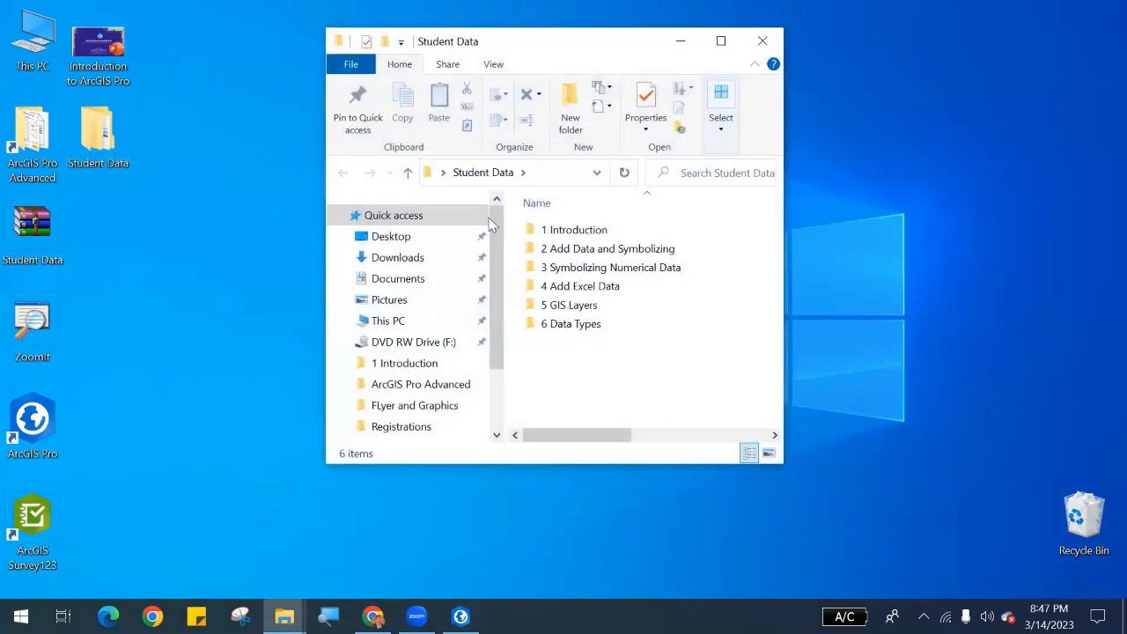
double_click(574, 229)
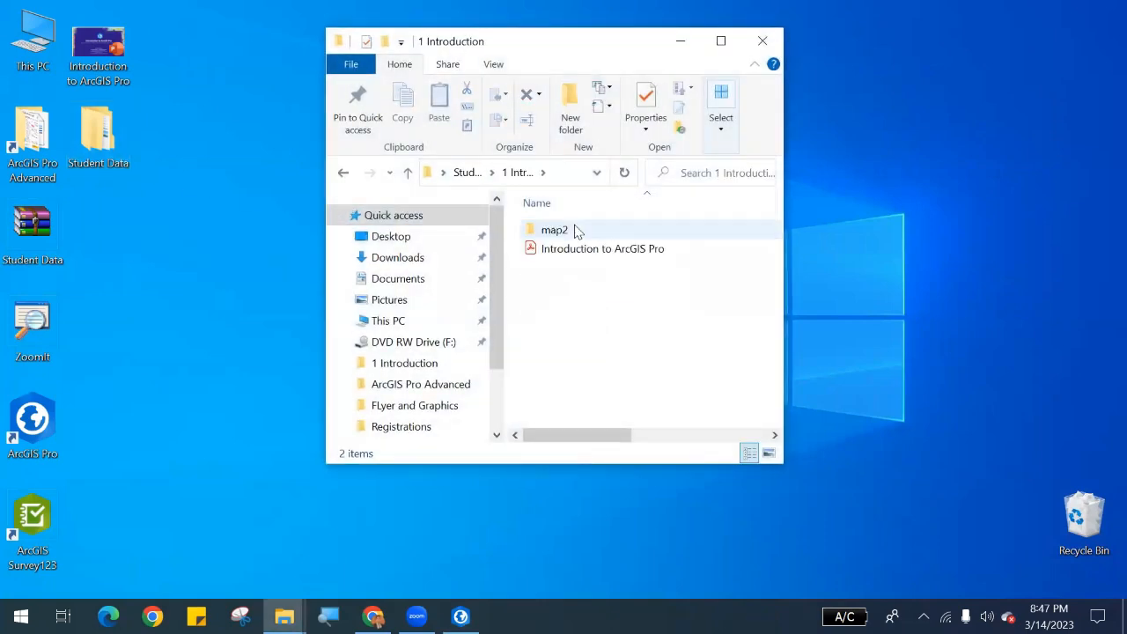
key(ctrl+1)
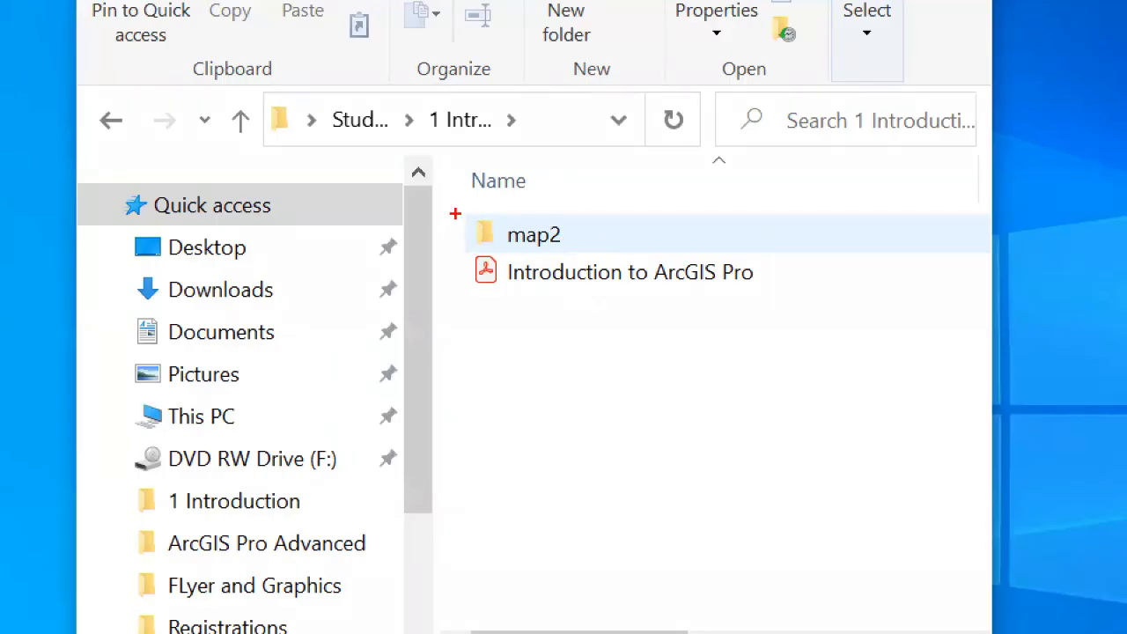
drag(513, 213, 585, 249)
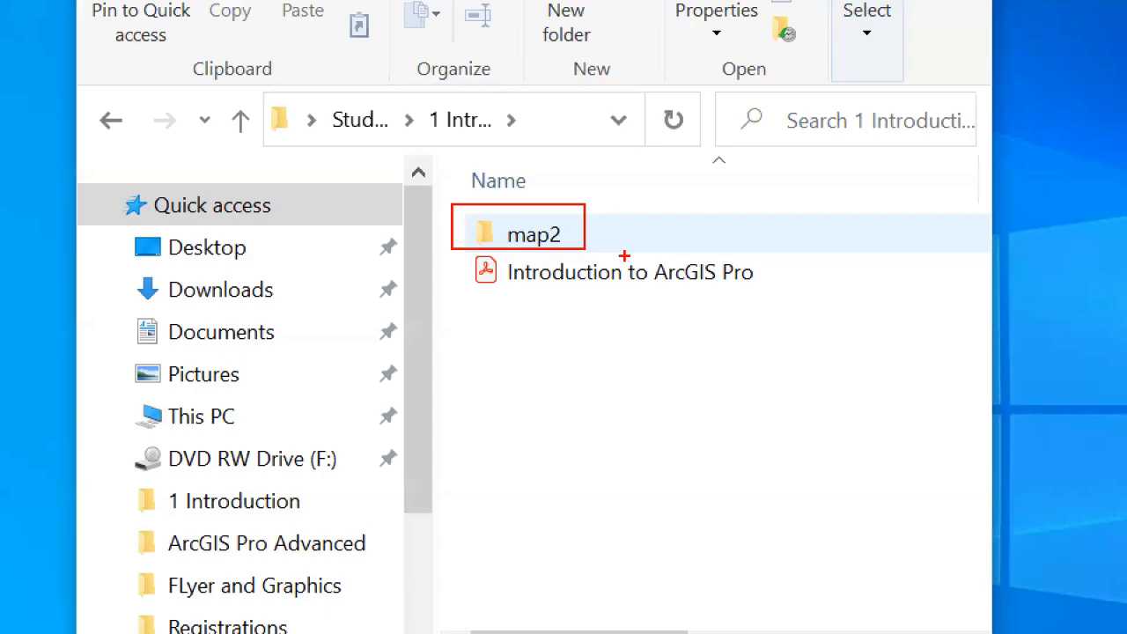
key(Escape)
Open the map2 folder and examine its contents, including the map2.gdb geodatabase and the map2 project file.
click(570, 232)
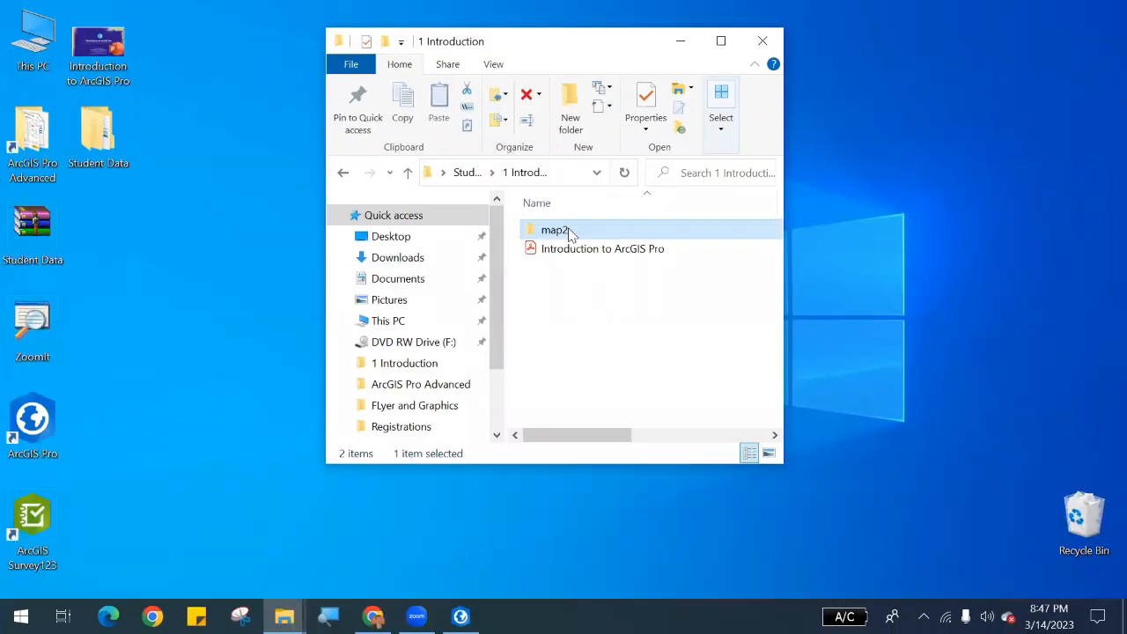
double_click(569, 232)
key(ctrl+1)
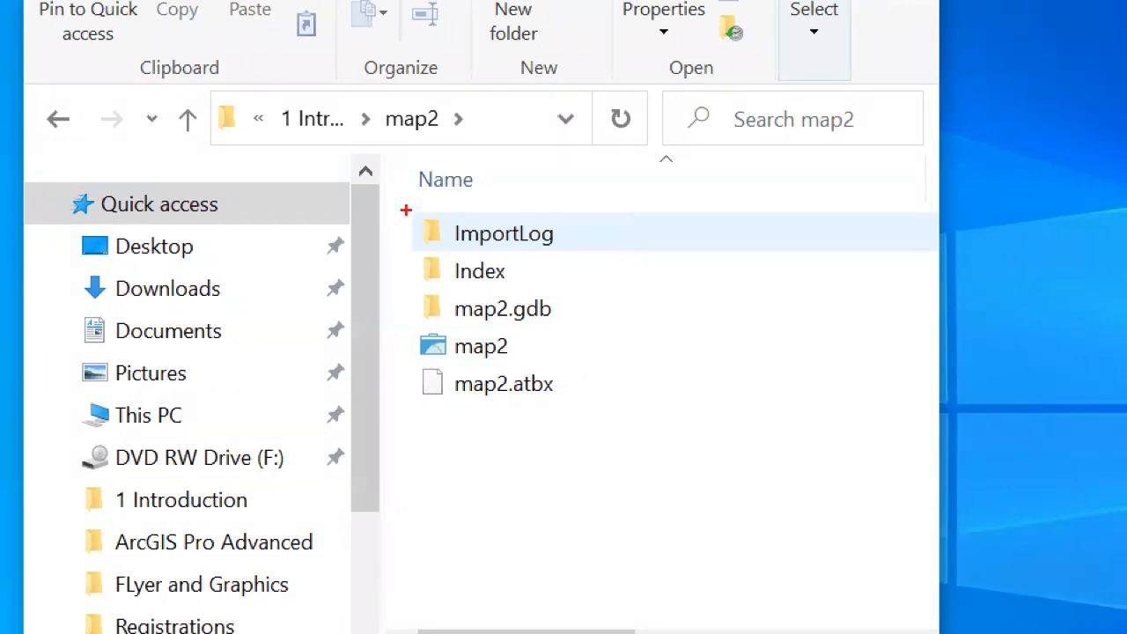
mouse_move(405, 212)
mouse_down()
mouse_move(566, 354)
mouse_move(605, 410)
mouse_up()
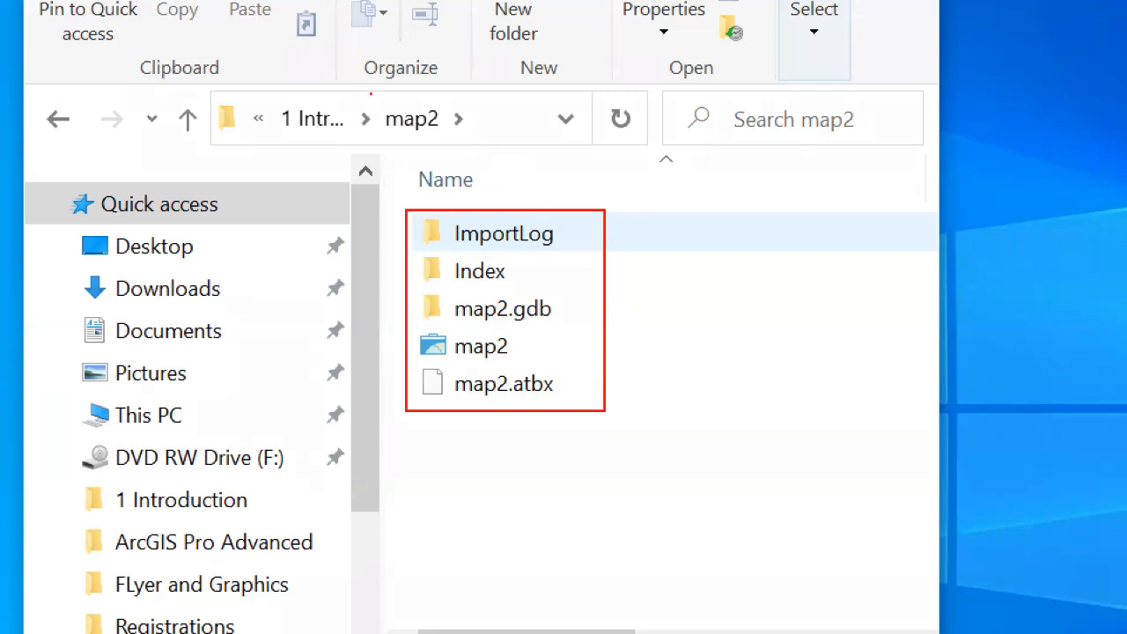
mouse_move(370, 93)
mouse_down()
mouse_move(420, 128)
mouse_move(474, 140)
mouse_up()
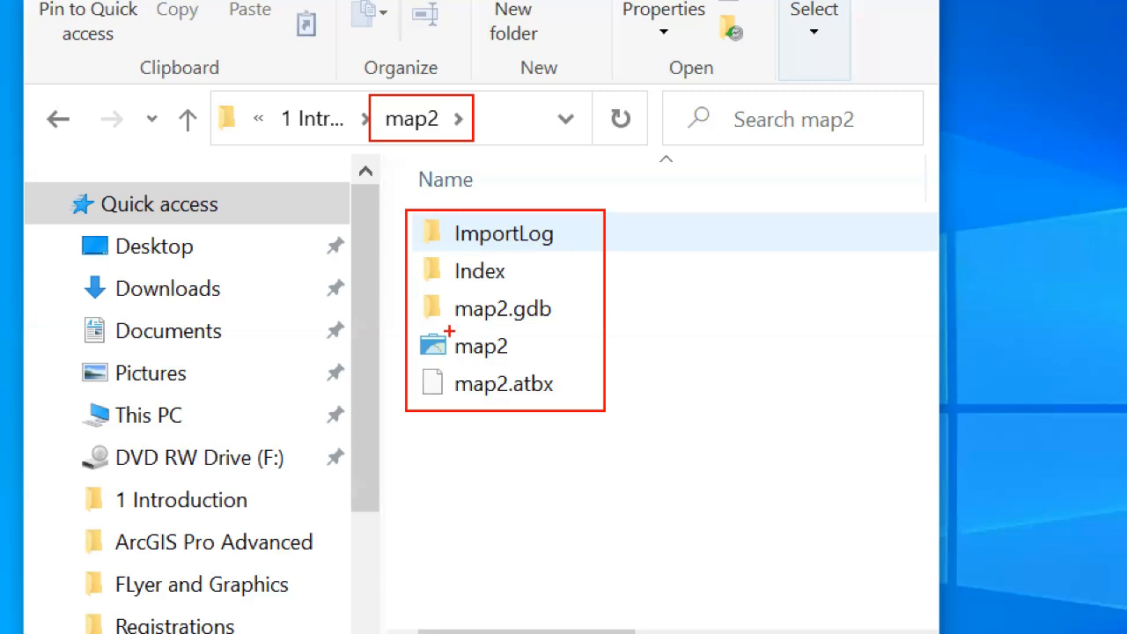
drag(412, 286, 584, 323)
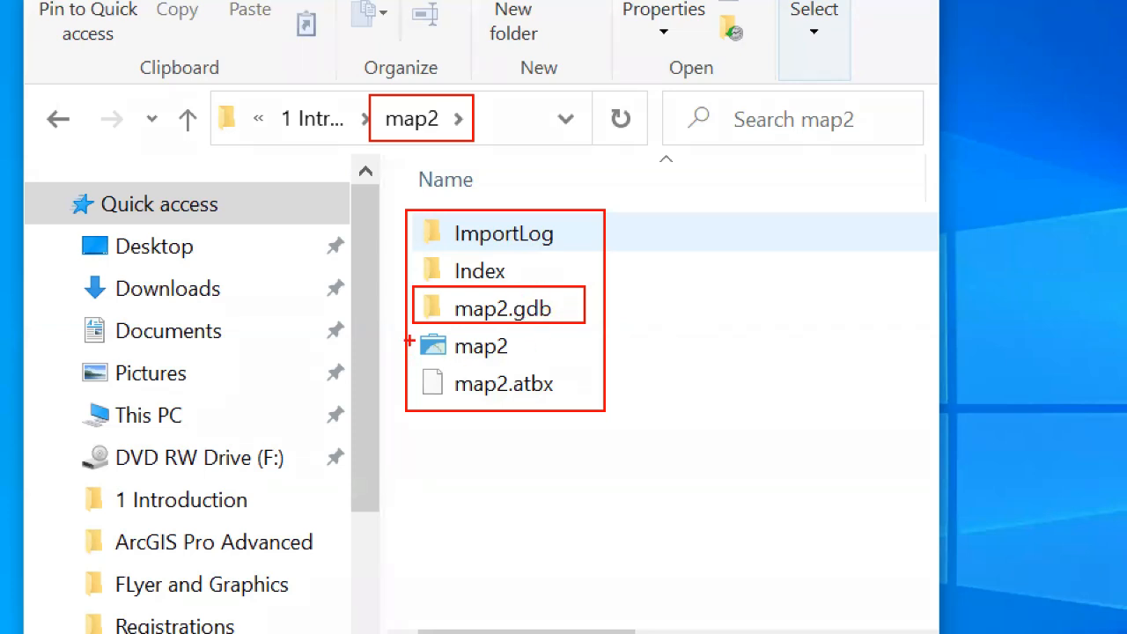
drag(411, 329, 519, 362)
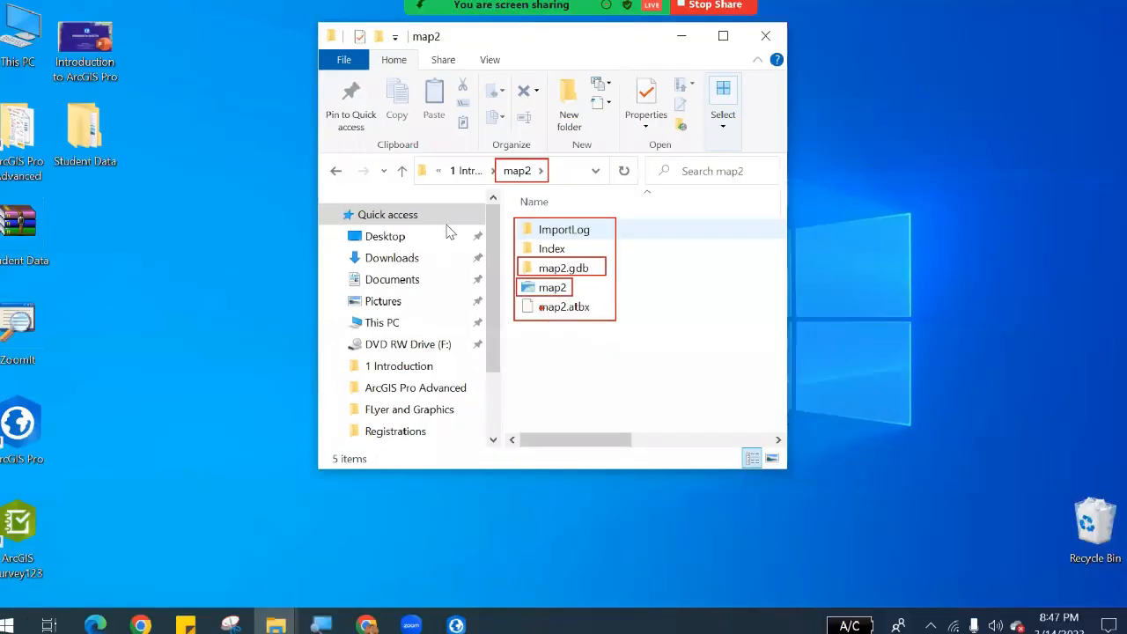
Go back up to the 1 Introduction folder, minimize File Explorer and switch back to ArcGIS Pro.
click(401, 171)
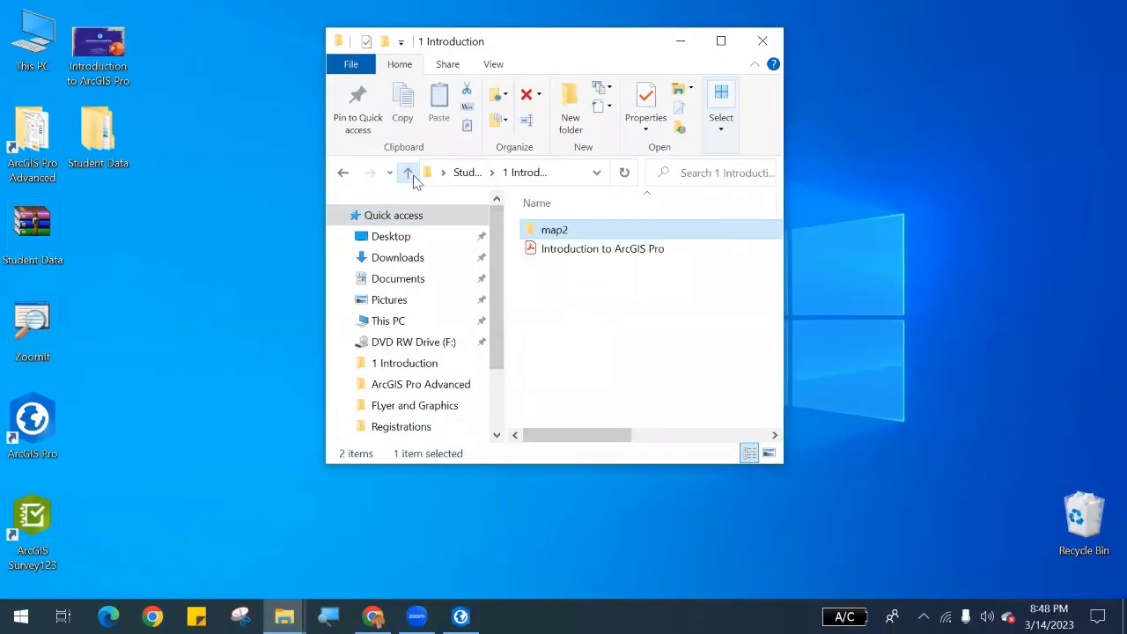
click(681, 51)
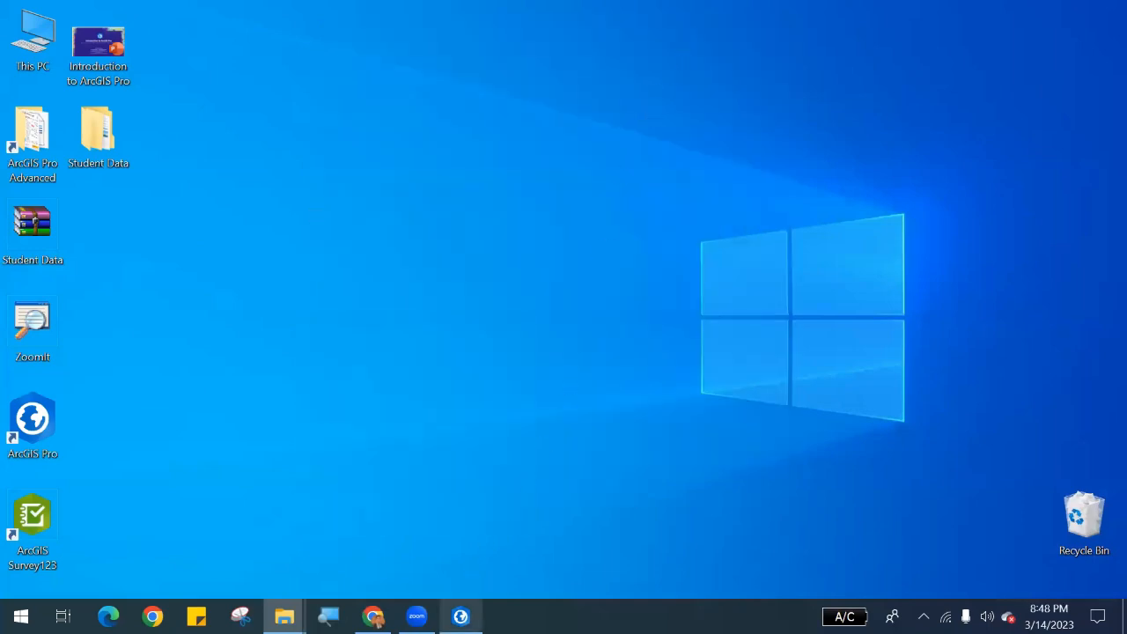
click(461, 615)
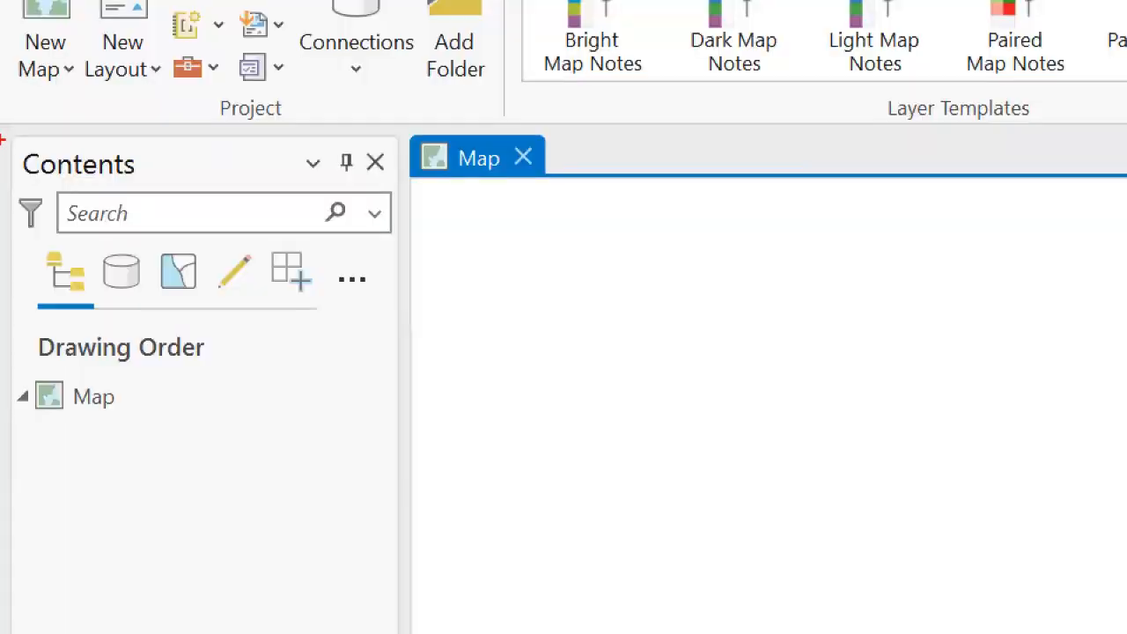
Examine the Contents pane and the map view, and find the commands for showing the Catalog and Contents panes.
drag(11, 115, 411, 549)
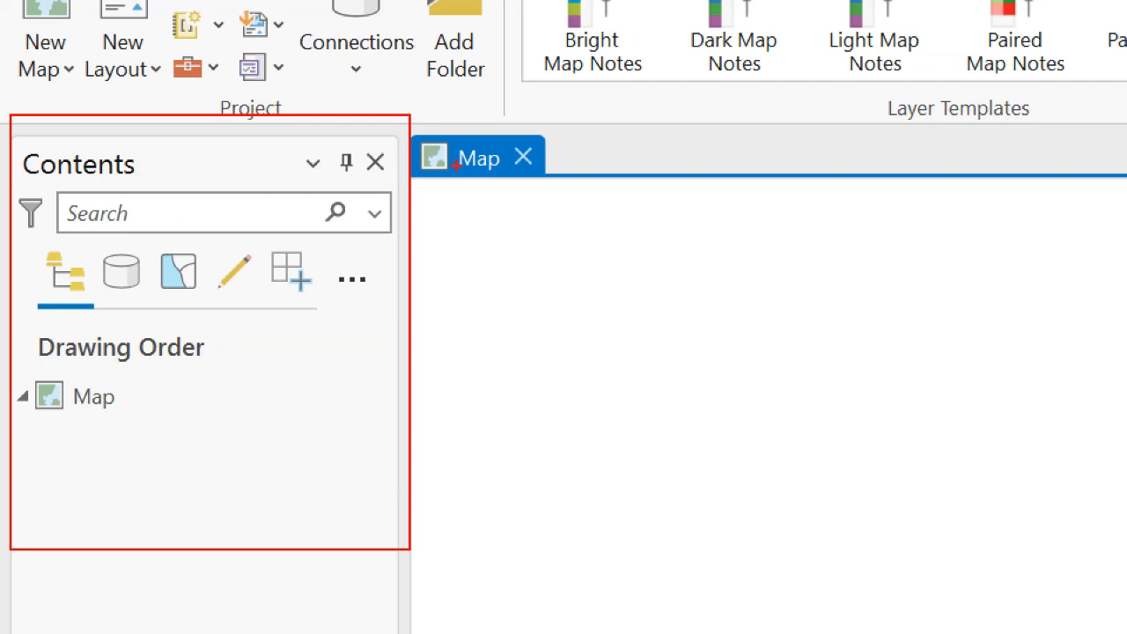
drag(417, 106, 561, 196)
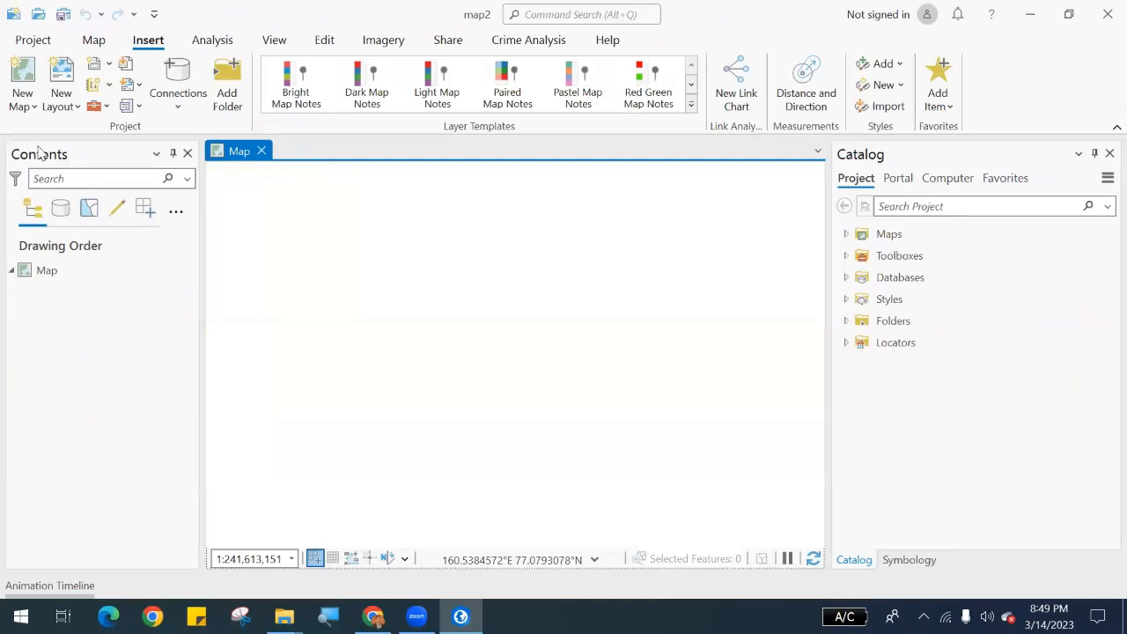
click(38, 147)
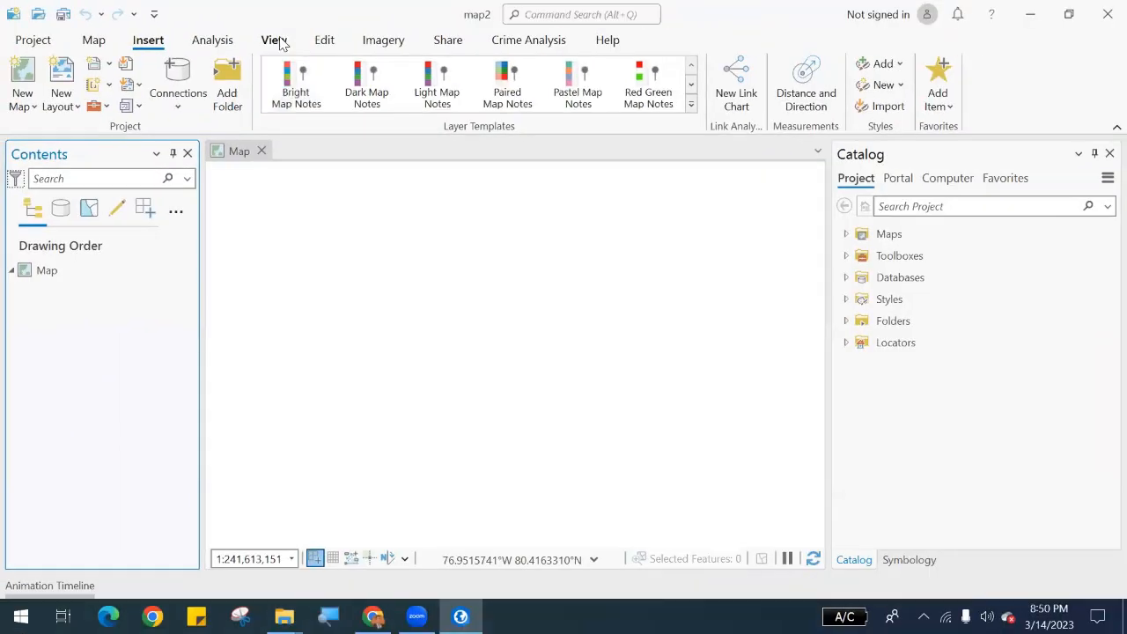
click(276, 42)
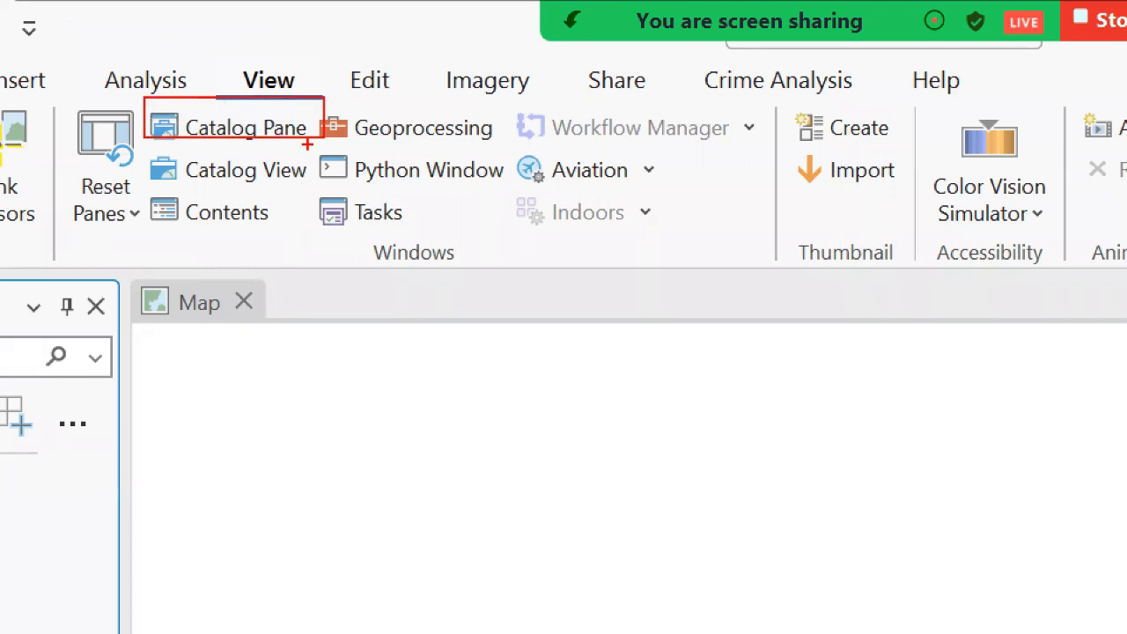
mouse_move(142, 195)
mouse_down()
mouse_move(253, 210)
mouse_move(304, 232)
mouse_up()
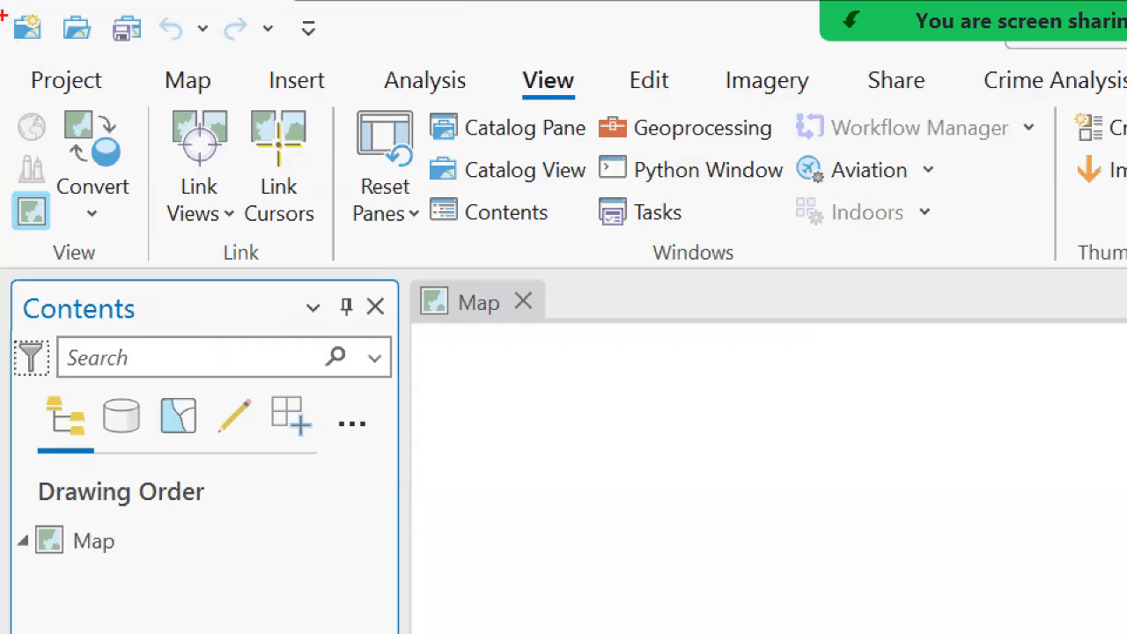
Look over the quick access commands and save the map2 project.
drag(2, 4, 370, 46)
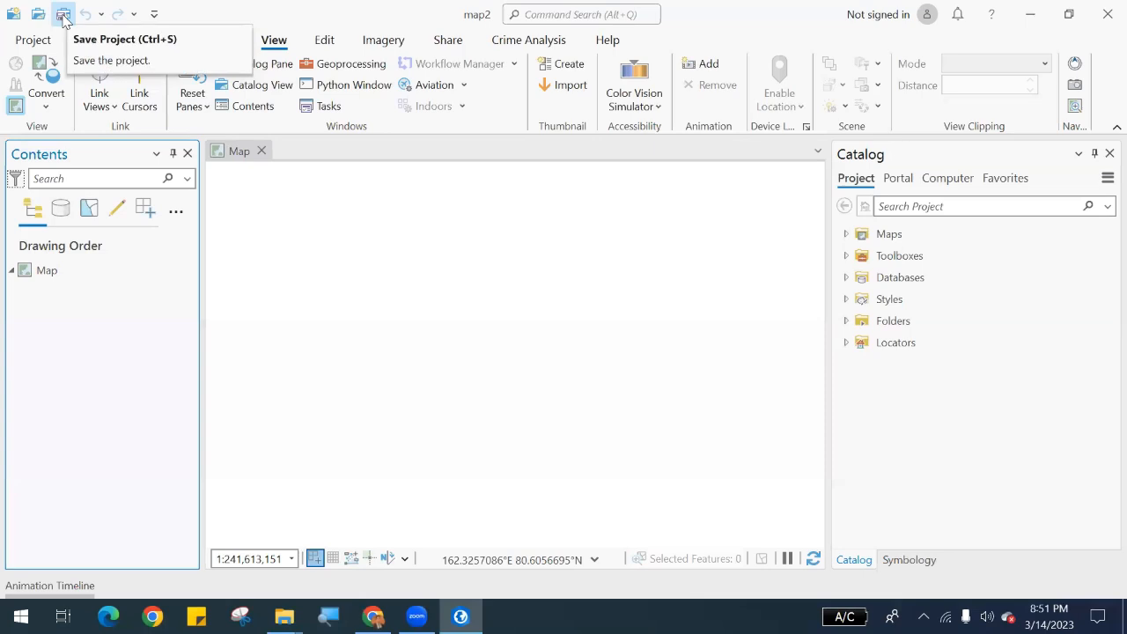
click(63, 18)
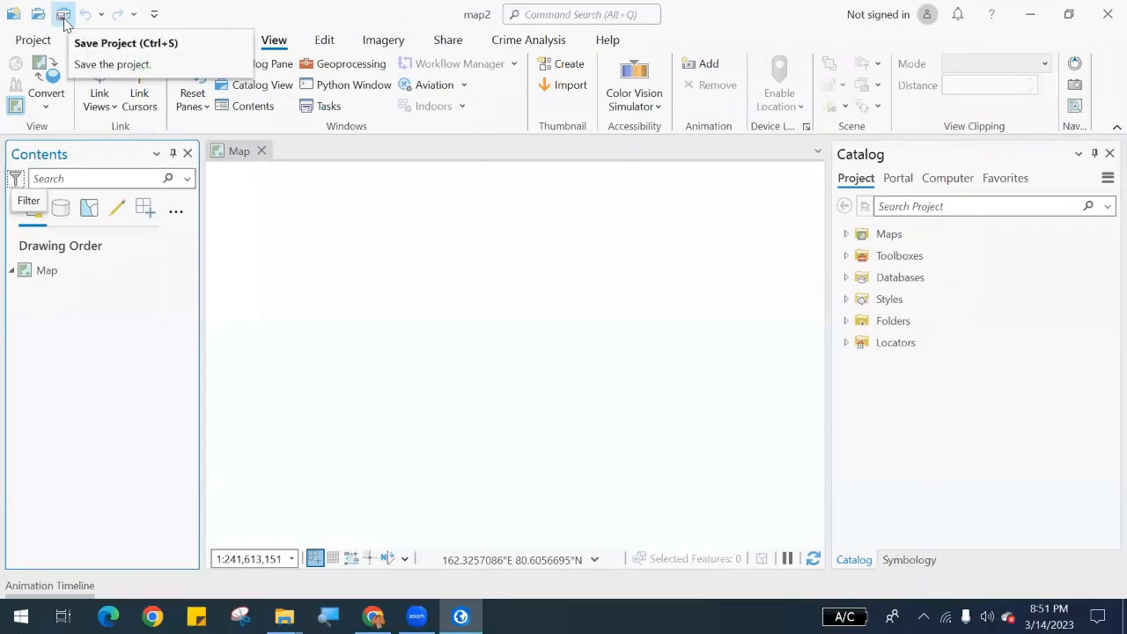
click(63, 15)
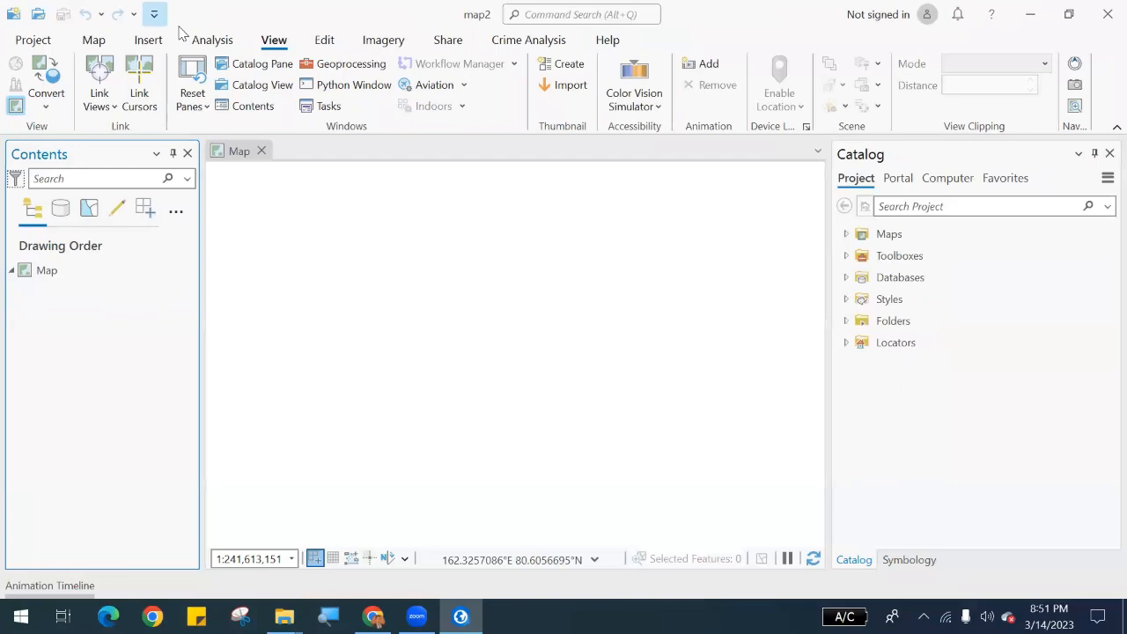
Add the Rectangle Zoom In command to the Quick Access Toolbar and review its other customization options.
click(308, 29)
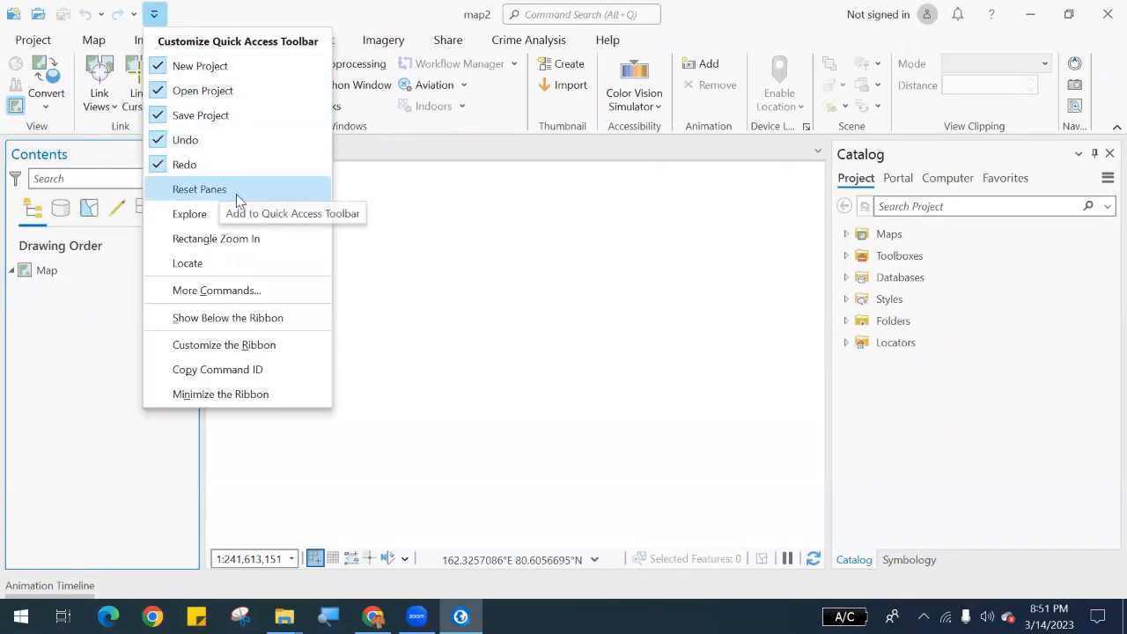
click(245, 239)
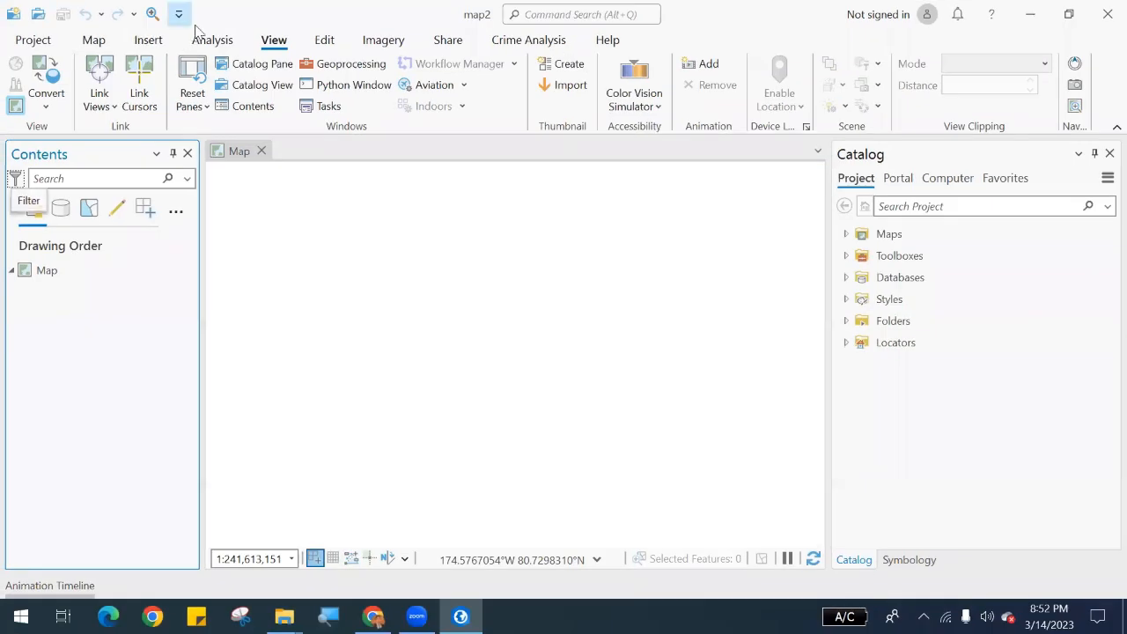
click(179, 14)
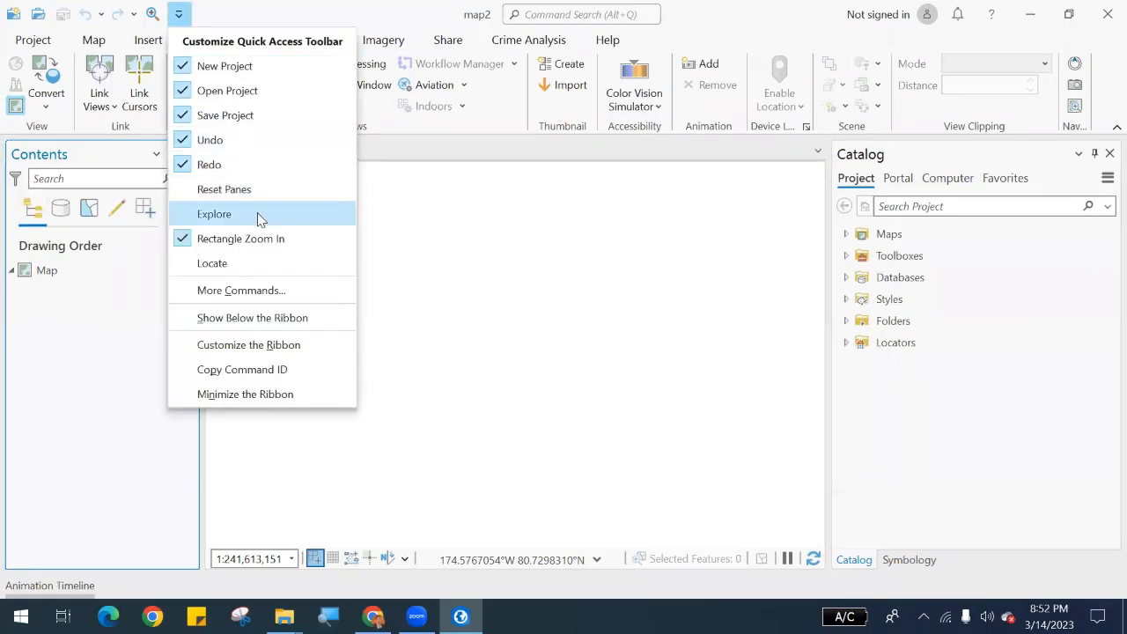
click(128, 8)
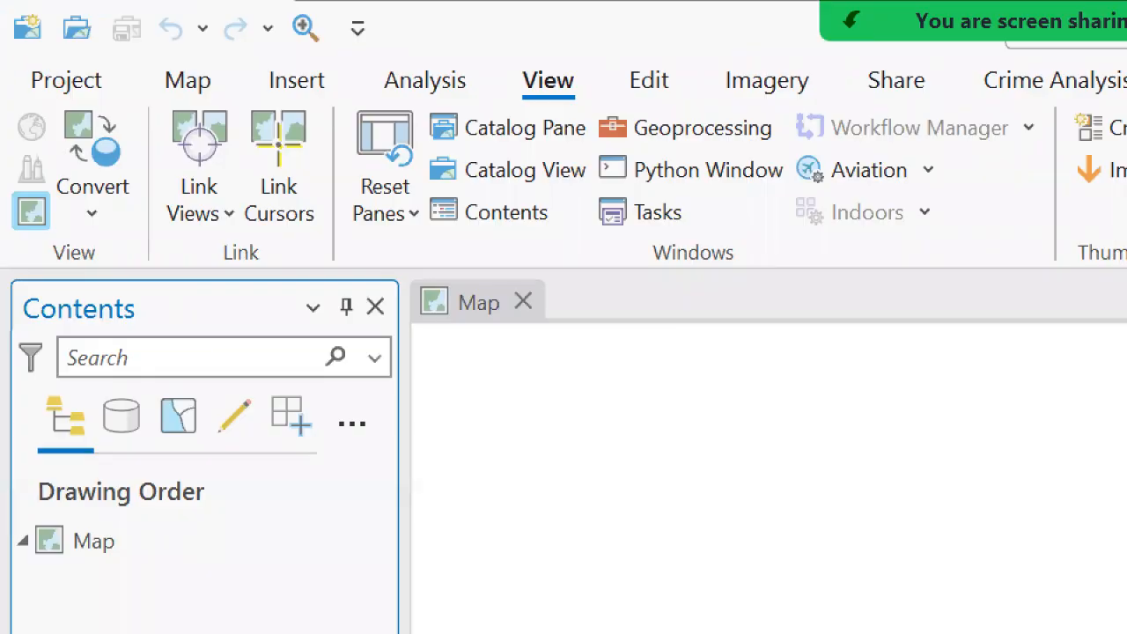
Look through the project management page with its new, open, save, licensing and options entries, and return to the map.
mouse_move(2, 56)
mouse_down()
mouse_move(153, 93)
mouse_move(141, 98)
mouse_up()
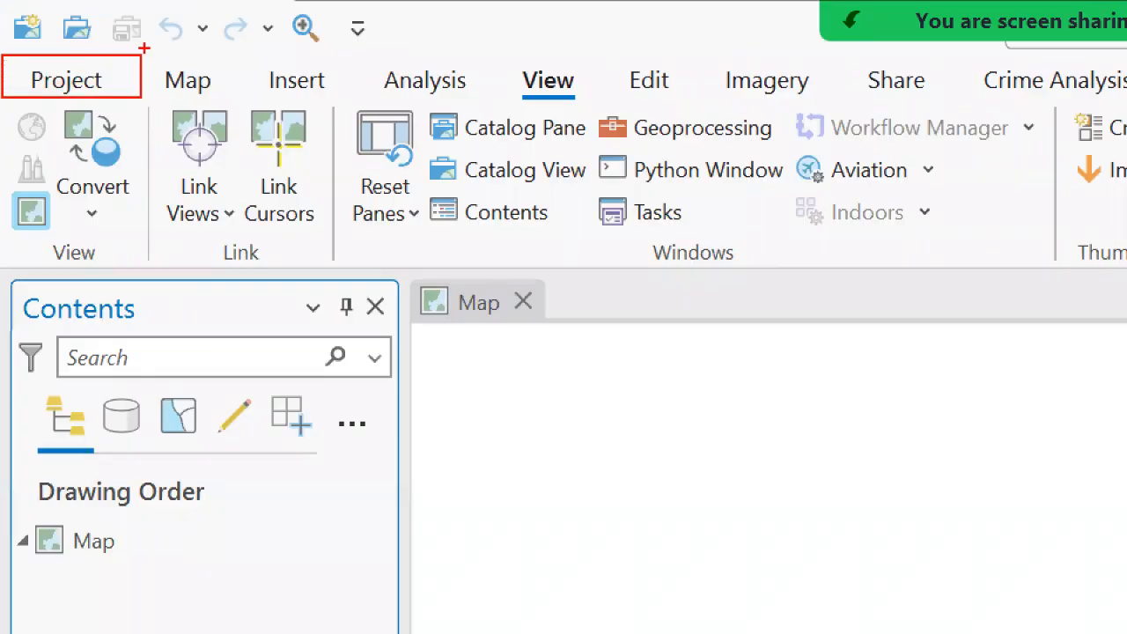
mouse_move(143, 48)
mouse_down()
mouse_move(181, 75)
mouse_move(261, 100)
mouse_move(243, 102)
mouse_up()
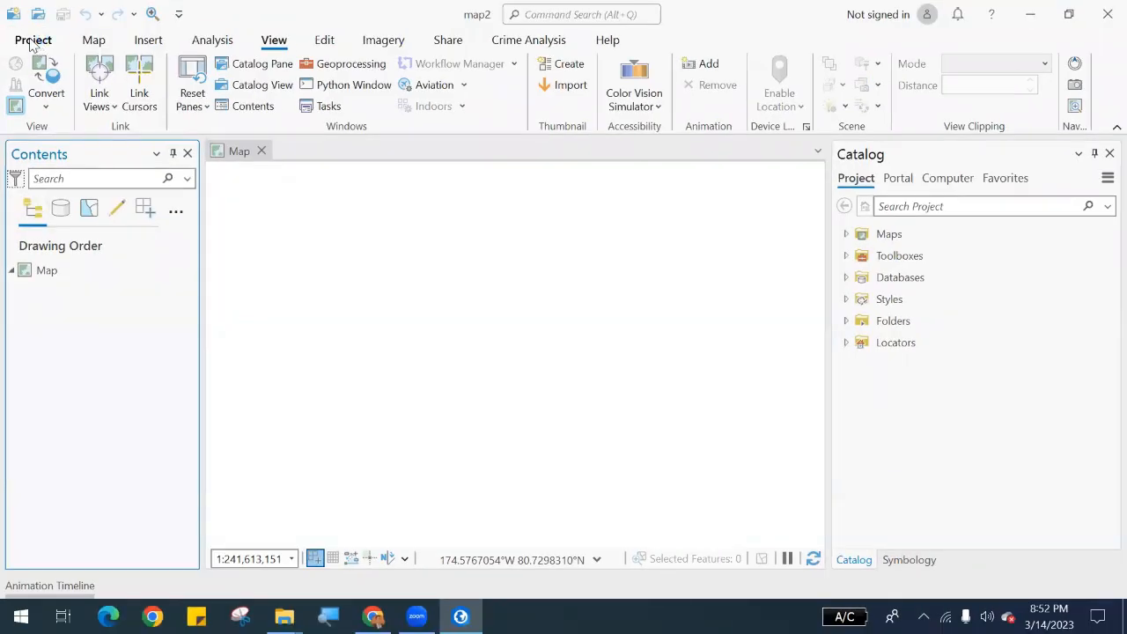
click(34, 41)
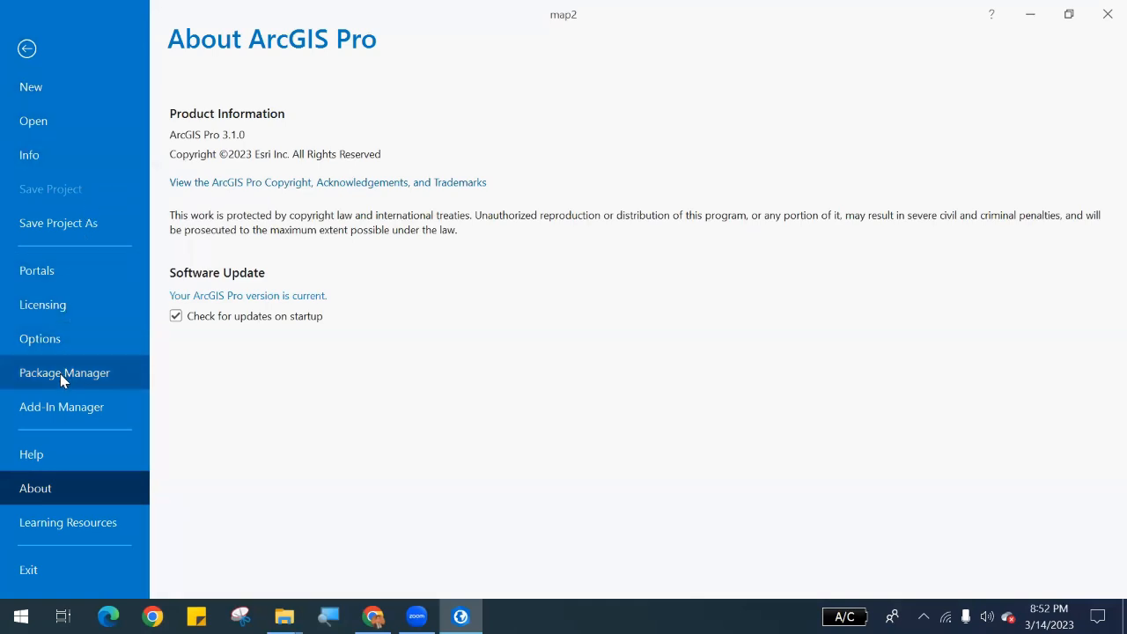
click(27, 51)
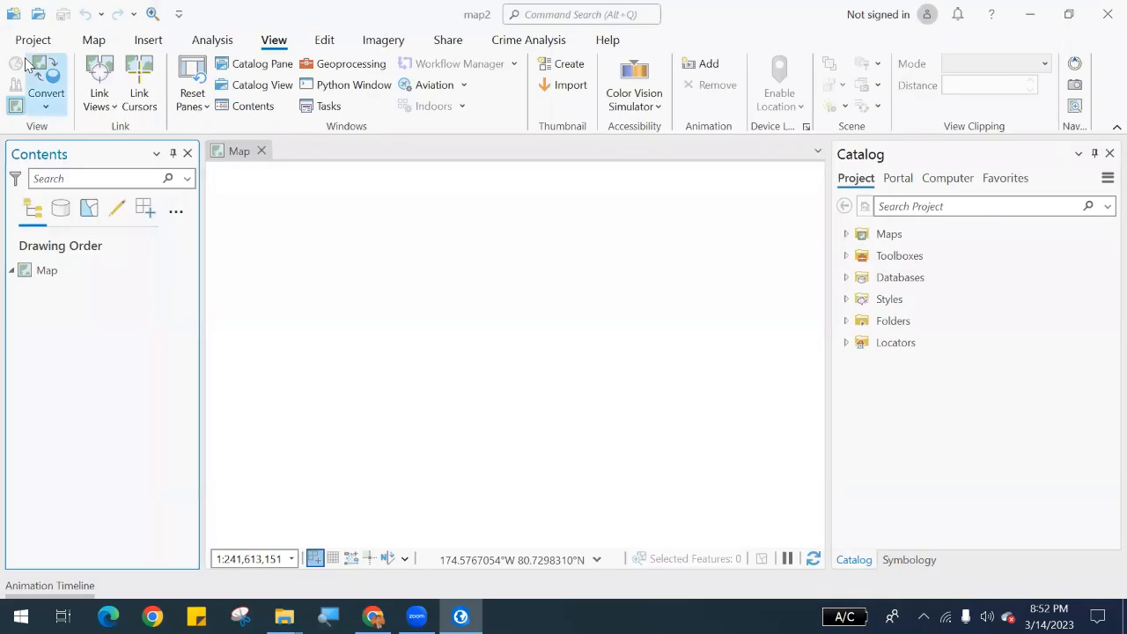
Show the map commands and examine the Navigate and Layer groups, including the basemap and add data tools.
click(92, 42)
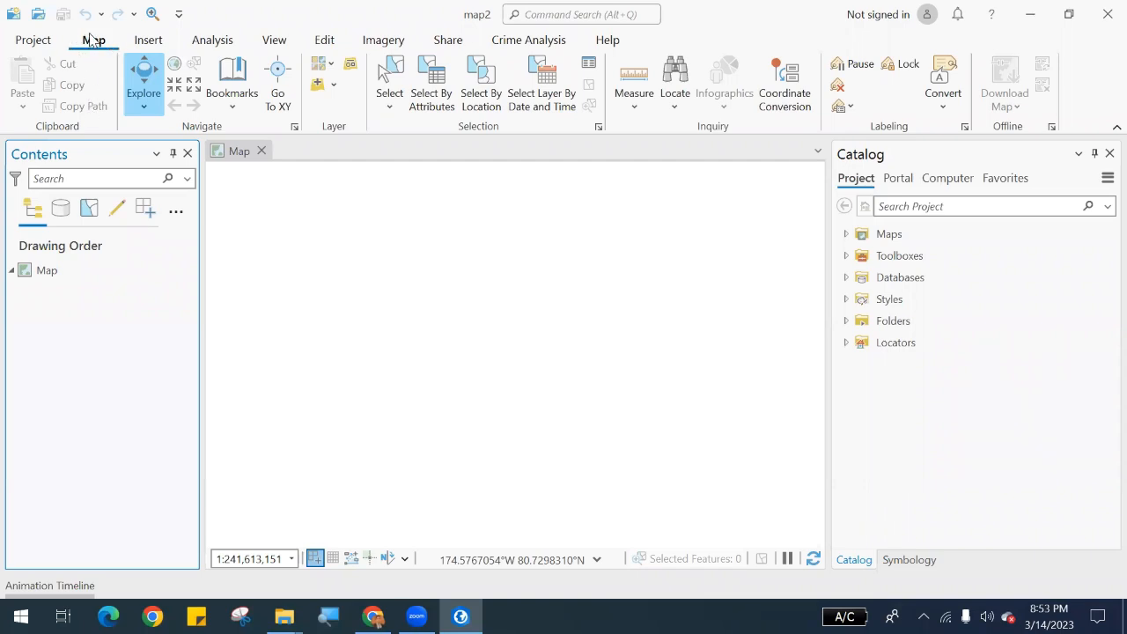
key(ctrl+1)
click(173, 108)
drag(94, 55, 210, 103)
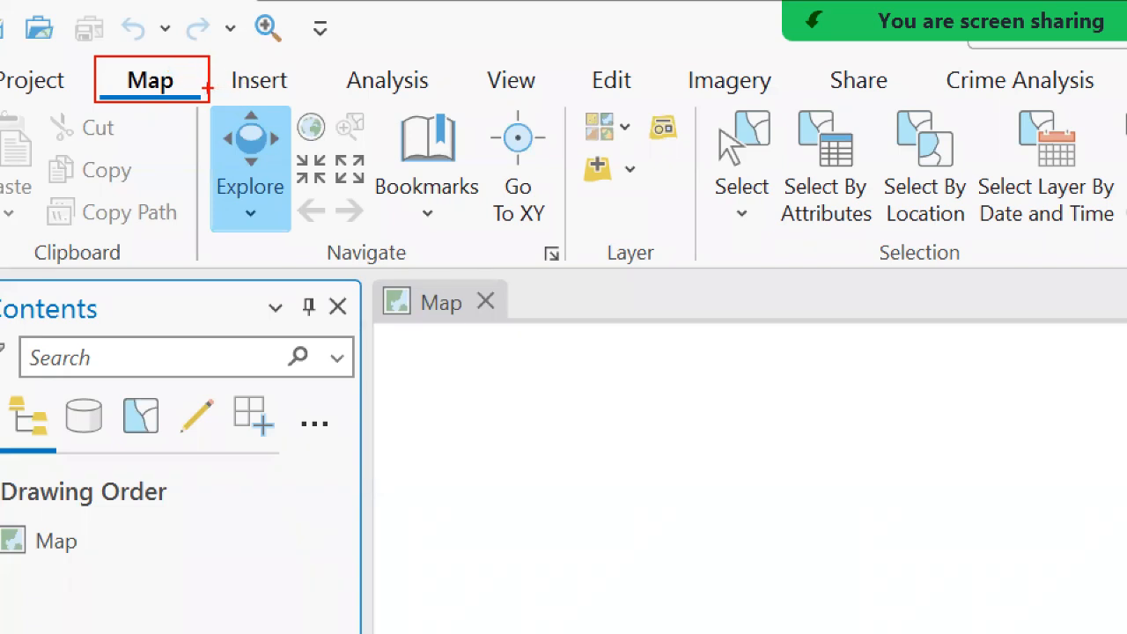
mouse_move(207, 88)
mouse_down()
mouse_move(281, 174)
mouse_move(571, 289)
mouse_up()
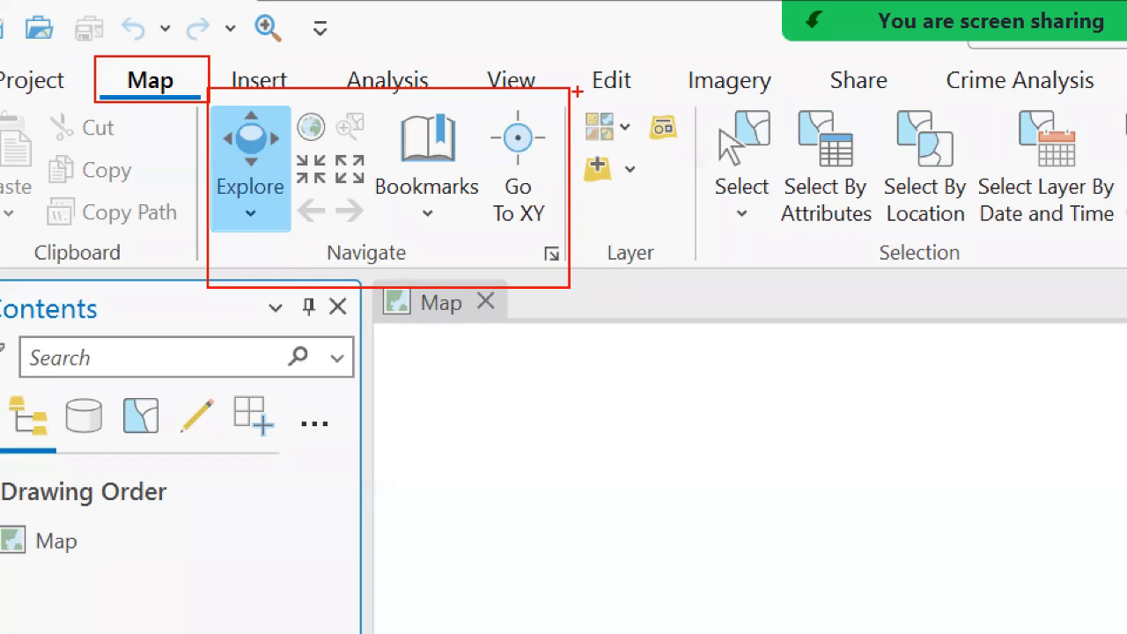
mouse_move(577, 90)
mouse_down()
mouse_move(588, 137)
mouse_move(679, 221)
mouse_move(703, 289)
mouse_up()
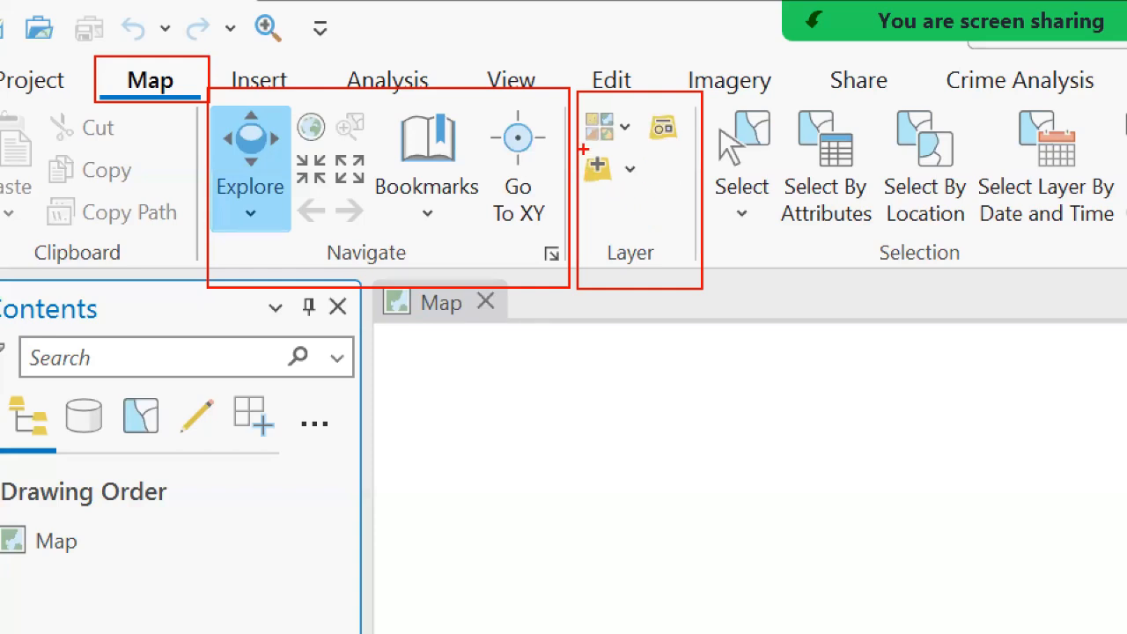
drag(582, 148, 657, 192)
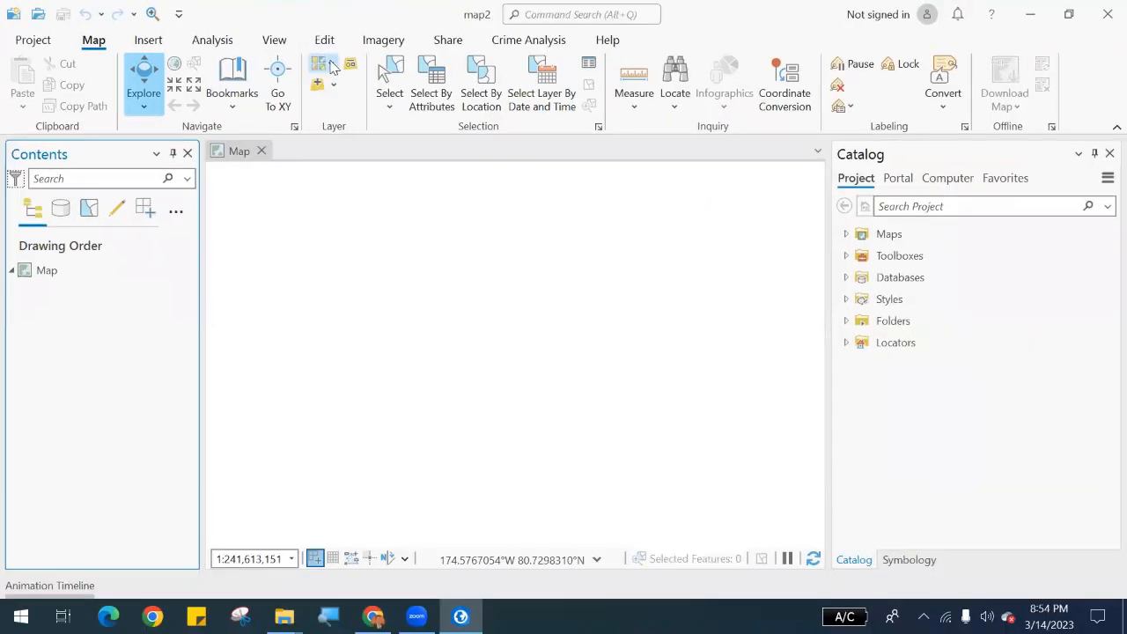
Browse the basemap gallery and add the Imagery Hybrid basemap to the map.
click(332, 68)
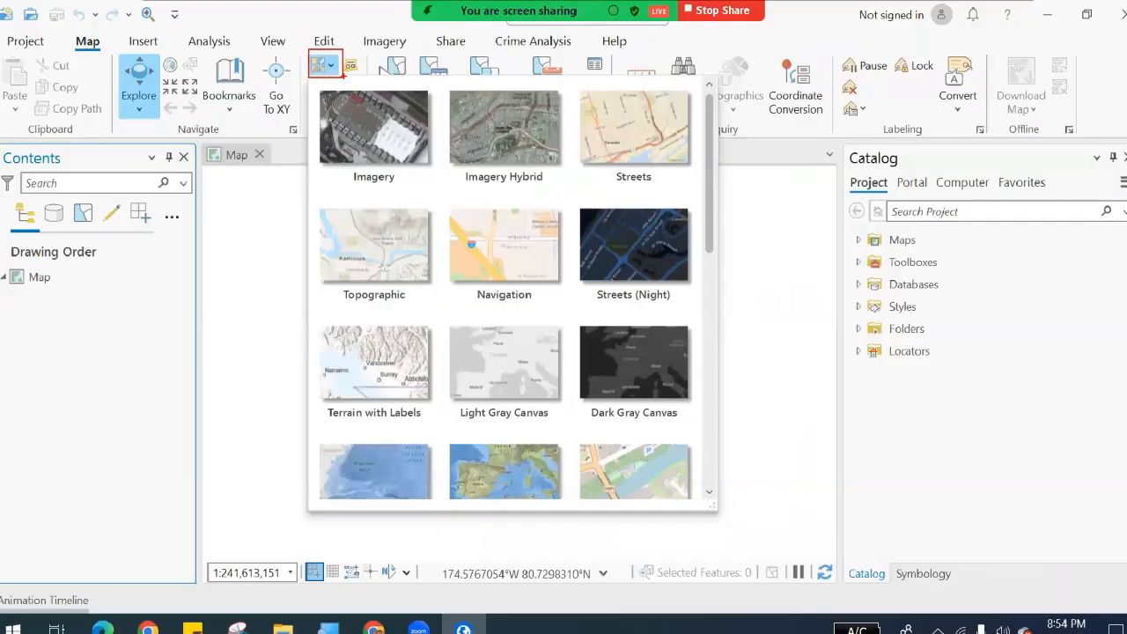
click(321, 84)
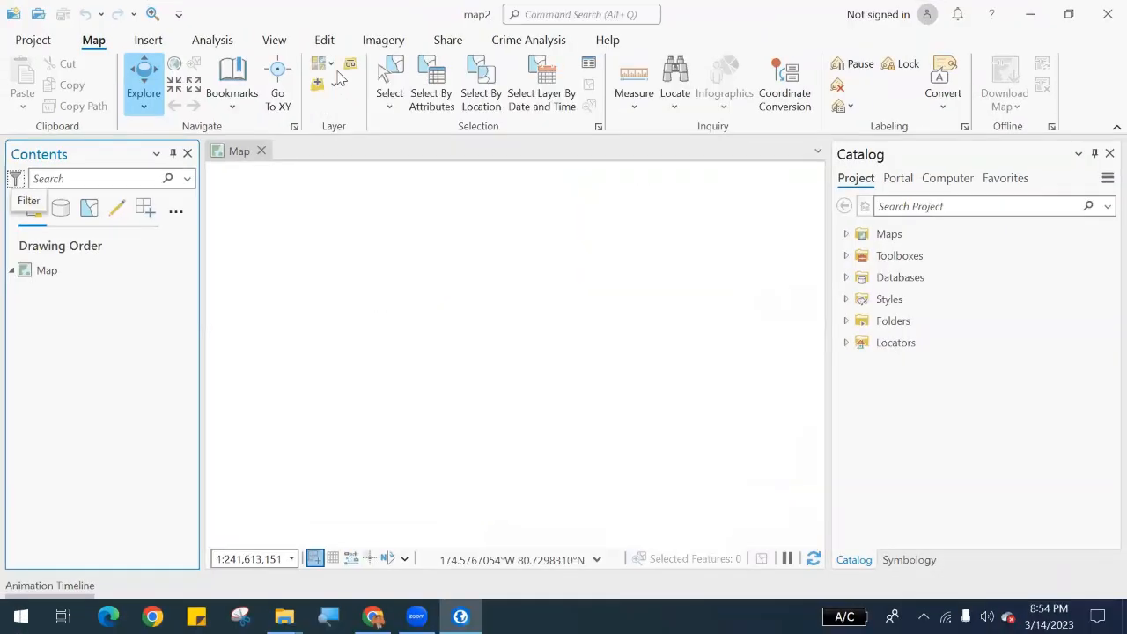
click(326, 66)
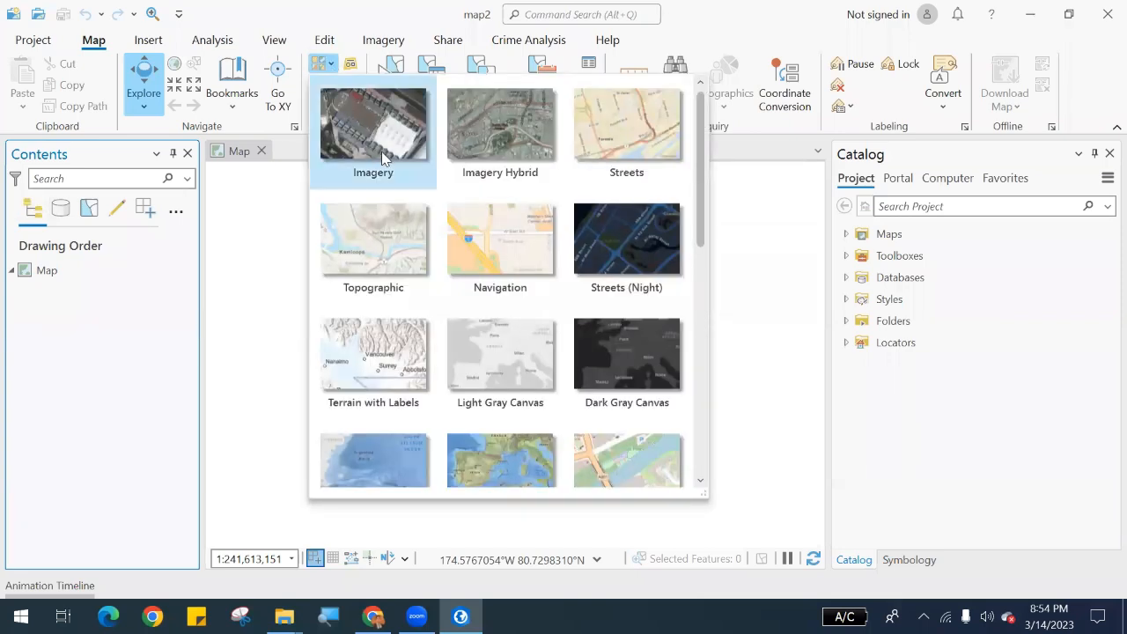
click(498, 147)
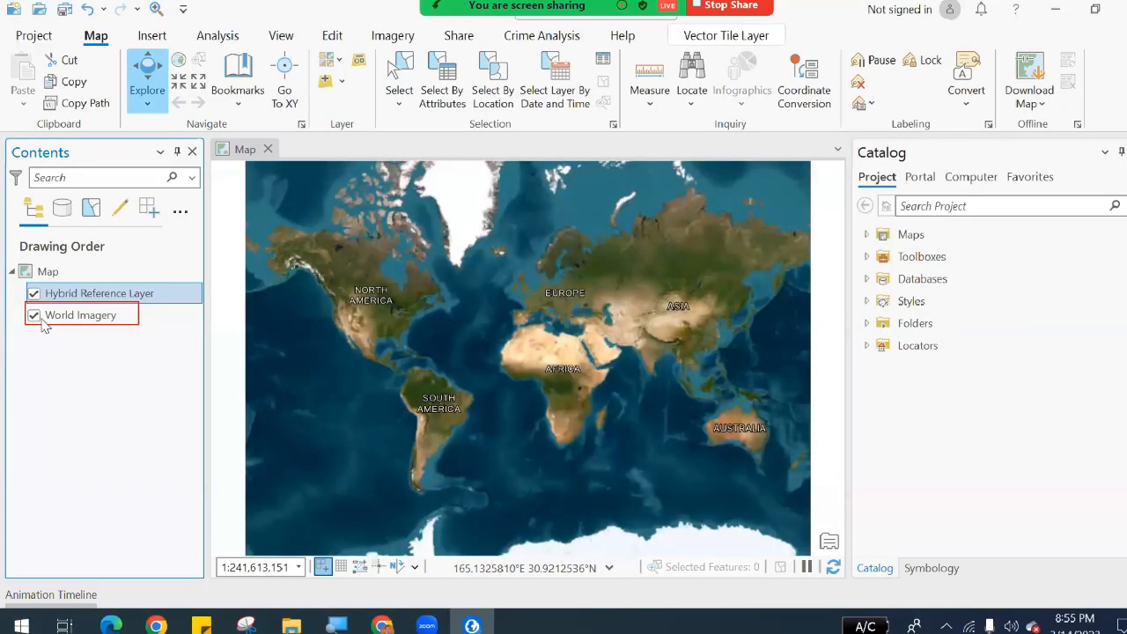
Turn the World Imagery layer off and back on to see its effect on the map.
click(70, 421)
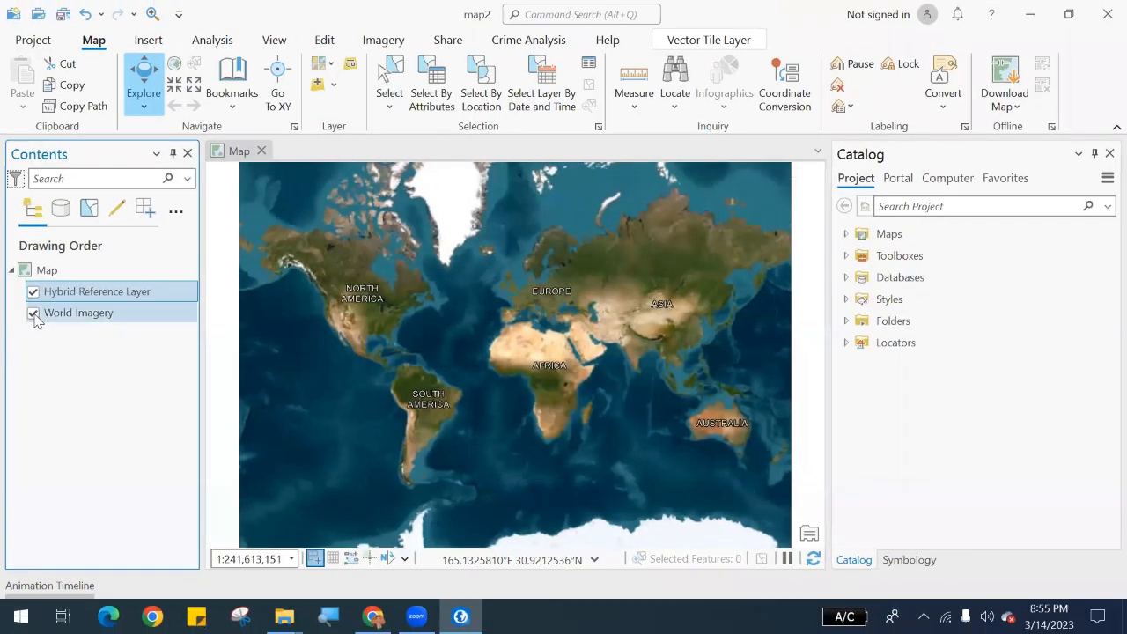
click(33, 314)
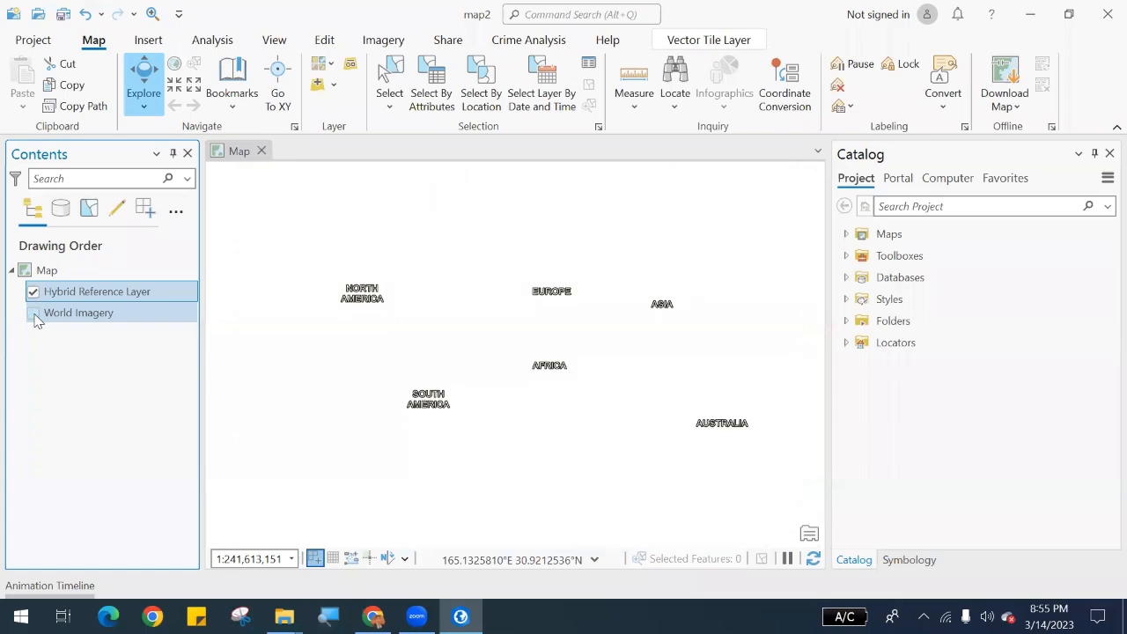
click(34, 314)
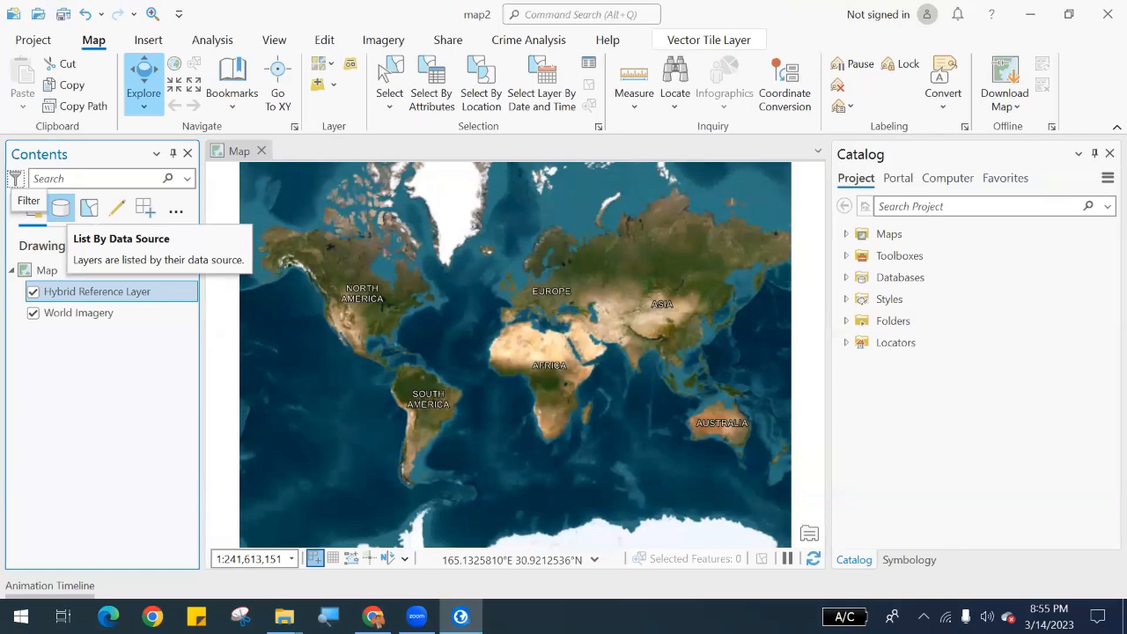
List the layers by data source, widen the Contents pane to read the source paths, and narrow it again.
click(59, 207)
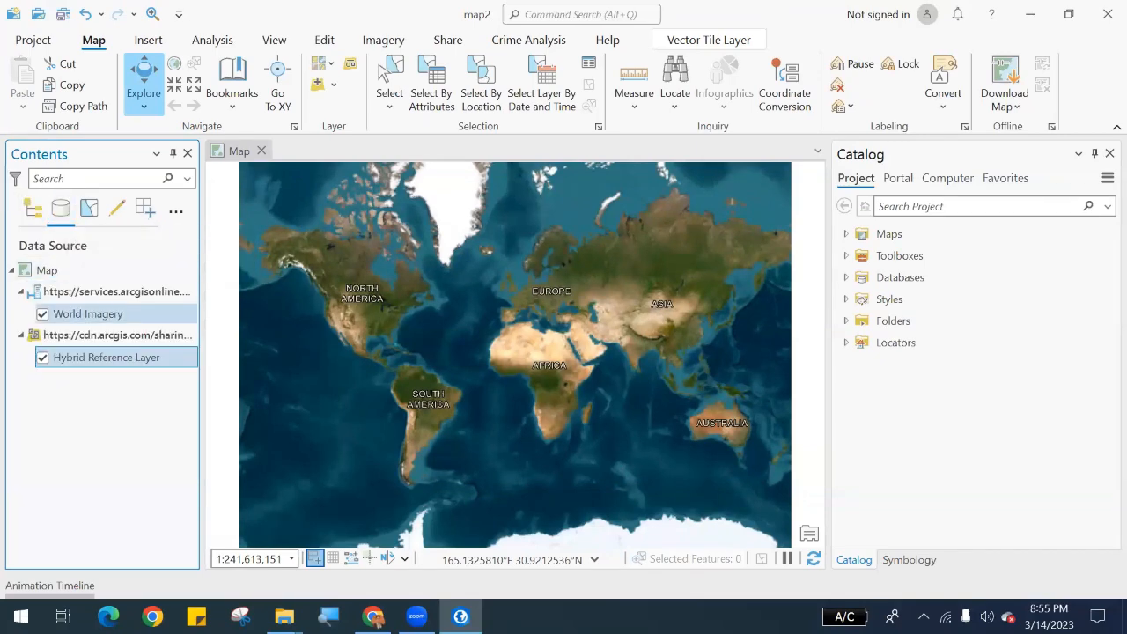
drag(203, 319, 334, 324)
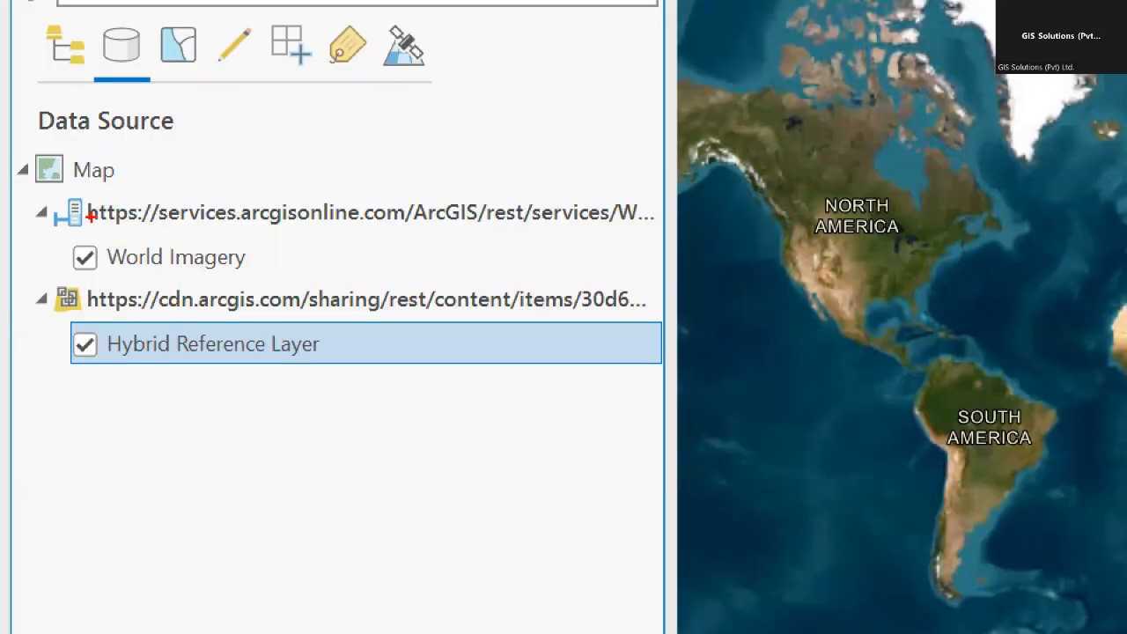
mouse_move(61, 189)
mouse_down()
mouse_move(208, 231)
mouse_move(643, 241)
mouse_up()
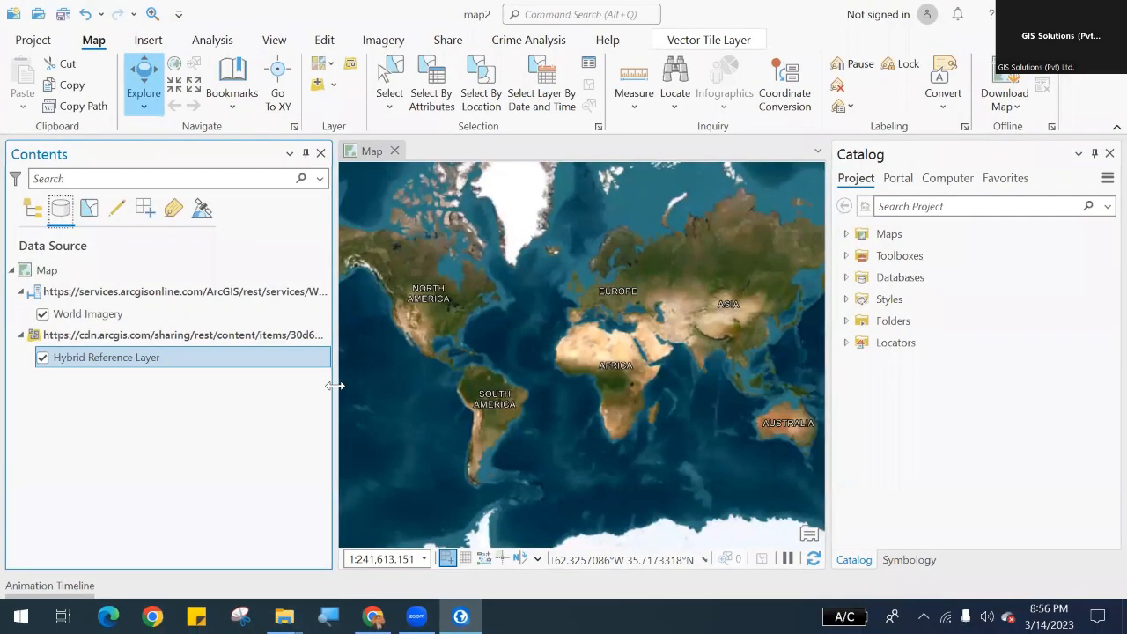
drag(670, 393, 971, 406)
drag(485, 388, 485, 388)
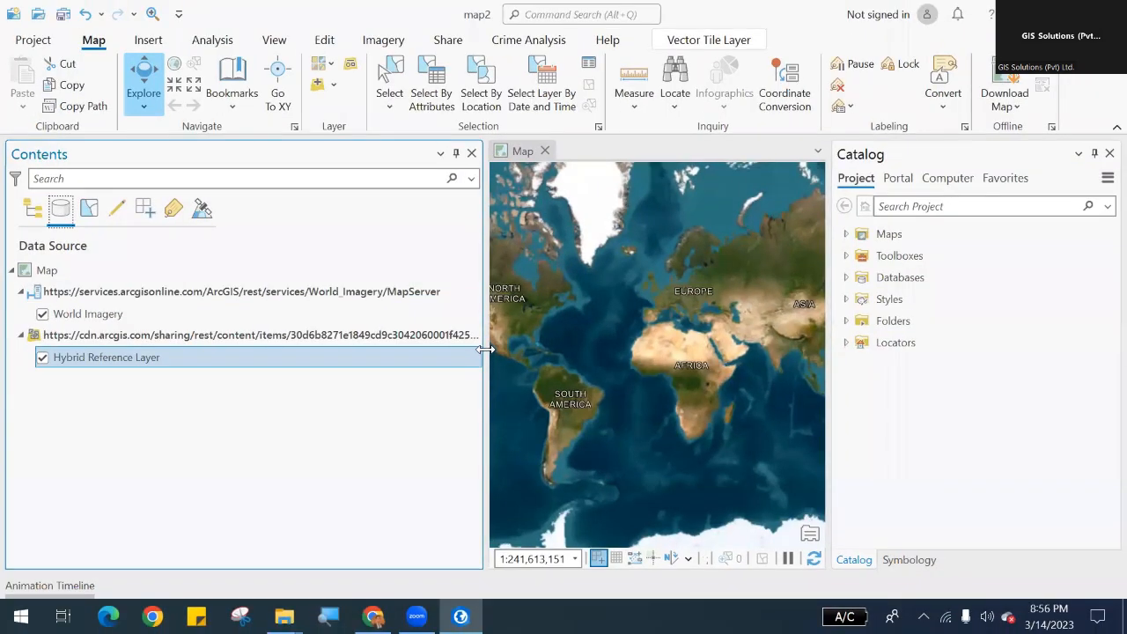
drag(485, 350, 213, 350)
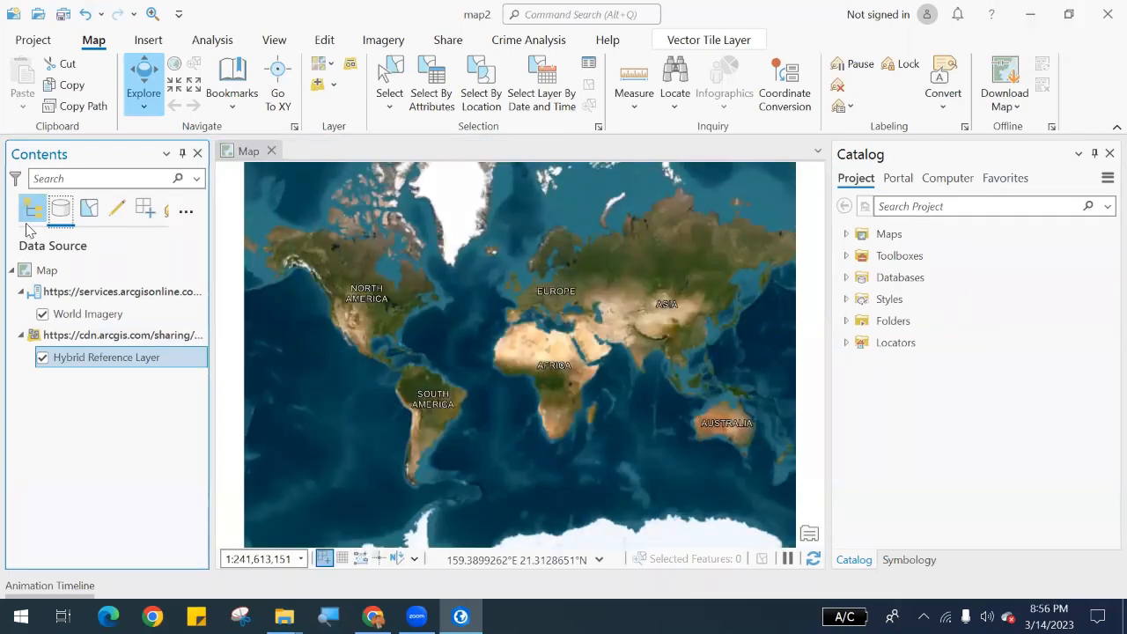
Return the layer list to drawing order and remove the Hybrid Reference Layer and World Imagery layers together.
click(34, 208)
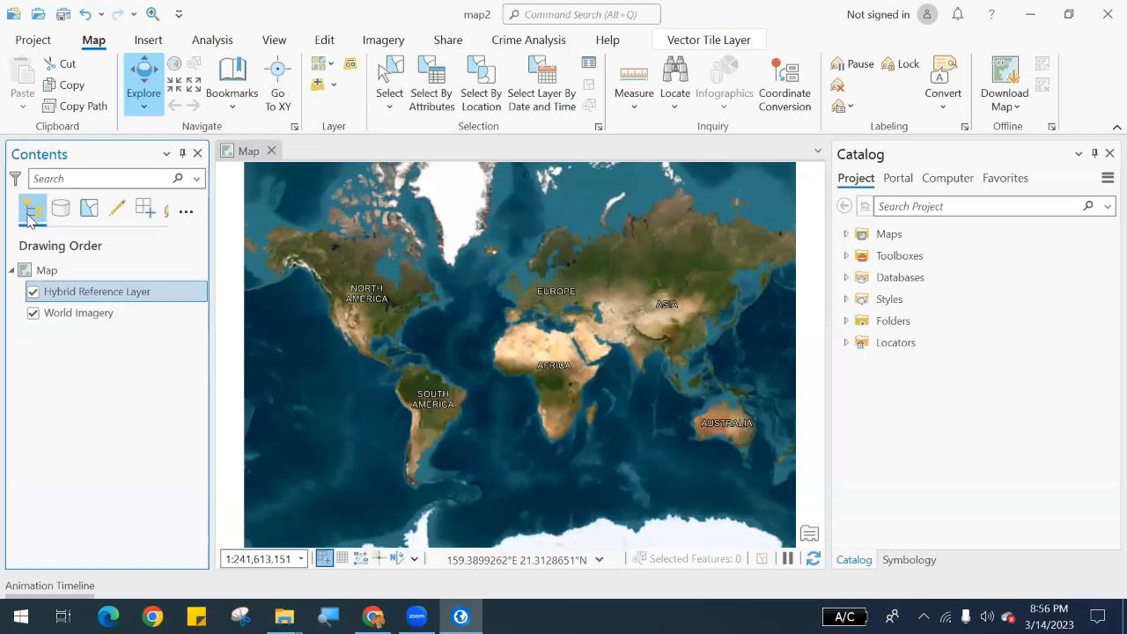
ctrl+click(111, 315)
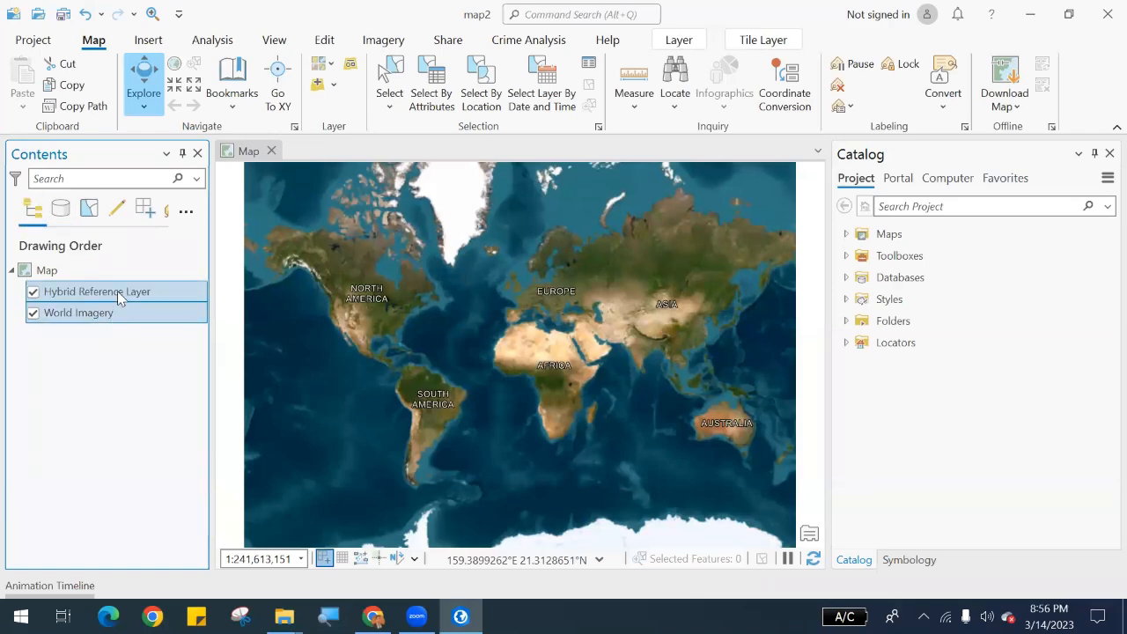
right_click(117, 289)
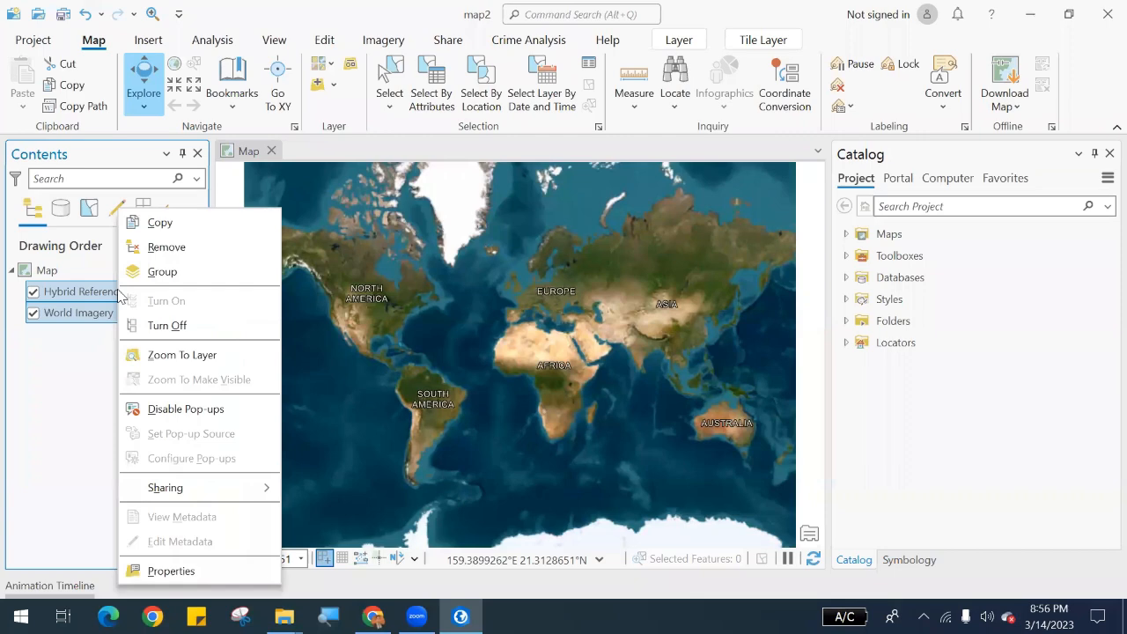
click(166, 248)
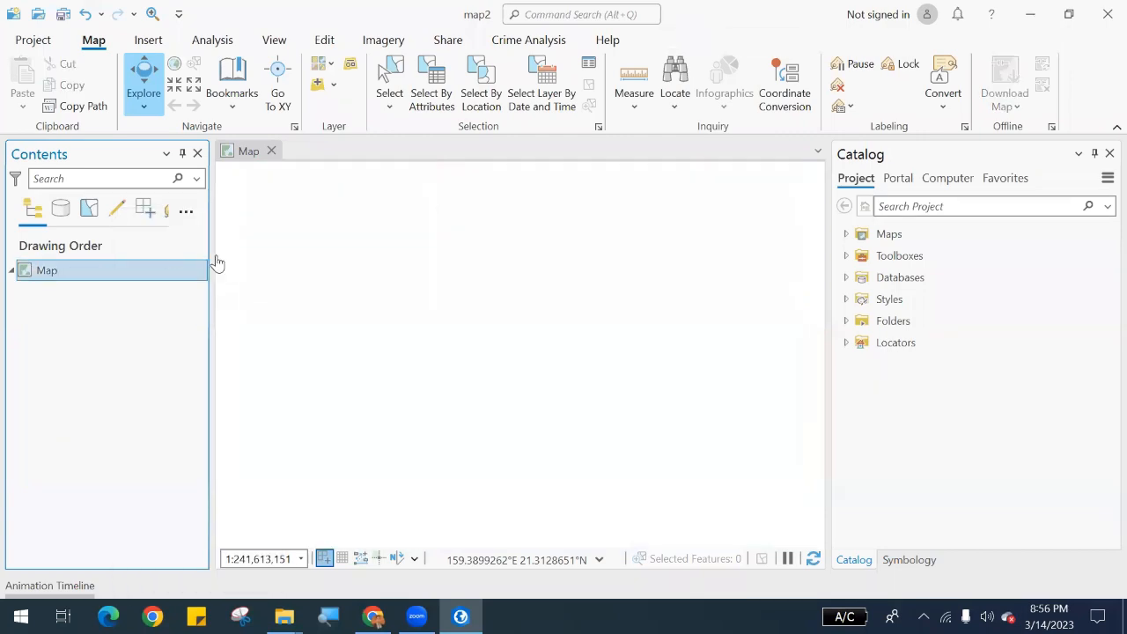
Add the OpenStreetMap basemap to the map.
click(336, 70)
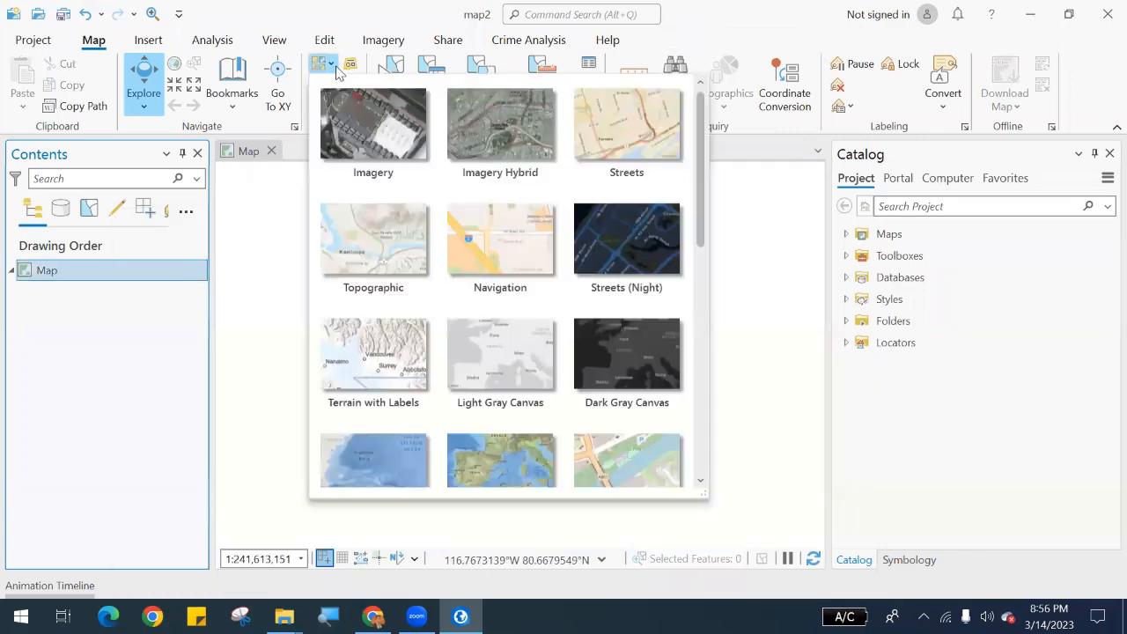
scroll(515, 354, down, 1)
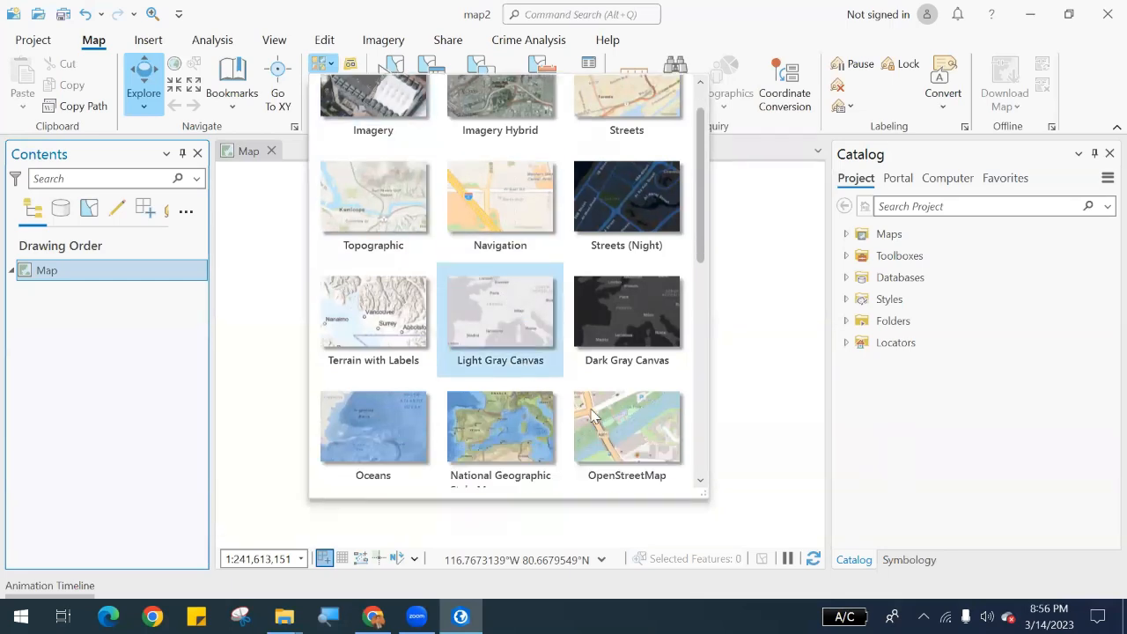
click(614, 430)
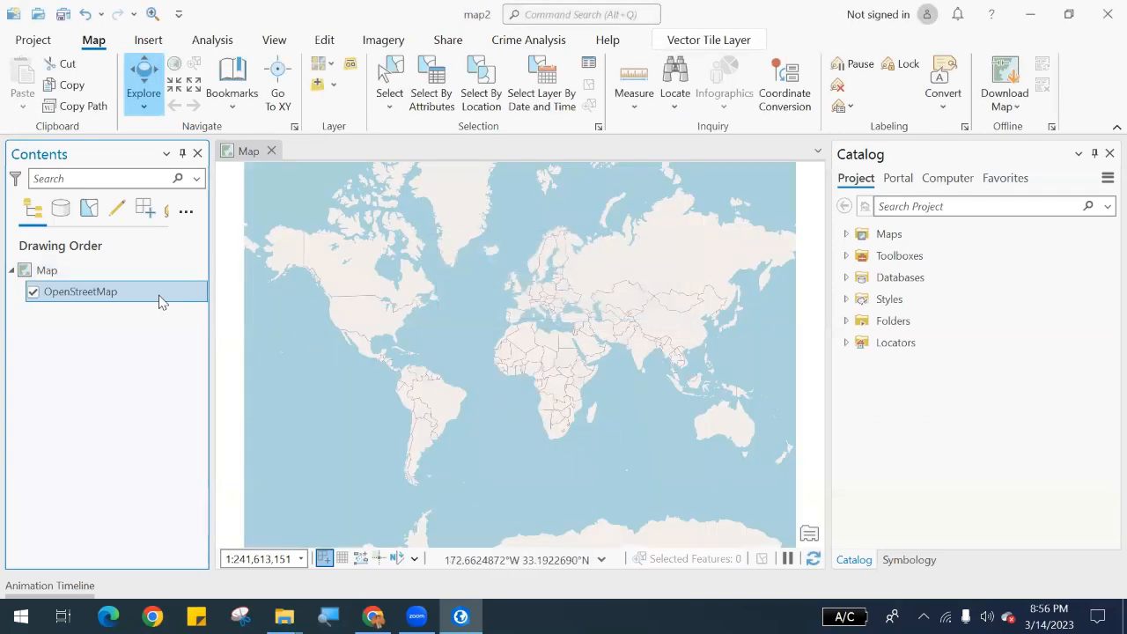
List the layers by data source to check the OpenStreetMap source, and return the list to drawing order.
click(61, 211)
click(86, 297)
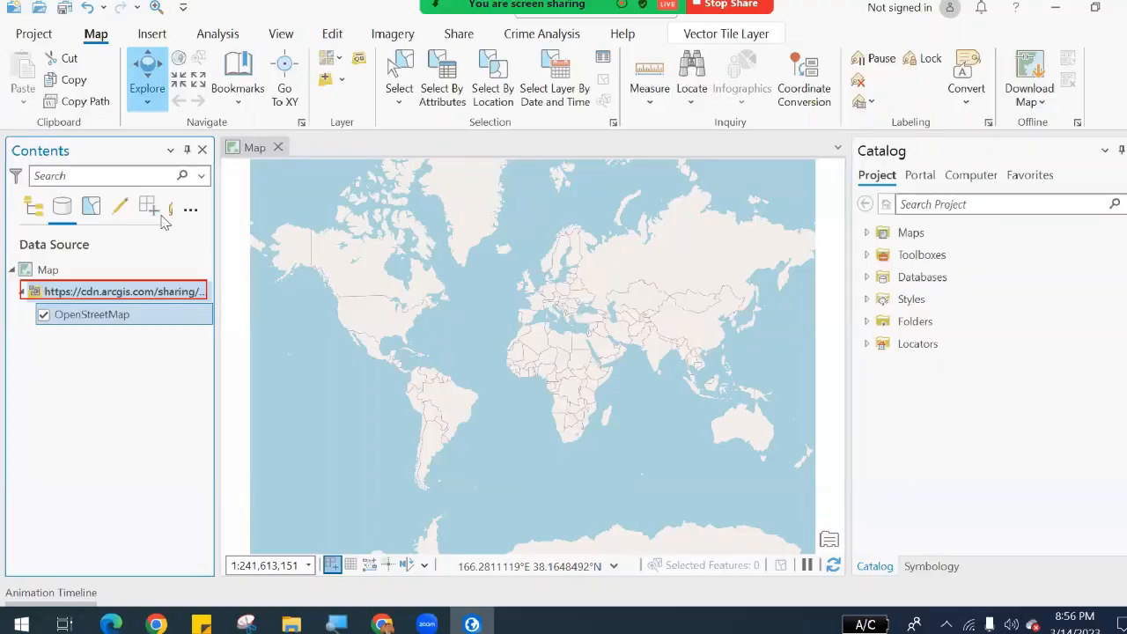
click(35, 123)
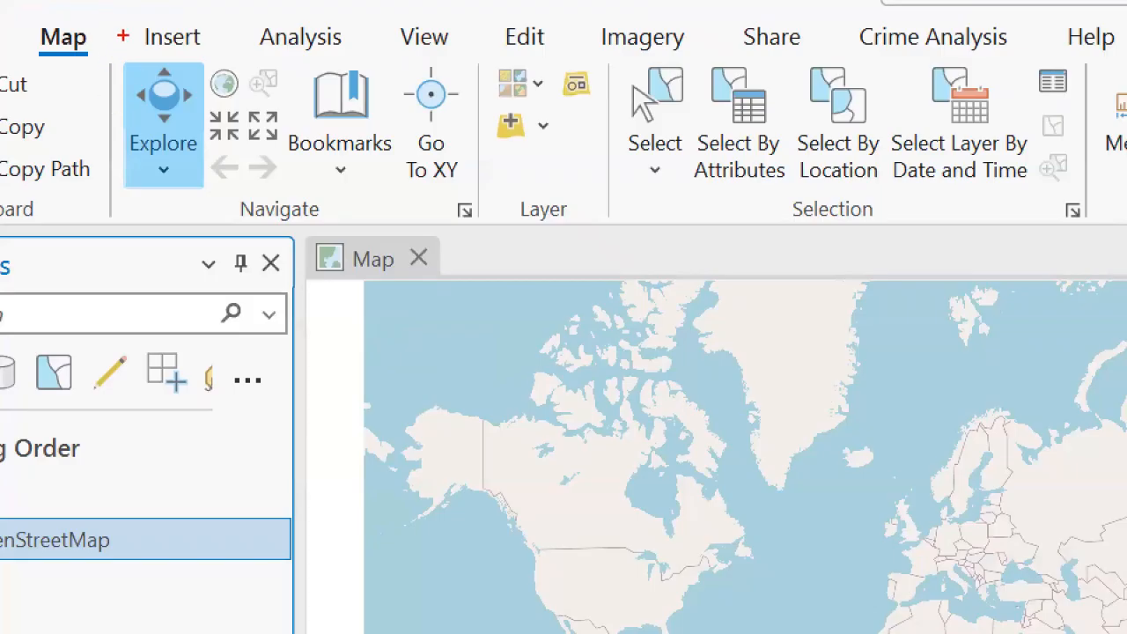
drag(124, 36, 213, 193)
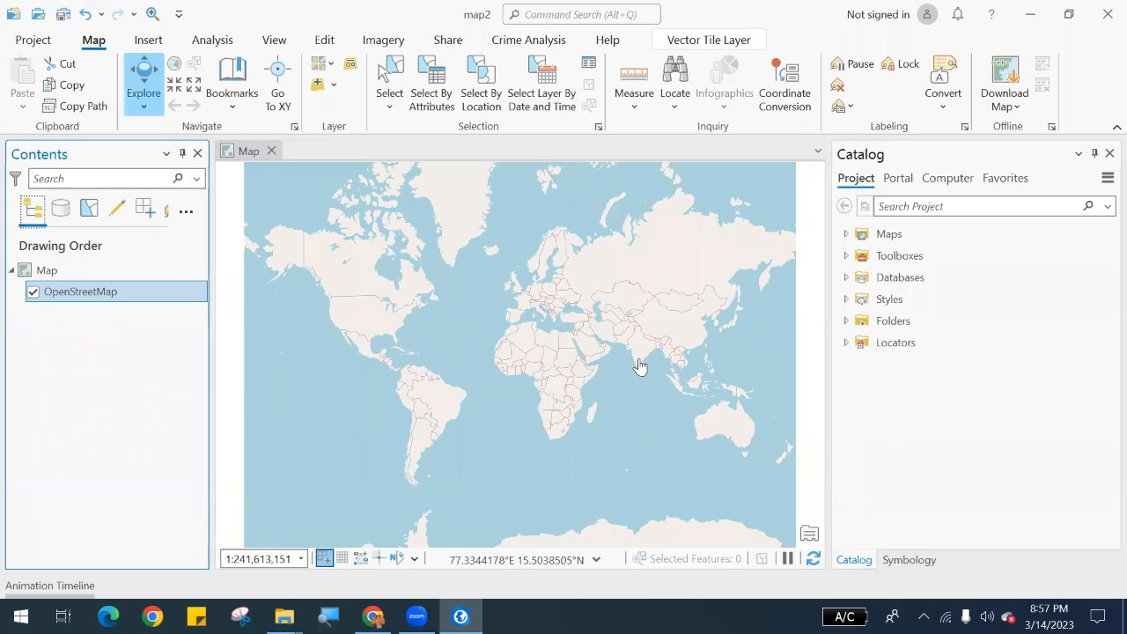
Zoom the map in from the world view to Sri Lanka and pan to bring the whole island into view.
scroll(639, 368, up, 2)
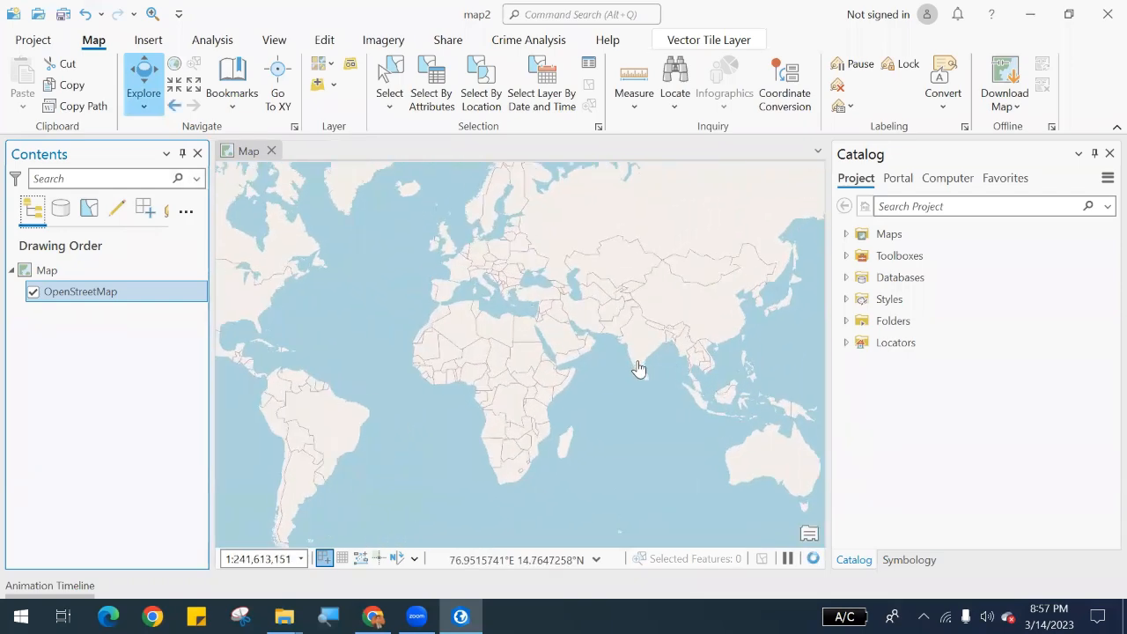
scroll(639, 367, up, 2)
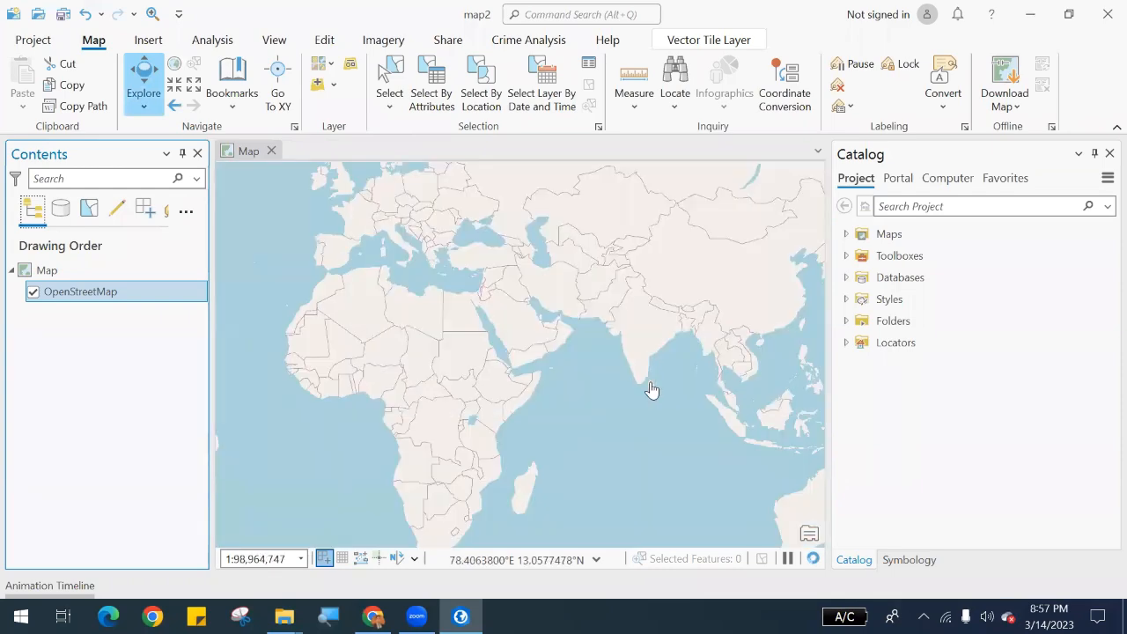
scroll(651, 390, up, 2)
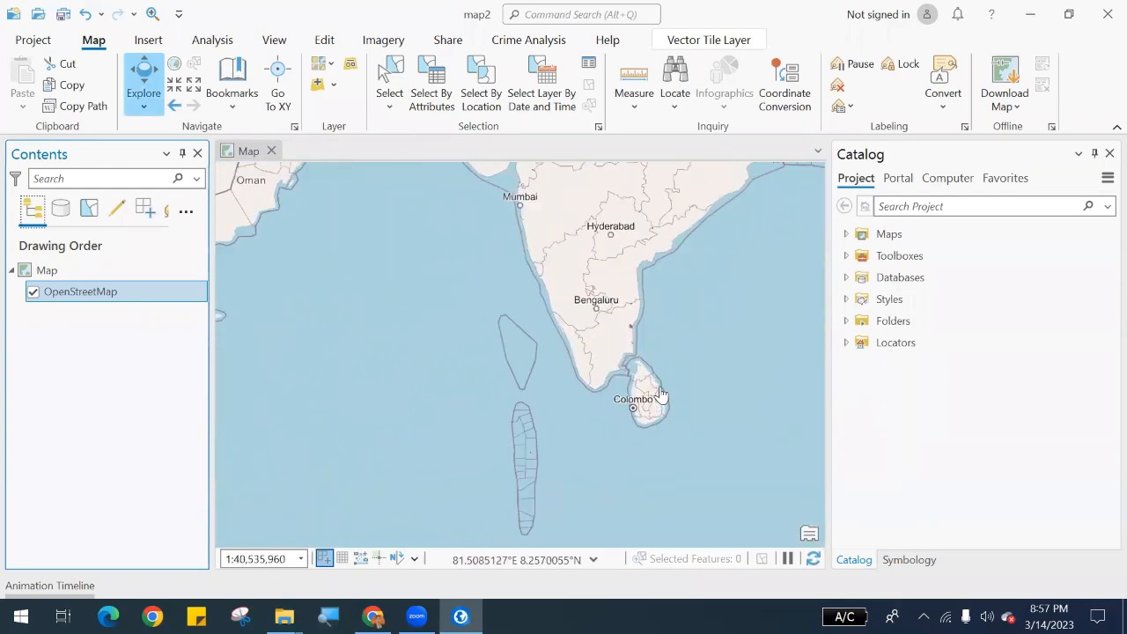
scroll(656, 398, up, 3)
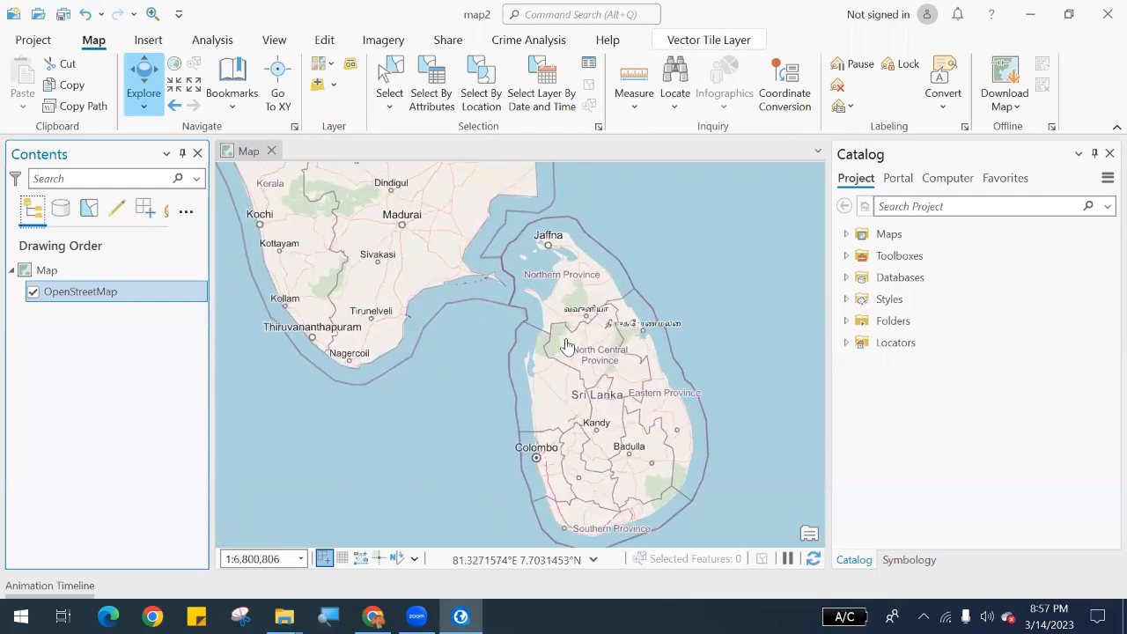
scroll(519, 312, down, 1)
scroll(566, 343, up, 1)
scroll(556, 340, down, 1)
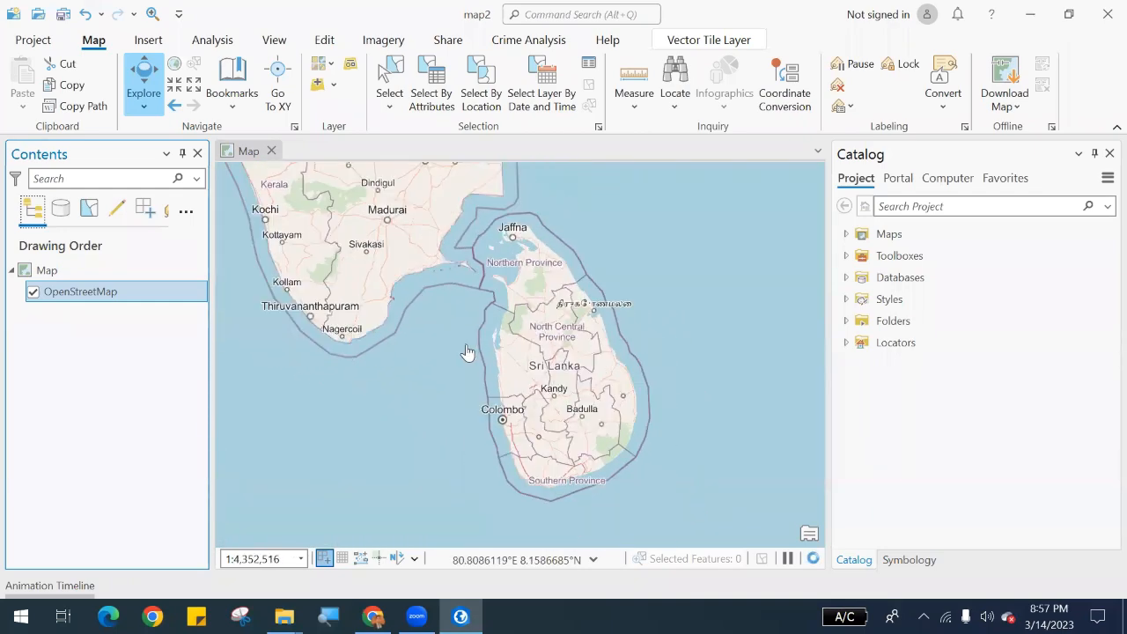
drag(450, 355, 420, 350)
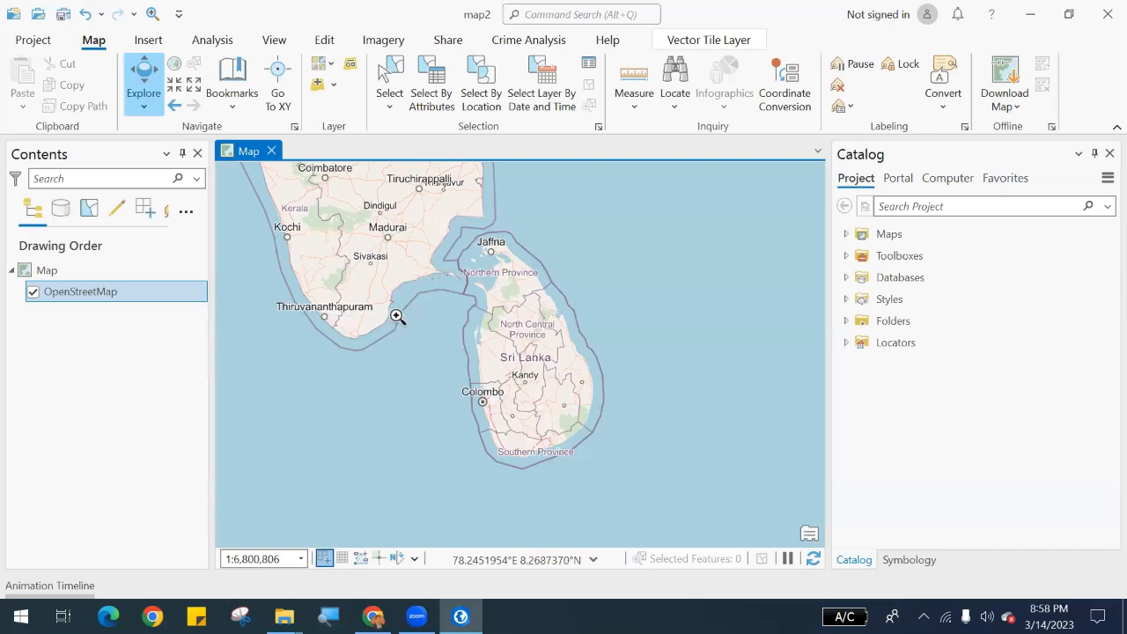
Zoom to the Colombo area with successive zoom rectangles.
drag(401, 315, 510, 433)
drag(494, 353, 712, 509)
drag(513, 370, 714, 482)
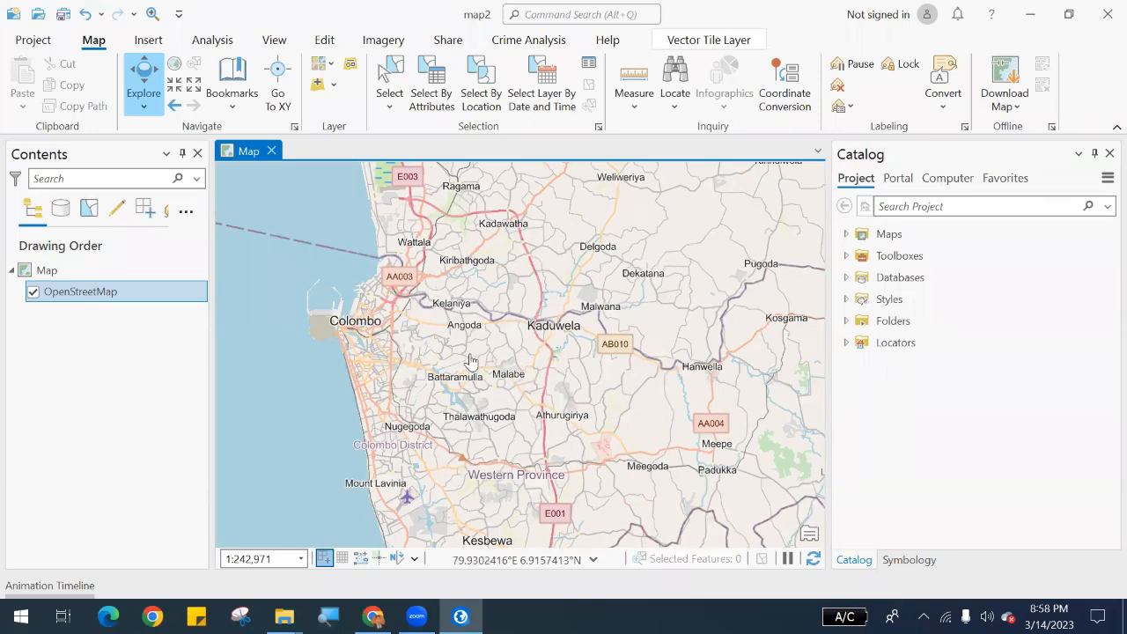
Zoom continuously in and out around Colombo to examine the basemap's roads and place labels at different scales.
scroll(429, 346, up, 5)
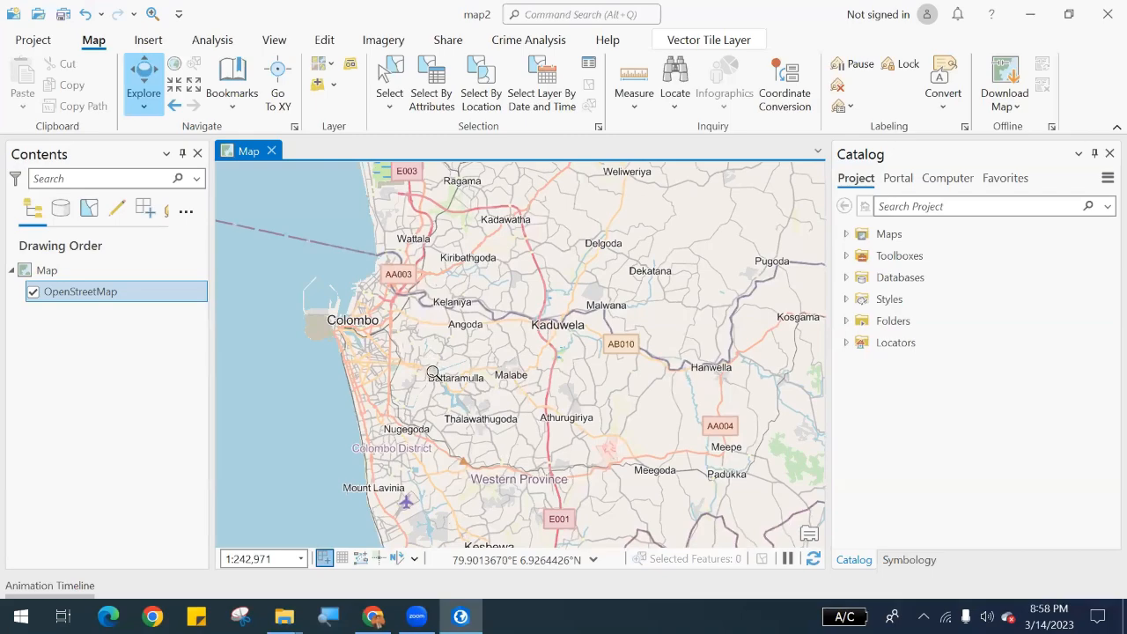
scroll(423, 310, down, 5)
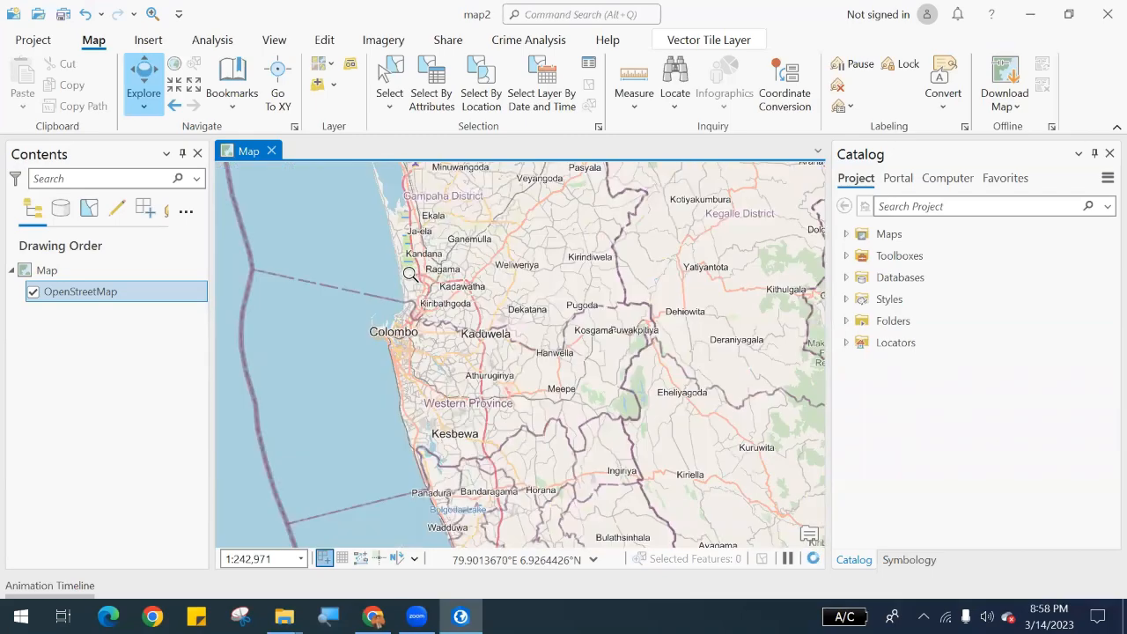
scroll(430, 343, down, 2)
scroll(432, 348, up, 2)
scroll(431, 348, up, 3)
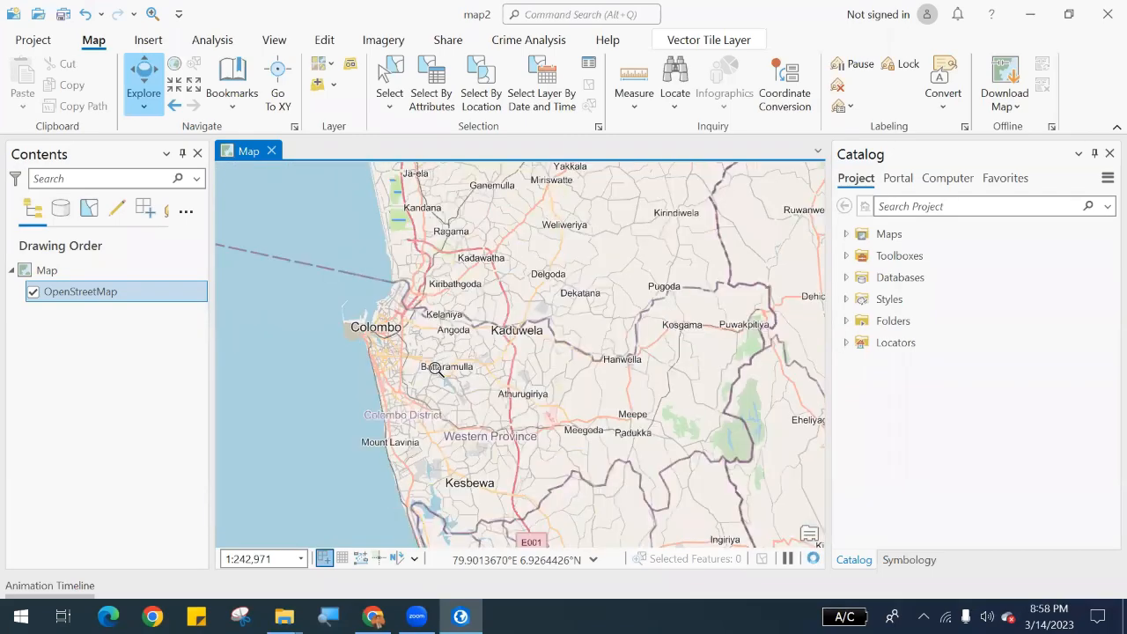
scroll(432, 347, down, 3)
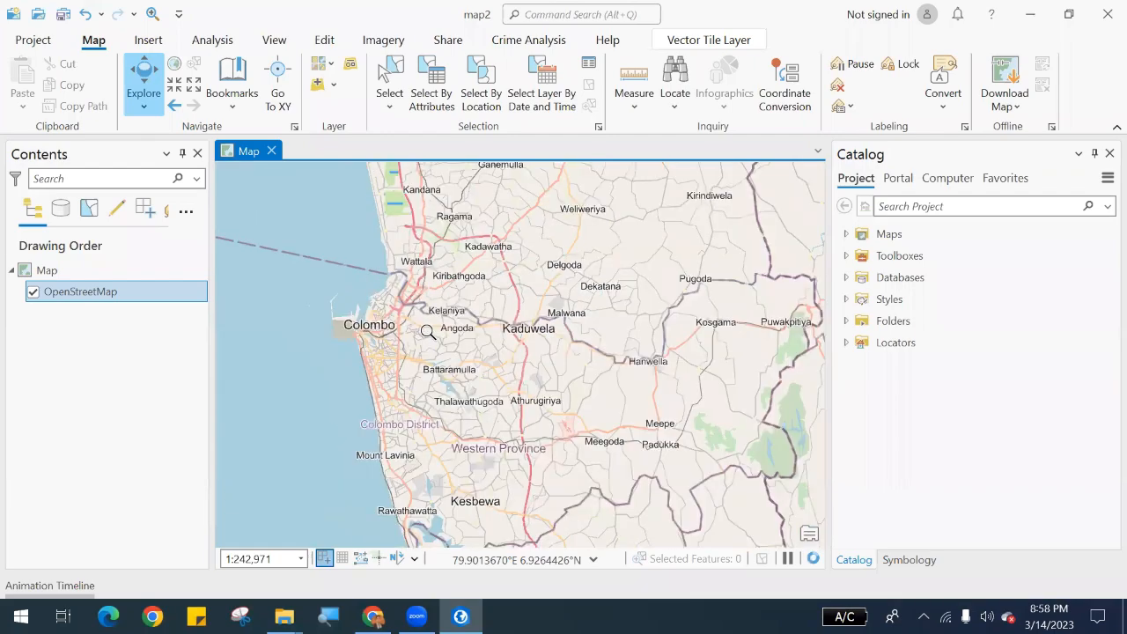
scroll(432, 359, up, 4)
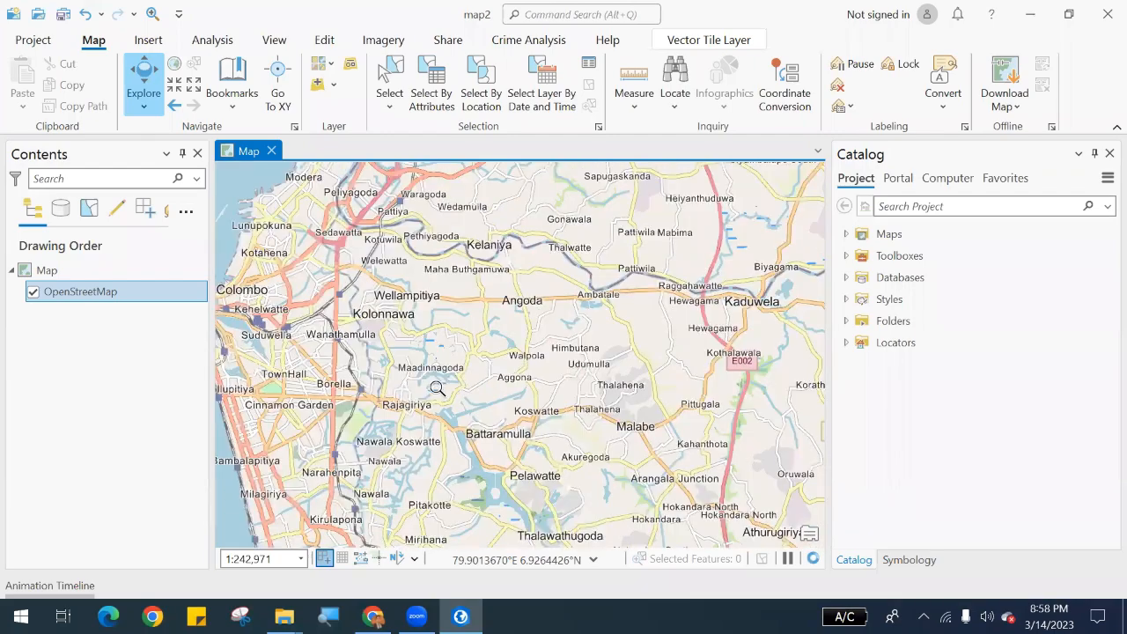
scroll(421, 329, down, 1)
scroll(419, 309, down, 4)
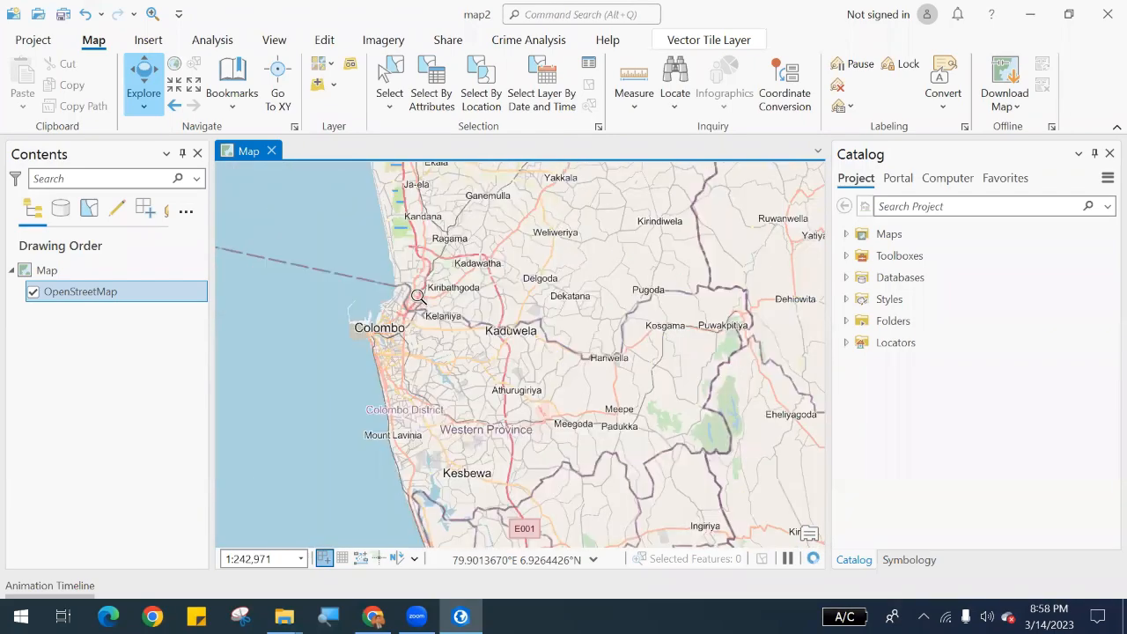
scroll(424, 340, down, 2)
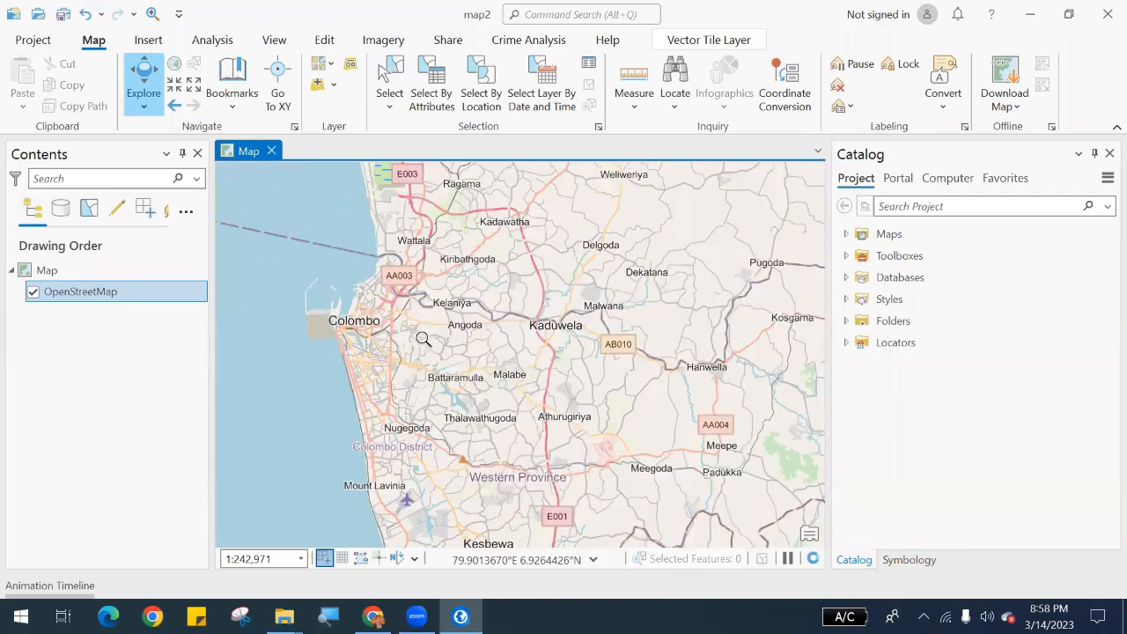
scroll(423, 277, down, 5)
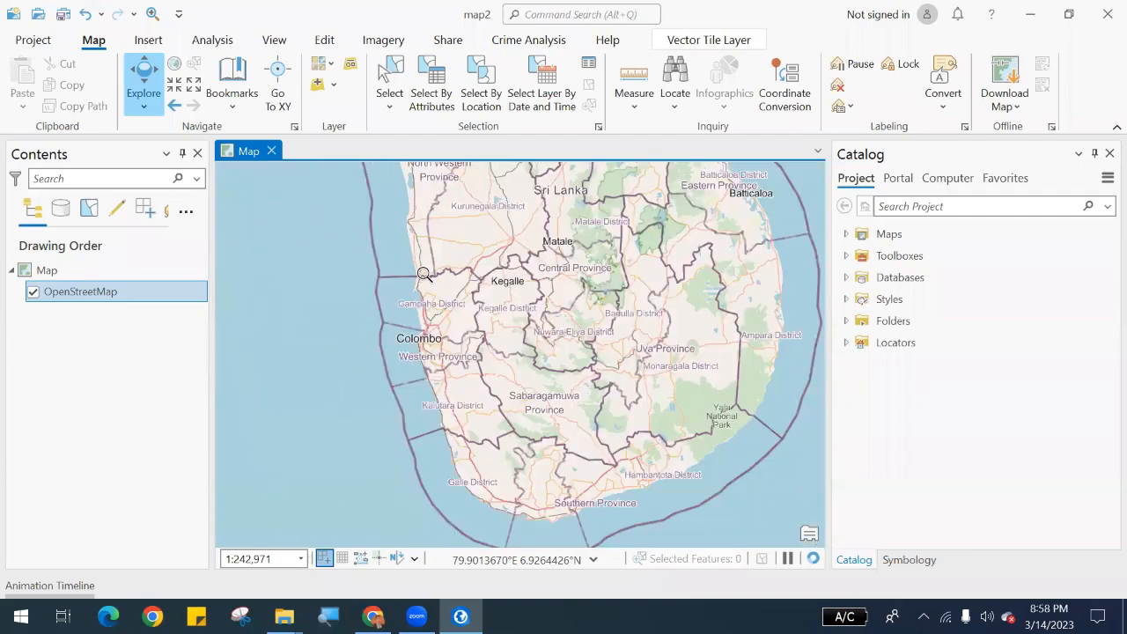
scroll(428, 290, up, 5)
scroll(444, 388, up, 5)
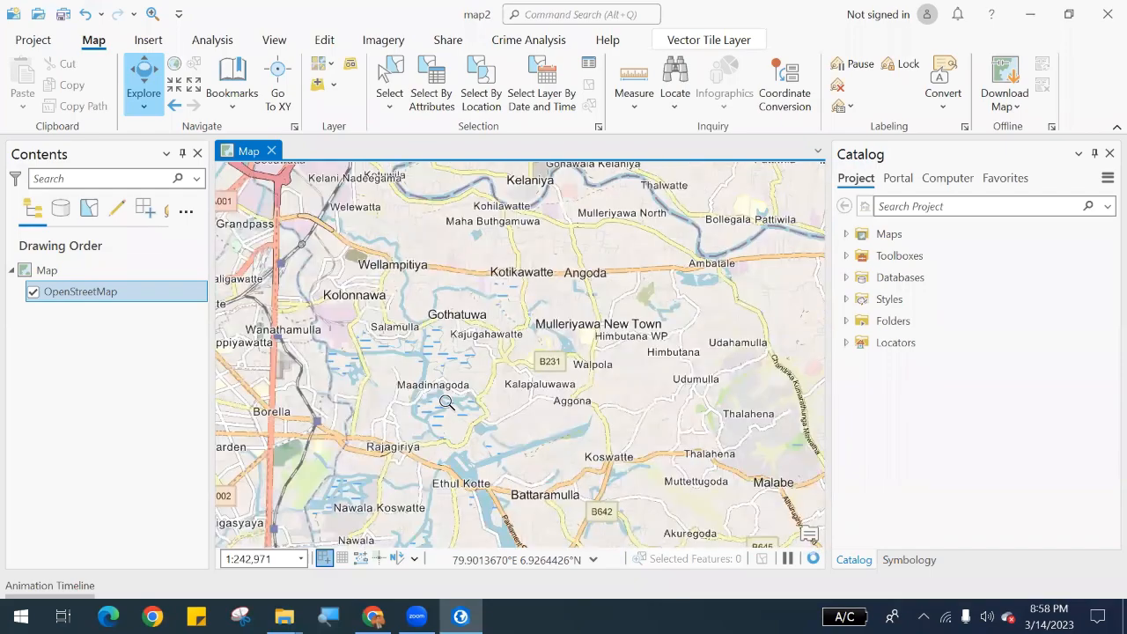
scroll(439, 345, down, 3)
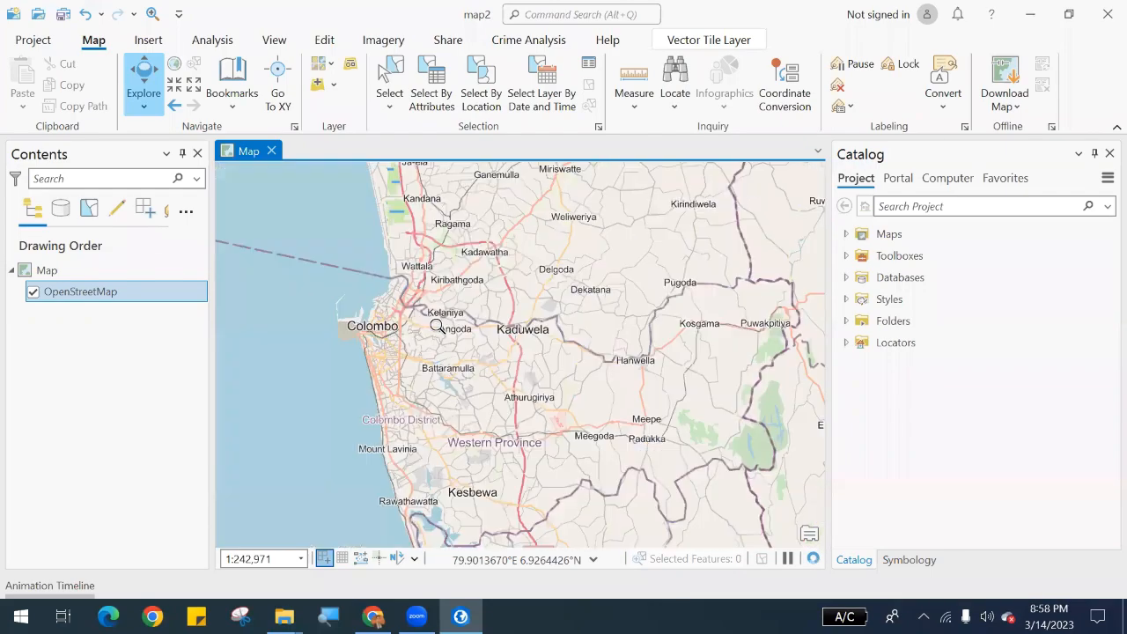
scroll(439, 343, up, 2)
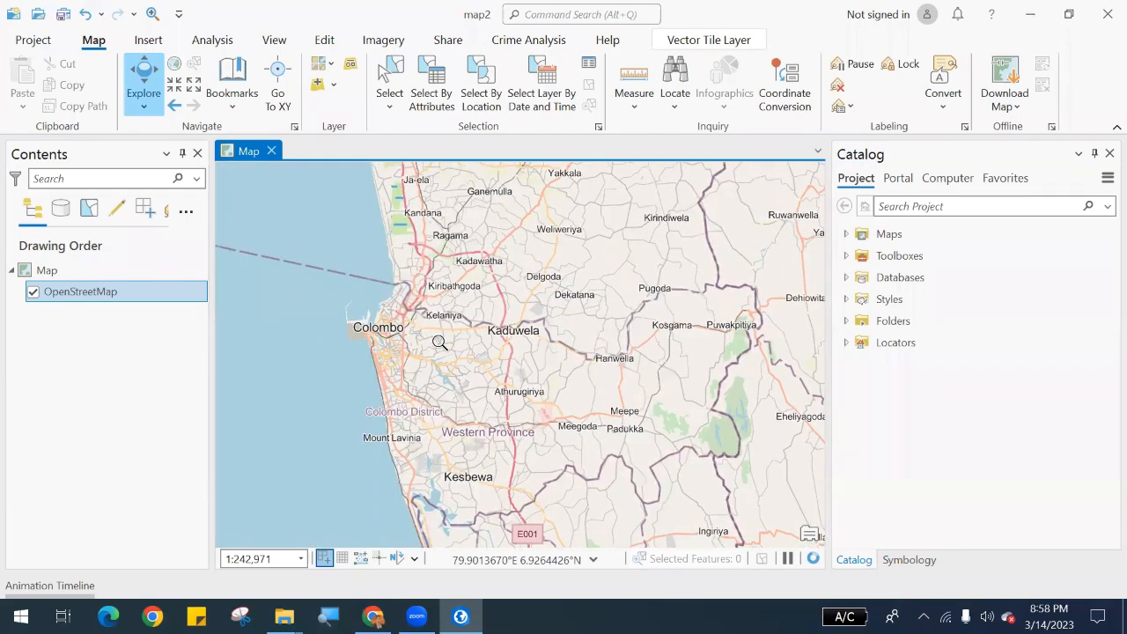
scroll(449, 385, up, 4)
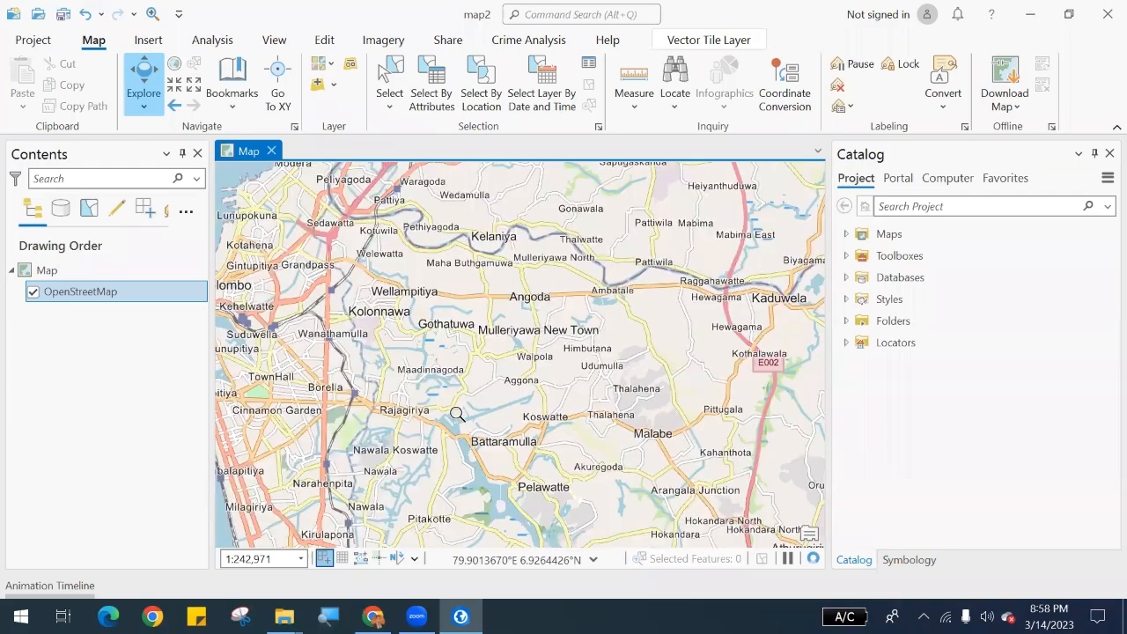
scroll(445, 344, down, 4)
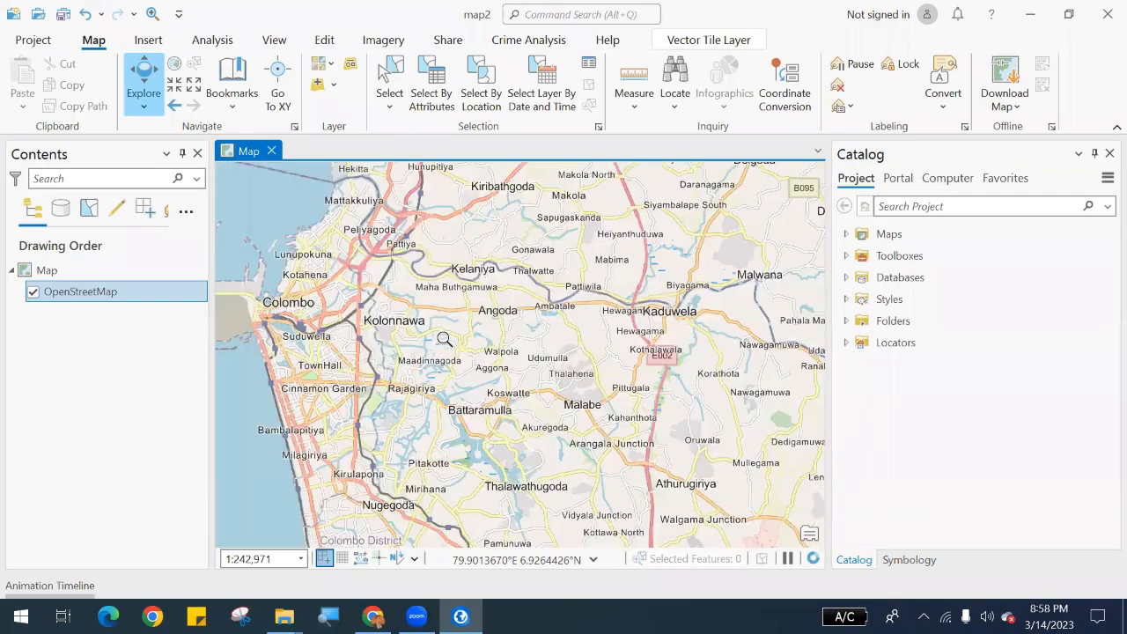
scroll(447, 392, up, 2)
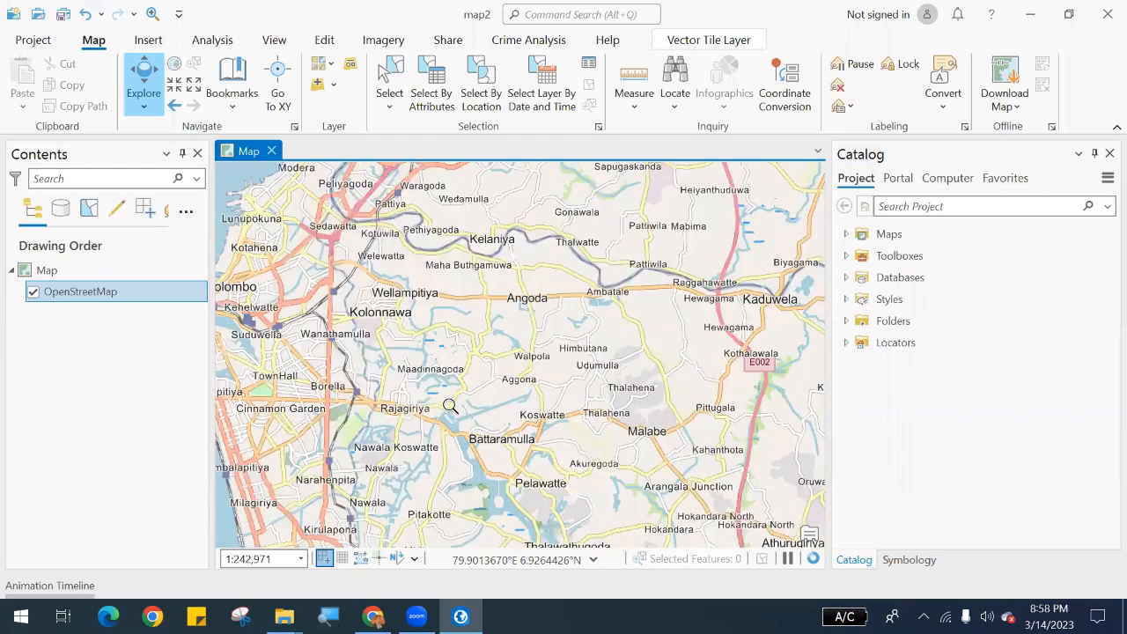
scroll(445, 373, up, 3)
scroll(446, 347, down, 5)
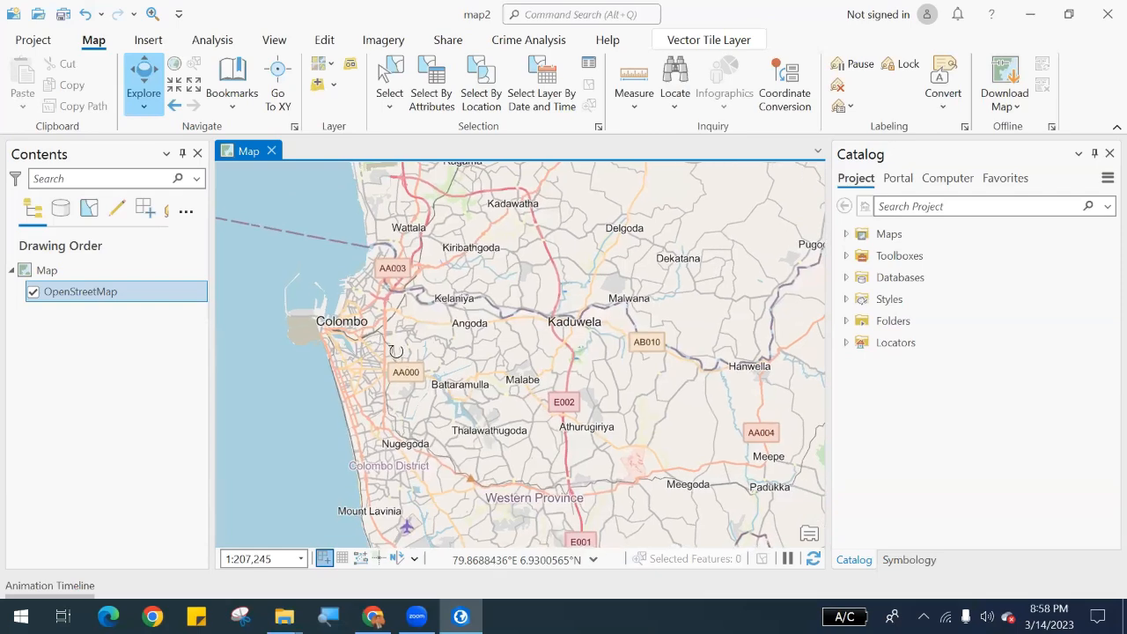
Rotate the map around Colombo, view the whole of Sri Lanka in that orientation, and point the map back to north.
drag(397, 351, 467, 373)
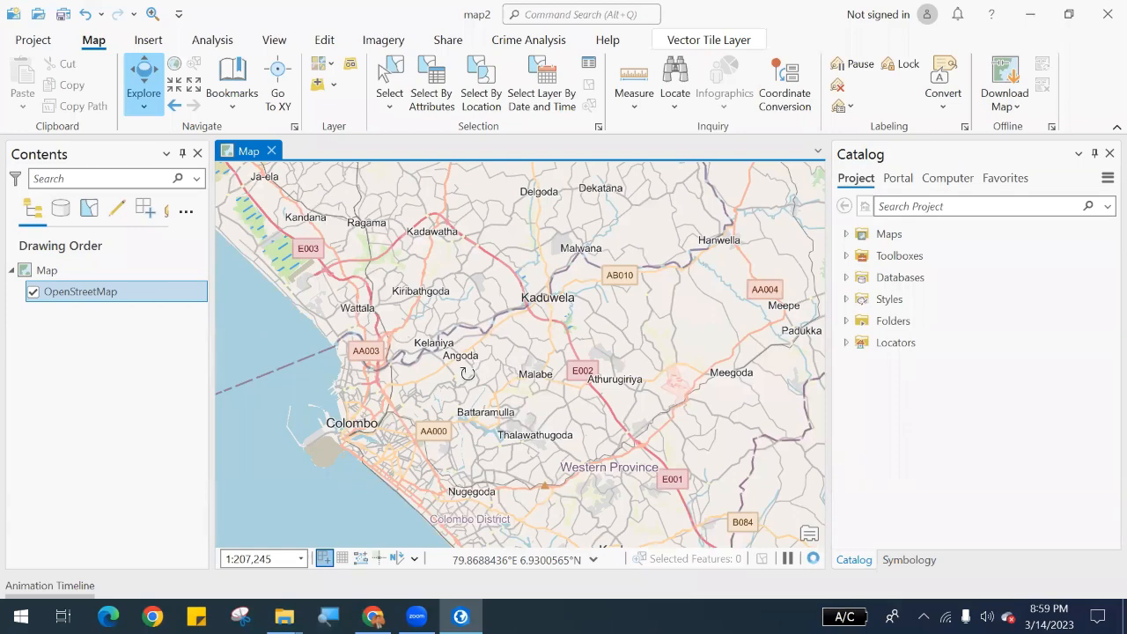
drag(467, 373, 509, 364)
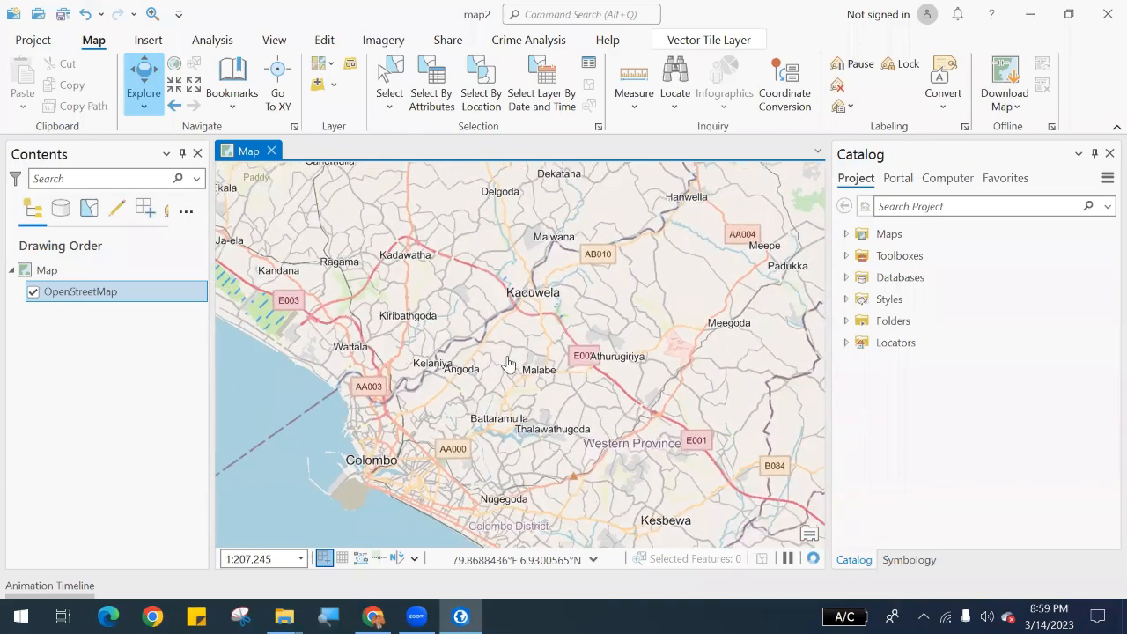
scroll(507, 362, down, 3)
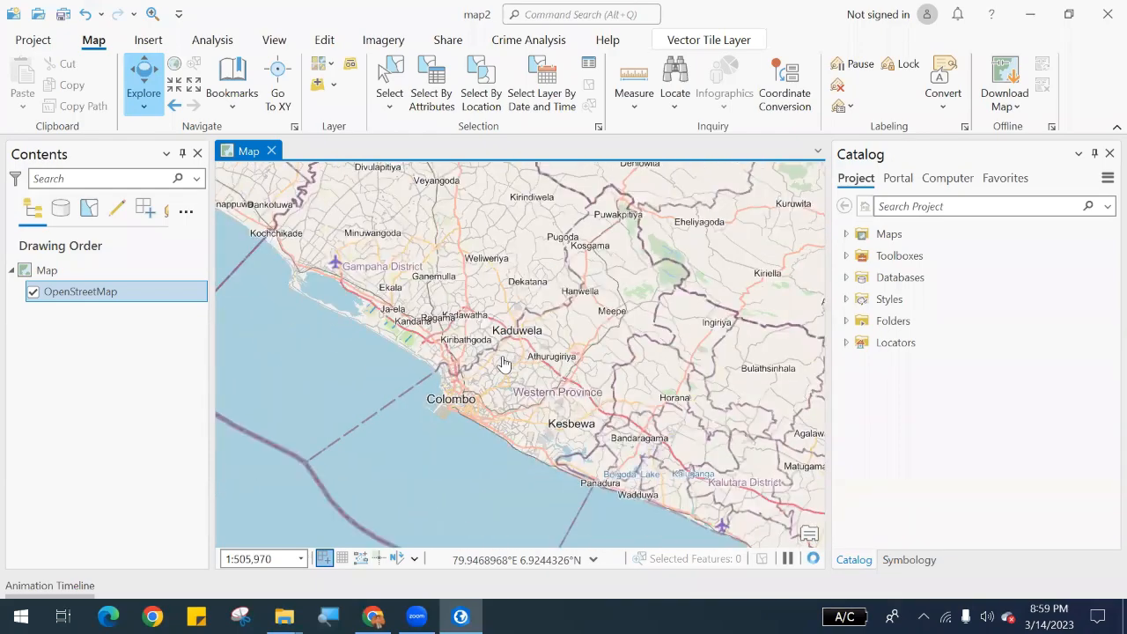
scroll(504, 363, down, 5)
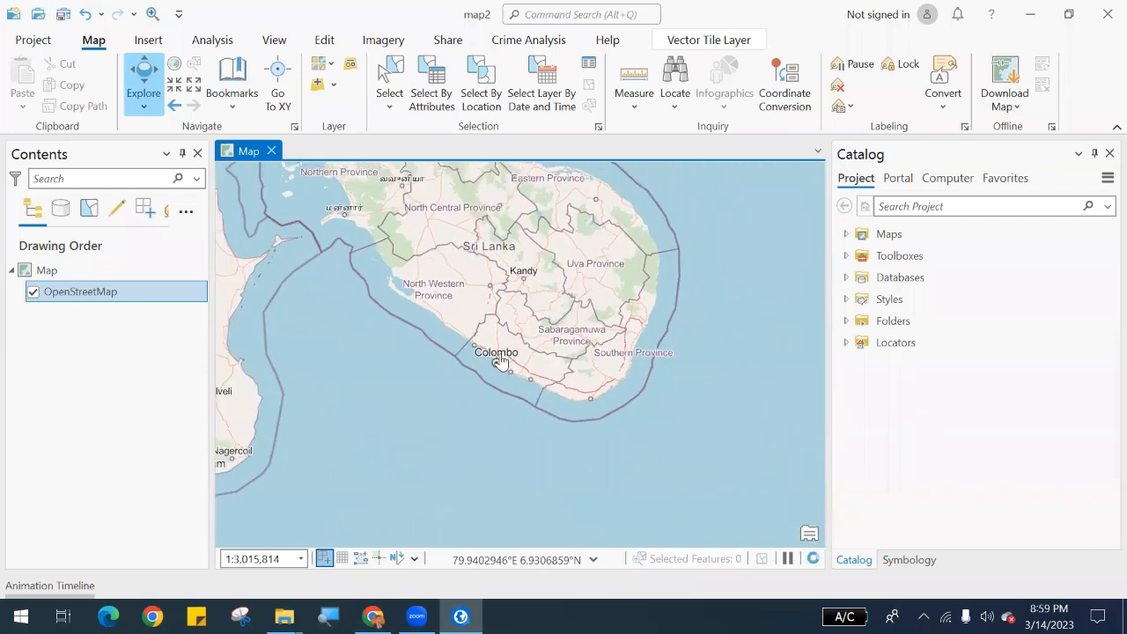
scroll(498, 287, up, 2)
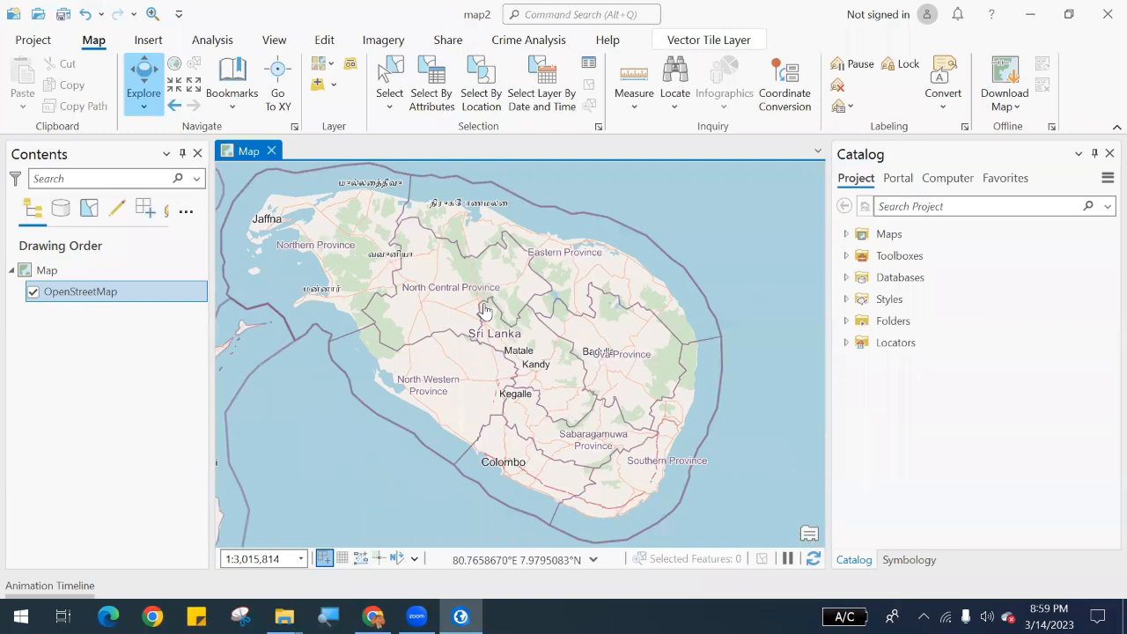
scroll(484, 412, down, 1)
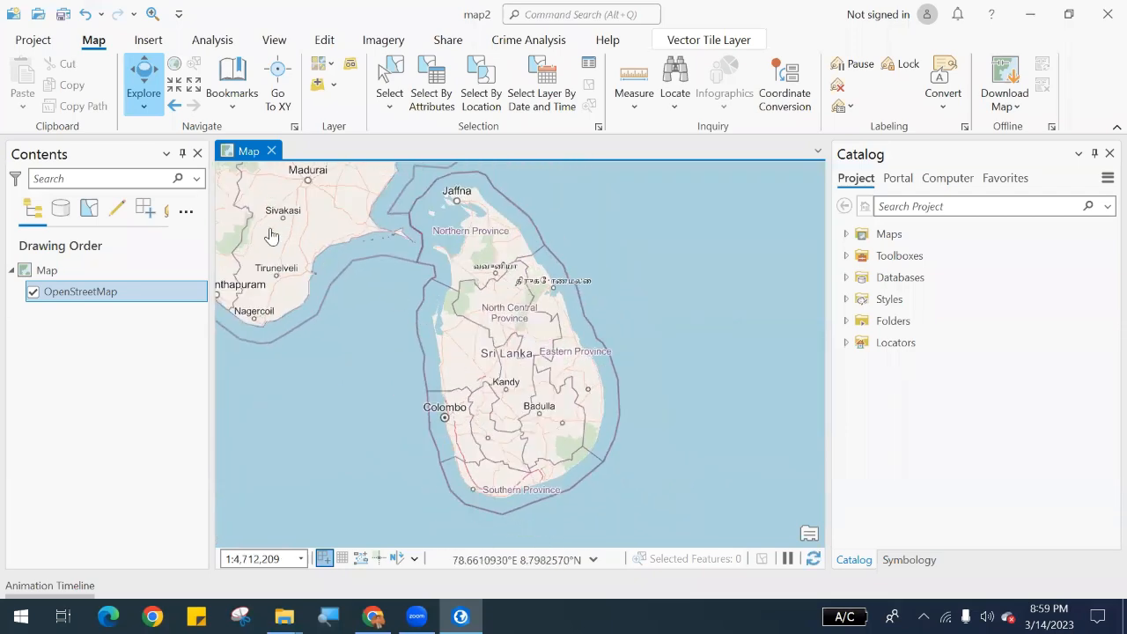
Review the Explore tool's pop-up options and navigation shortcut help, and zoom in on Sri Lanka with the tool.
click(144, 109)
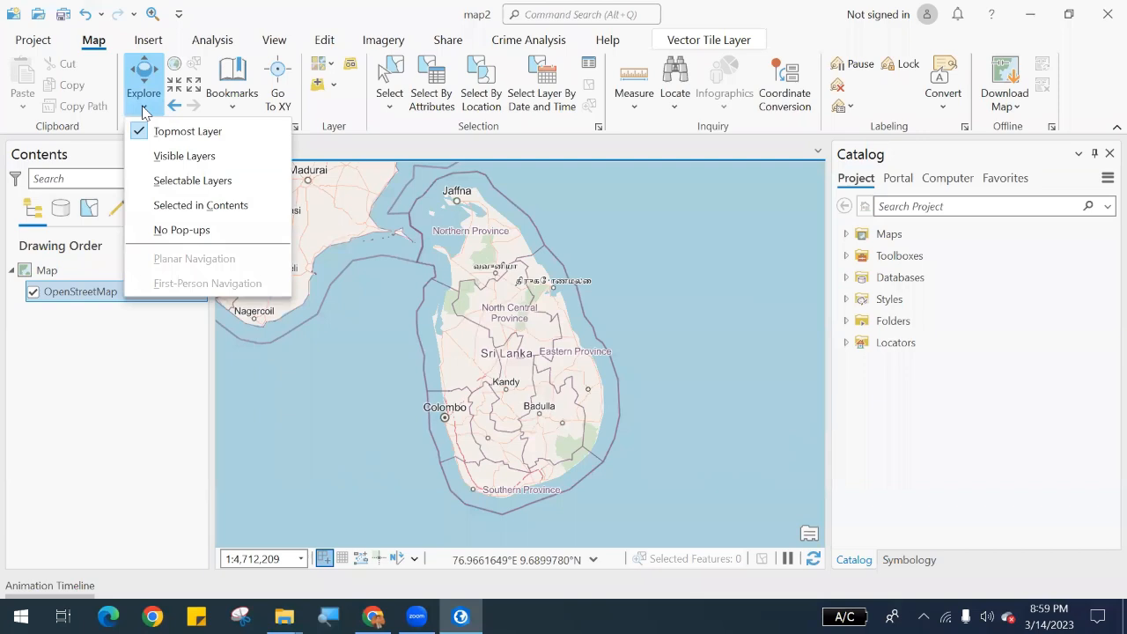
click(146, 74)
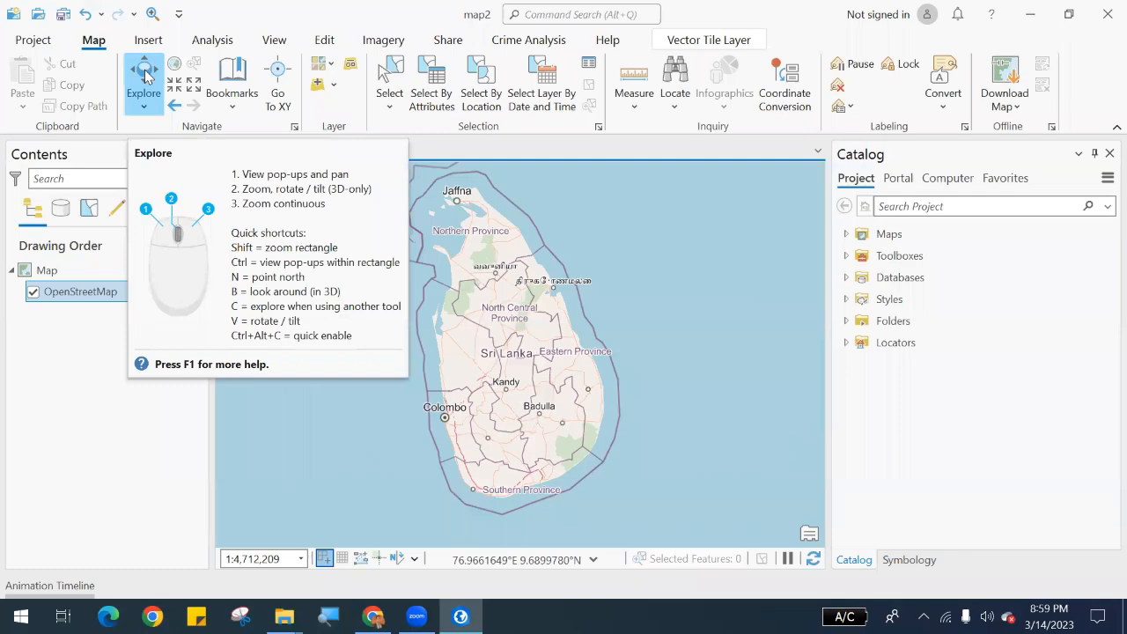
scroll(474, 425, up, 1)
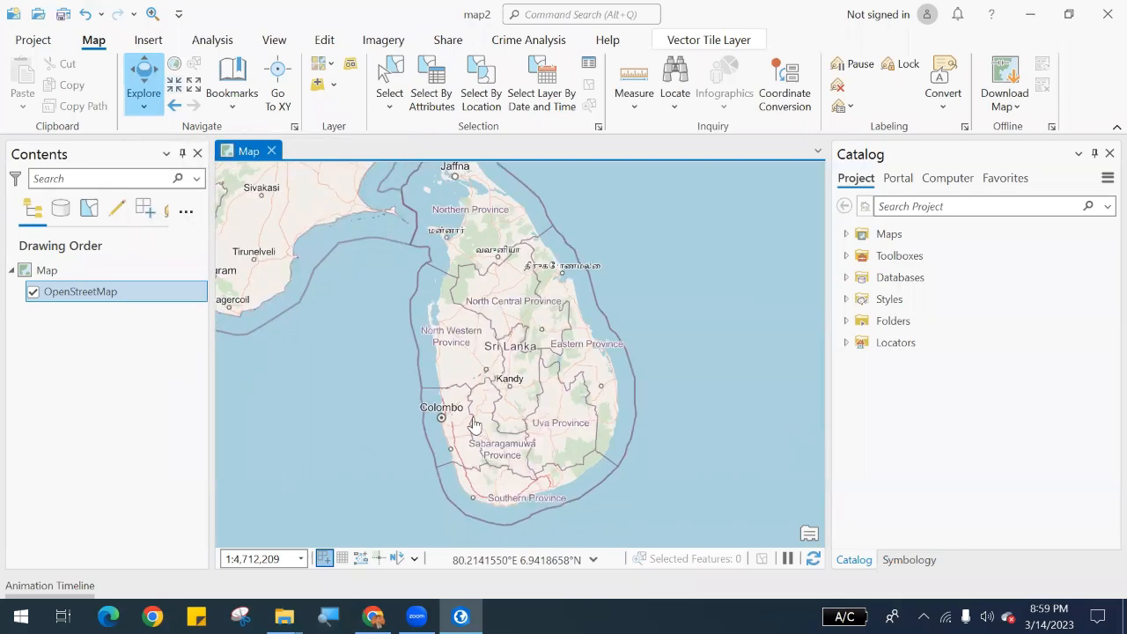
scroll(474, 424, up, 1)
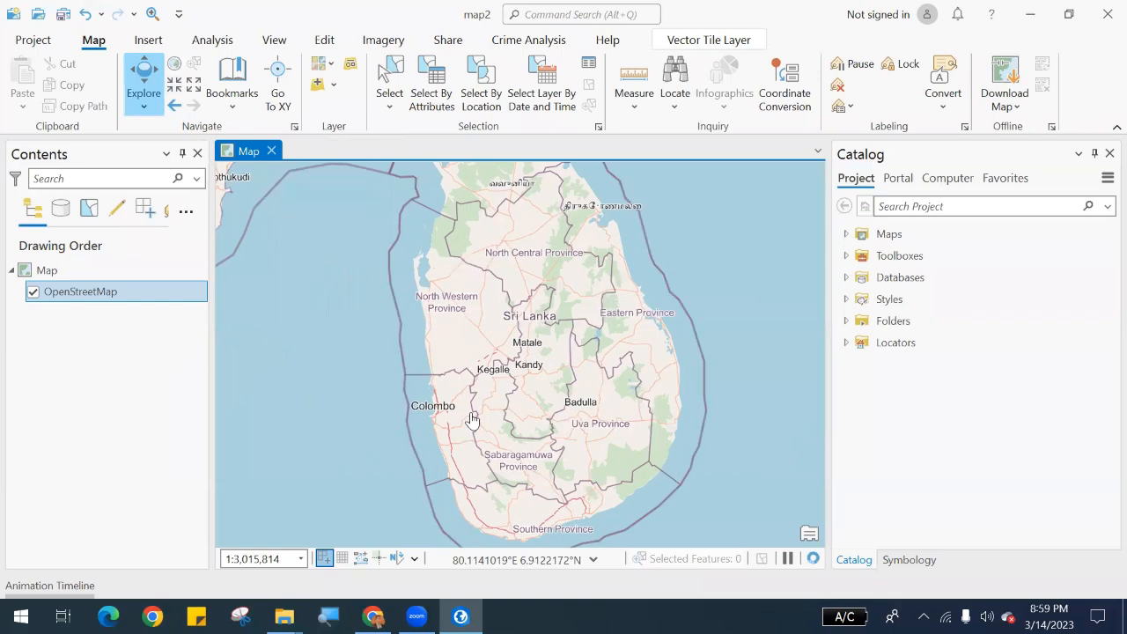
Zoom in on and out of Sri Lanka by fixed distances, then zoom to the full extent of the data.
click(173, 89)
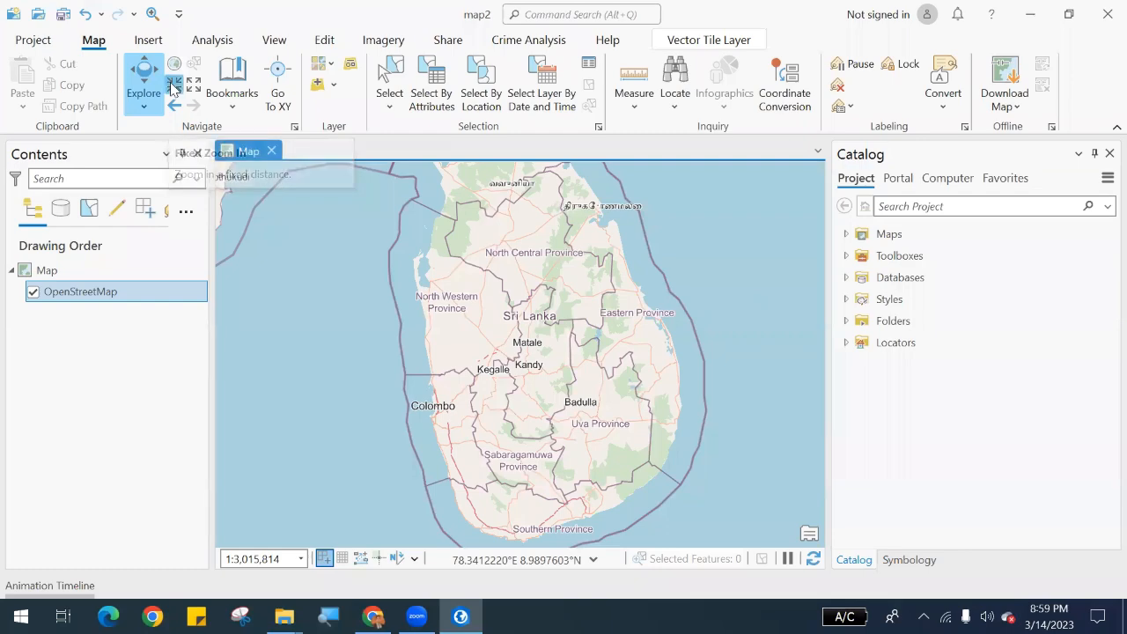
click(173, 88)
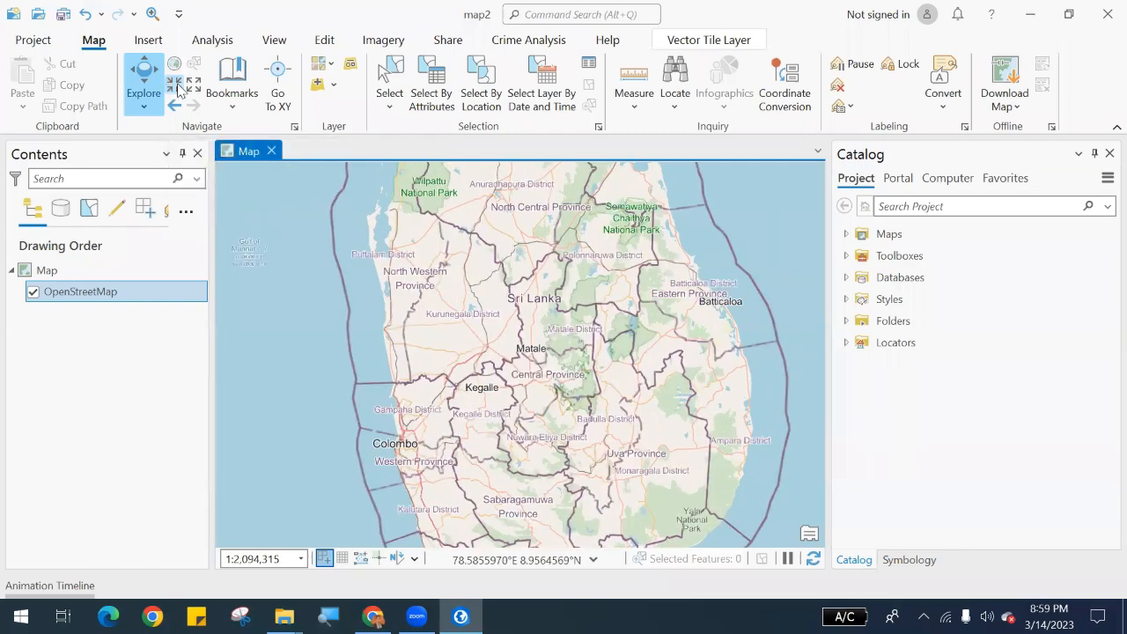
click(192, 88)
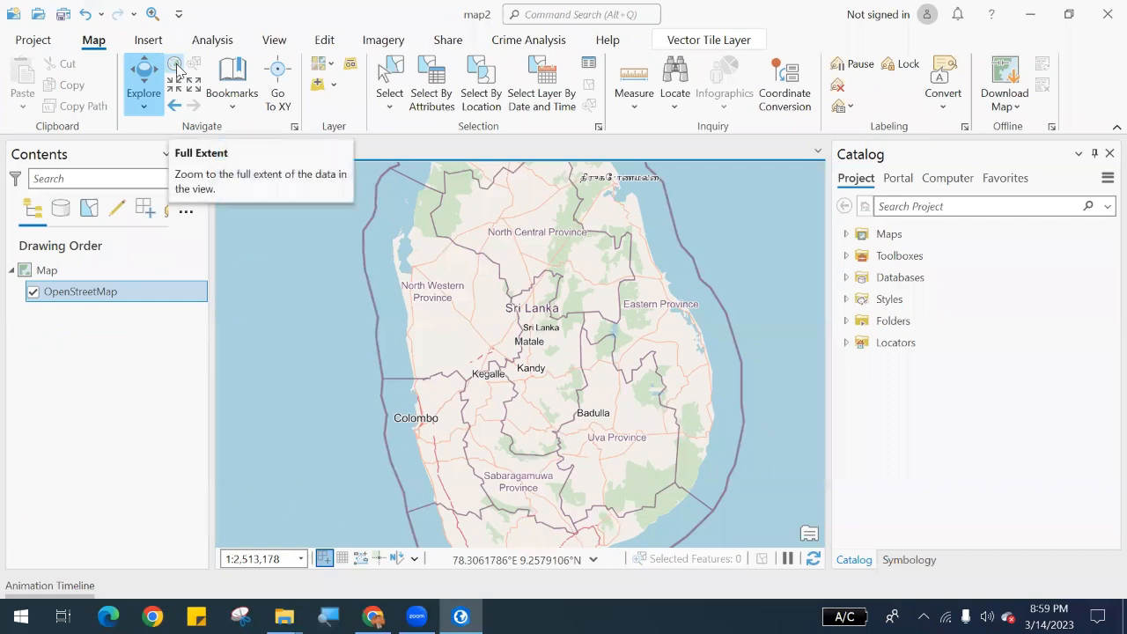
click(176, 66)
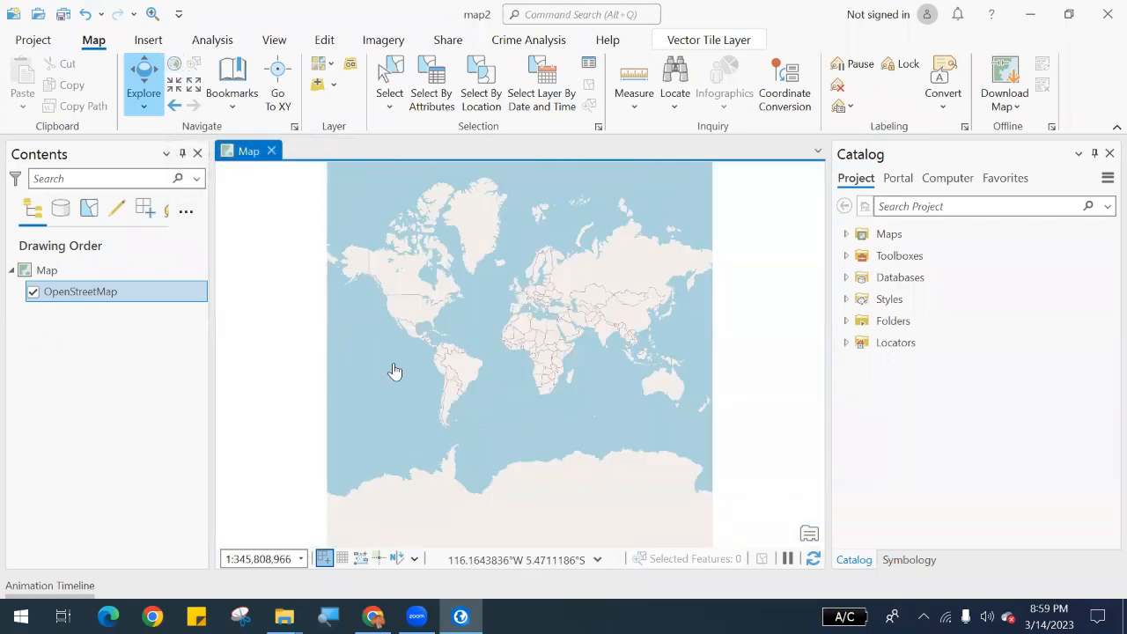
Move back and forward through the previous map extents to return to the Sri Lanka view.
click(175, 107)
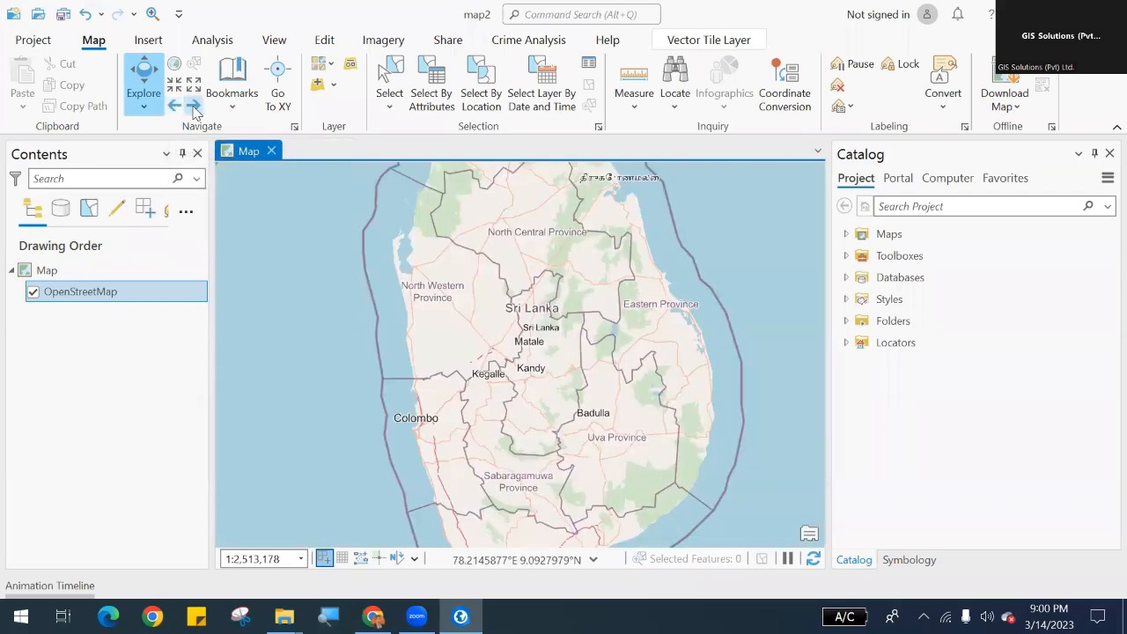
click(194, 107)
click(176, 108)
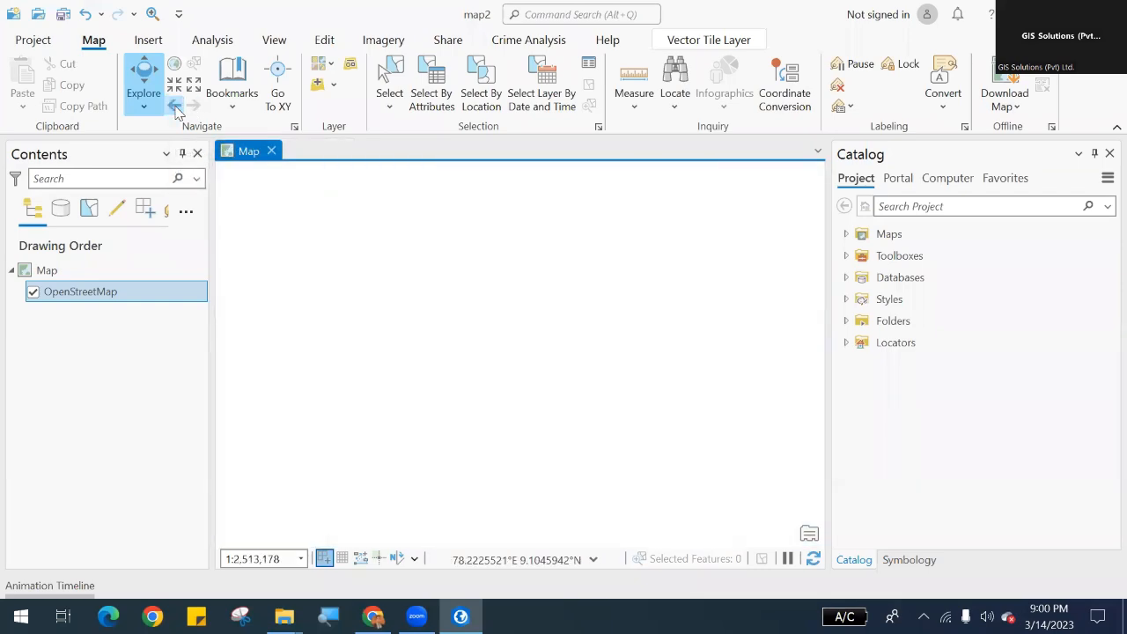
click(176, 107)
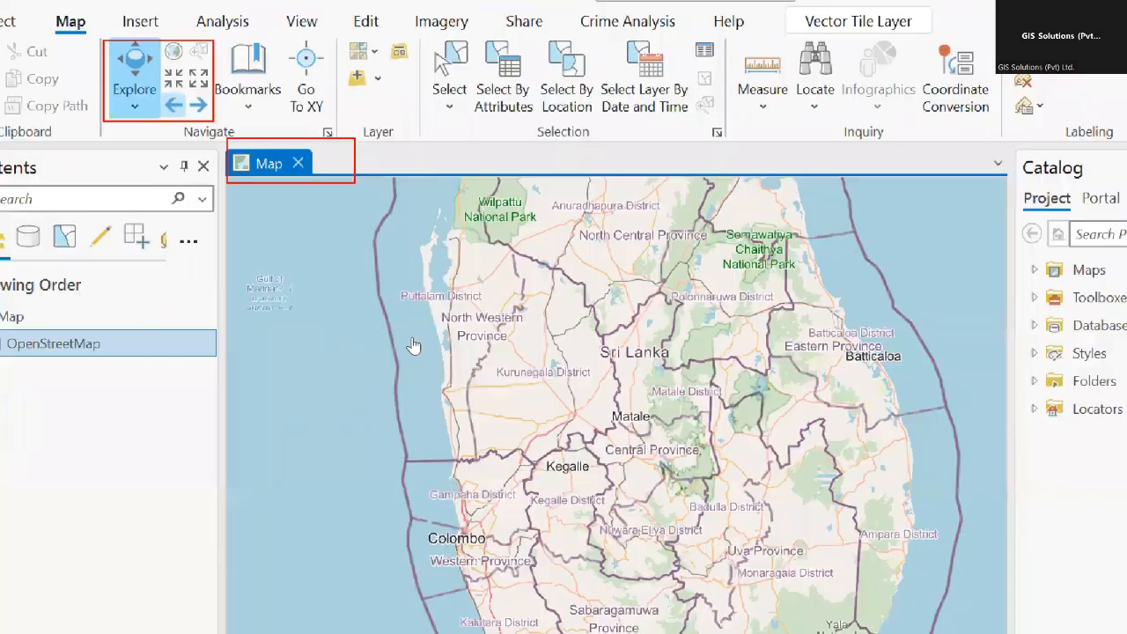
Remove the OpenStreetMap basemap layer from the map.
scroll(413, 345, down, 2)
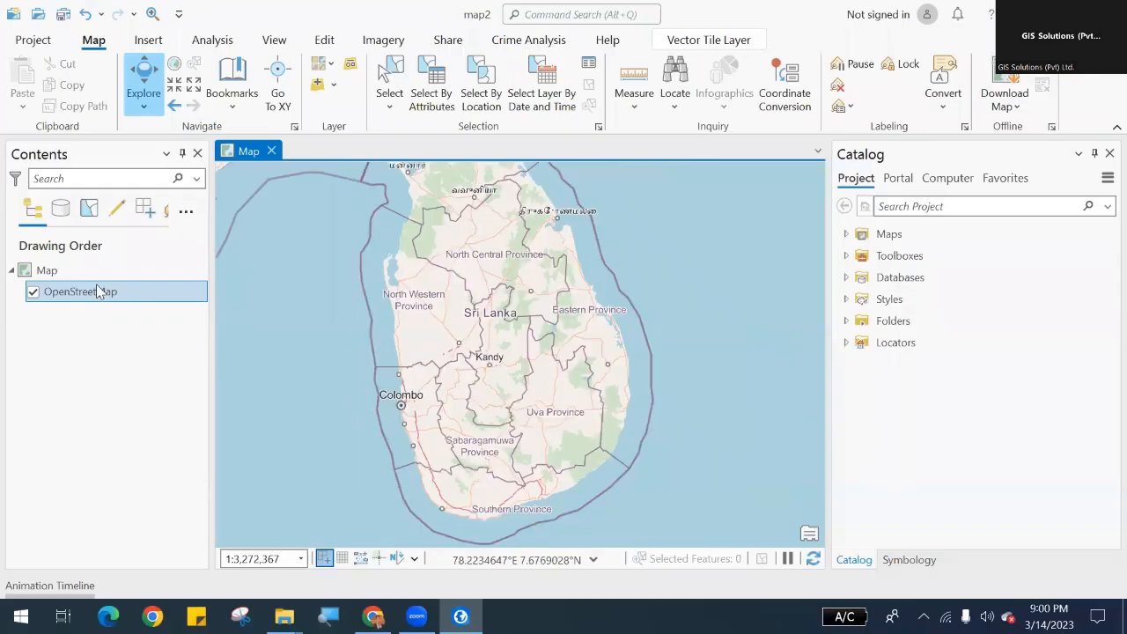
right_click(99, 292)
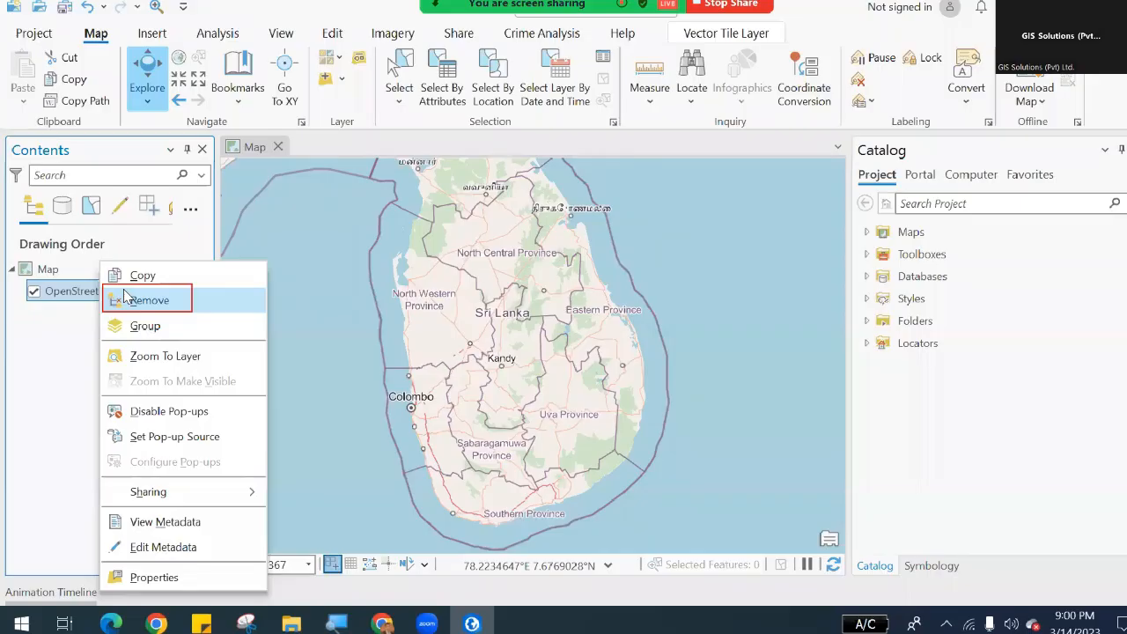
click(173, 301)
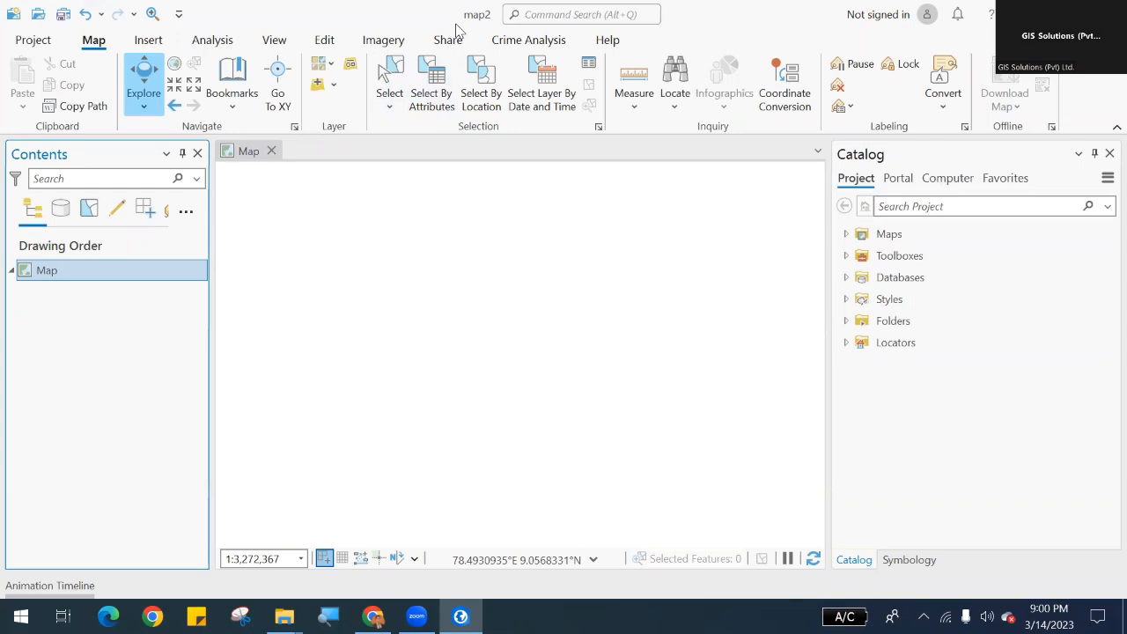
Review the available options for adding data to the map, from plain data to elevation source layers.
click(334, 85)
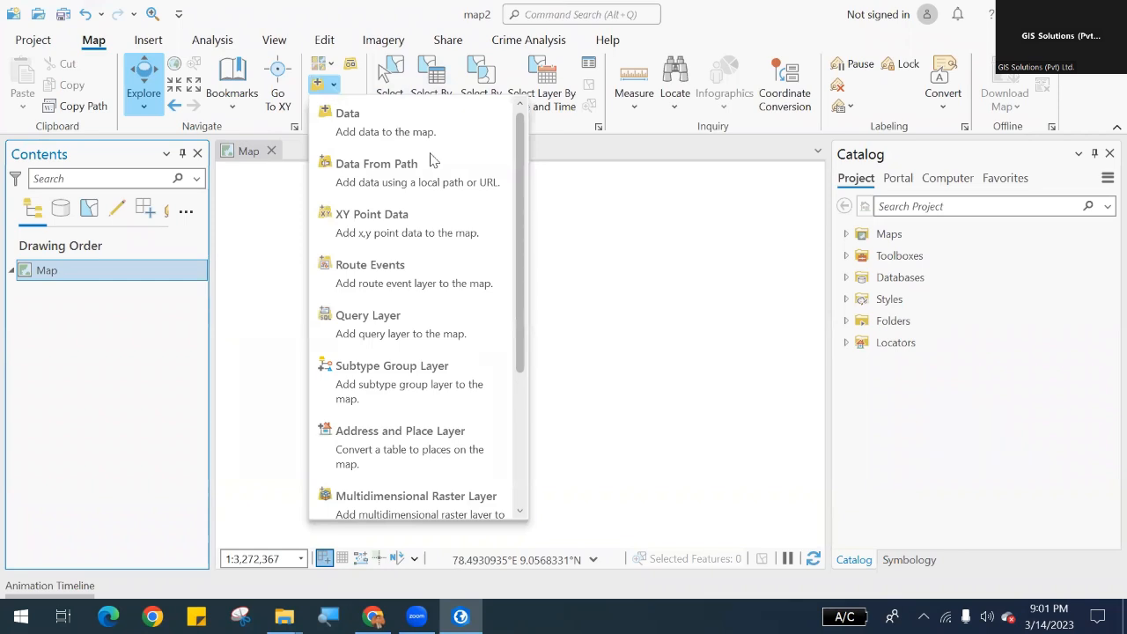
scroll(522, 356, down, 5)
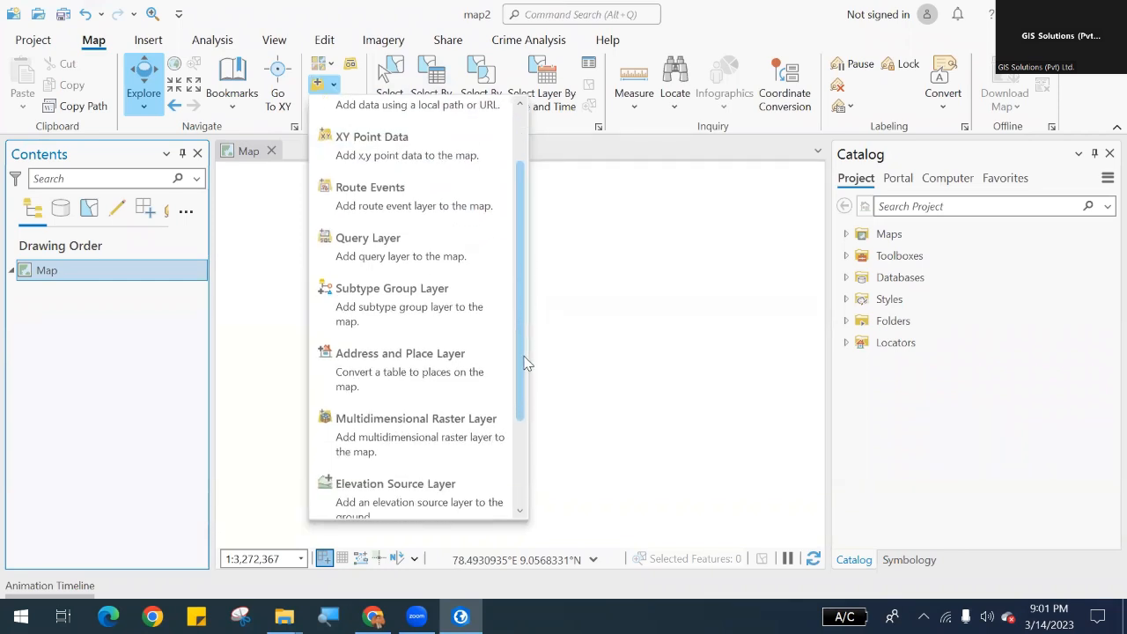
scroll(524, 290, up, 5)
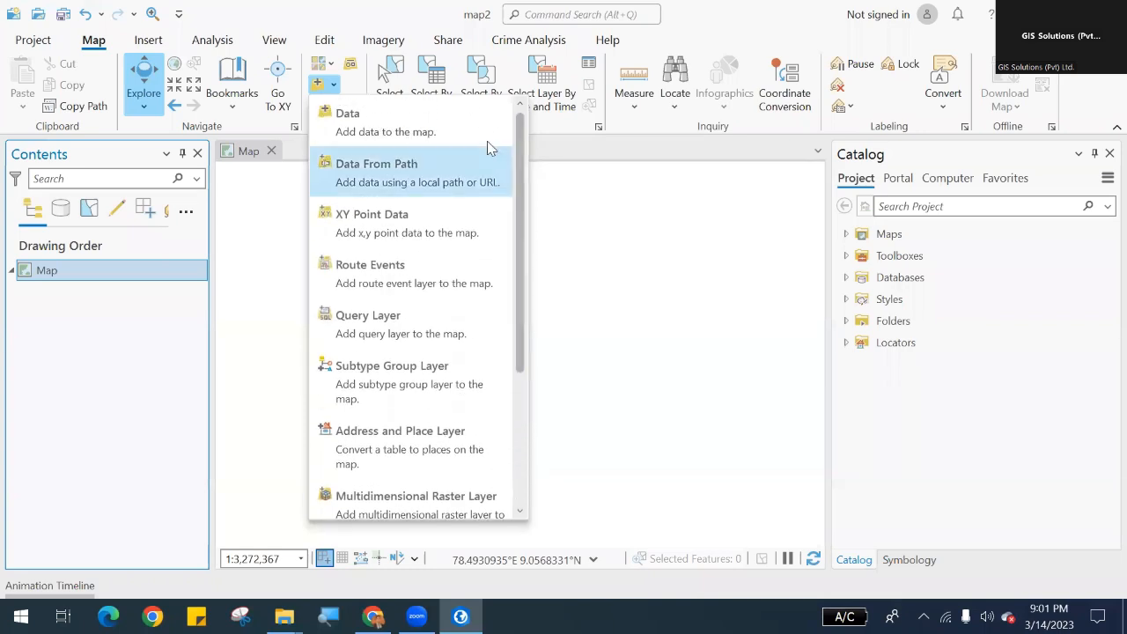
Start adding data and browse from This PC to the folder Desktop > Student Data > 2 Add Data and Symbolizing.
click(319, 88)
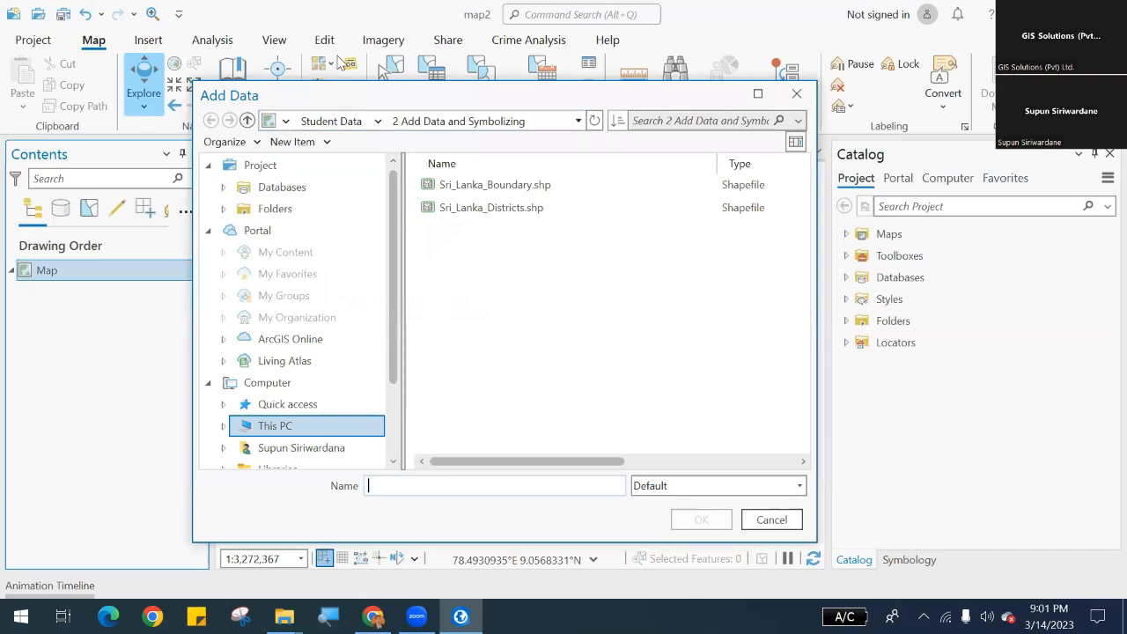
drag(333, 99, 340, 61)
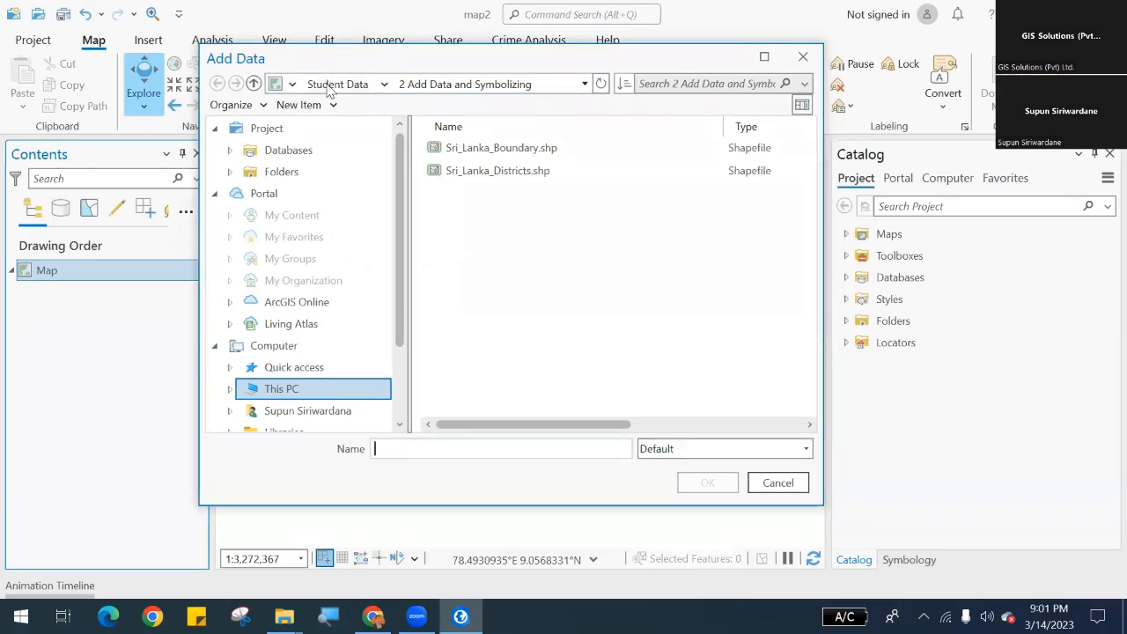
click(398, 217)
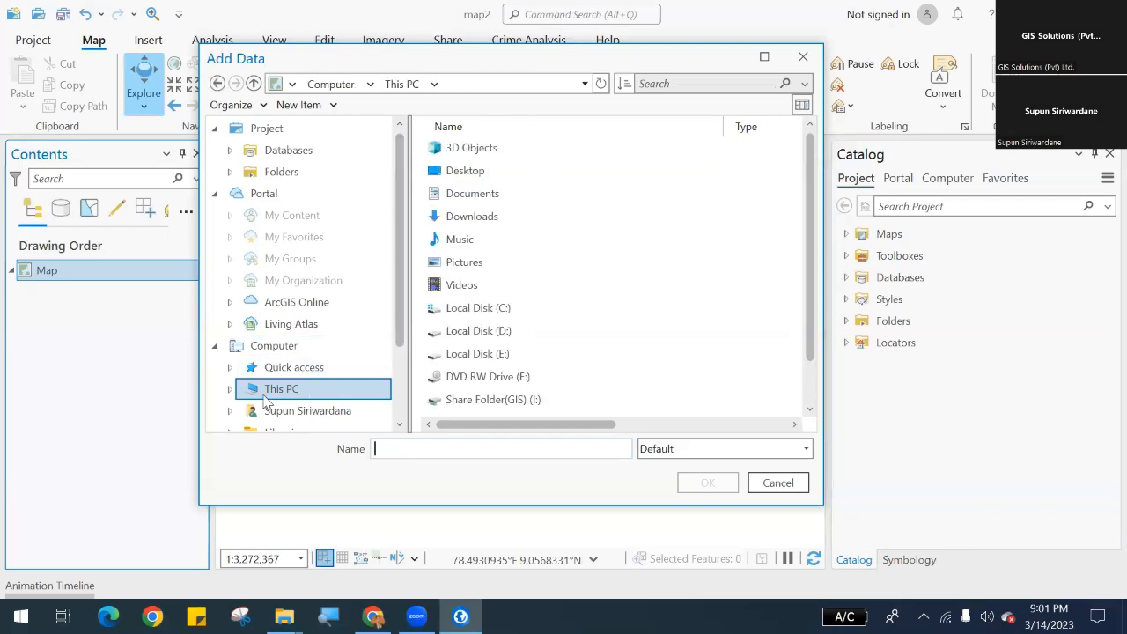
scroll(264, 362, down, 2)
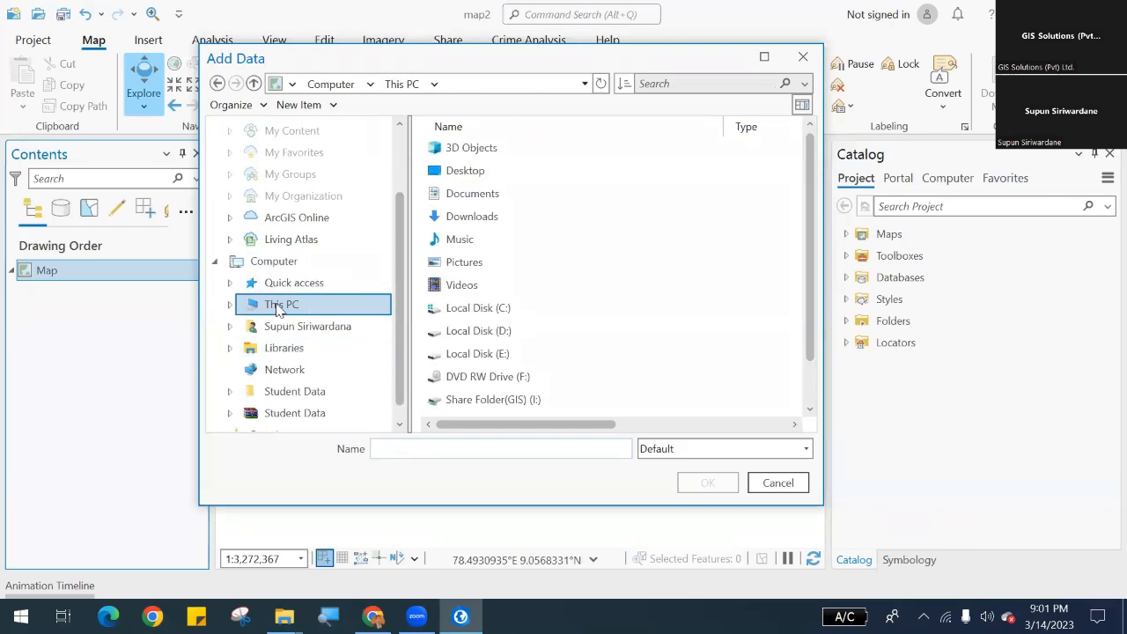
click(276, 306)
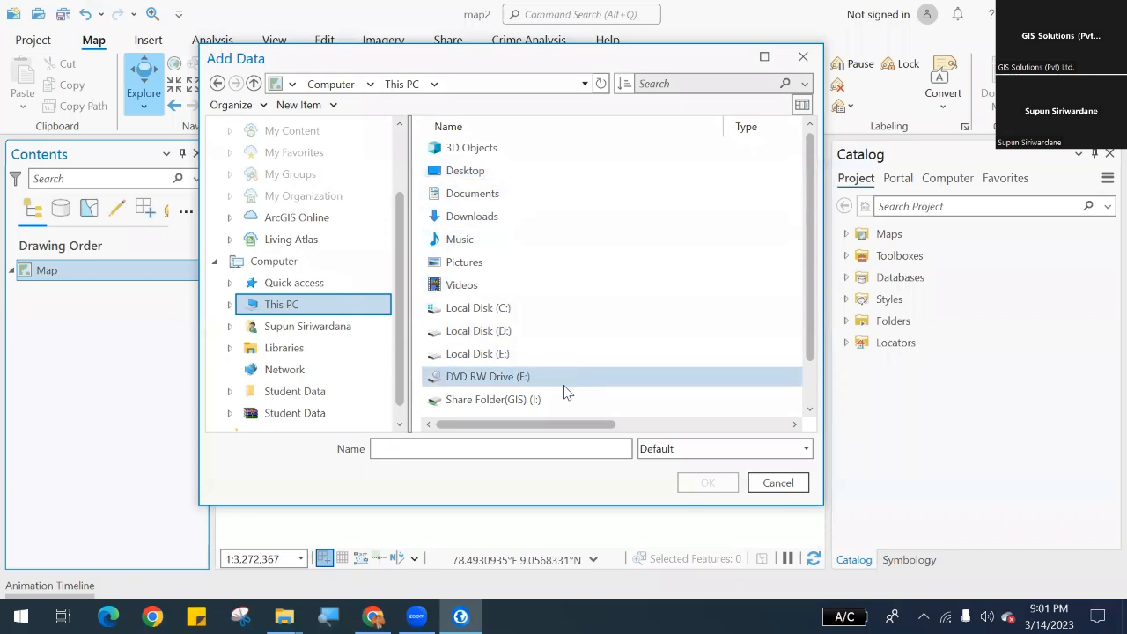
double_click(566, 175)
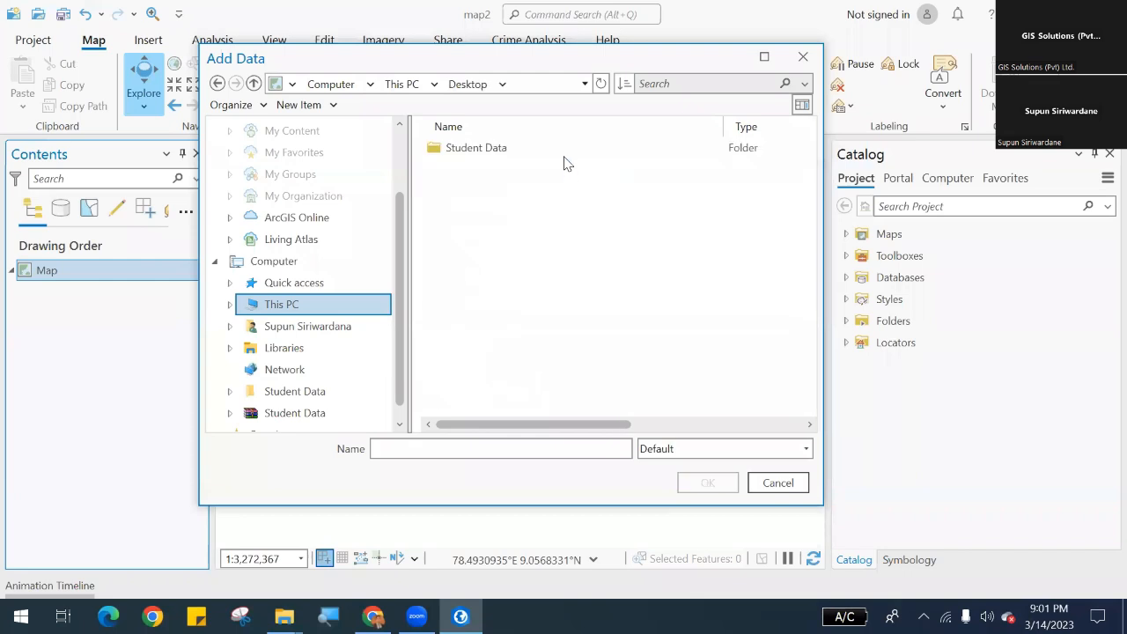
double_click(566, 148)
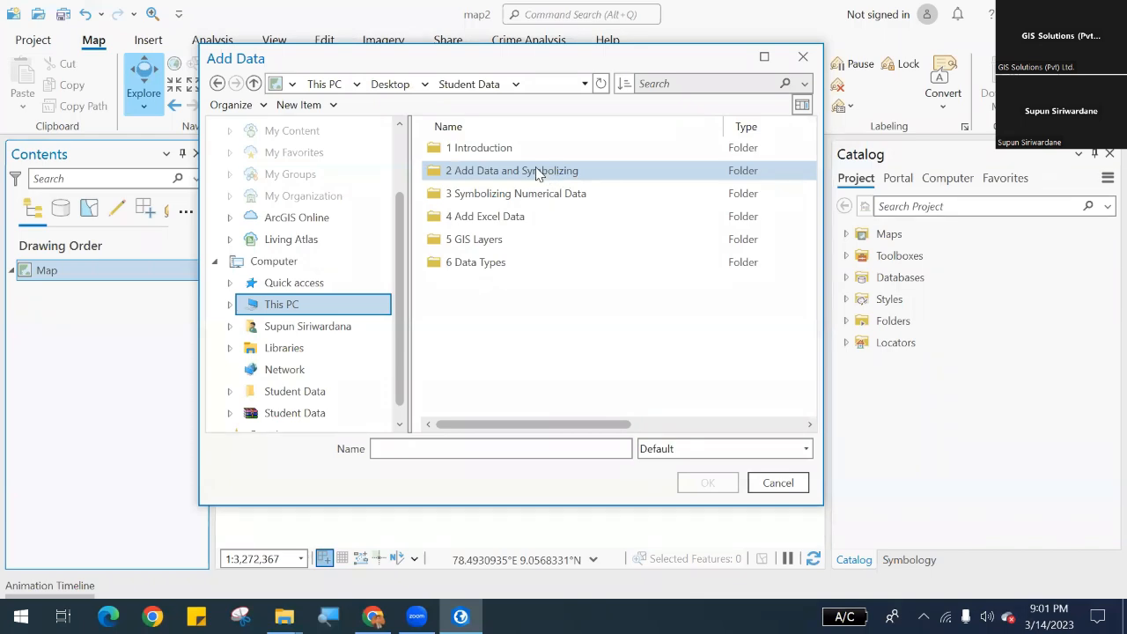
double_click(528, 167)
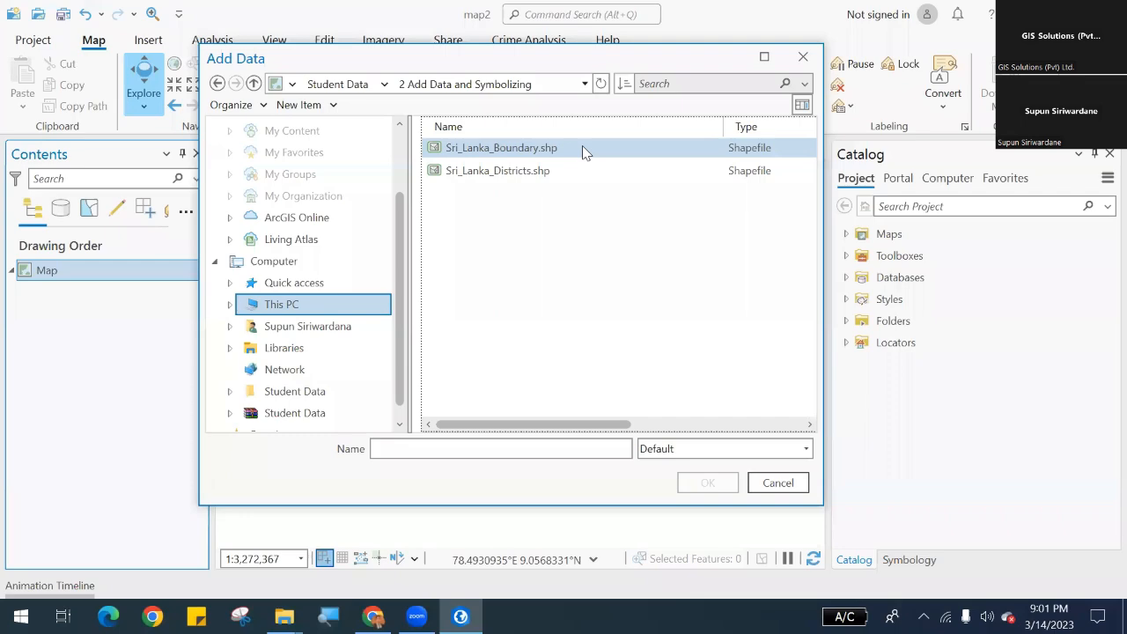
Add the Sri_Lanka_Boundary.shp shapefile to the map and check its outline.
click(582, 147)
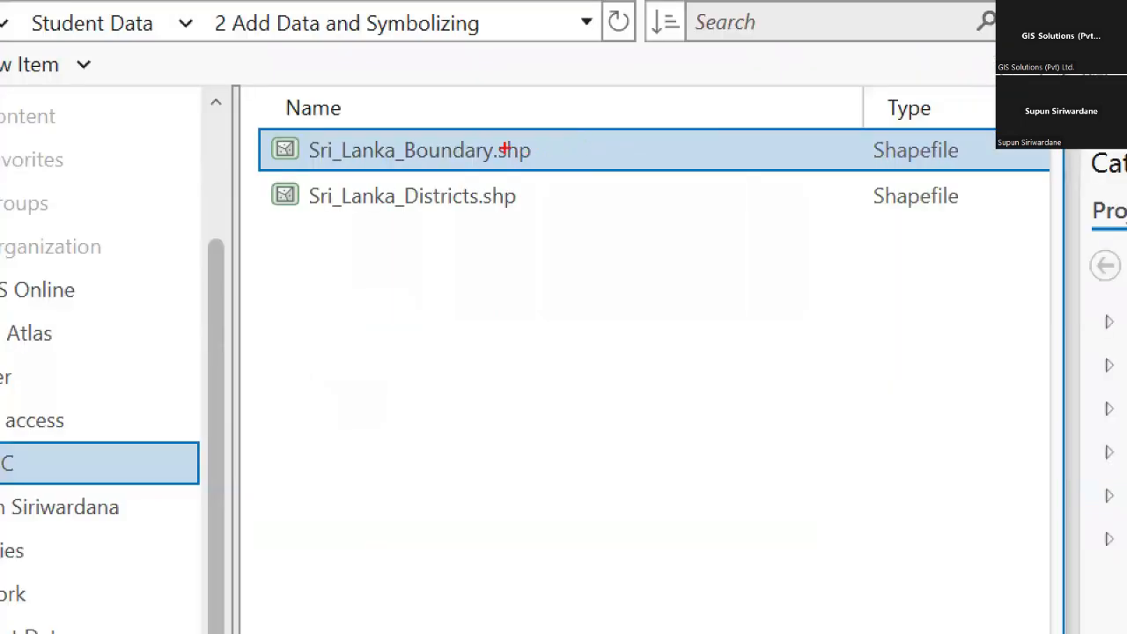
drag(475, 125, 565, 165)
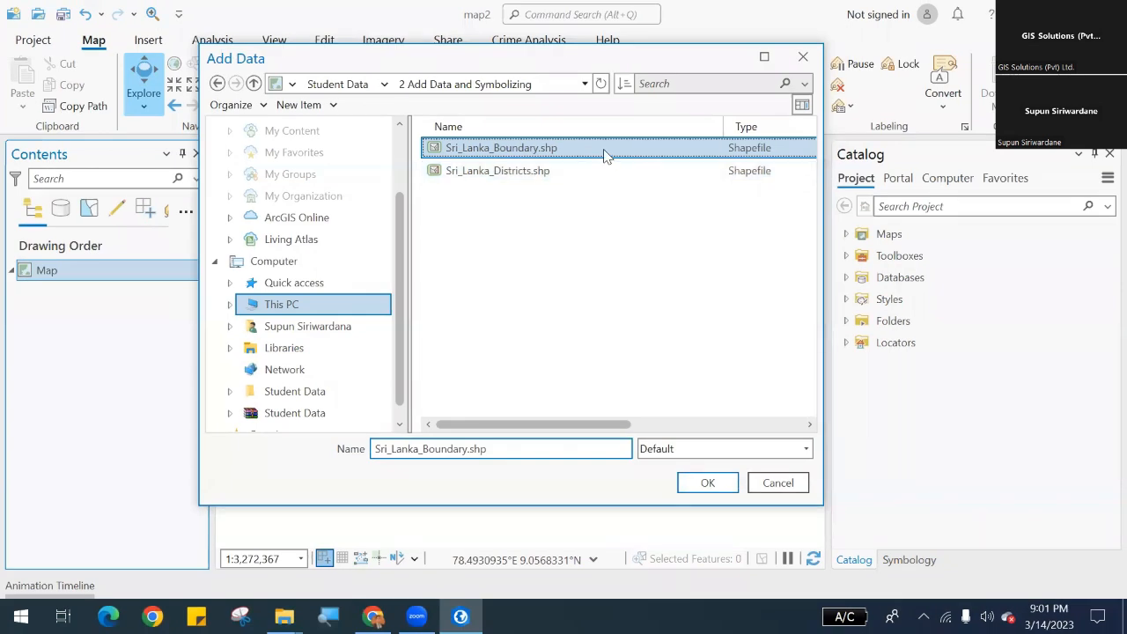
click(708, 486)
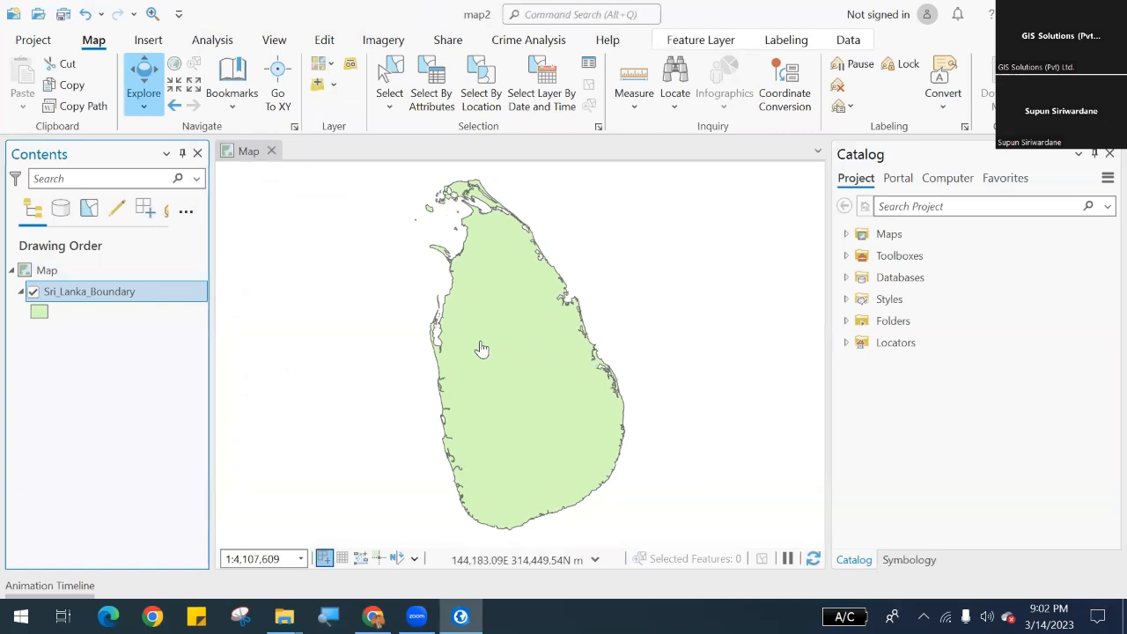
scroll(479, 347, down, 2)
scroll(480, 349, up, 2)
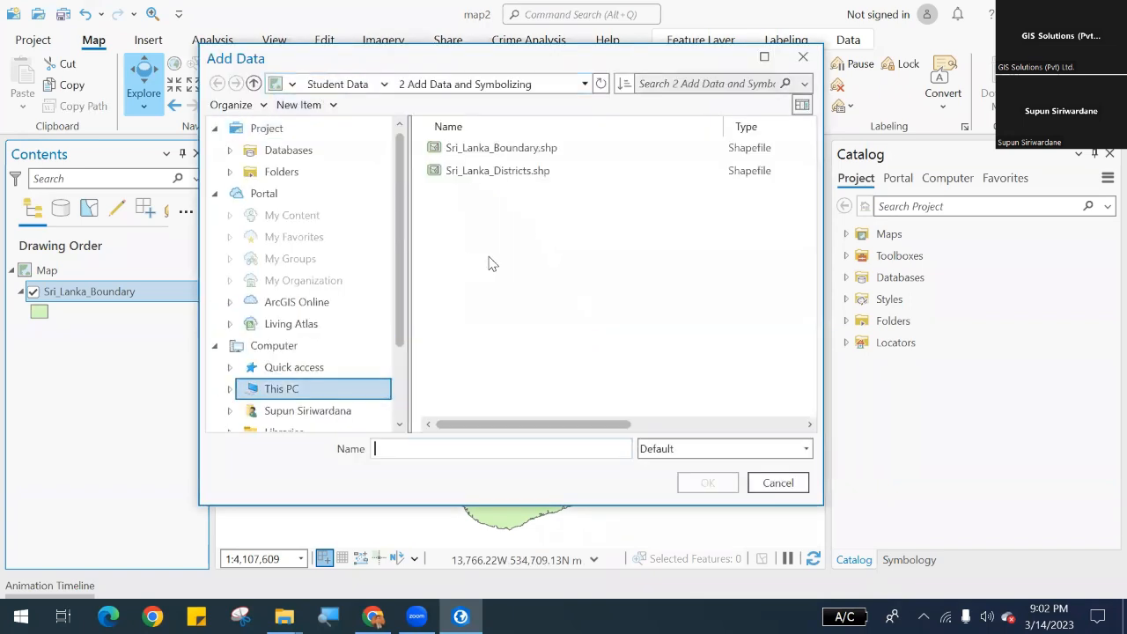
Add the Sri_Lanka_Districts.shp shapefile from the same folder to the map.
click(577, 175)
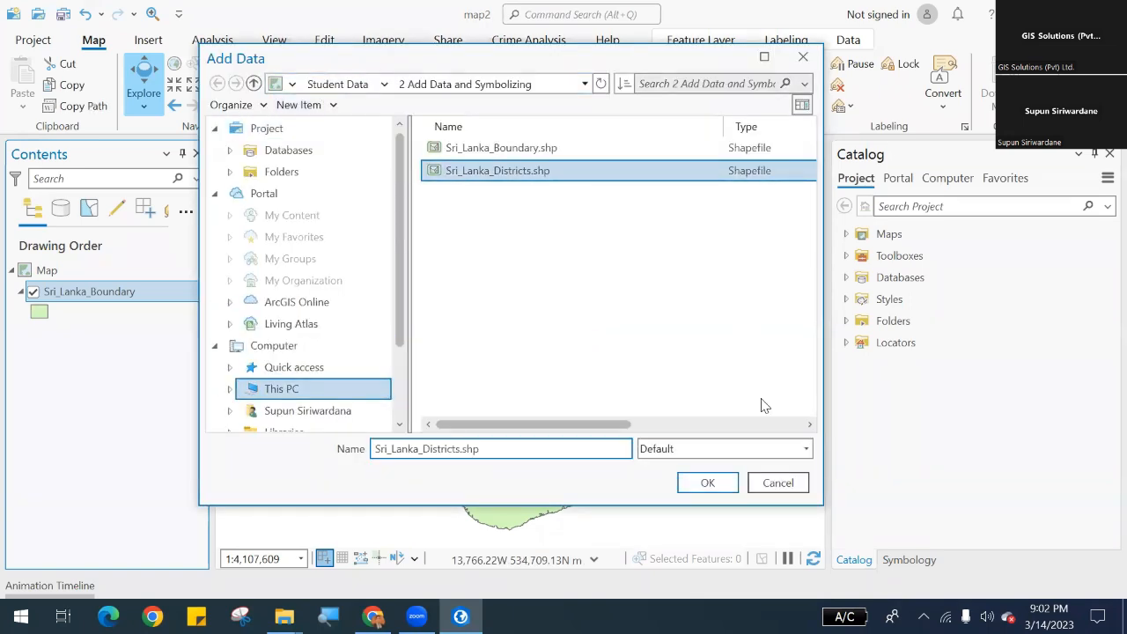
click(719, 482)
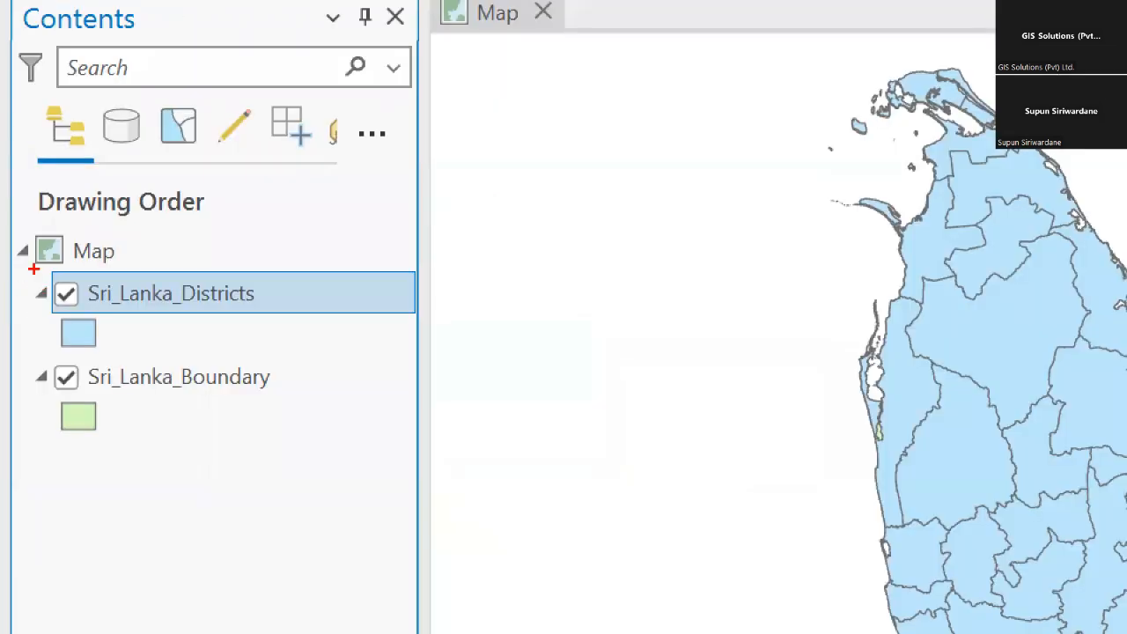
mouse_move(33, 269)
mouse_down()
mouse_move(291, 403)
mouse_move(322, 442)
mouse_up()
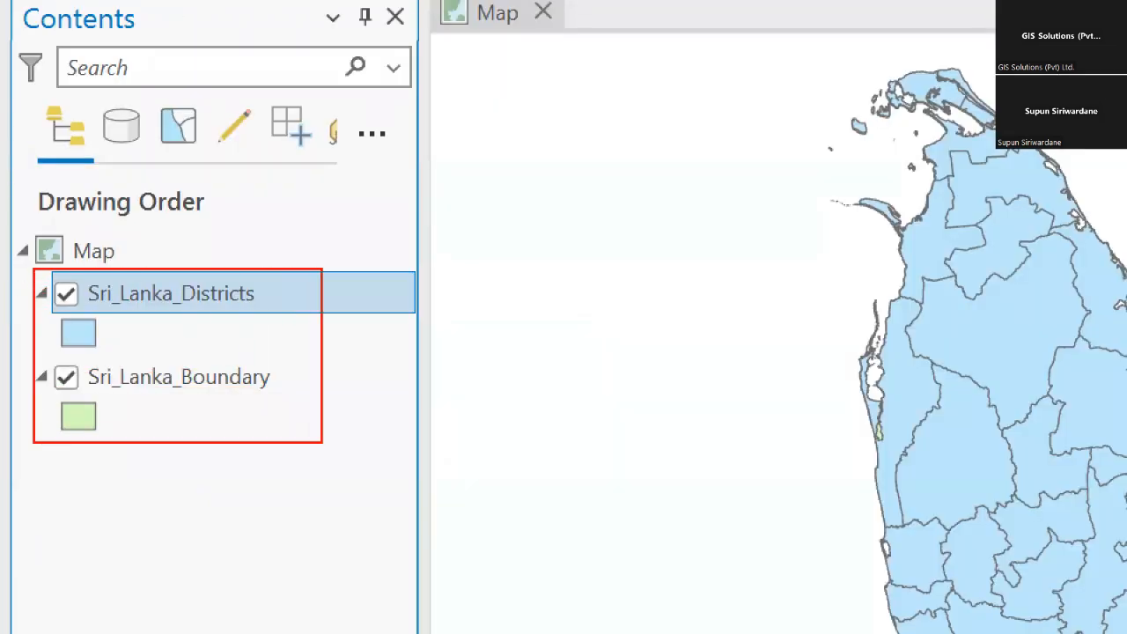
key(Escape)
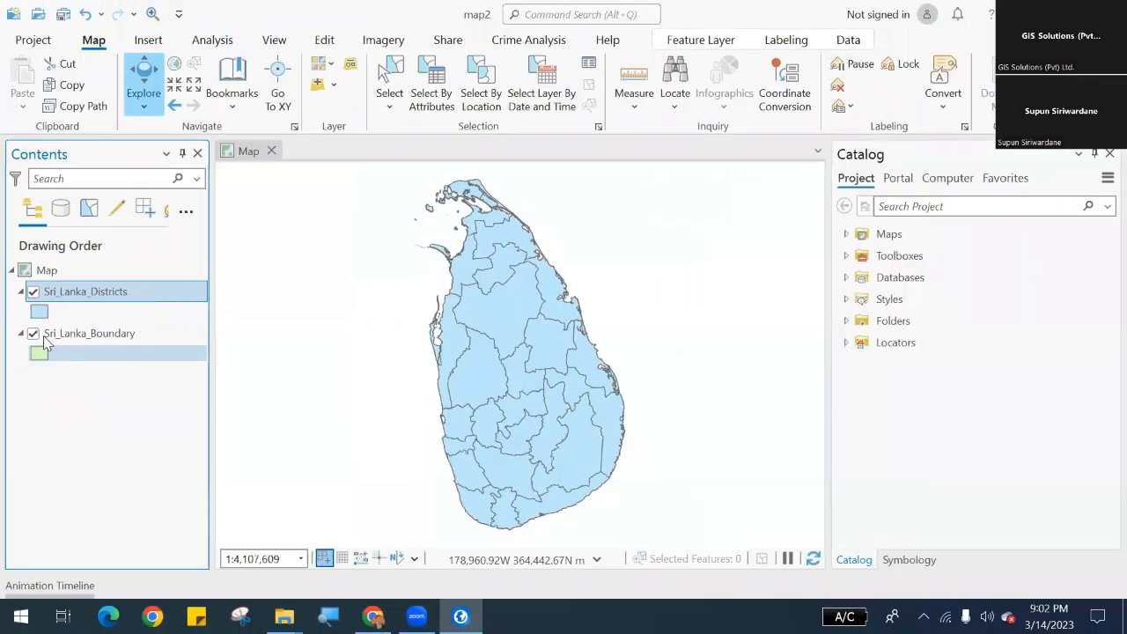
Switch the visibility of the boundary and districts layers on and off, leaving only Sri_Lanka_Districts displayed.
click(33, 334)
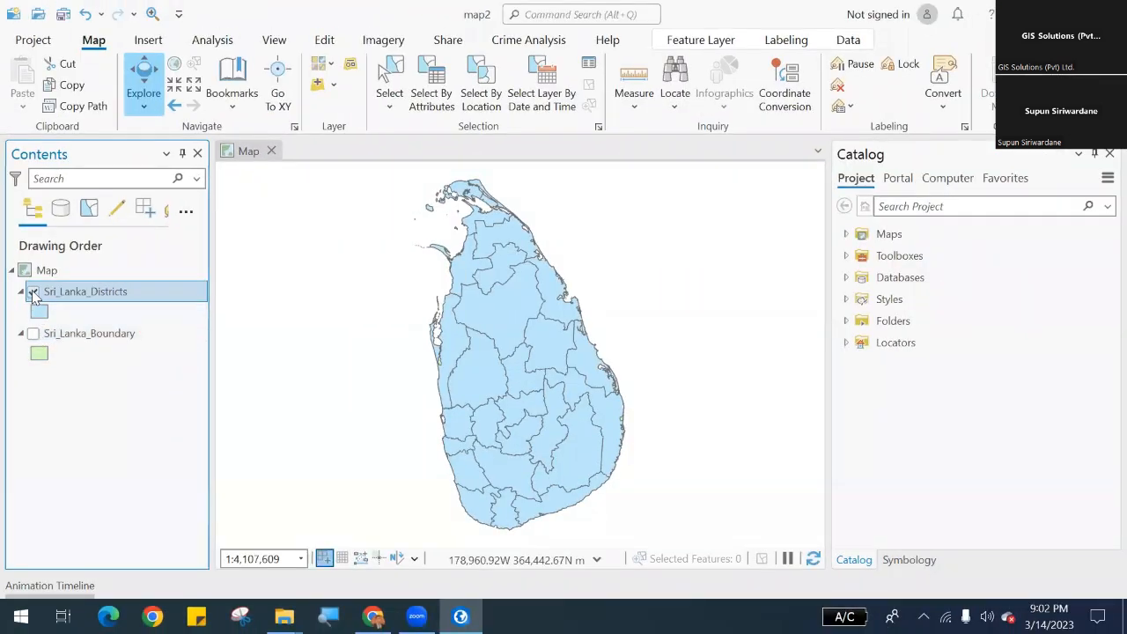
click(33, 292)
click(33, 333)
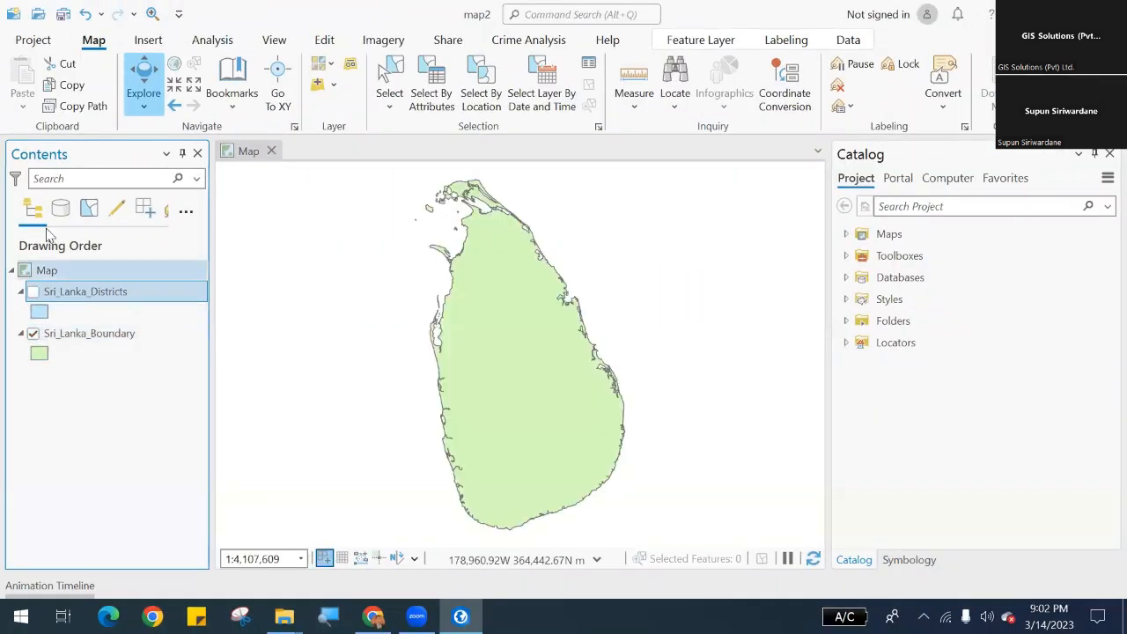
click(33, 334)
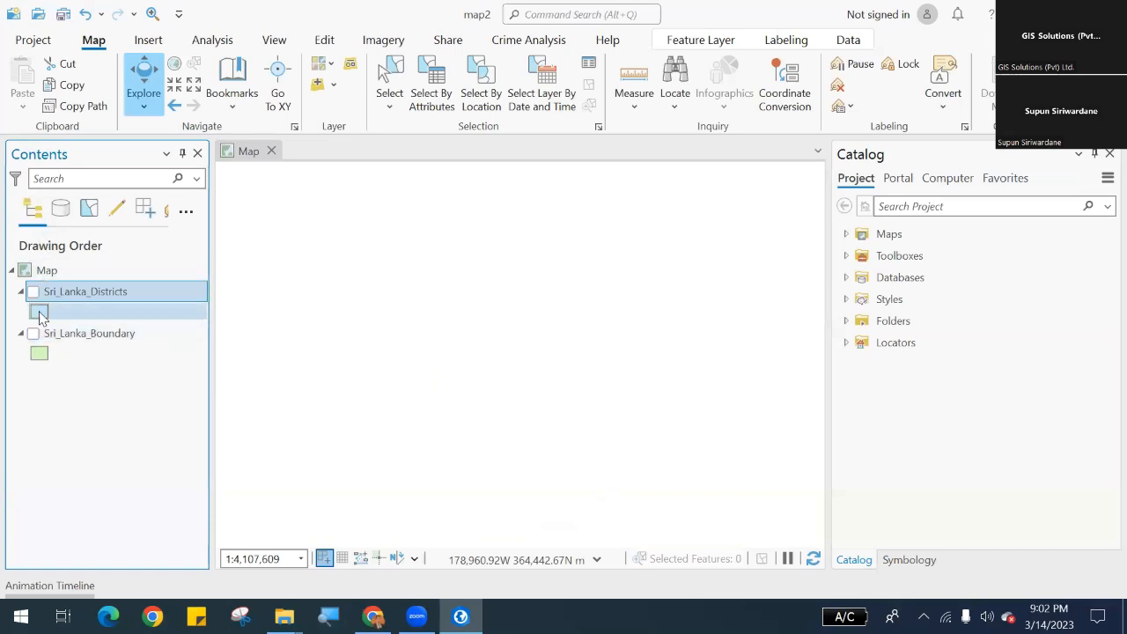
click(32, 291)
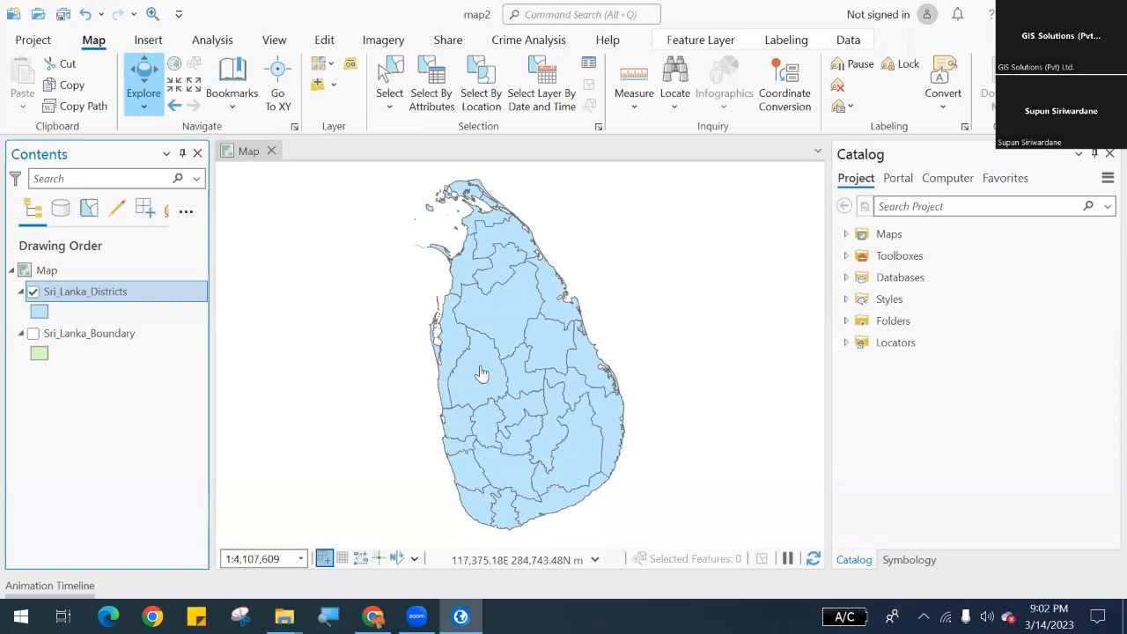
Open the attribute table of the Sri_Lanka_Districts layer.
right_click(120, 296)
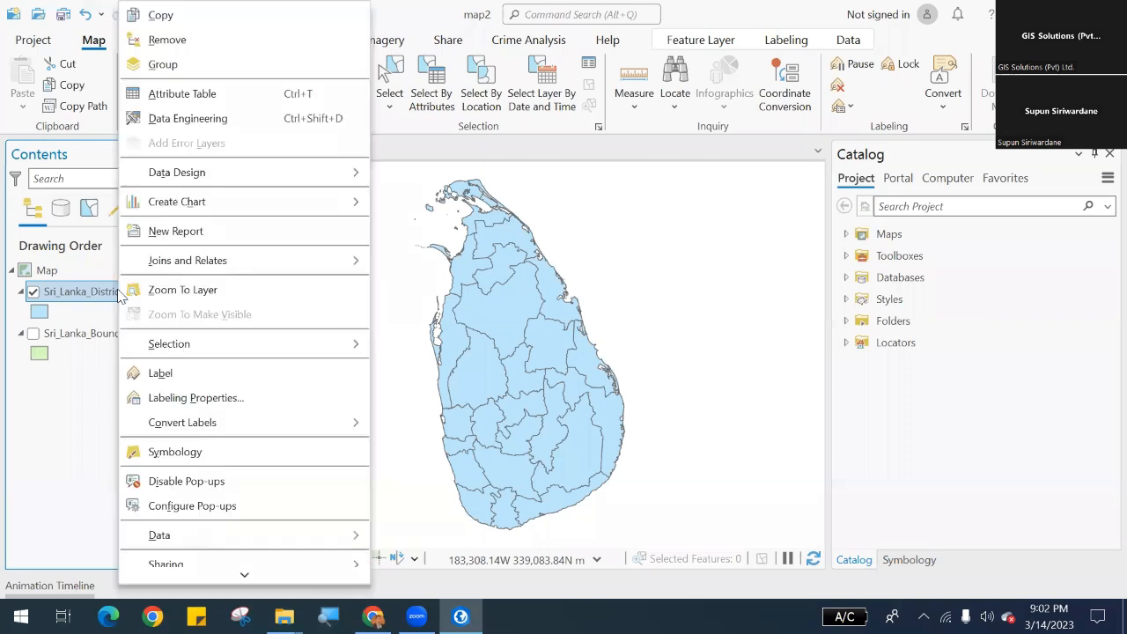
click(180, 95)
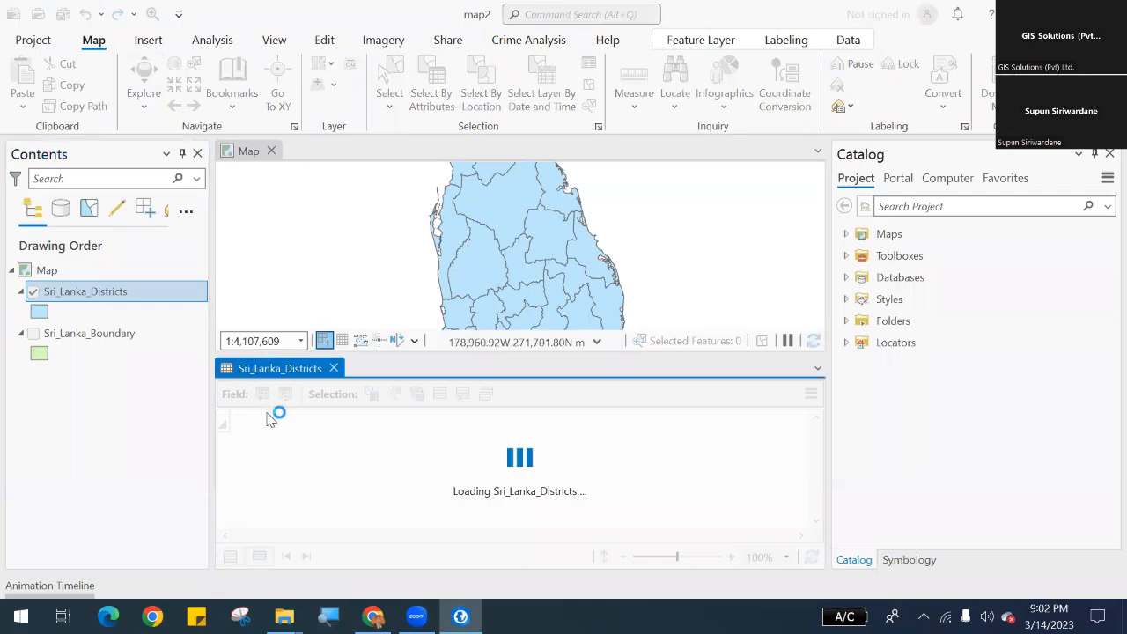
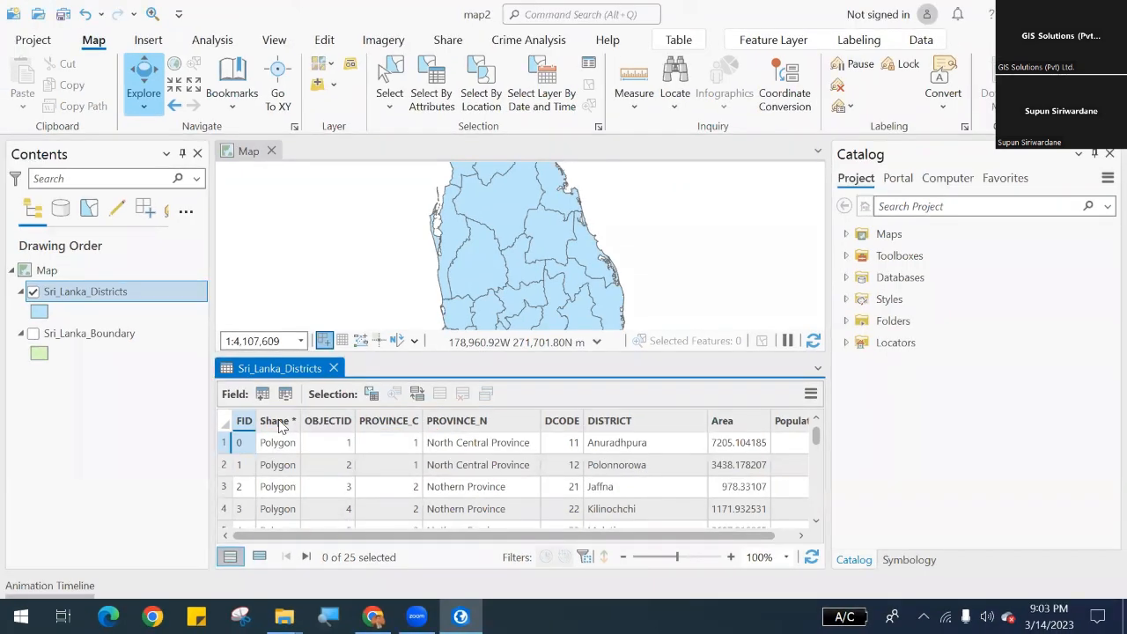
Examine the field columns, the records and the record count in the Sri_Lanka_Districts attribute table.
mouse_move(280, 425)
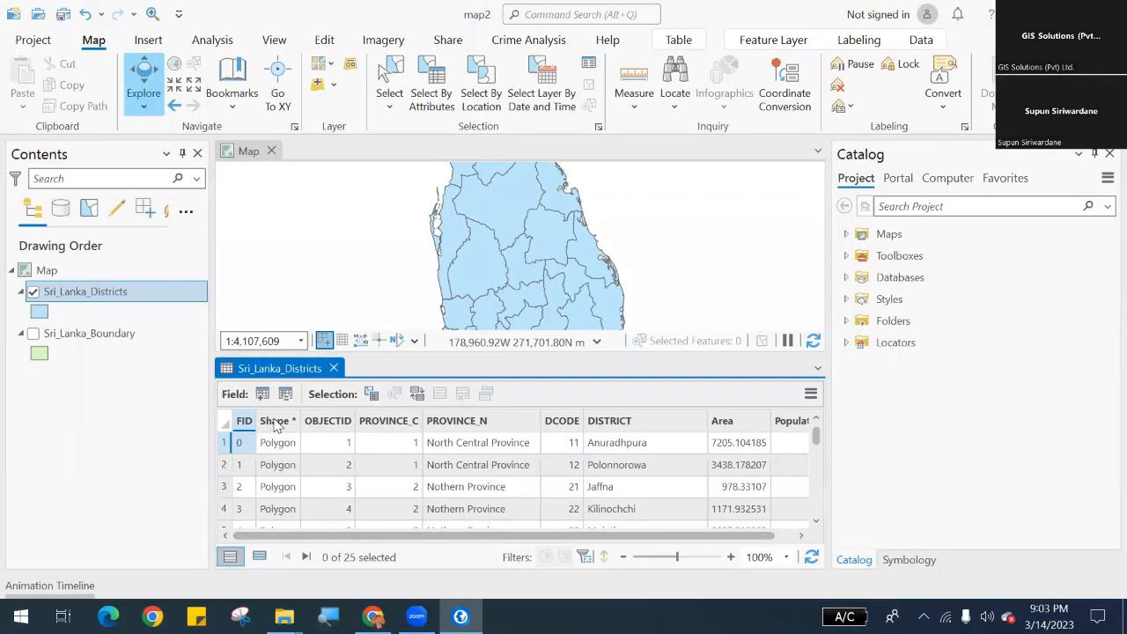
mouse_move(278, 425)
mouse_move(439, 426)
mouse_move(721, 426)
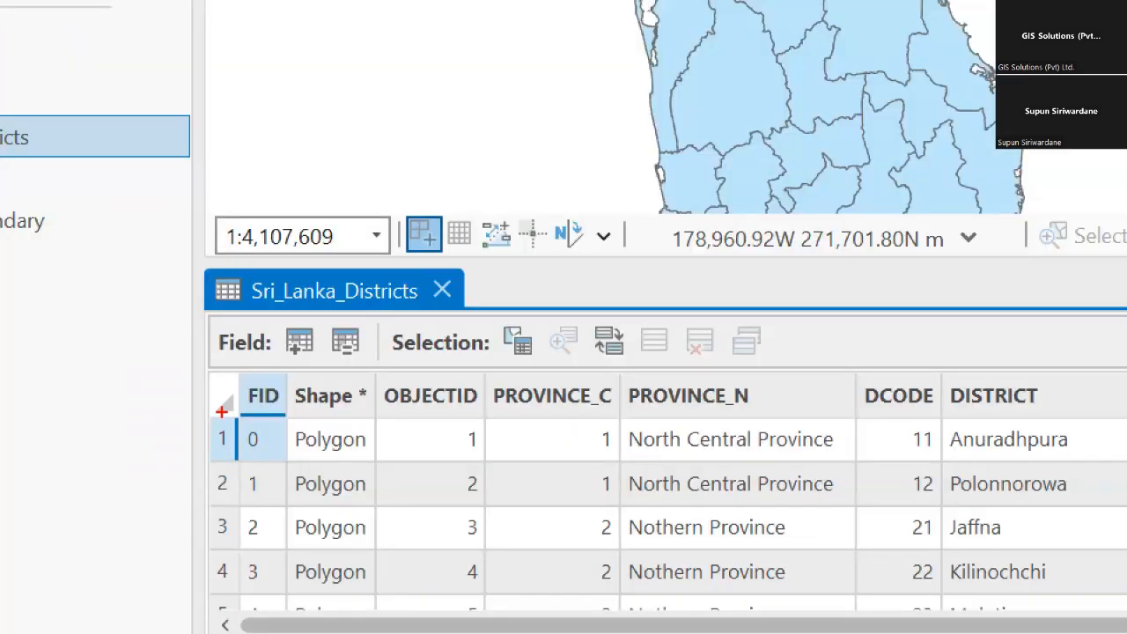
mouse_move(210, 424)
mouse_down()
mouse_move(261, 468)
mouse_move(281, 467)
mouse_up()
mouse_move(175, 478)
mouse_down()
mouse_move(546, 486)
mouse_move(550, 508)
mouse_up()
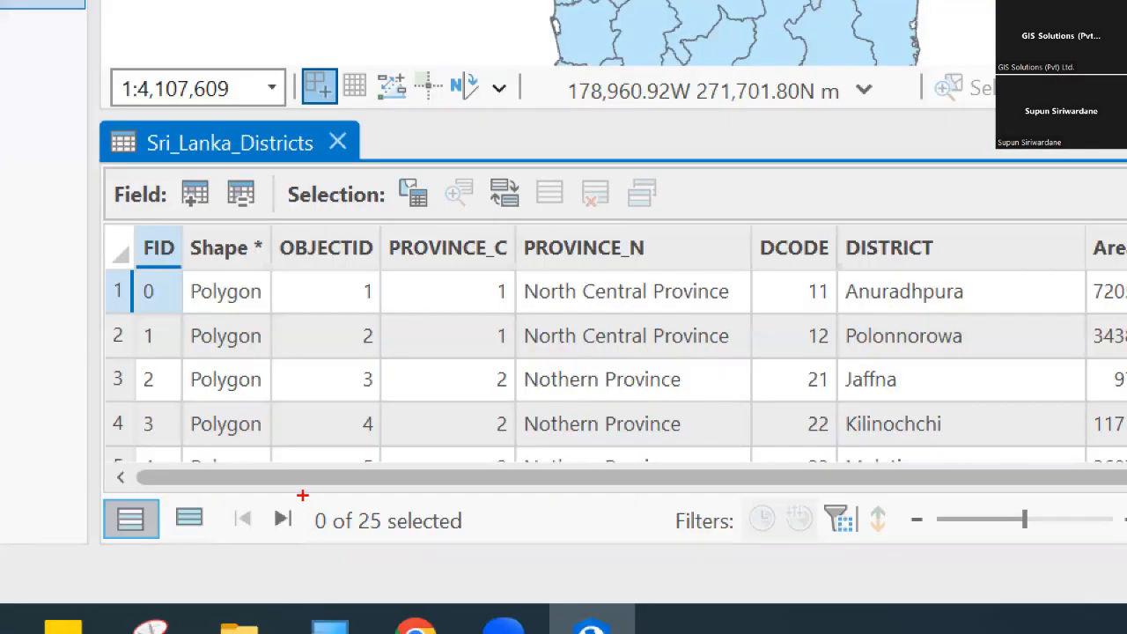
mouse_move(304, 486)
mouse_down()
mouse_move(412, 529)
mouse_move(490, 540)
mouse_up()
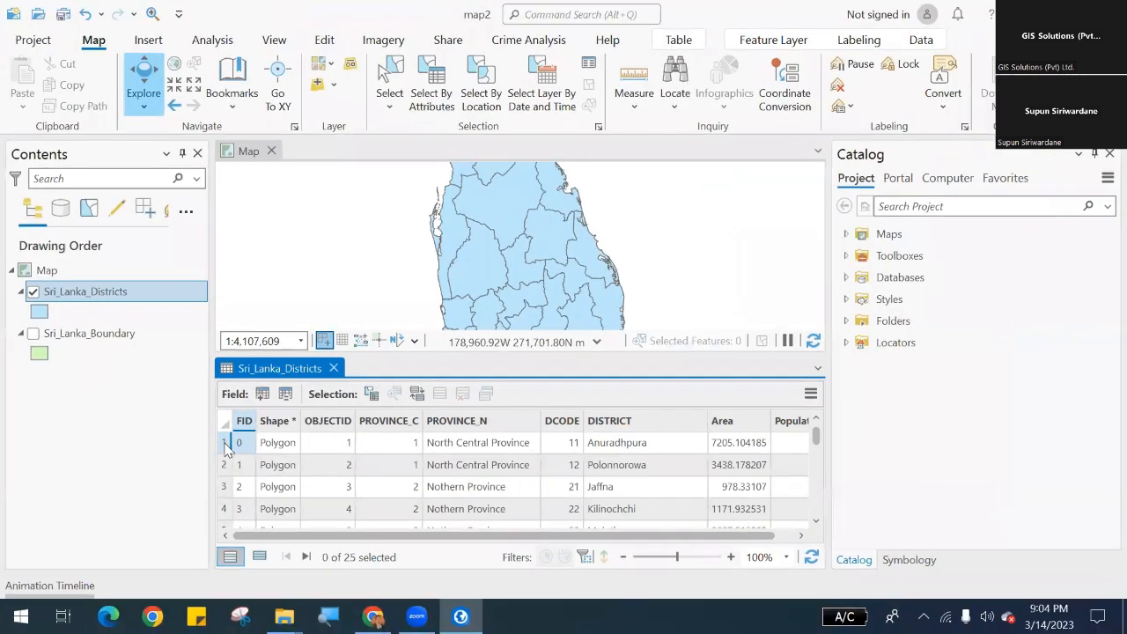
Select the Anuradhpura record in the attribute table and check its highlighted outline on the map and the selected count.
click(226, 445)
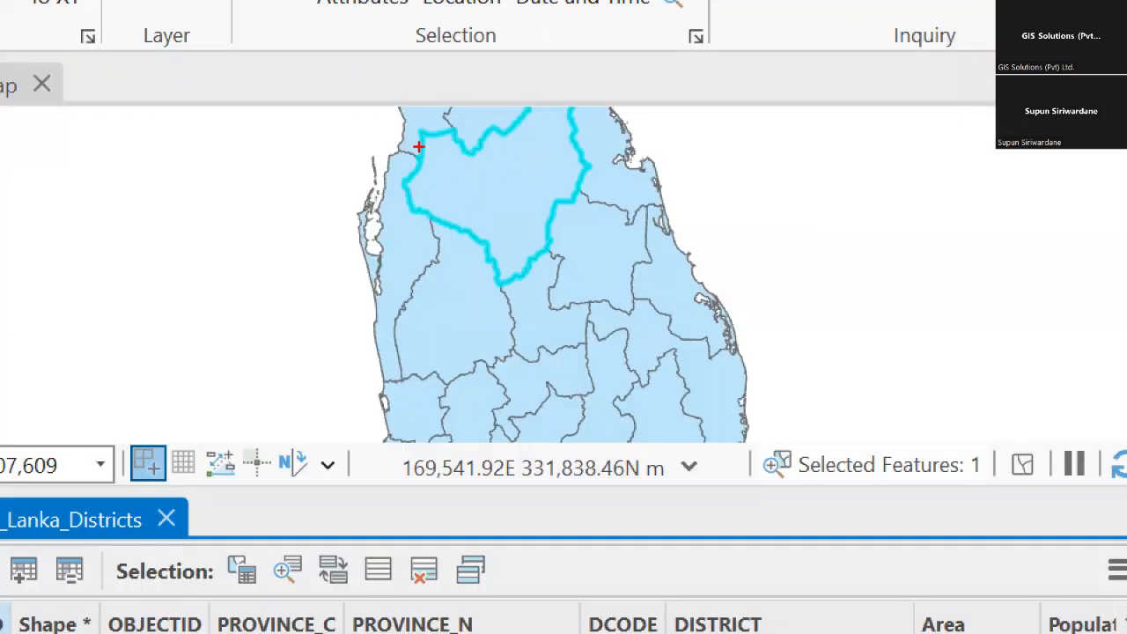
drag(458, 177, 570, 238)
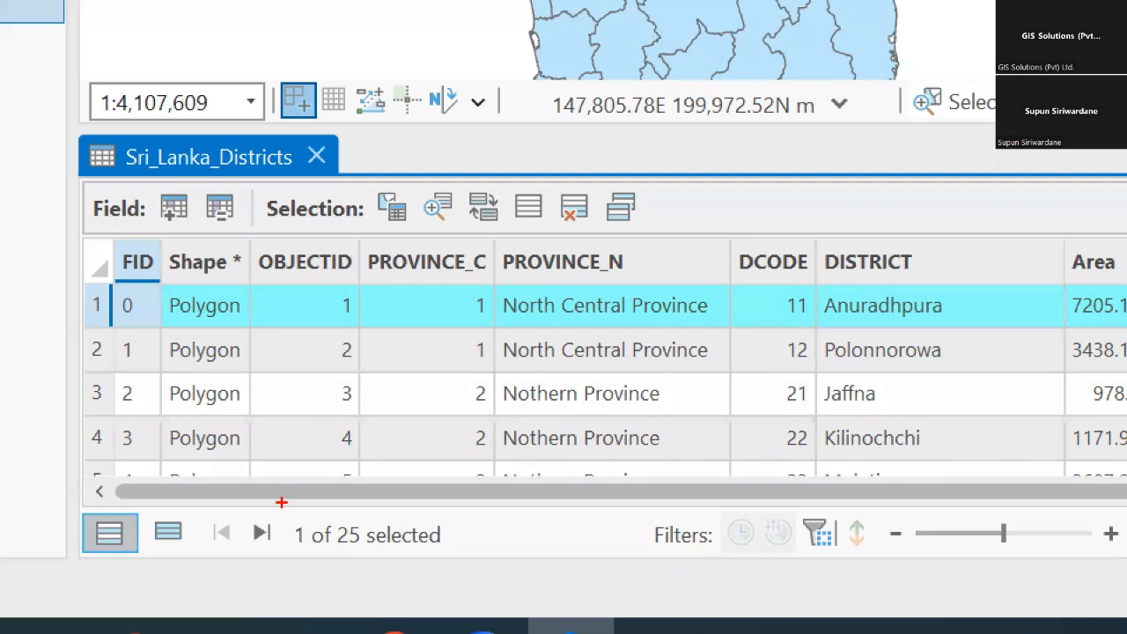
drag(284, 497, 490, 551)
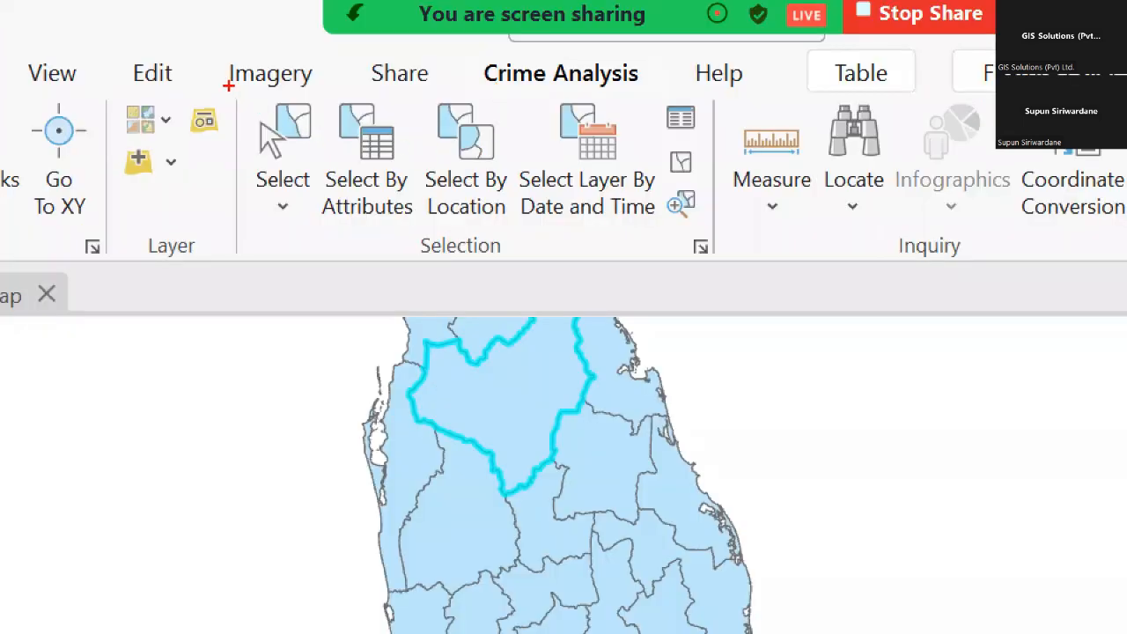
Review the selection tools and the shape options of the Select tool, such as Rectangle and Polygon.
drag(227, 85, 718, 270)
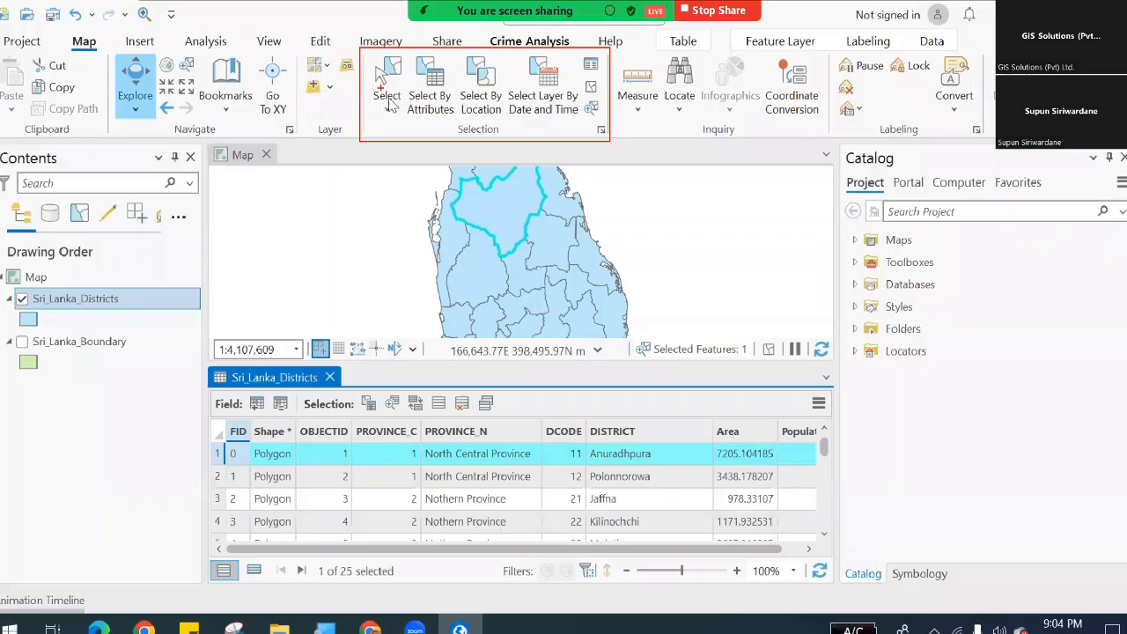
click(287, 202)
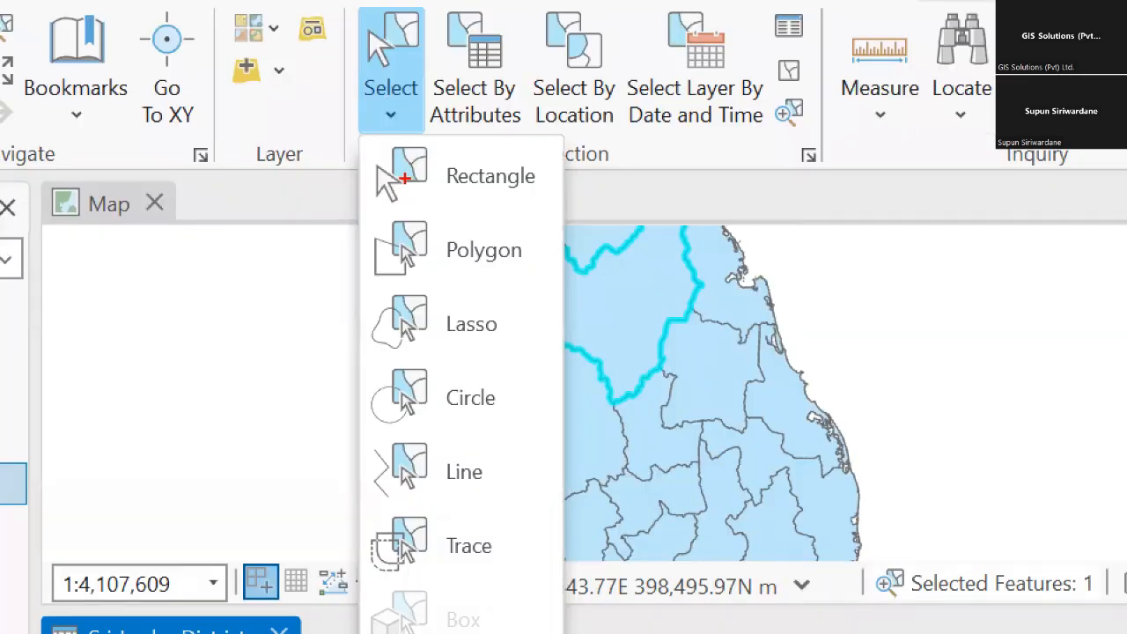
drag(371, 134, 540, 209)
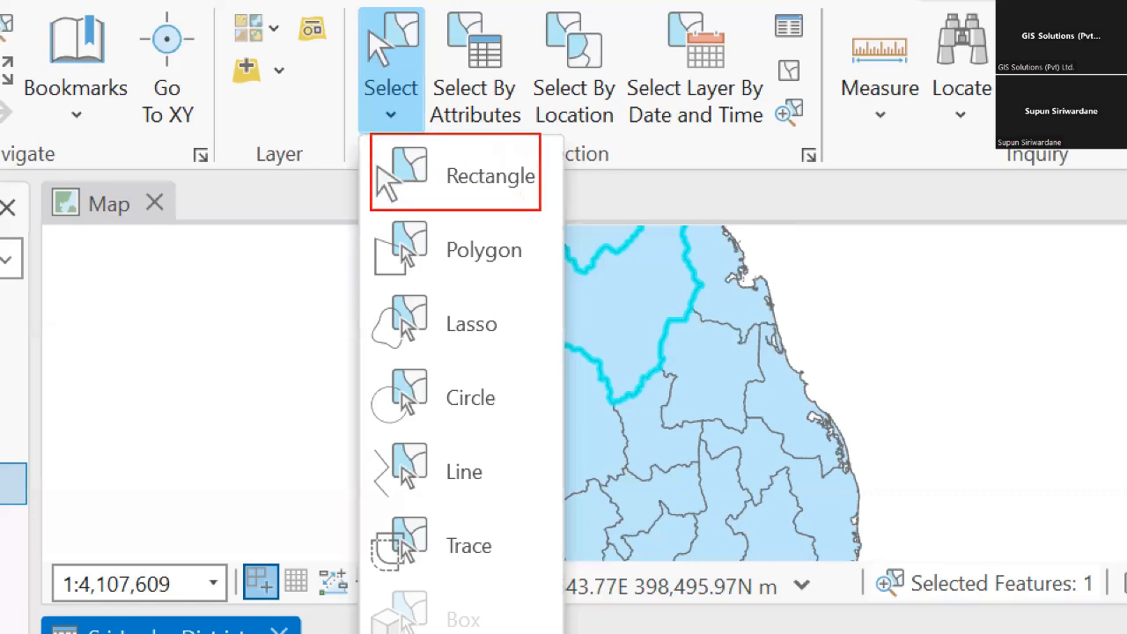
mouse_move(366, 220)
mouse_down()
mouse_move(530, 262)
mouse_move(555, 309)
mouse_move(555, 290)
mouse_up()
key(Escape)
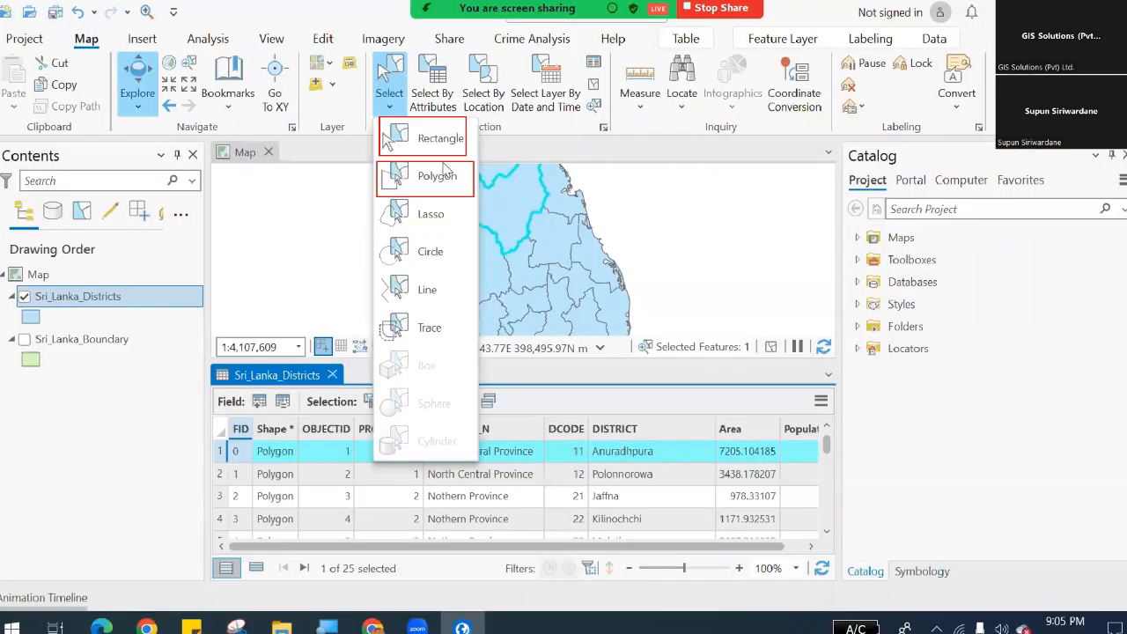
Close the attribute table and select groups of western districts on the map with rectangle selection, leaving two adjacent districts selected.
click(389, 70)
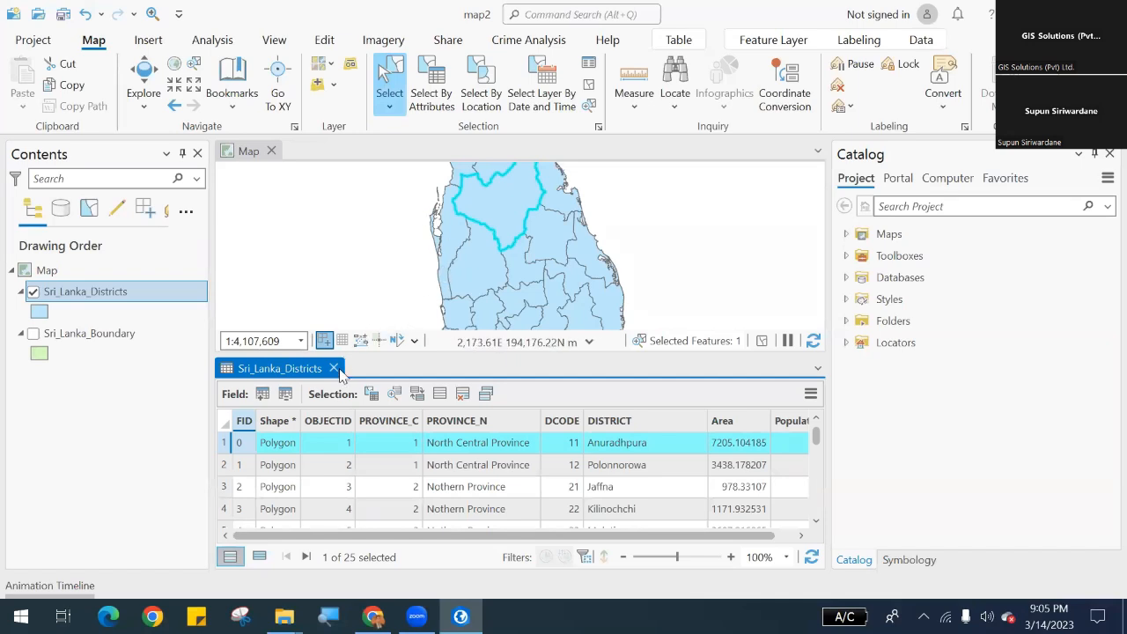
click(334, 368)
drag(419, 336, 484, 411)
scroll(484, 411, up, 3)
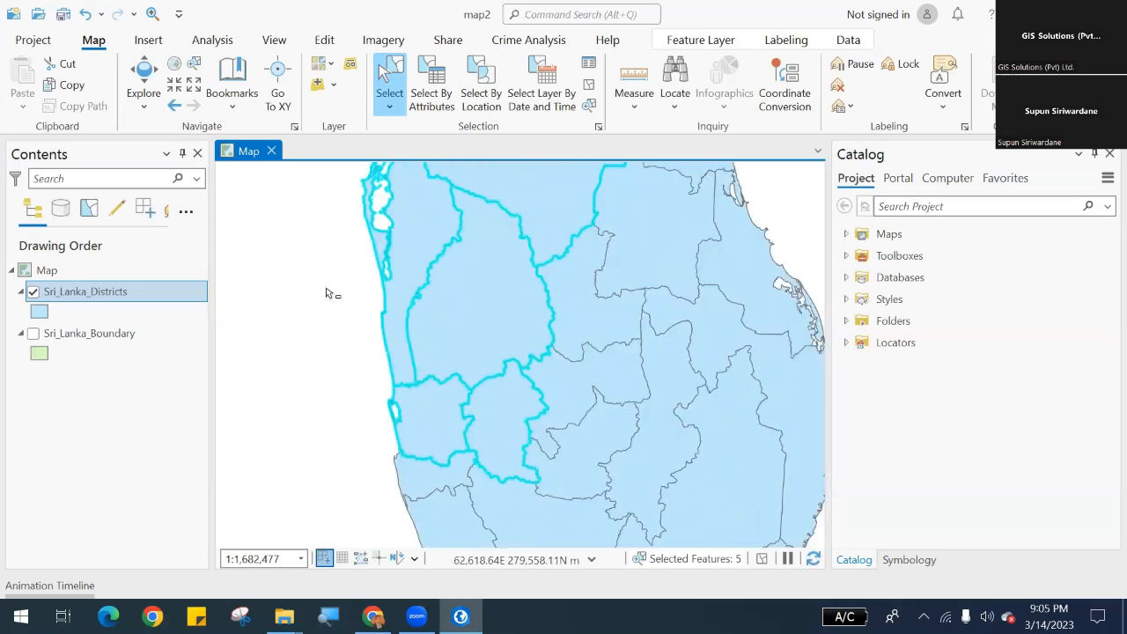
click(324, 292)
drag(431, 335, 448, 342)
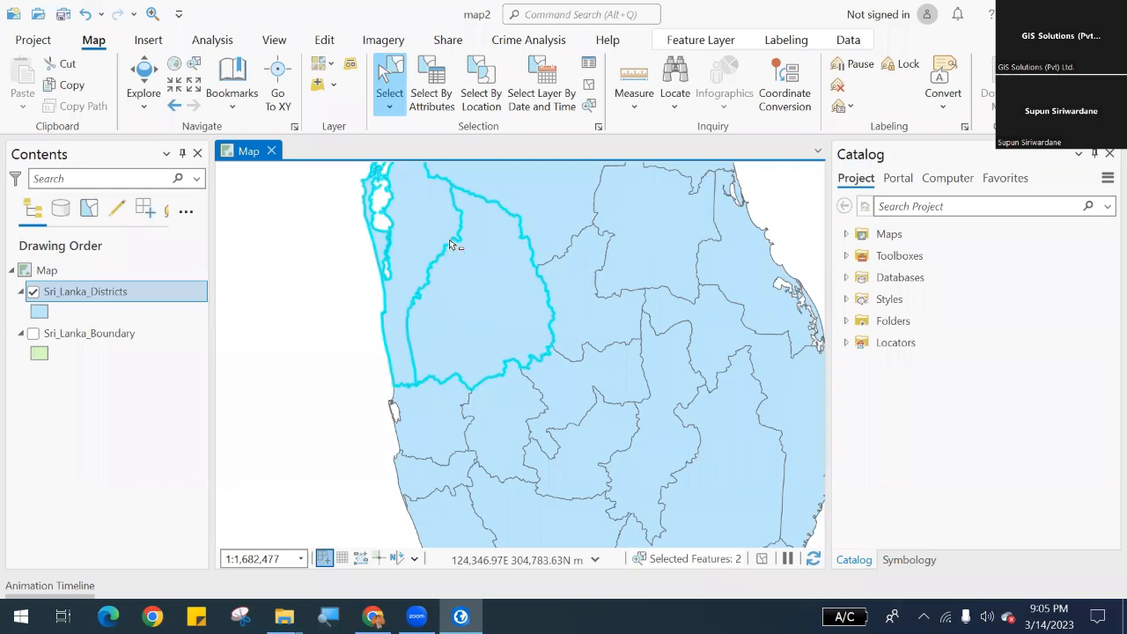
scroll(452, 355, down, 1)
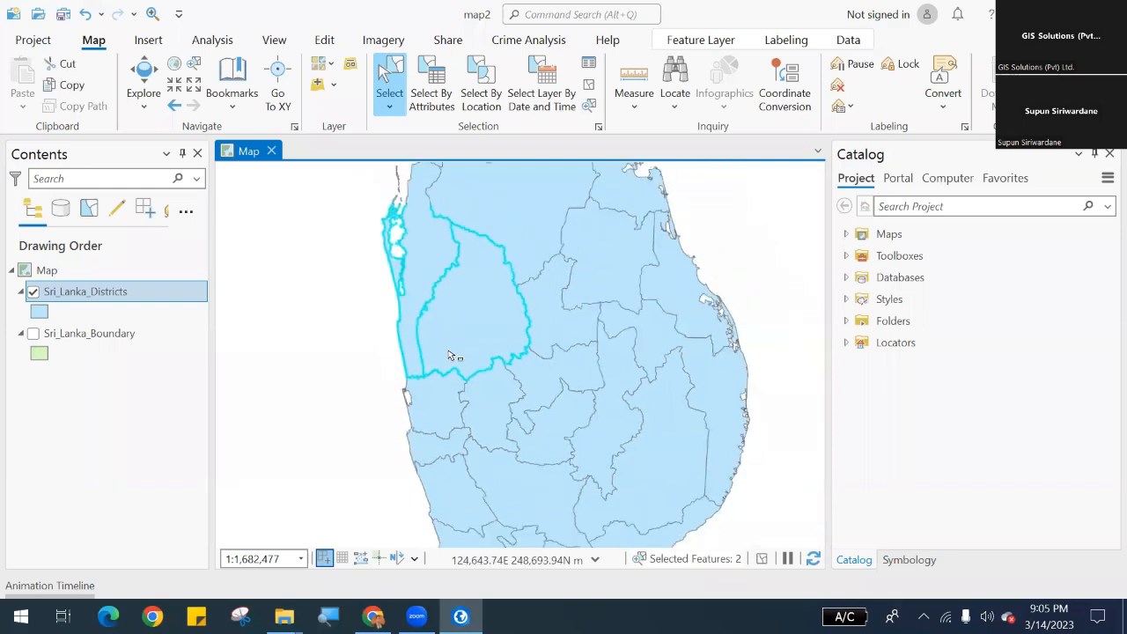
scroll(463, 304, up, 1)
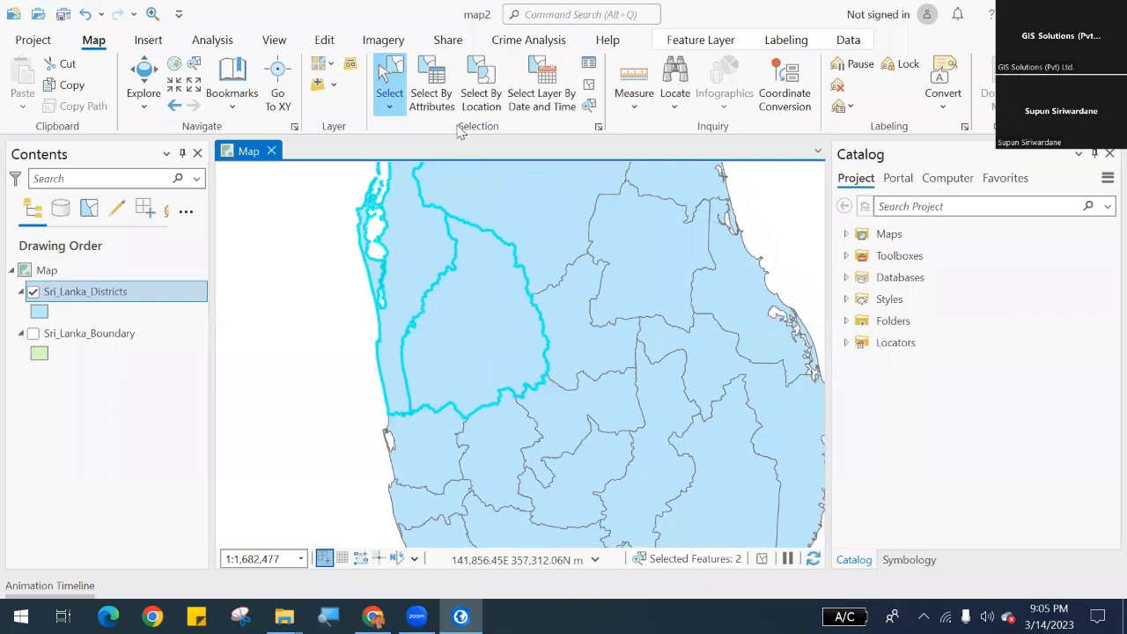
Select the western and central districts with the Lasso selection tool, and clear the selection.
click(390, 108)
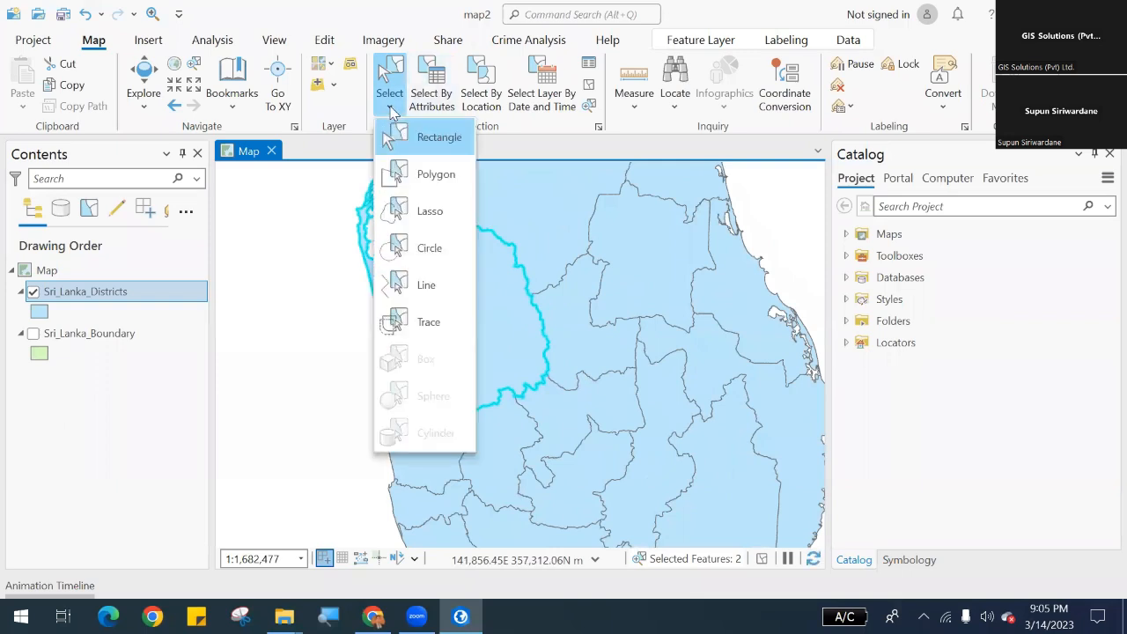
click(423, 213)
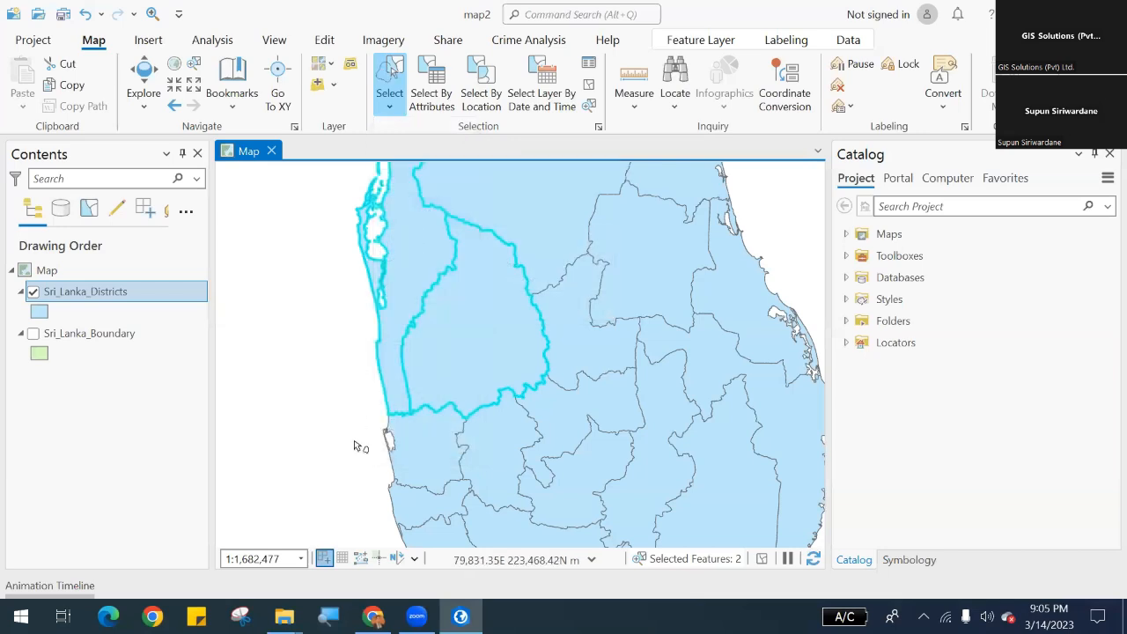
mouse_move(356, 471)
mouse_down()
mouse_move(275, 356)
mouse_move(378, 244)
mouse_move(439, 215)
mouse_move(616, 372)
mouse_move(550, 459)
mouse_move(387, 526)
mouse_up()
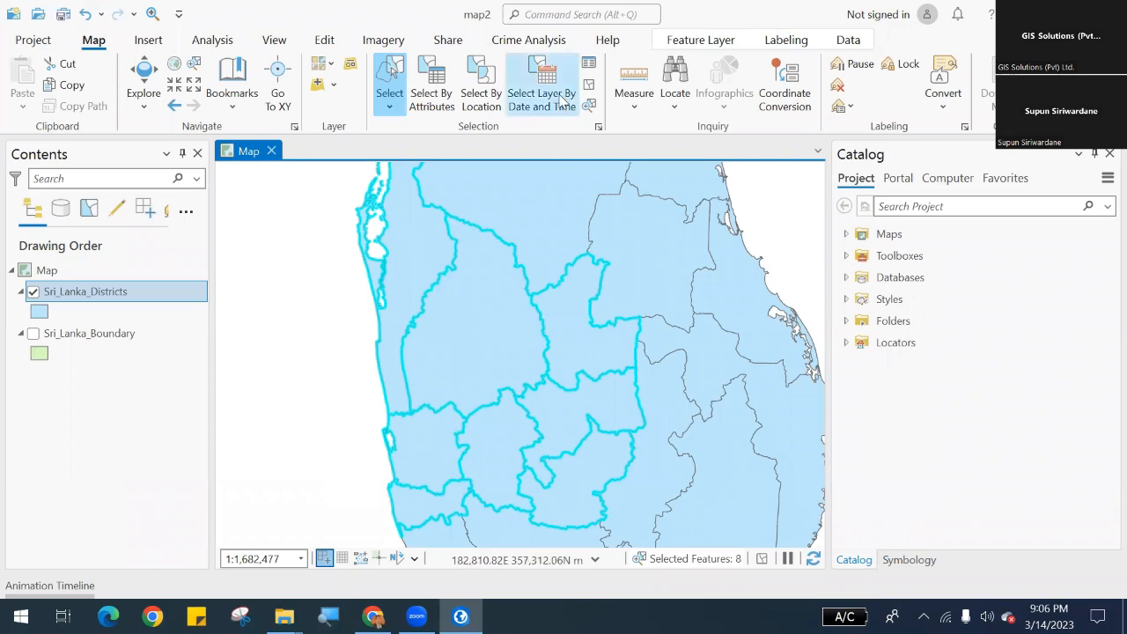
click(589, 88)
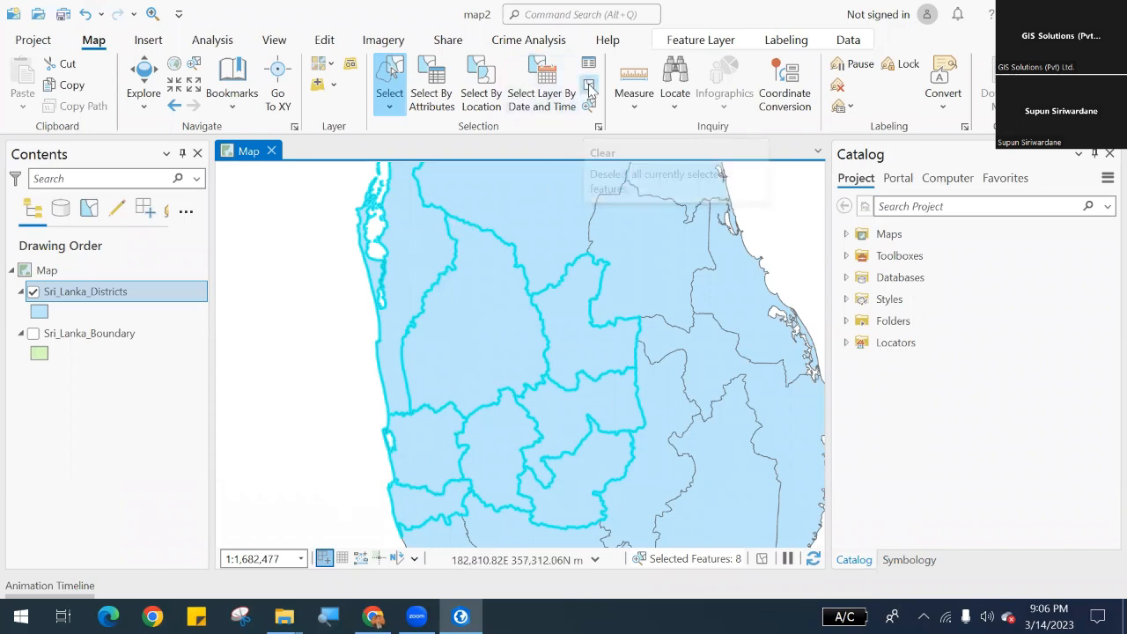
scroll(440, 431, down, 3)
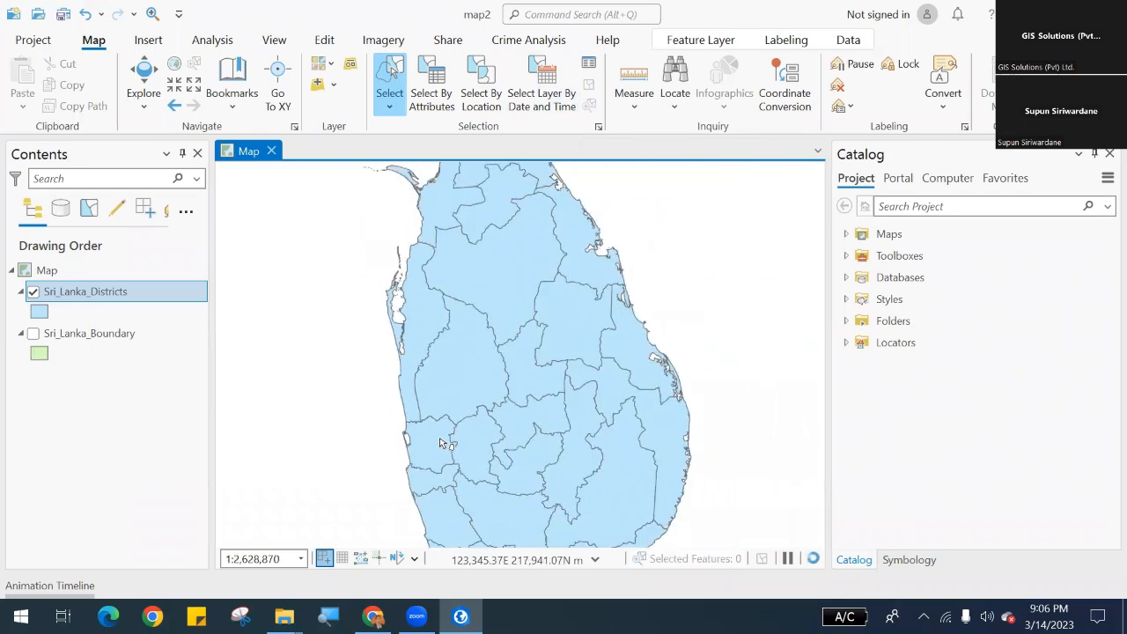
Reopen the Sri_Lanka_Districts attribute table, examine the province columns down to the last record, and close the table.
right_click(114, 293)
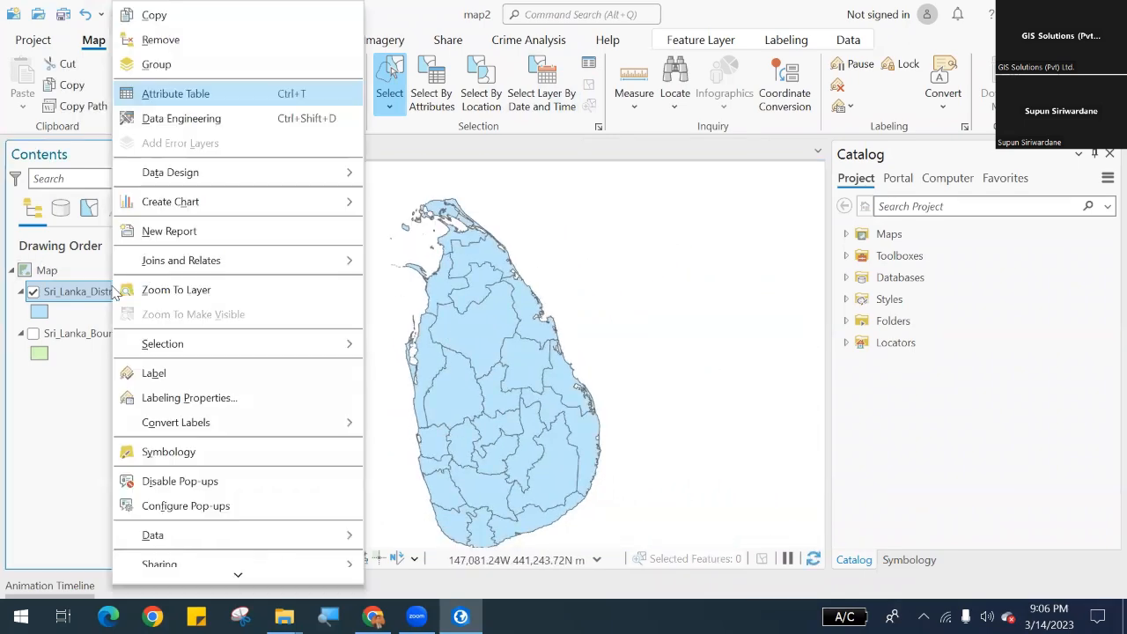
click(212, 97)
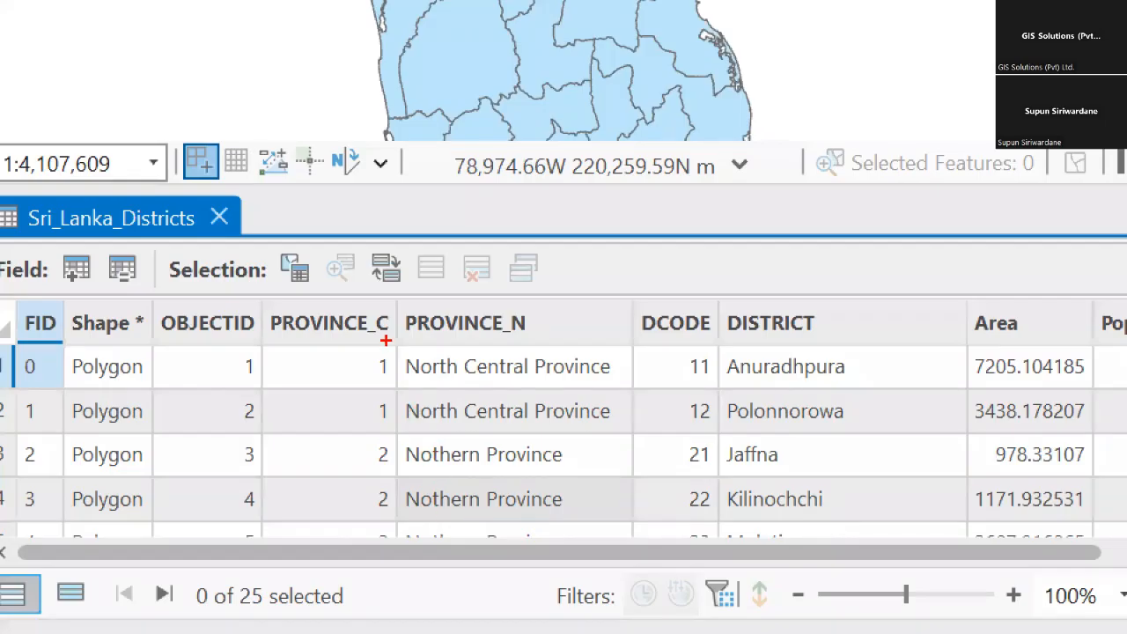
drag(395, 343, 451, 370)
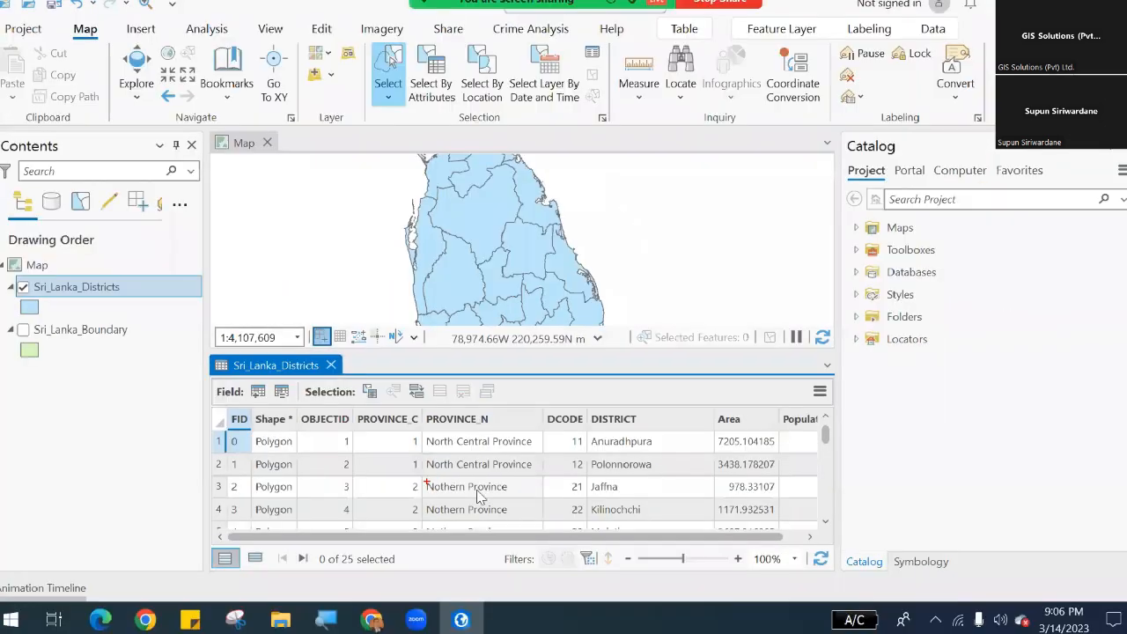
scroll(478, 493, down, 5)
scroll(479, 495, down, 4)
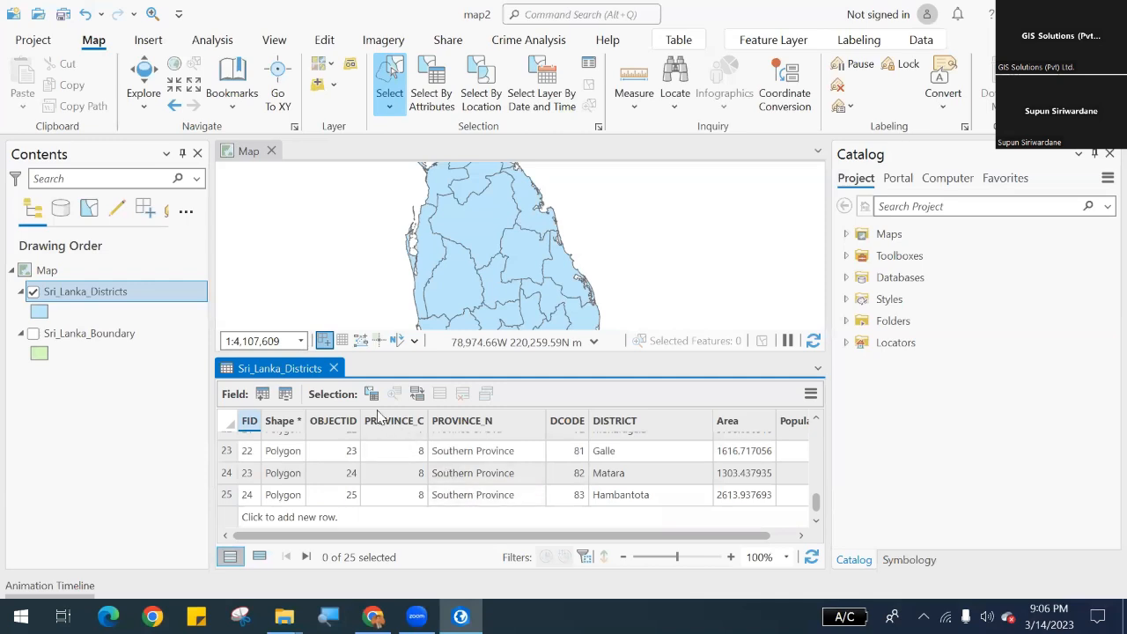
click(333, 368)
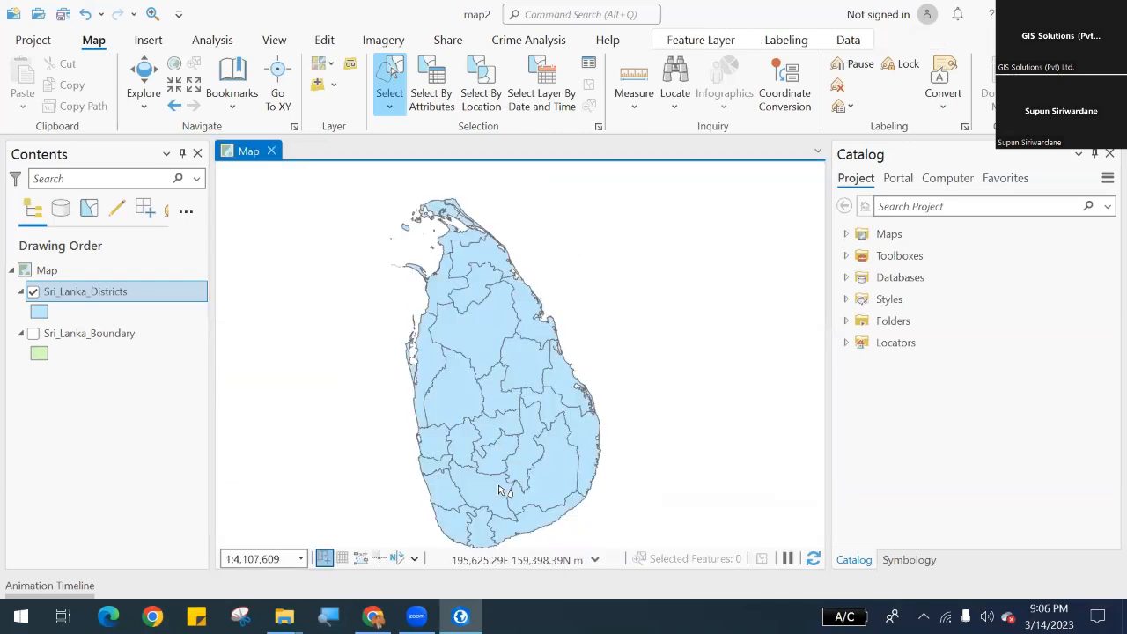
scroll(499, 485, up, 1)
scroll(493, 459, down, 1)
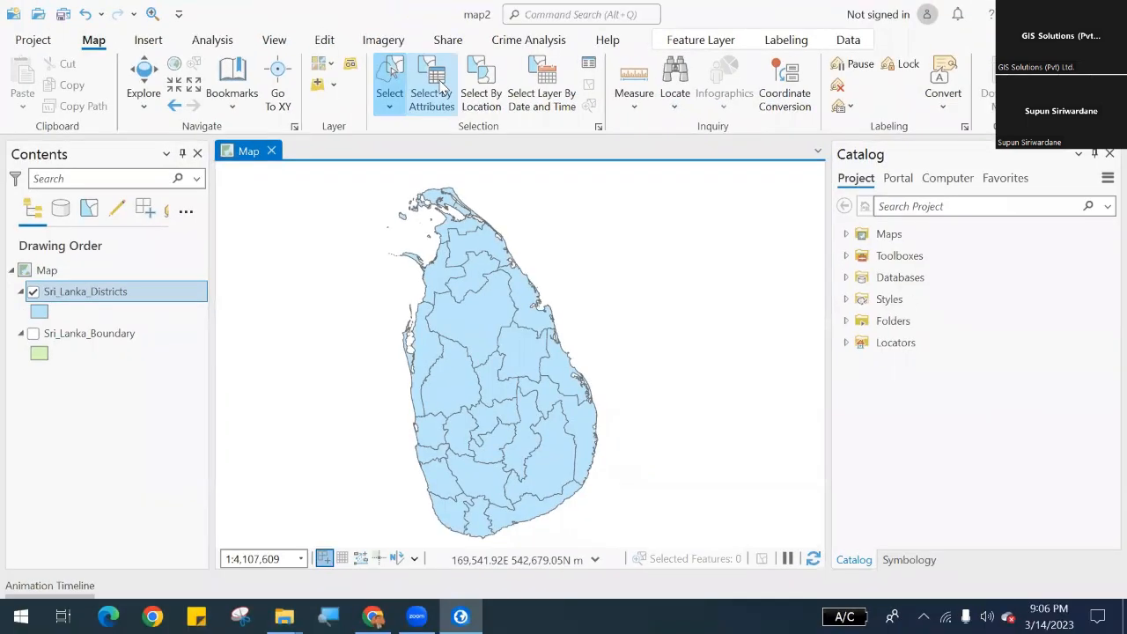
Start Select By Attributes with Sri_Lanka_Districts as the input rows.
click(431, 93)
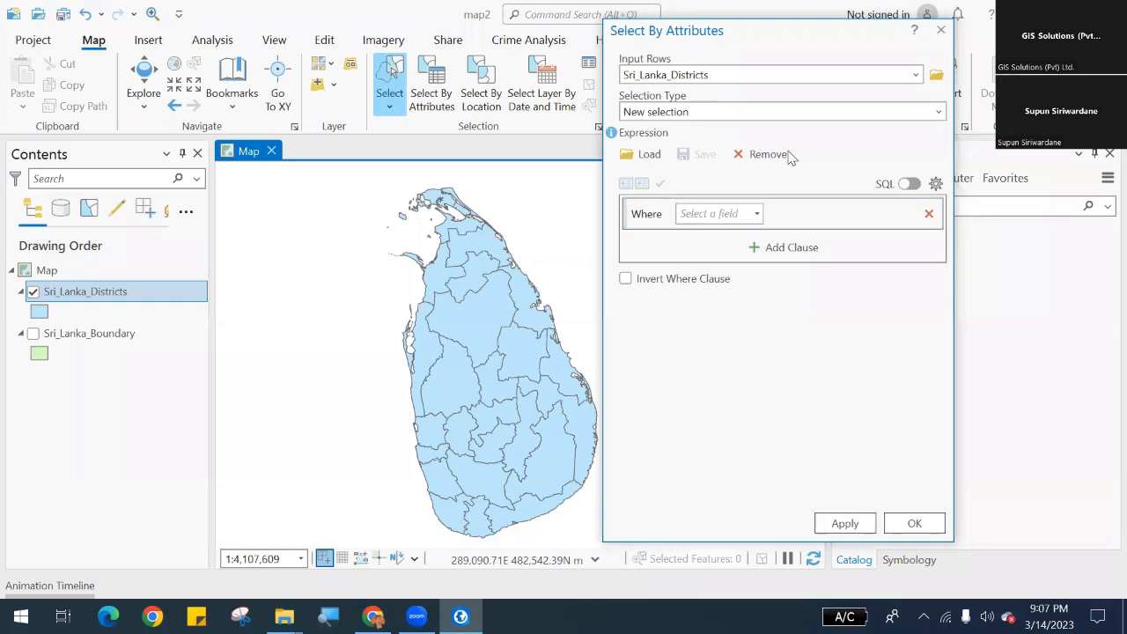
click(911, 77)
click(914, 78)
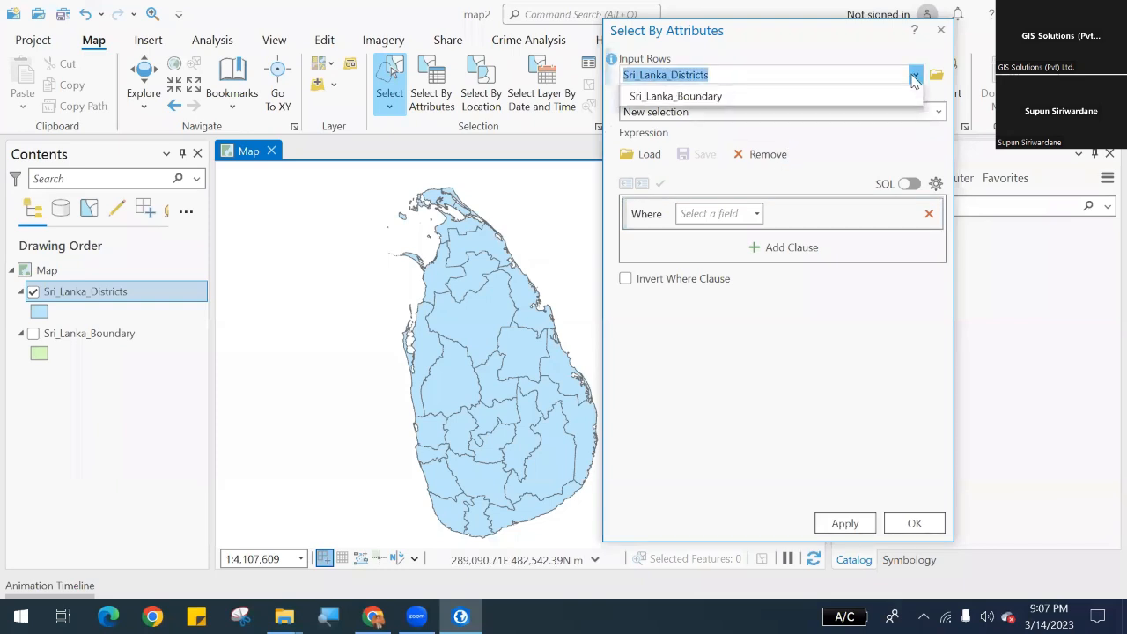
click(913, 77)
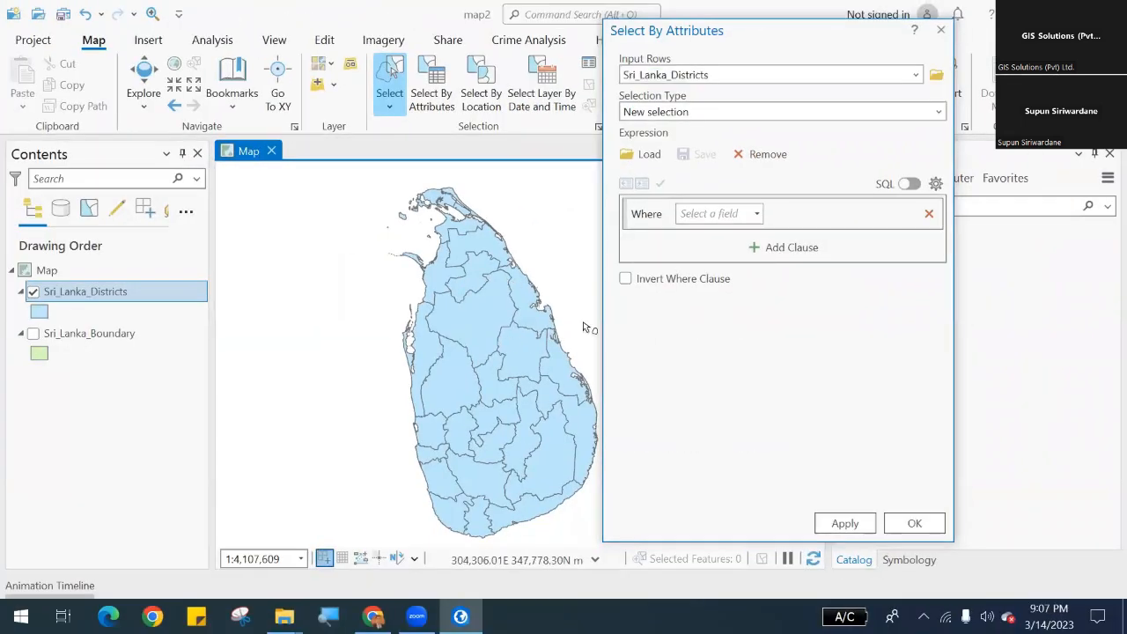
Review the selection type options, keep New selection, and set the first clause's field to PROVINCE_N.
click(940, 112)
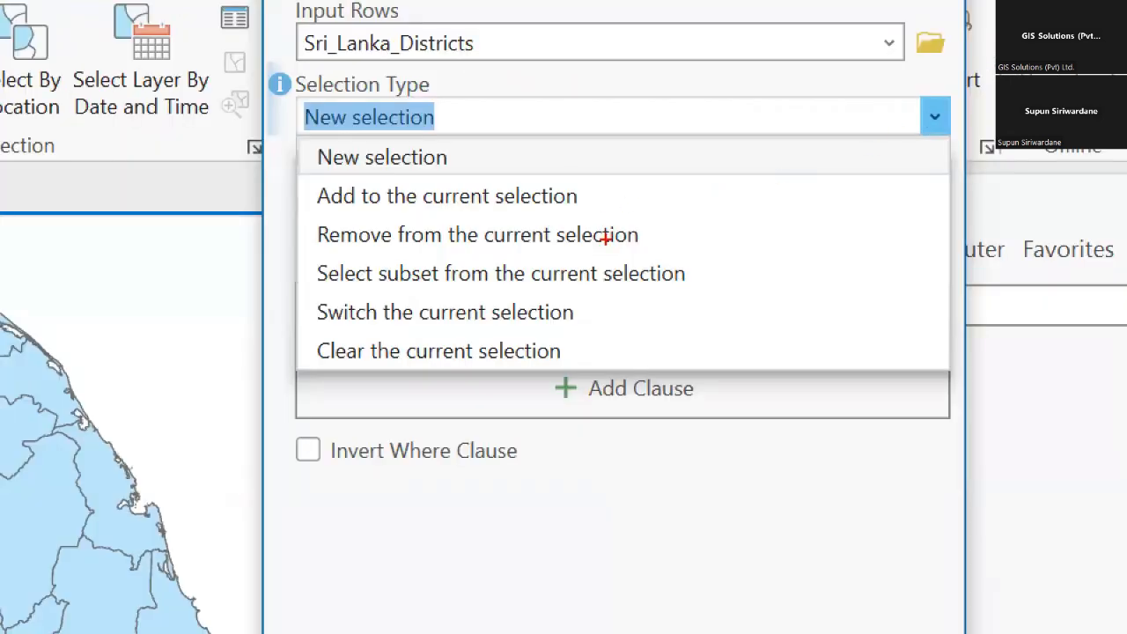
key(Escape)
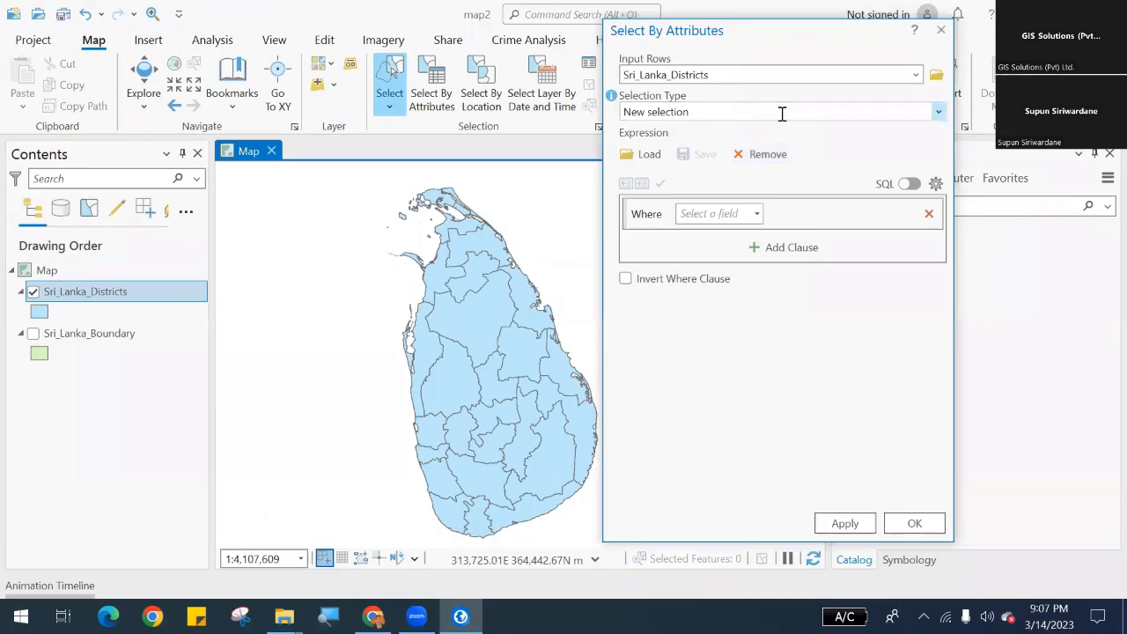
click(781, 113)
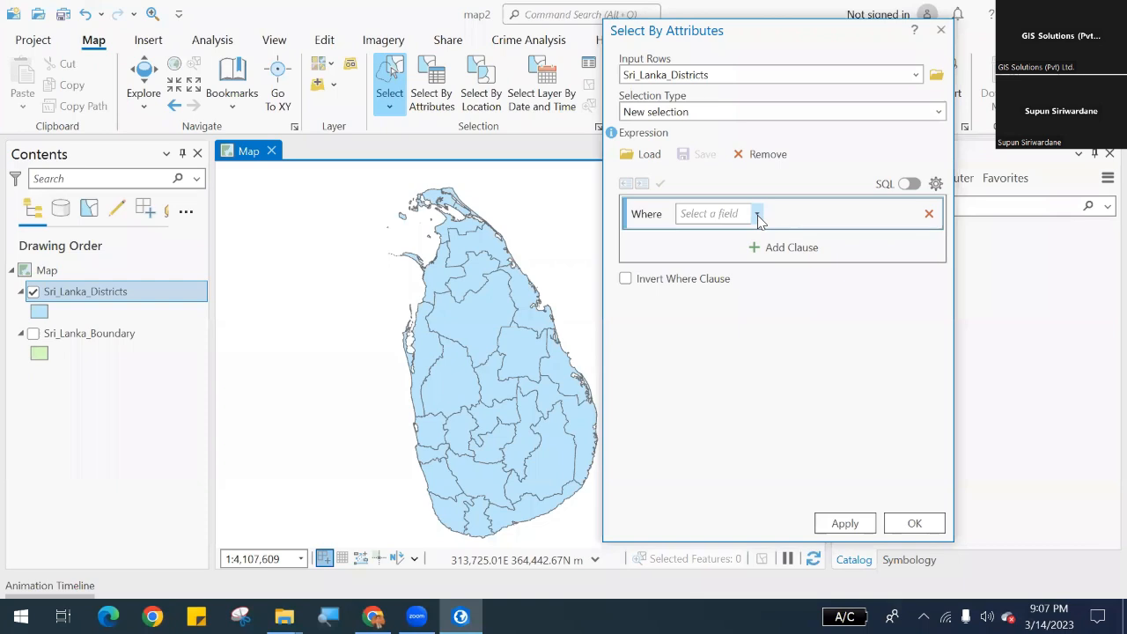
click(758, 215)
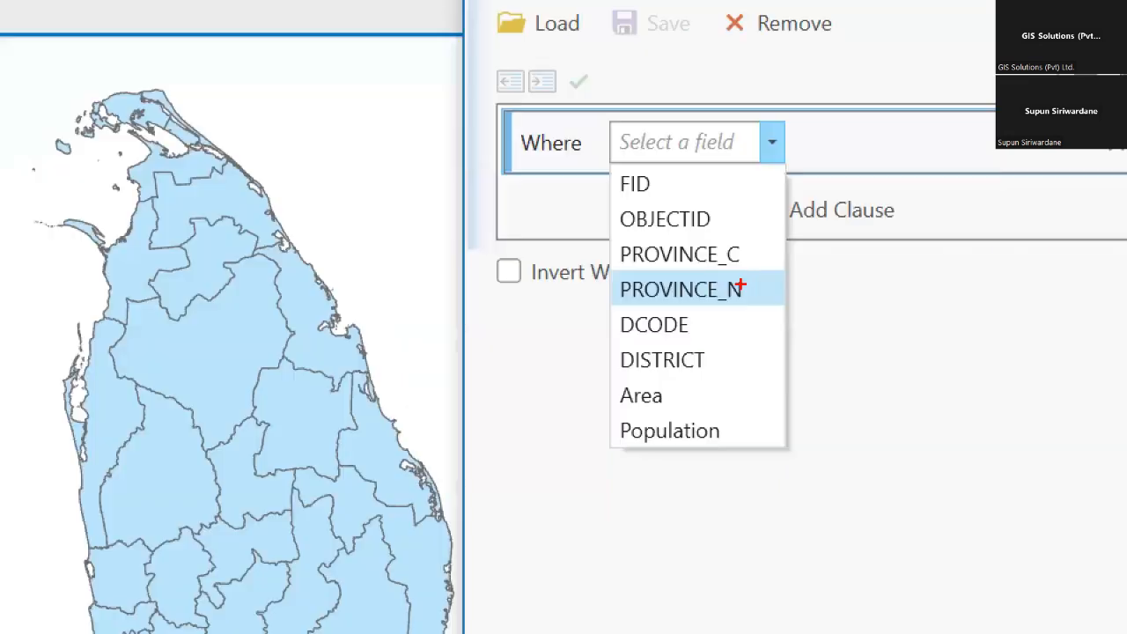
drag(675, 241, 755, 342)
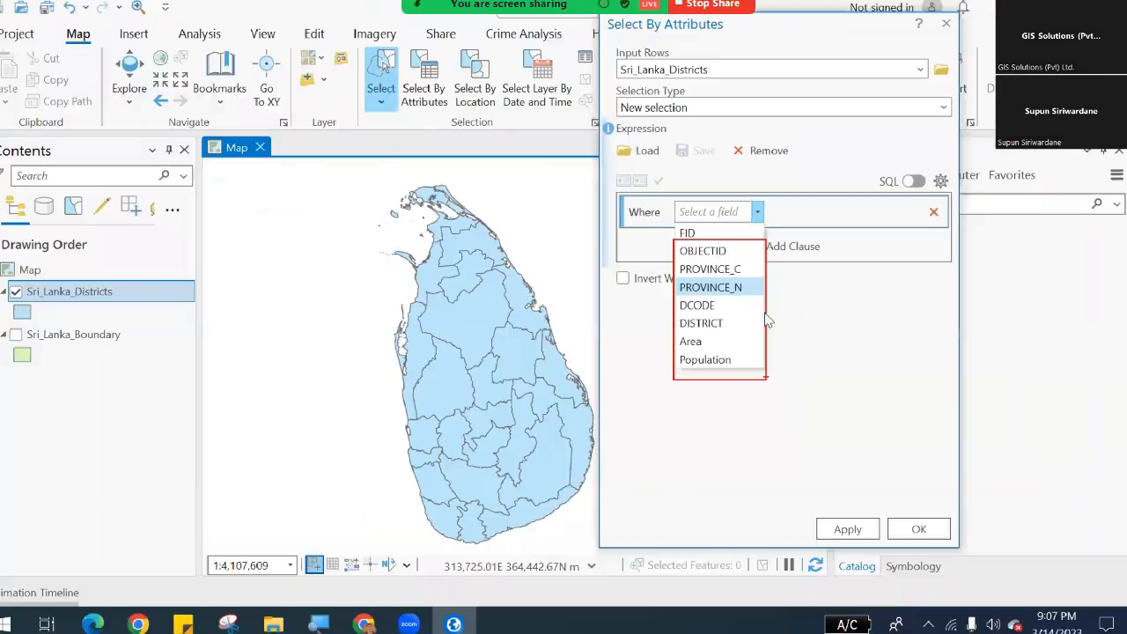
click(771, 142)
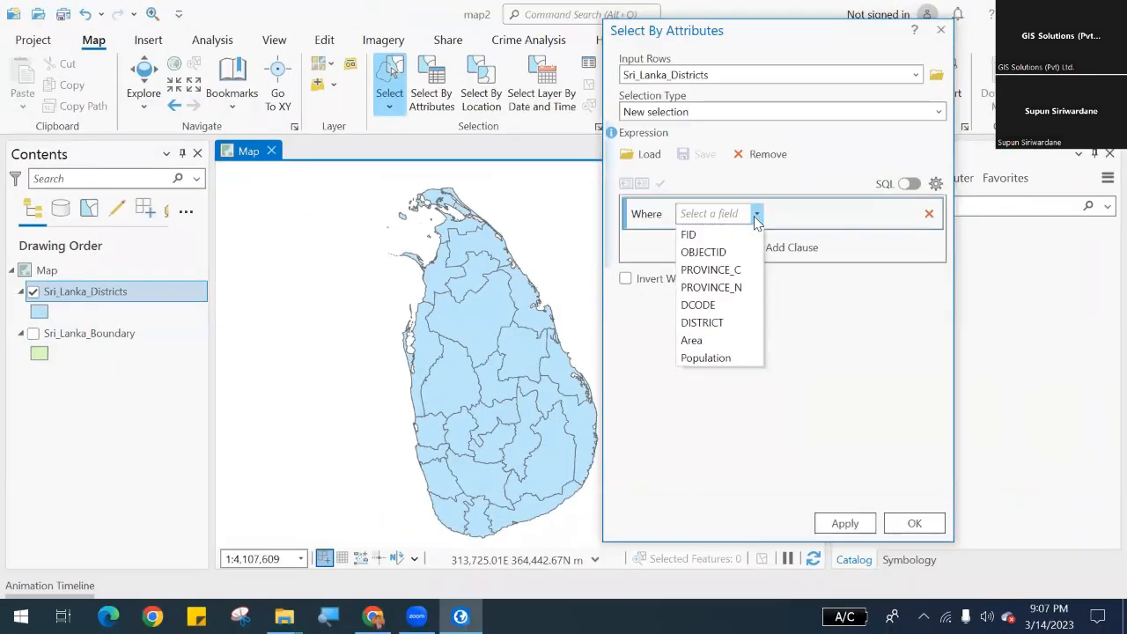
click(745, 289)
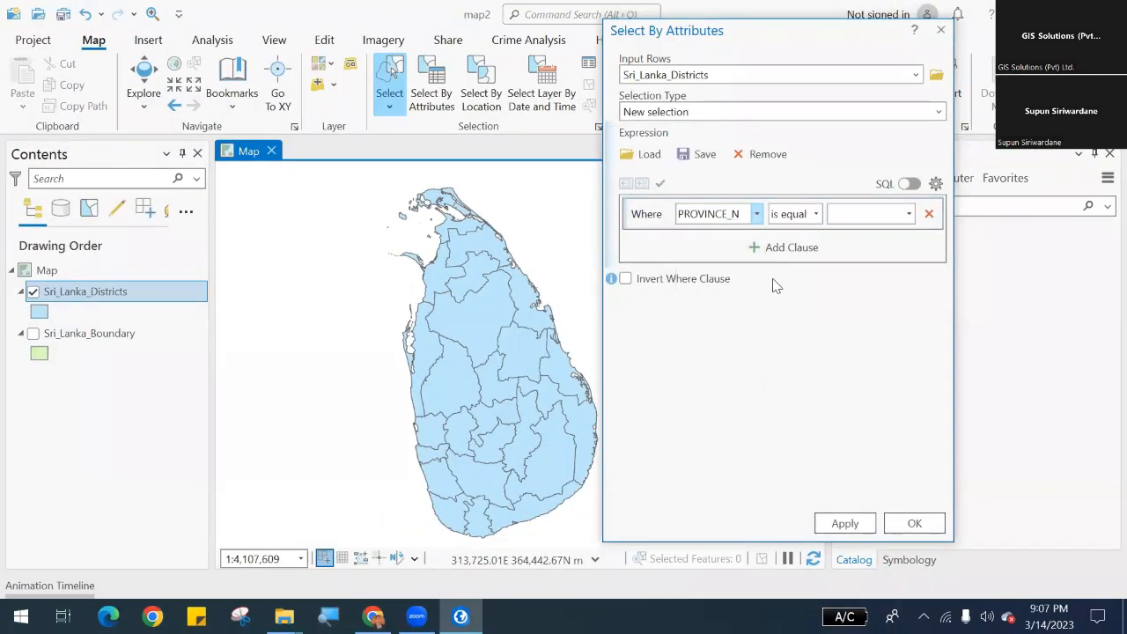
Complete the PROVINCE_N clause as is equal to Central Province and apply the selection to the districts.
click(816, 214)
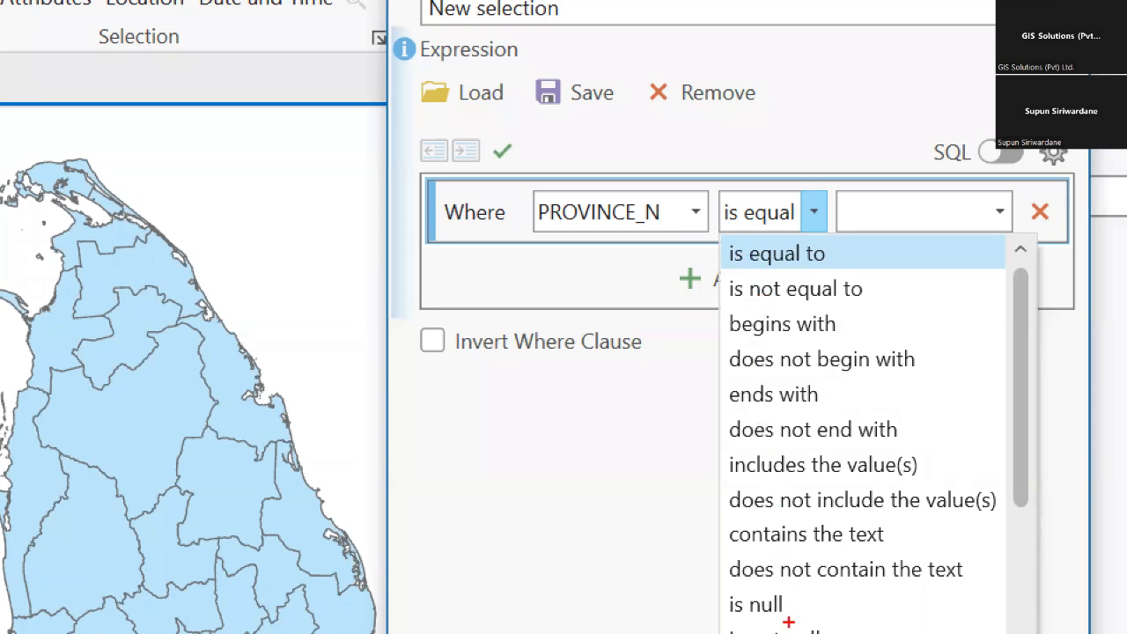
mouse_move(711, 228)
mouse_down()
mouse_move(855, 274)
mouse_move(829, 273)
mouse_up()
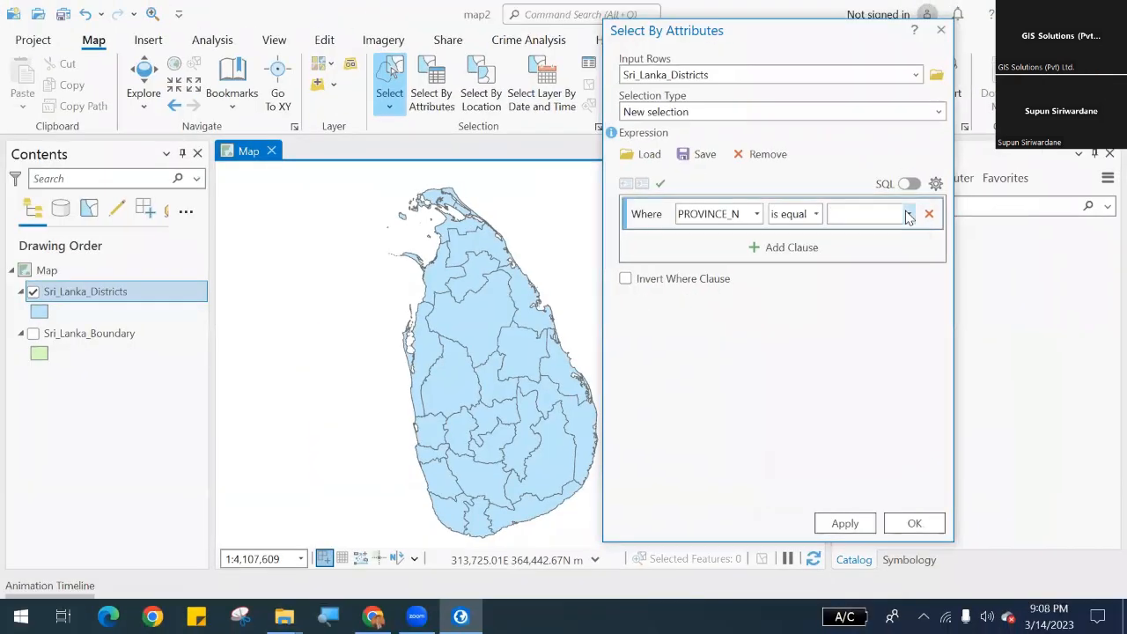
click(999, 211)
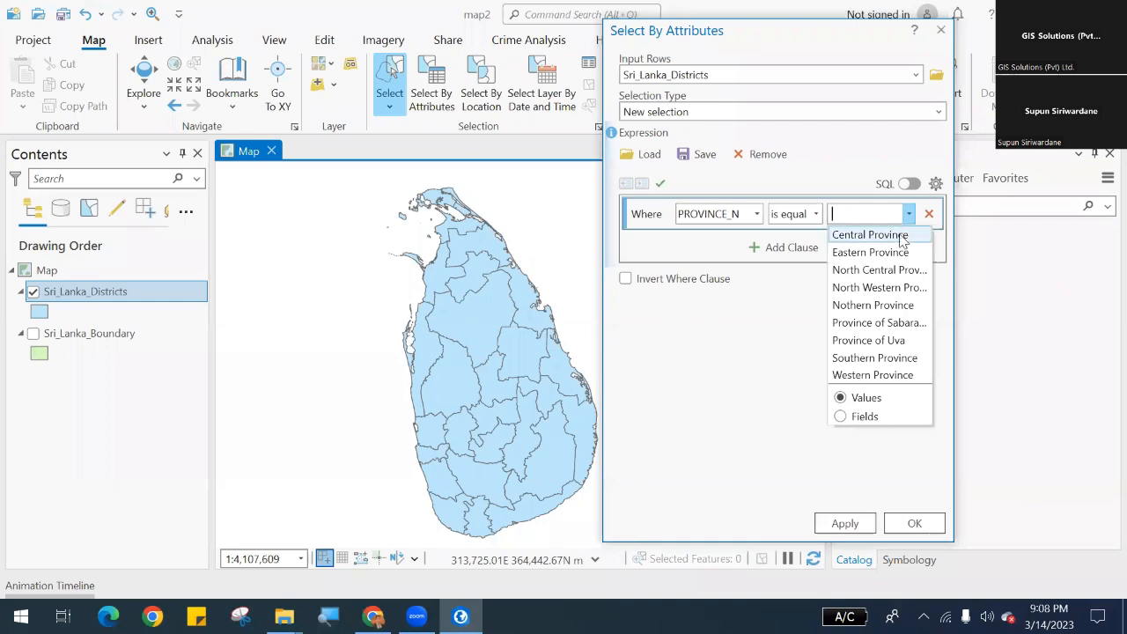
click(900, 236)
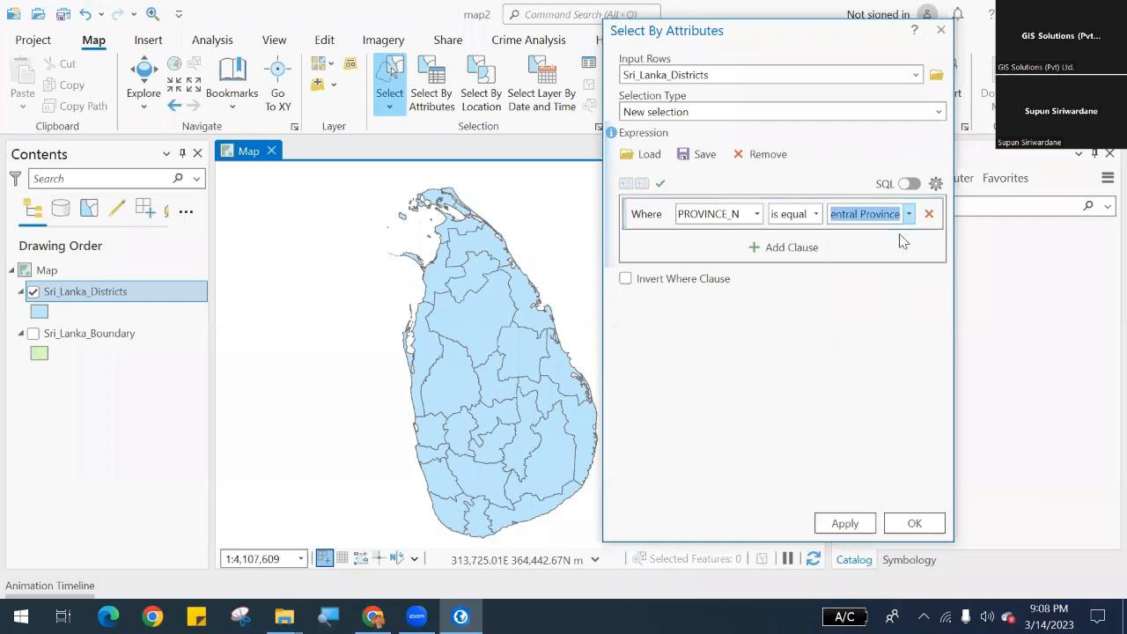
click(839, 525)
click(841, 525)
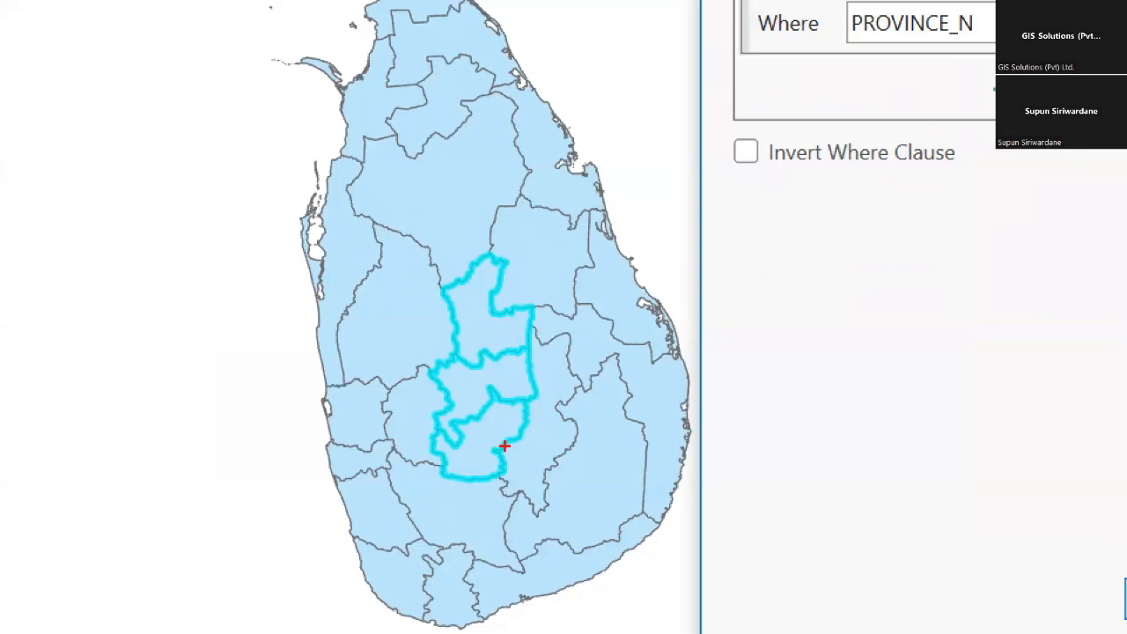
drag(373, 234, 569, 511)
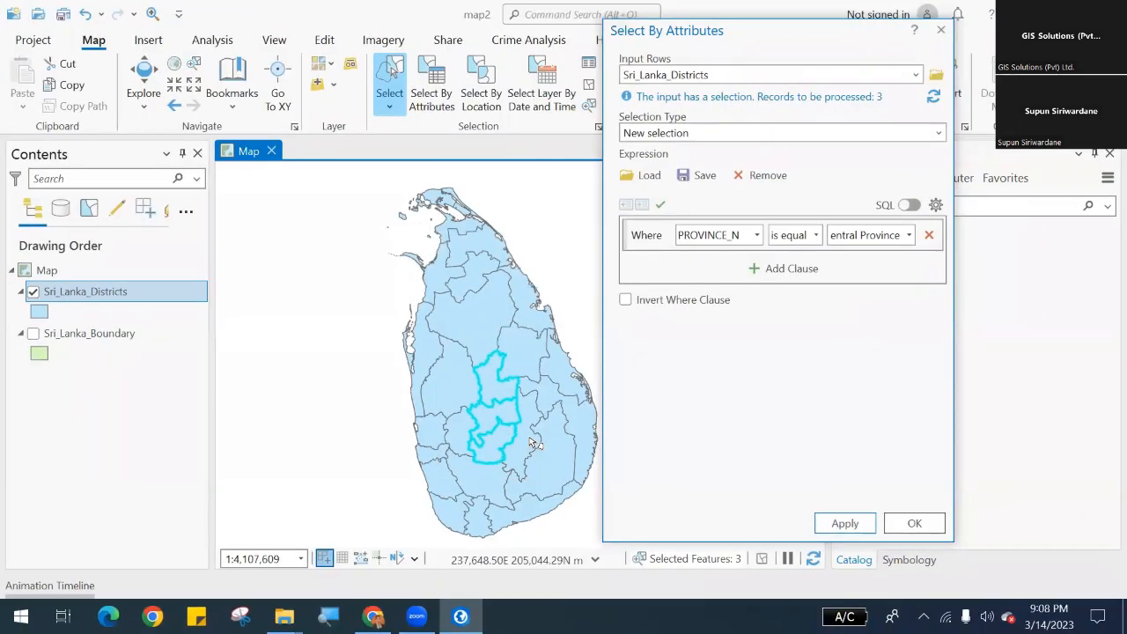
Open the Sri_Lanka_Districts attribute table, show only the selected records to examine them, and close the table.
scroll(563, 447, up, 4)
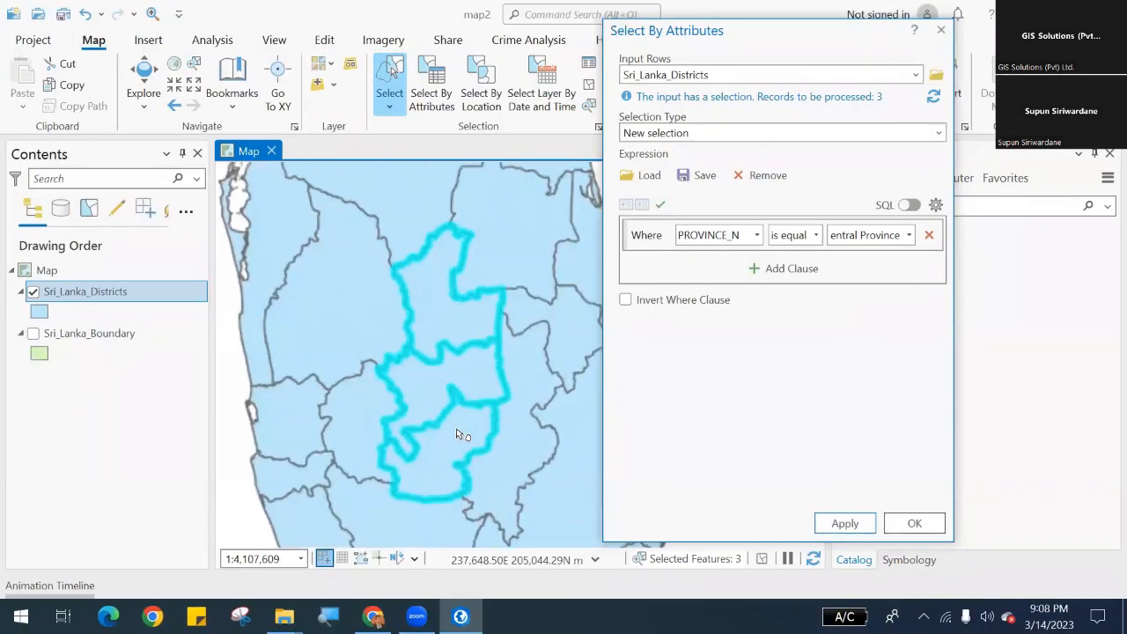
right_click(118, 291)
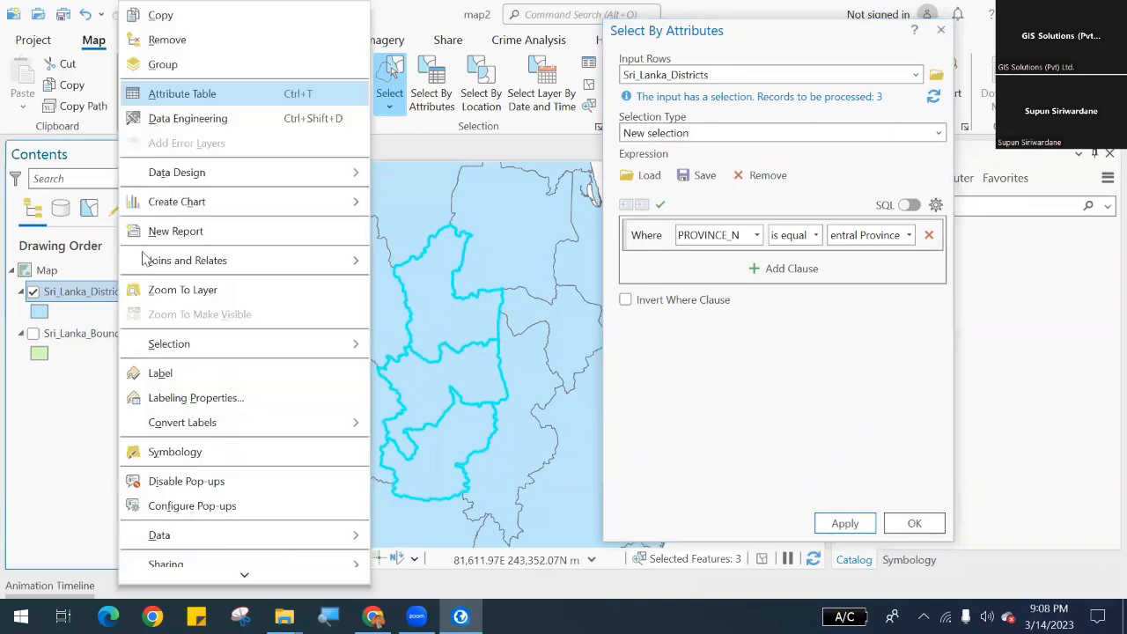
click(182, 93)
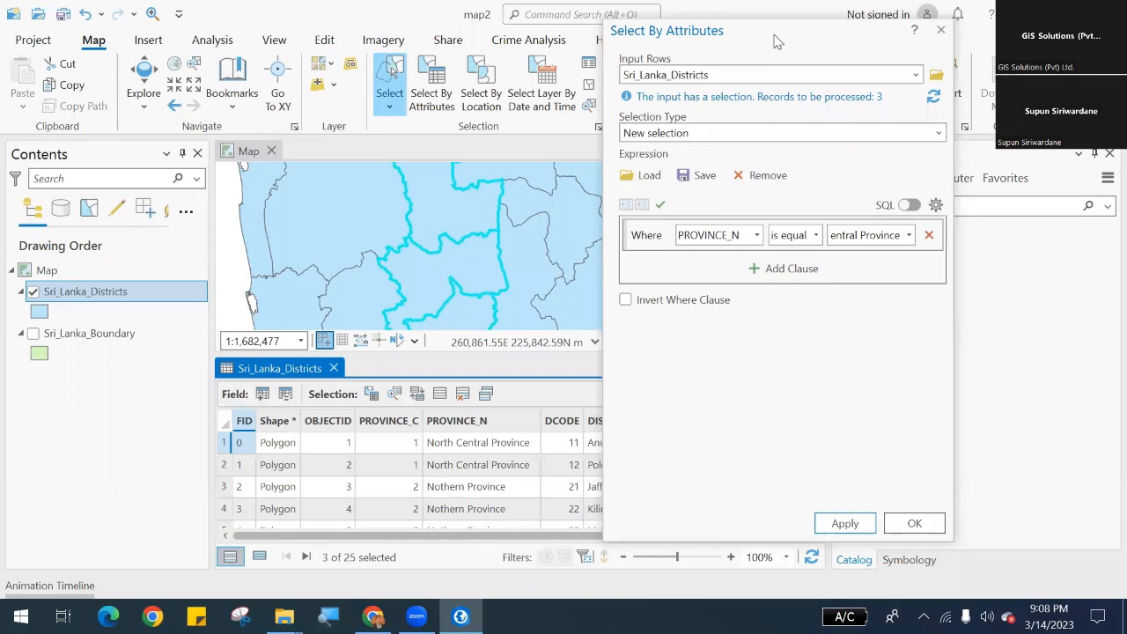
drag(800, 42, 948, 41)
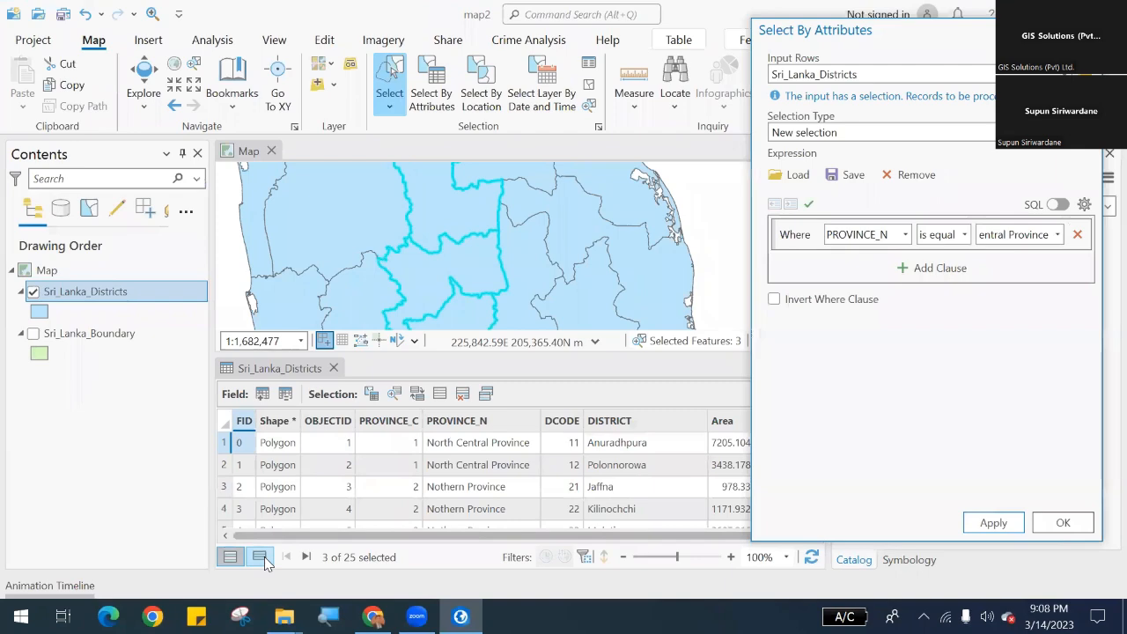
click(261, 553)
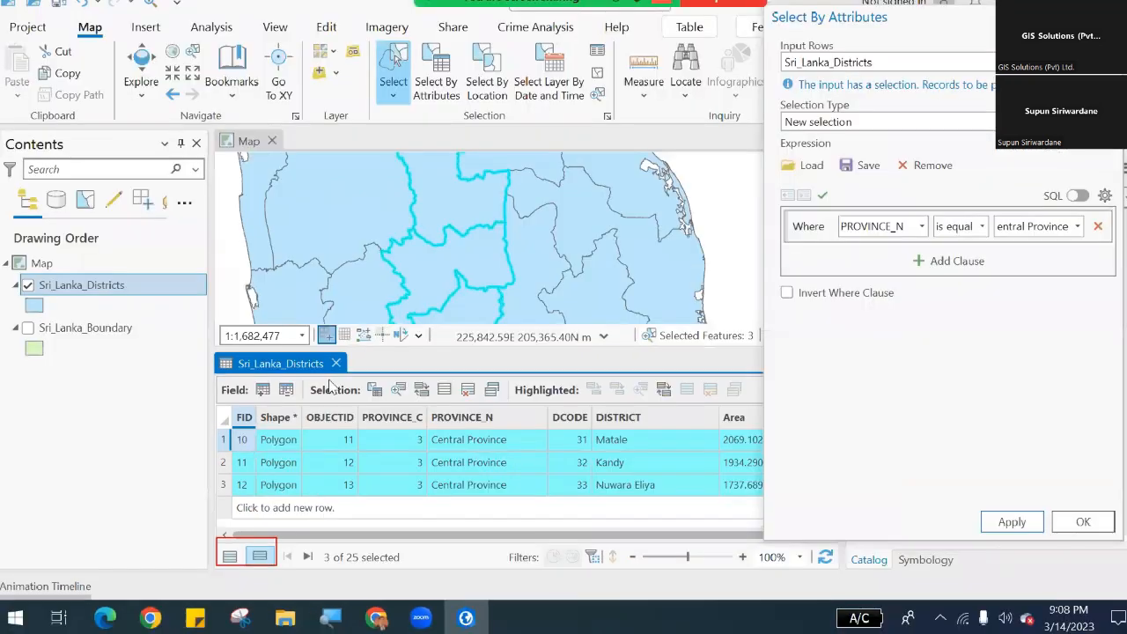
click(336, 363)
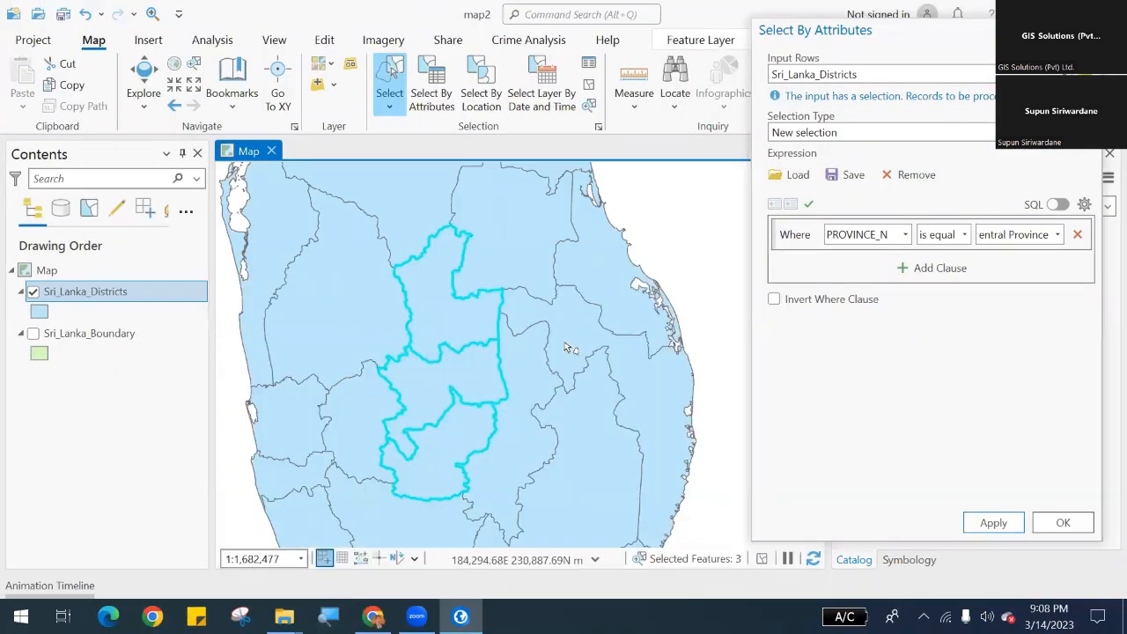
Show the Central Province expression as SQL to read the query, and return to the clause builder.
drag(889, 34, 796, 75)
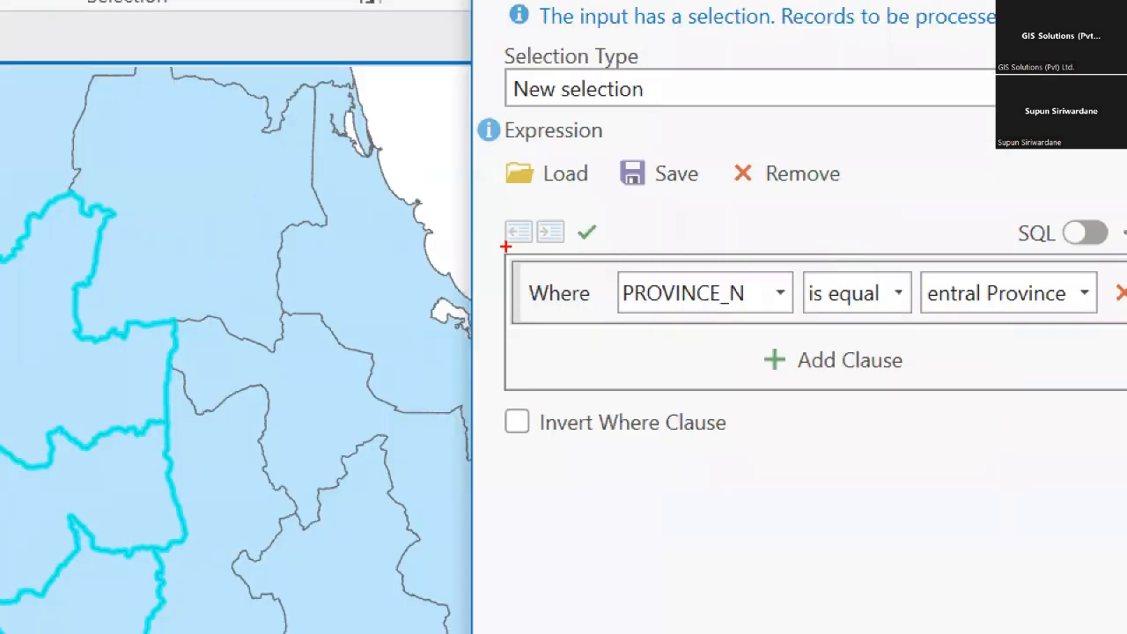
mouse_move(506, 247)
mouse_down()
mouse_move(1100, 320)
mouse_move(1107, 332)
mouse_up()
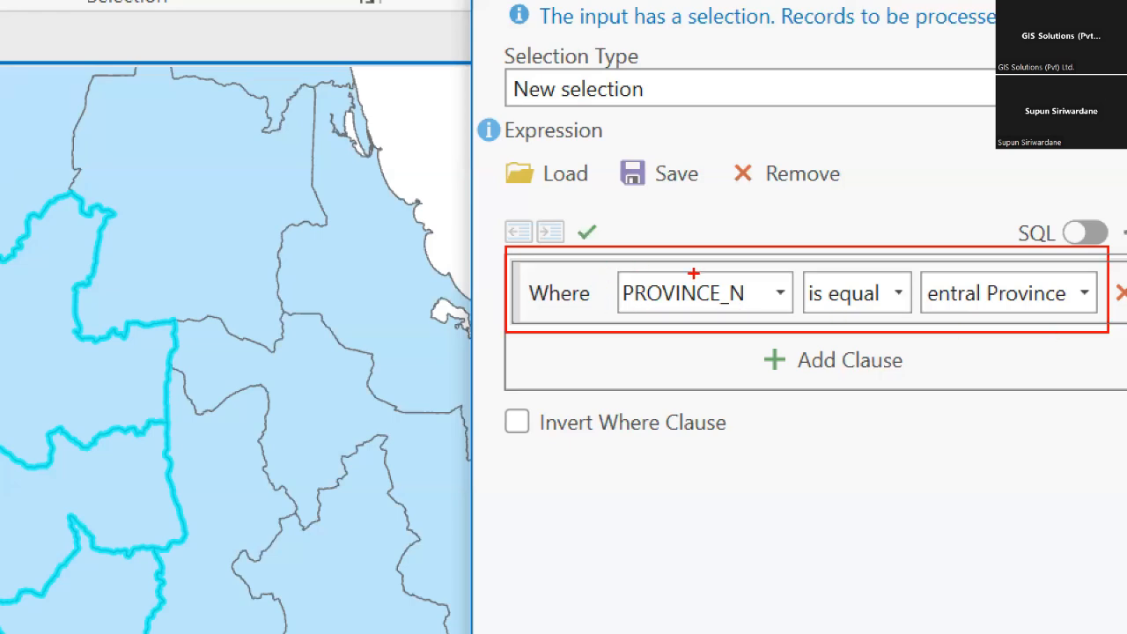
key(Escape)
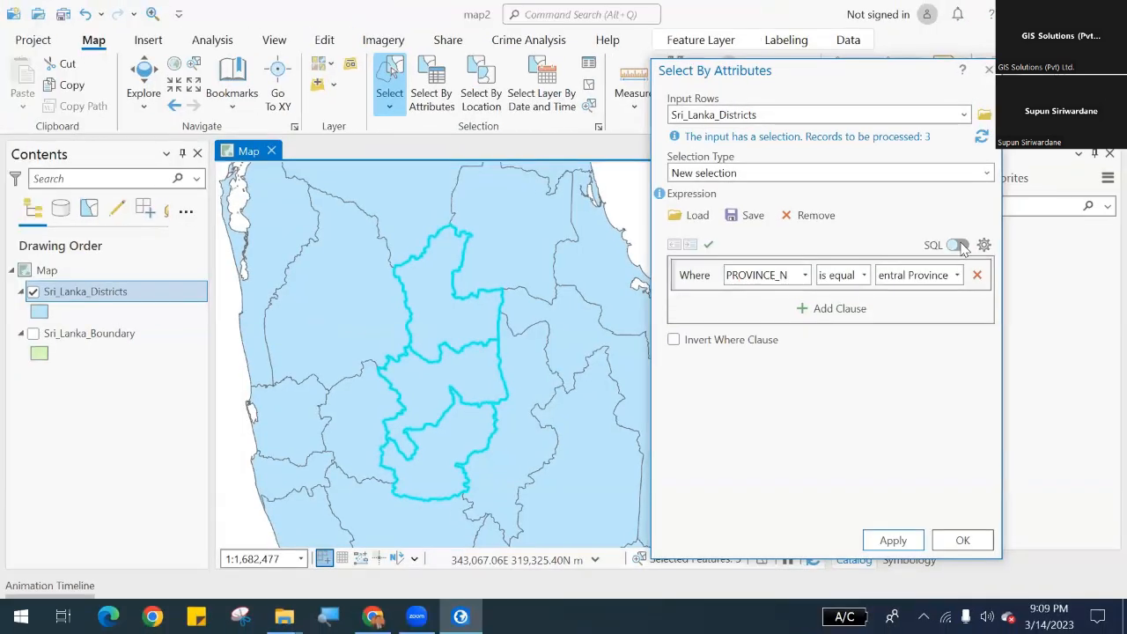
click(959, 245)
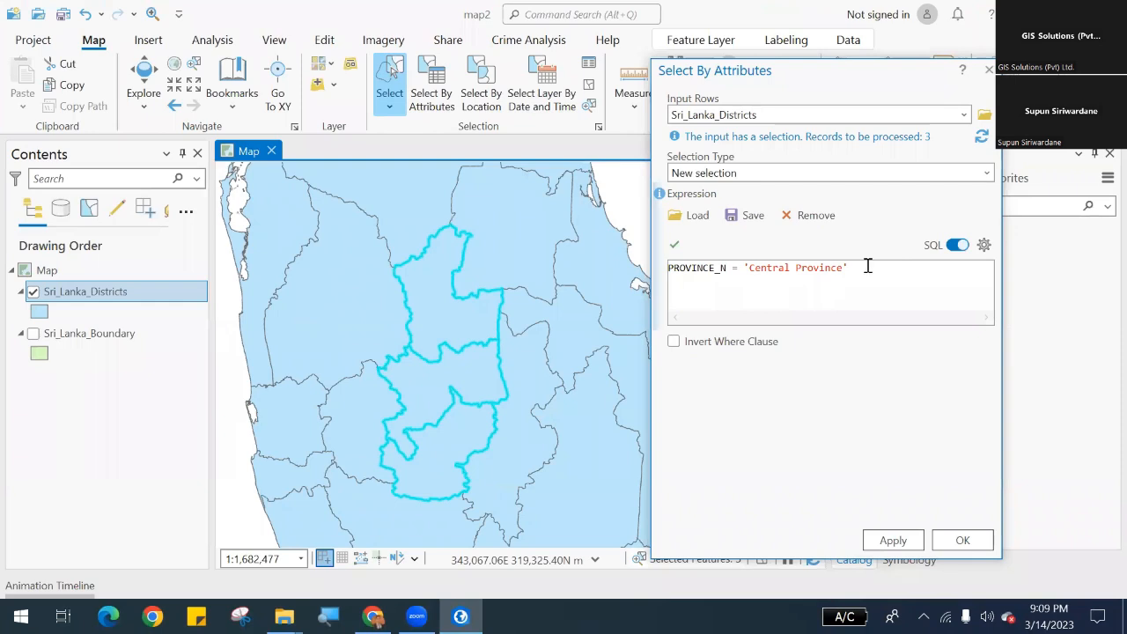
key(ctrl+1)
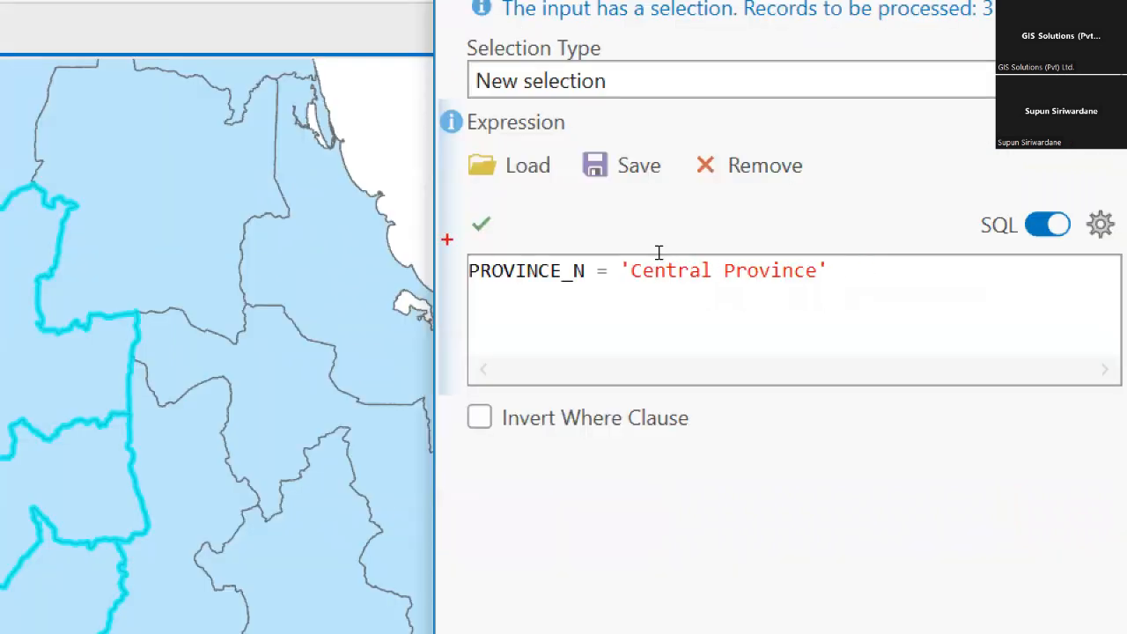
mouse_move(446, 239)
mouse_down()
mouse_move(581, 279)
mouse_move(845, 298)
mouse_up()
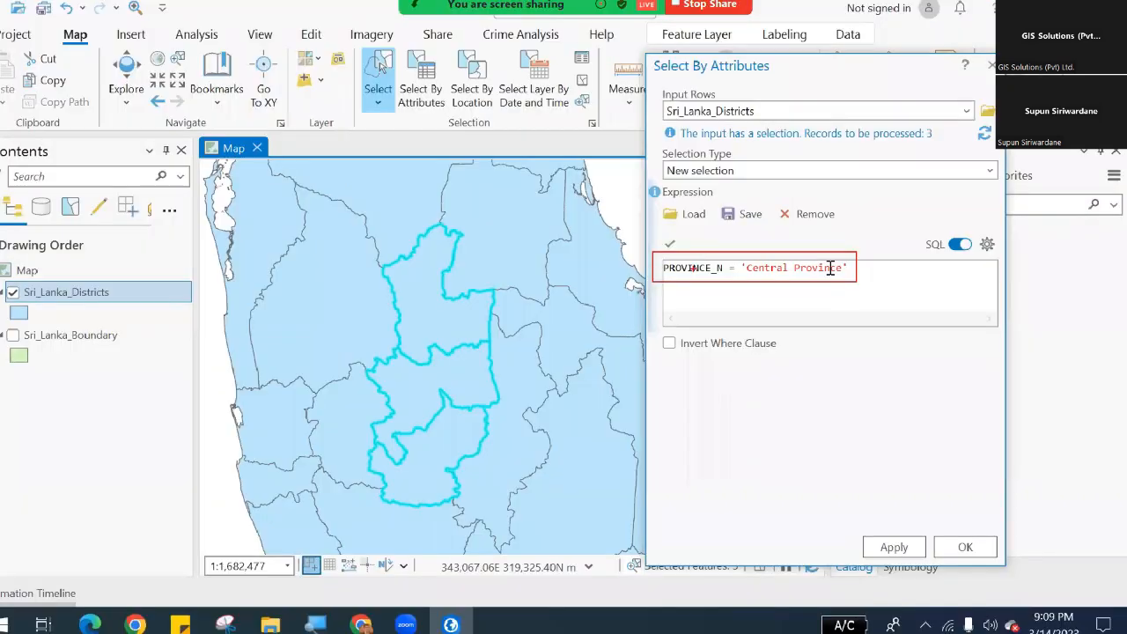
click(1047, 226)
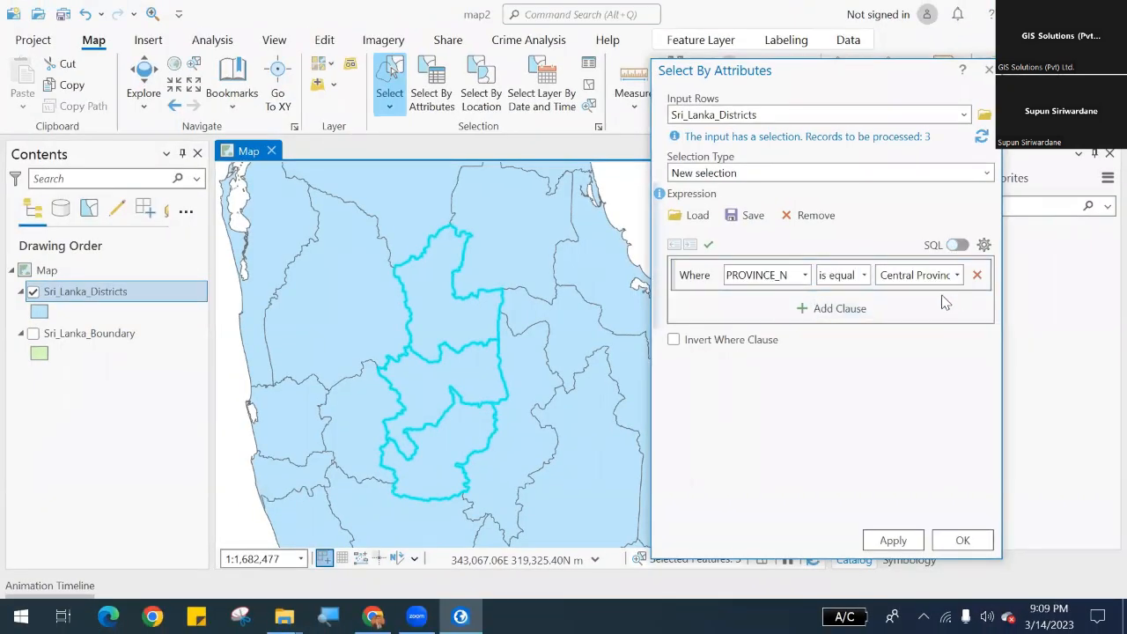
Add a second clause, And PROVINCE_N is equal to Eastern Province, apply it, and check the selection on the map.
click(825, 307)
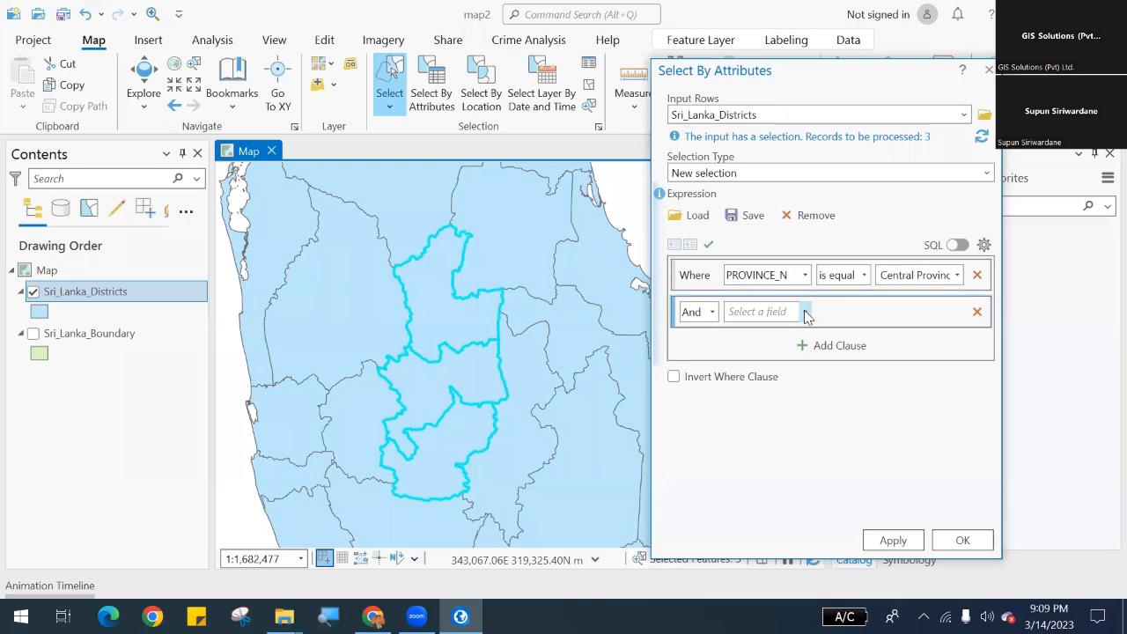
click(804, 313)
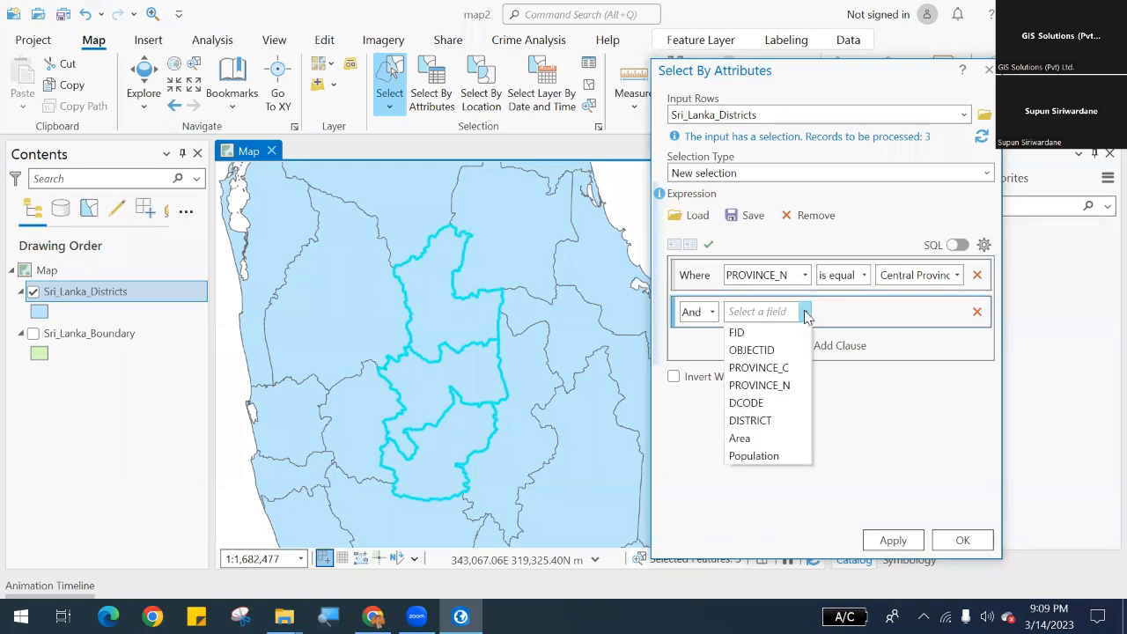
click(795, 384)
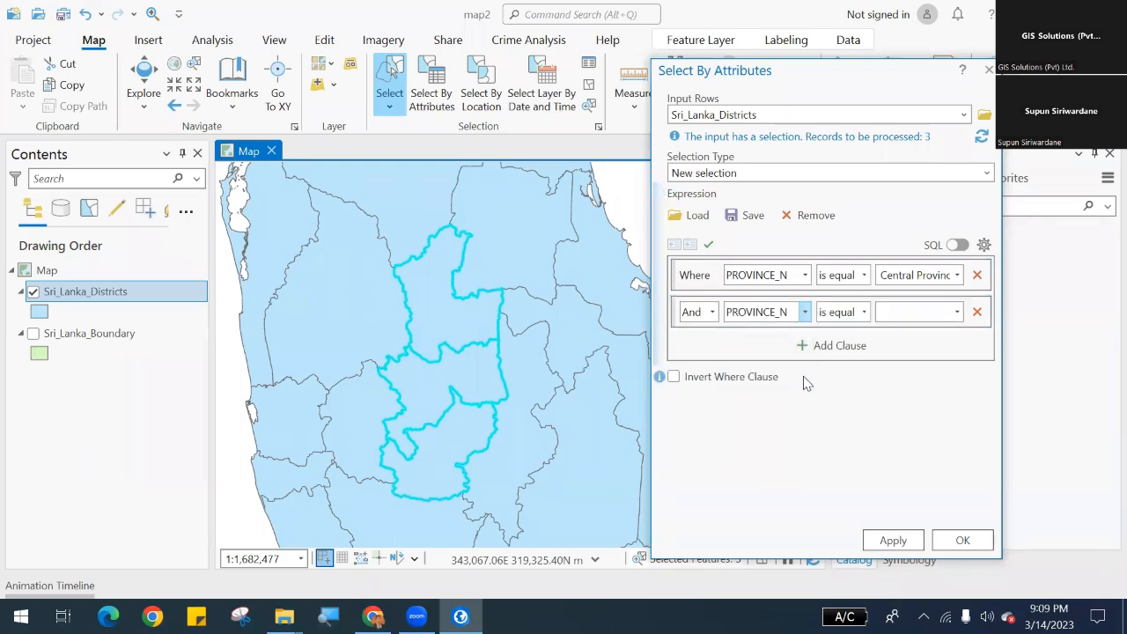
click(957, 312)
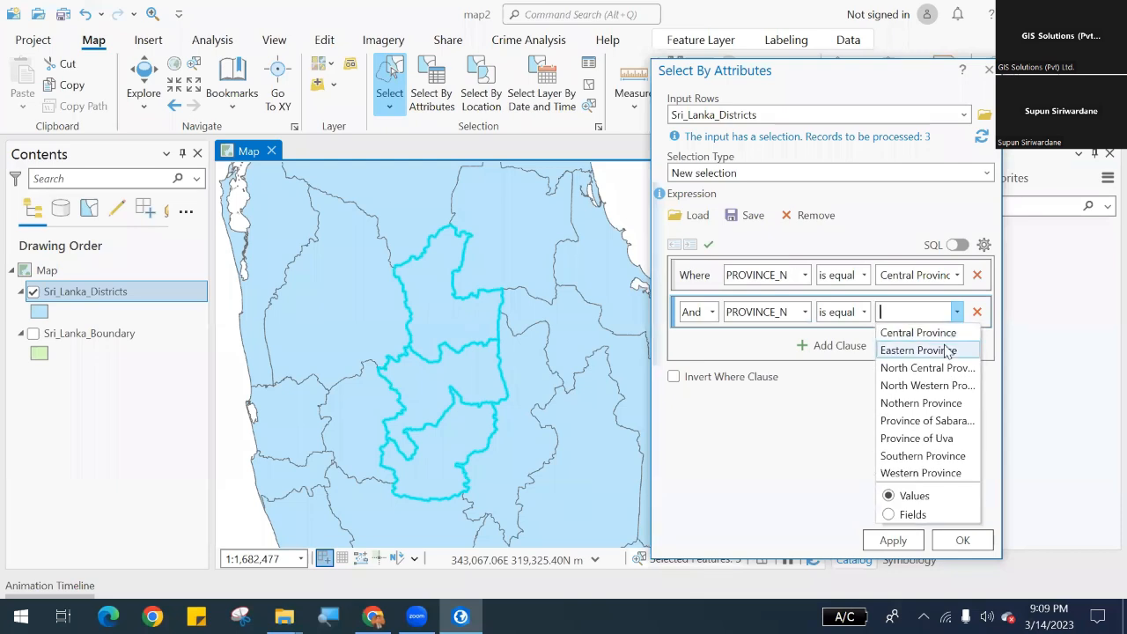
click(942, 350)
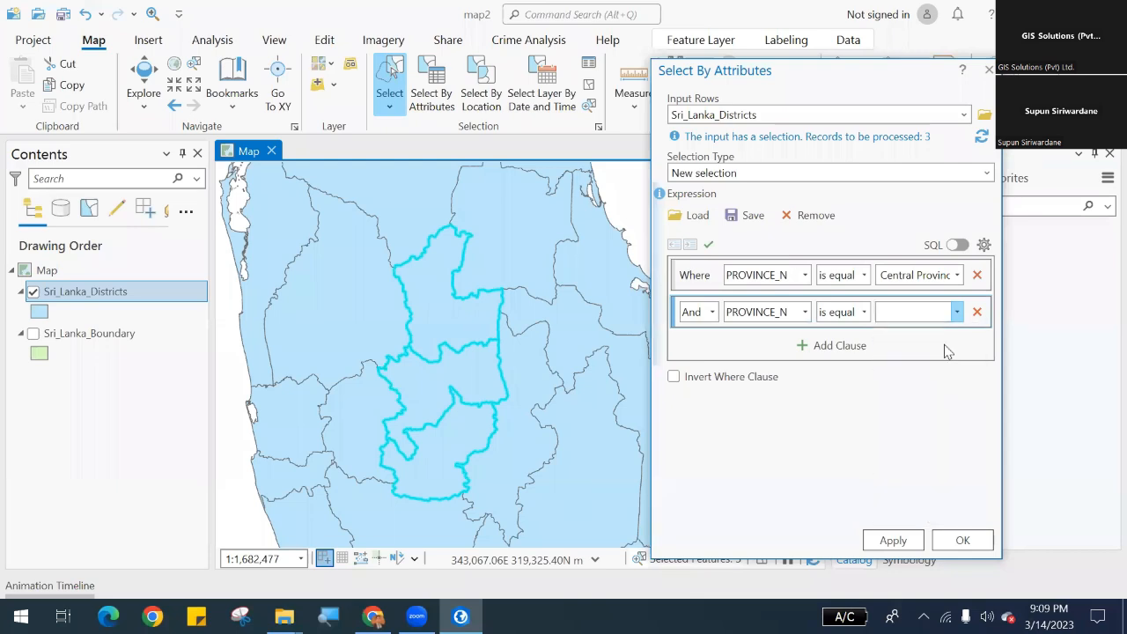
click(893, 540)
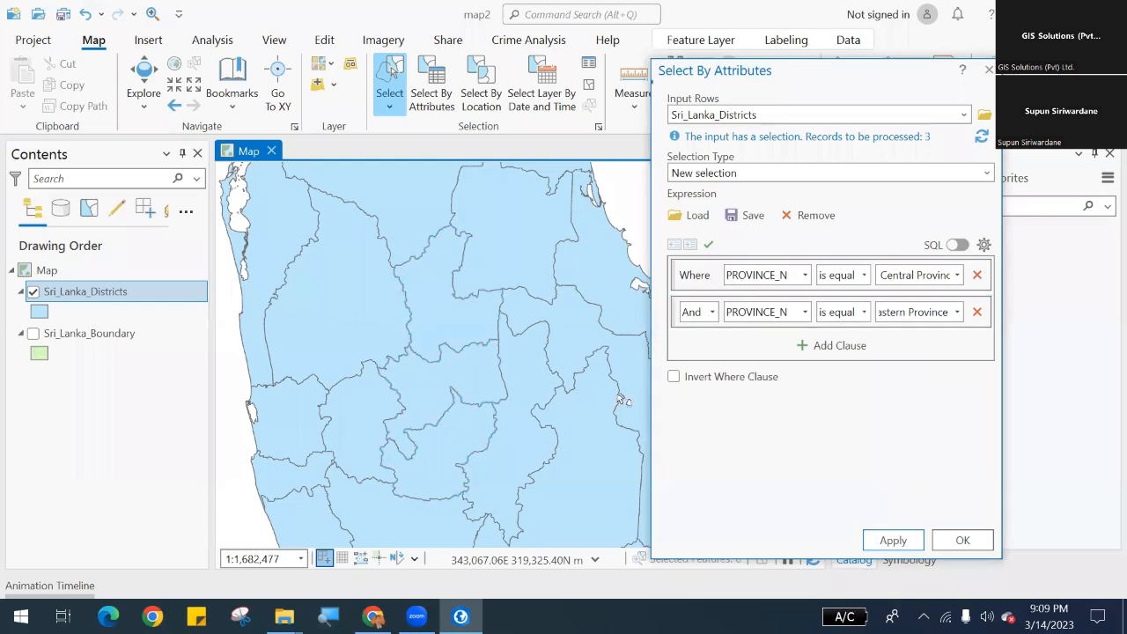
scroll(458, 342, down, 1)
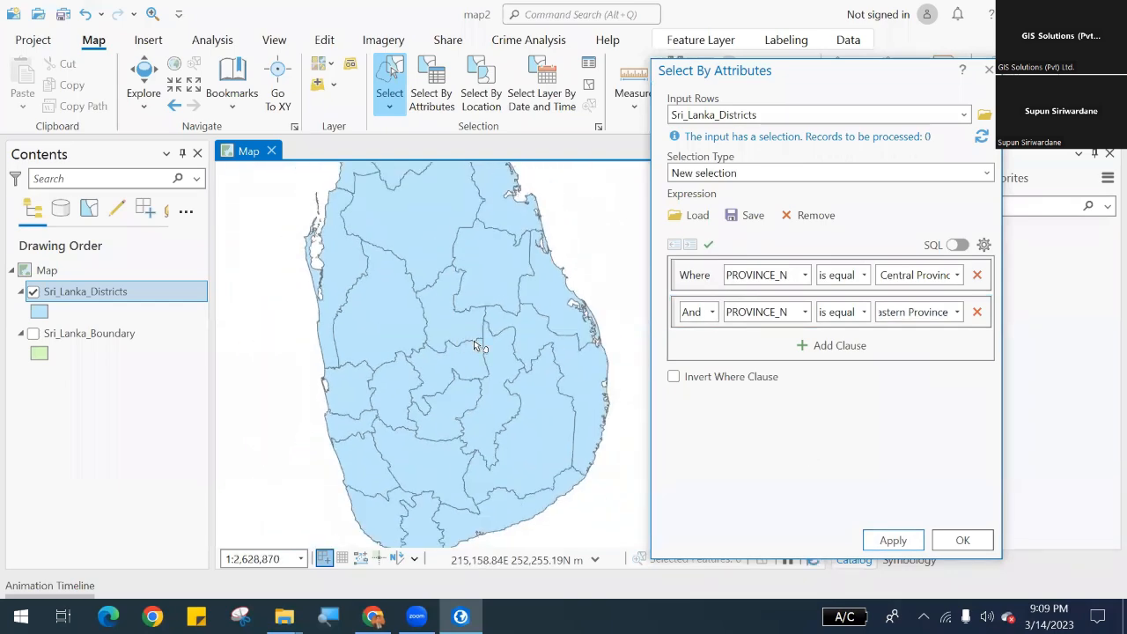
scroll(477, 345, up, 1)
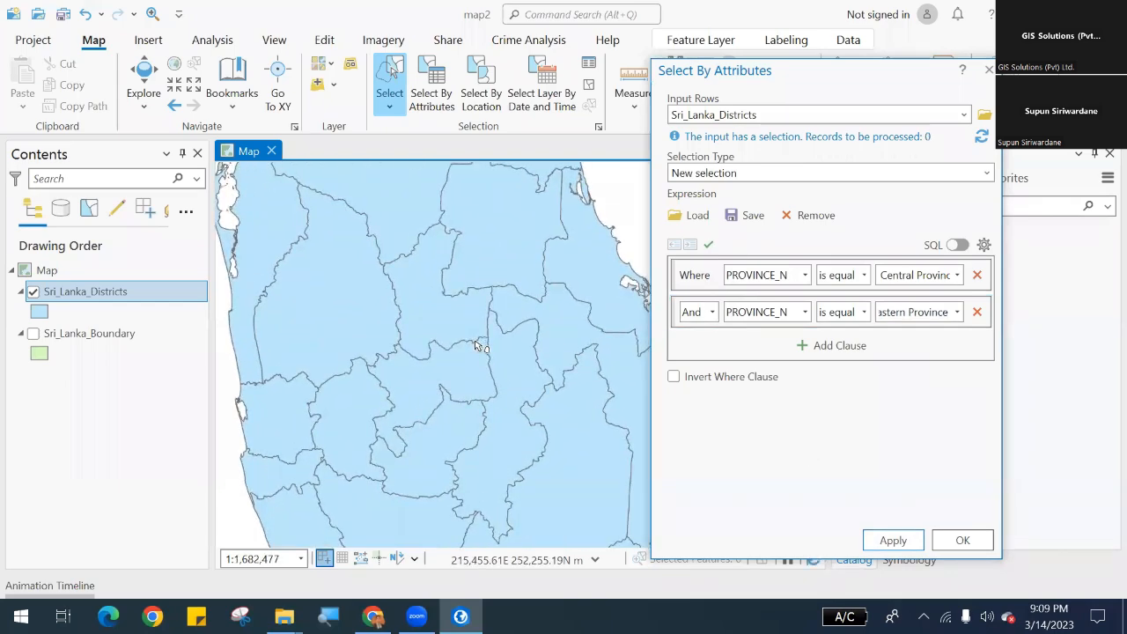
key(ctrl+1)
click(713, 327)
mouse_move(619, 261)
mouse_down()
mouse_move(666, 273)
mouse_move(747, 323)
mouse_move(733, 333)
mouse_up()
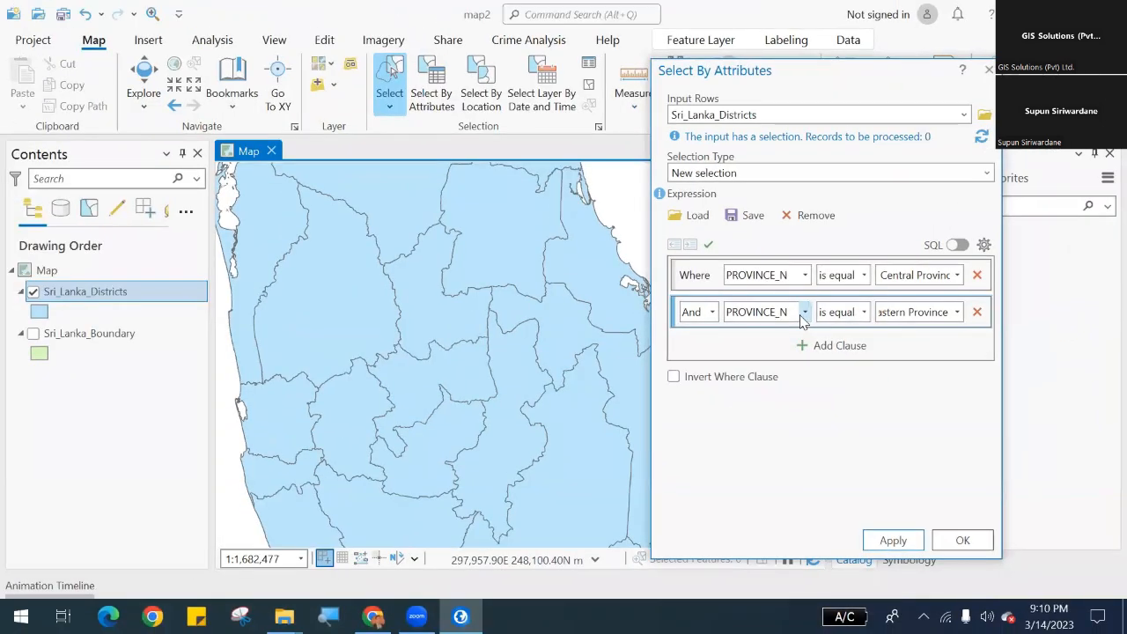
Change the second clause to And DISTRICT is equal to Kandy and apply the selection.
click(720, 329)
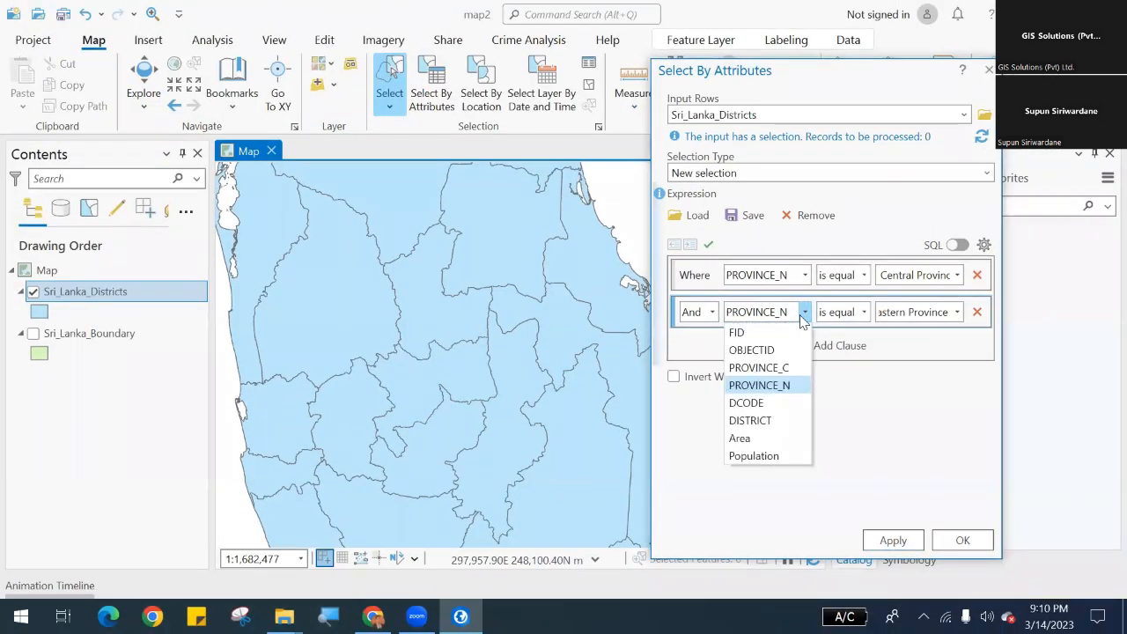
click(787, 420)
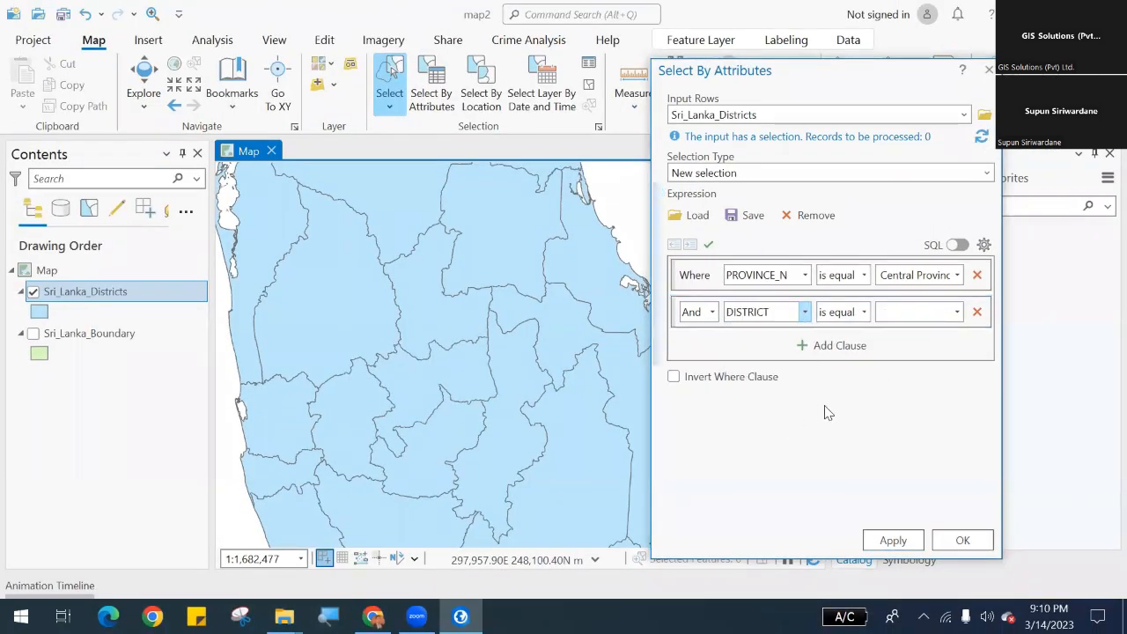
click(956, 313)
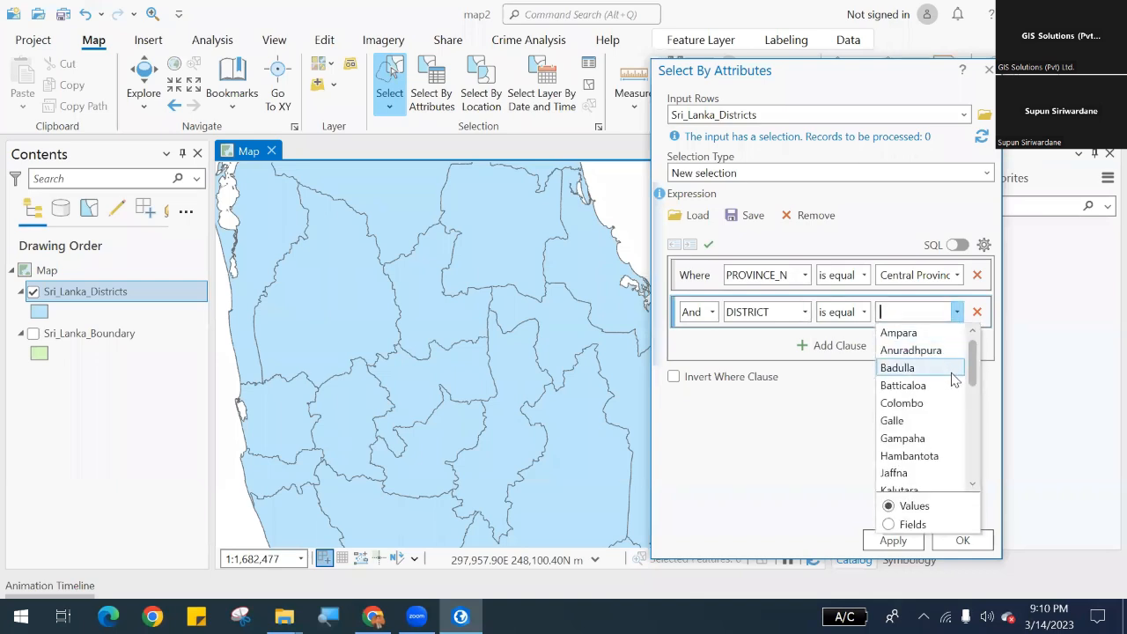
scroll(951, 405, down, 1)
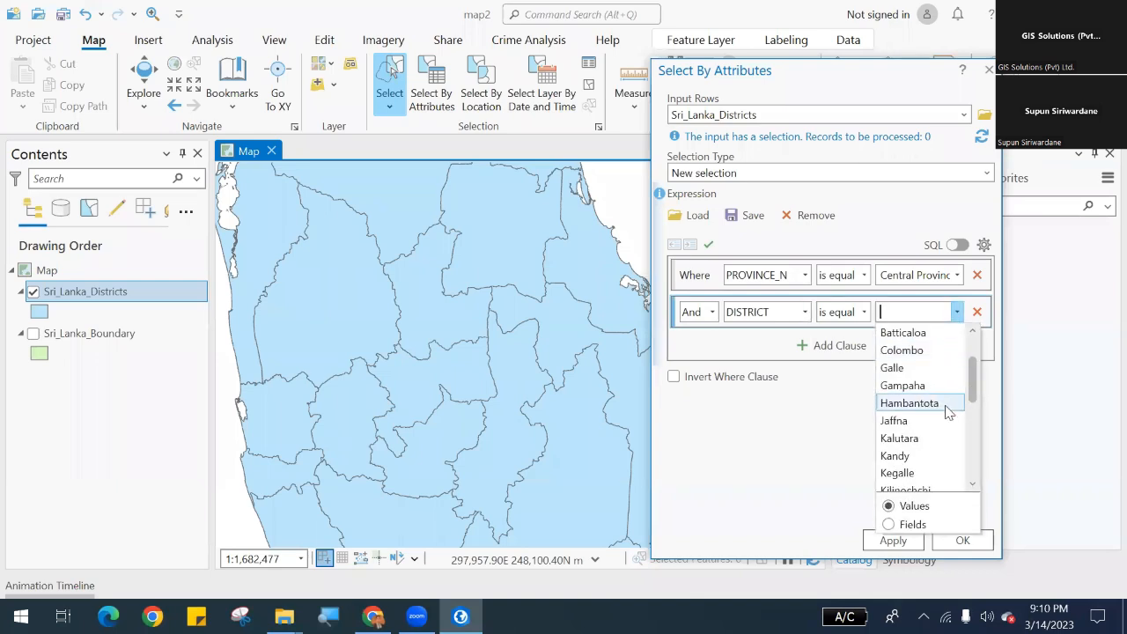
click(931, 456)
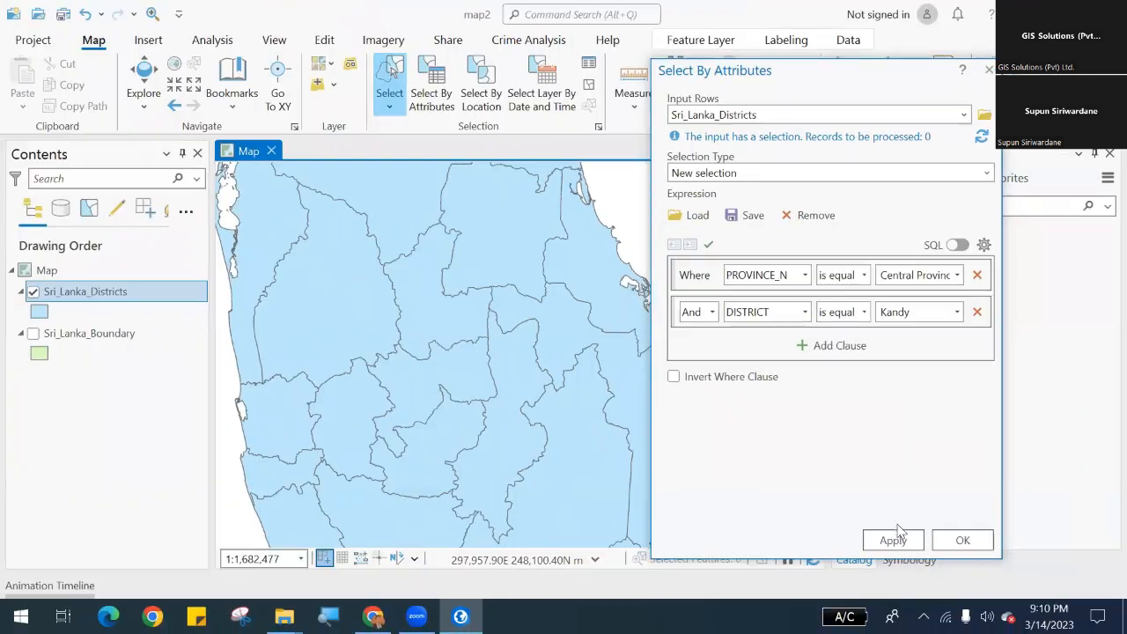
click(891, 540)
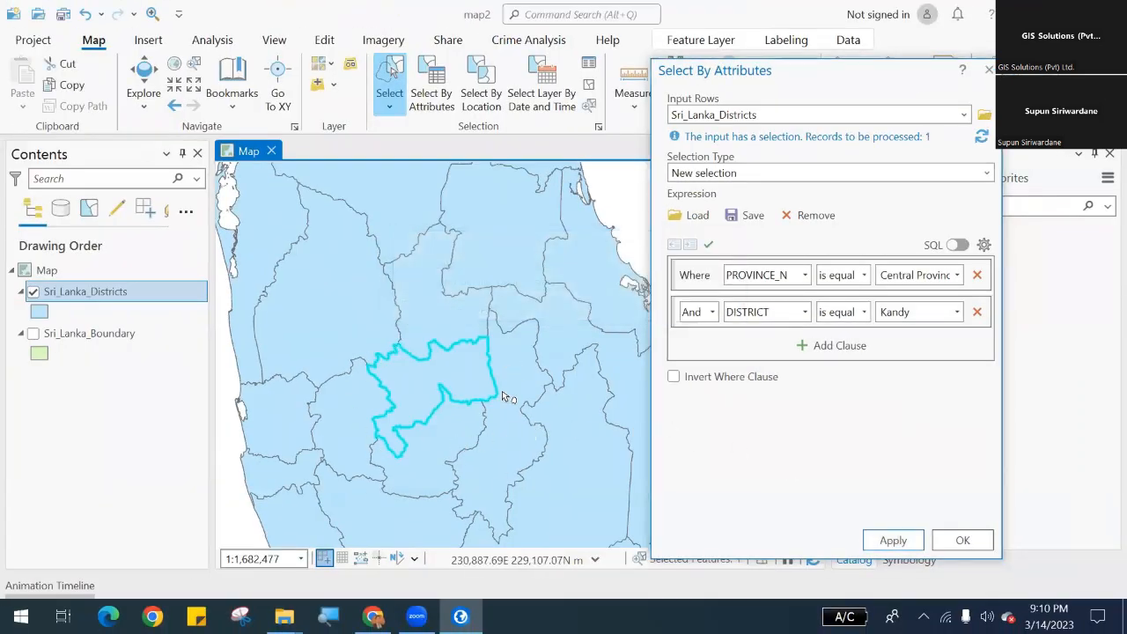
Change the second clause to Or PROVINCE_N is equal to Eastern Province, apply it, and check the selected districts on the map.
click(713, 314)
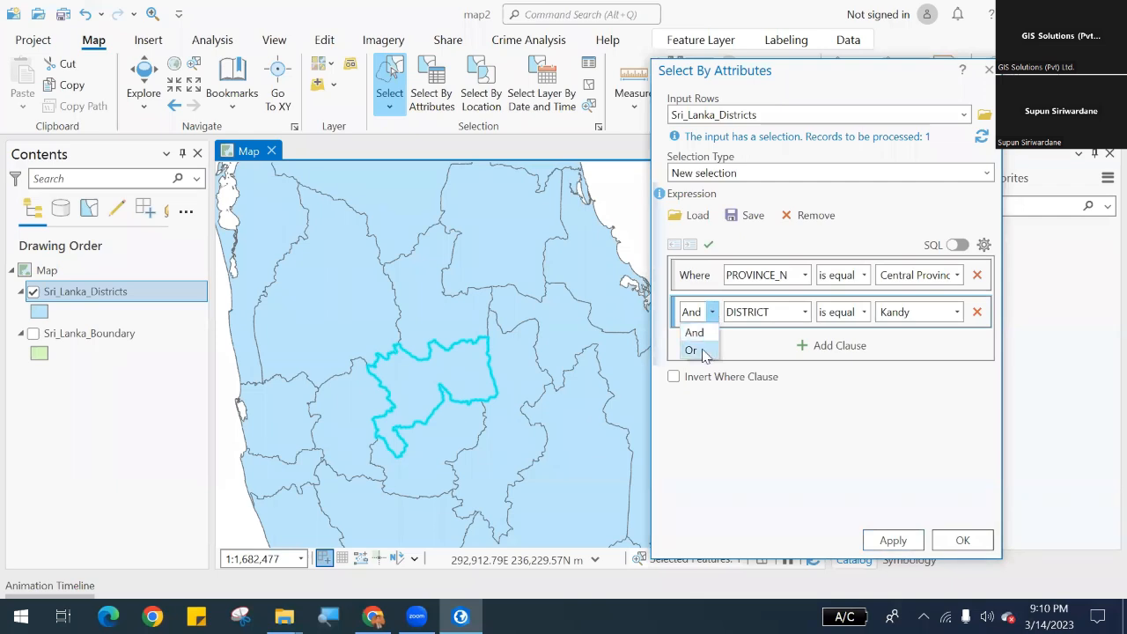
click(692, 350)
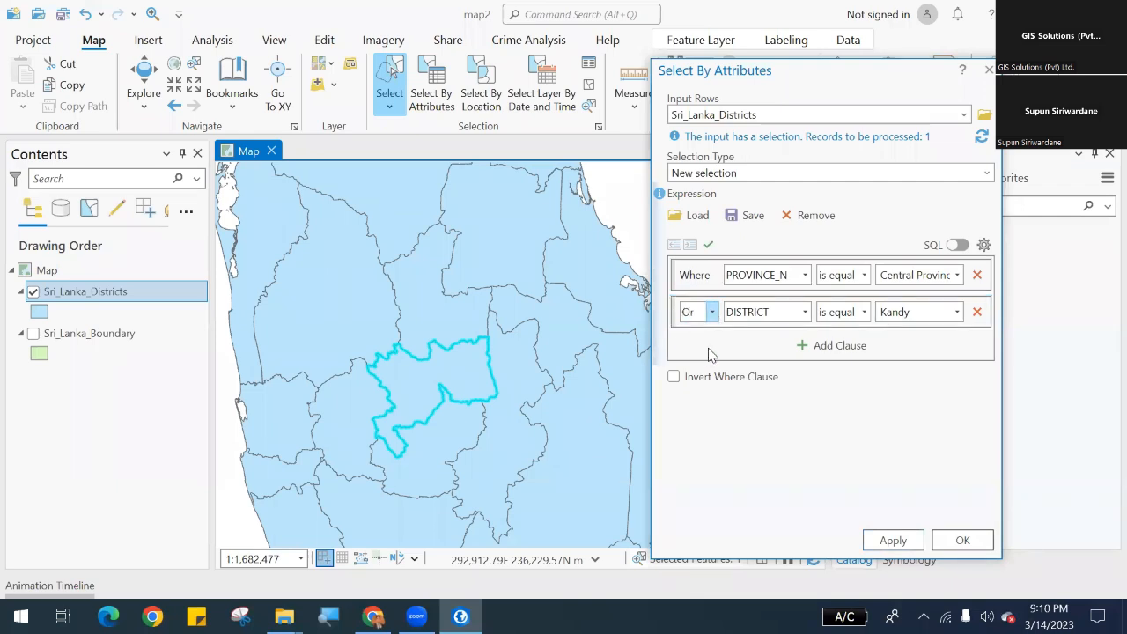
click(805, 313)
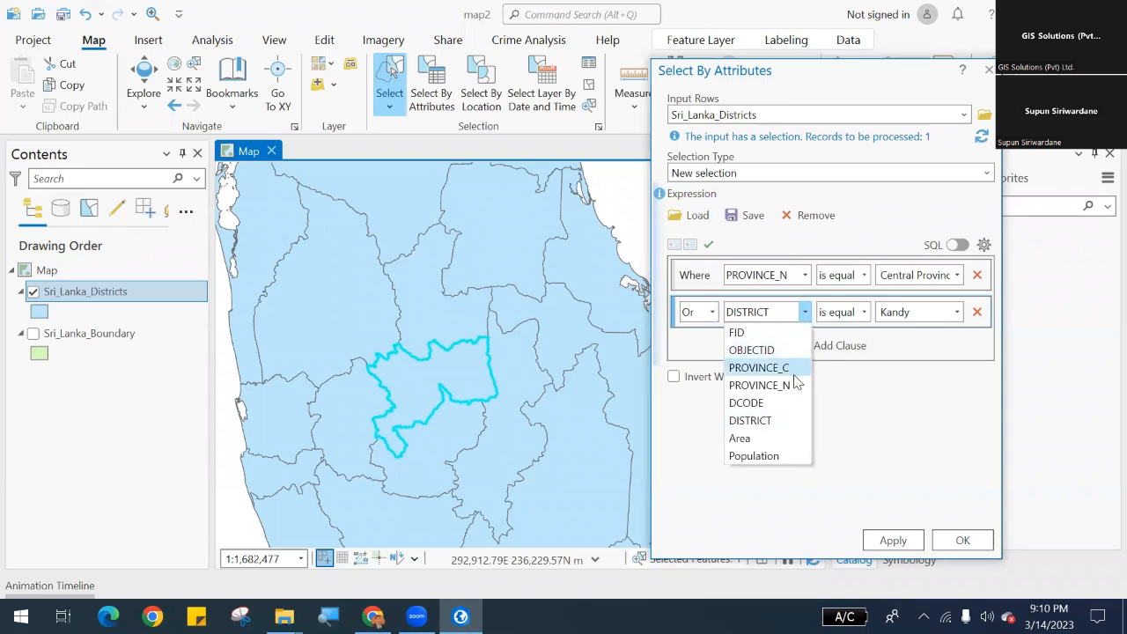
click(795, 385)
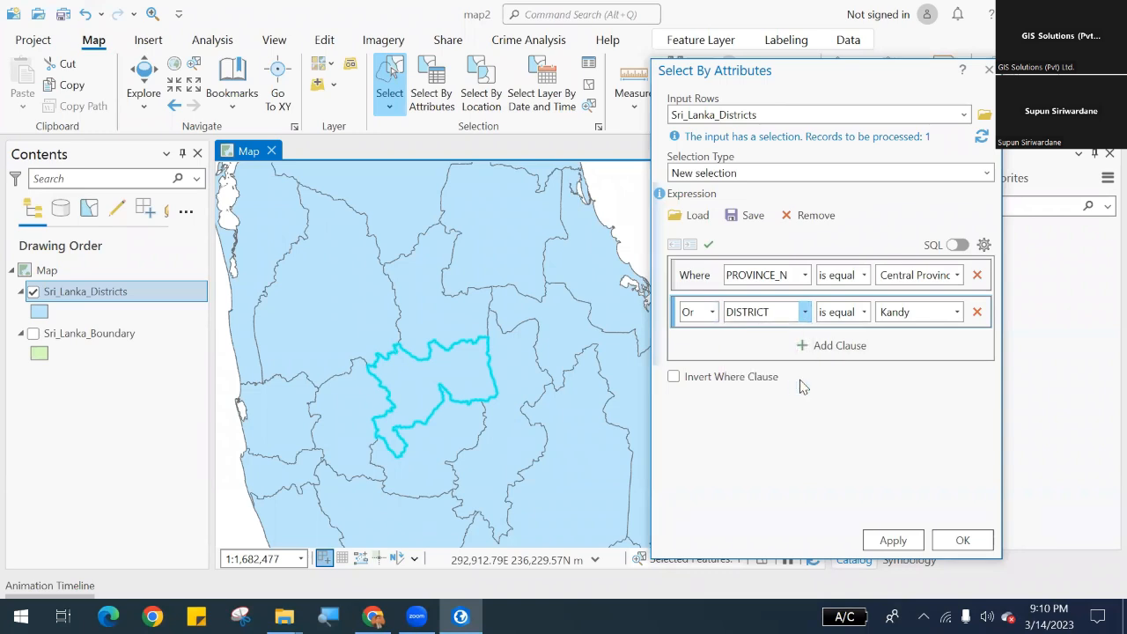
click(956, 314)
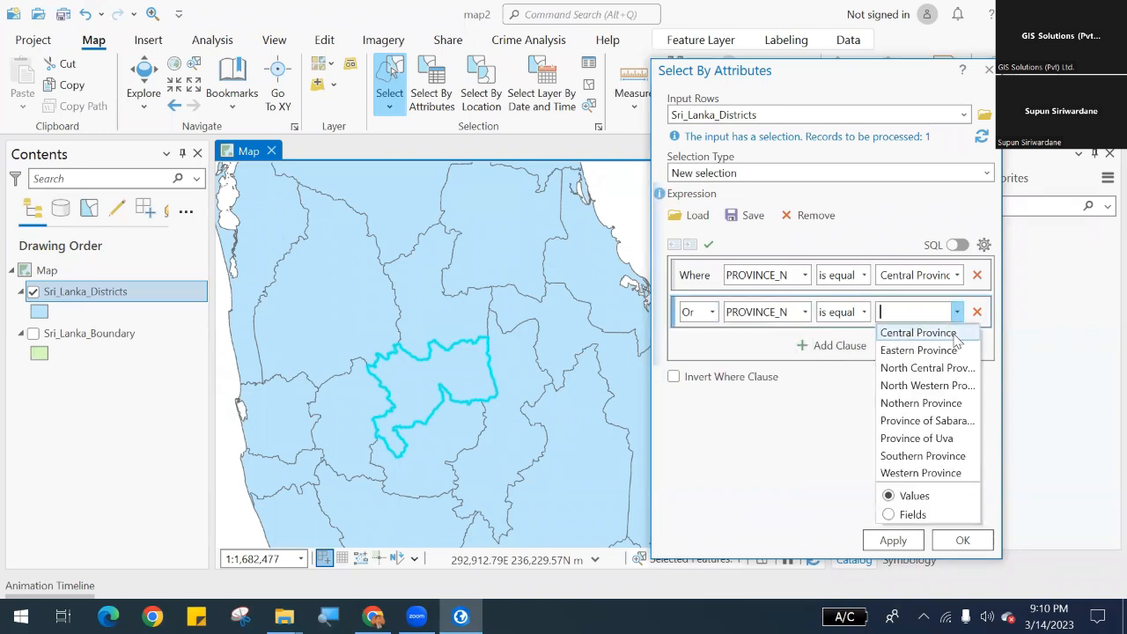
click(955, 350)
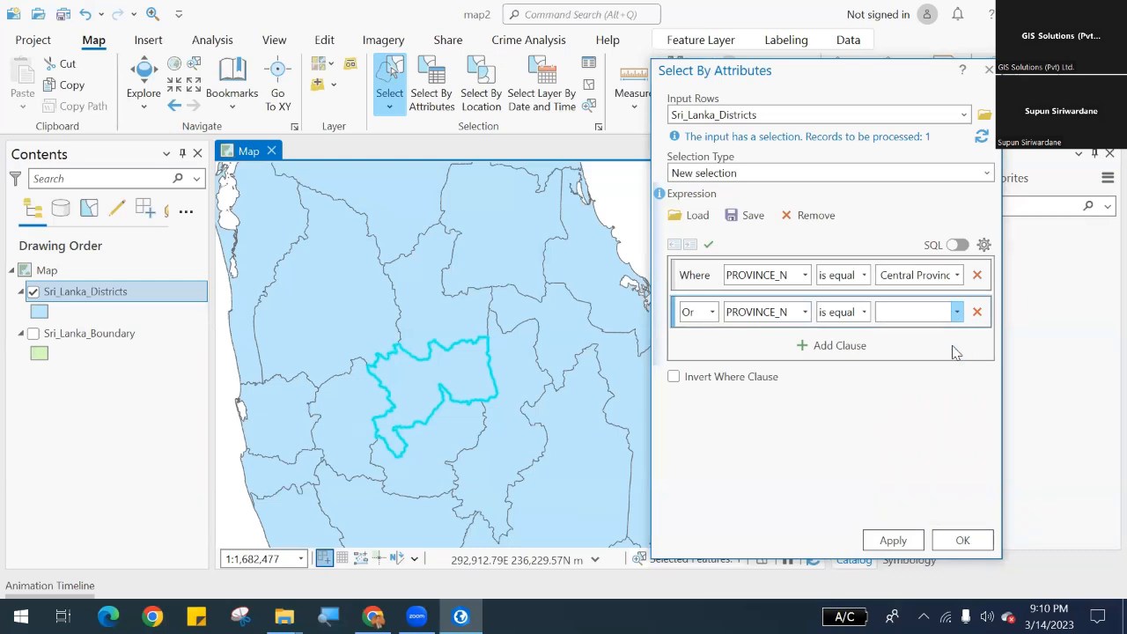
click(919, 539)
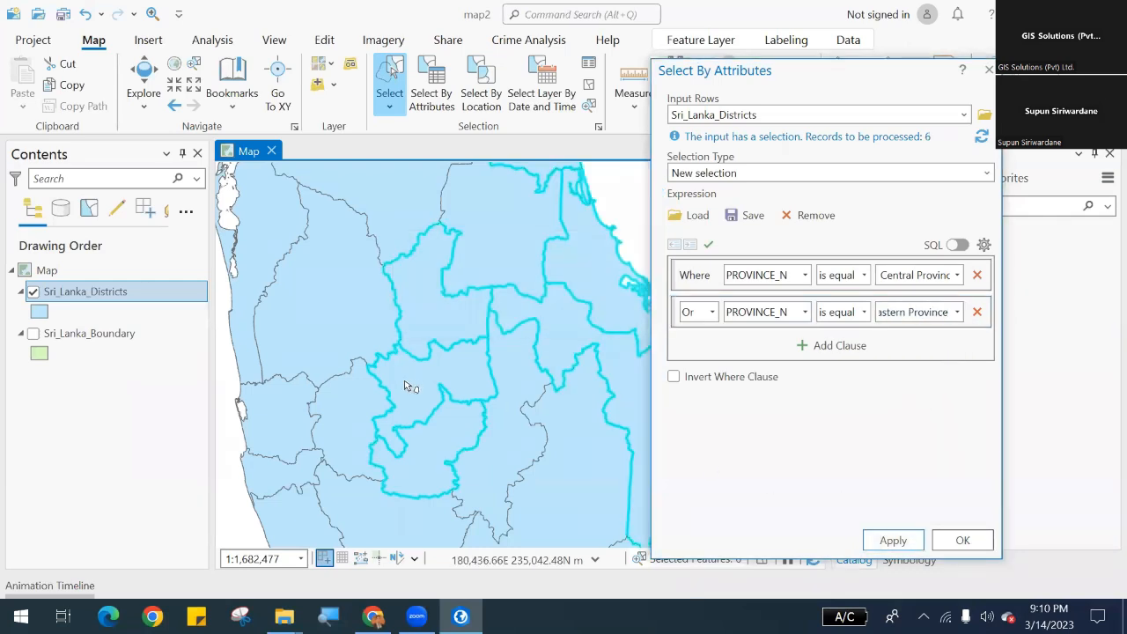
scroll(410, 385, down, 2)
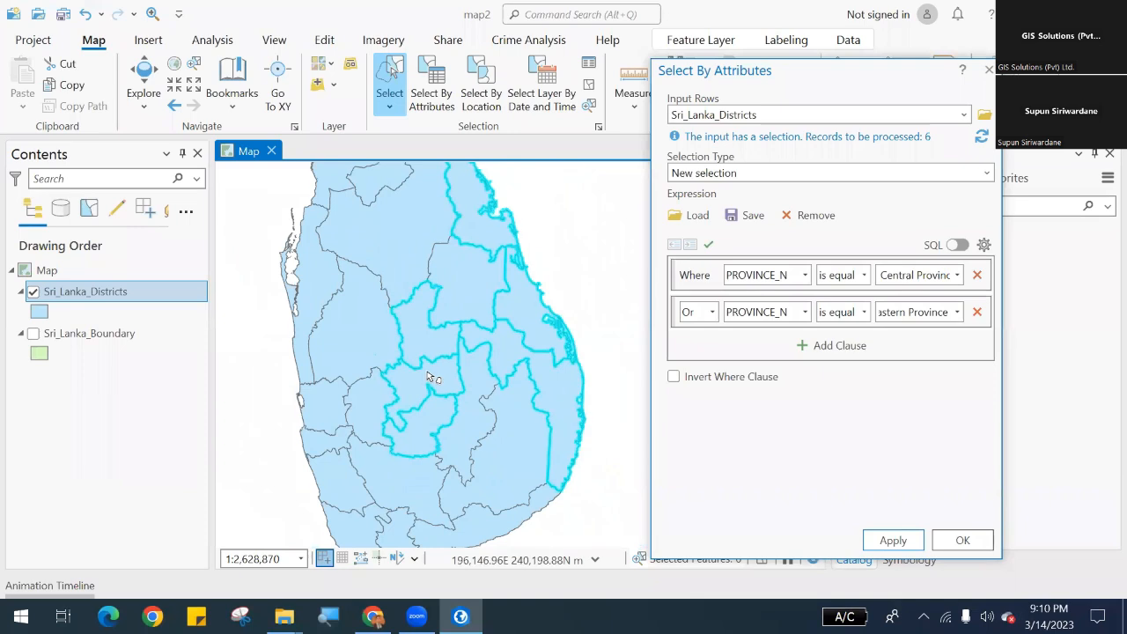
scroll(431, 376, up, 4)
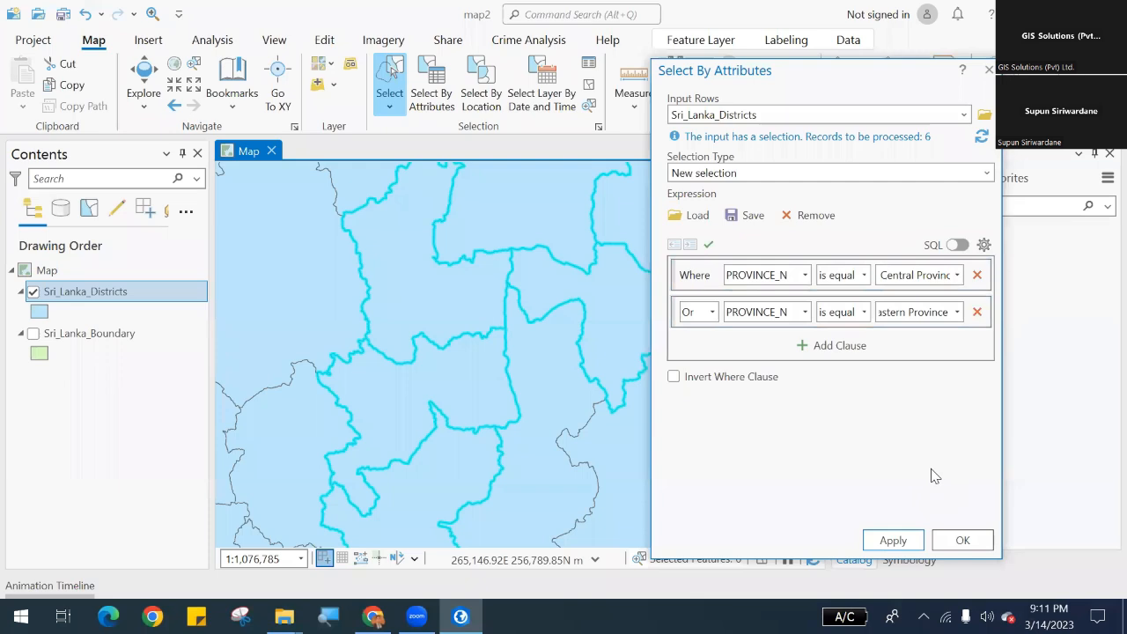
Close Select By Attributes and clear the selected districts on the map.
click(988, 70)
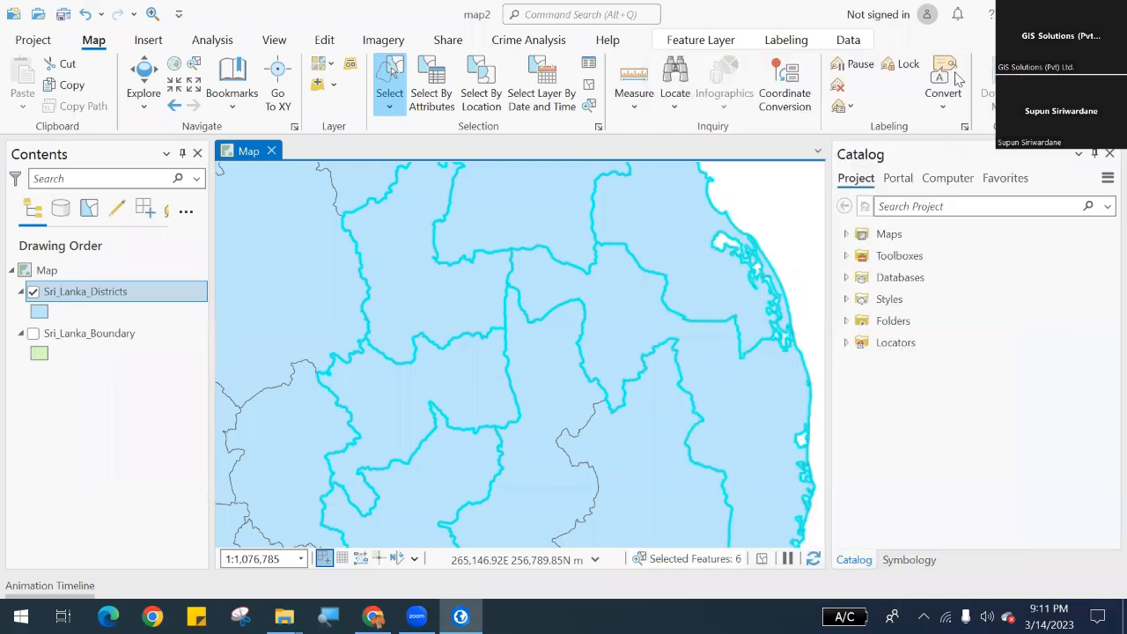
click(590, 85)
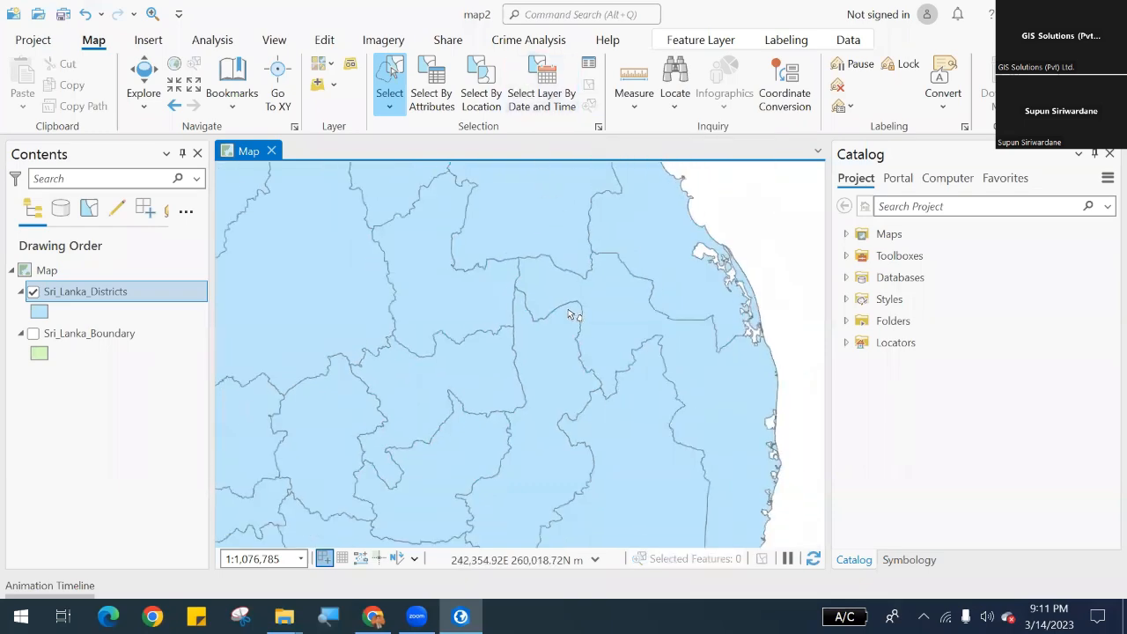
scroll(570, 315, down, 2)
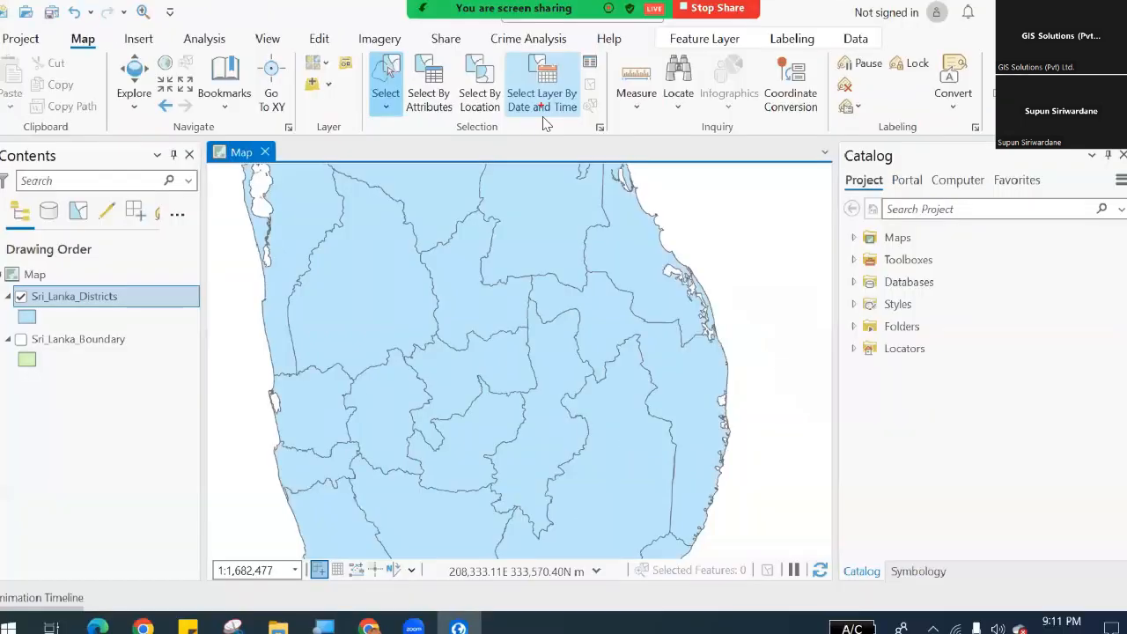
scroll(534, 457, down, 3)
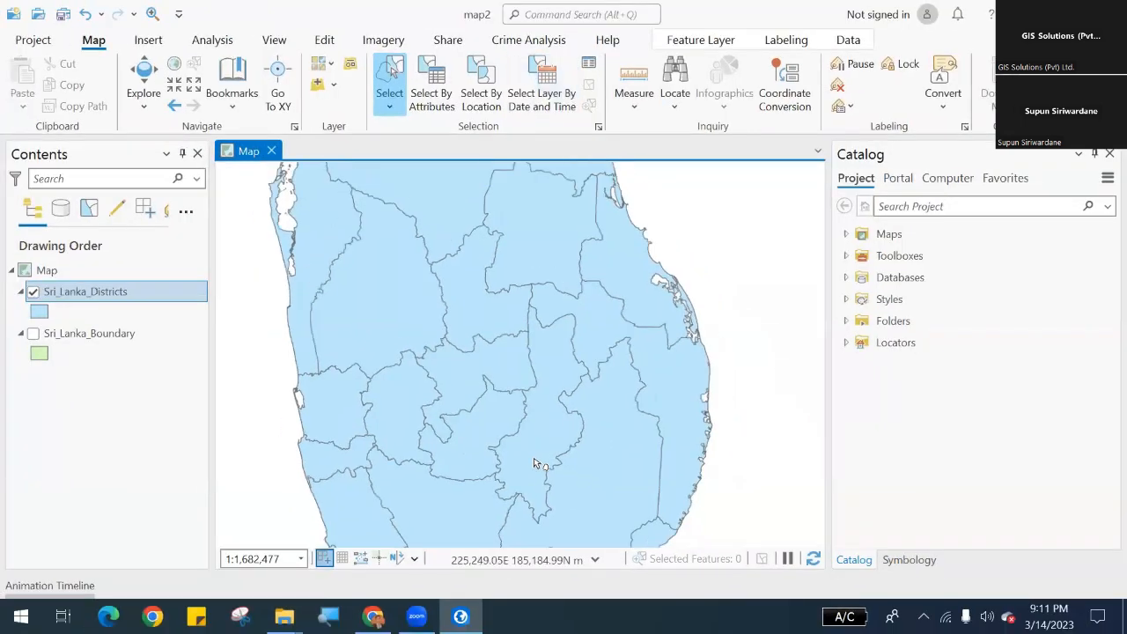
scroll(521, 417, up, 2)
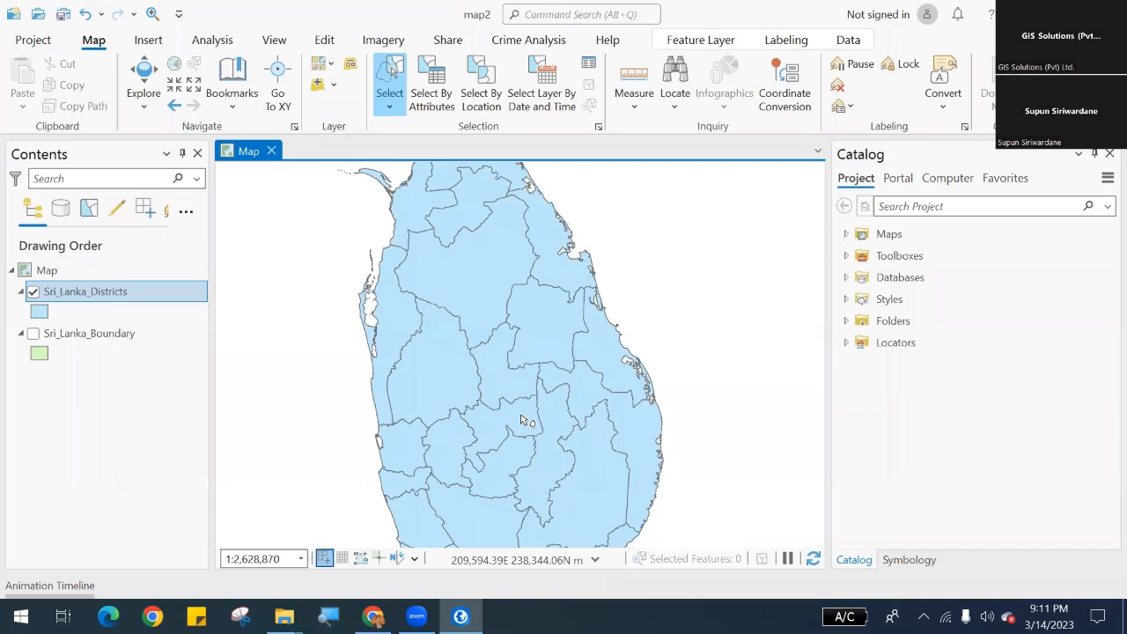
scroll(522, 419, down, 2)
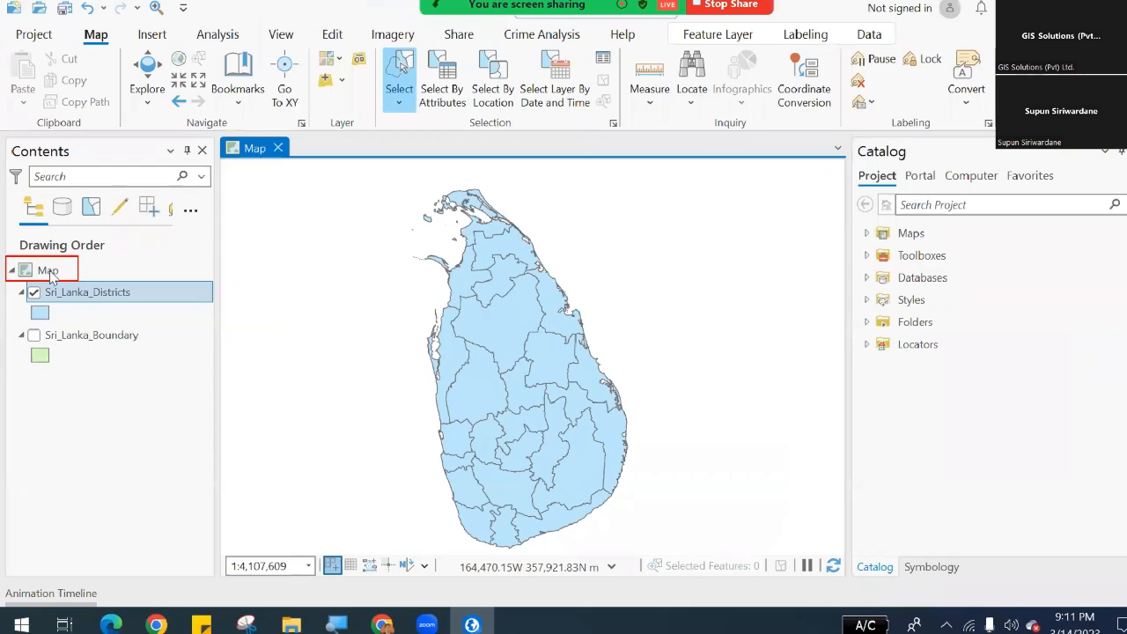
Select the map and the Sri_Lanka_Districts layer in turn to compare the contextual options each offers.
click(50, 273)
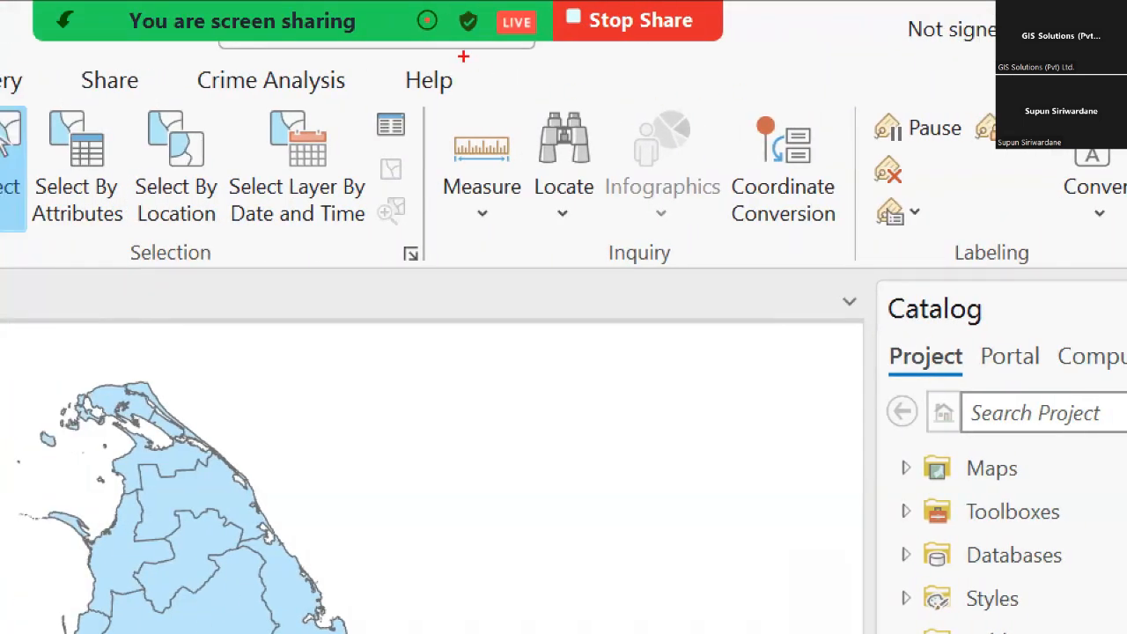
mouse_move(458, 52)
mouse_down()
mouse_move(1004, 96)
mouse_move(1004, 106)
mouse_up()
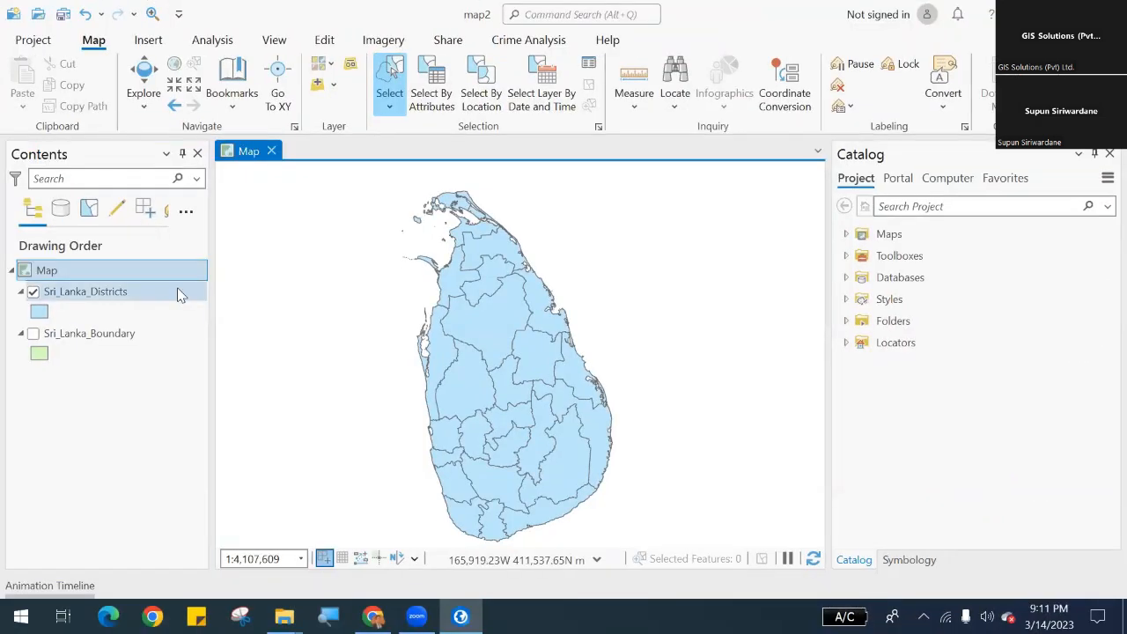
click(178, 293)
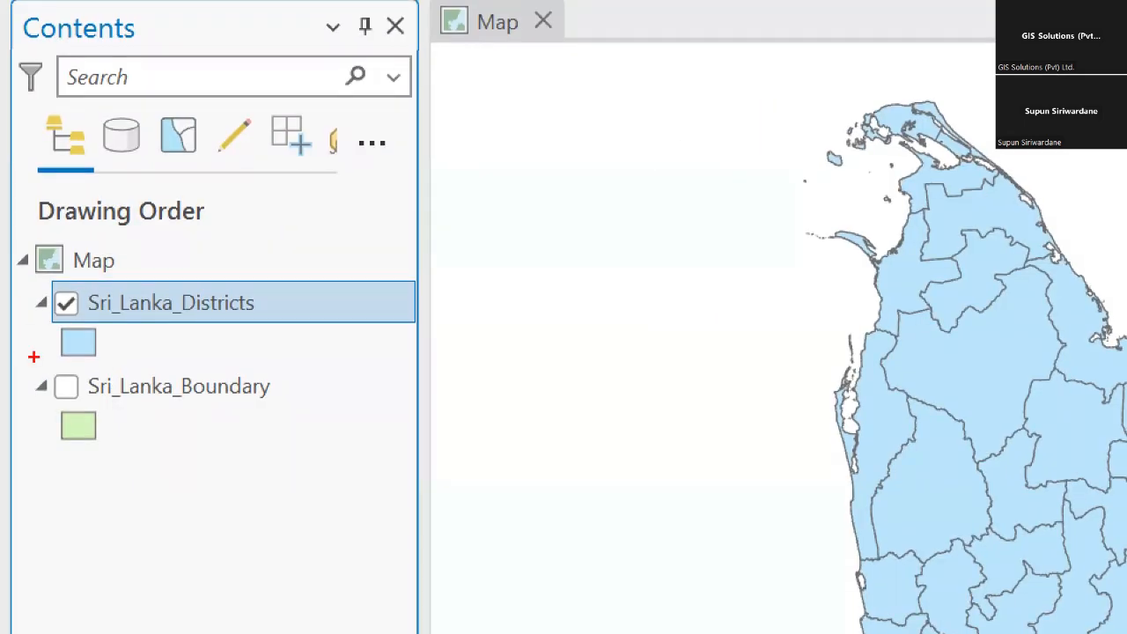
drag(41, 261, 330, 354)
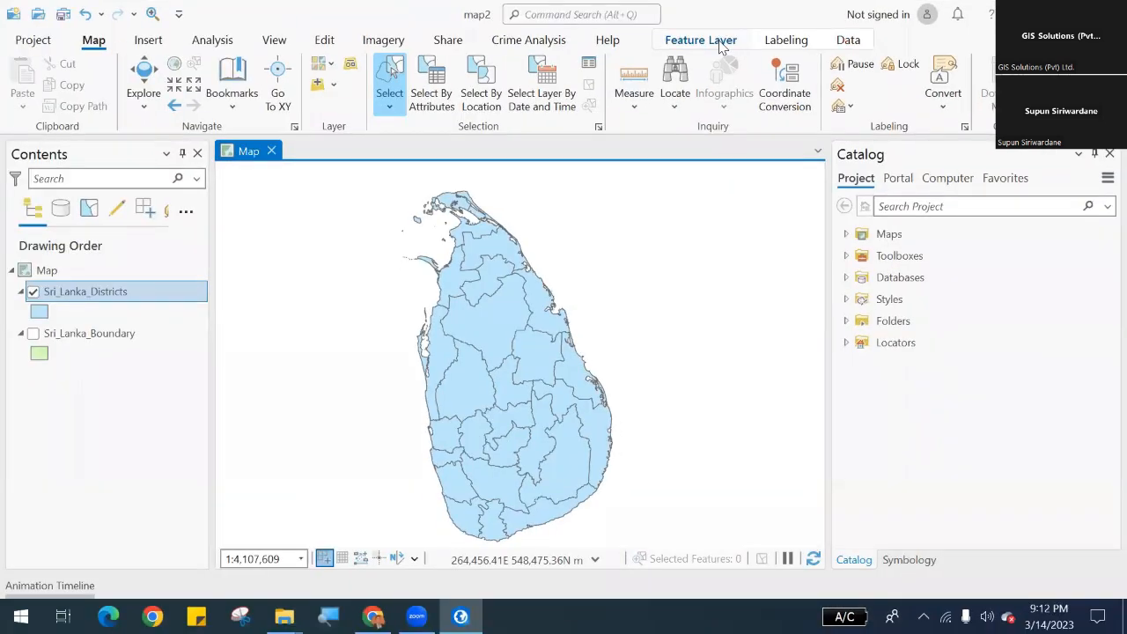
Try out the transparency of the Sri_Lanka_Districts layer and return it to 0.0%.
click(720, 47)
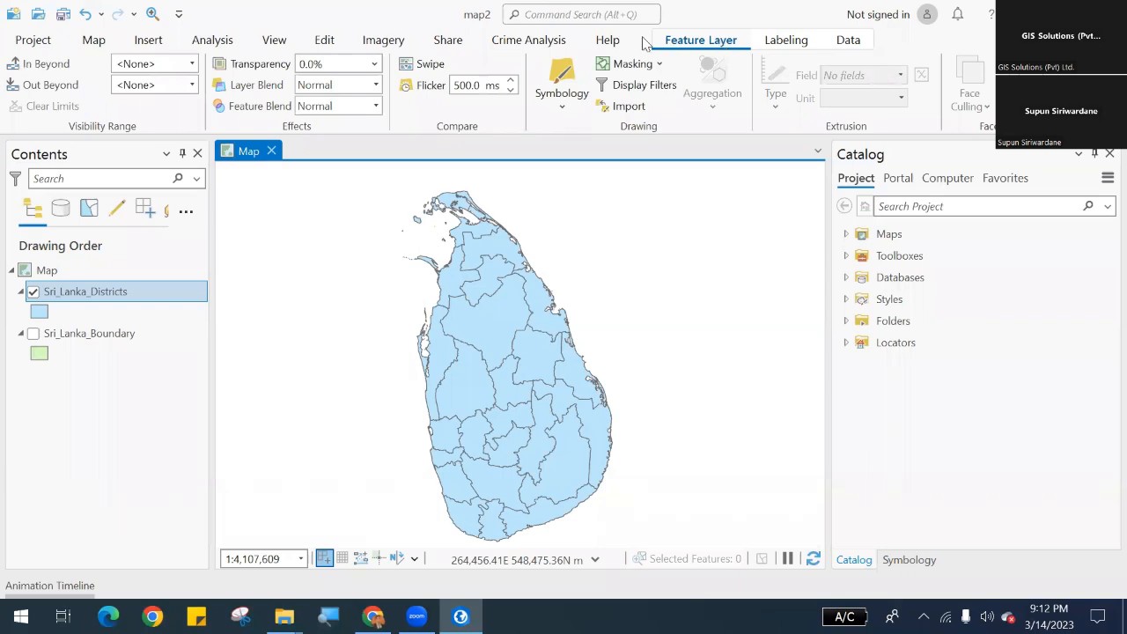
click(374, 68)
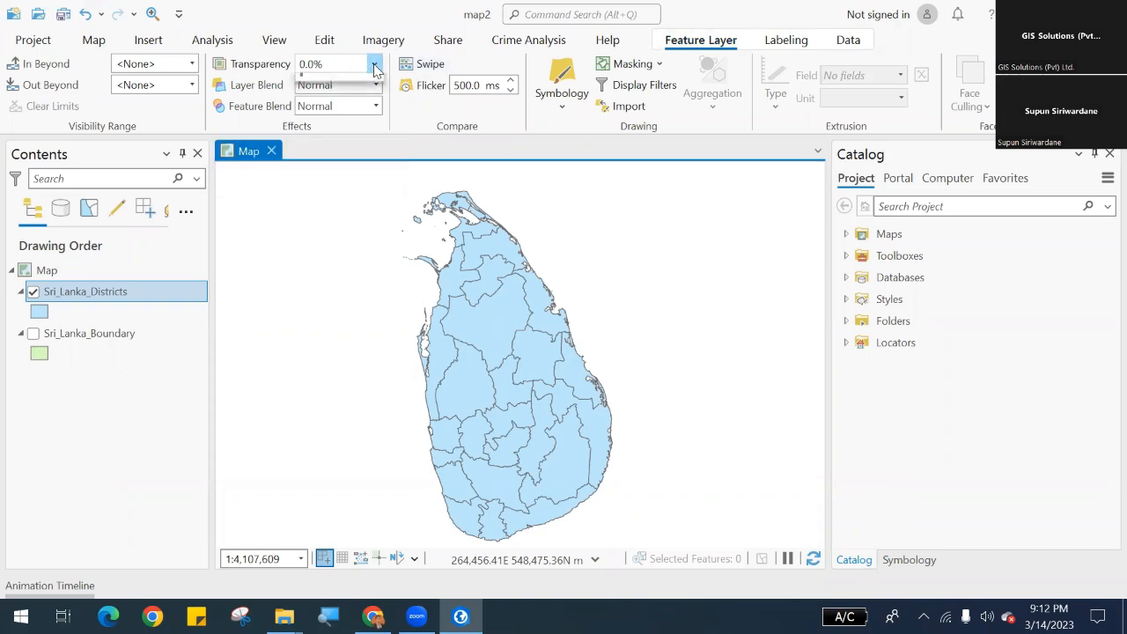
mouse_move(301, 89)
mouse_down()
mouse_move(360, 91)
mouse_move(293, 95)
mouse_up()
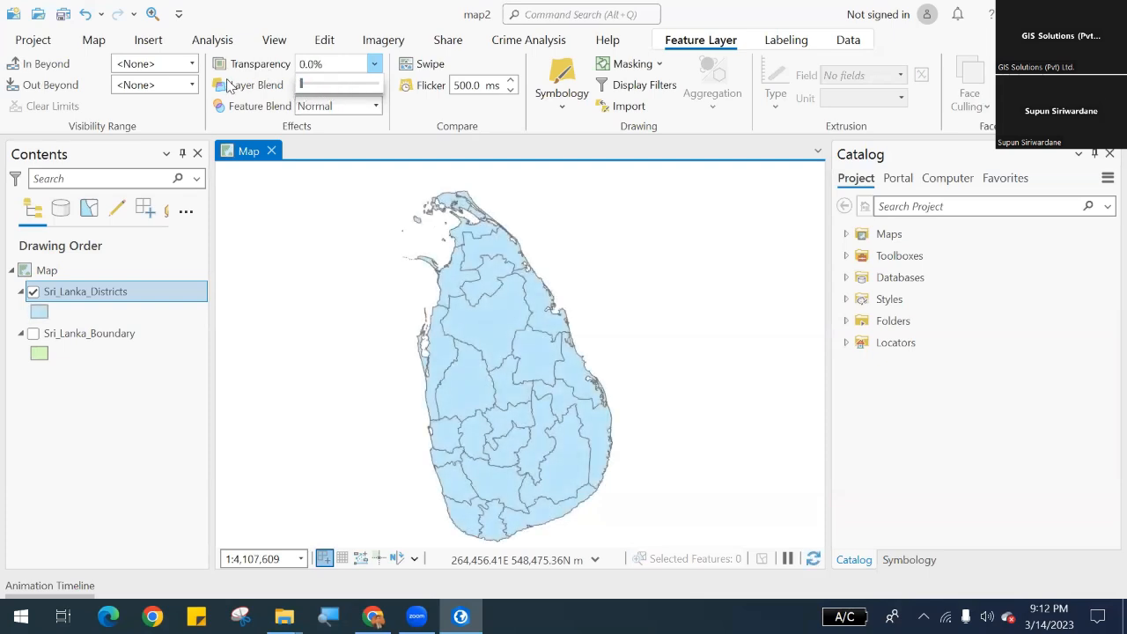
Set the Sri_Lanka_Districts In Beyond limit to the current scale, 1:4,107,609, test its visibility at different scales, and clear the limits.
click(193, 64)
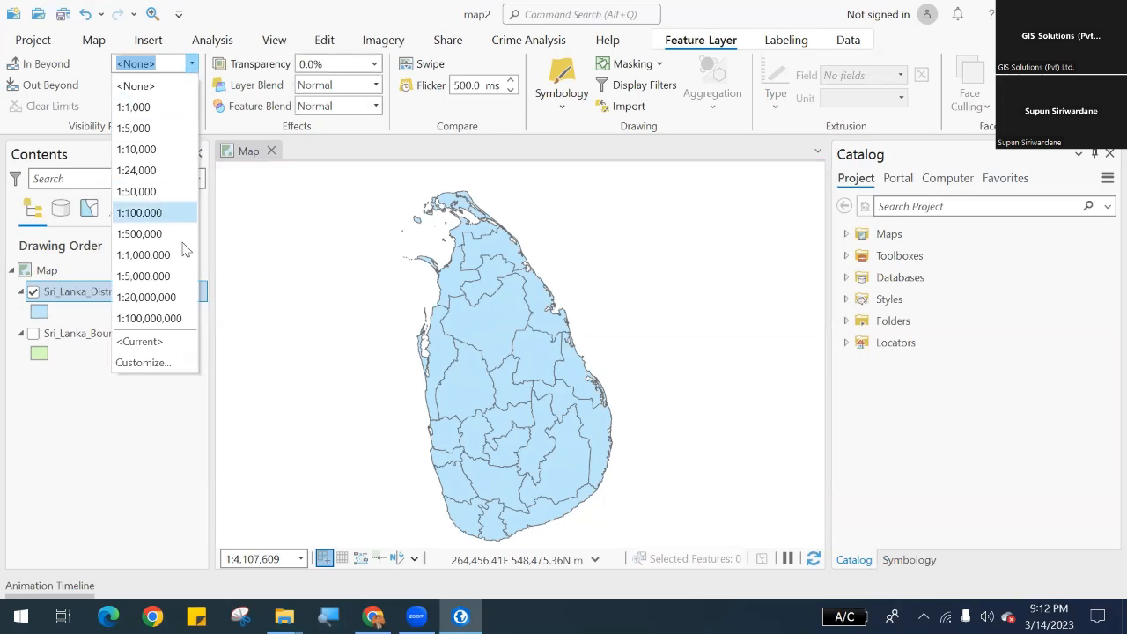
click(168, 347)
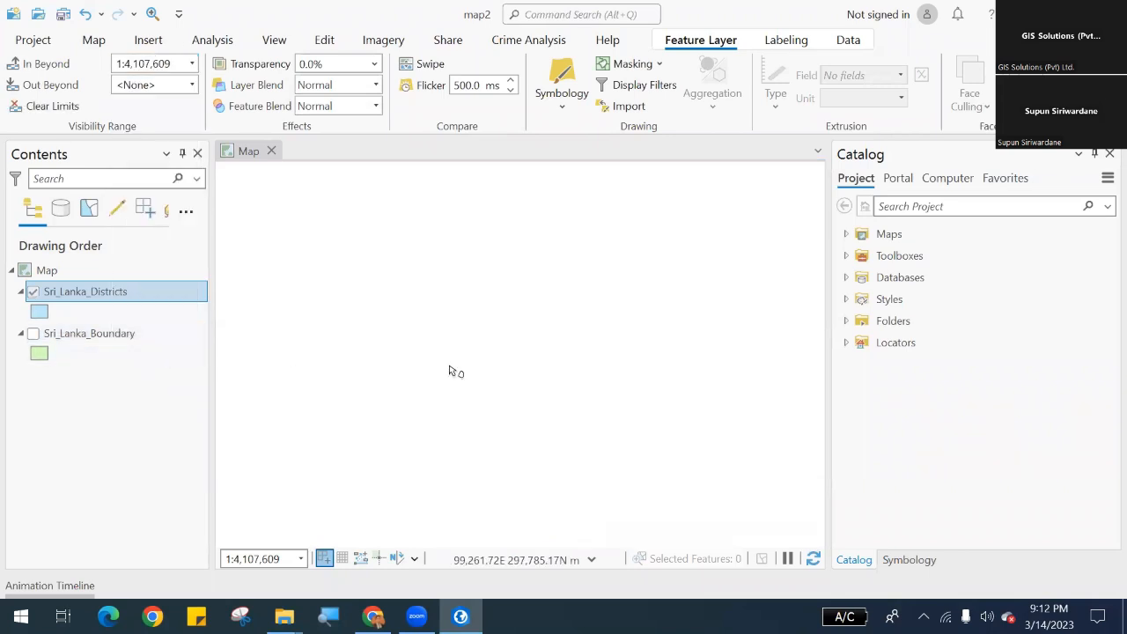
scroll(477, 375, down, 2)
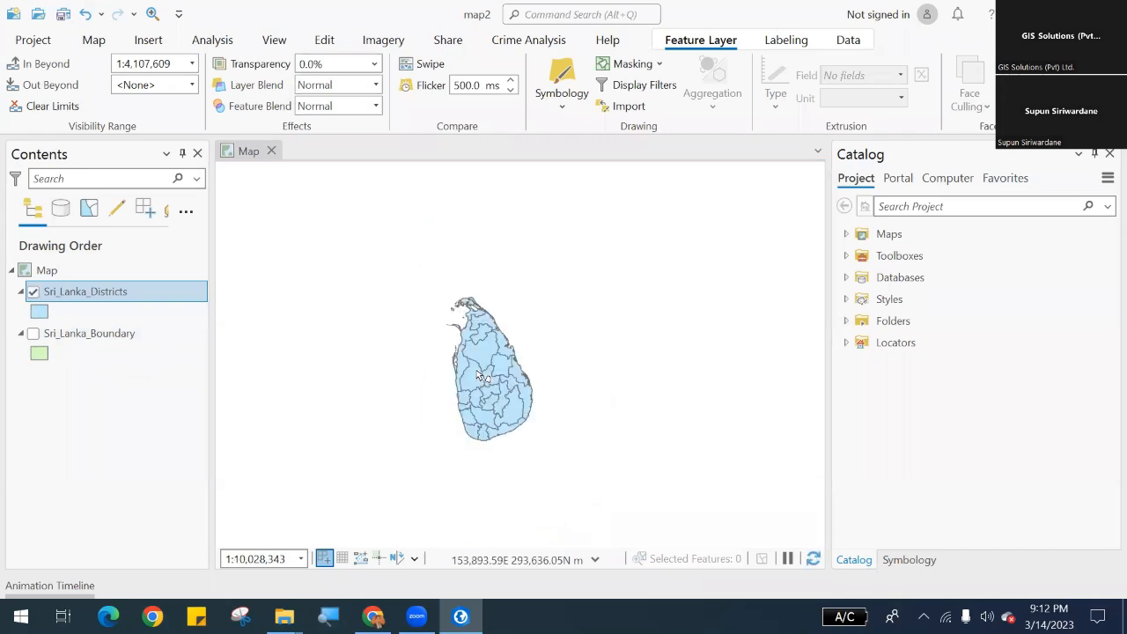
scroll(477, 376, up, 3)
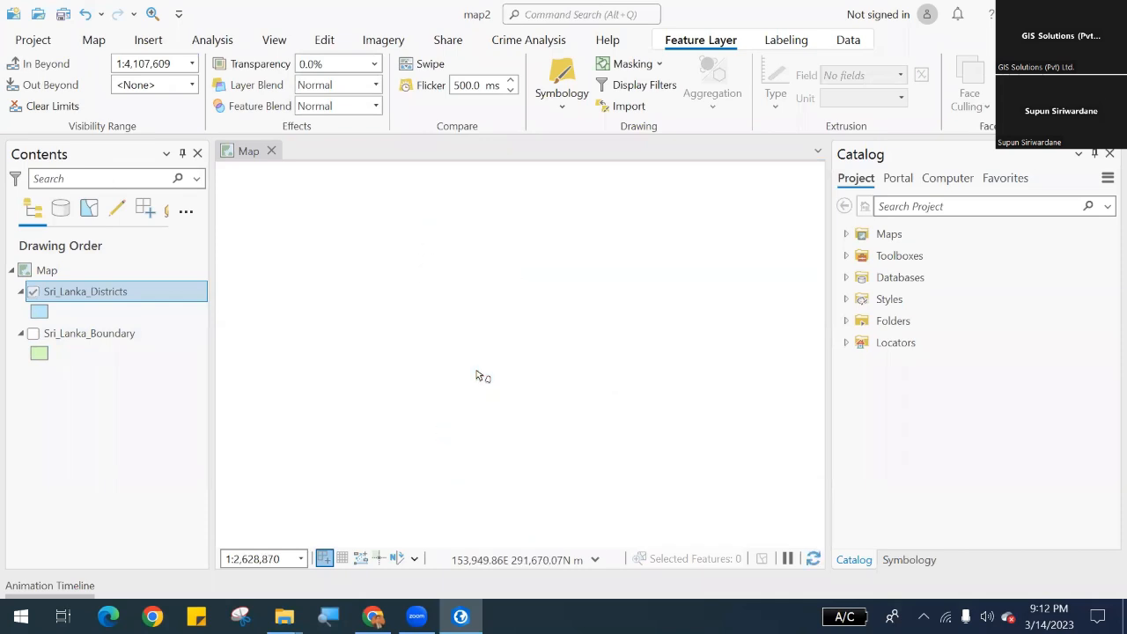
scroll(477, 376, down, 2)
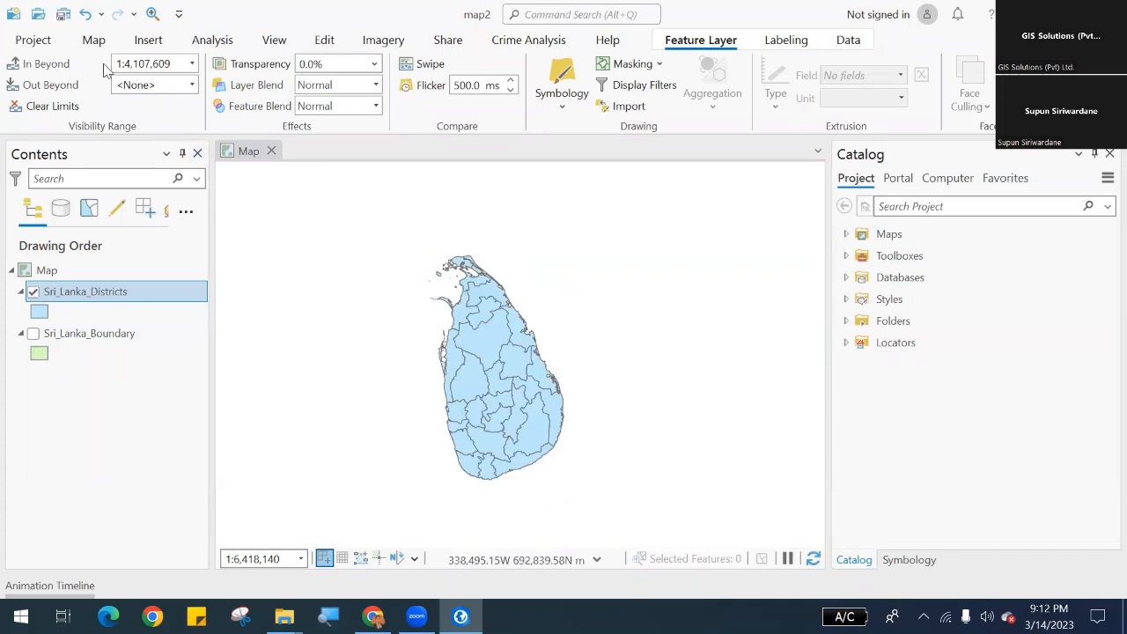
click(63, 105)
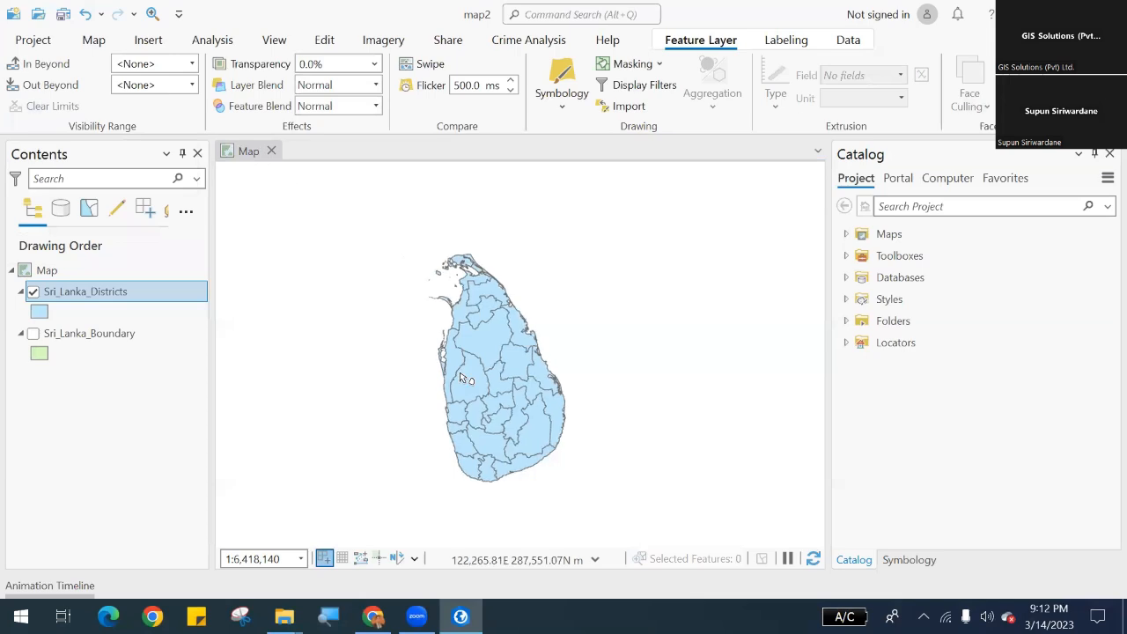
Set the Sri_Lanka_Districts Out Beyond limit to the current scale, 1:4,107,609, test its visibility when zoomed out and in, and clear the limits.
scroll(451, 376, up, 2)
click(192, 86)
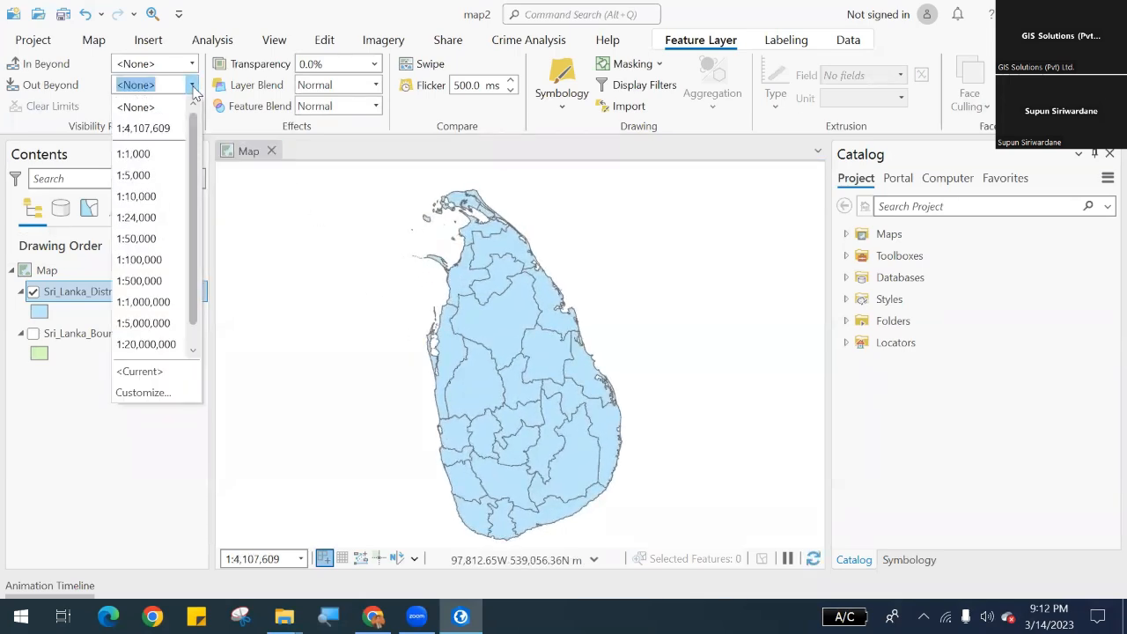
click(187, 370)
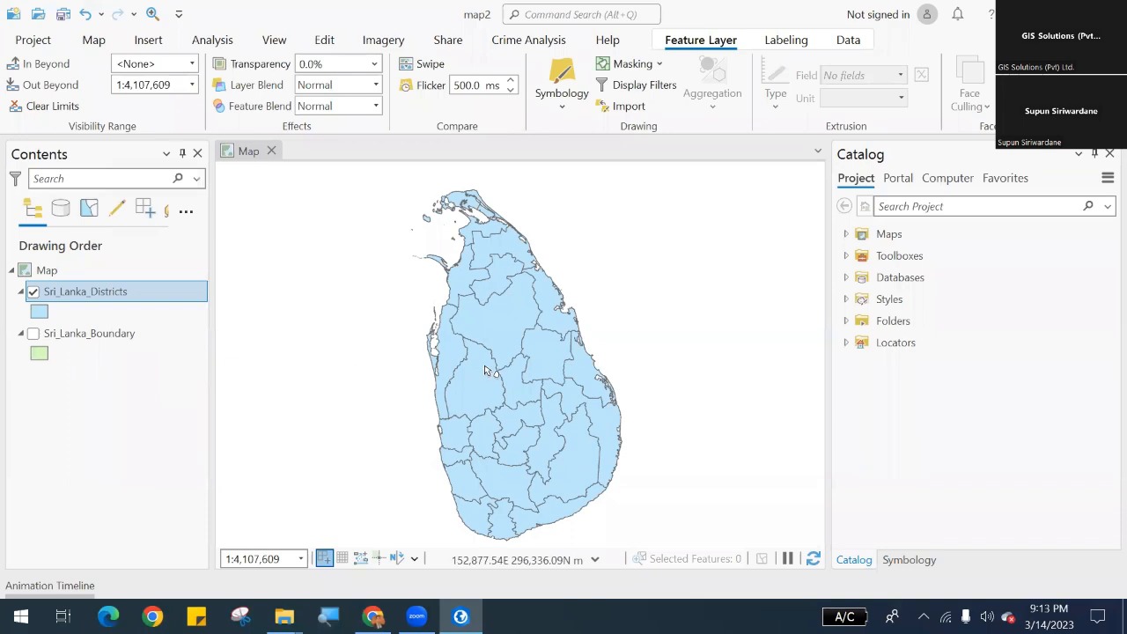
scroll(484, 369, down, 2)
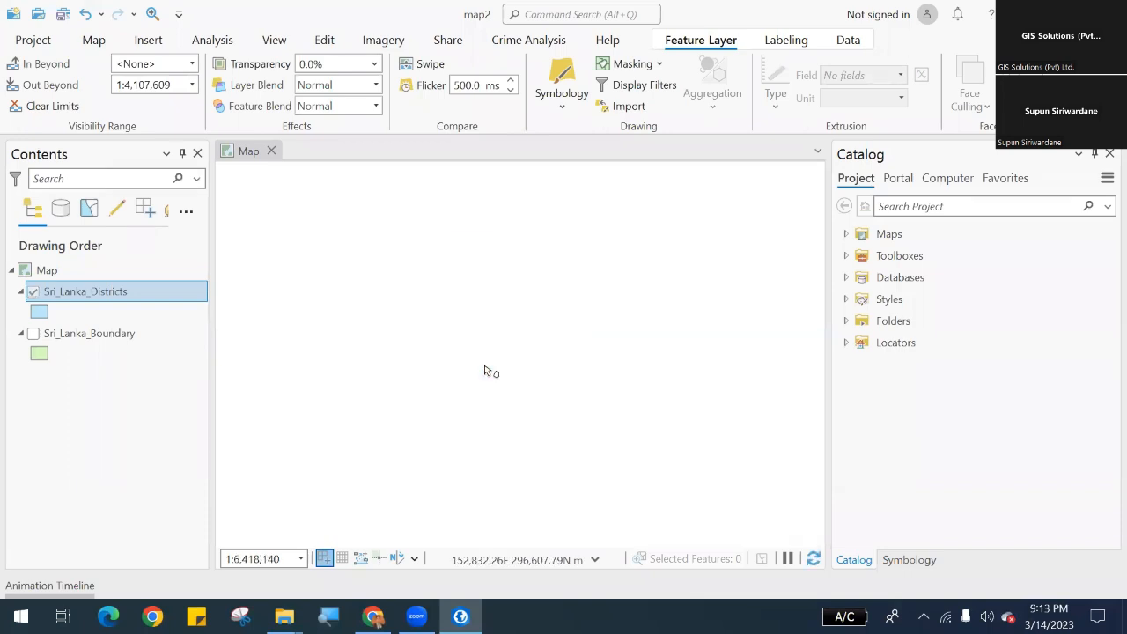
scroll(485, 370, up, 4)
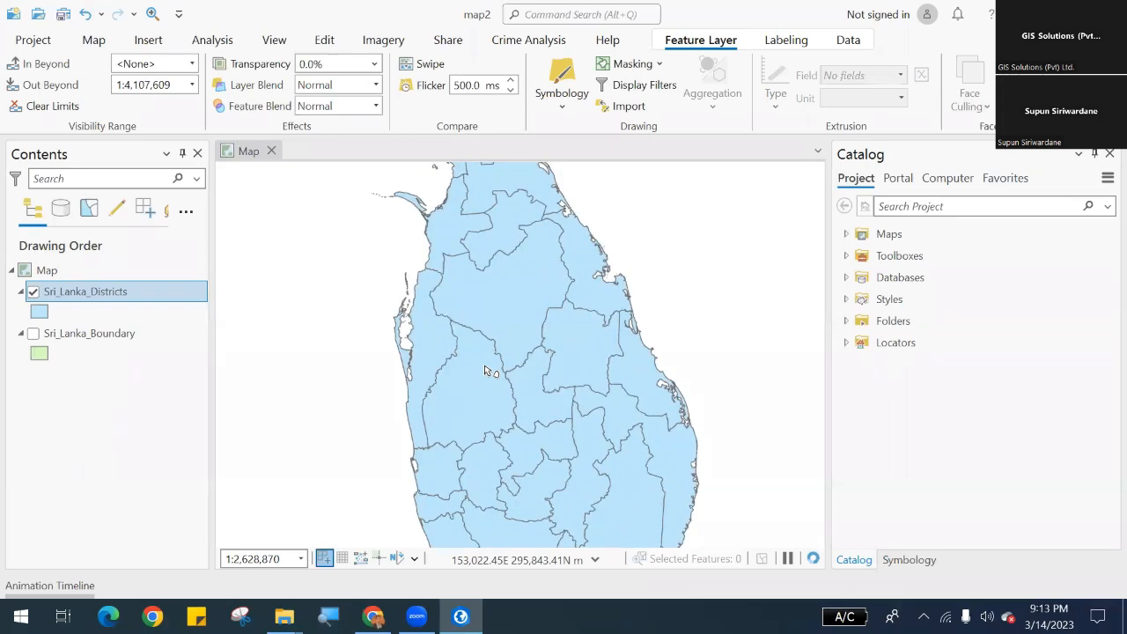
scroll(485, 370, down, 2)
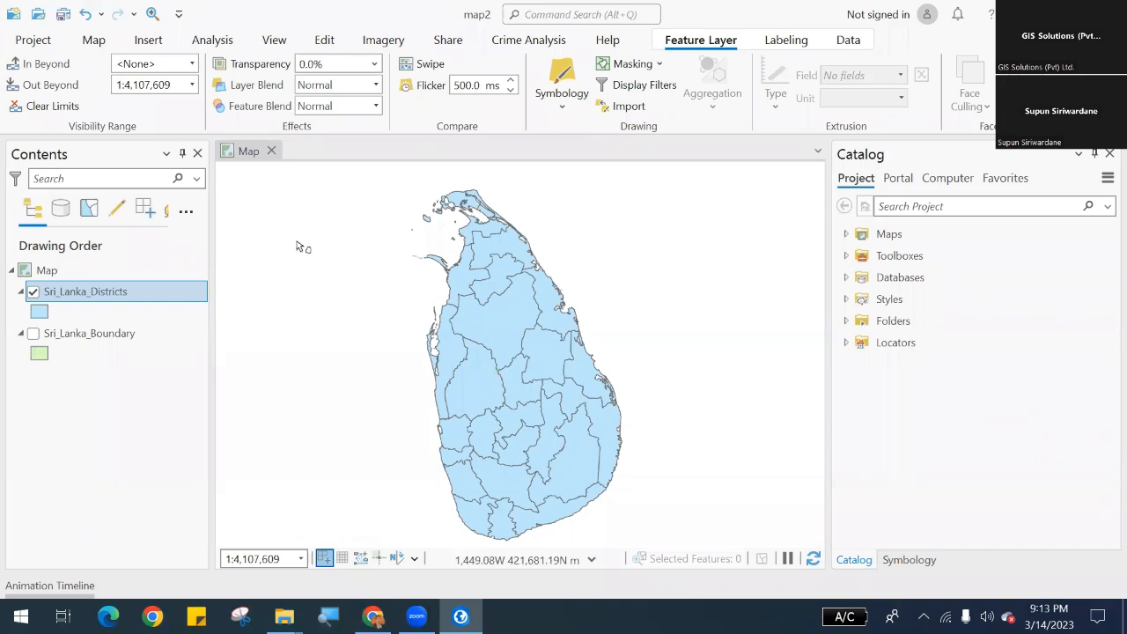
click(58, 107)
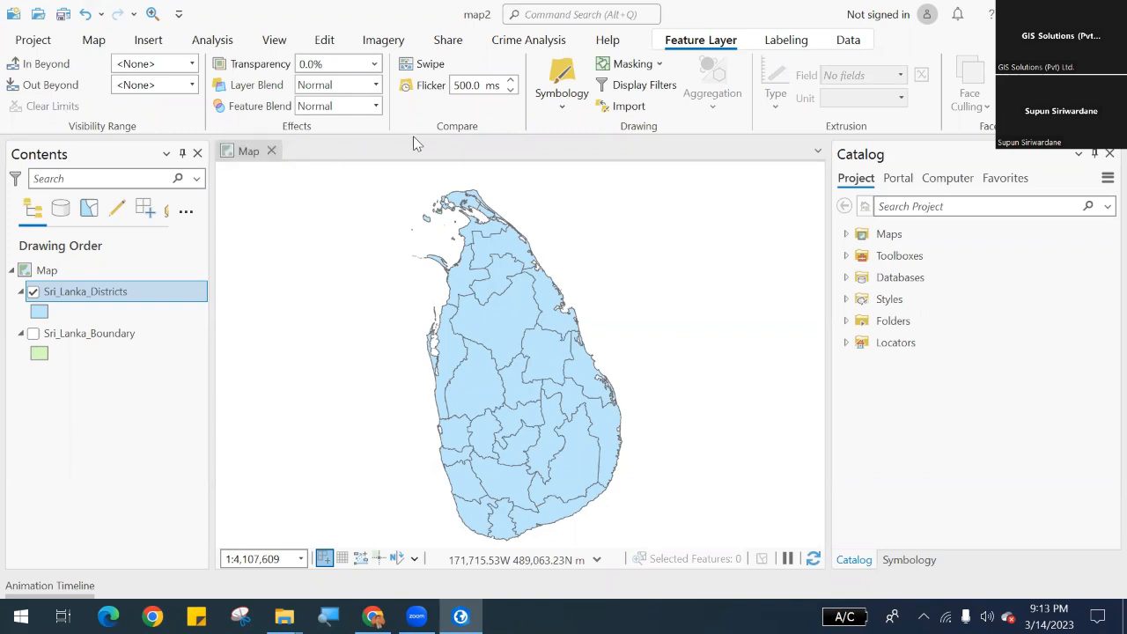
Symbolize the Sri_Lanka_Districts layer with Unique Values based on the DISTRICT field.
click(421, 88)
click(423, 92)
click(563, 109)
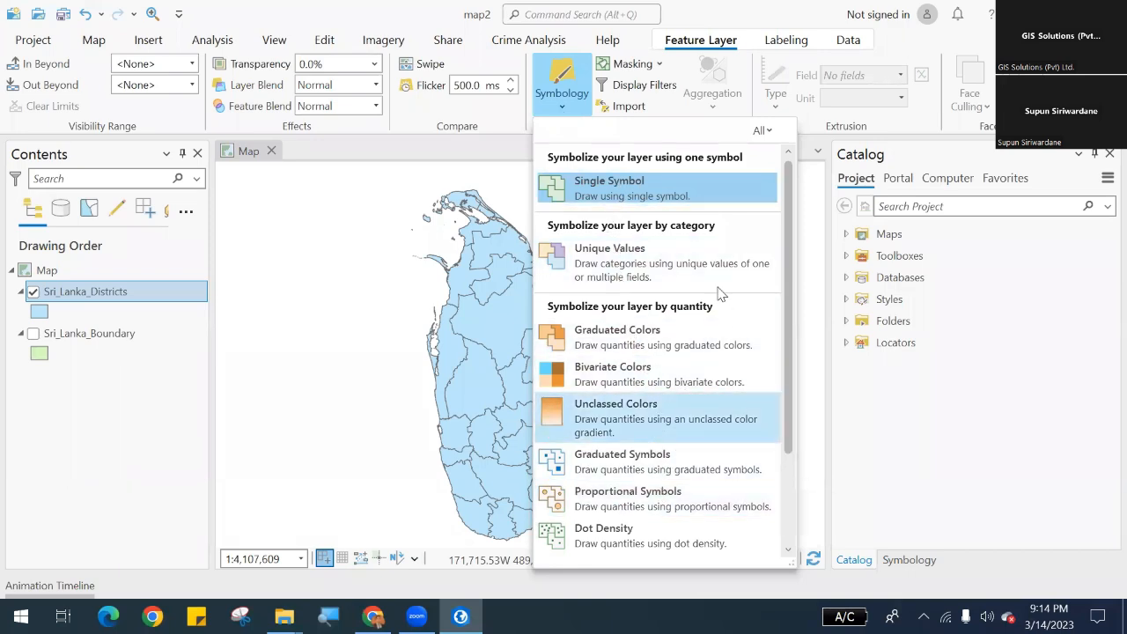
click(645, 274)
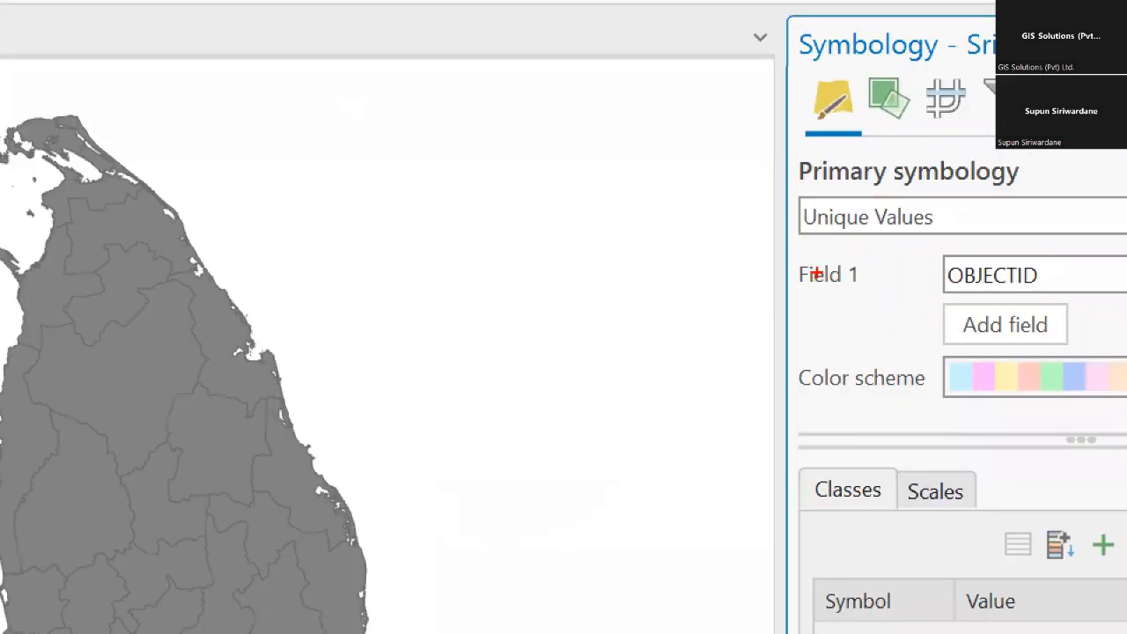
drag(769, 248, 939, 304)
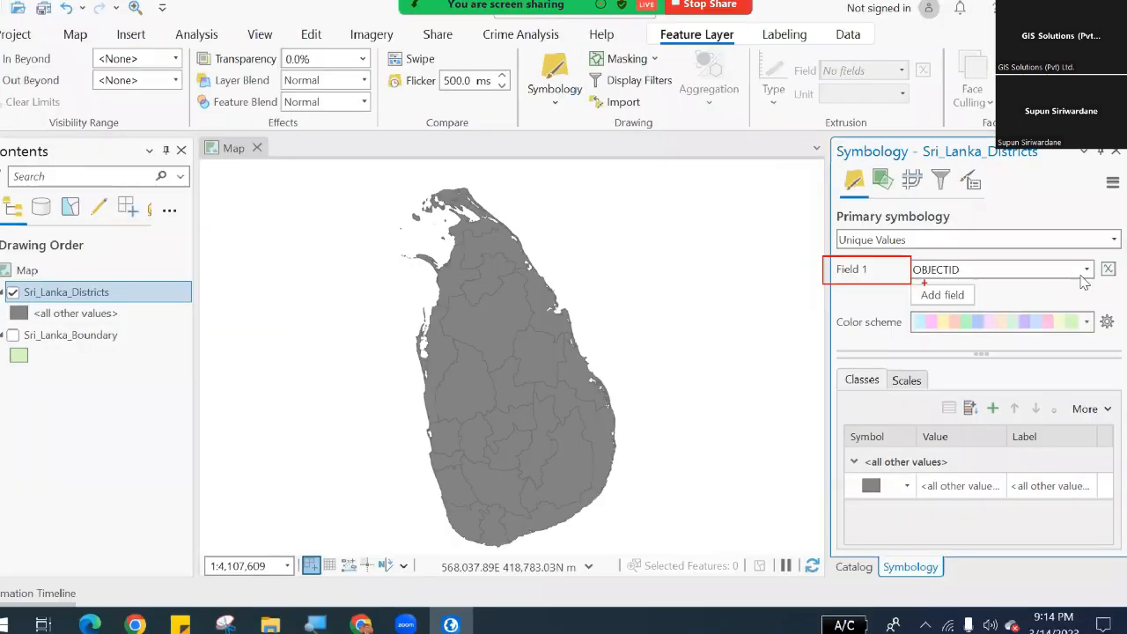
click(1082, 273)
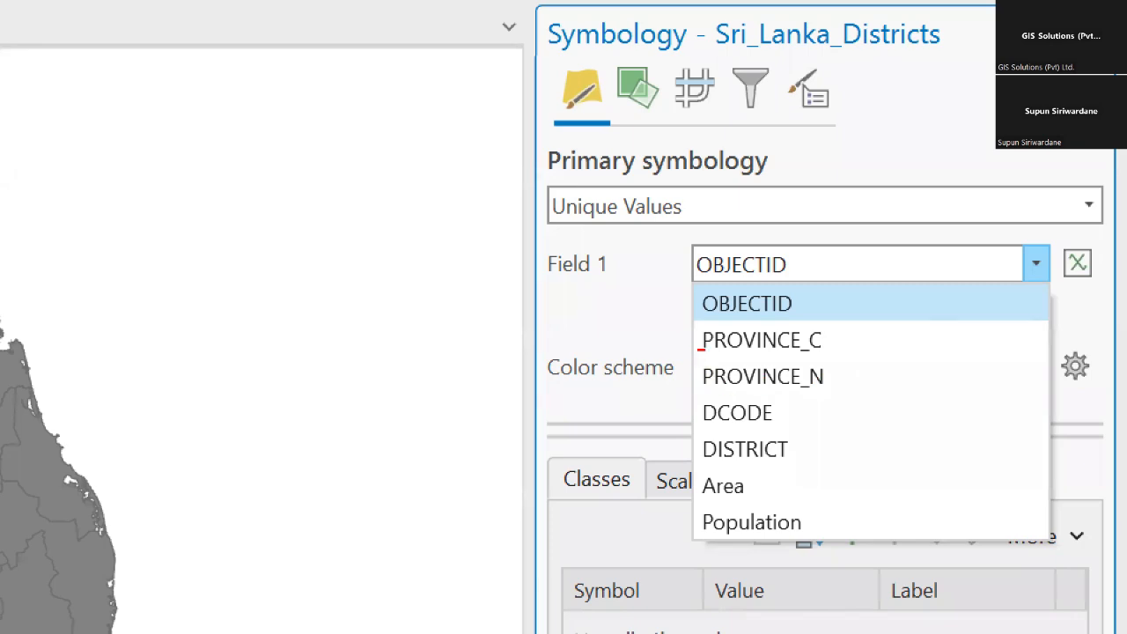
drag(696, 350, 856, 395)
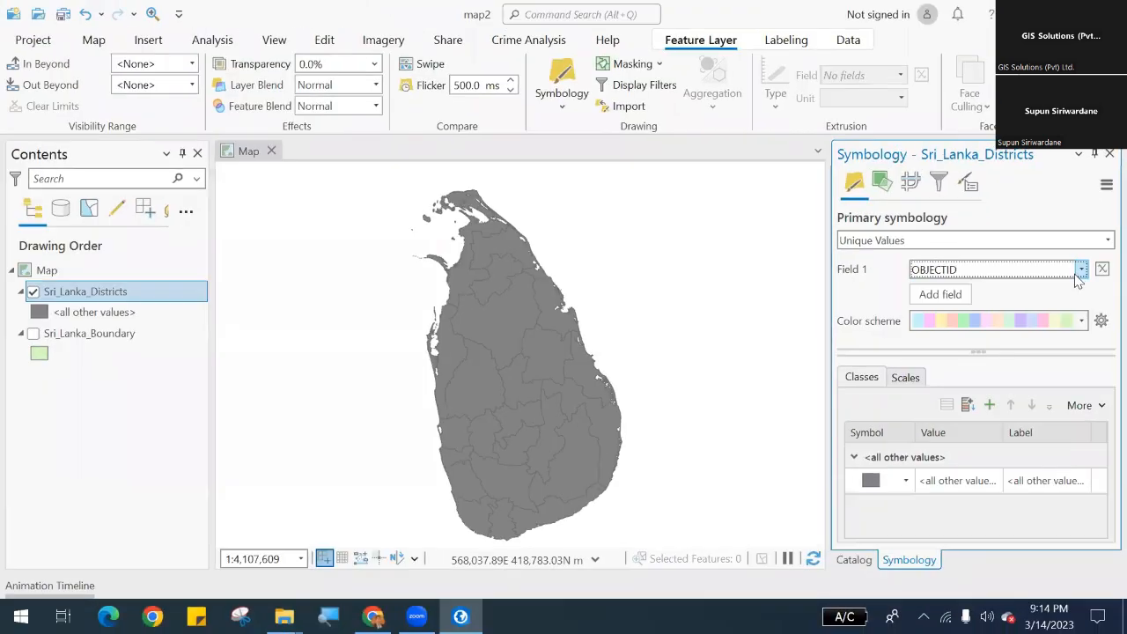
click(1079, 272)
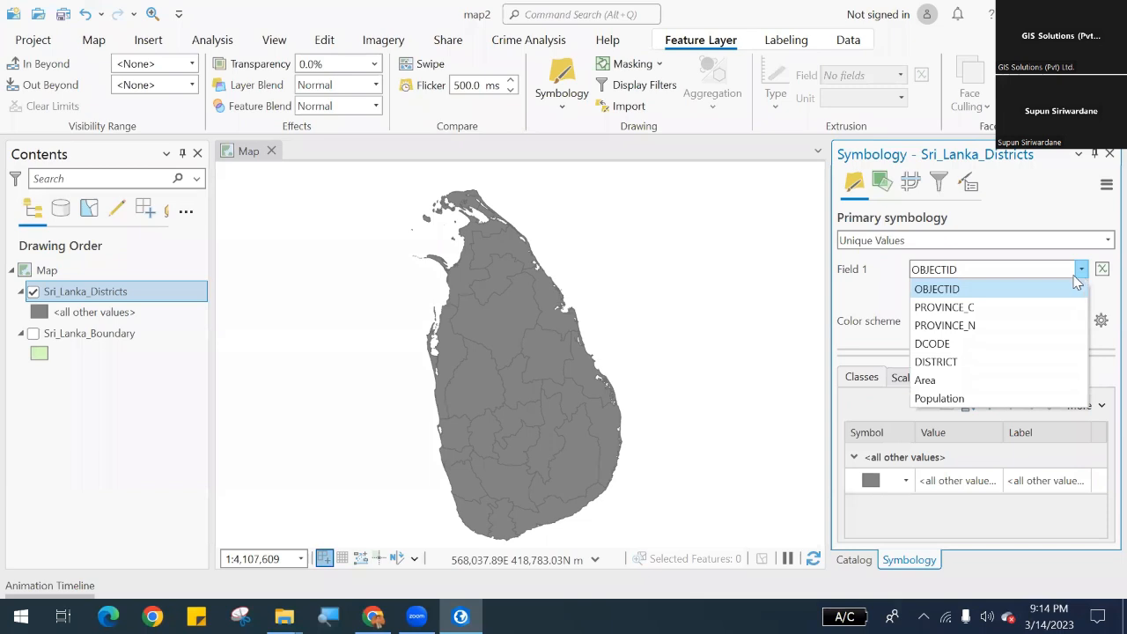
click(1023, 364)
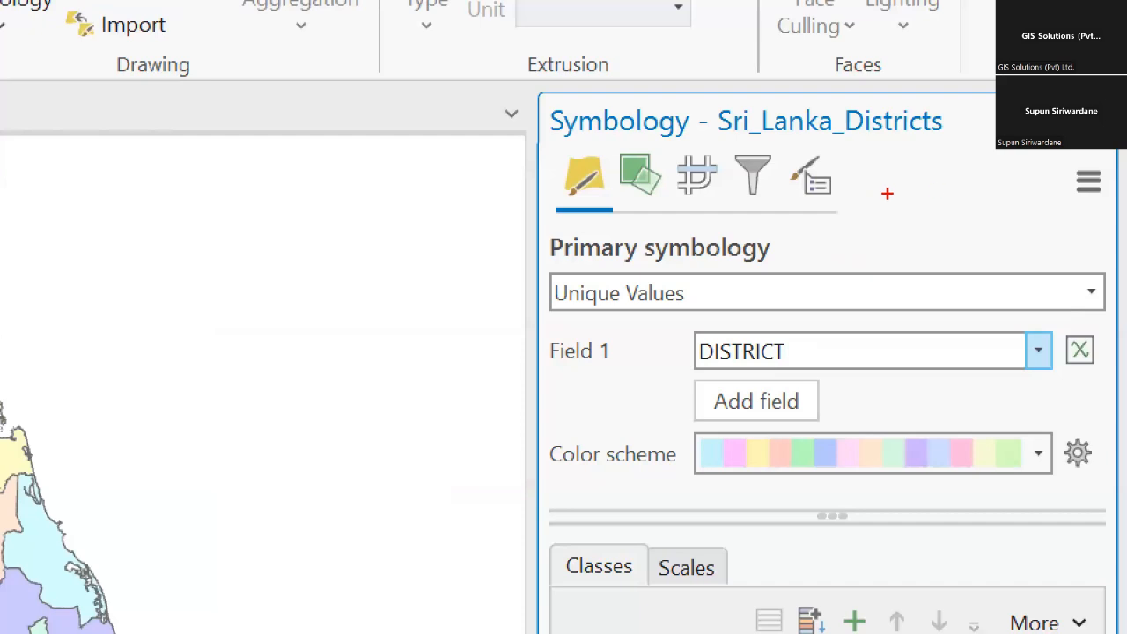
mouse_move(509, 71)
mouse_down()
mouse_move(643, 125)
mouse_move(613, 138)
mouse_up()
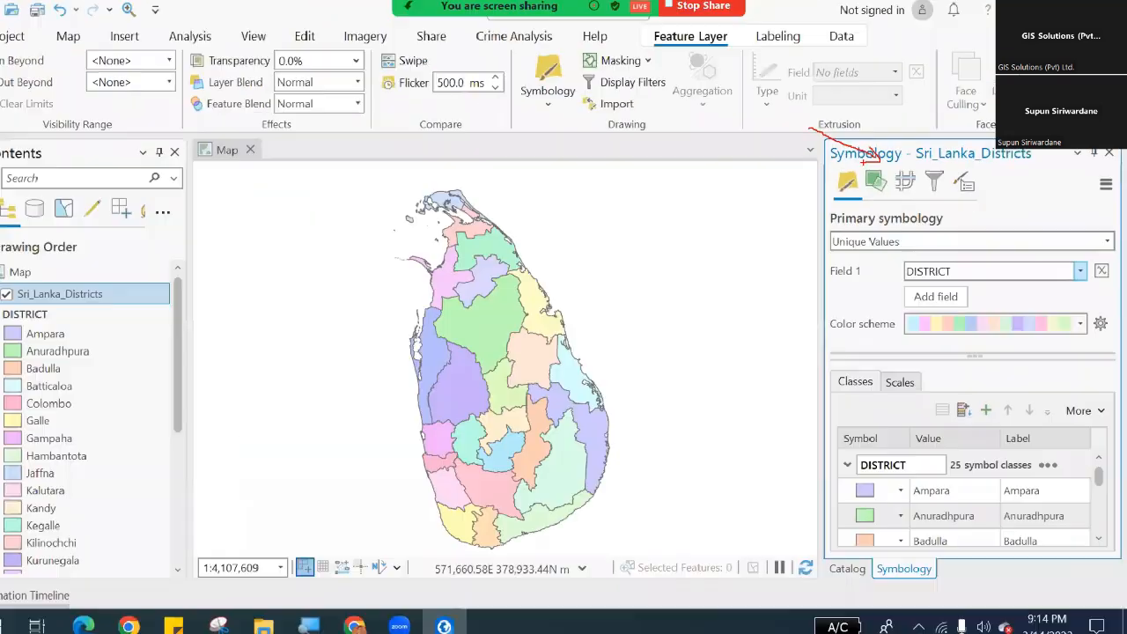
Apply a dark multicolour color scheme to the district classes and review the additional class options such as Format all symbols.
click(563, 104)
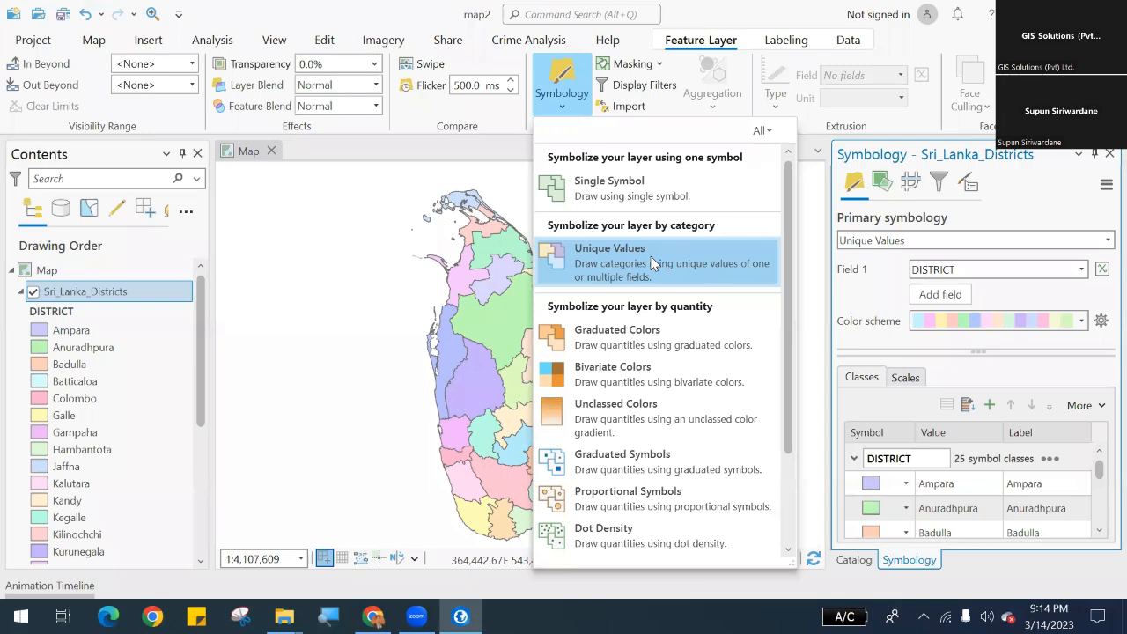
click(1080, 321)
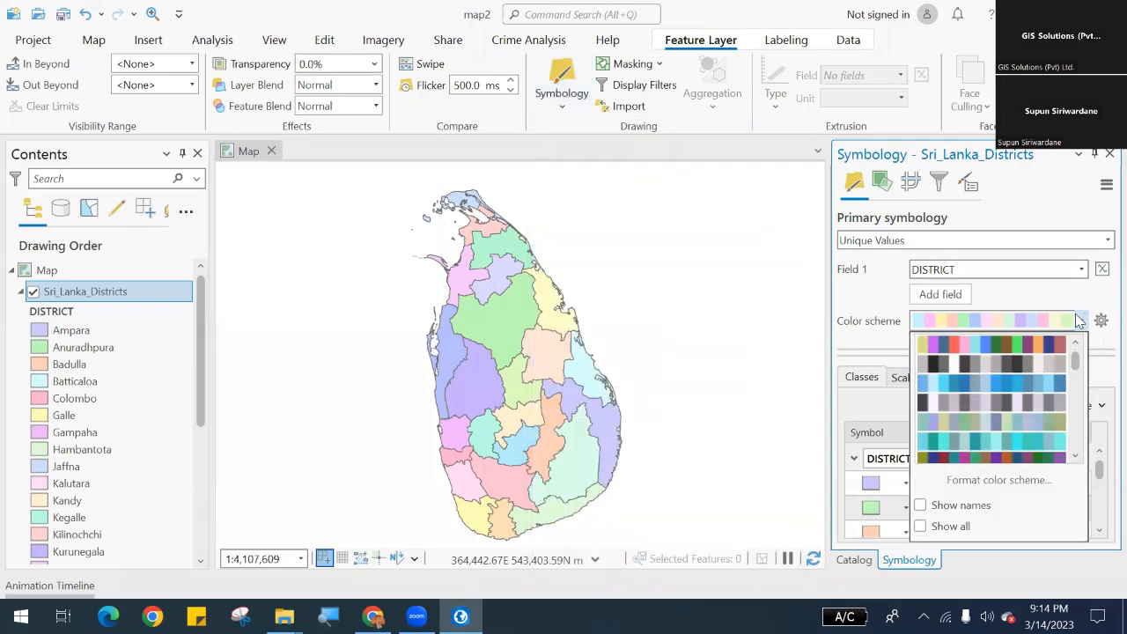
click(1038, 454)
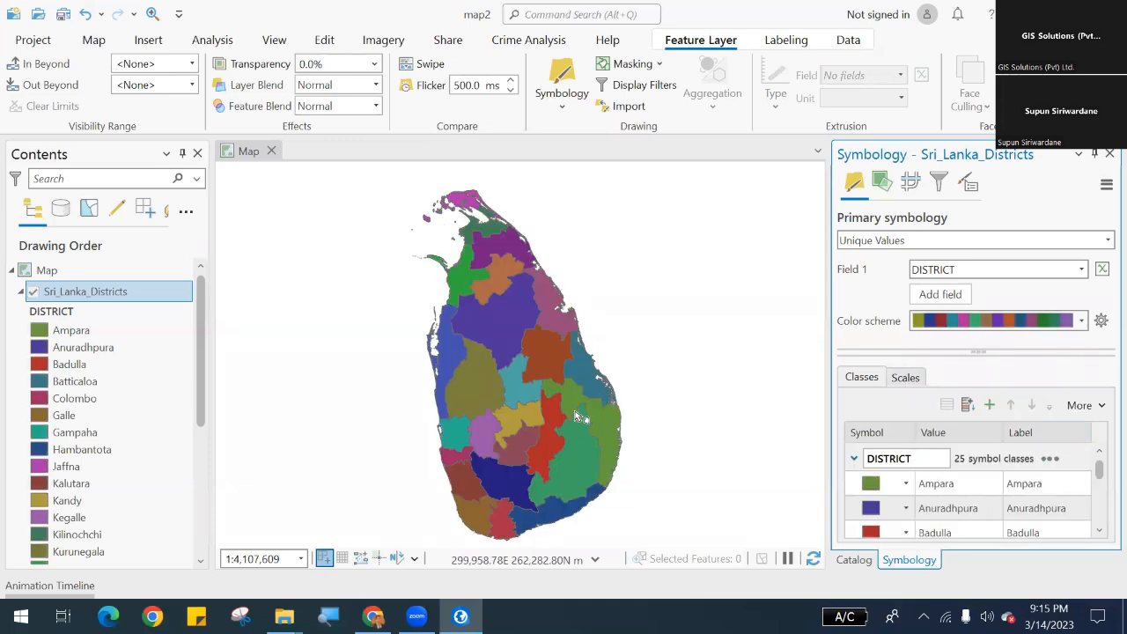
scroll(572, 411, up, 2)
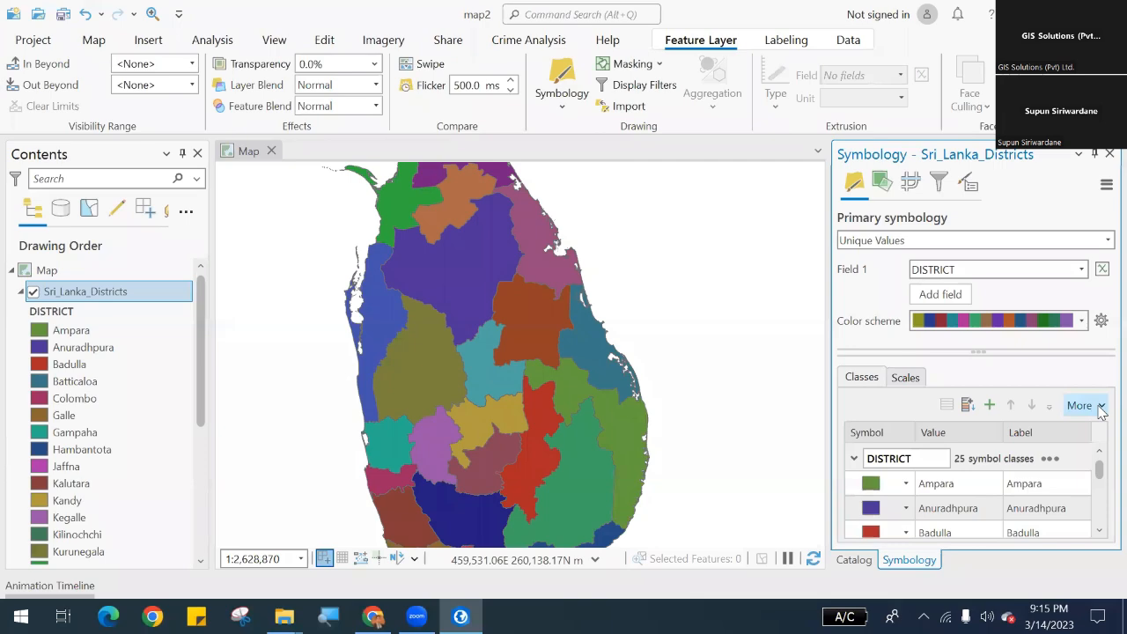
click(1099, 409)
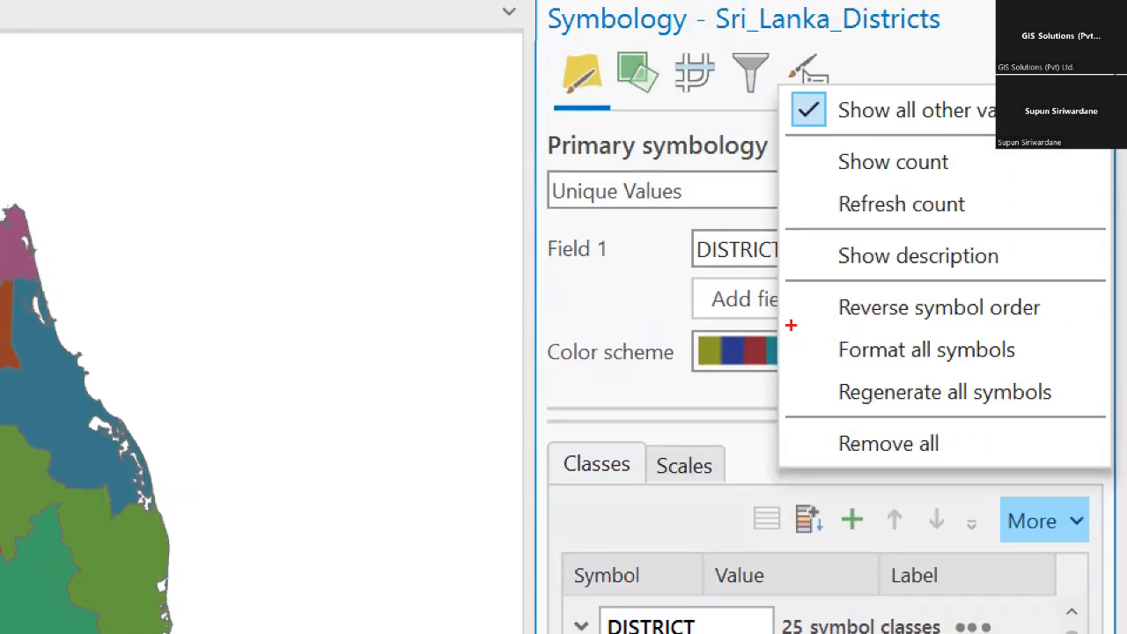
mouse_move(790, 325)
mouse_down()
mouse_move(942, 364)
mouse_move(1030, 363)
mouse_up()
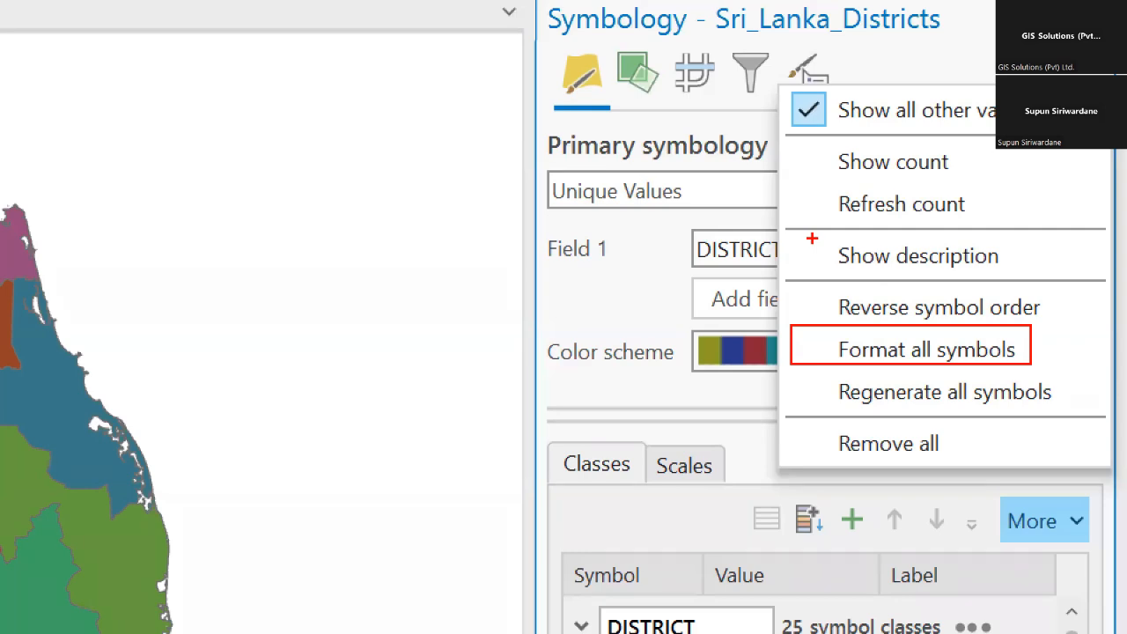
key(Escape)
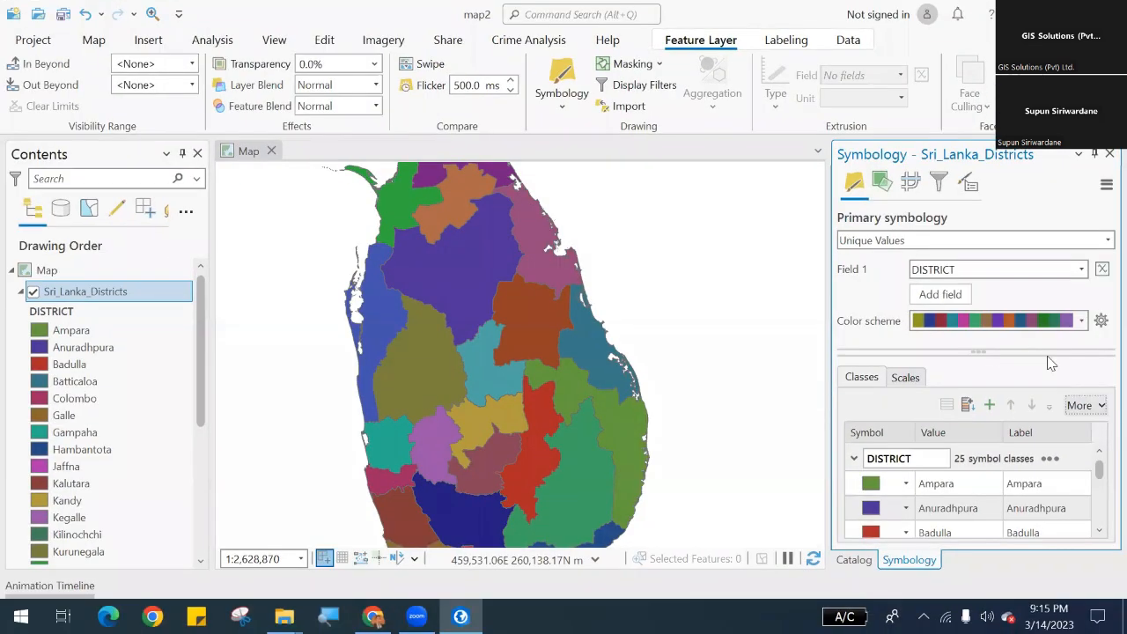
Change the Unique Values field to PROVINCE_N, turn on the count for the symbol classes, and inspect the provinces on the map.
click(1081, 270)
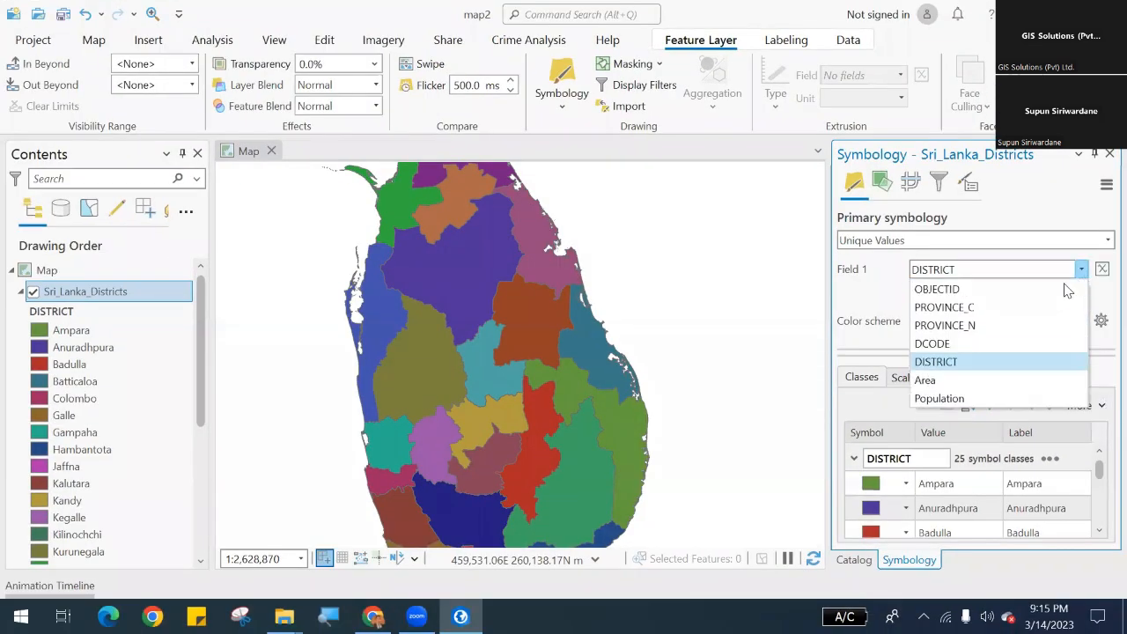
click(1052, 324)
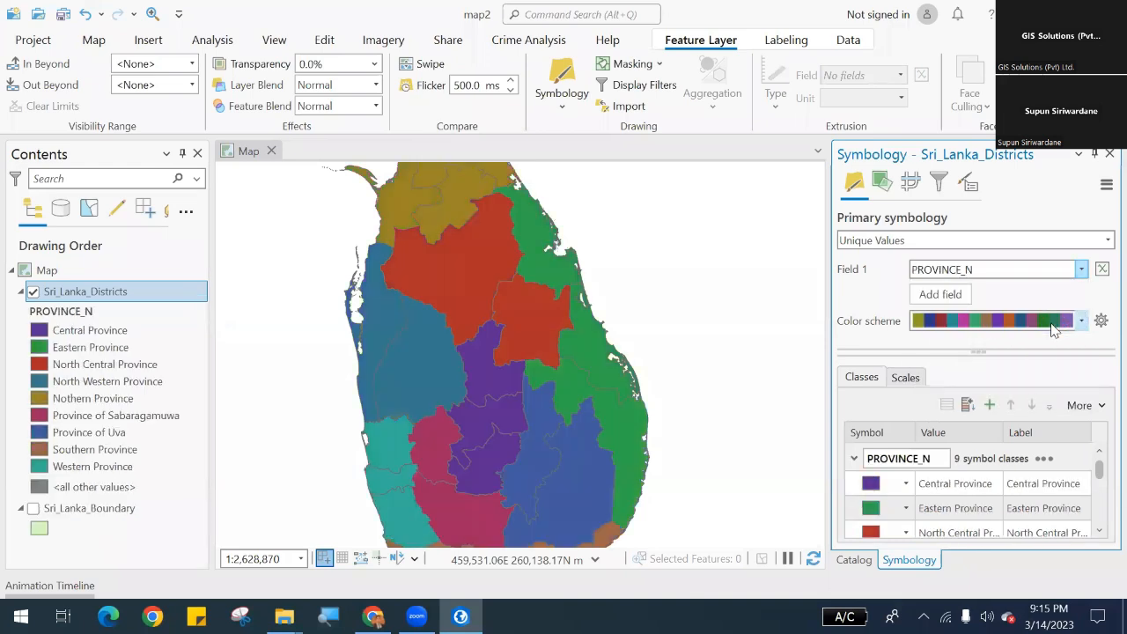
click(1080, 405)
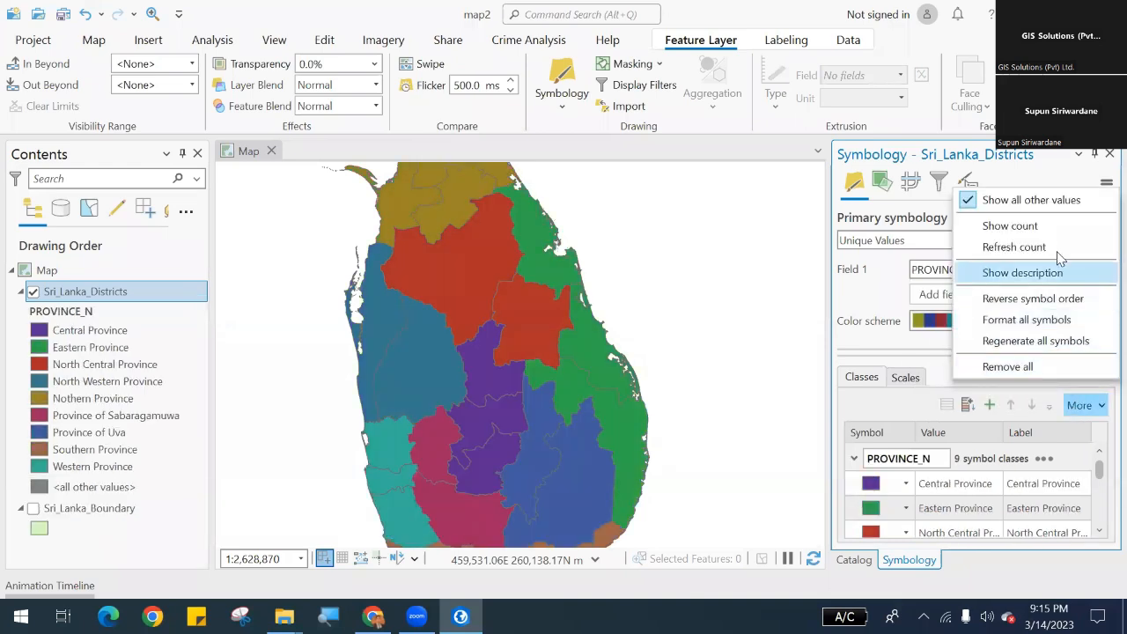
click(1054, 227)
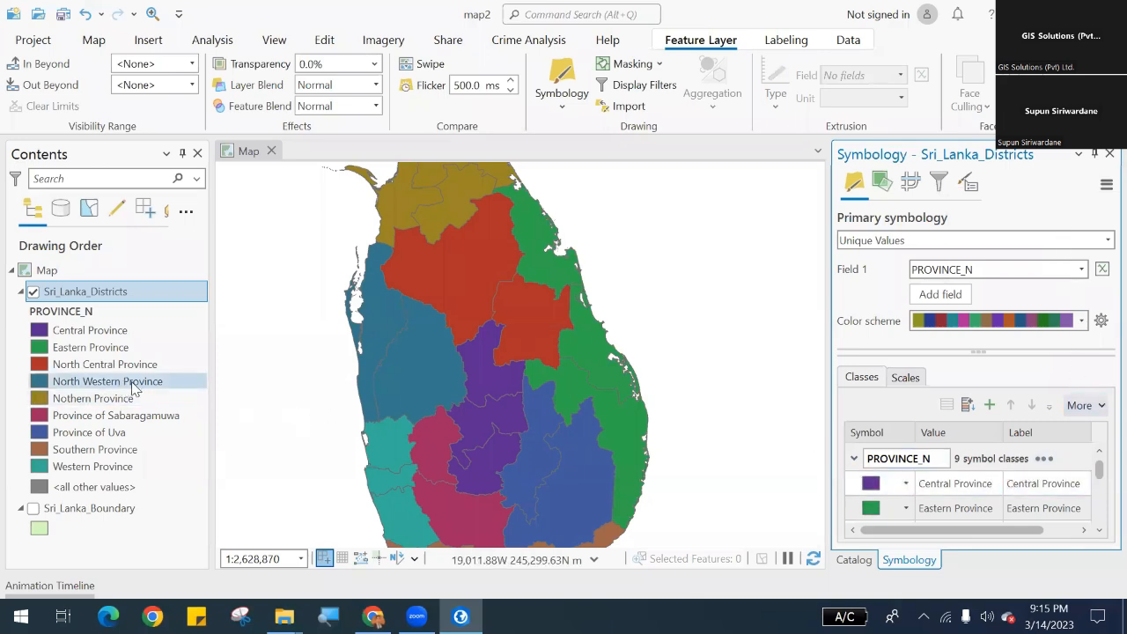
scroll(437, 385, down, 2)
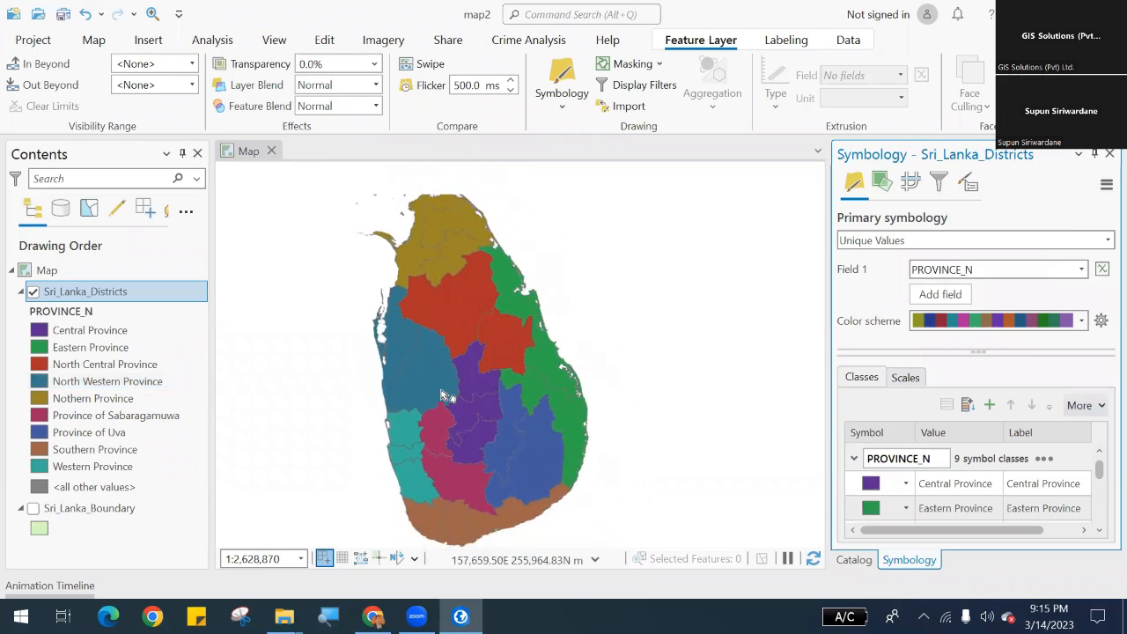
scroll(445, 395, up, 2)
scroll(444, 395, down, 2)
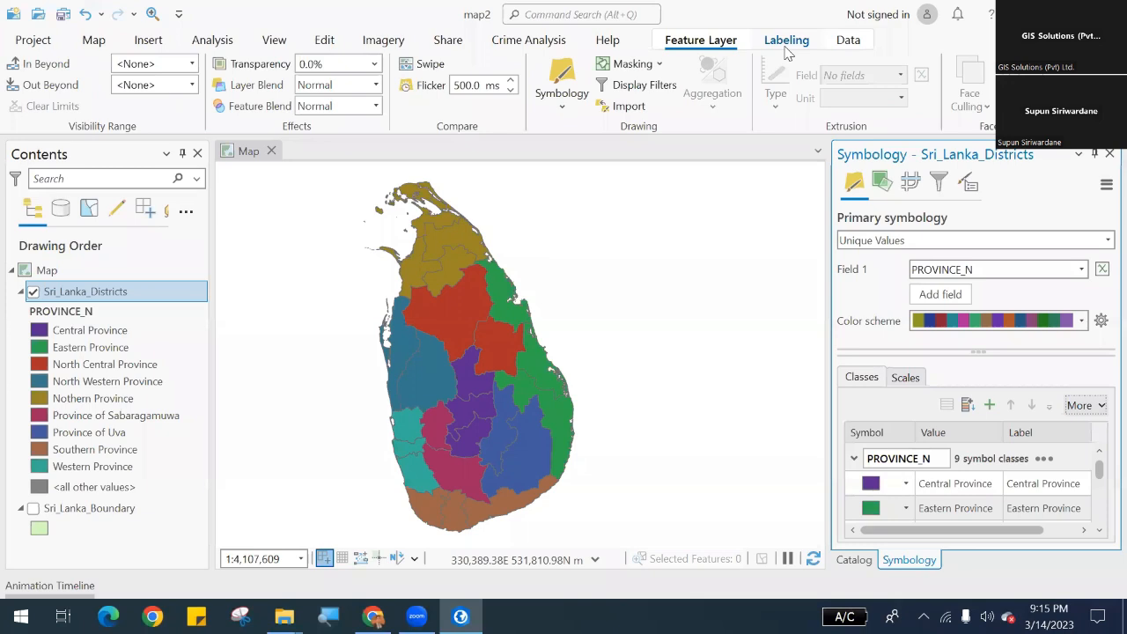
Turn on labels for the Sri_Lanka_Districts layer using the PROVINCE_N field.
click(787, 49)
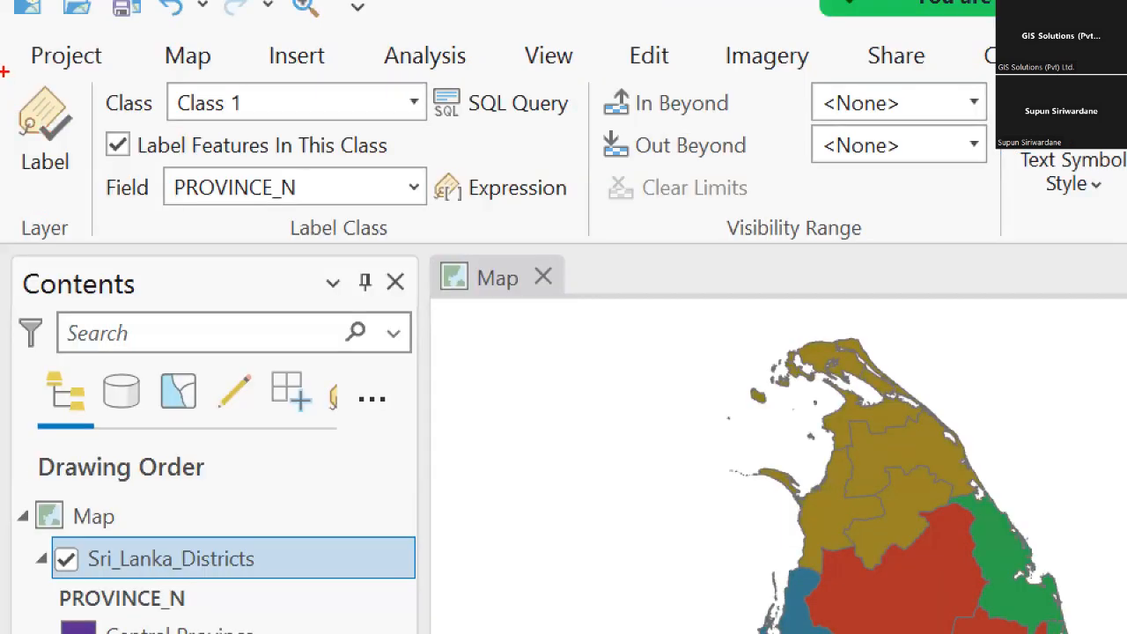
mouse_move(4, 70)
mouse_down()
mouse_move(95, 153)
mouse_move(103, 212)
mouse_up()
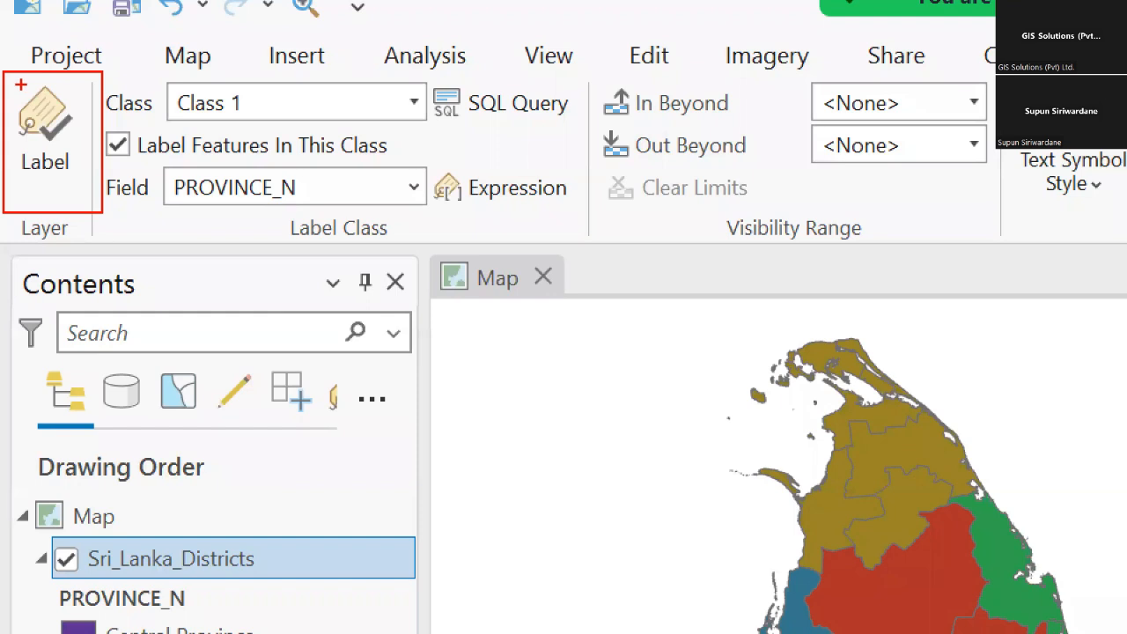
drag(7, 81, 89, 180)
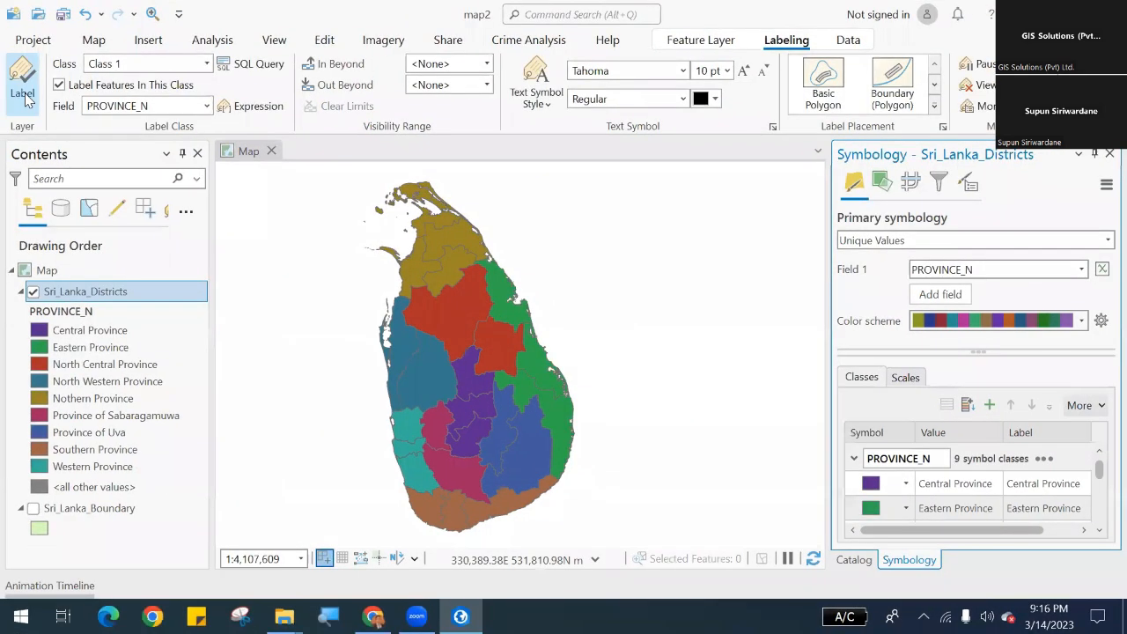
click(53, 172)
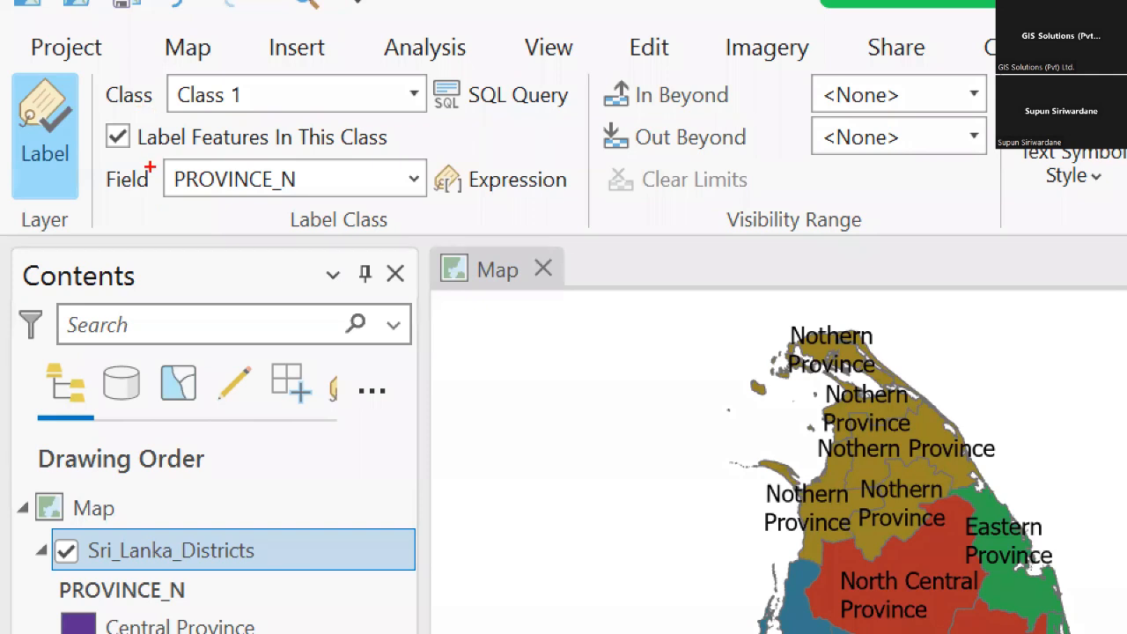
Set the label field of Class 1 to DISTRICT and look over the text symbol settings.
mouse_move(87, 143)
mouse_down()
mouse_move(382, 204)
mouse_move(444, 205)
mouse_move(446, 219)
mouse_up()
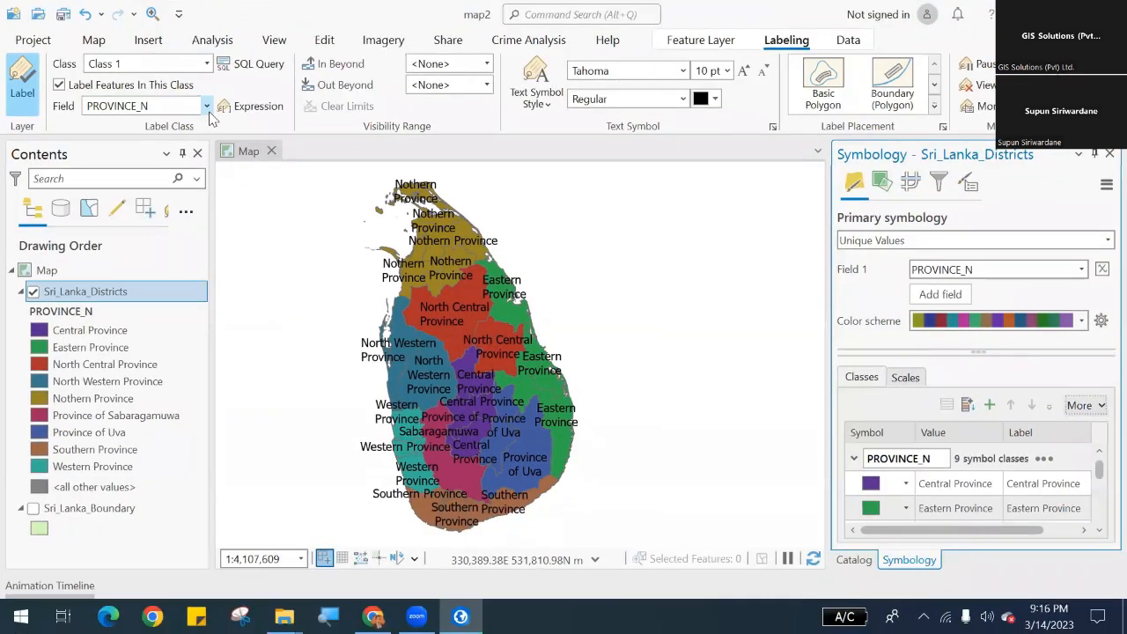
click(413, 179)
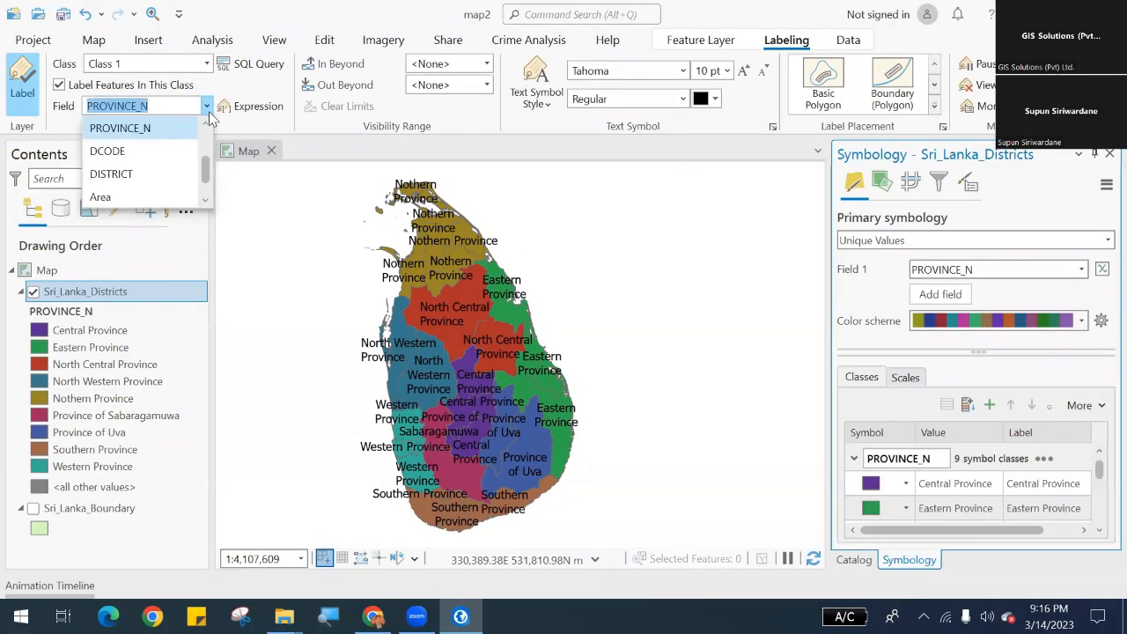
click(160, 179)
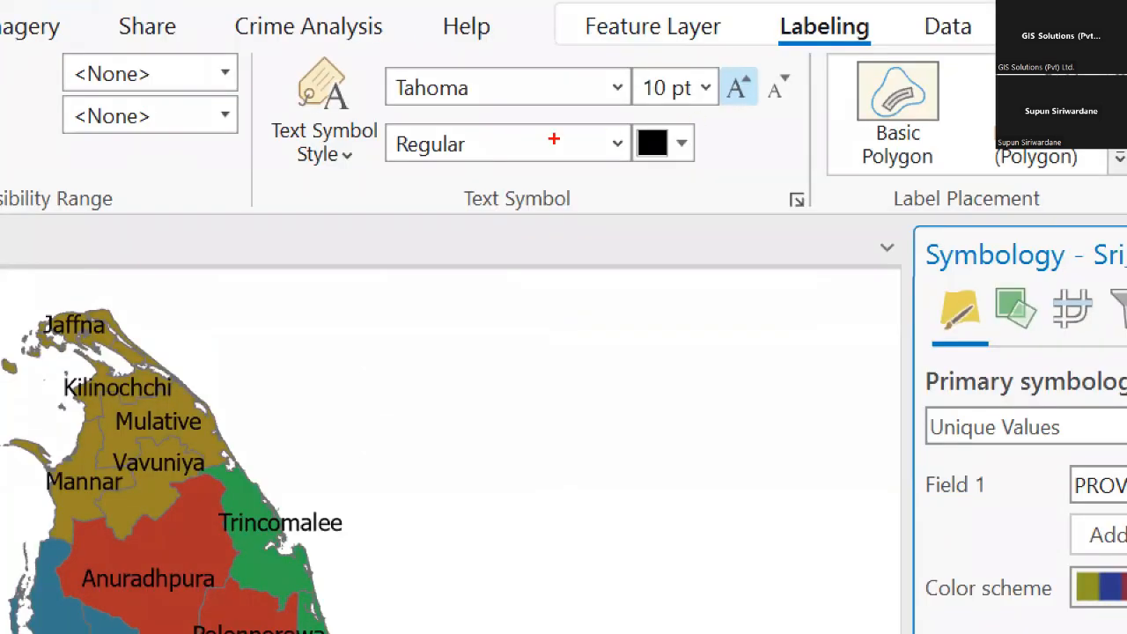
drag(506, 49, 565, 72)
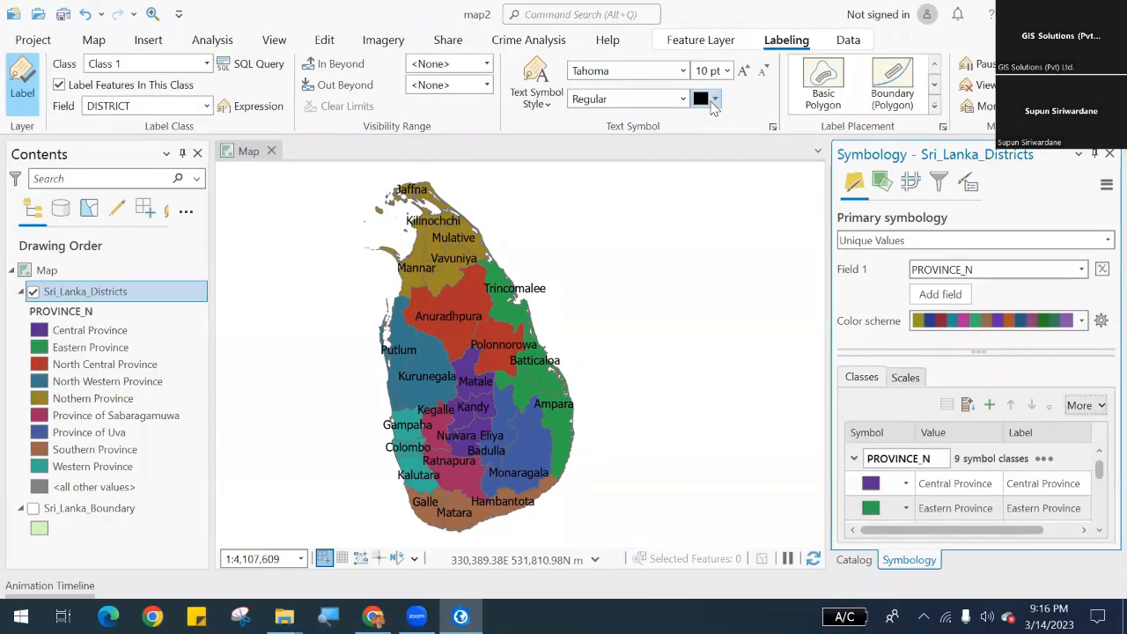
Set the Class 1 label text color to white and reduce its size to 8 pt.
click(713, 103)
click(710, 162)
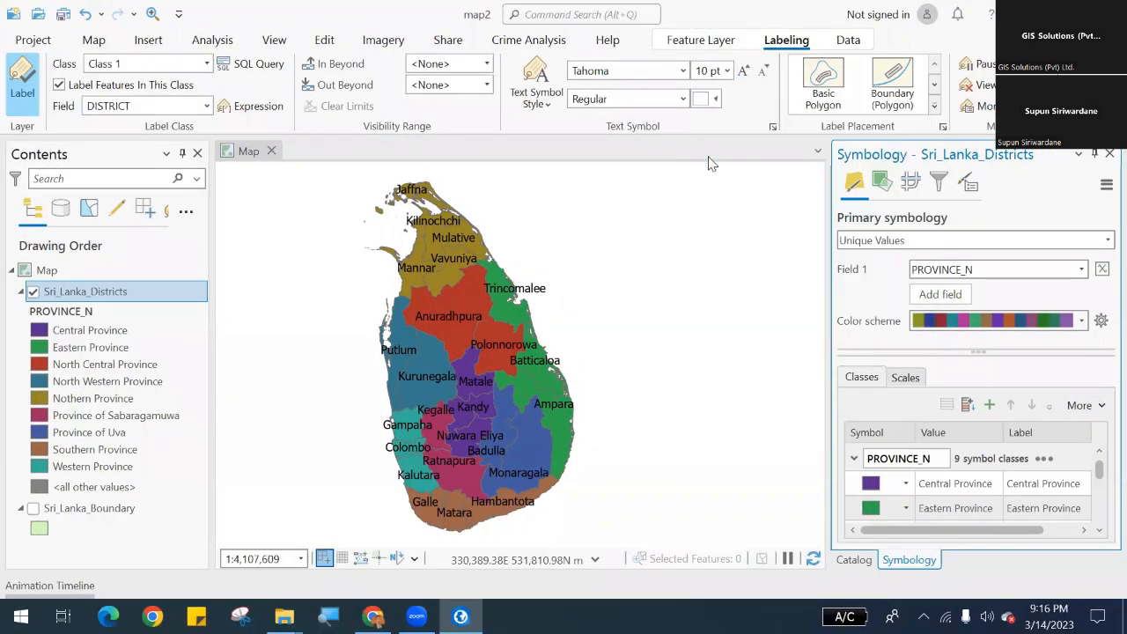
click(763, 71)
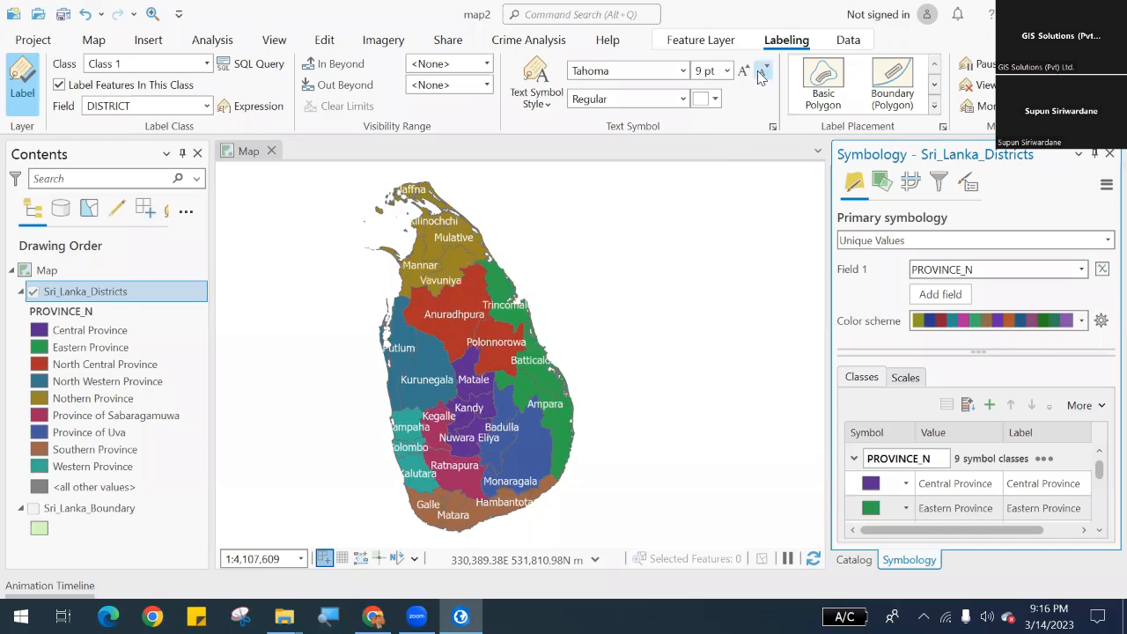
click(762, 70)
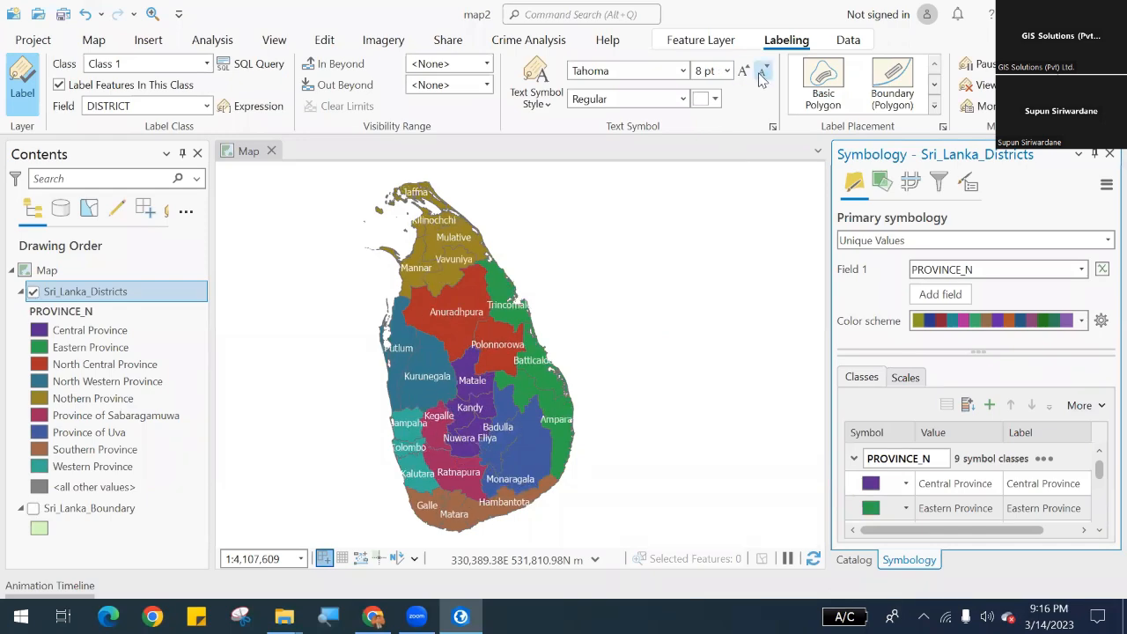
Look over the available label fonts and font styles, and check the district labels at different map scales.
click(683, 71)
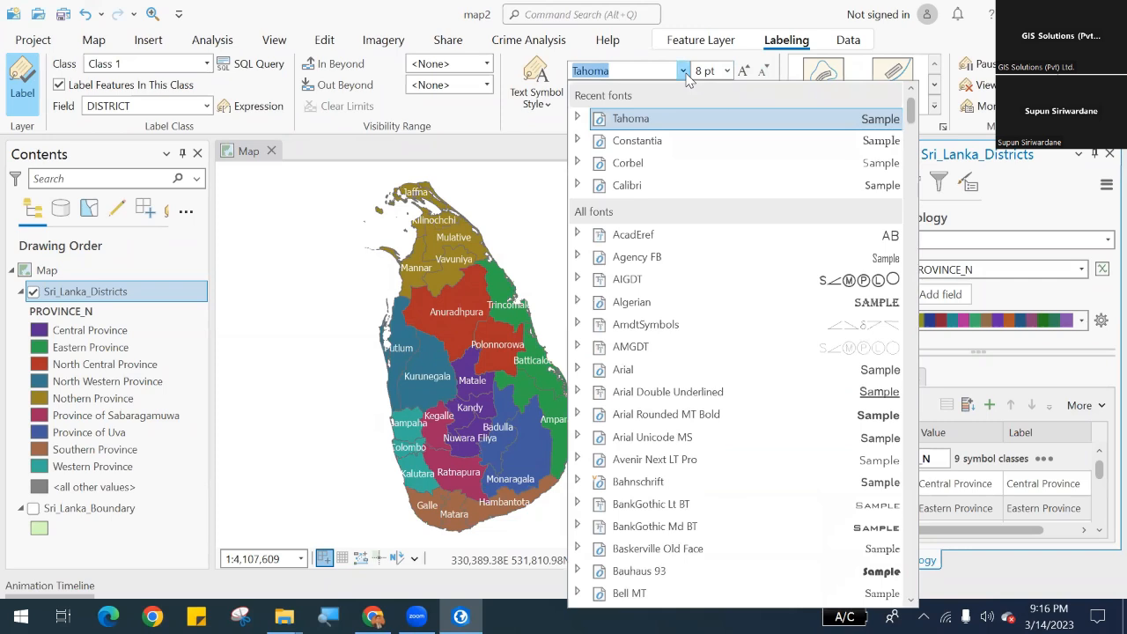
click(683, 71)
click(683, 98)
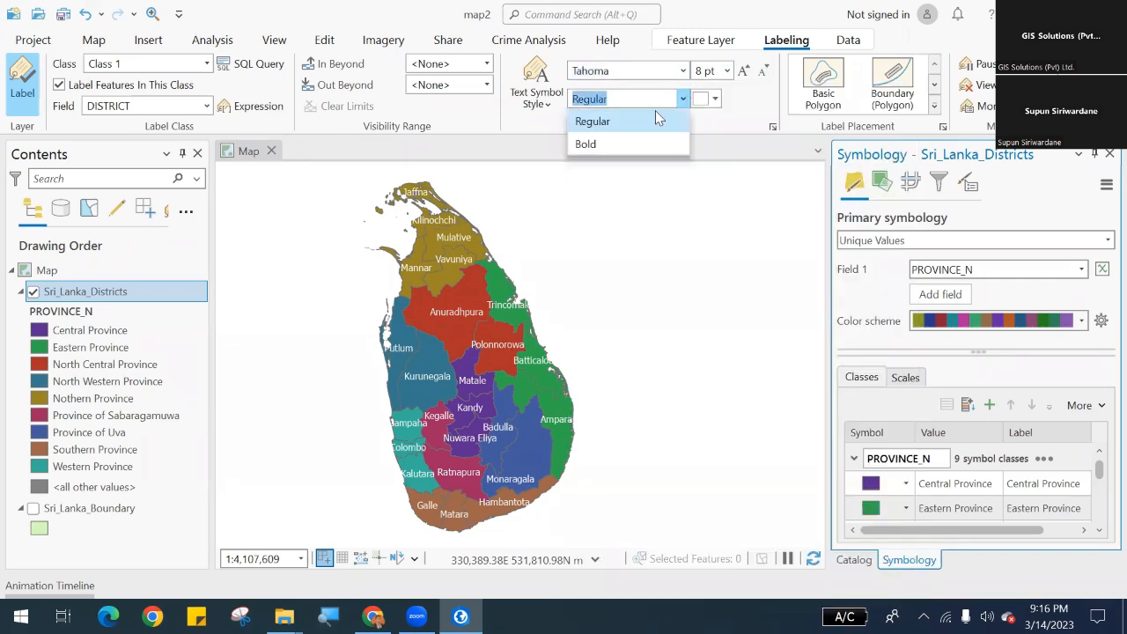
click(763, 113)
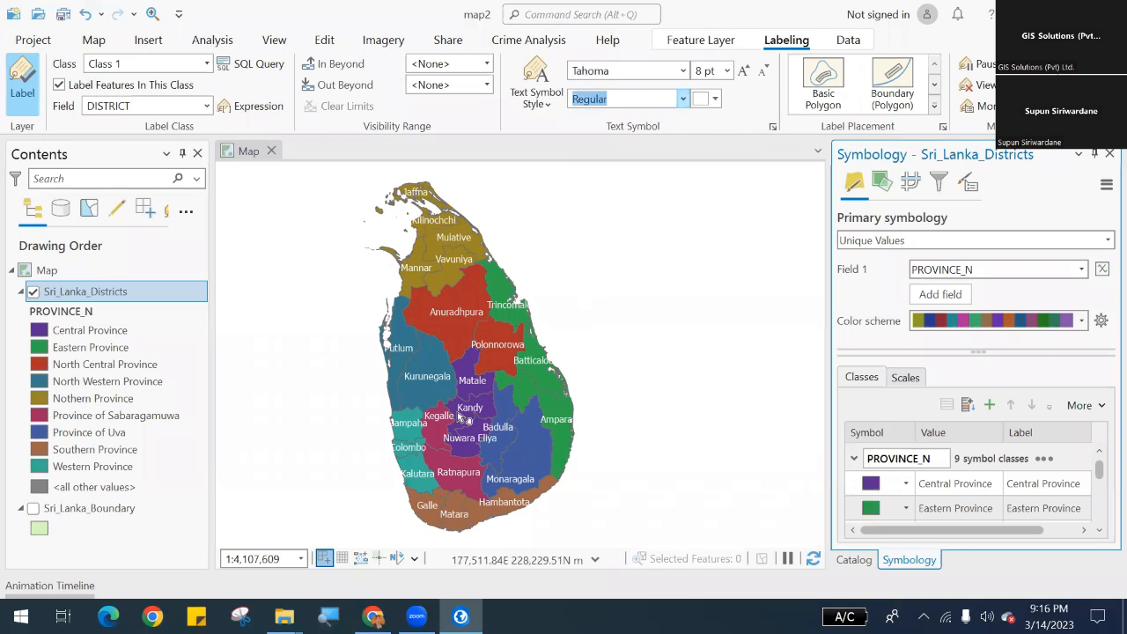
scroll(460, 418, up, 2)
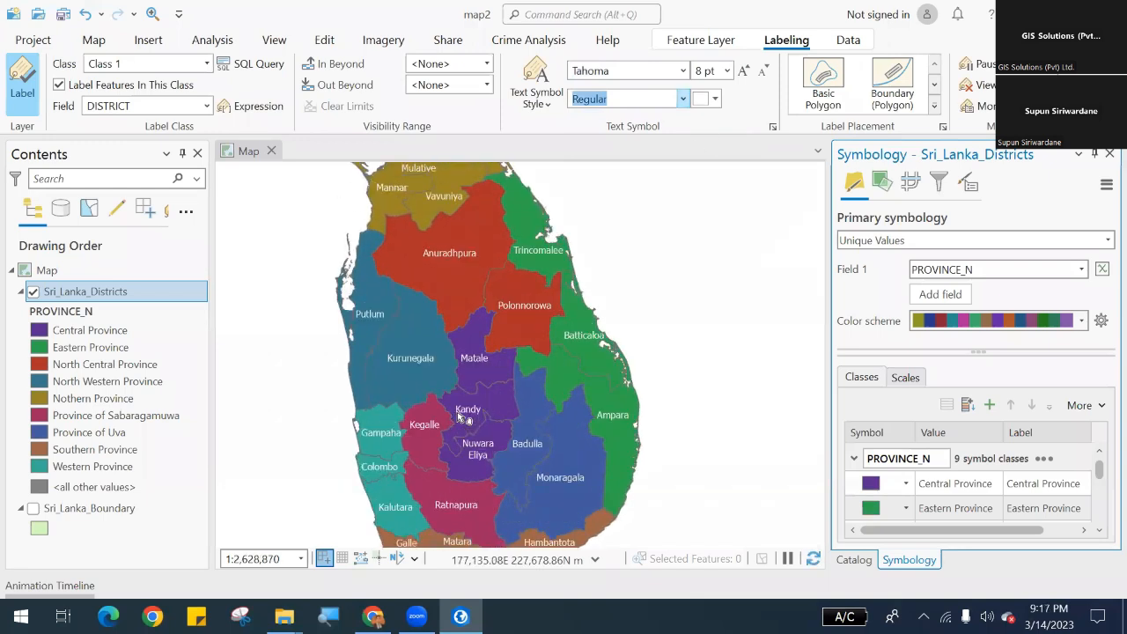
scroll(459, 418, down, 2)
scroll(474, 365, up, 2)
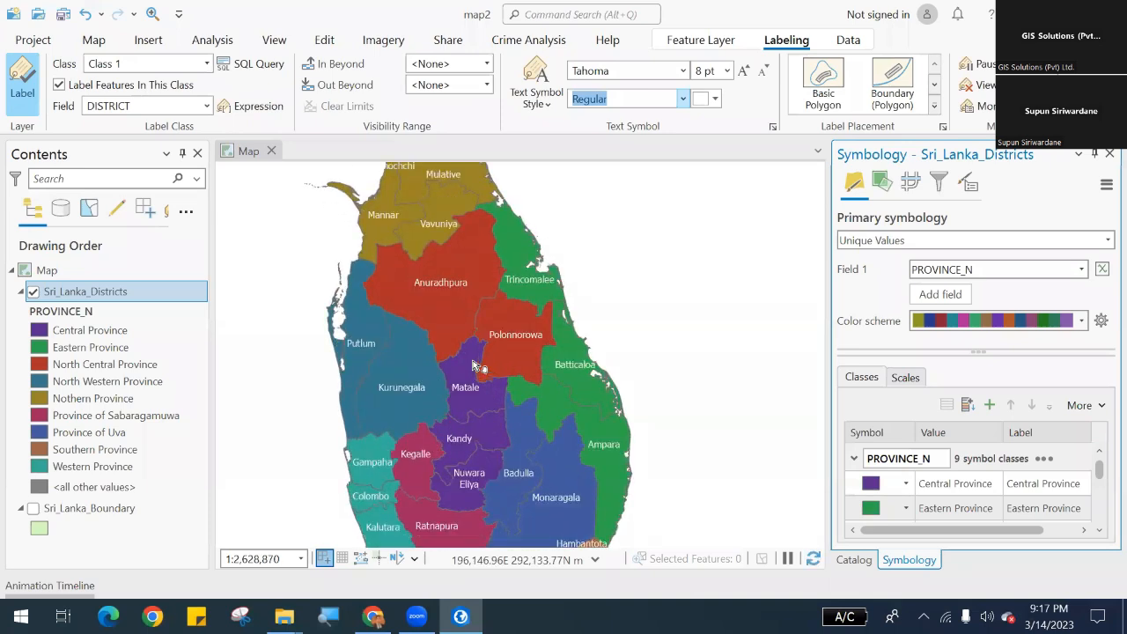
scroll(326, 321, down, 2)
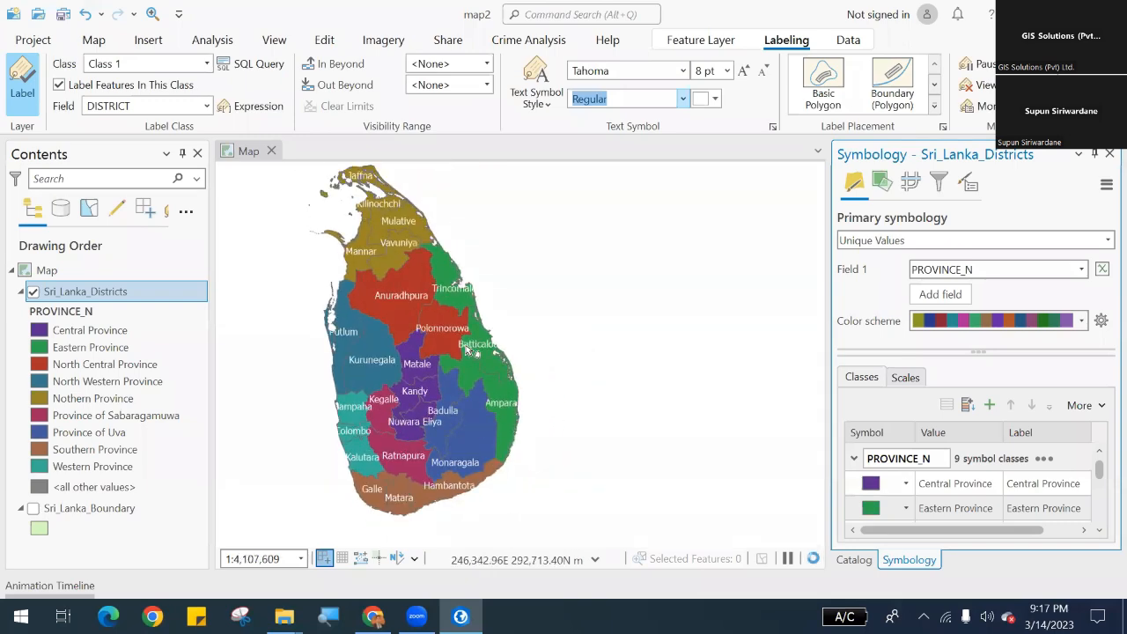
scroll(469, 350, up, 2)
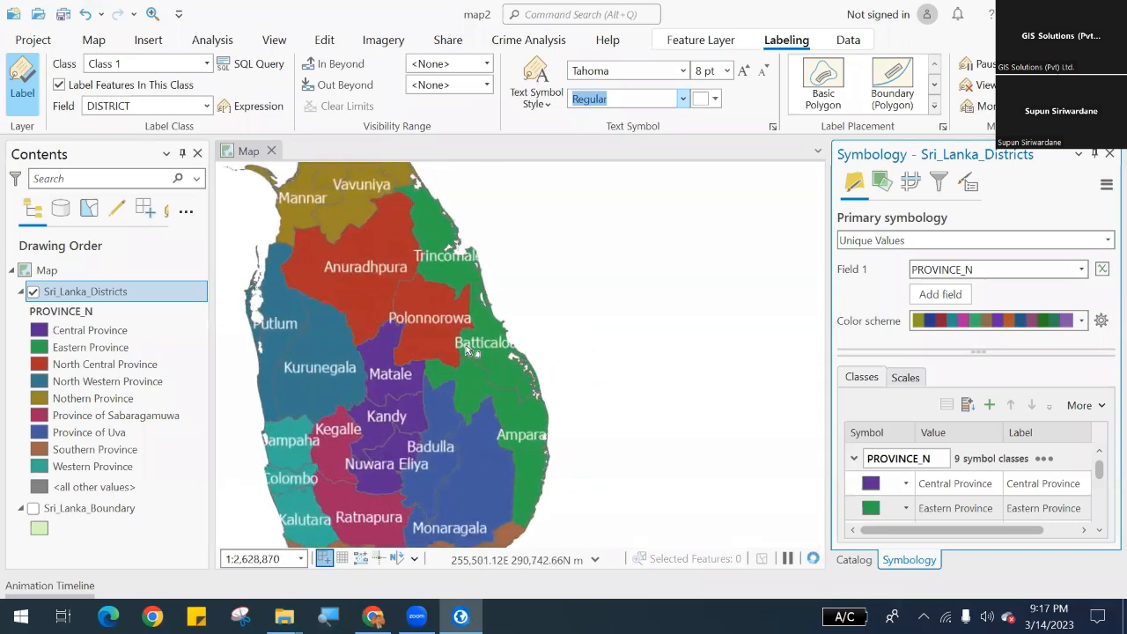
Restrict the Class 1 labels with an SQL query where PROVINCE_N is equal to Central Province, and inspect the labelled districts.
click(257, 65)
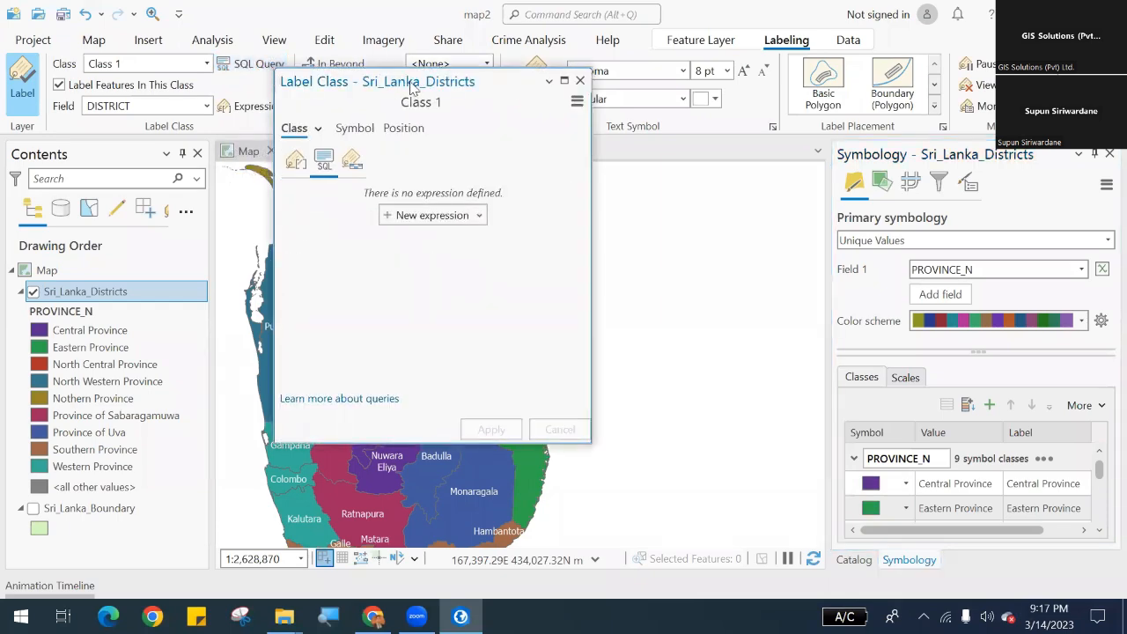
drag(410, 86, 700, 105)
click(742, 230)
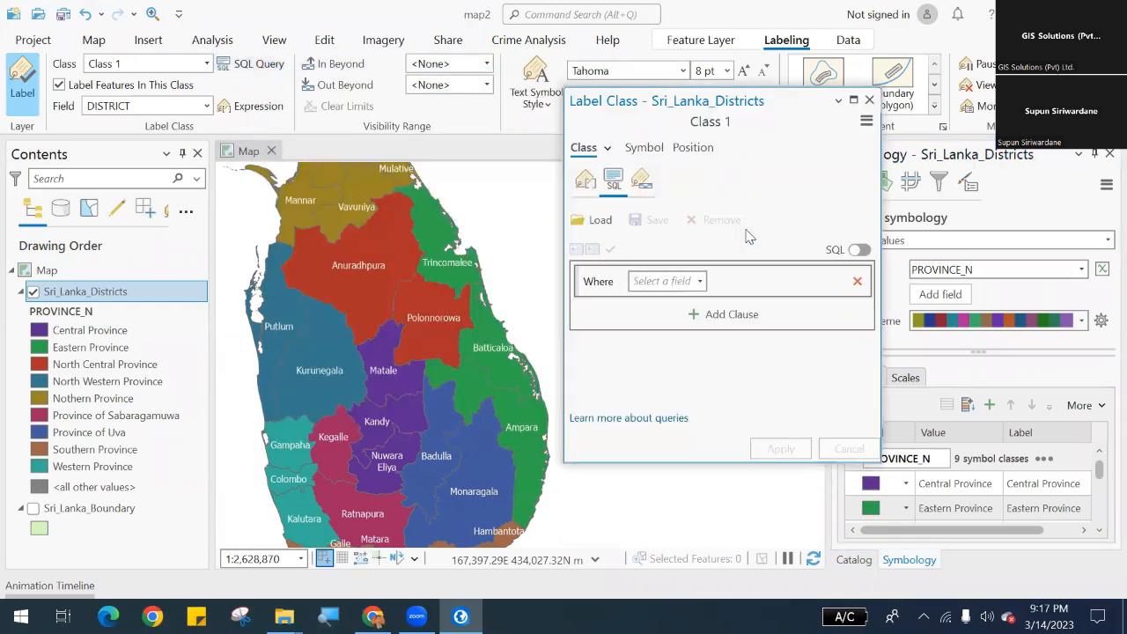
click(702, 280)
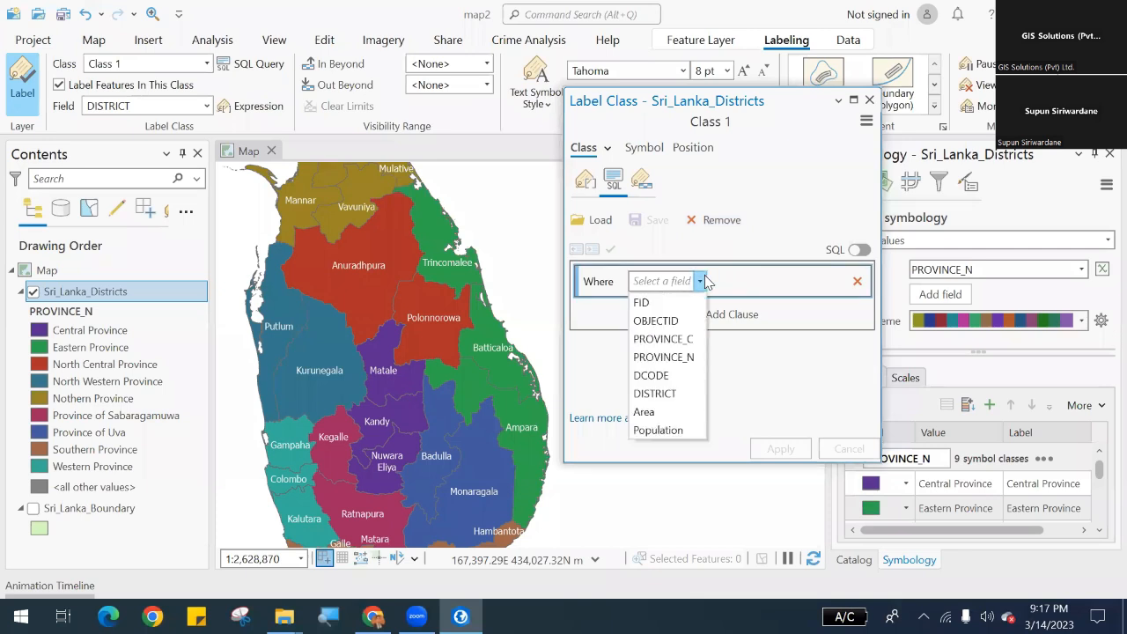
click(685, 359)
click(830, 284)
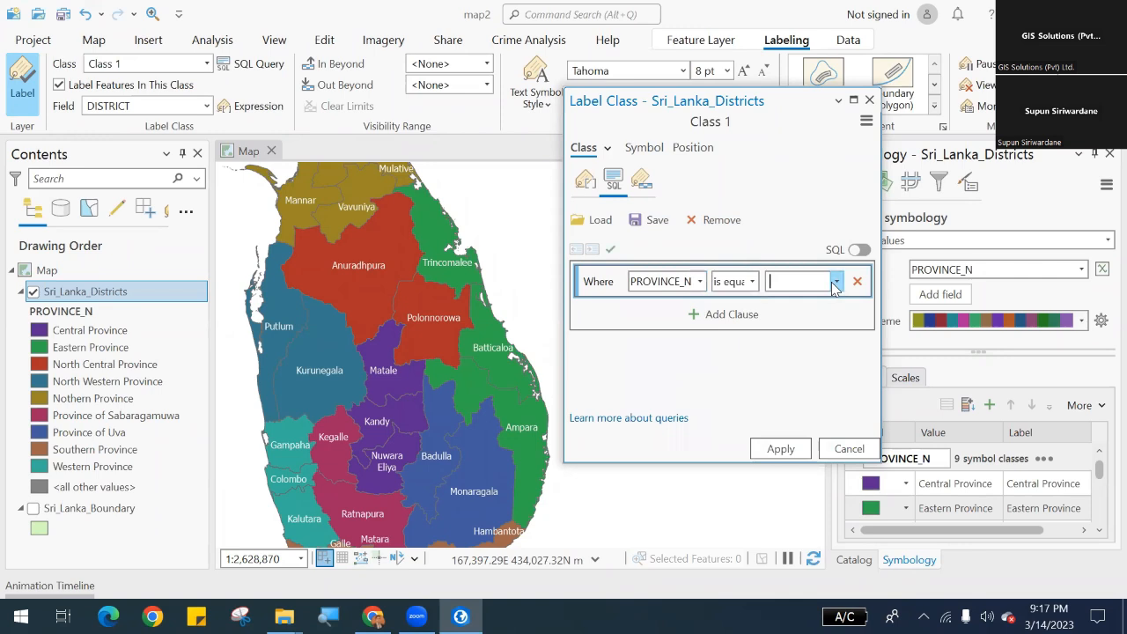
click(824, 304)
click(792, 451)
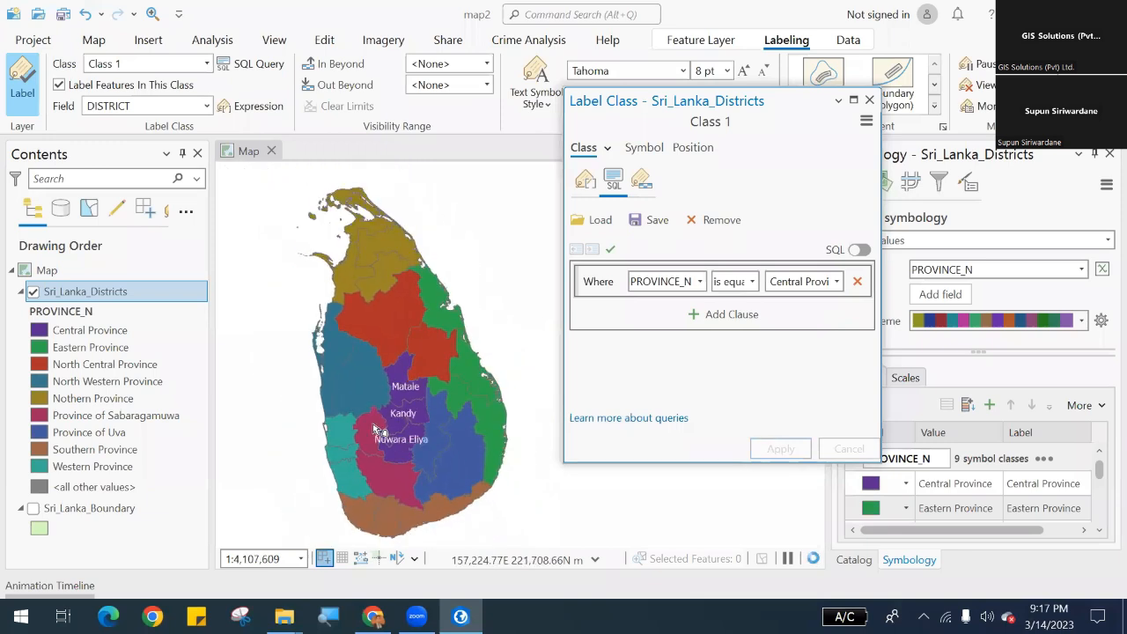
scroll(401, 430, up, 2)
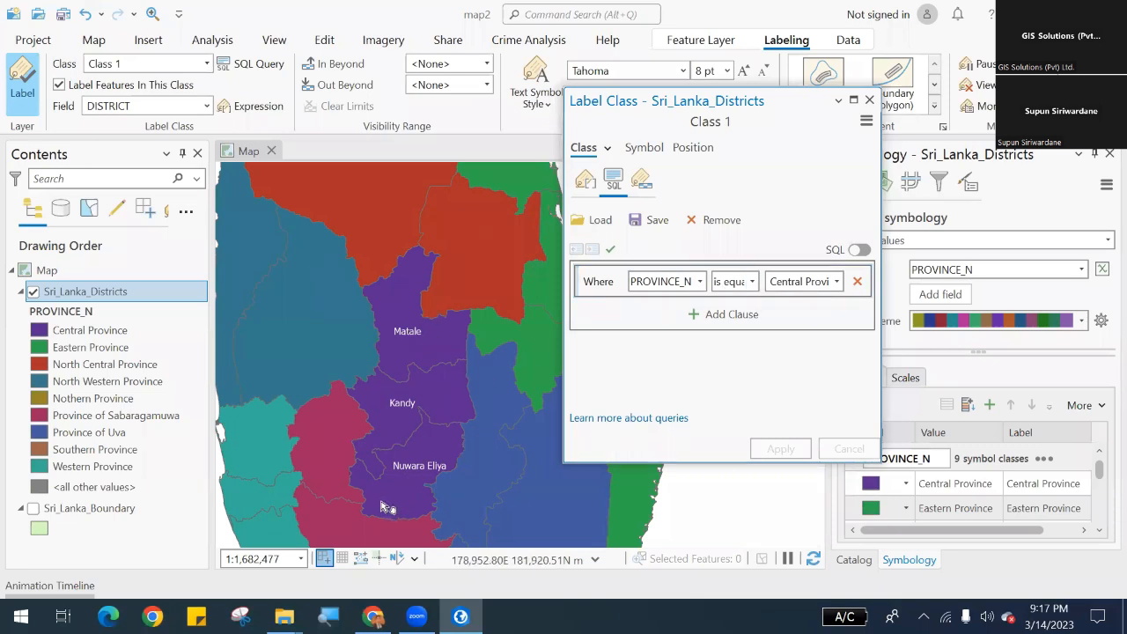
Remove the Central Province clause from the Class 1 label query, apply the change and close the label class settings.
click(856, 281)
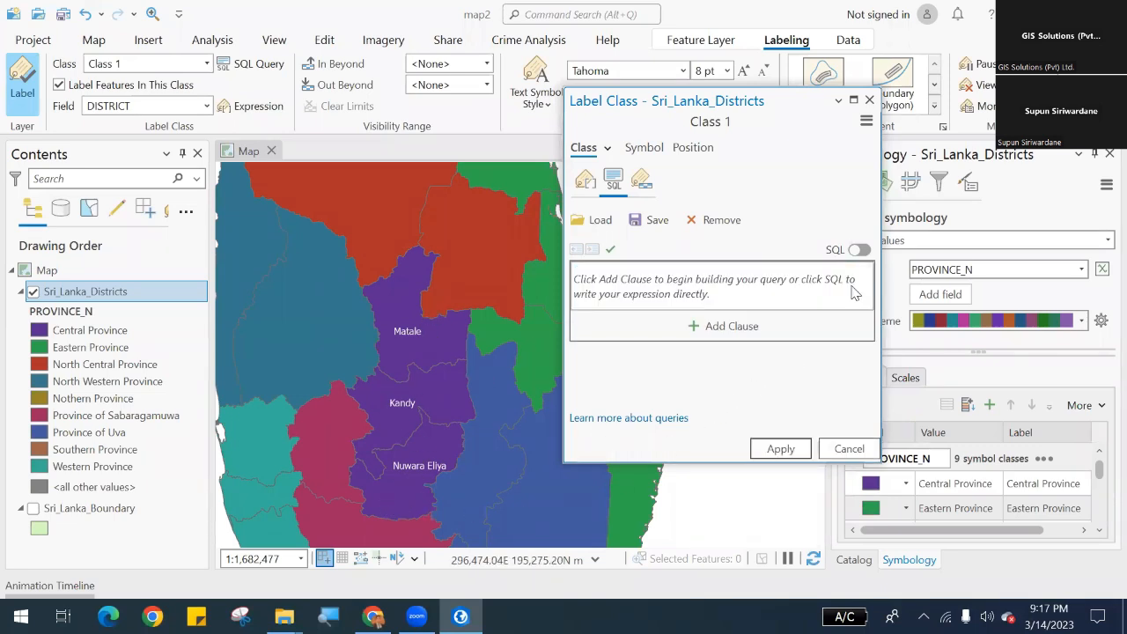
click(780, 449)
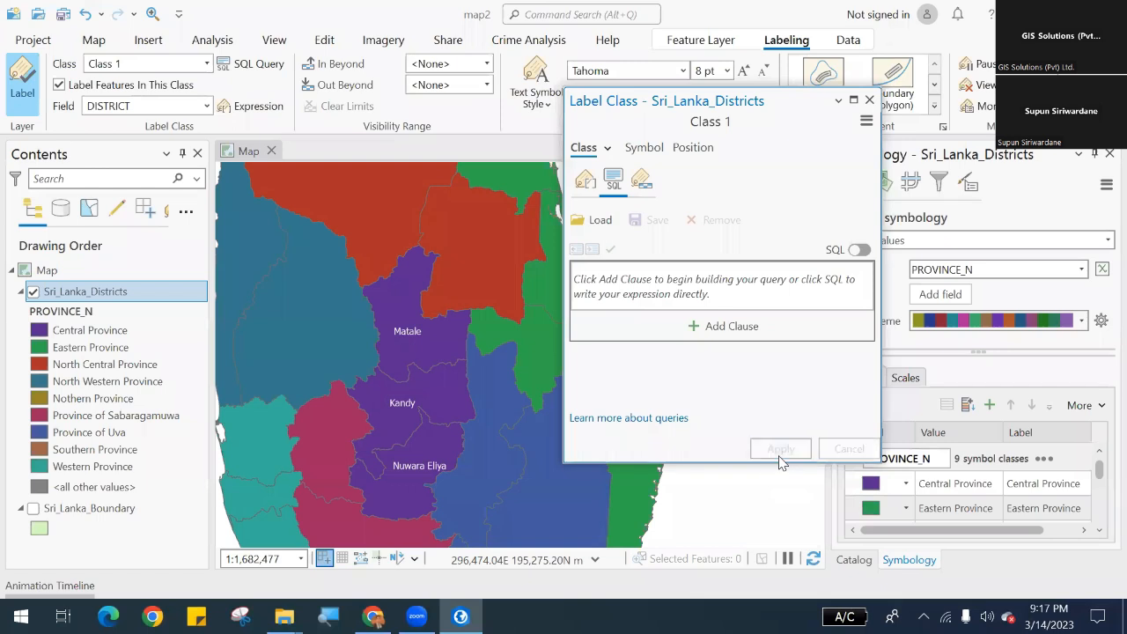
click(869, 102)
scroll(643, 247, down, 2)
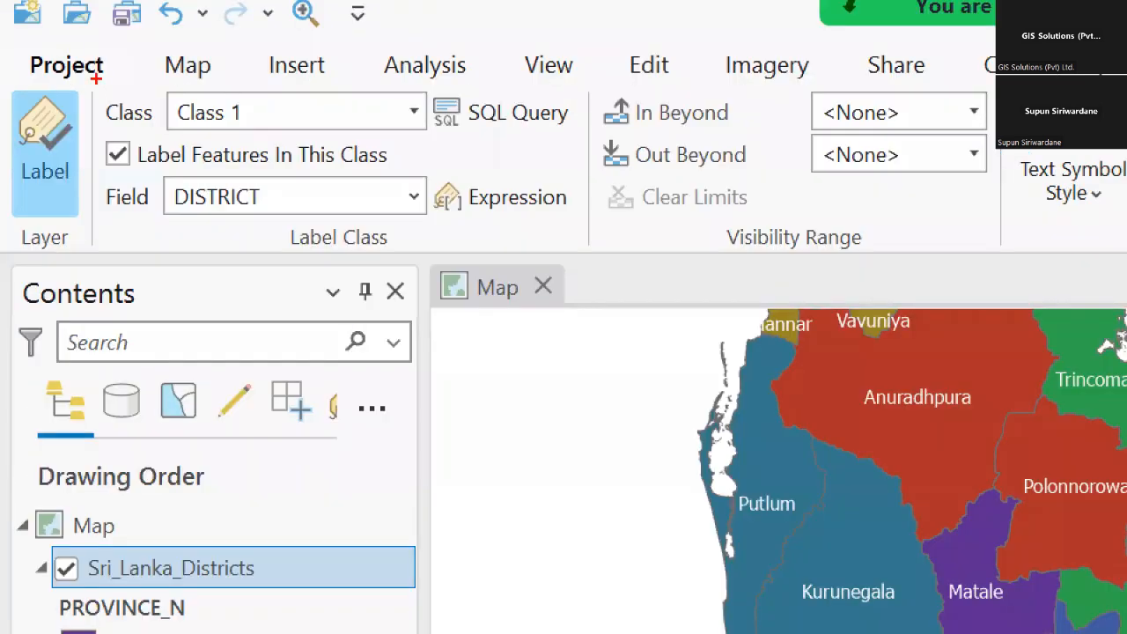
mouse_move(95, 81)
mouse_down()
mouse_move(141, 128)
mouse_move(375, 176)
mouse_move(591, 238)
mouse_move(592, 252)
mouse_up()
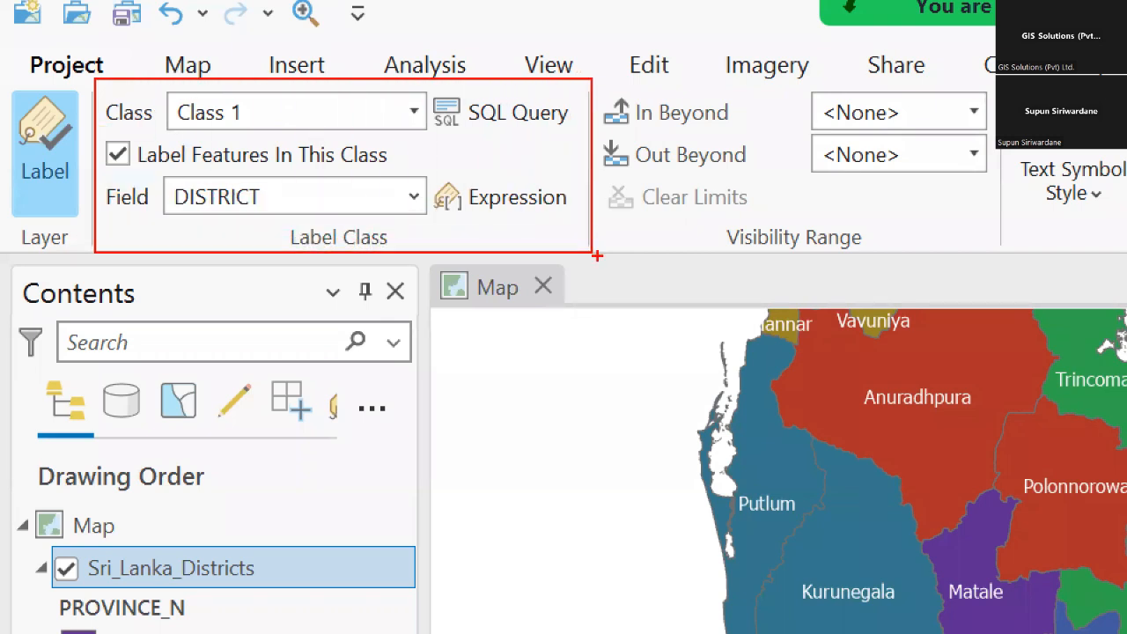
key(Escape)
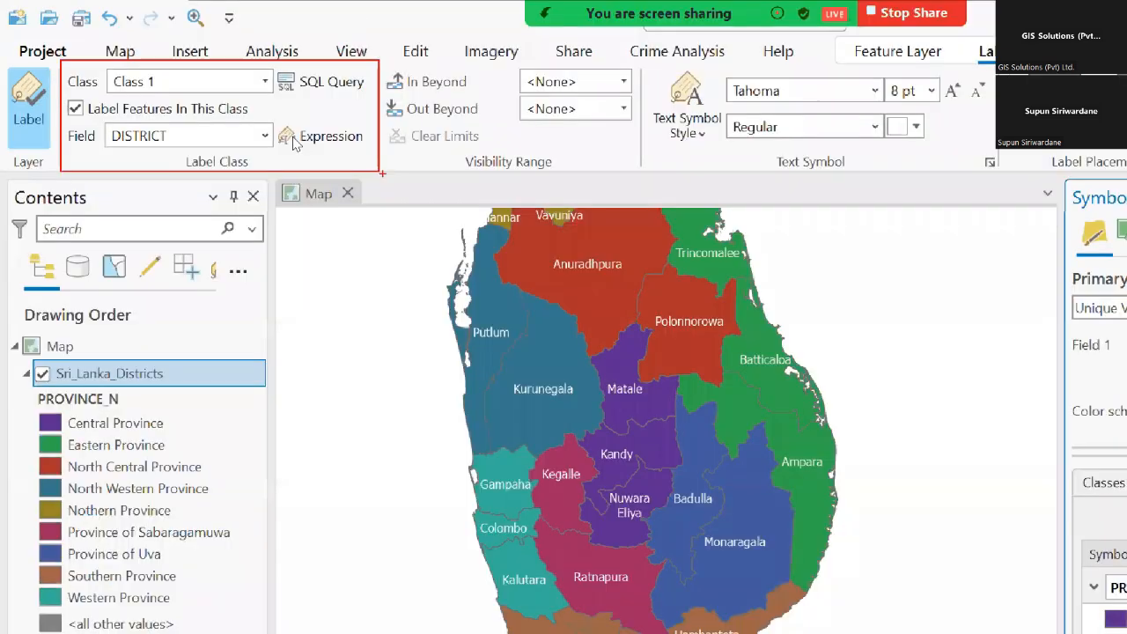
scroll(457, 321, up, 2)
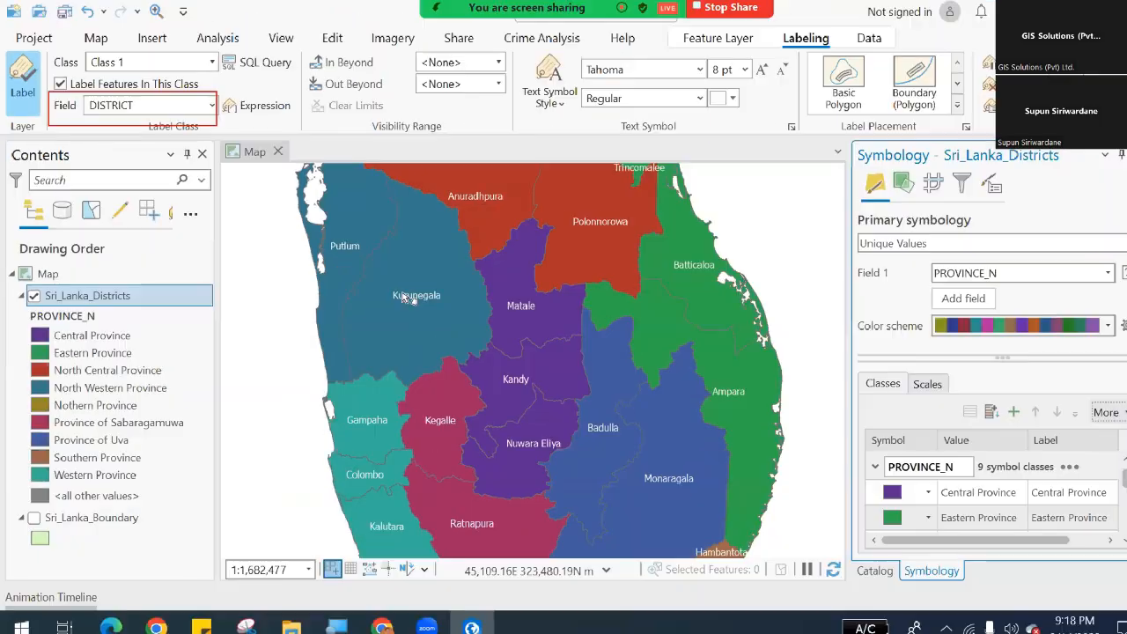
scroll(815, 485, up, 3)
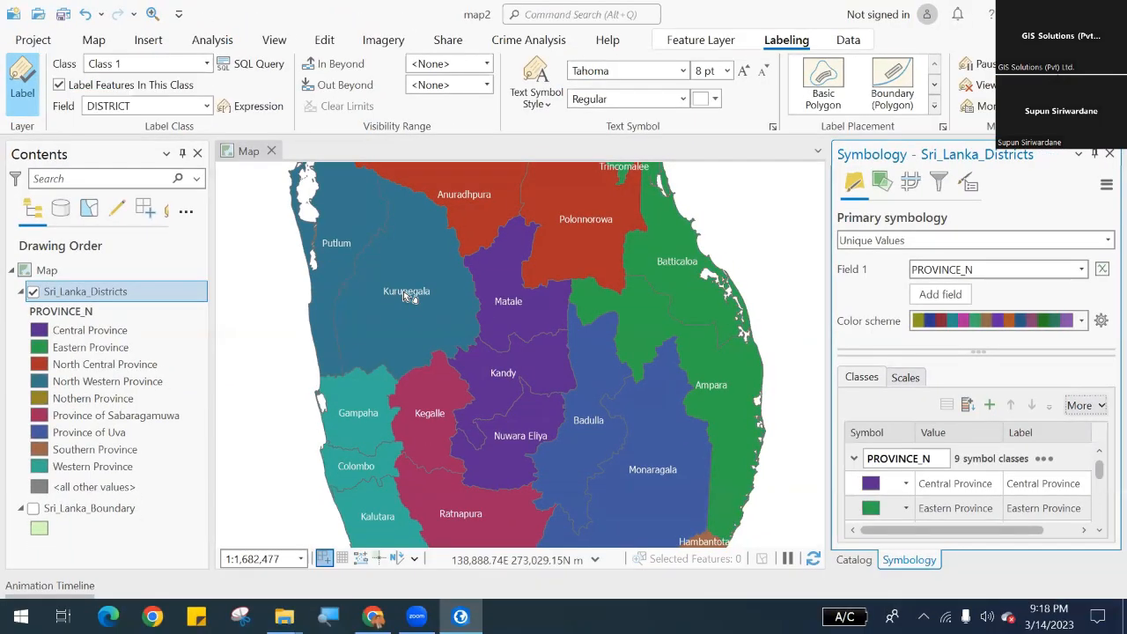
Create a new label class named Class2 for the Sri_Lanka_Districts layer.
click(205, 64)
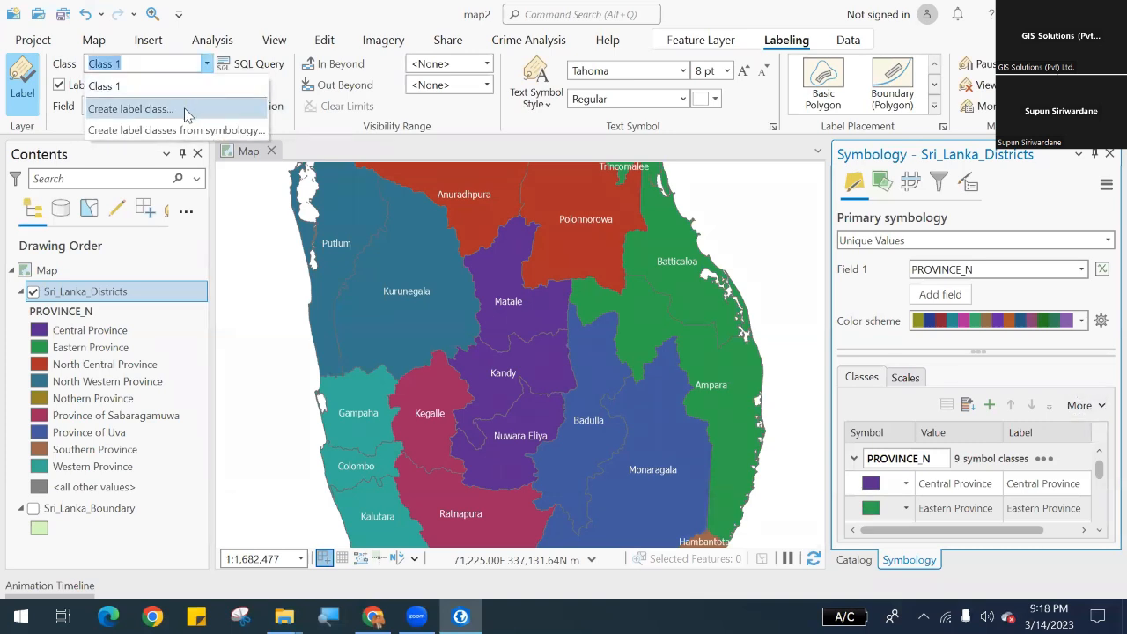
click(132, 110)
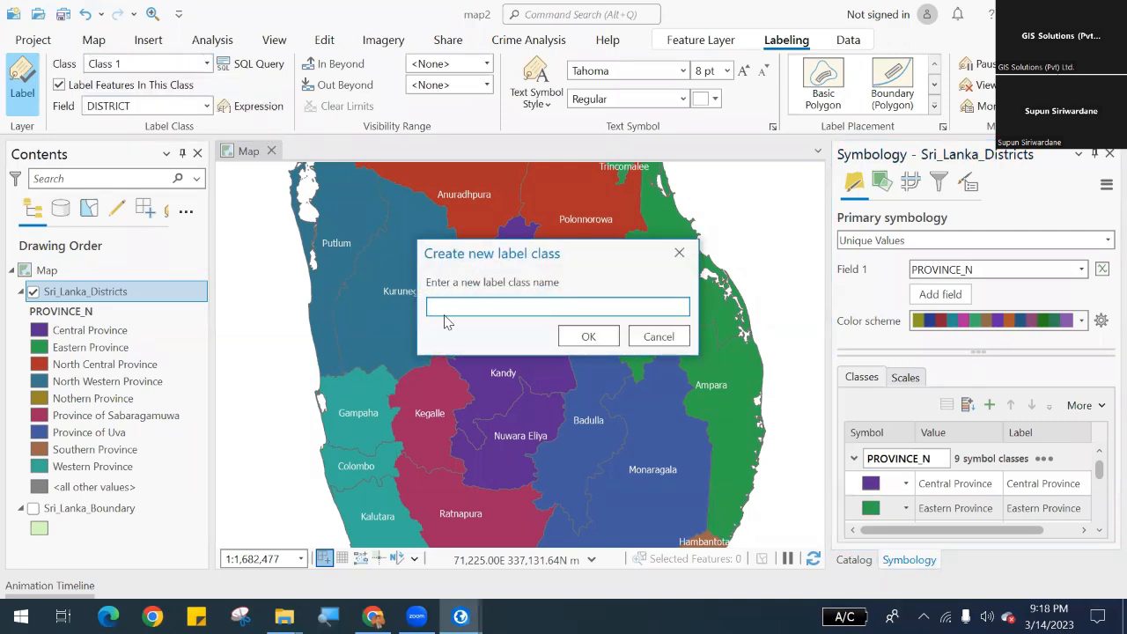
text(Class2)
click(571, 341)
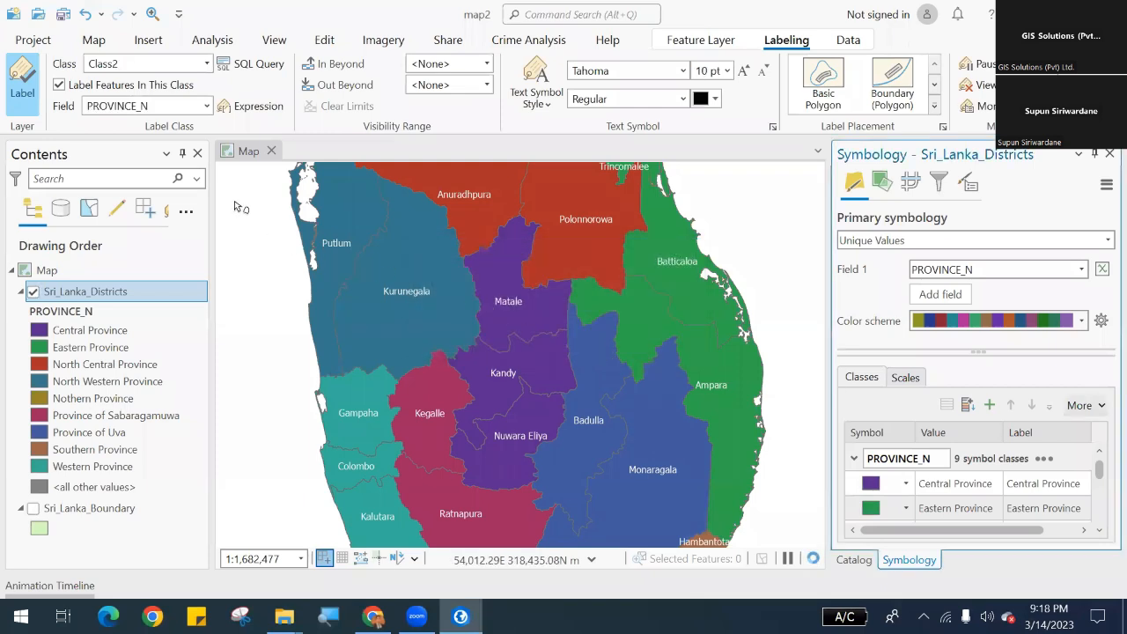
Label Class2 with the DCODE field in red text and check the codes beside the district names on the map.
click(205, 107)
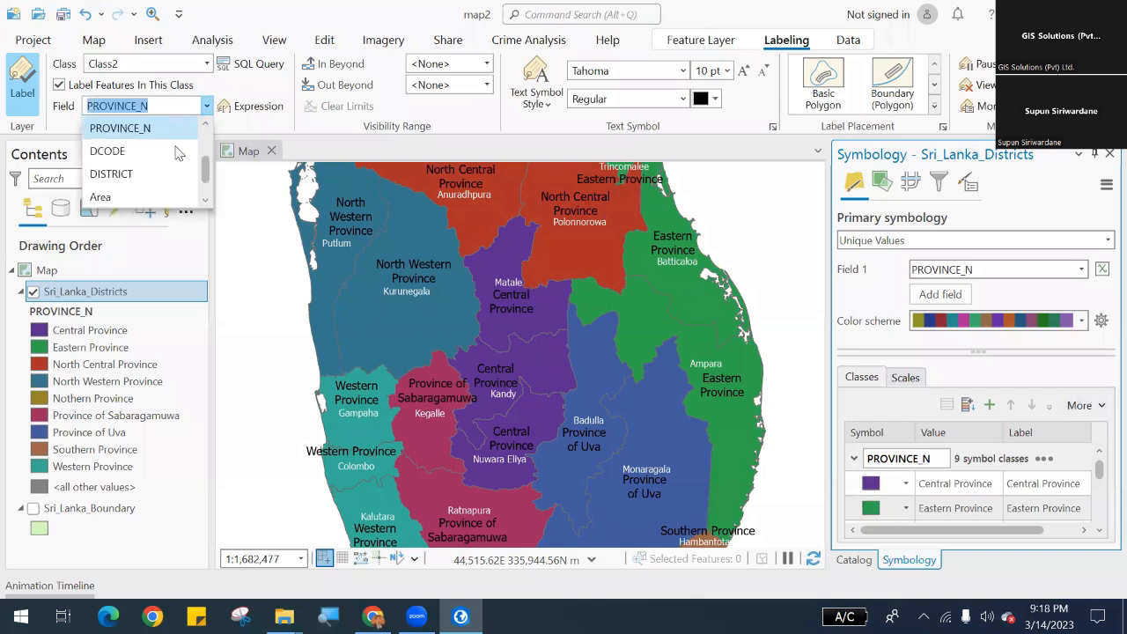
click(179, 154)
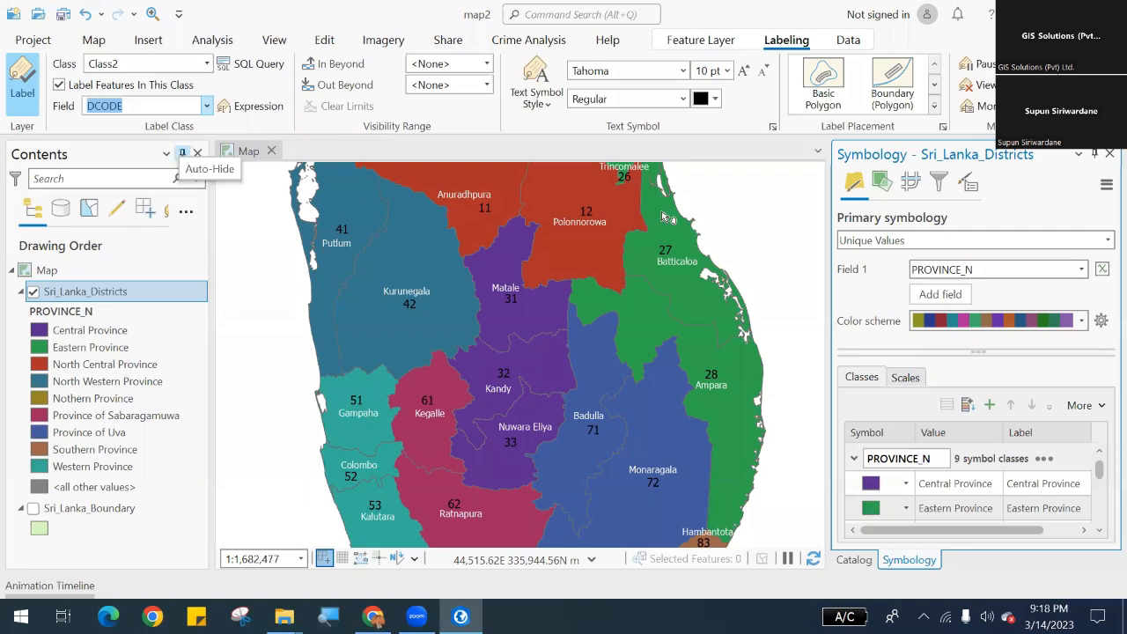
click(716, 99)
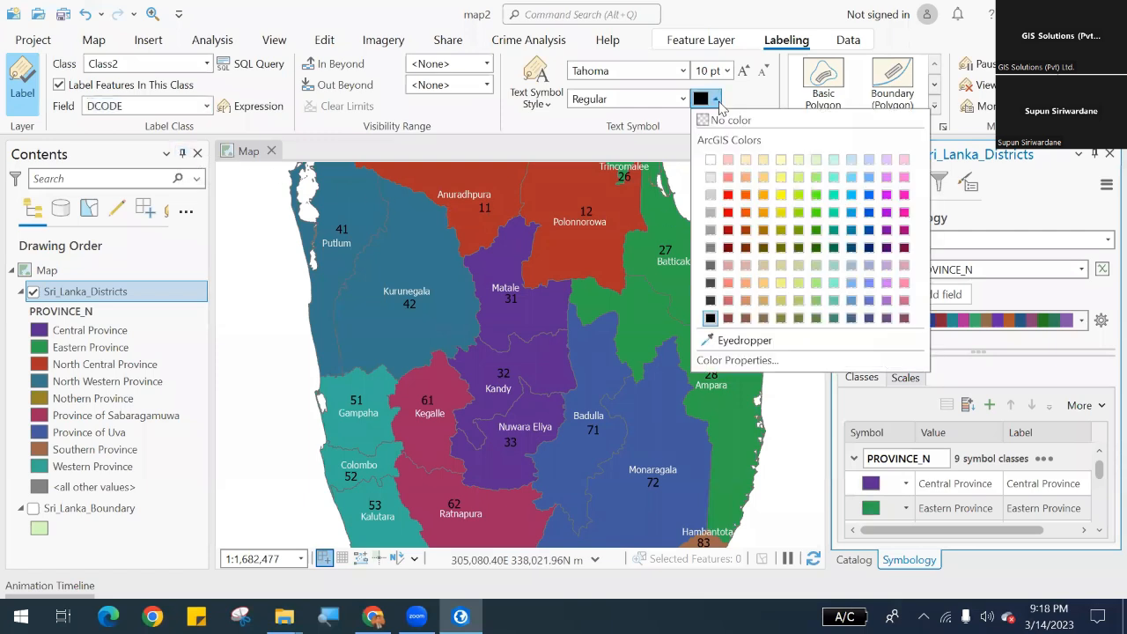
click(727, 195)
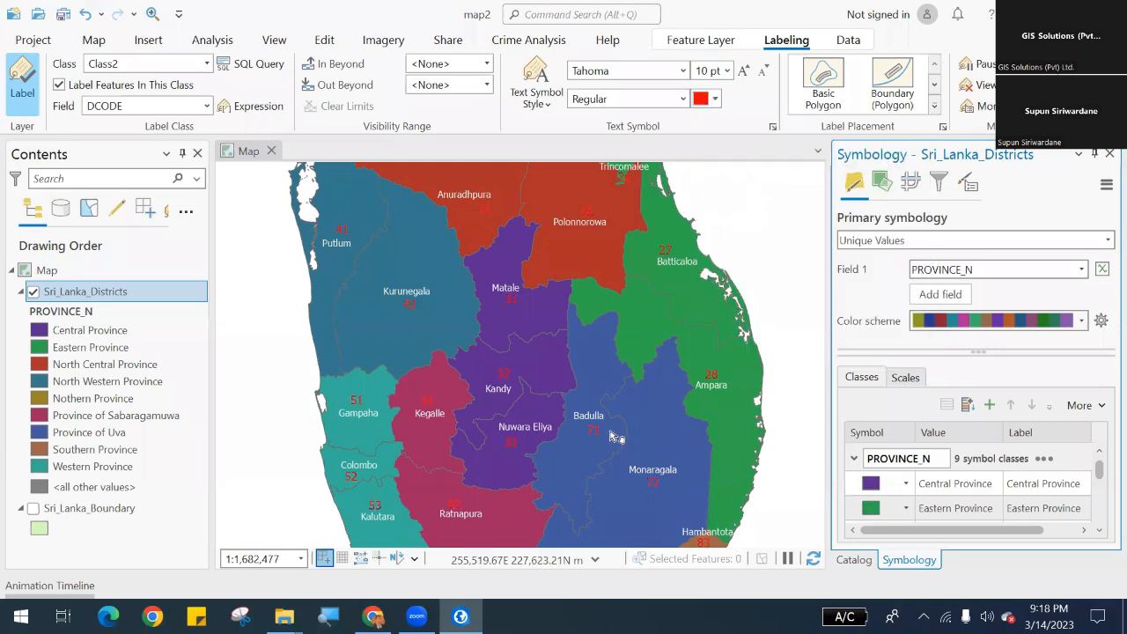
scroll(614, 436, down, 2)
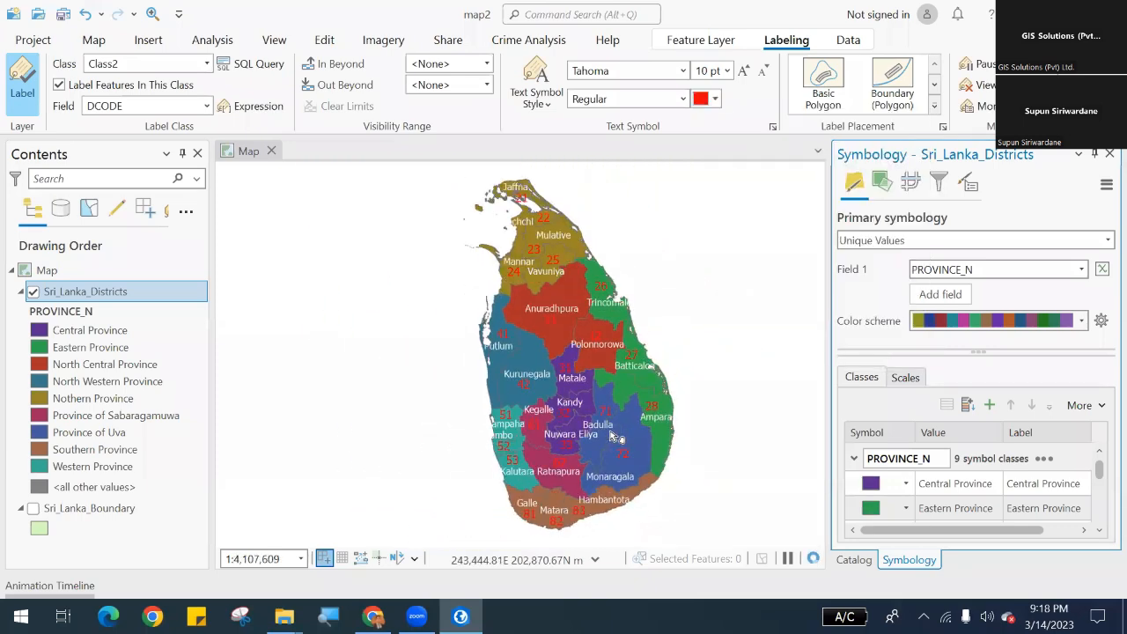
scroll(614, 435, up, 2)
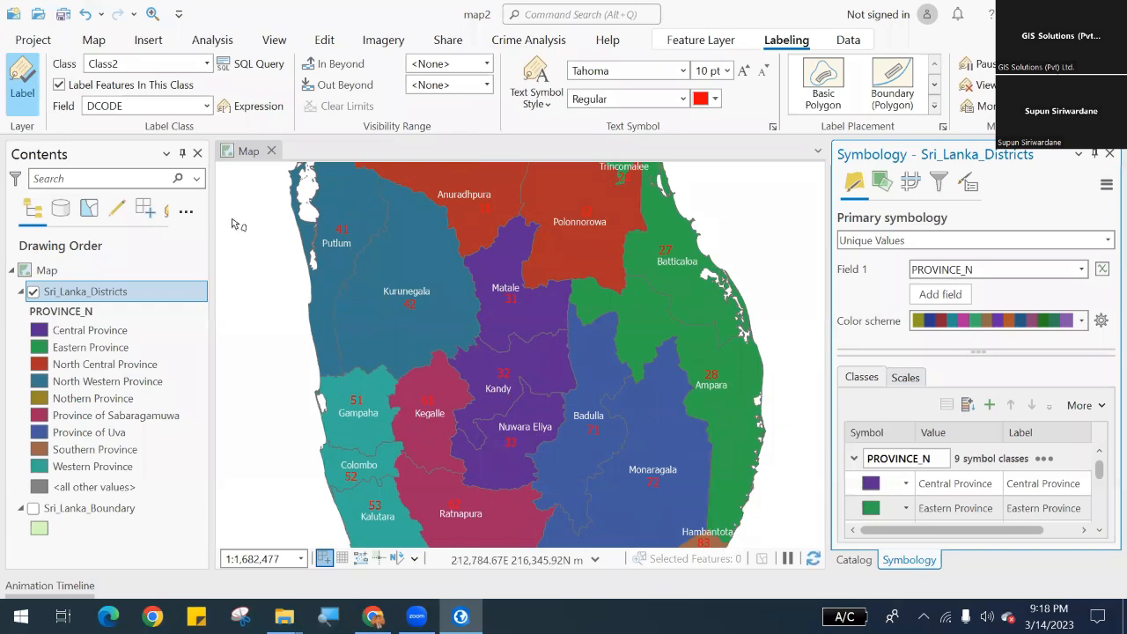
Switch to label class Class 1 and back to Class2 to compare their field and text symbol settings.
click(207, 63)
click(197, 85)
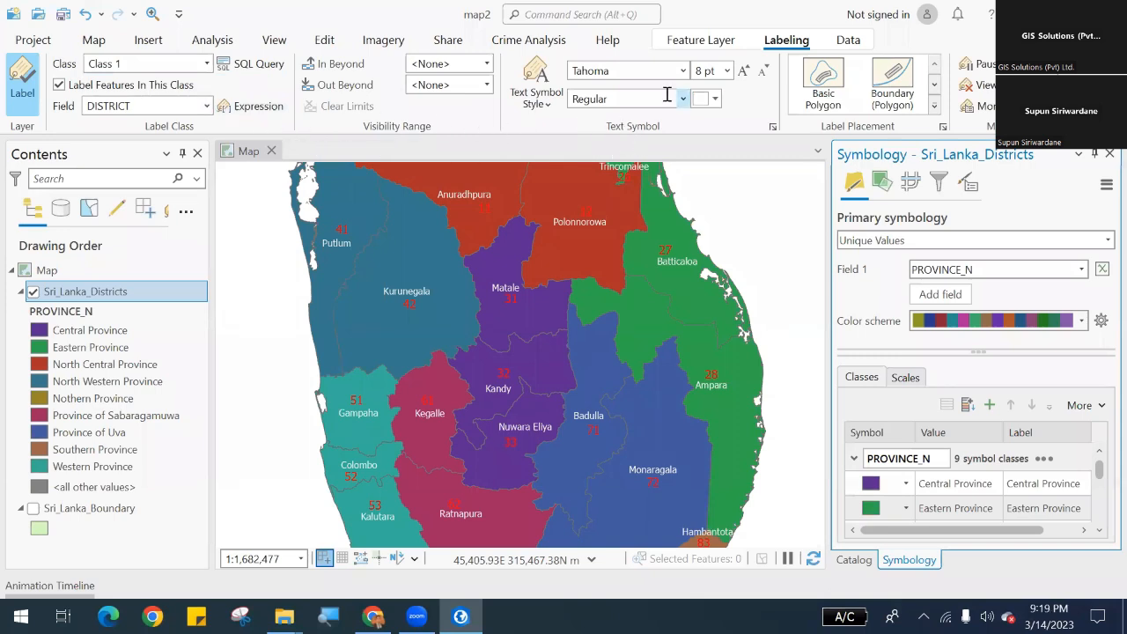
click(207, 64)
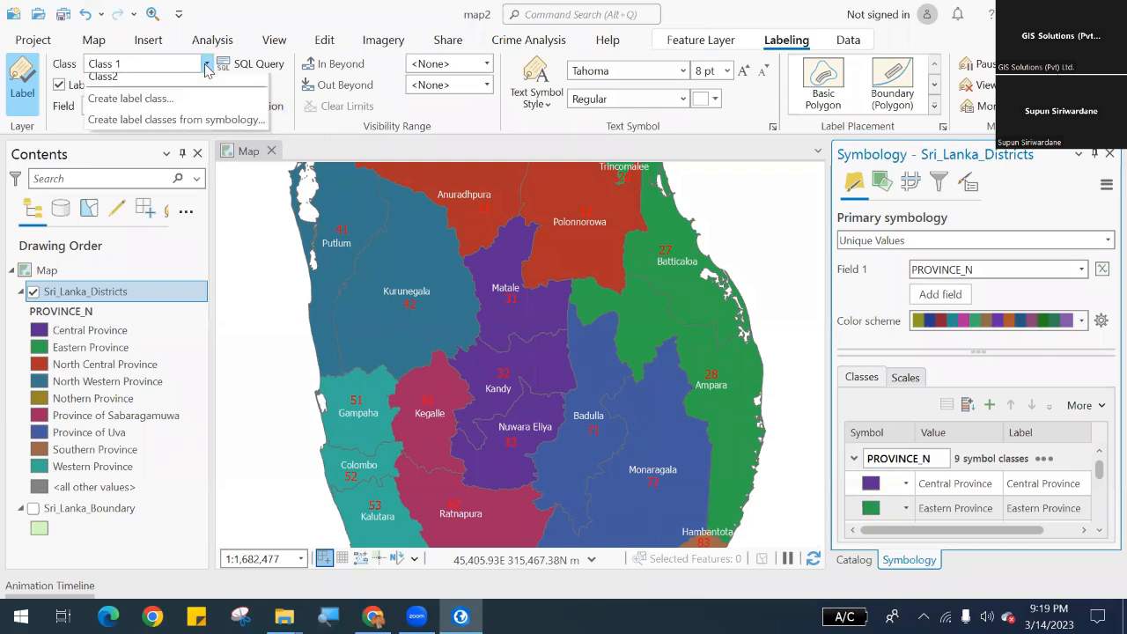
click(205, 107)
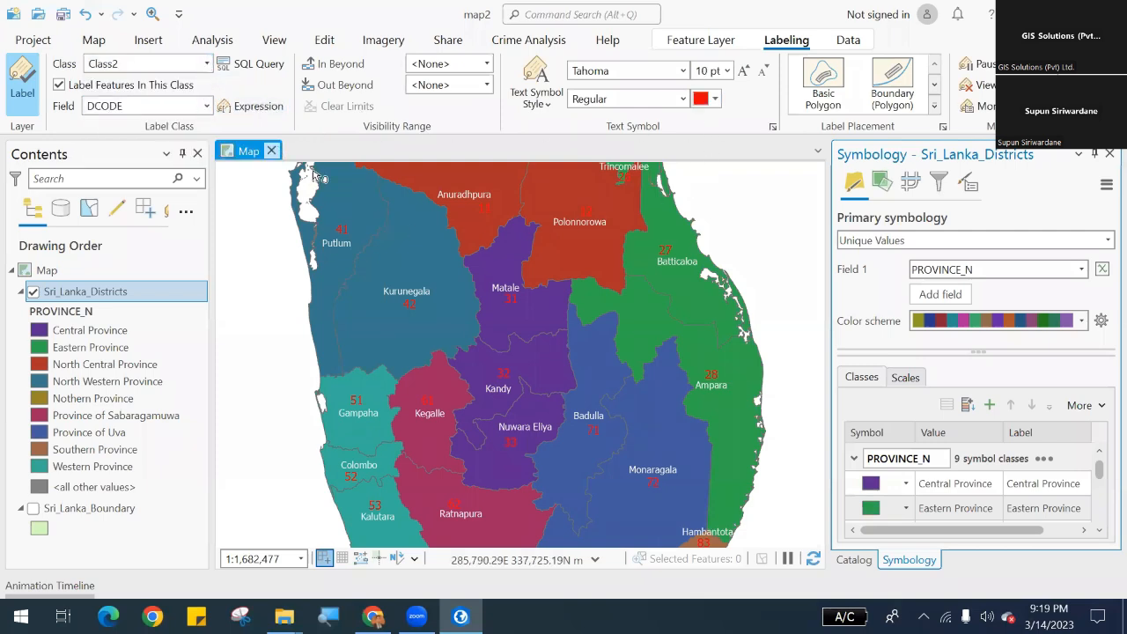
Check the district labels at different map scales and look through the available polygon label placement styles.
scroll(431, 352, down, 2)
scroll(495, 470, down, 2)
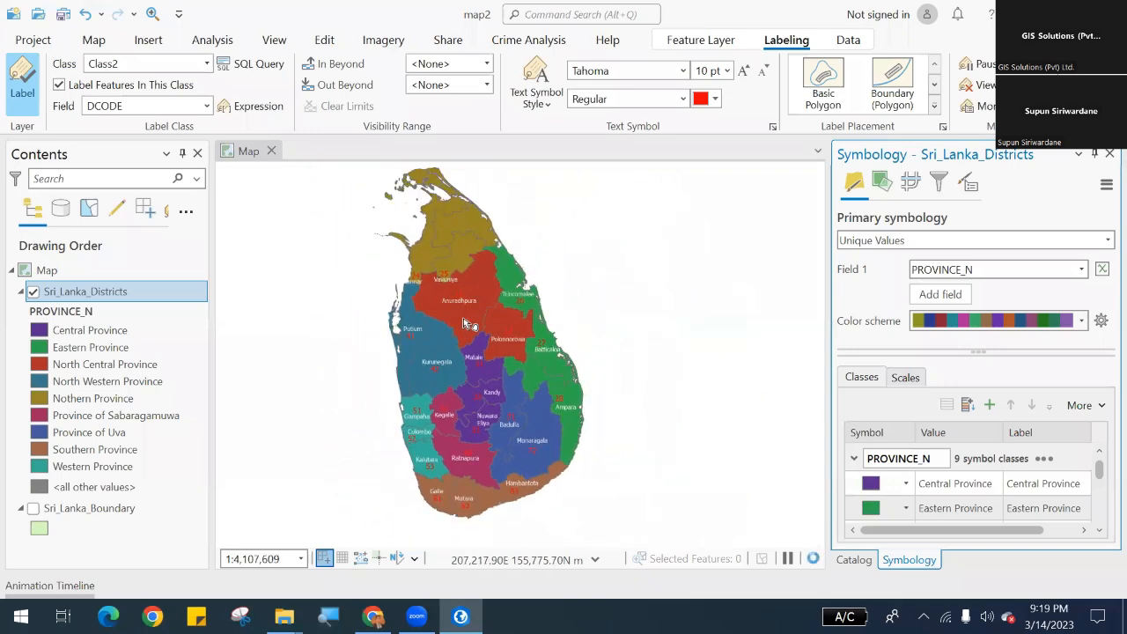
scroll(467, 284, up, 2)
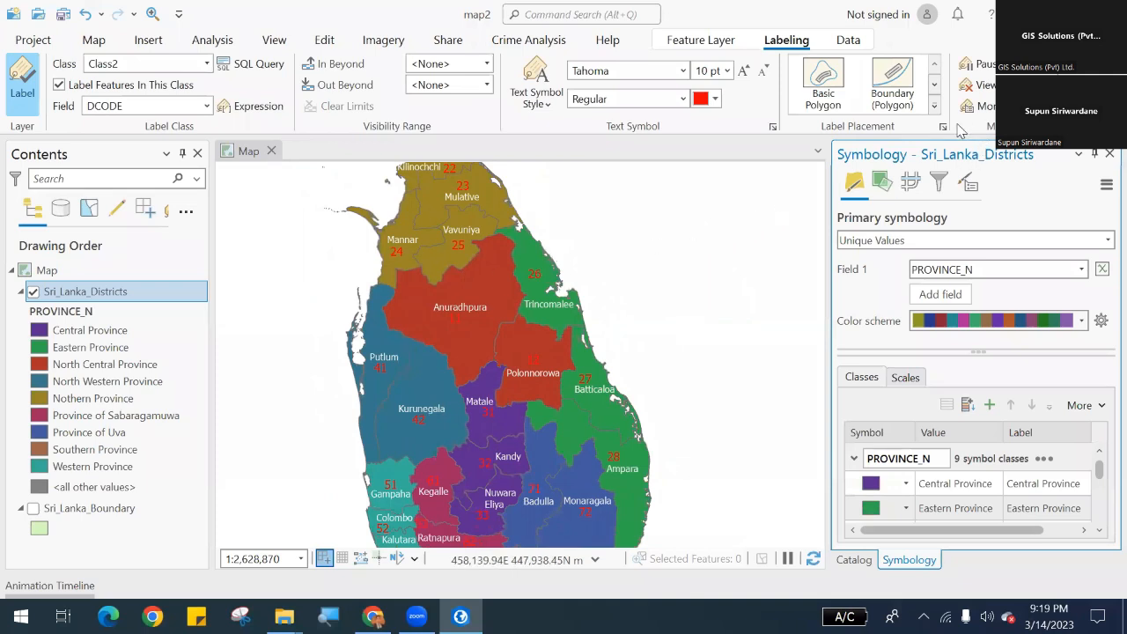
click(935, 106)
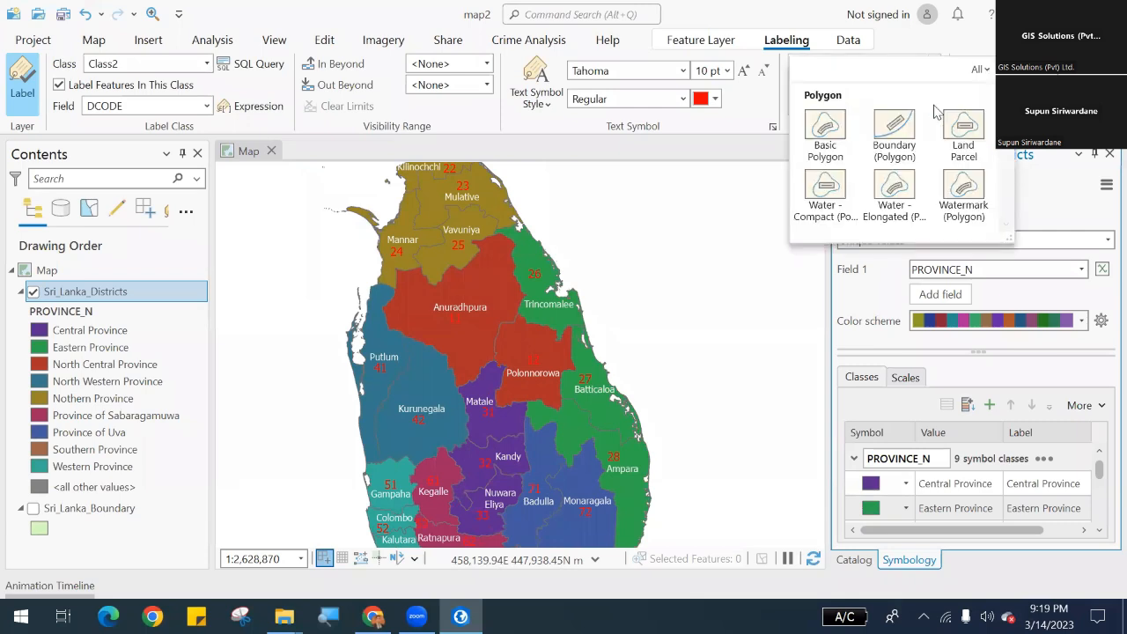
click(978, 152)
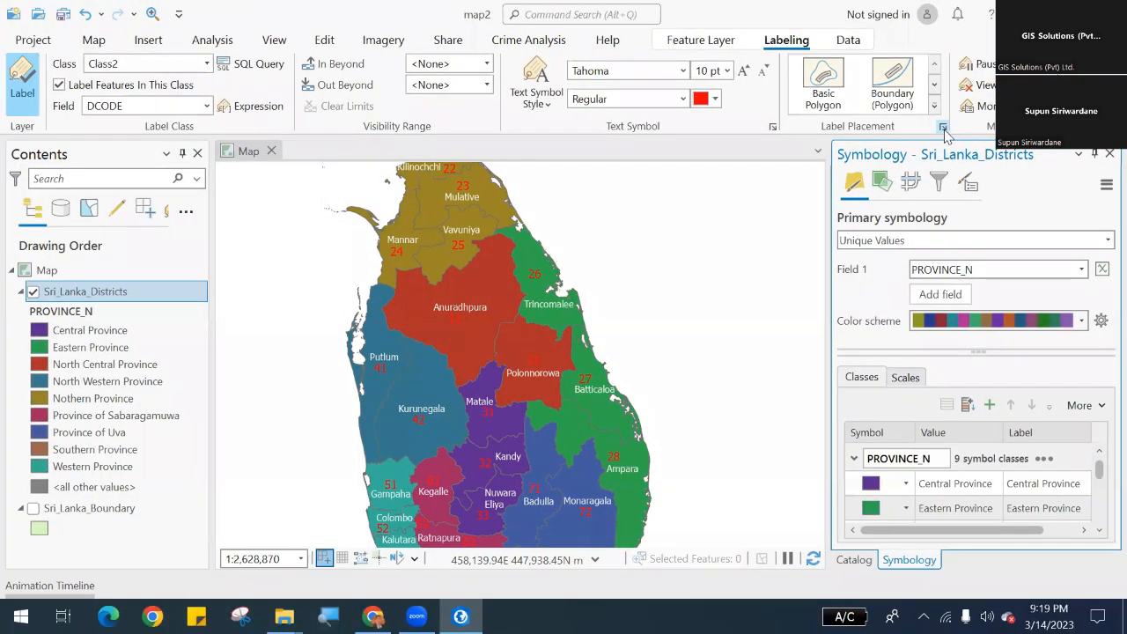
Review the position, symbol and class settings of label class Class2, and close the label class settings.
click(941, 125)
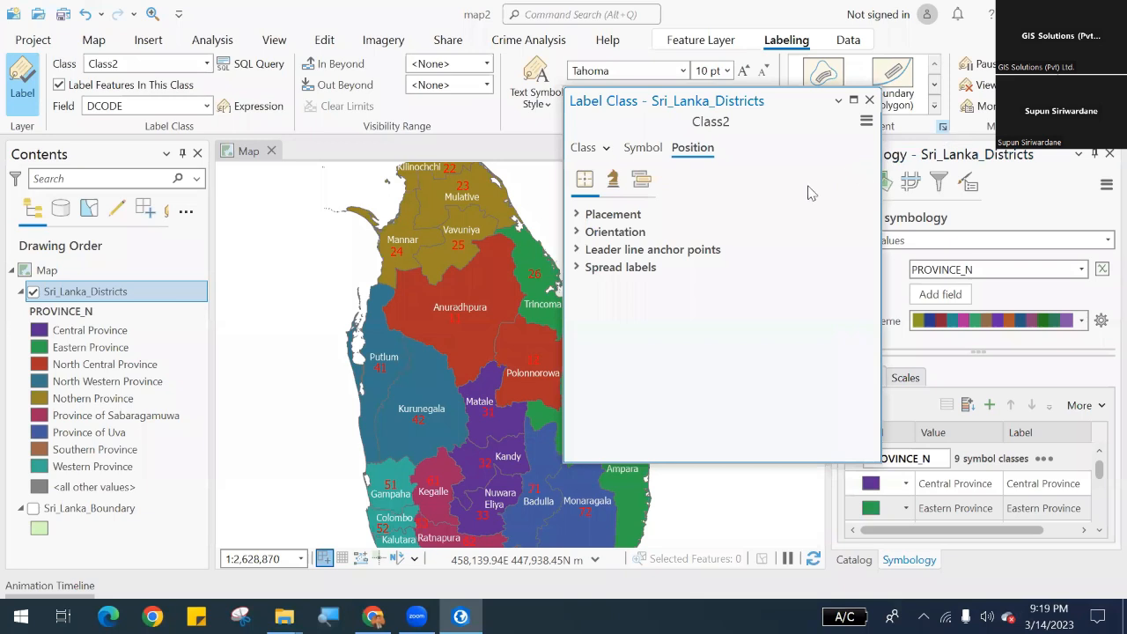
click(578, 216)
click(579, 218)
click(578, 233)
click(578, 234)
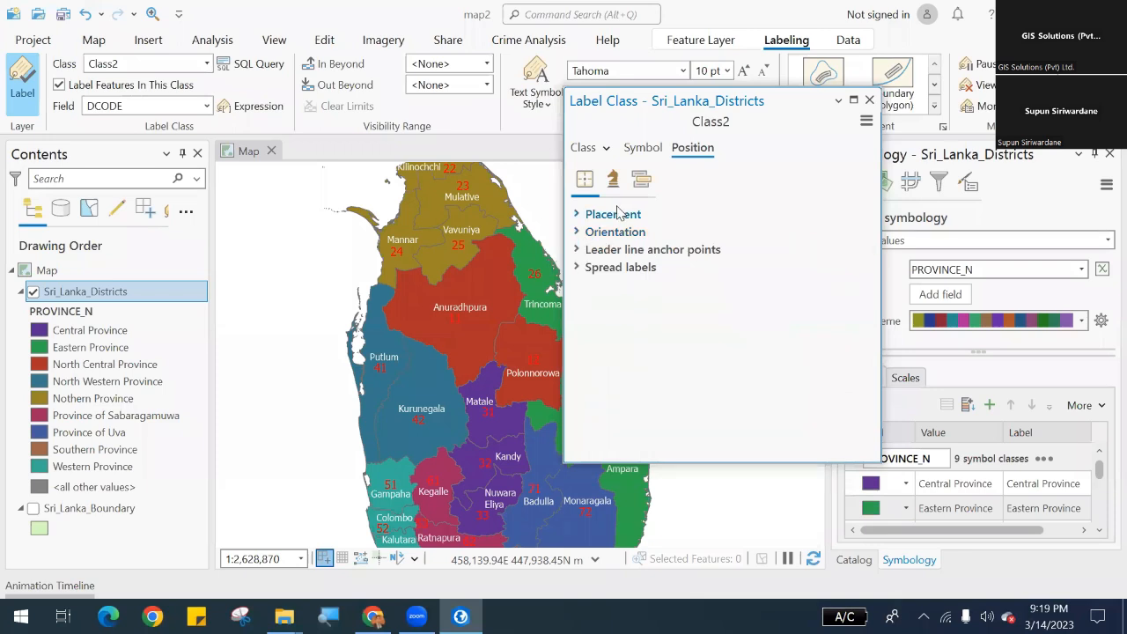
click(644, 147)
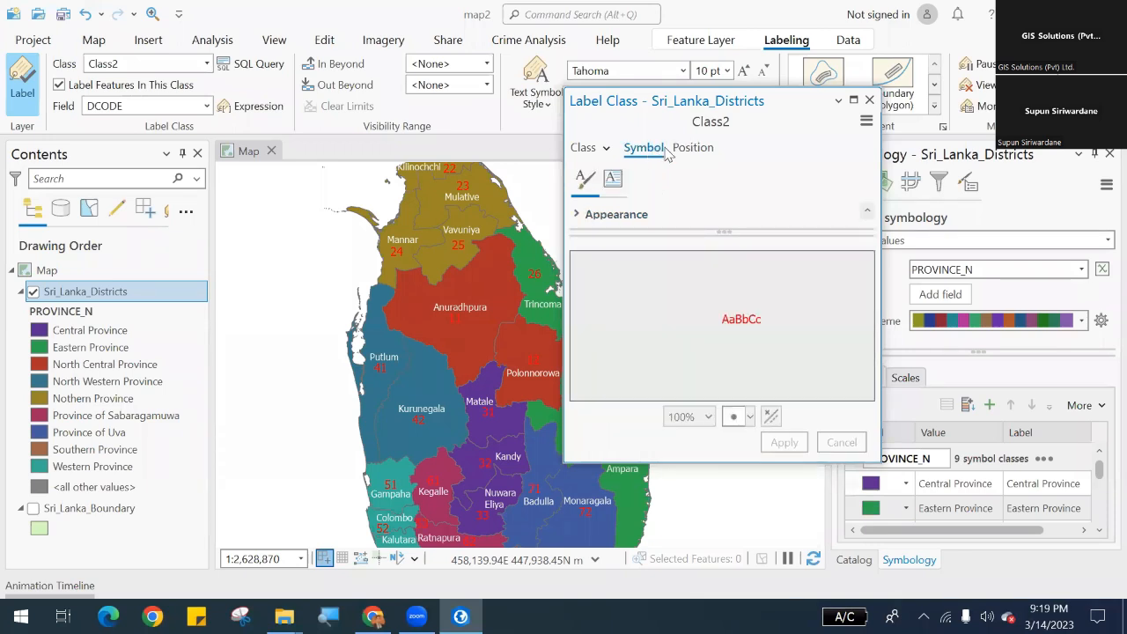
click(682, 150)
click(584, 148)
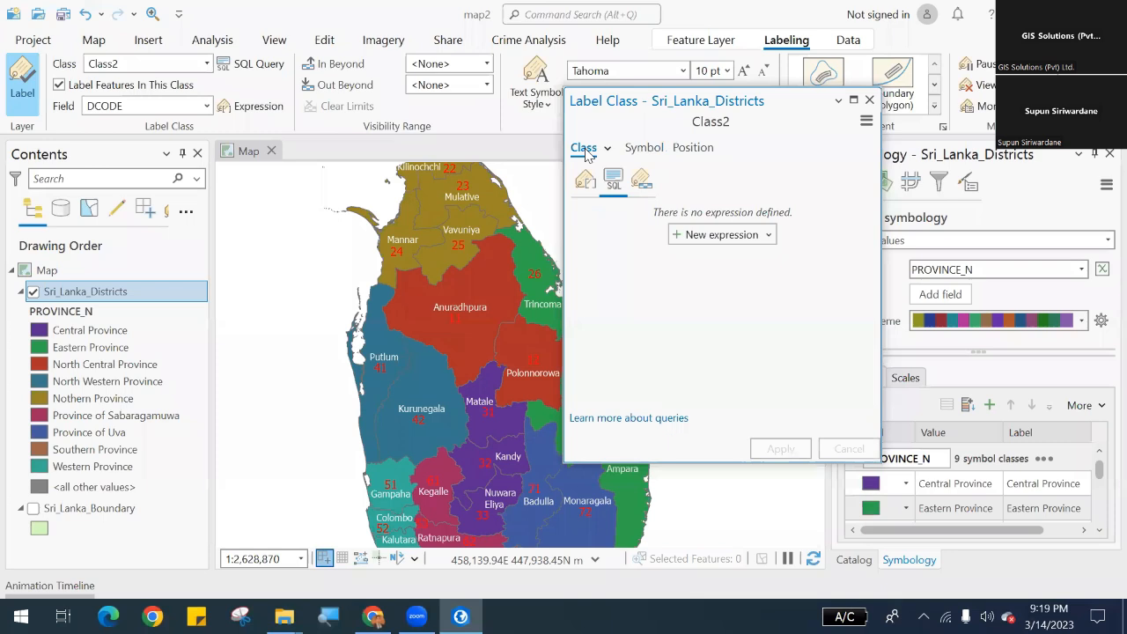
click(648, 149)
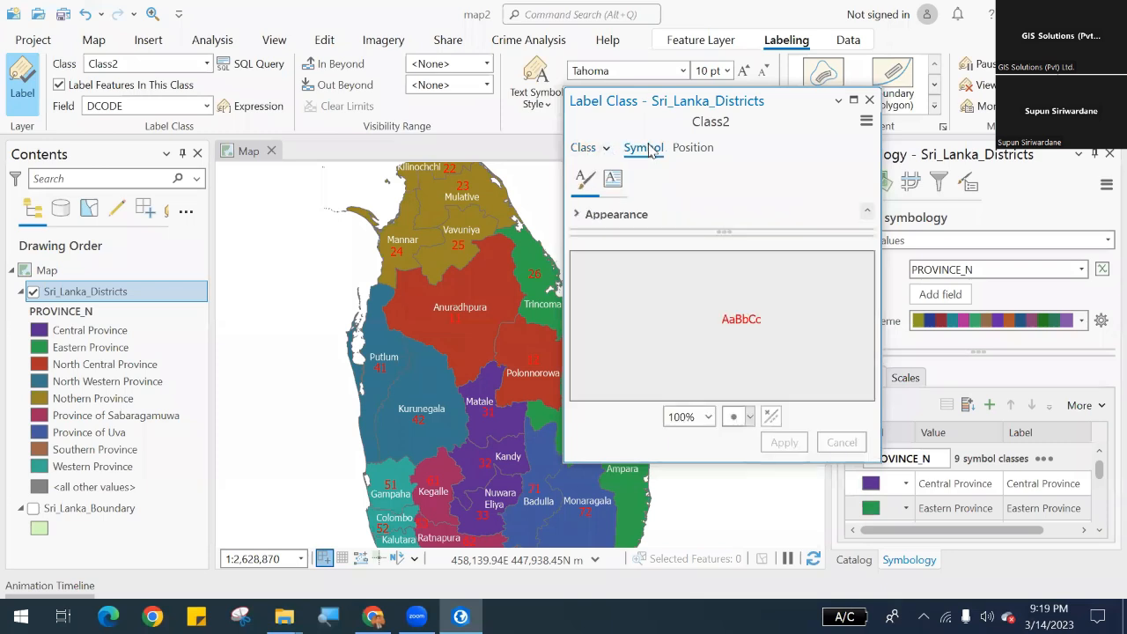
click(870, 101)
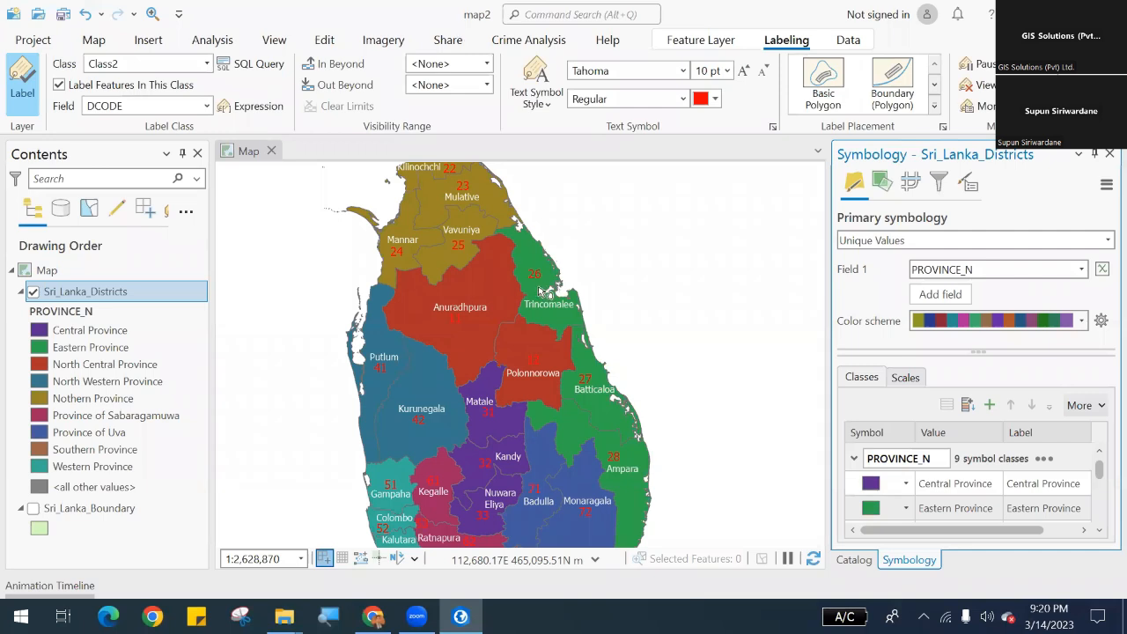
Save the project and close the symbology settings of the Sri_Lanka_Districts layer.
drag(509, 183, 518, 220)
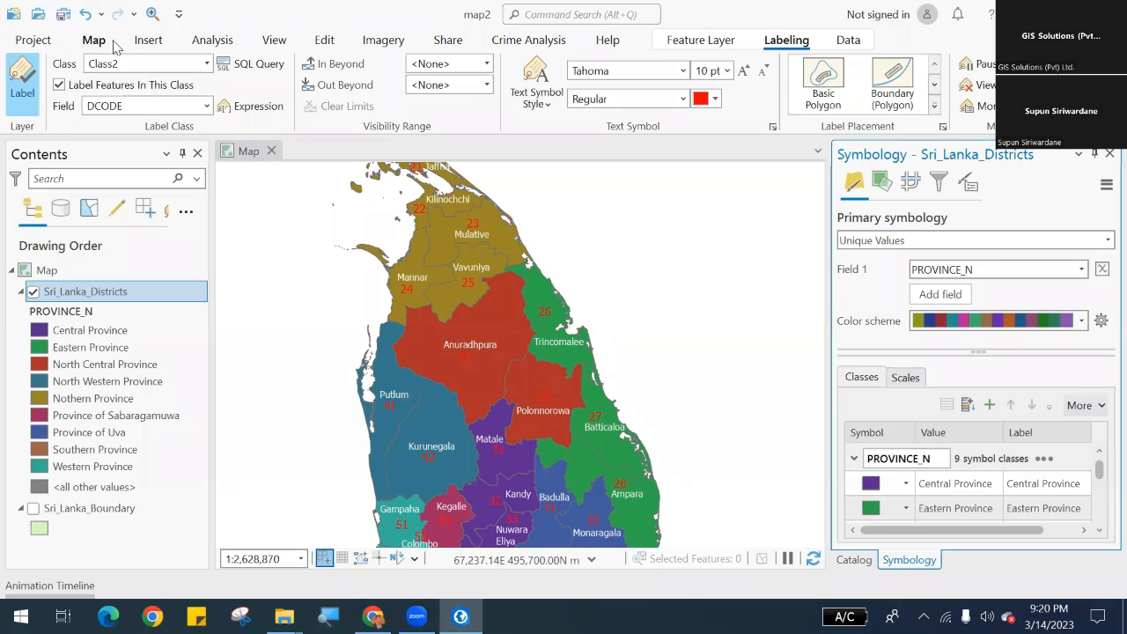
click(65, 18)
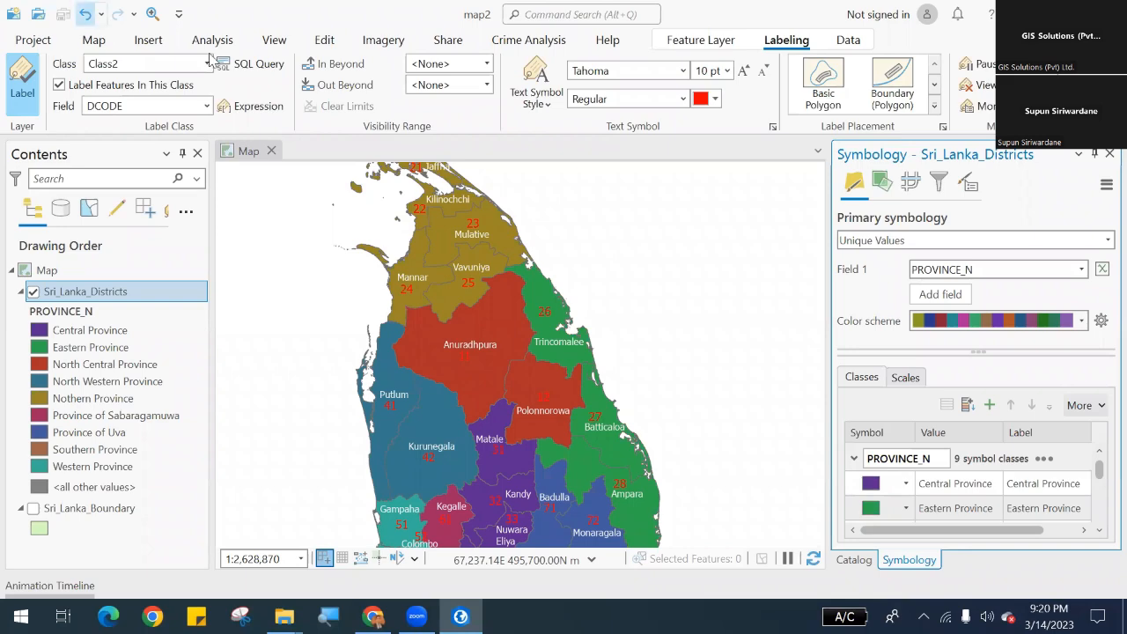
scroll(533, 204, down, 2)
scroll(533, 204, up, 2)
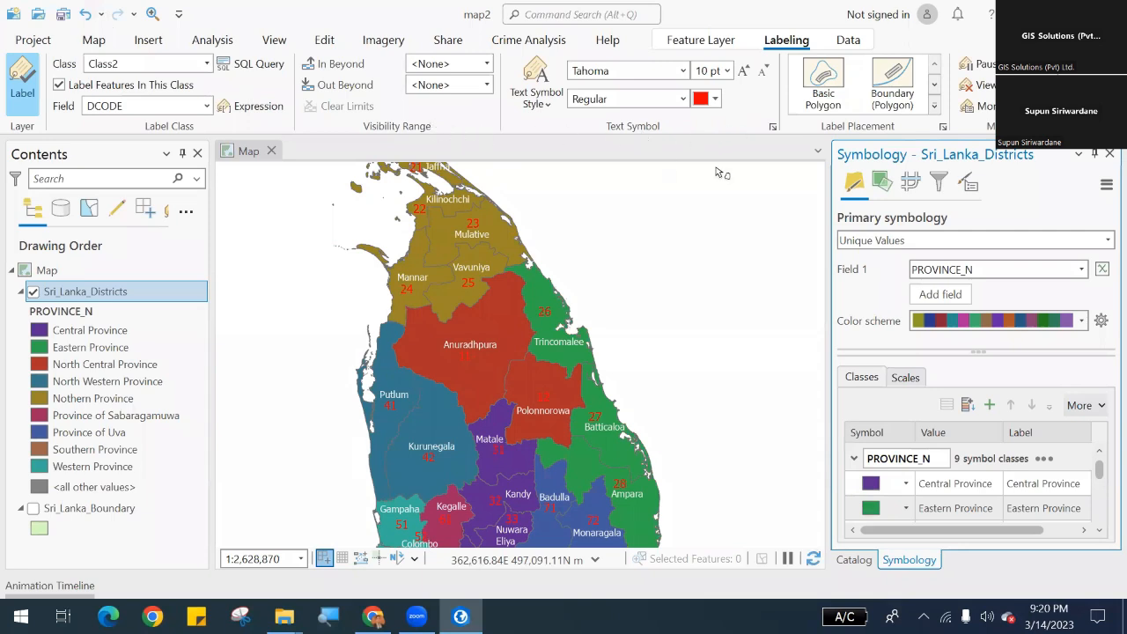
click(1109, 154)
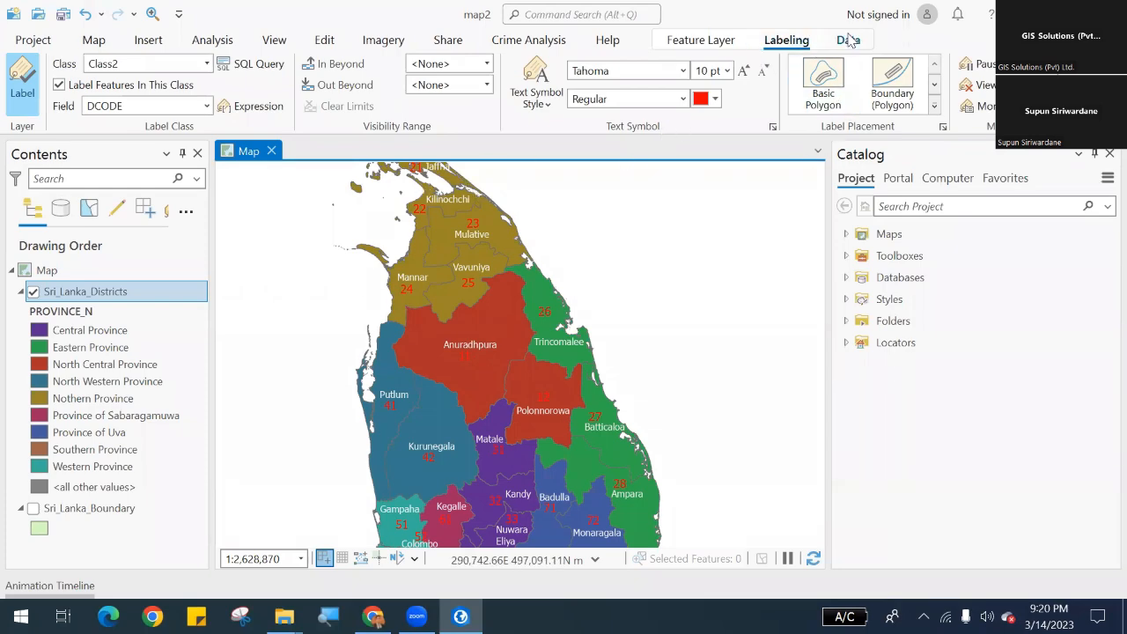
key(ctrl+1)
click(839, 70)
drag(799, 38, 915, 95)
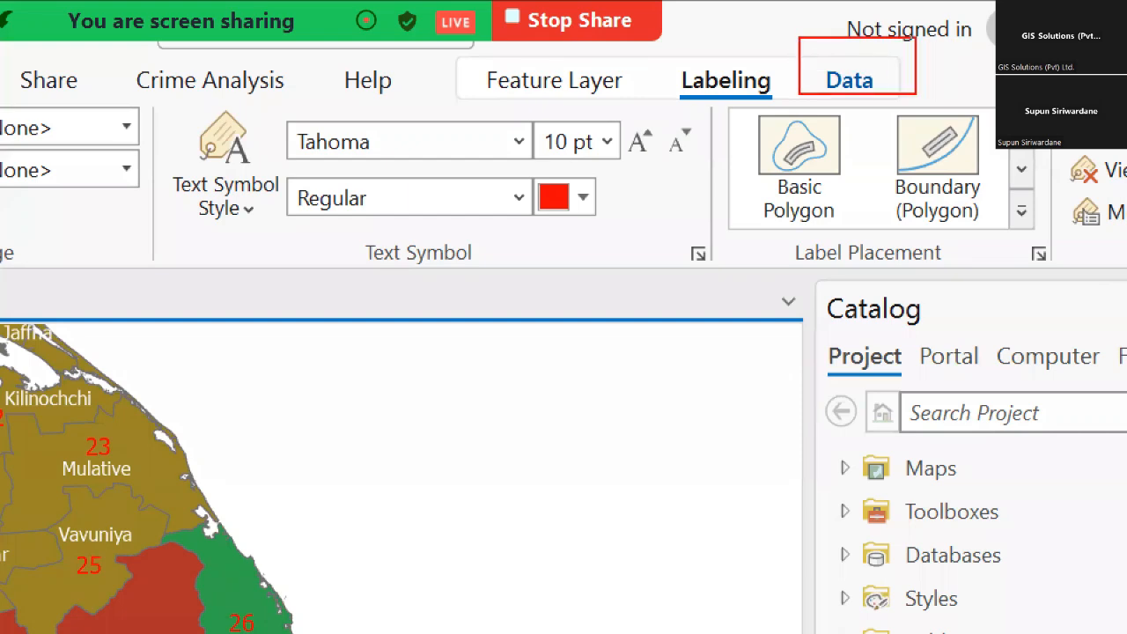
Open the attribute table of the Sri_Lanka_Districts layer, look at its records and close it.
click(867, 87)
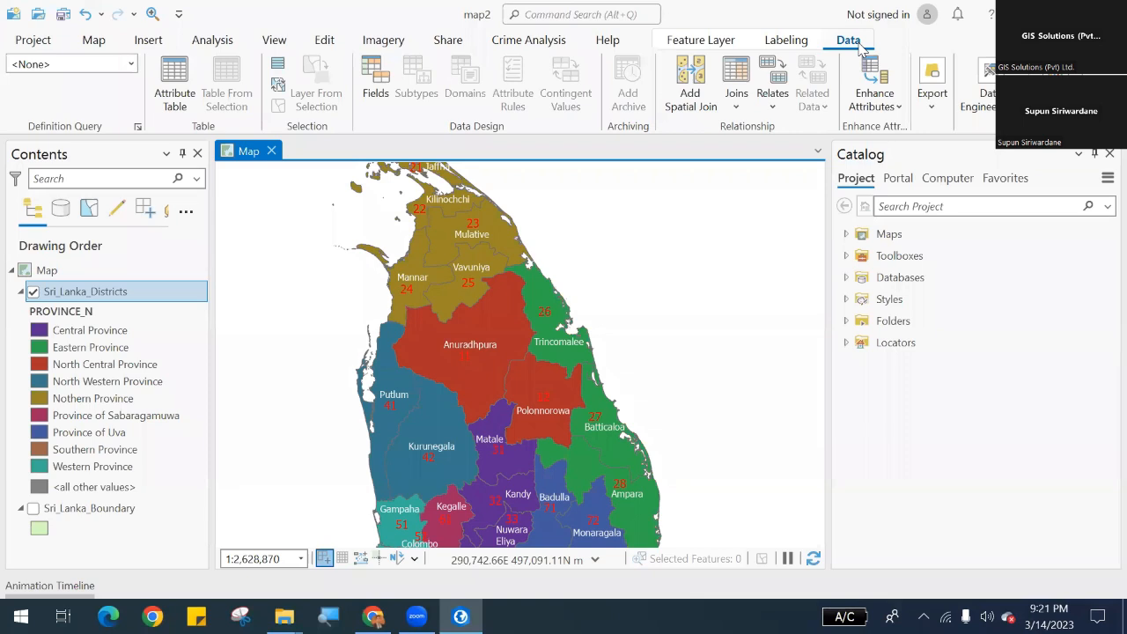
click(175, 95)
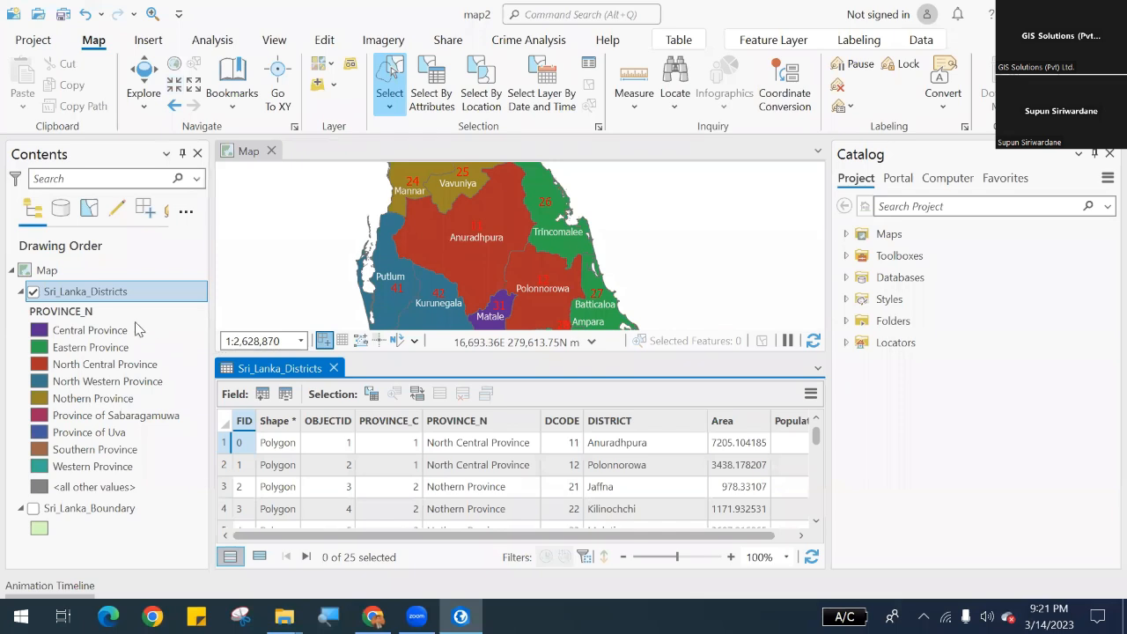
right_click(99, 301)
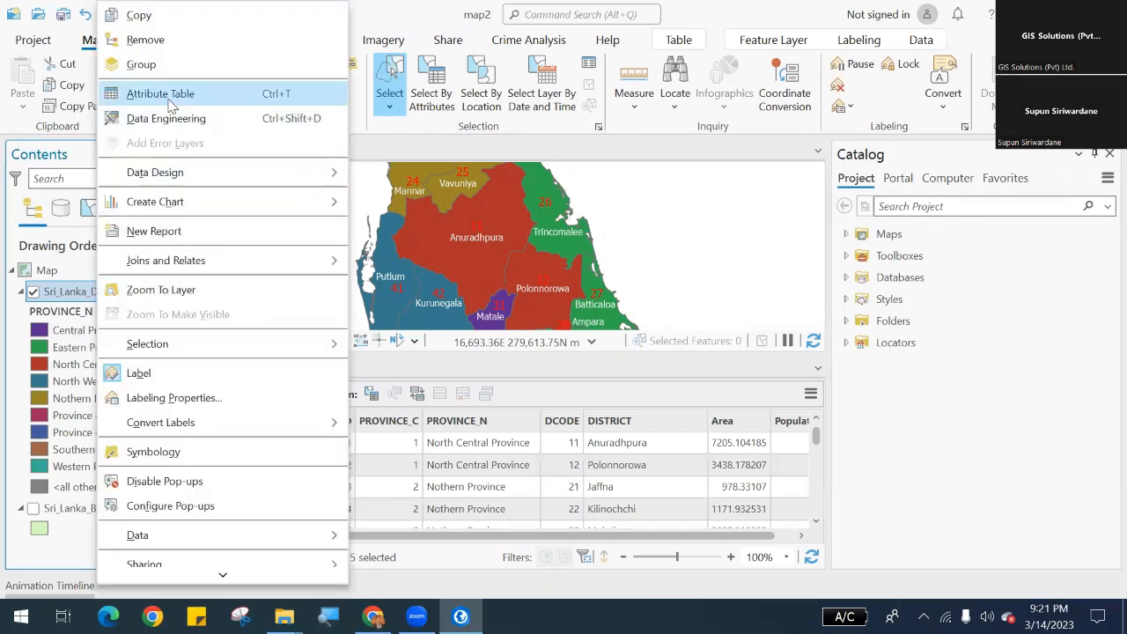
click(578, 162)
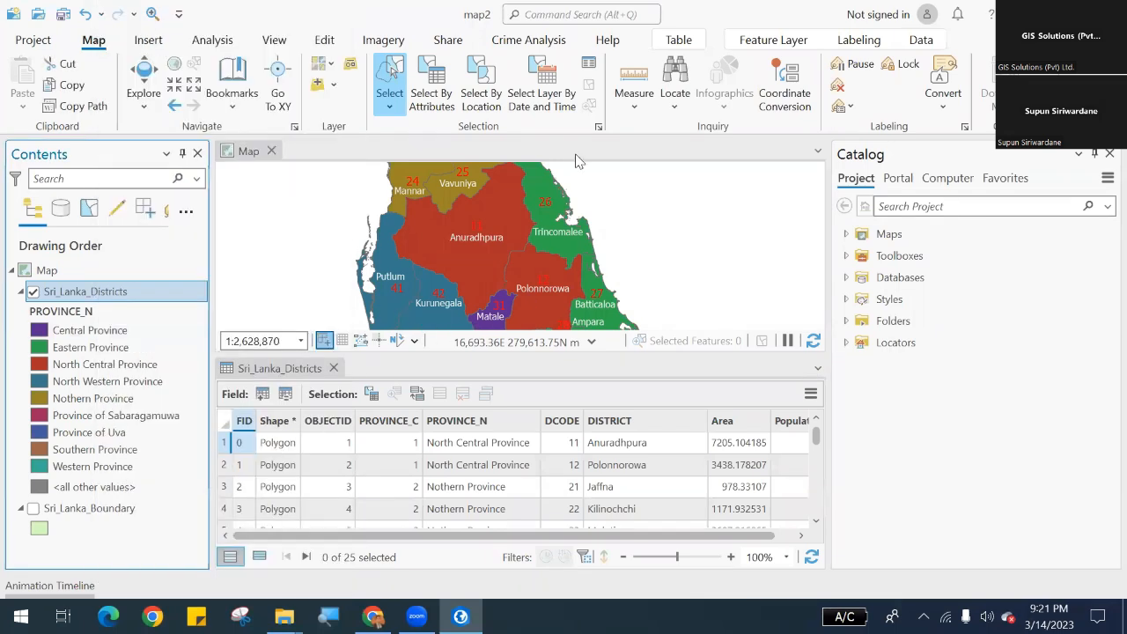
click(333, 368)
Open the field design view of Sri_Lanka_Districts, review its field definitions and close it.
click(921, 40)
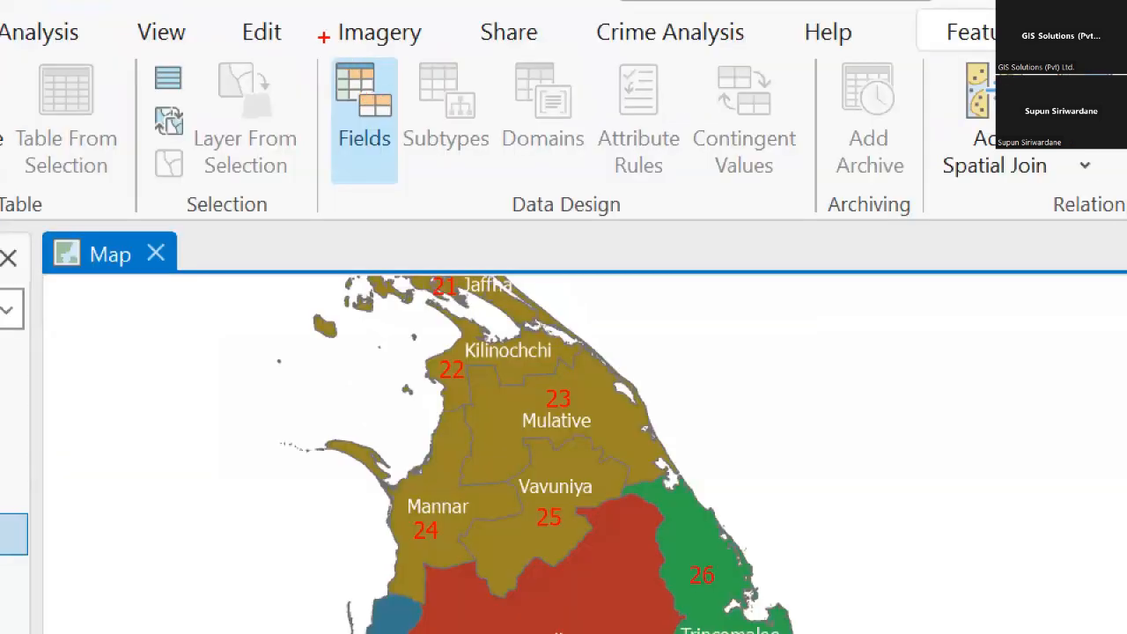
mouse_move(320, 37)
mouse_down()
mouse_move(588, 185)
mouse_move(724, 211)
mouse_move(819, 249)
mouse_up()
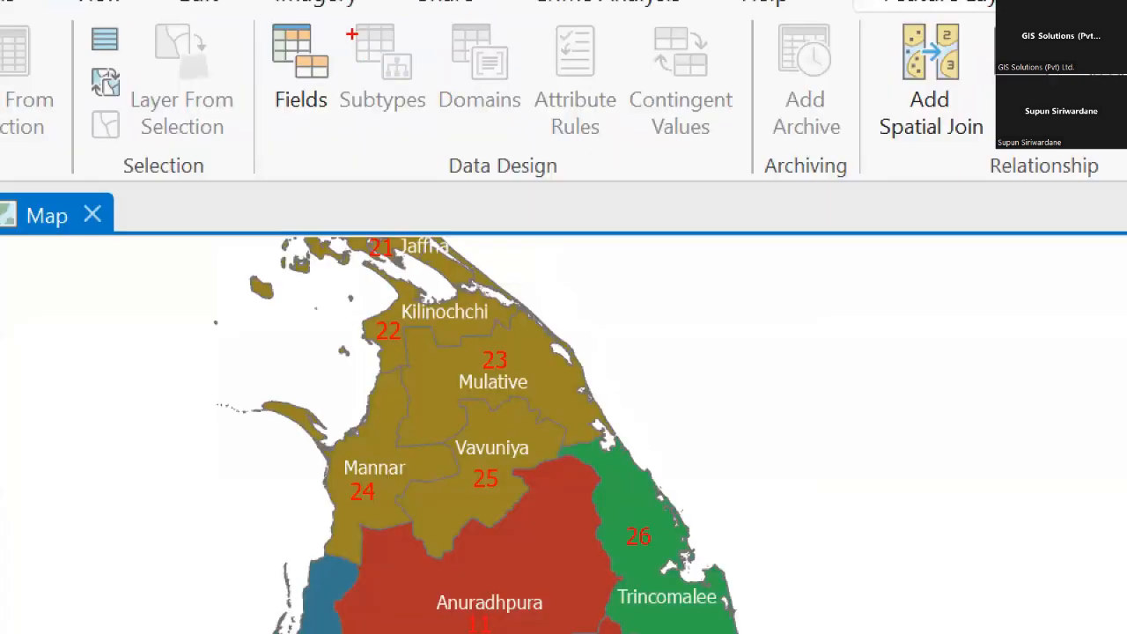
mouse_move(332, 12)
mouse_down()
mouse_move(399, 87)
mouse_move(533, 117)
mouse_up()
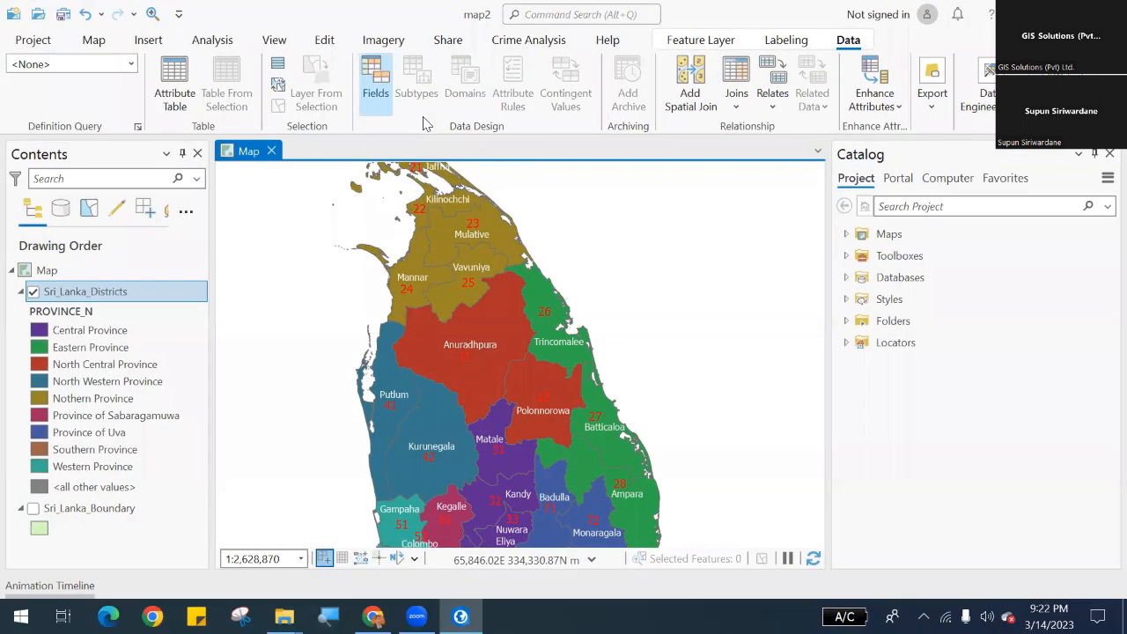
click(381, 92)
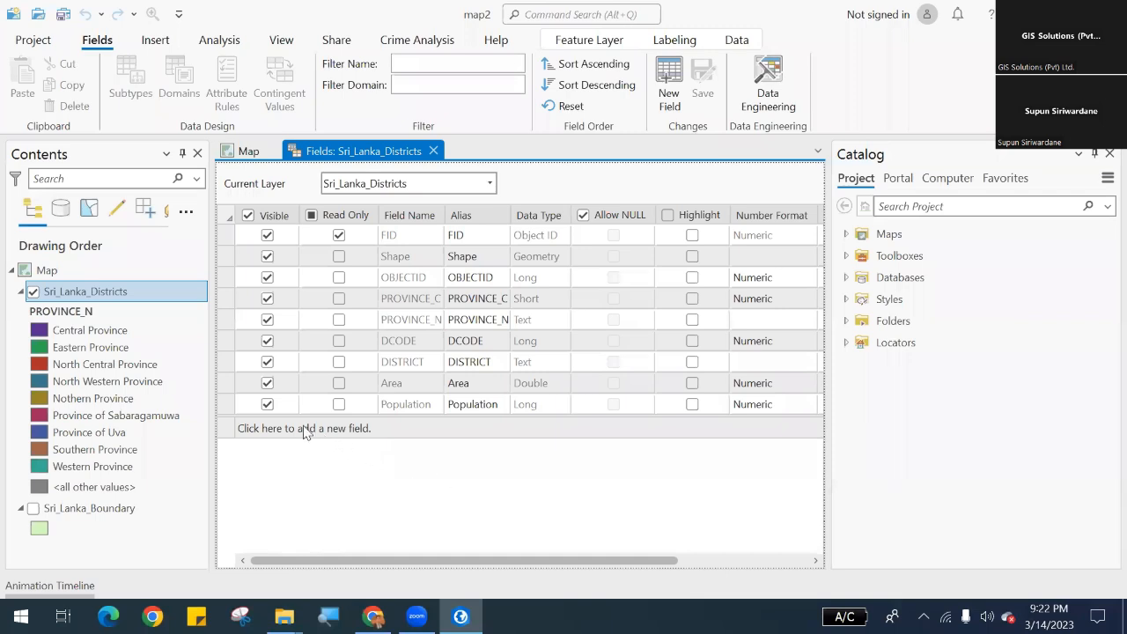
click(433, 152)
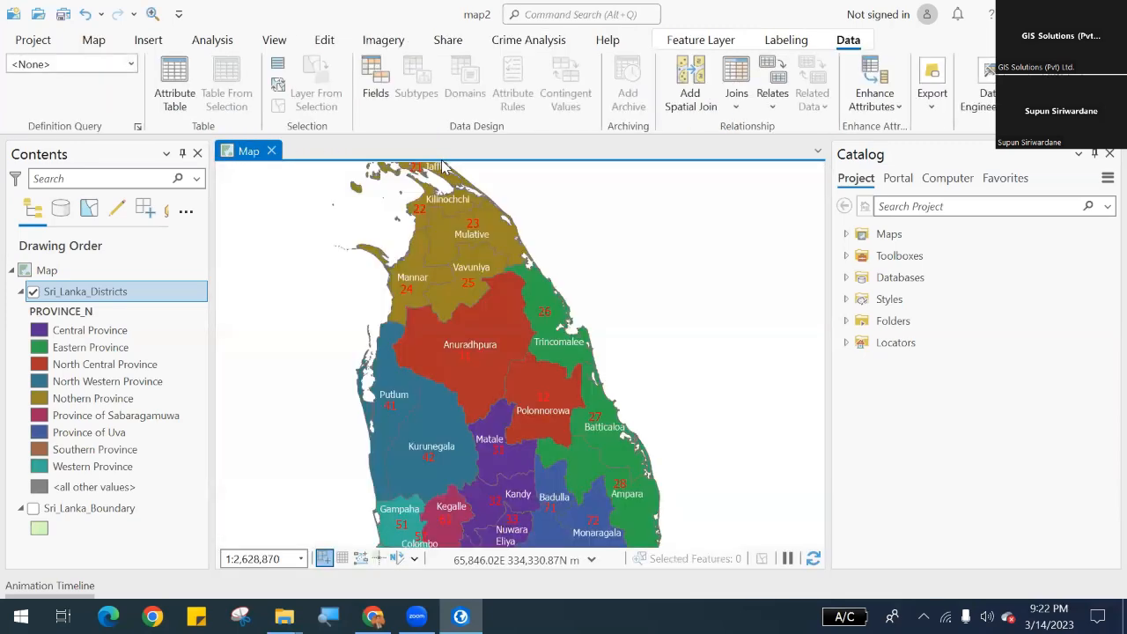
Create a pie chart for the Sri_Lanka_Districts layer and place its properties window within view.
scroll(379, 195, down, 2)
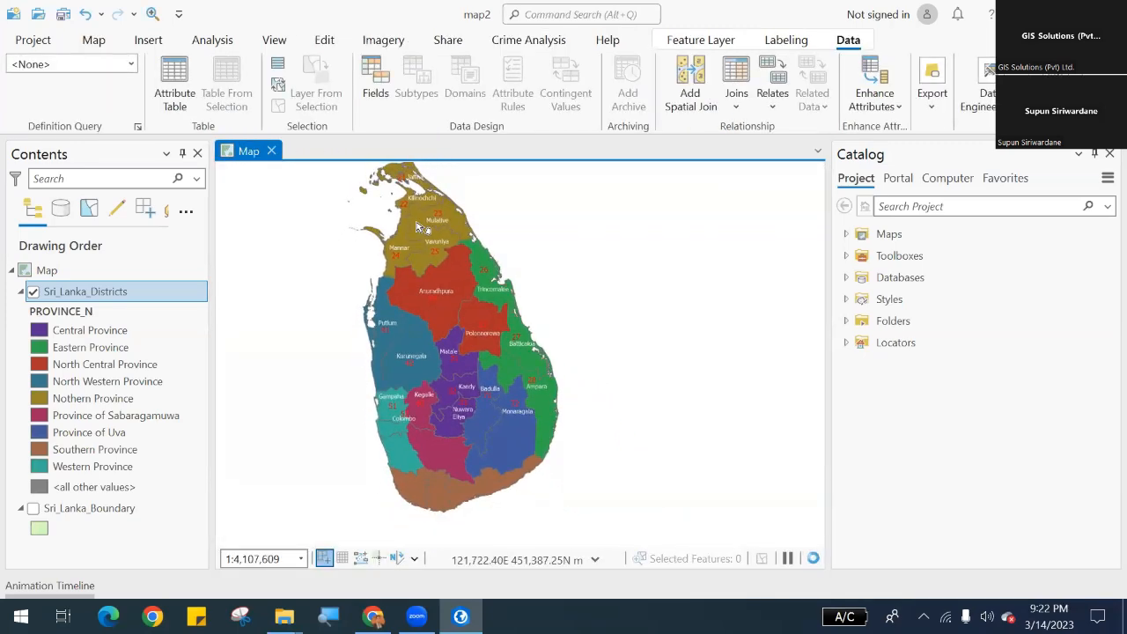
scroll(418, 226, up, 2)
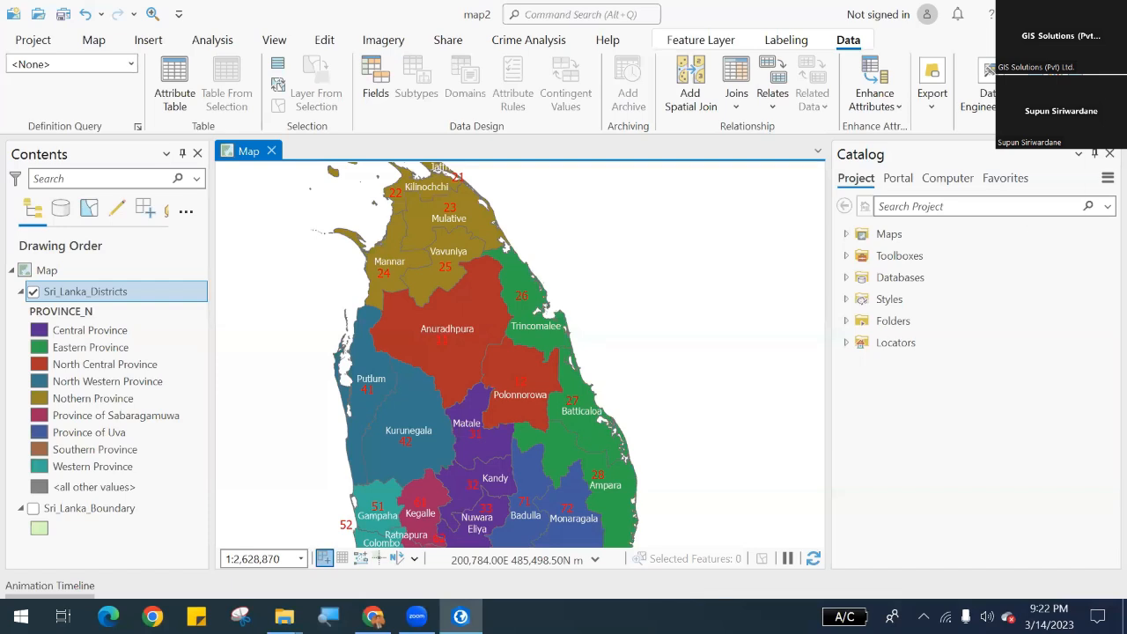
click(1053, 86)
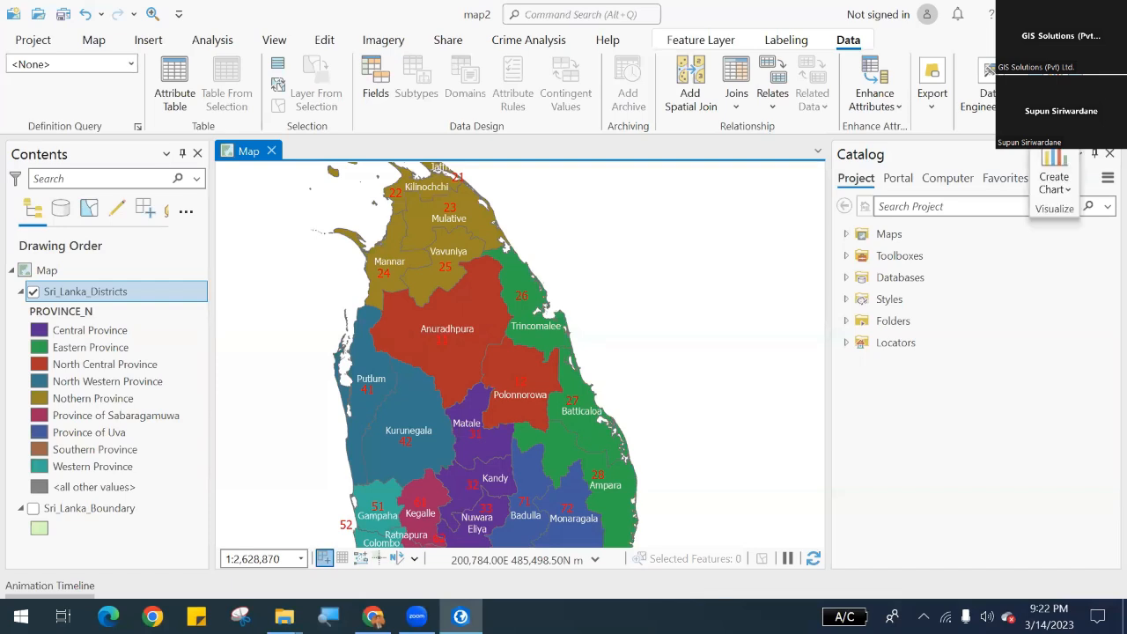
click(1061, 186)
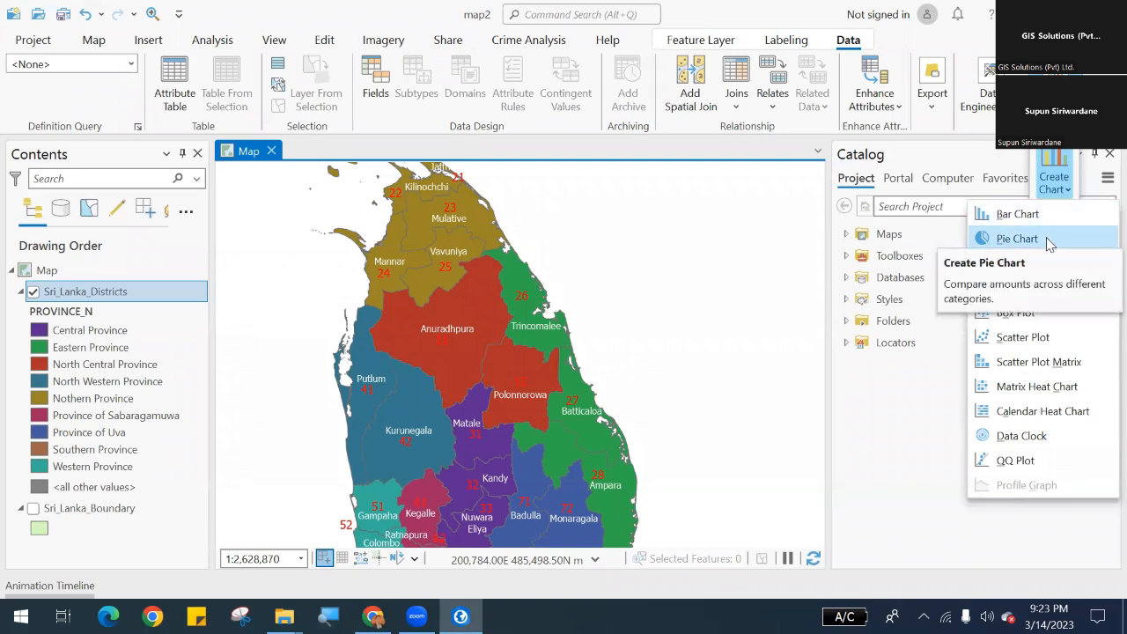
click(1016, 239)
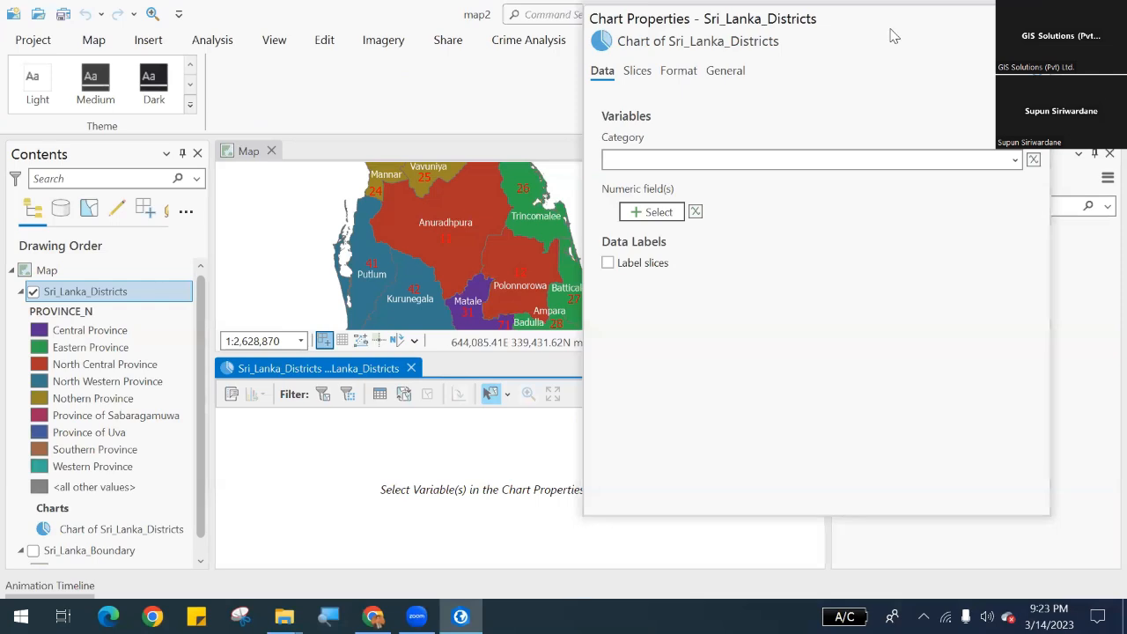
drag(893, 35, 907, 100)
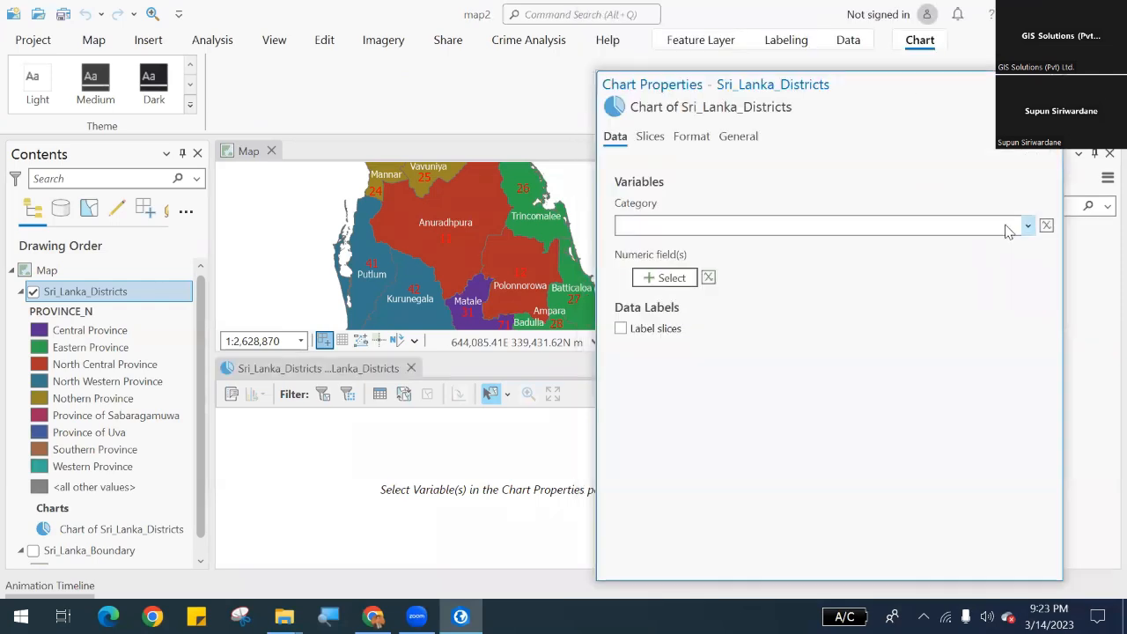
Set the pie chart's category to PROVINCE_N and apply Area as its numeric field.
click(1024, 226)
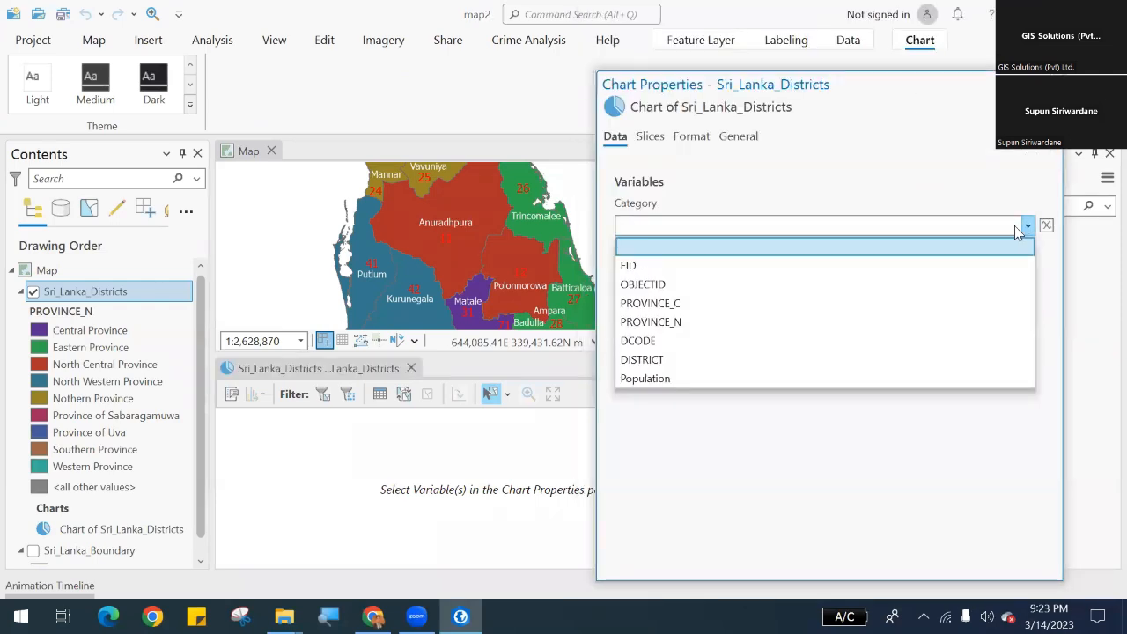
click(828, 323)
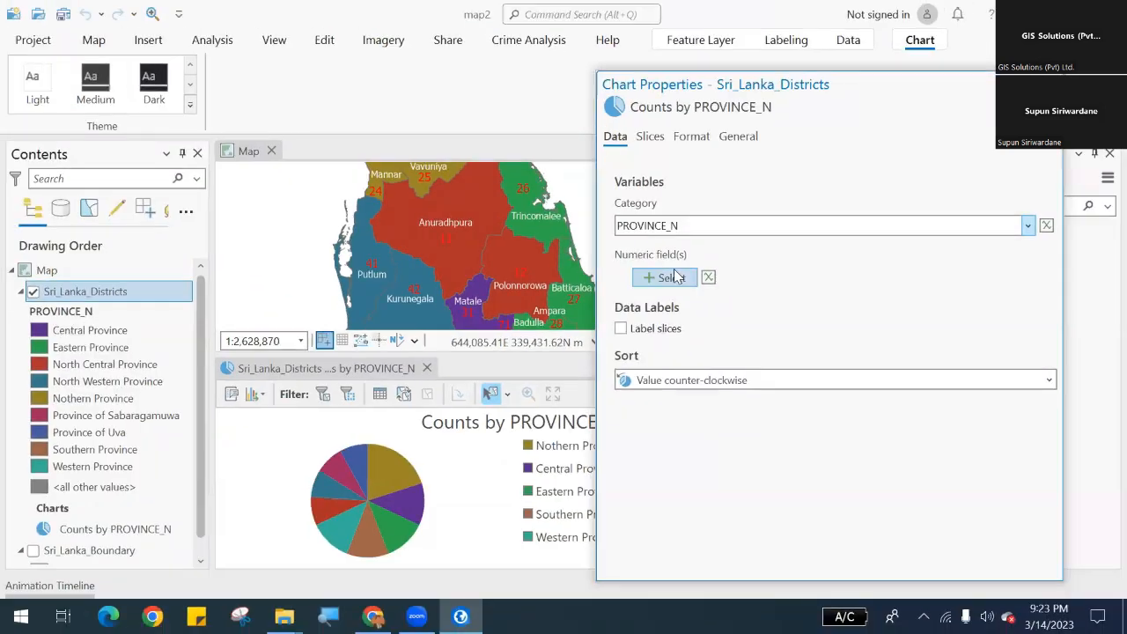
click(674, 277)
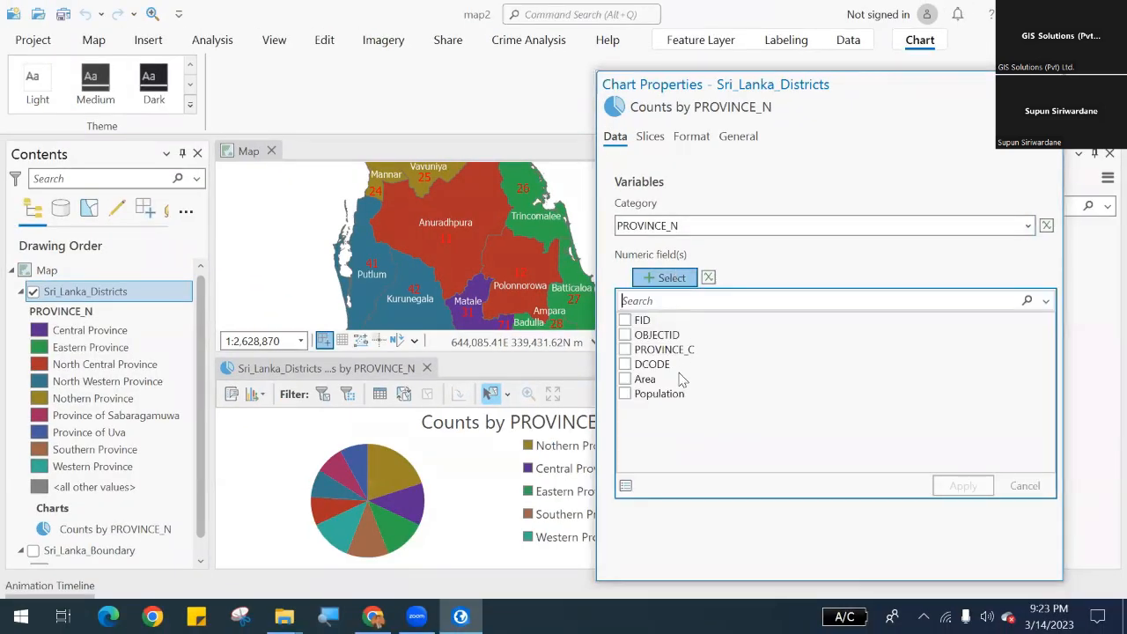
click(625, 379)
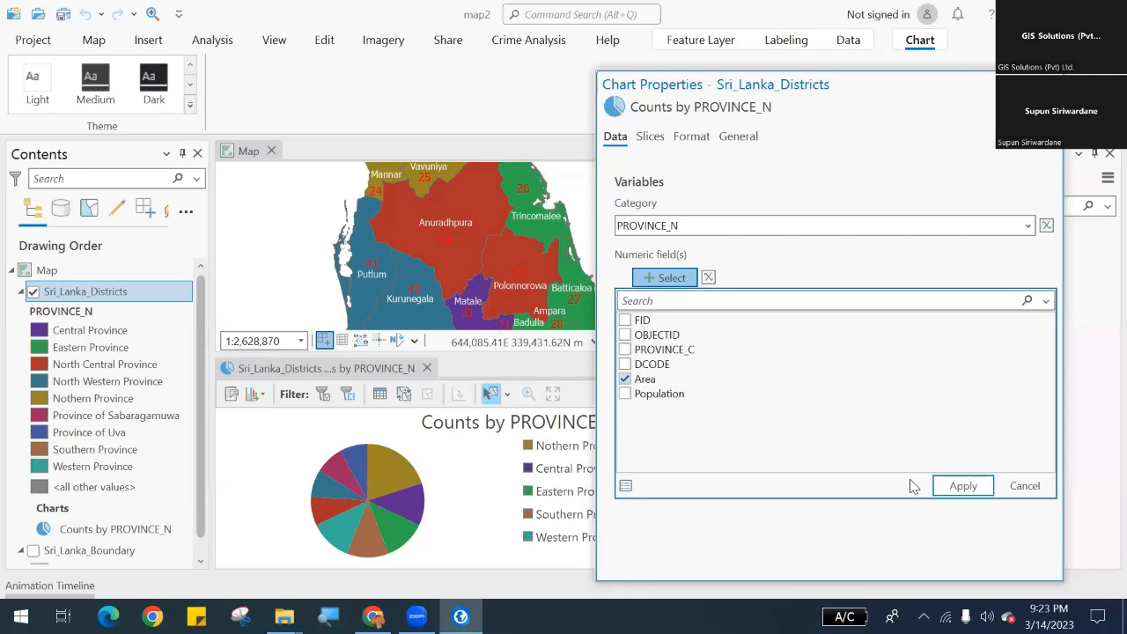
click(939, 487)
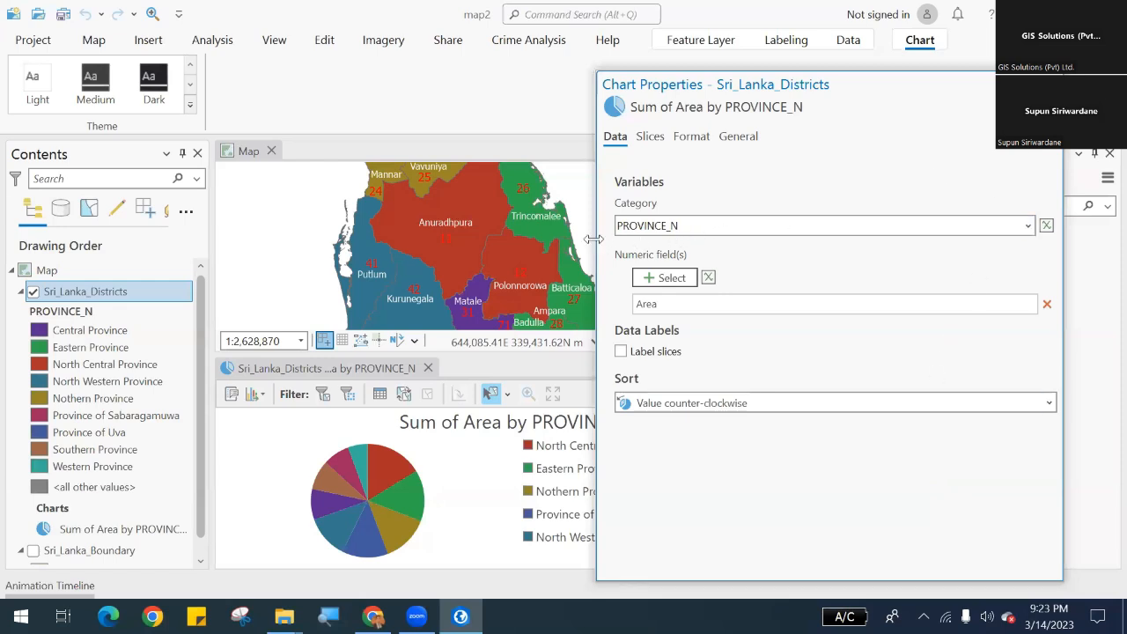
Narrow the chart properties window to uncover the chart and change the slices' shape from pie to a donut with a large centre hole.
drag(594, 238, 746, 219)
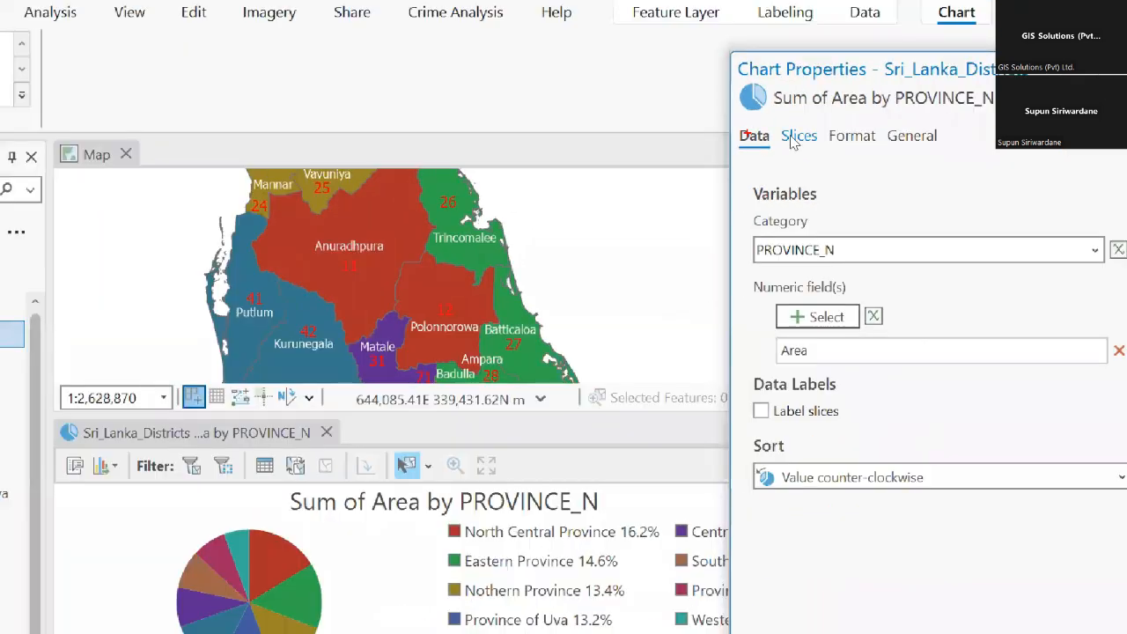
click(797, 135)
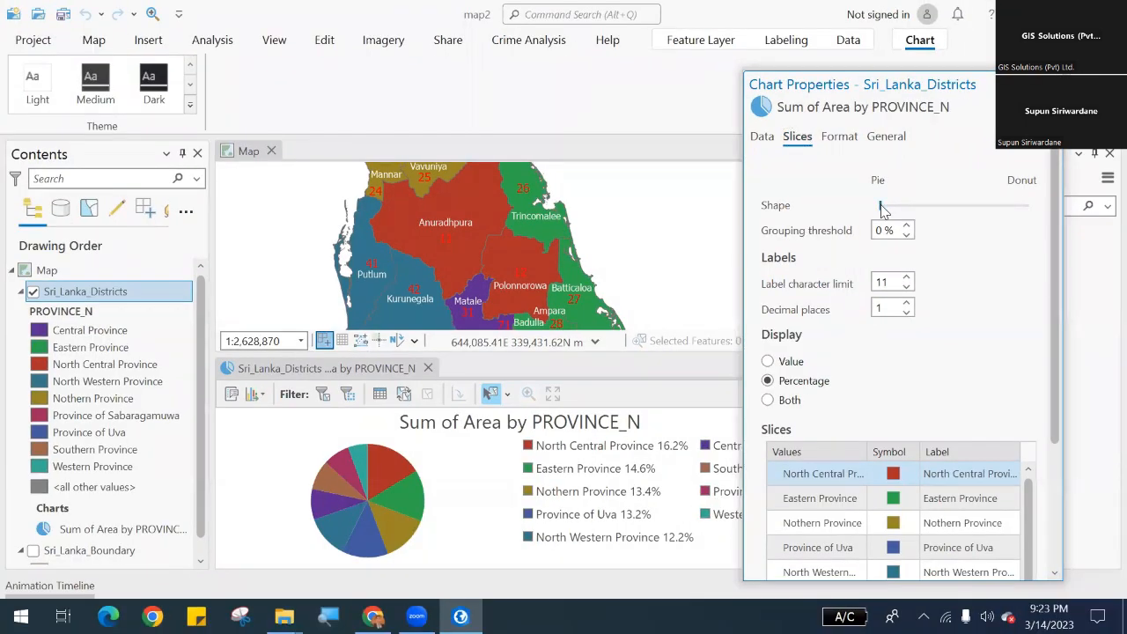
drag(883, 209, 987, 221)
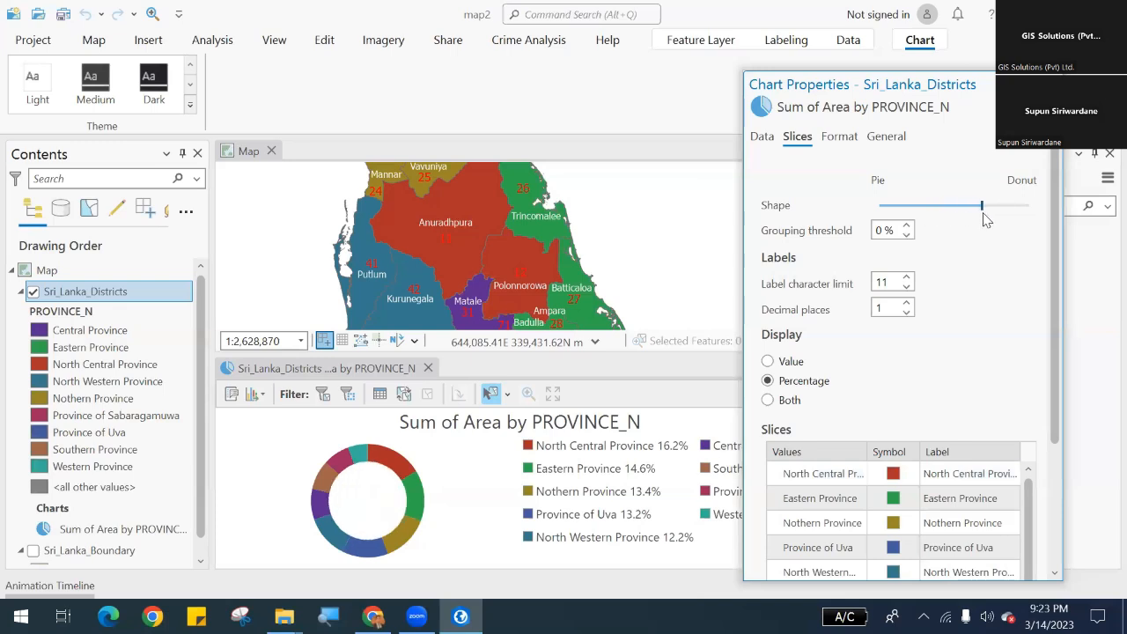
Review the chart's format settings and its title, legend title and description options, and return to the chart view without the properties window.
click(850, 138)
click(876, 139)
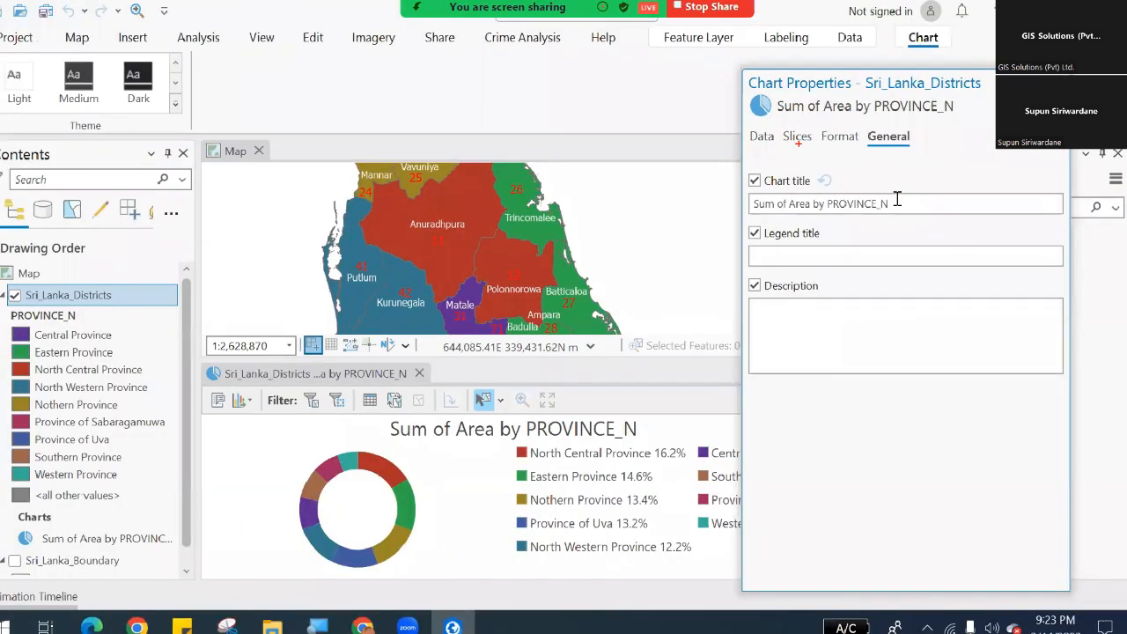
click(896, 202)
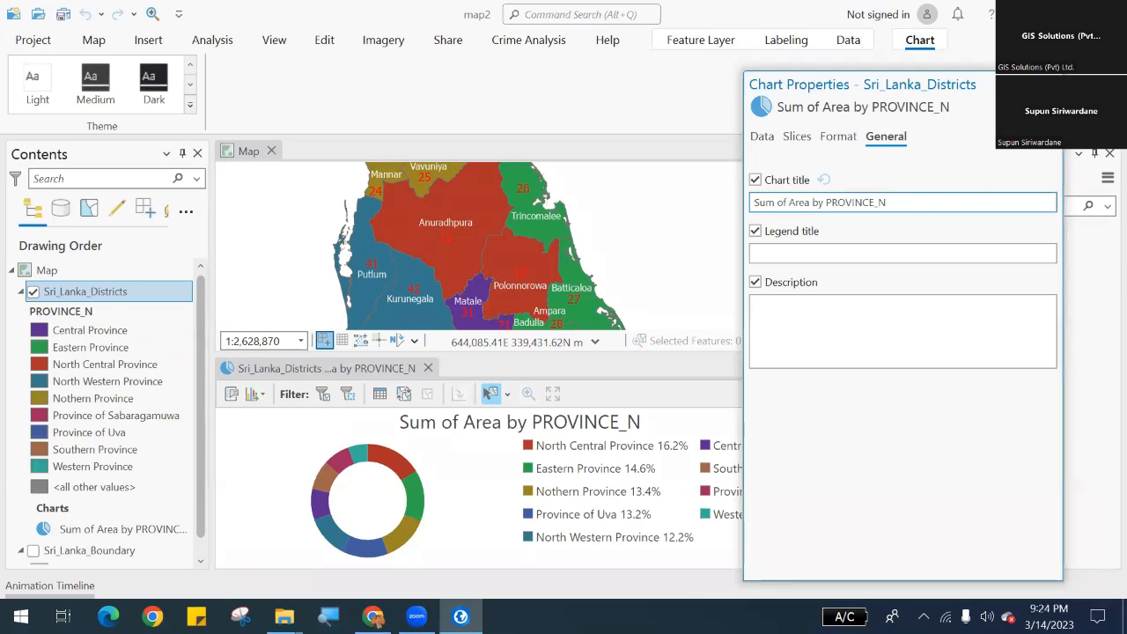
click(363, 373)
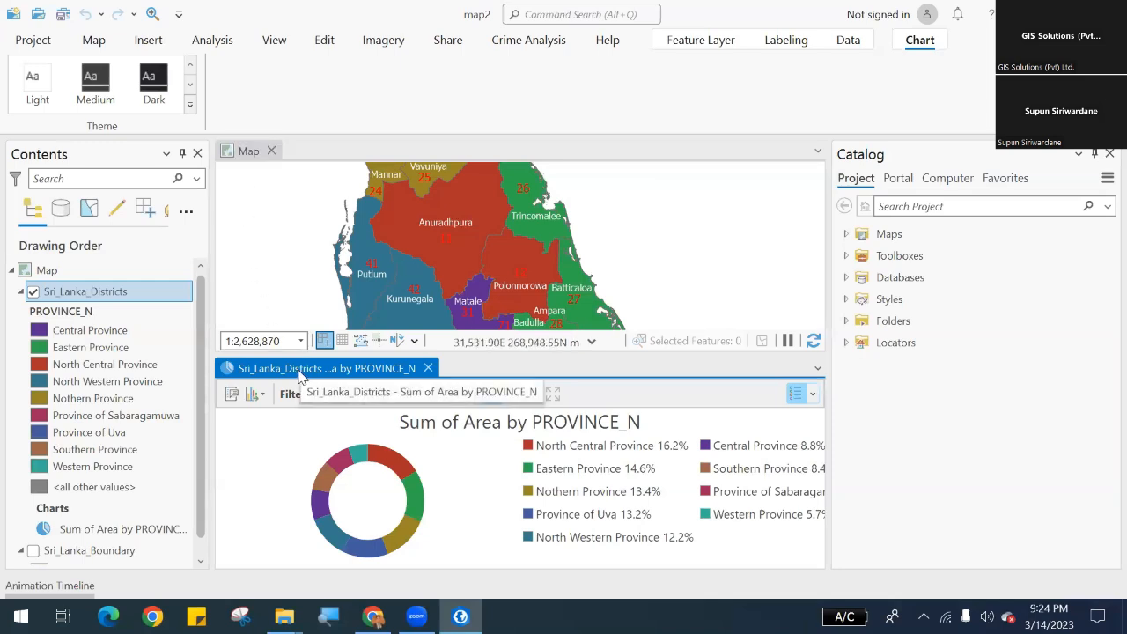
Dock the Sum of Area by PROVINCE_N chart side by side with the map, showing all of Sri Lanka.
drag(300, 376, 290, 348)
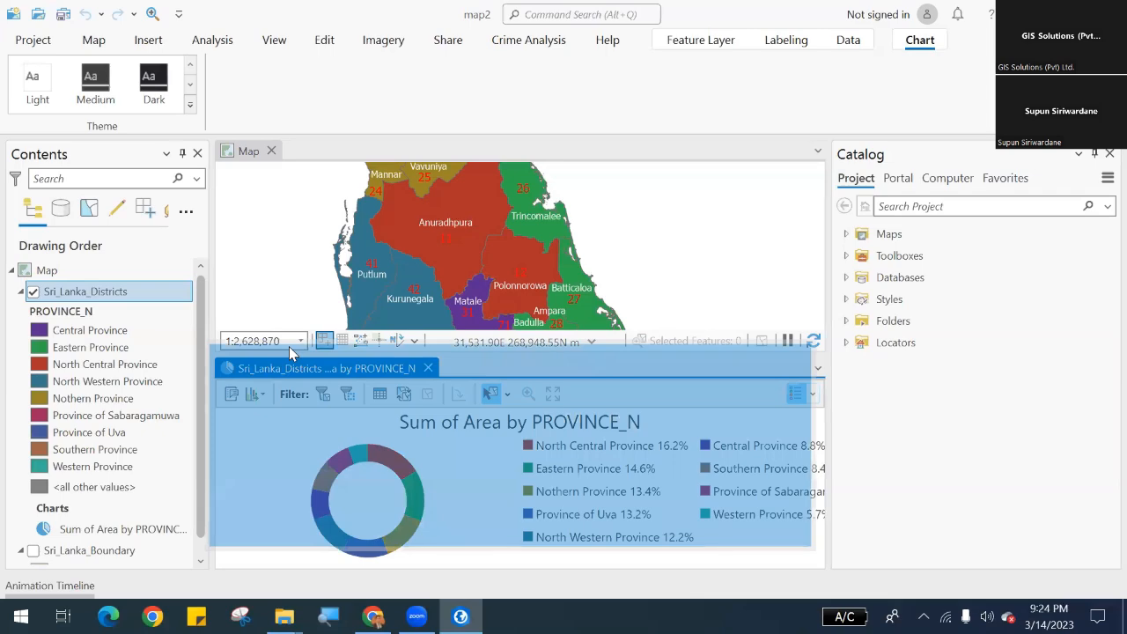
drag(289, 346, 517, 137)
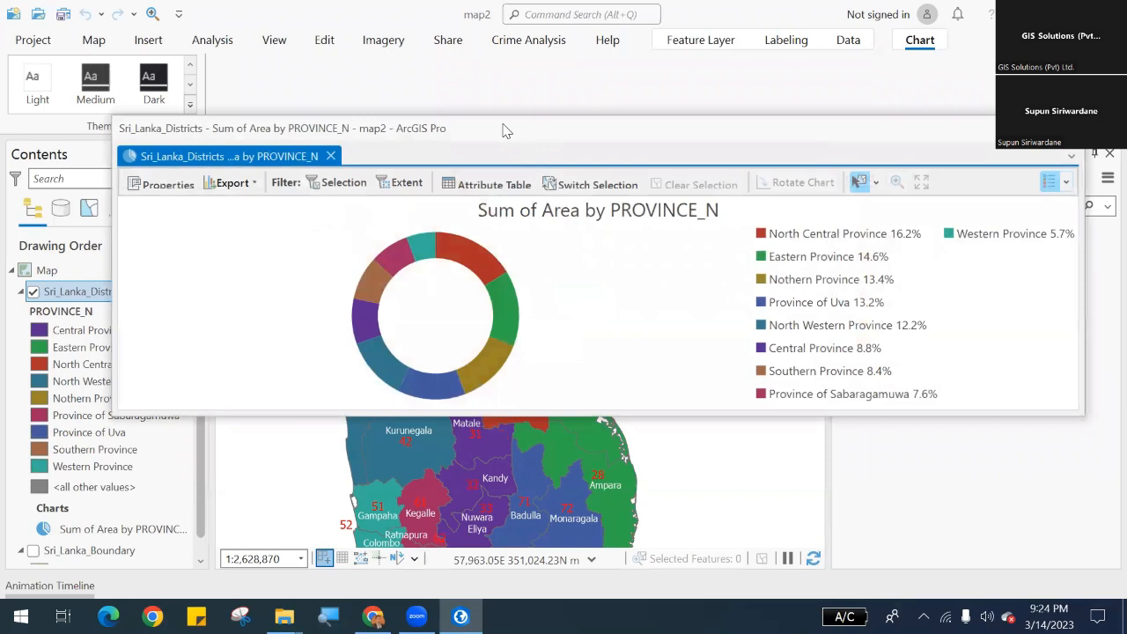
drag(506, 130, 534, 232)
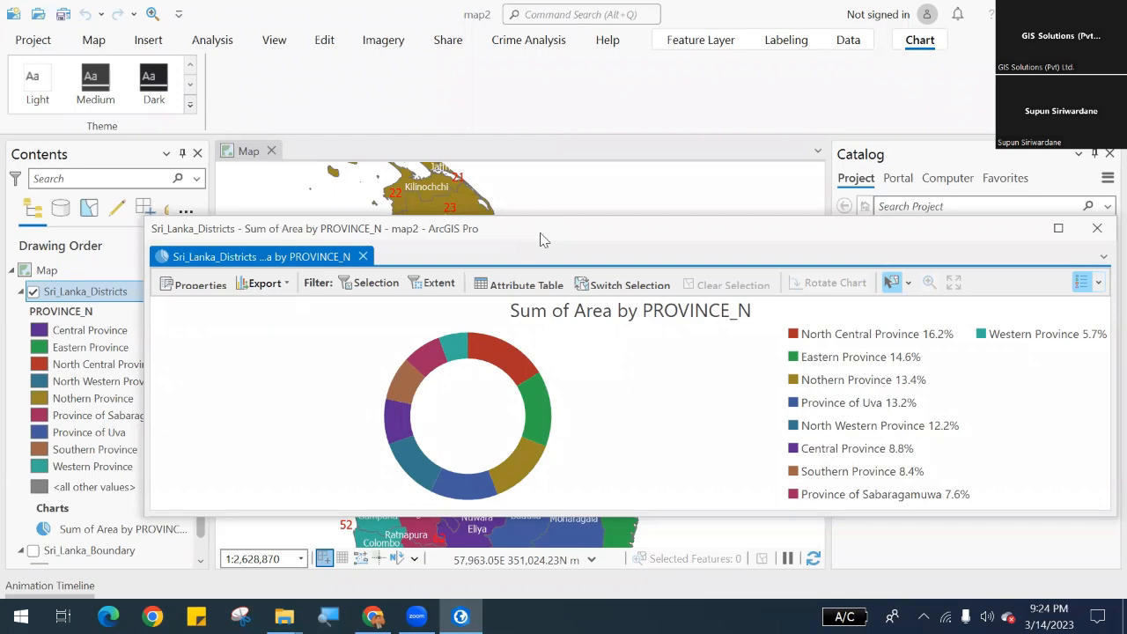
drag(543, 240, 549, 370)
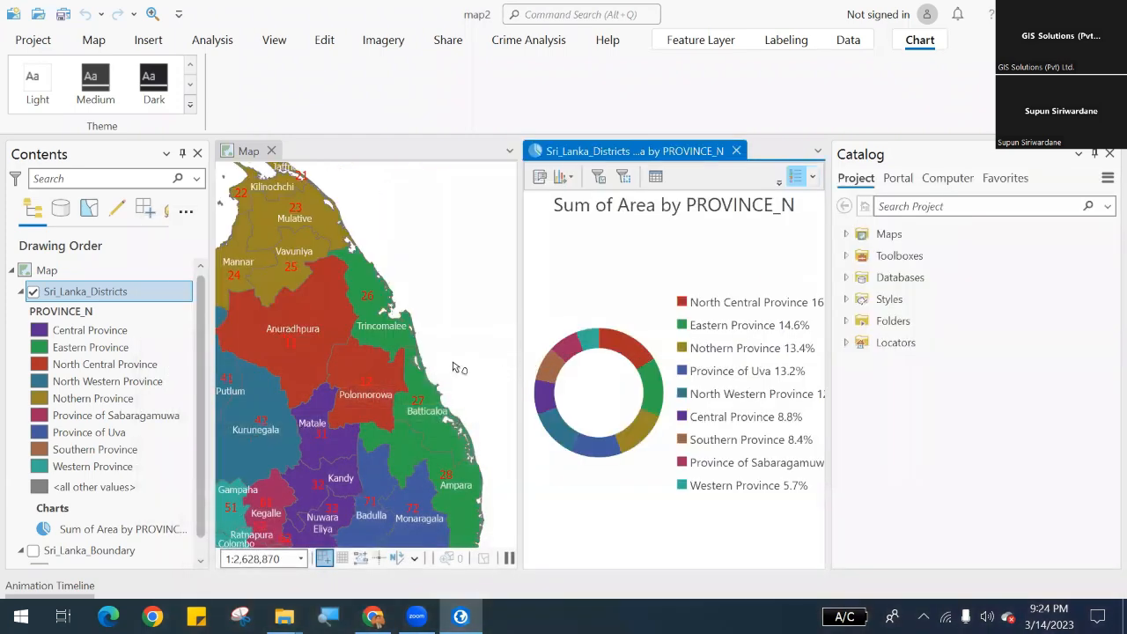
scroll(452, 368, down, 2)
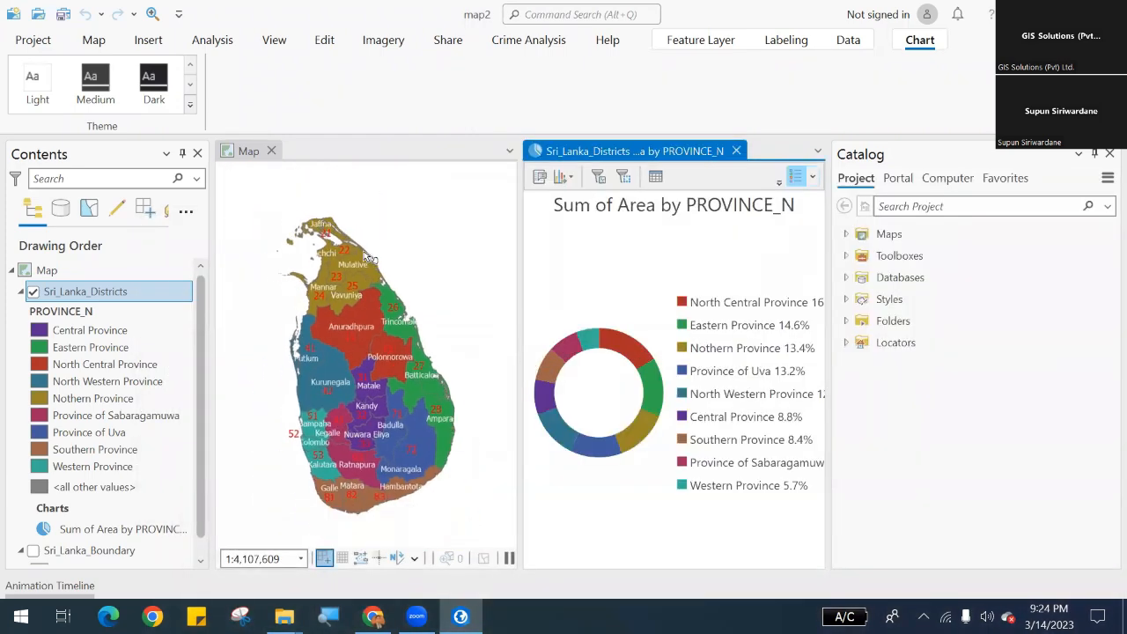
scroll(365, 317, down, 2)
scroll(365, 317, up, 1)
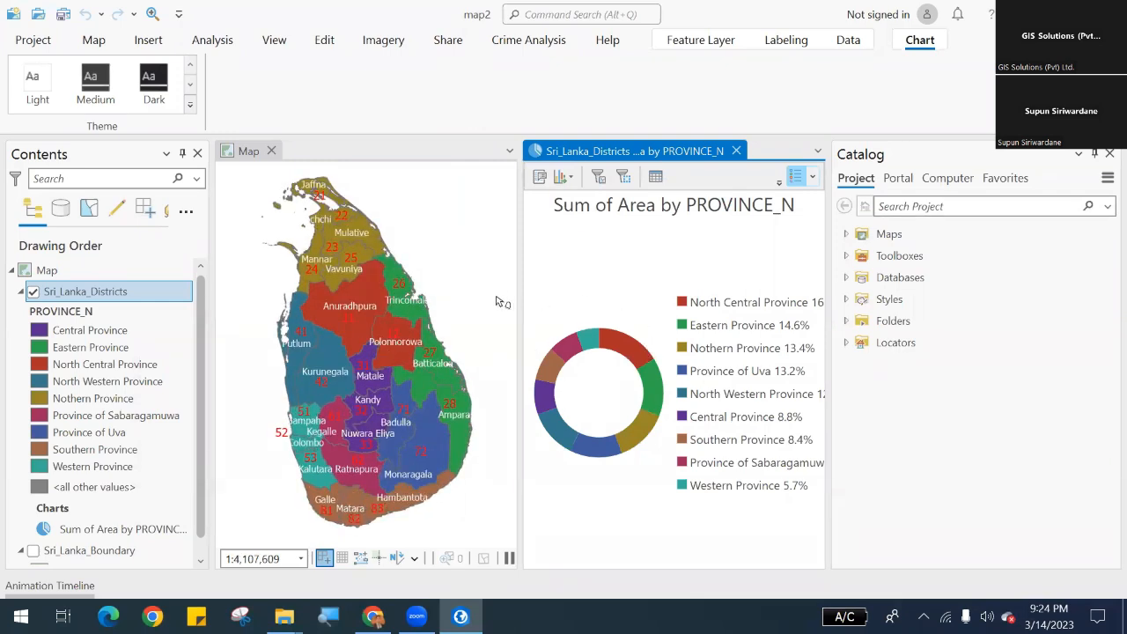
Select the North Central Province slice and the Province of Uva slice in turn in the chart to highlight their districts on the map.
click(626, 350)
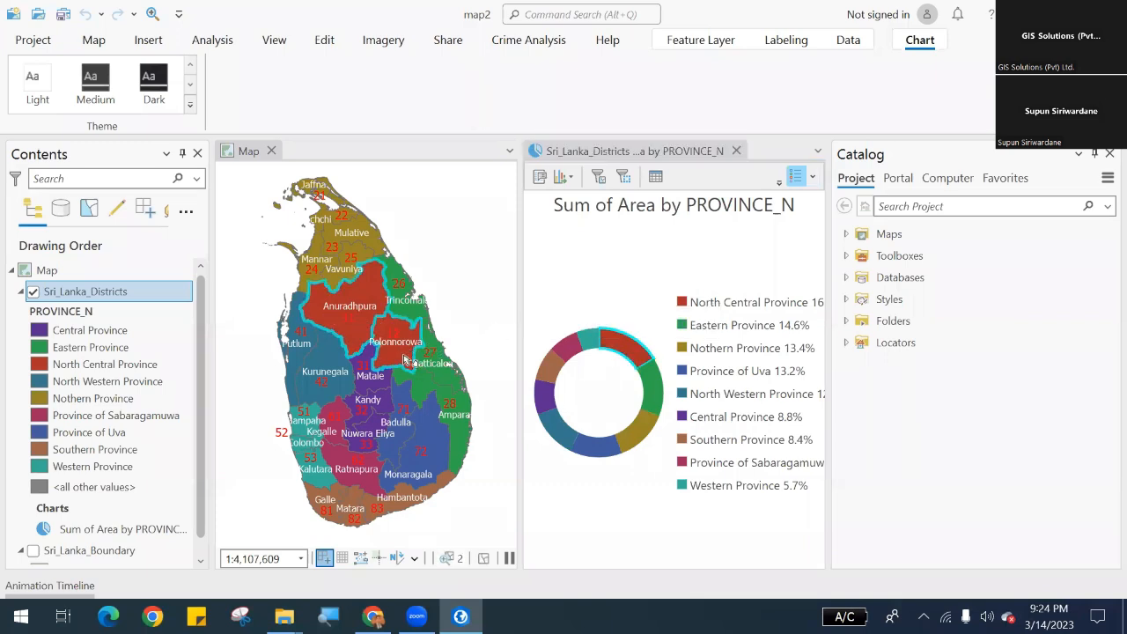
scroll(357, 327, up, 2)
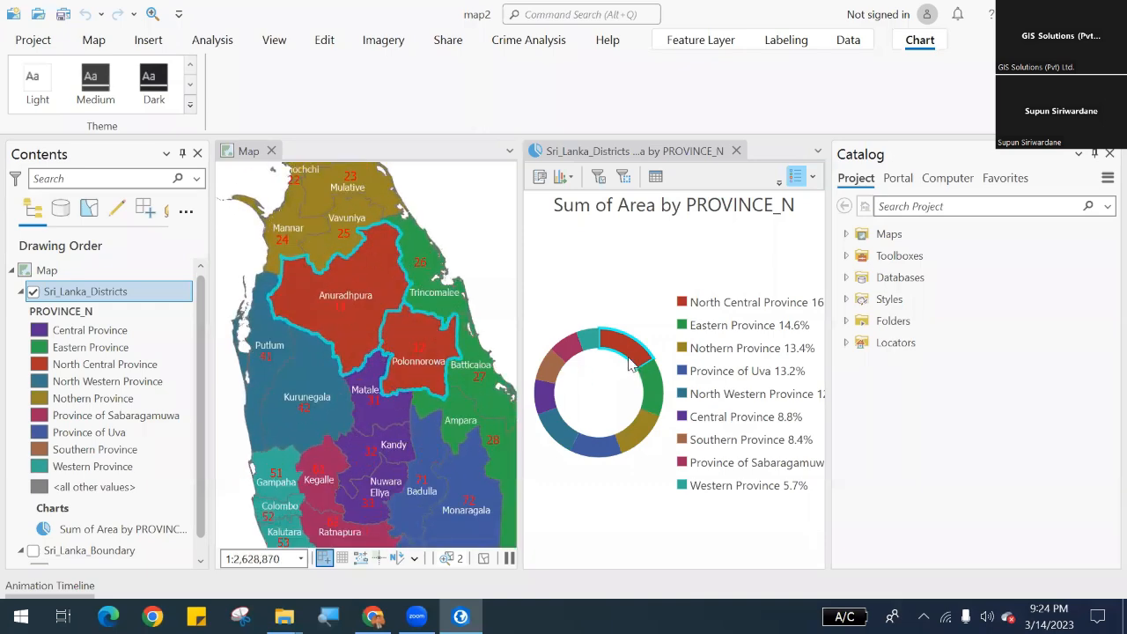
mouse_move(596, 454)
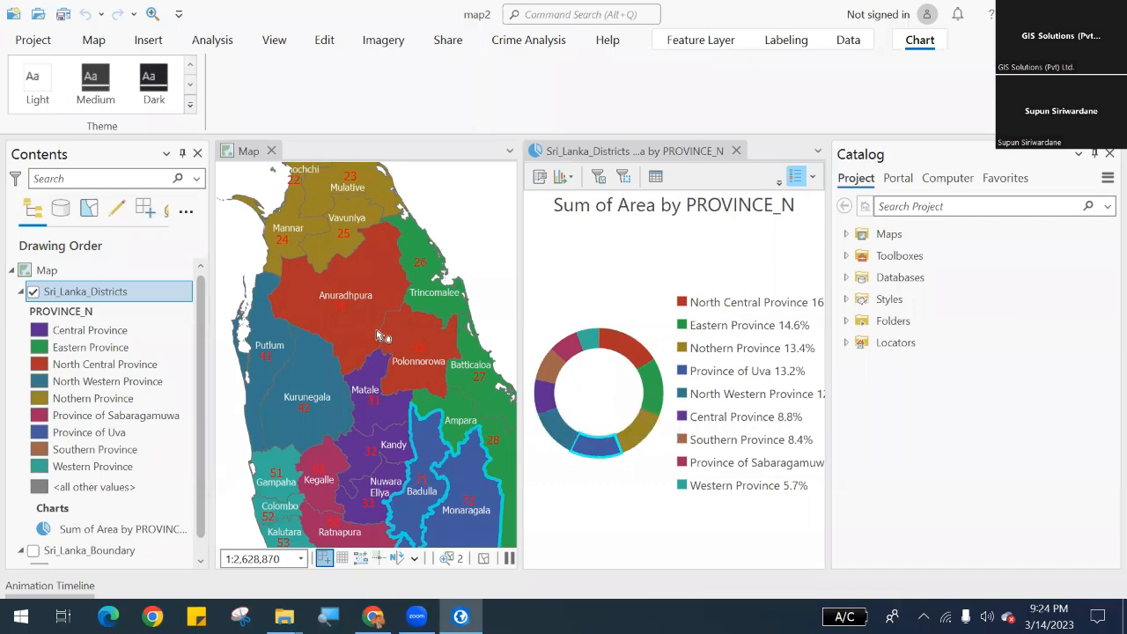
scroll(383, 336, down, 2)
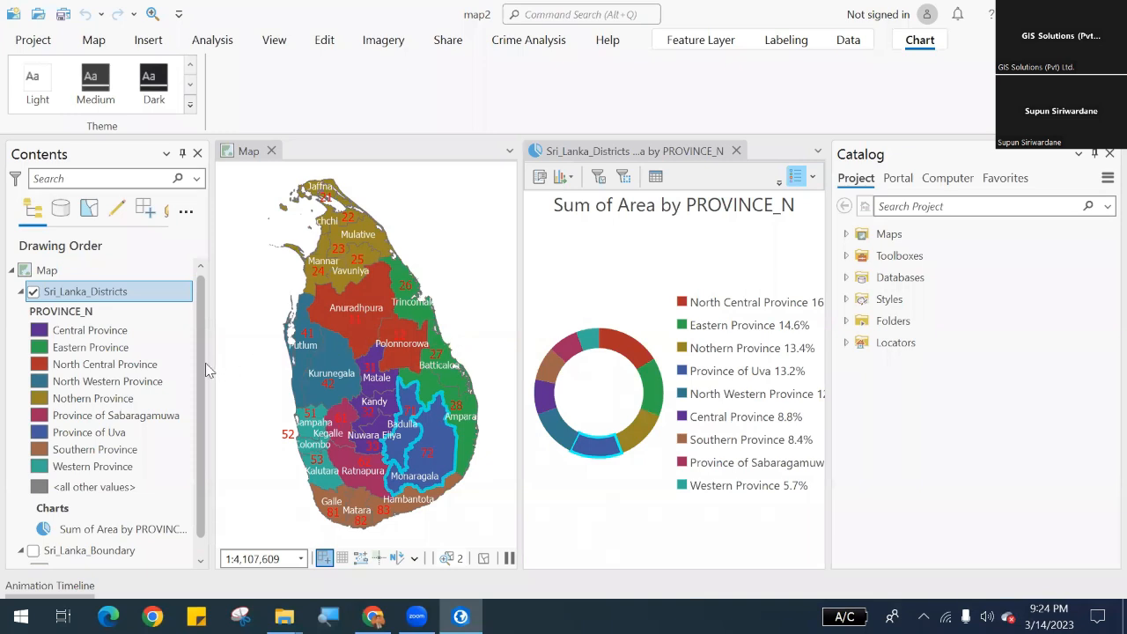
scroll(193, 379, down, 1)
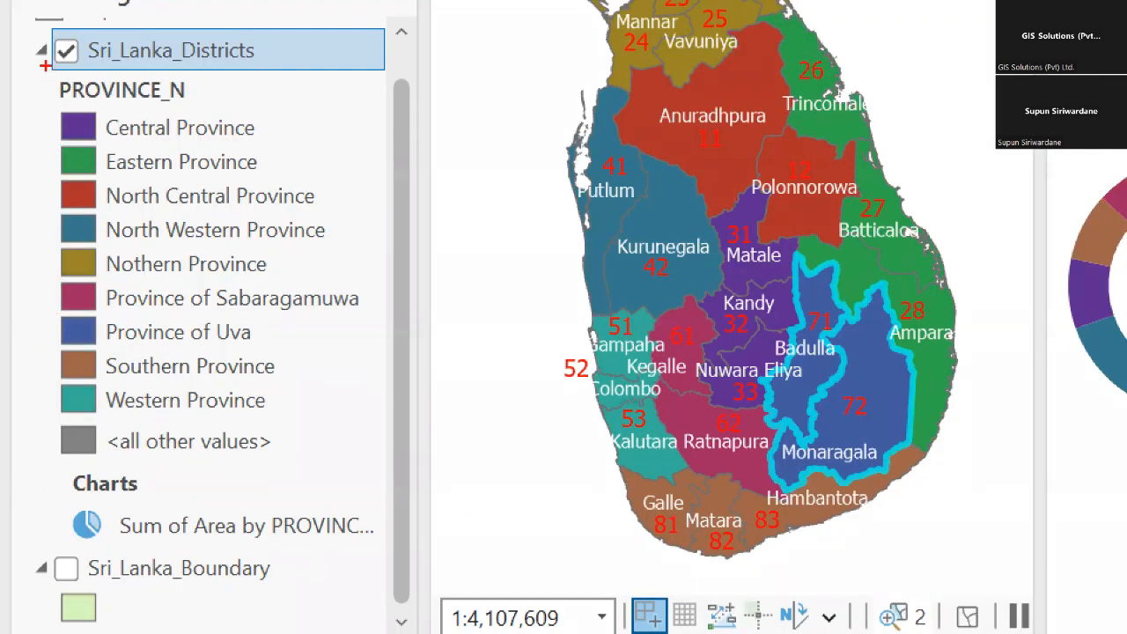
drag(62, 92, 340, 444)
drag(40, 462, 404, 558)
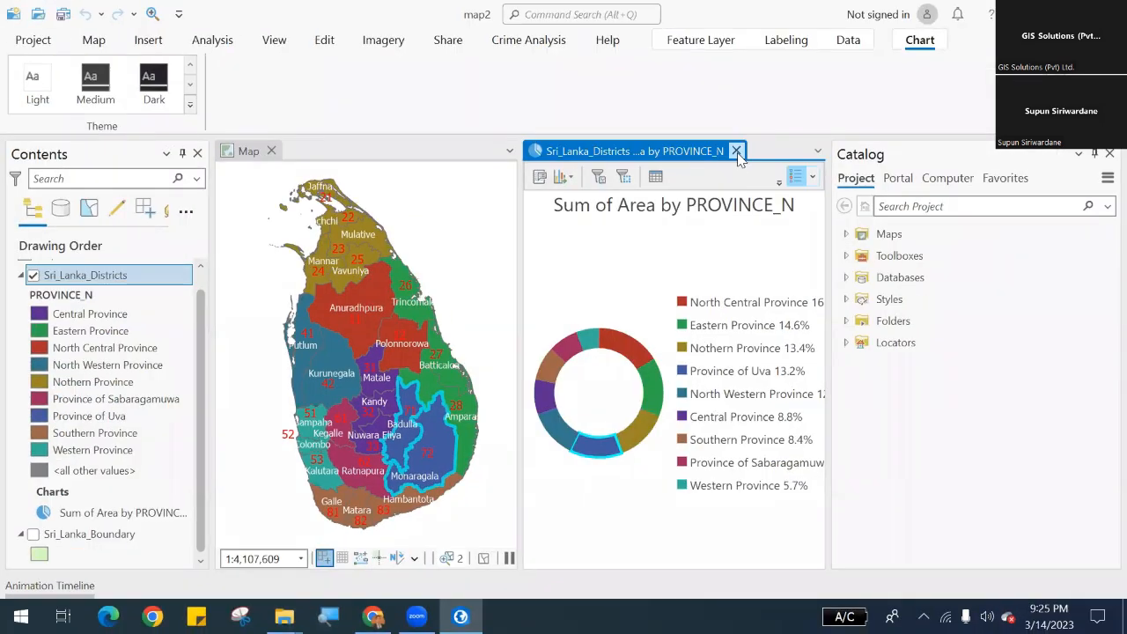
Close the Sum of Area by PROVINCE_N chart and reopen it from the charts listed under the Sri_Lanka_Districts layer.
click(737, 152)
click(130, 517)
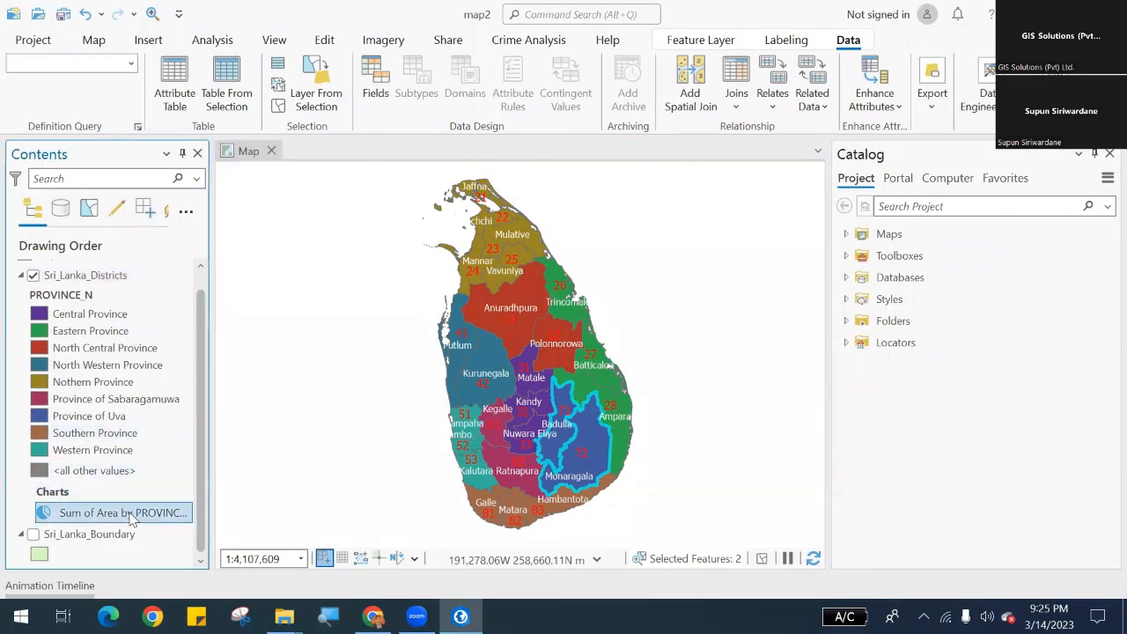
double_click(130, 517)
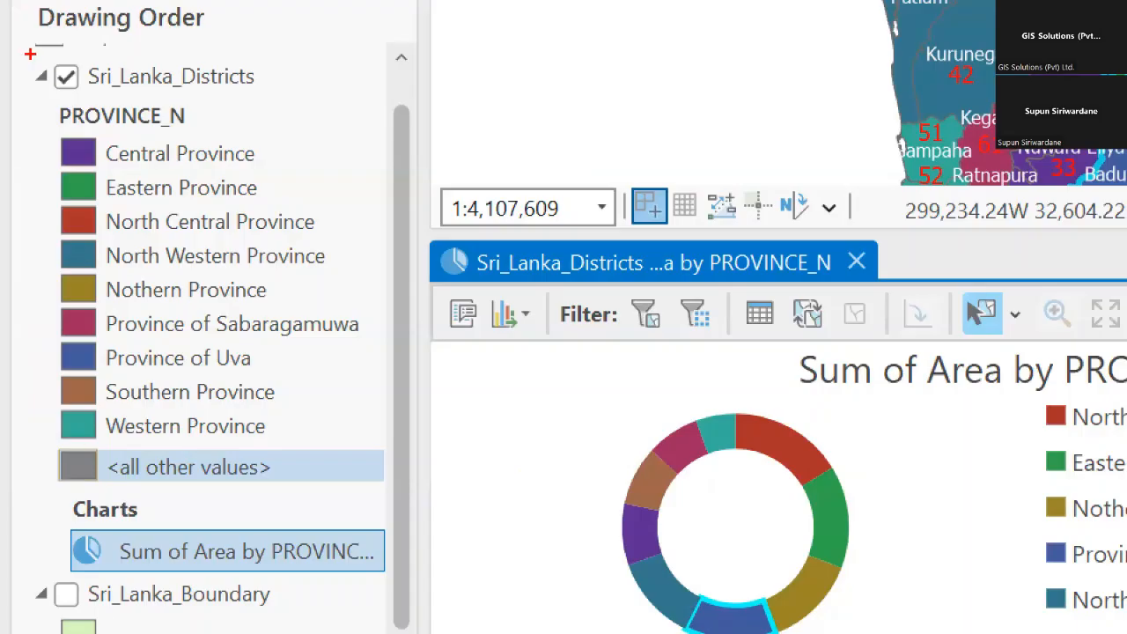
mouse_move(29, 44)
mouse_down()
mouse_move(72, 65)
mouse_move(301, 98)
mouse_up()
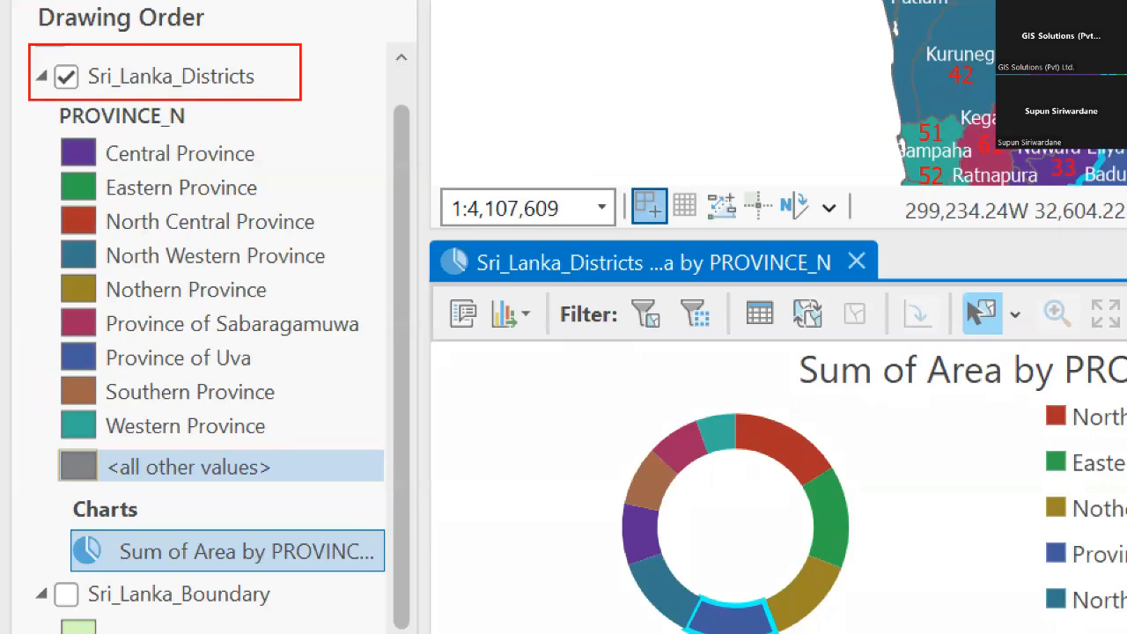
key(Escape)
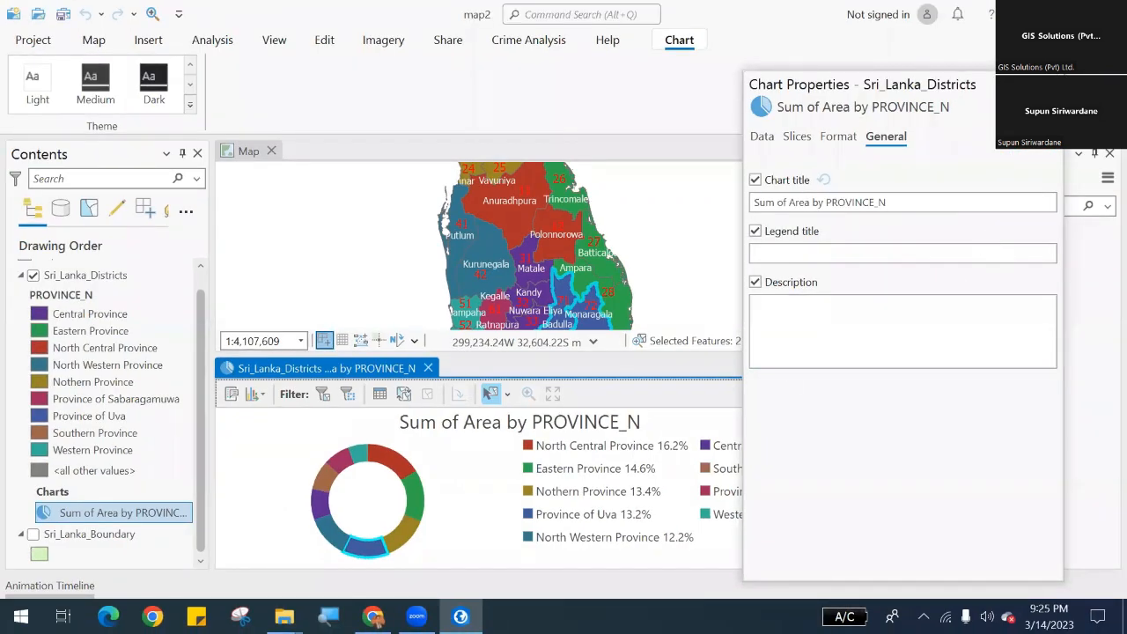
Close the area chart and clear the selected districts on the map.
click(428, 369)
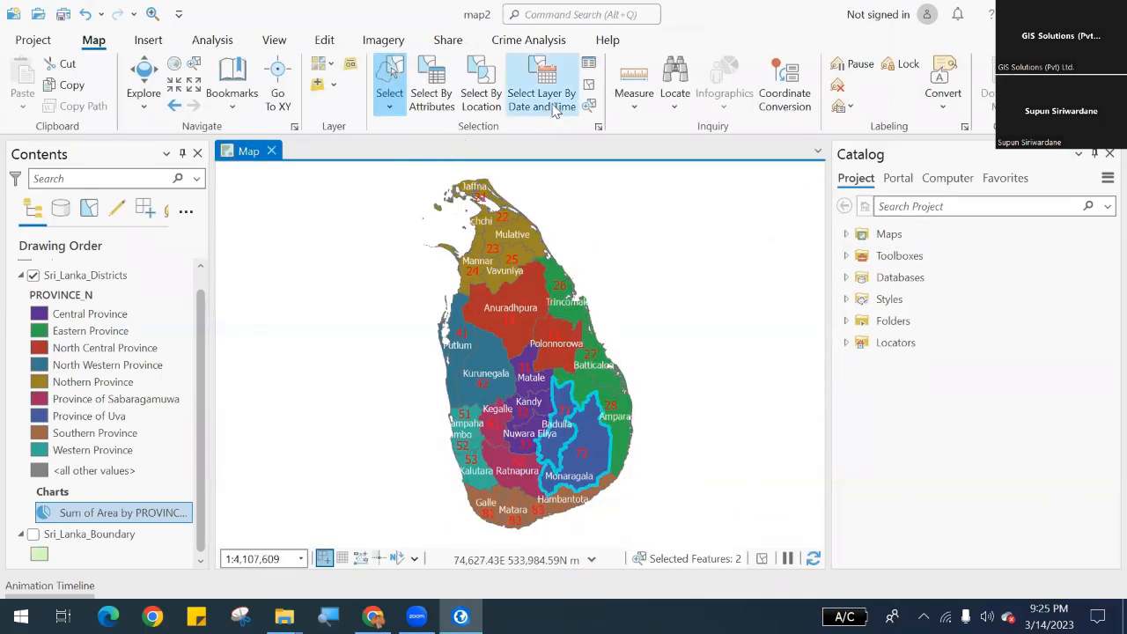
click(588, 84)
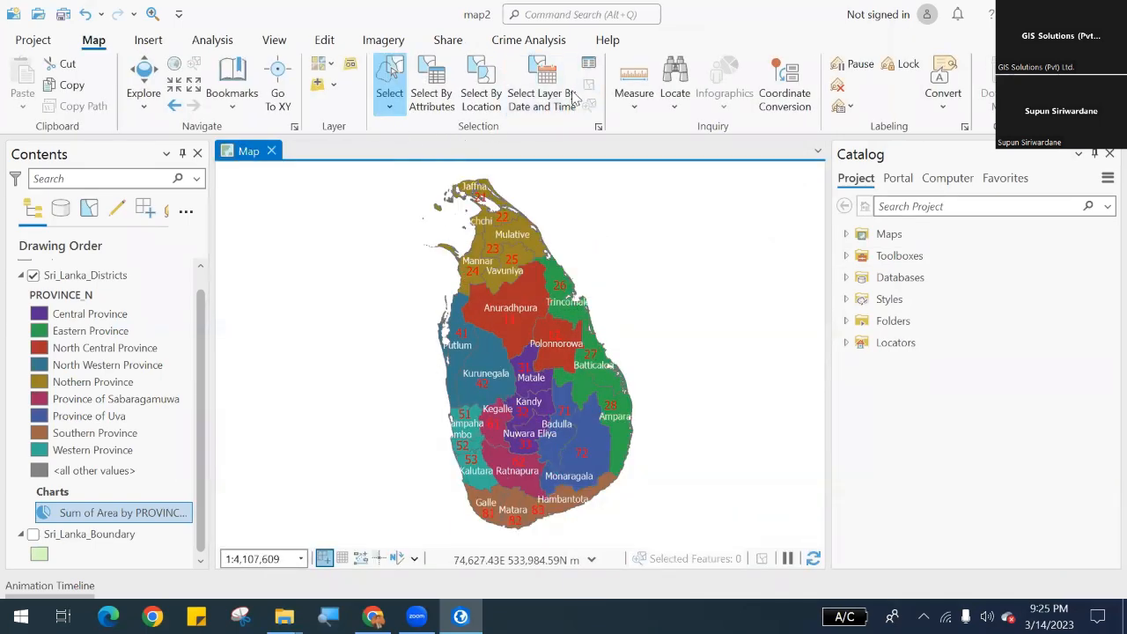
Examine the contextual data tools available for the Sri_Lanka_Districts layer.
click(148, 273)
click(850, 40)
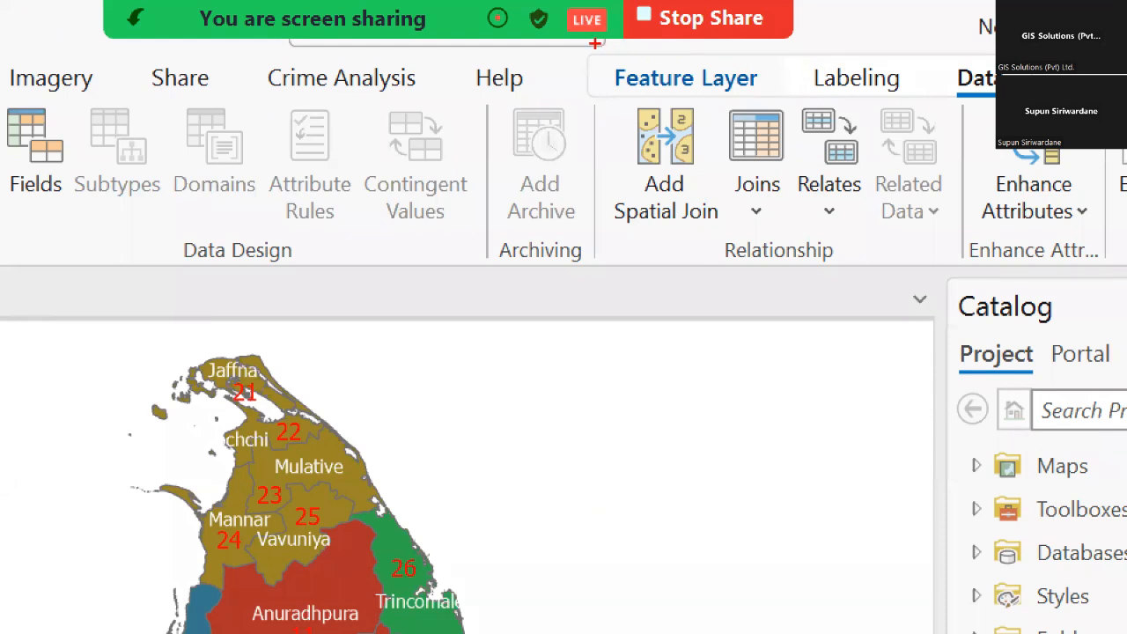
drag(595, 43, 996, 98)
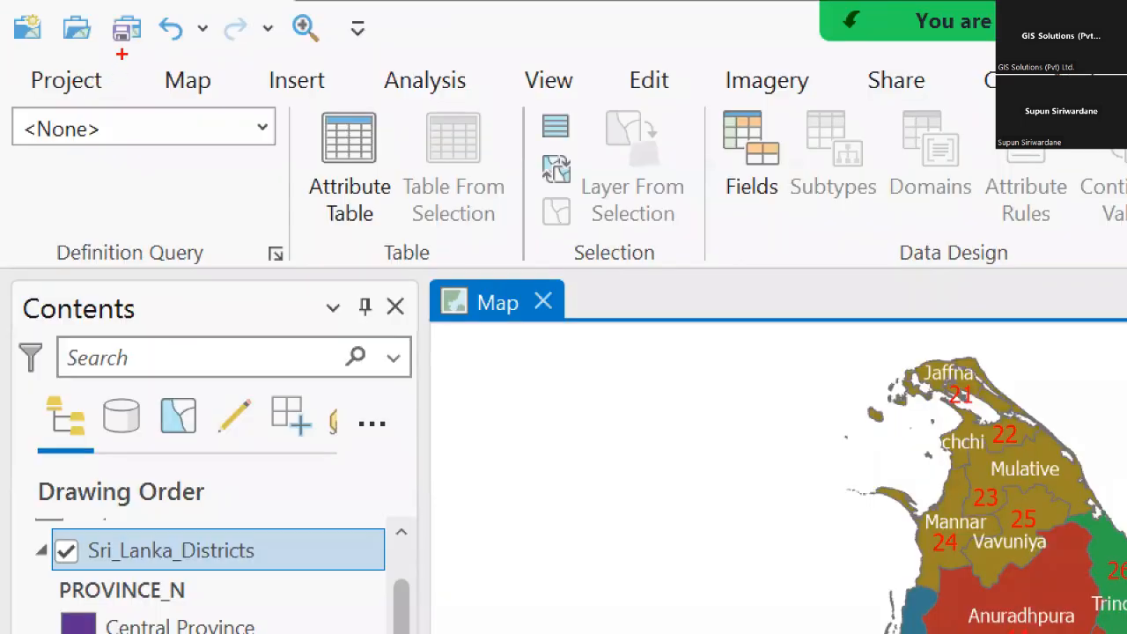
drag(122, 54, 229, 107)
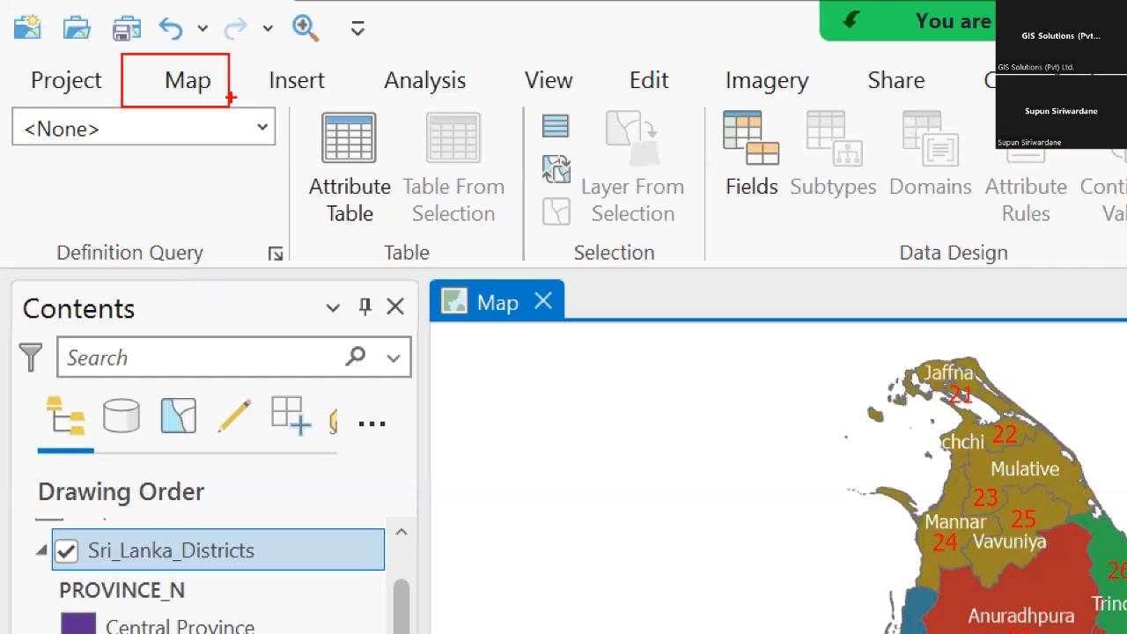
drag(230, 50, 343, 106)
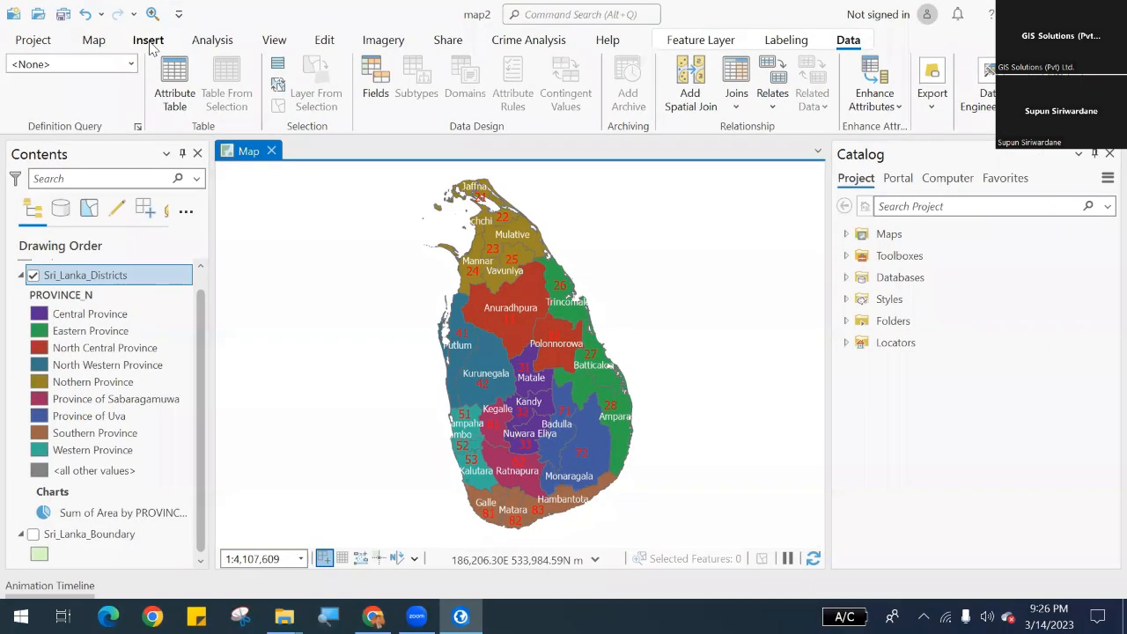
Insert a new empty 2D map into the project.
click(150, 44)
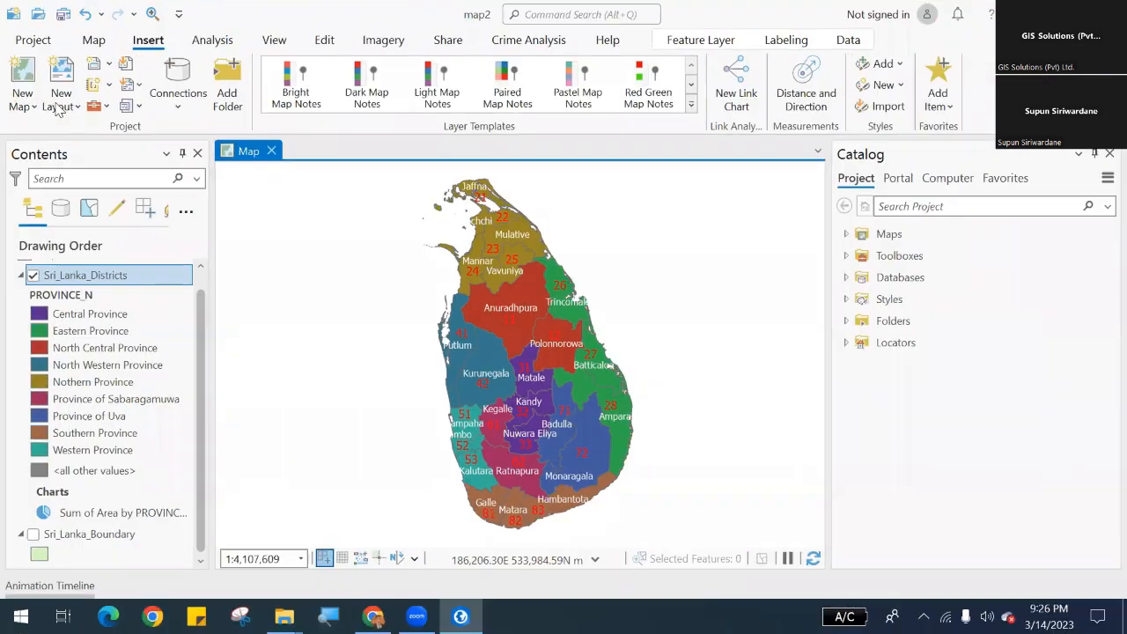
click(116, 206)
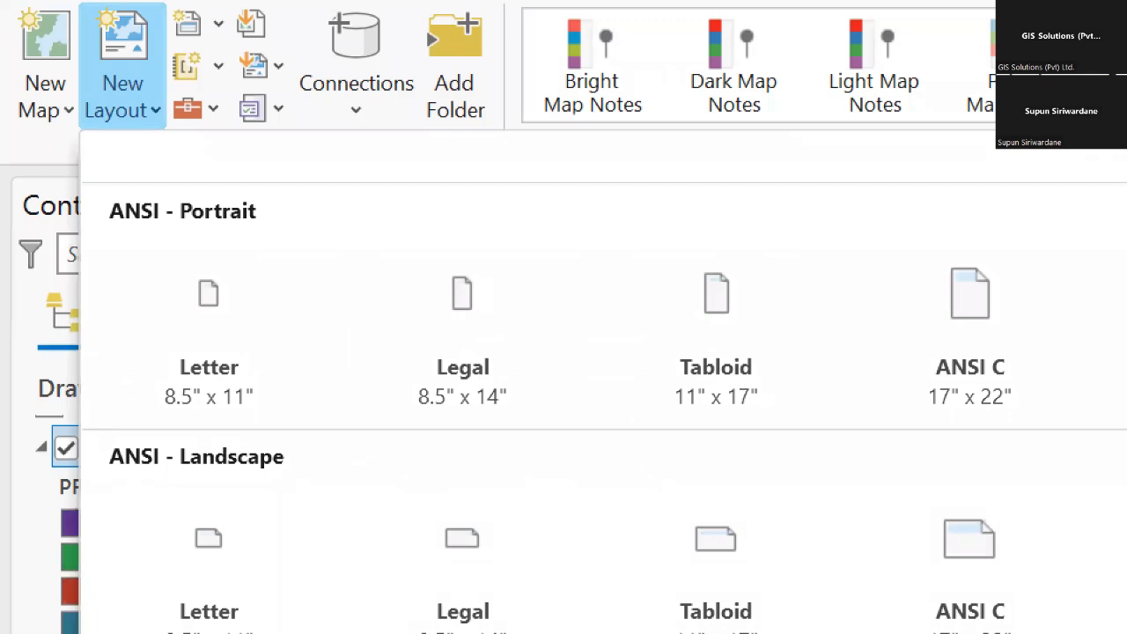
click(43, 110)
click(43, 109)
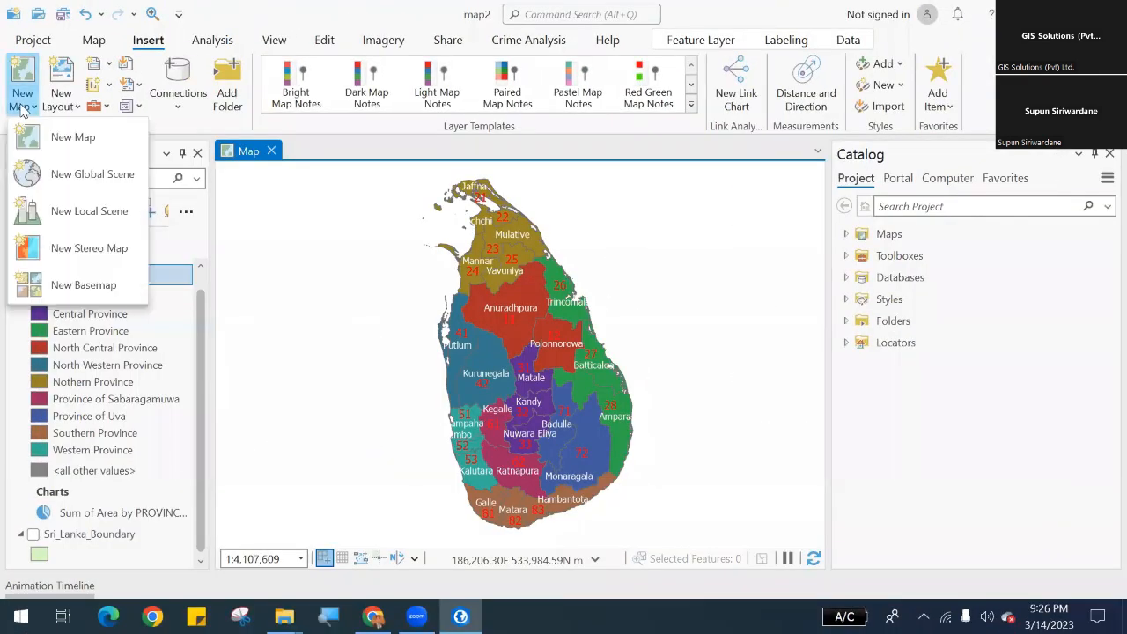
click(24, 74)
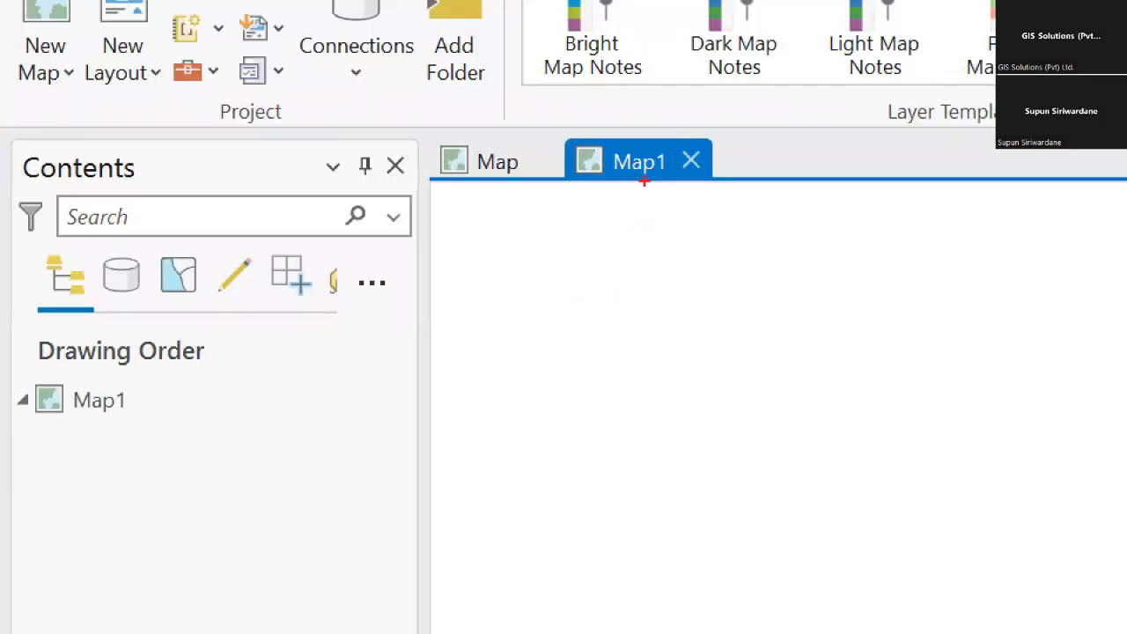
Switch between Map and Map1 to compare the layers each one contains.
mouse_move(624, 195)
mouse_down()
mouse_move(352, 403)
mouse_move(213, 433)
mouse_move(234, 471)
mouse_up()
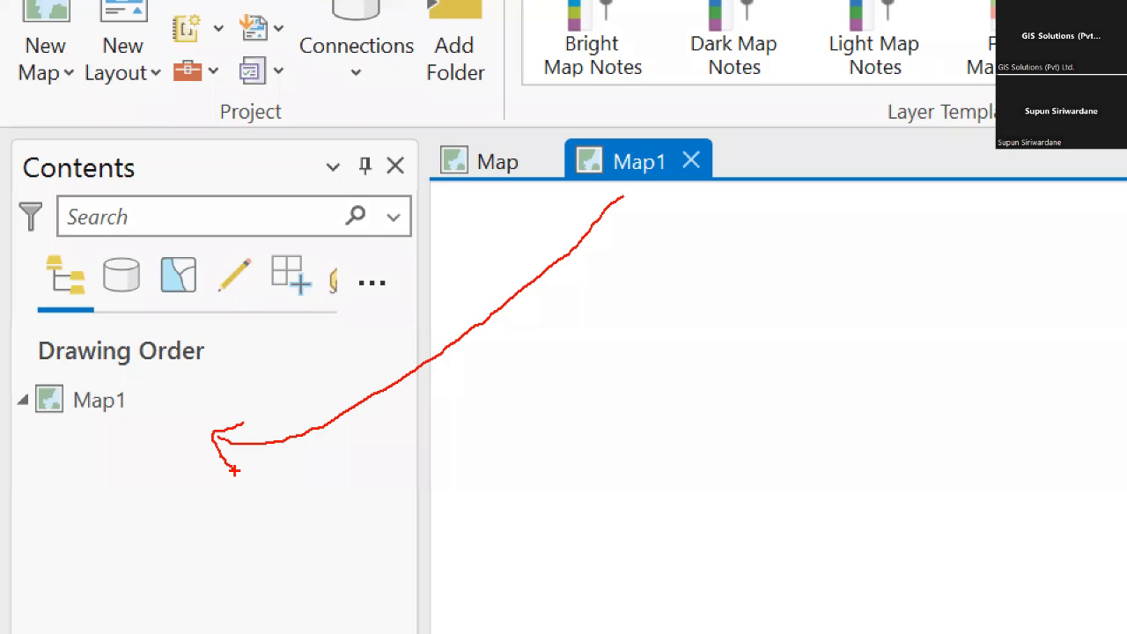
click(489, 163)
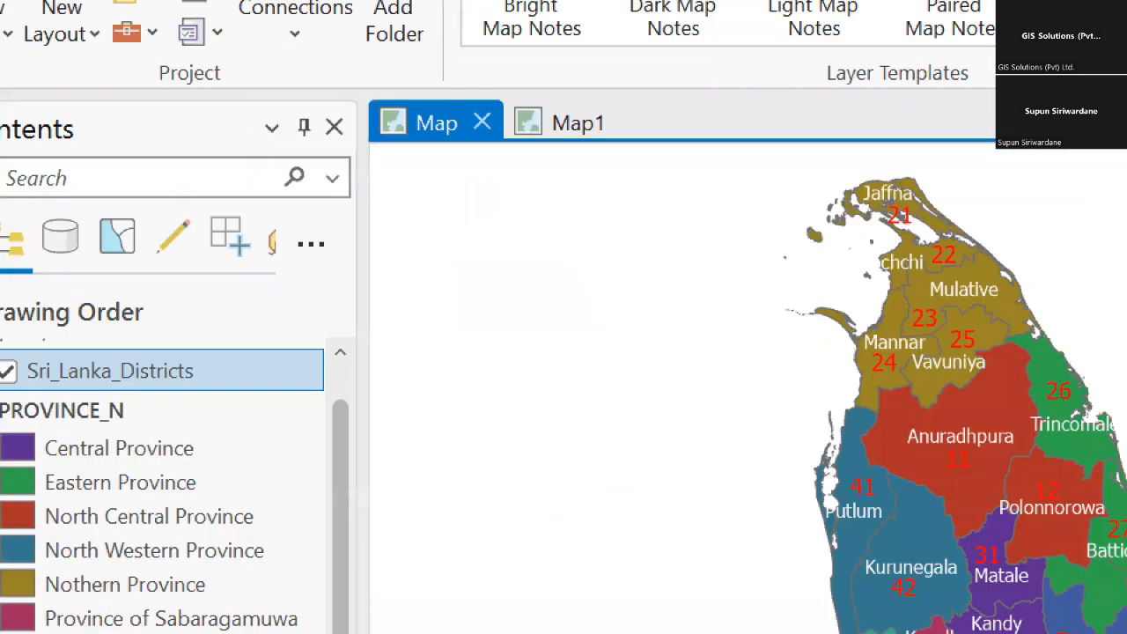
mouse_move(434, 148)
mouse_down()
mouse_move(223, 360)
mouse_move(175, 371)
mouse_up()
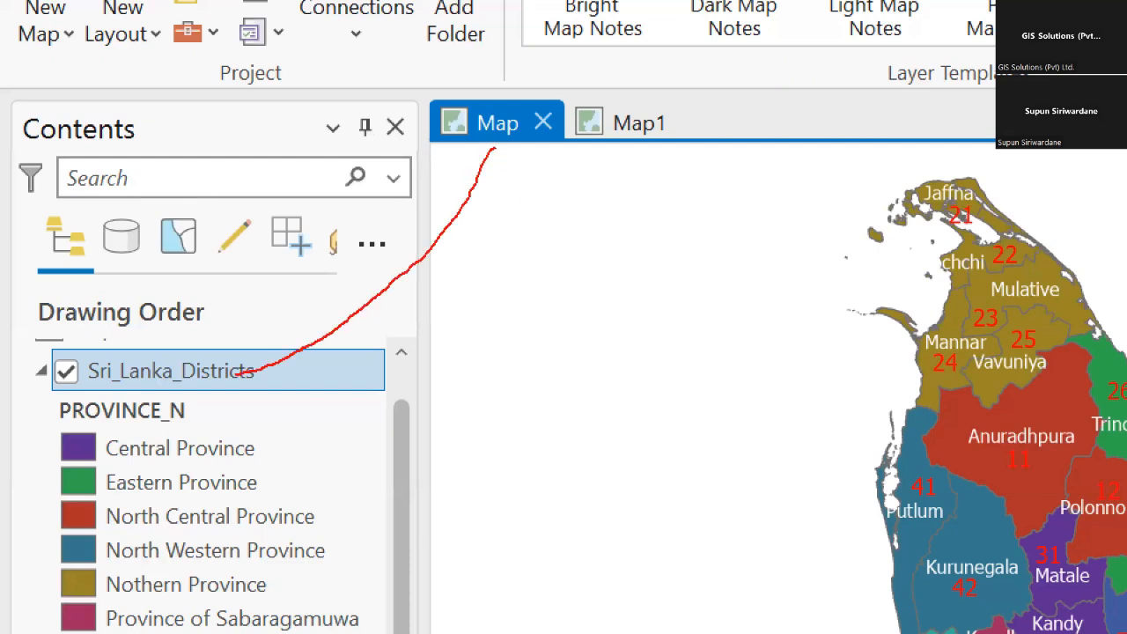
mouse_move(244, 355)
mouse_down()
mouse_move(226, 382)
mouse_move(253, 397)
mouse_up()
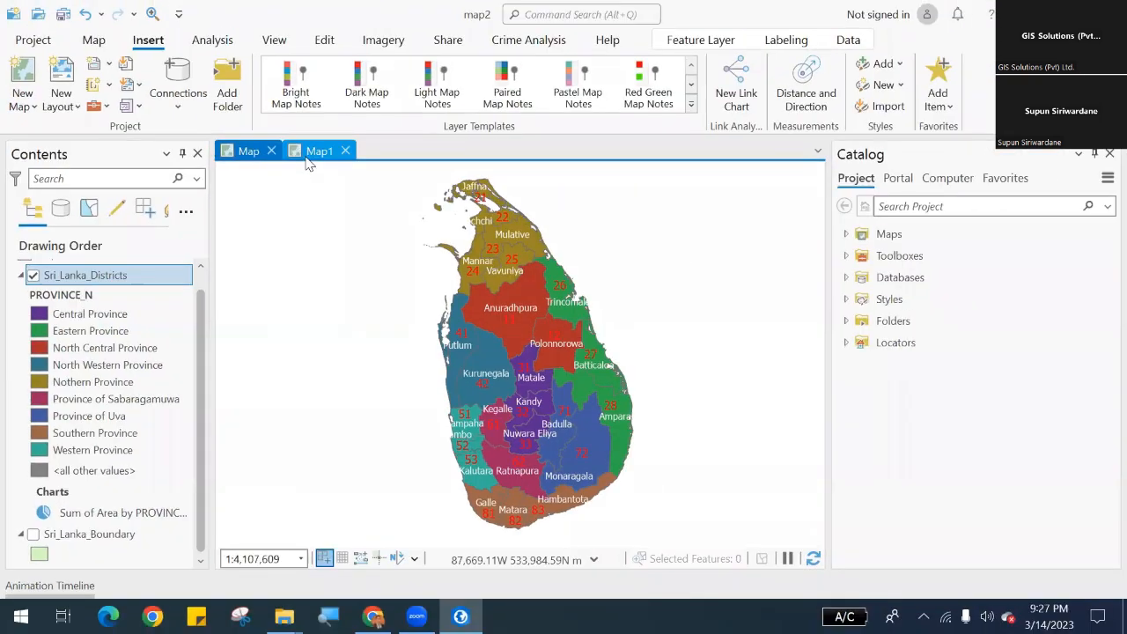
click(638, 123)
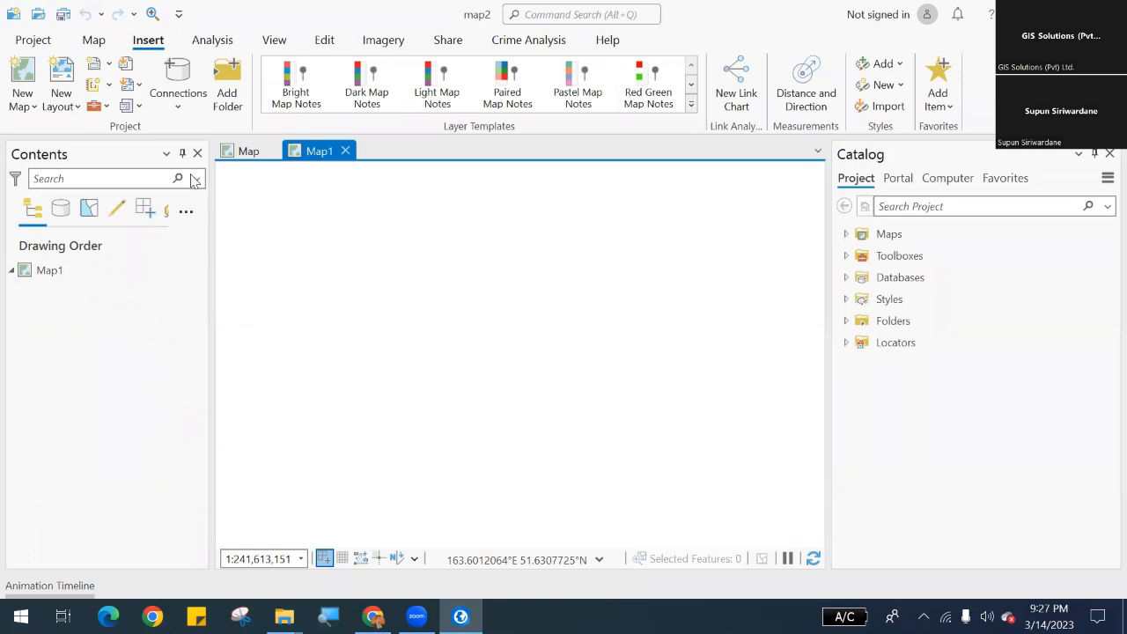
Copy the Sri_Lanka_Districts layer from Map into Map1.
click(231, 157)
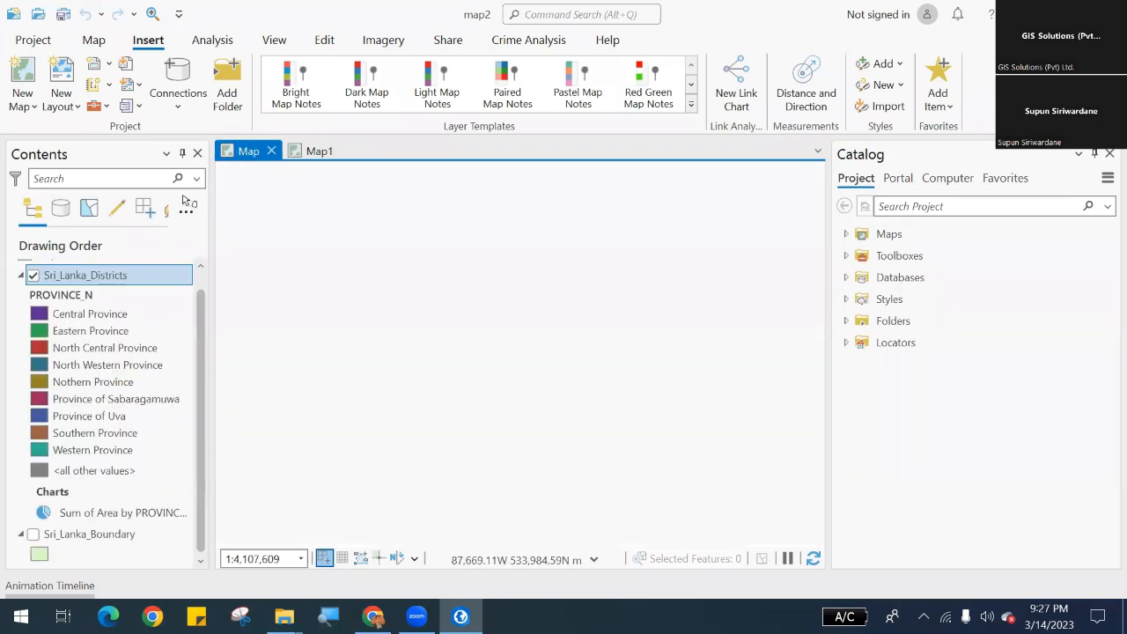
mouse_move(132, 271)
mouse_down()
mouse_move(126, 261)
mouse_move(189, 186)
mouse_move(235, 153)
mouse_move(297, 149)
mouse_move(320, 264)
mouse_up()
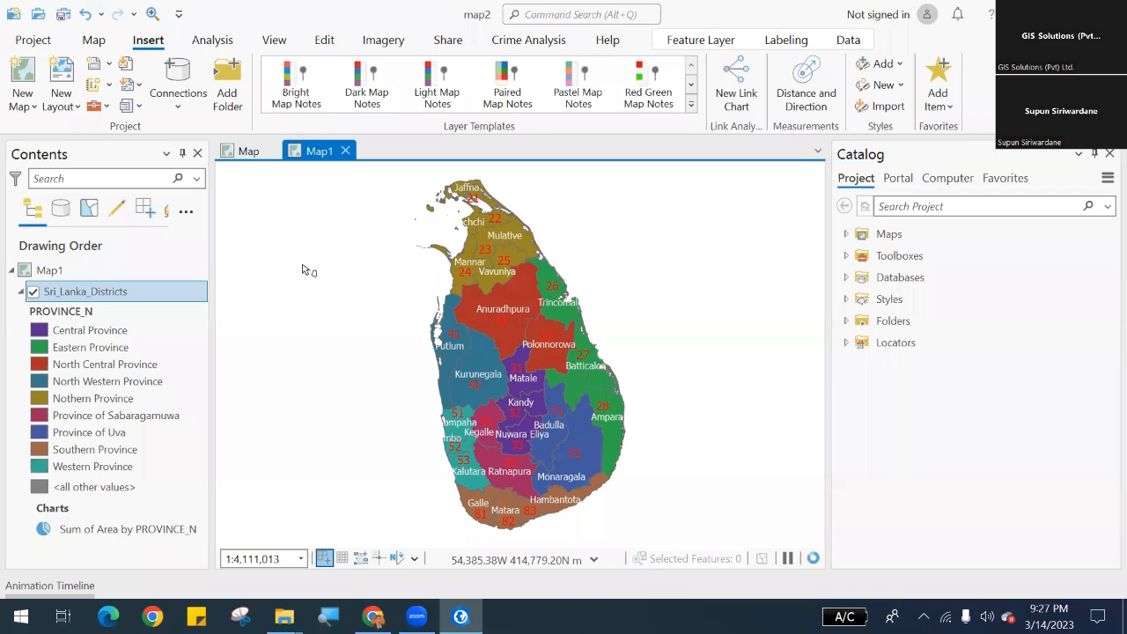
Remove the Sri_Lanka_Districts layer from Map1.
click(161, 291)
right_click(159, 292)
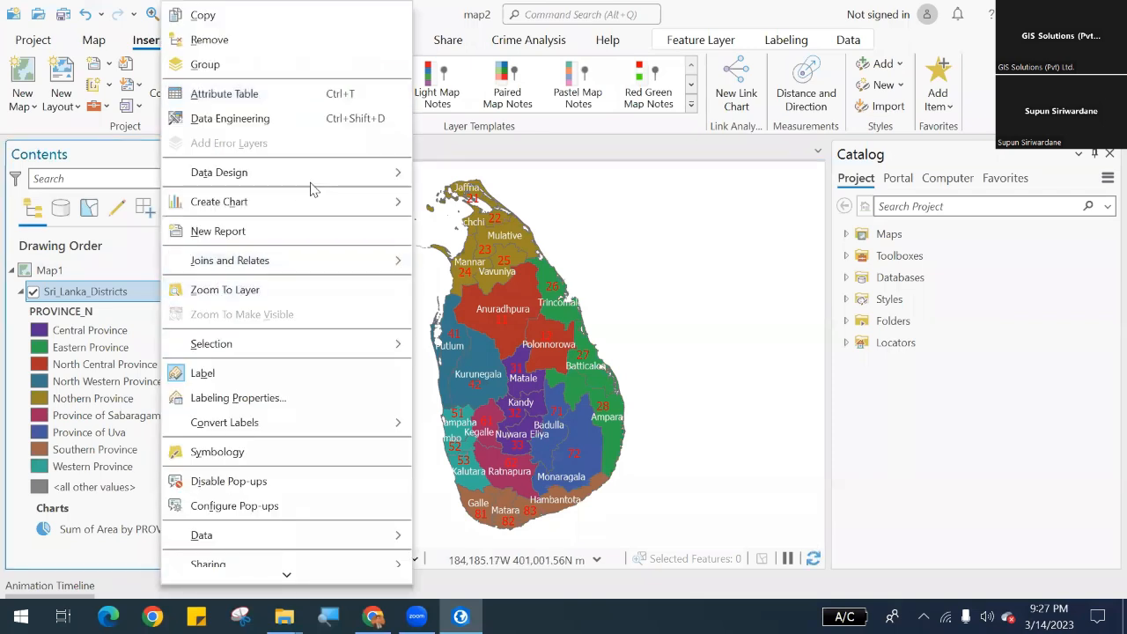
click(269, 49)
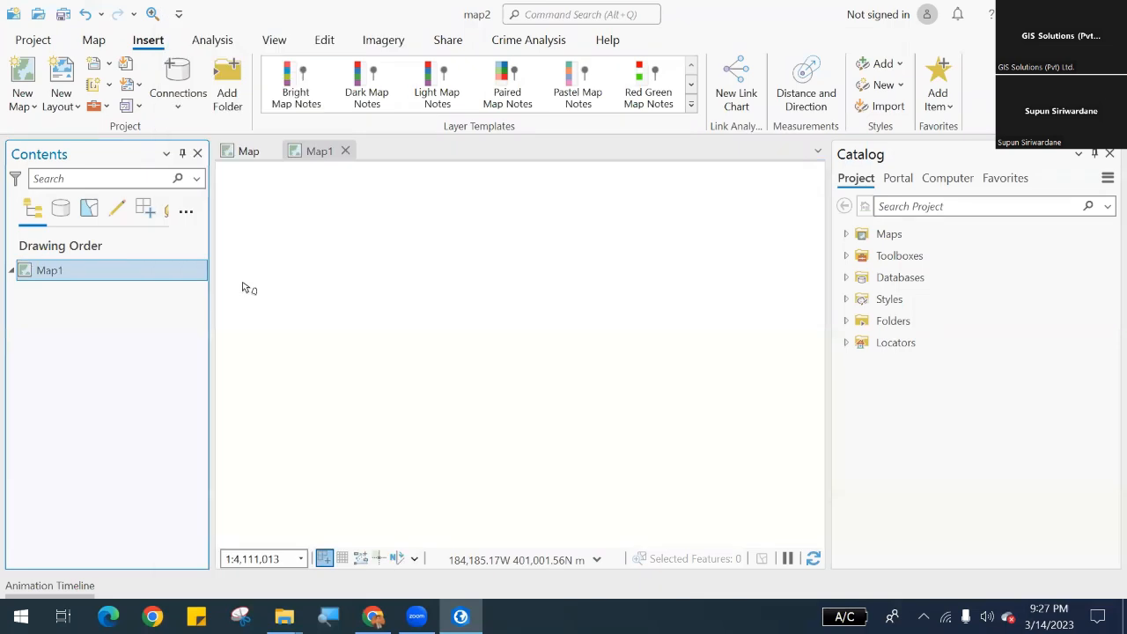
Examine the window options for showing the Catalog and the item categories listed in the project catalog.
click(317, 157)
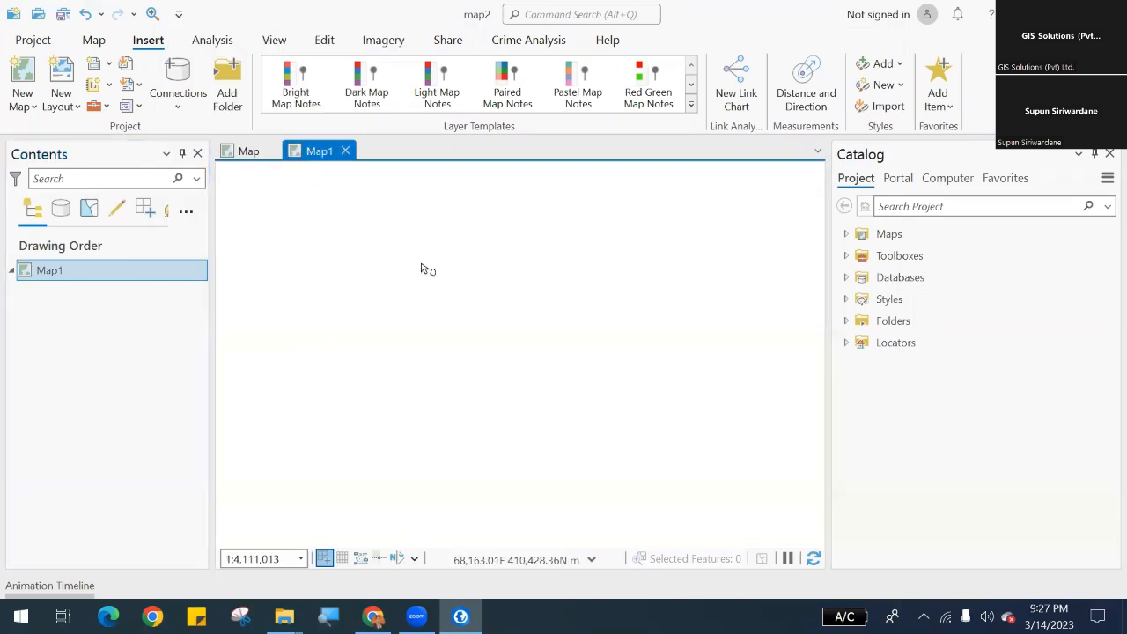
click(94, 40)
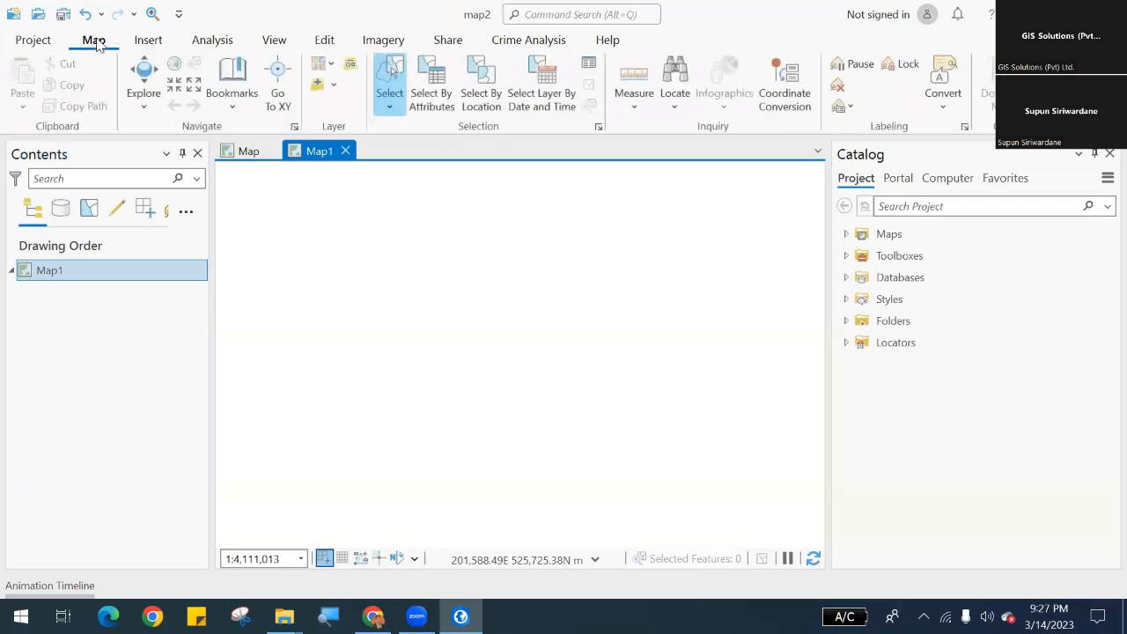
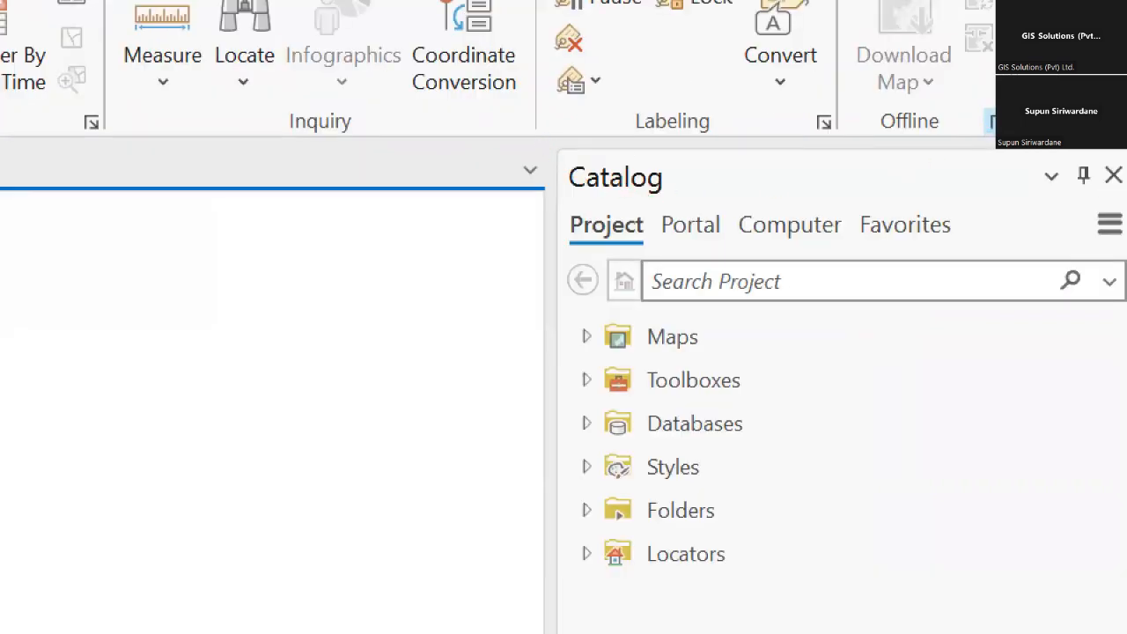
drag(543, 143, 700, 201)
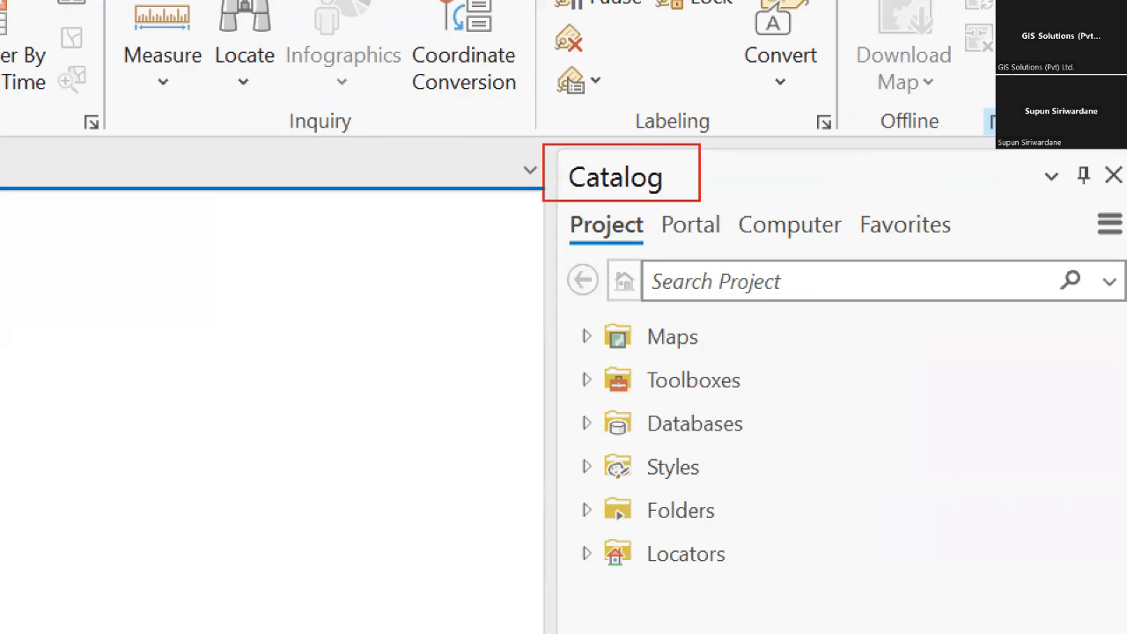
click(274, 42)
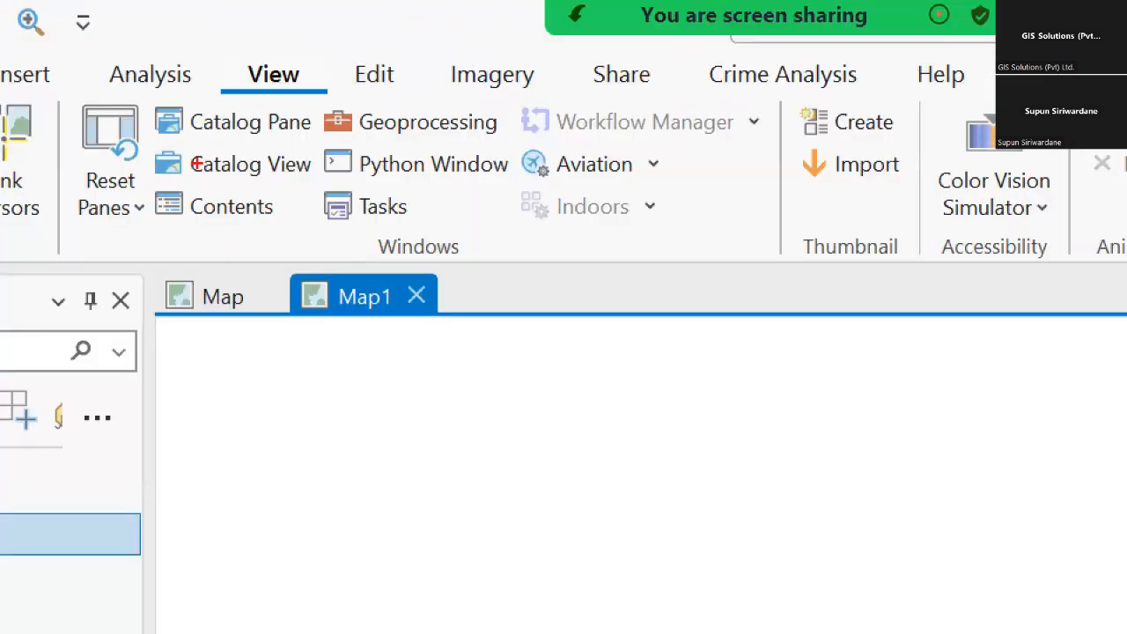
drag(136, 93, 327, 144)
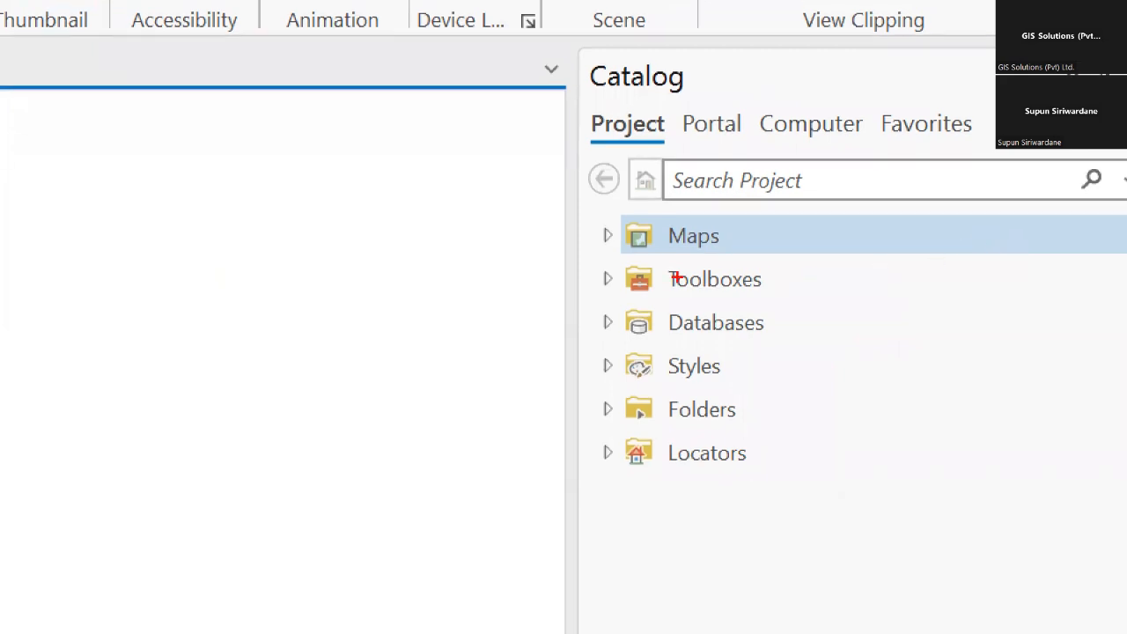
mouse_move(581, 205)
mouse_down()
mouse_move(606, 283)
mouse_move(592, 483)
mouse_up()
drag(619, 429, 614, 218)
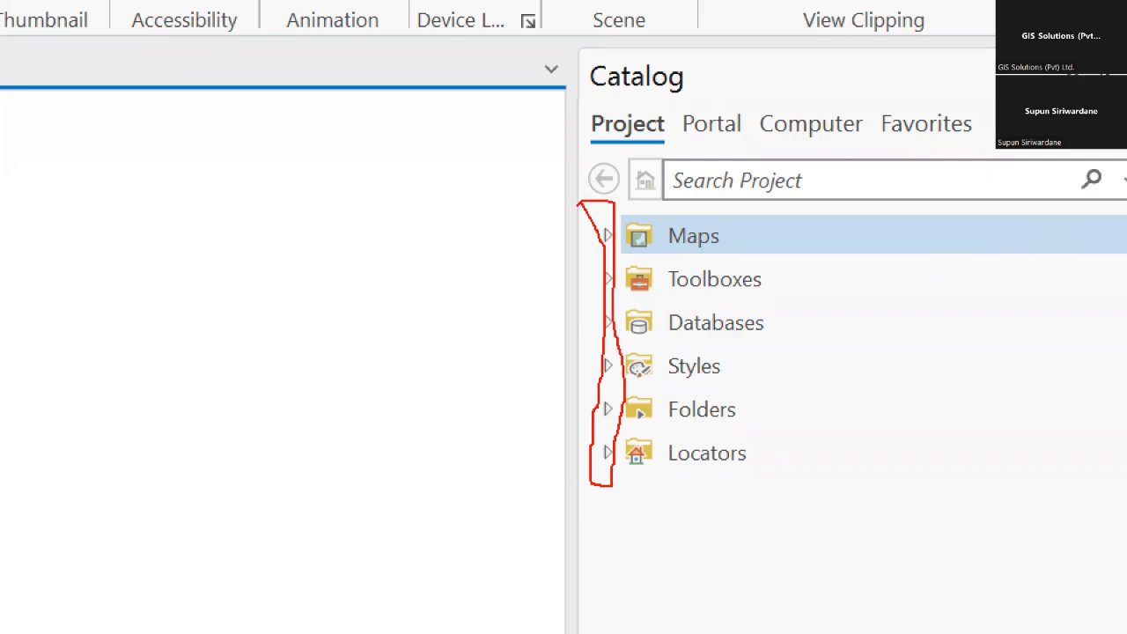
key(Escape)
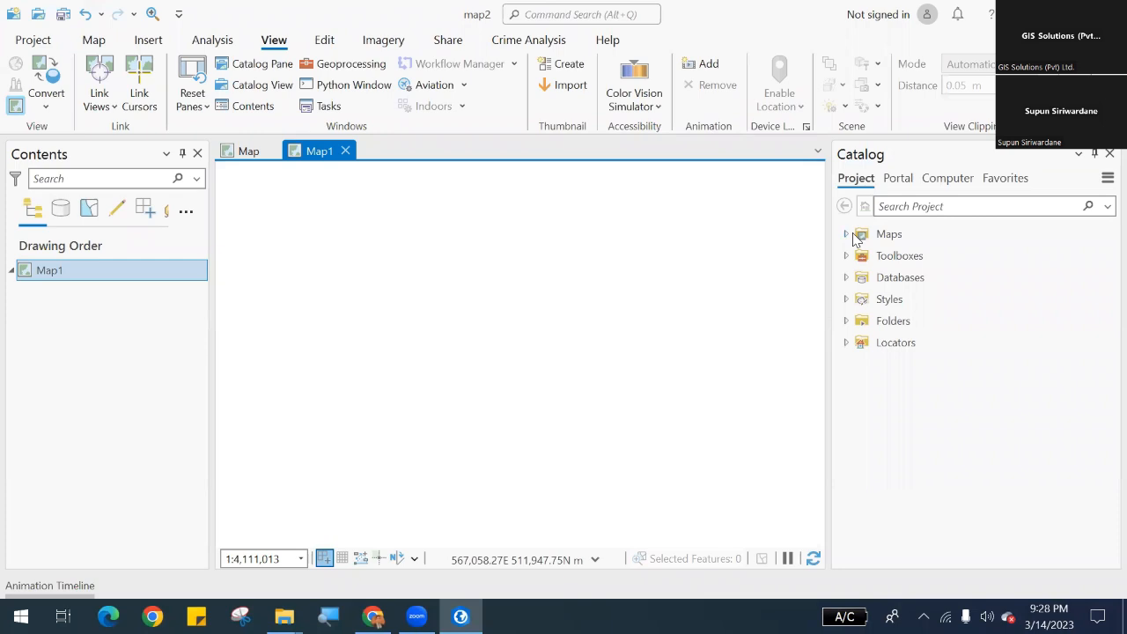
Expand the Maps category in the project catalog to view the maps it holds.
click(853, 236)
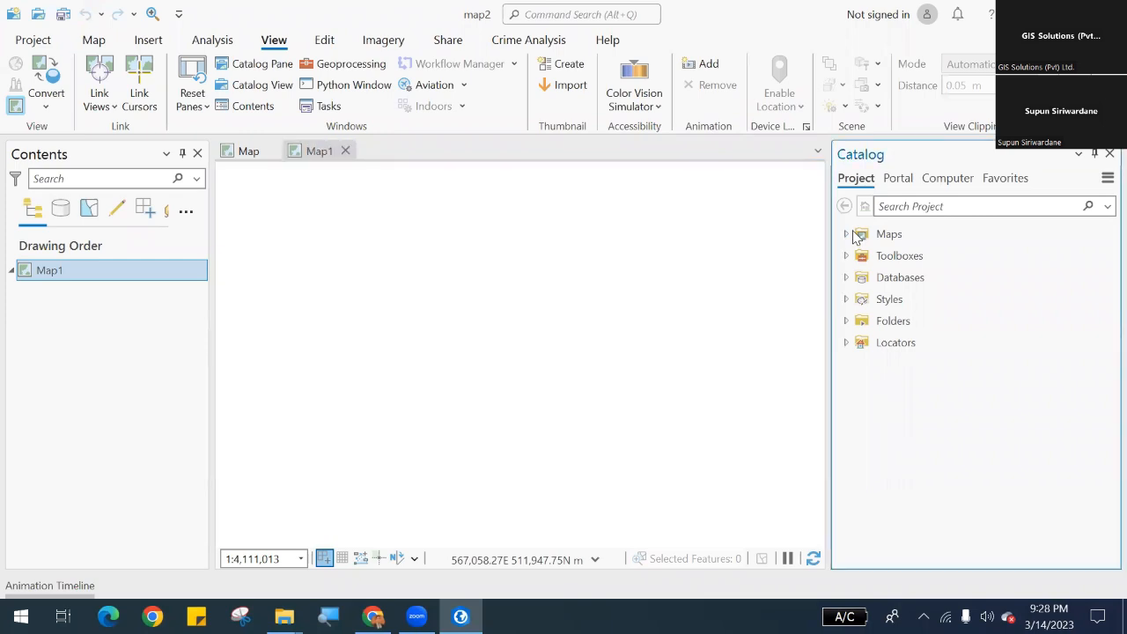
click(846, 234)
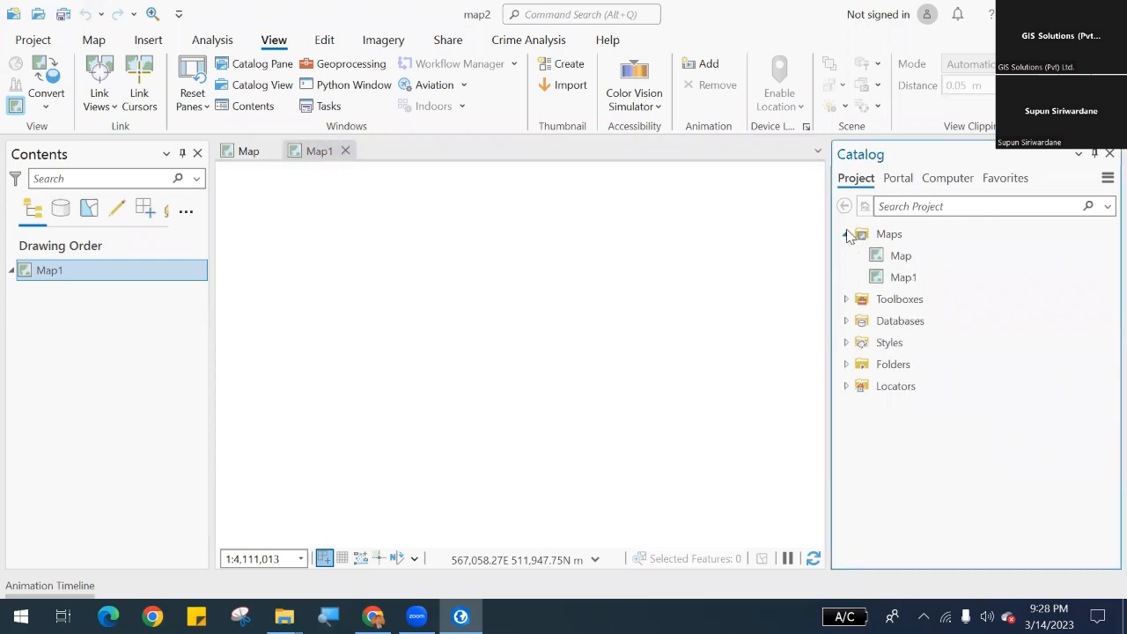
click(866, 234)
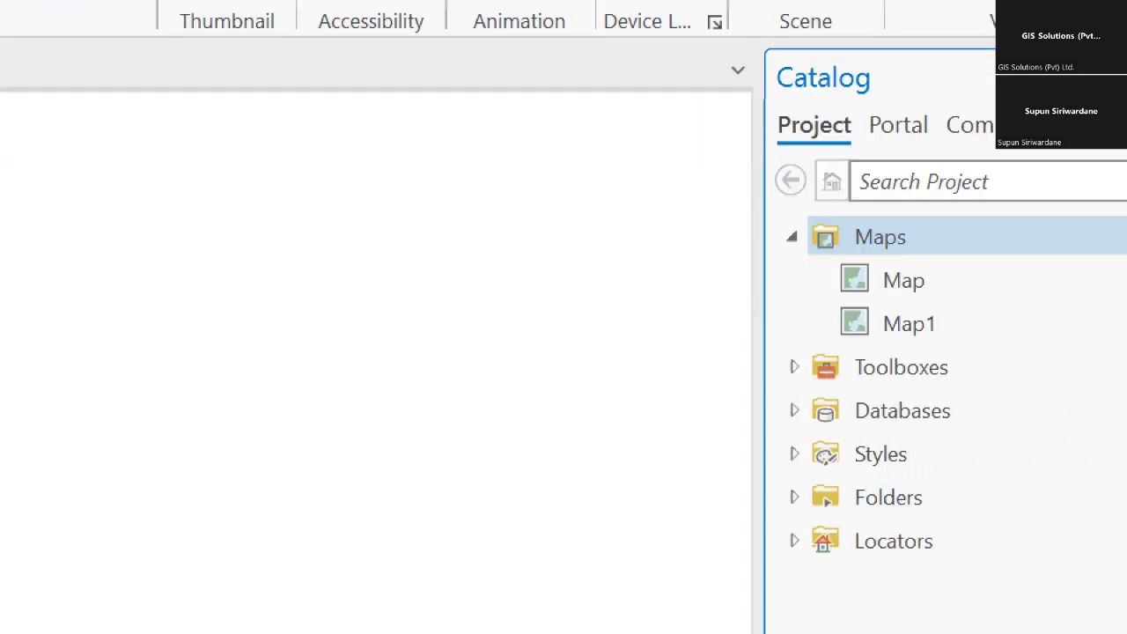
click(241, 152)
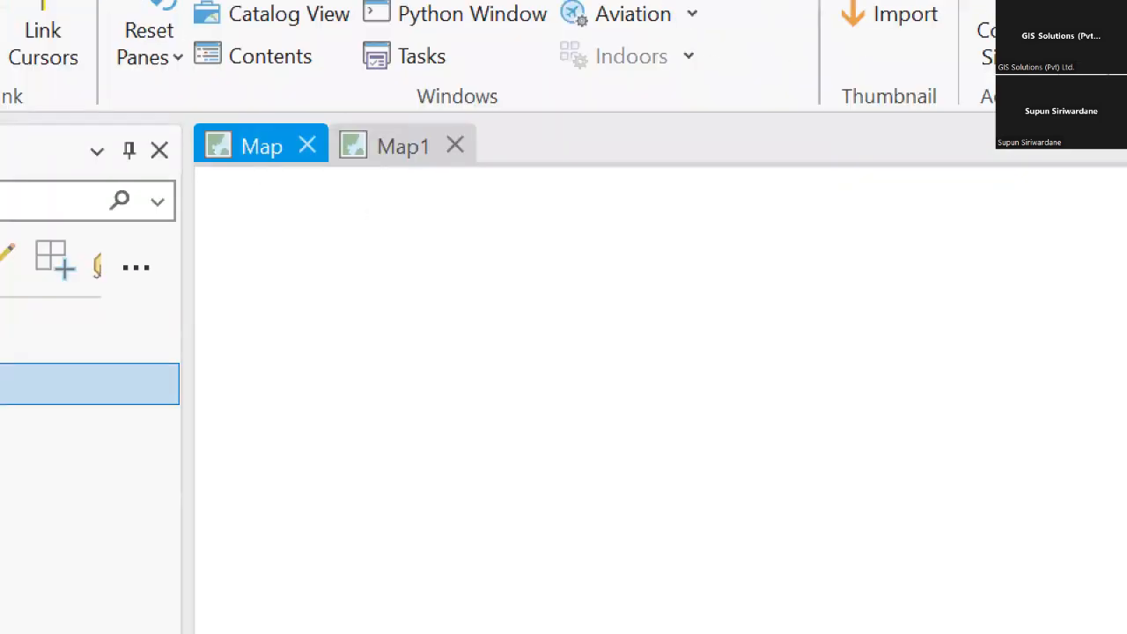
Rename Map1 as Population Map in the project catalog.
double_click(913, 278)
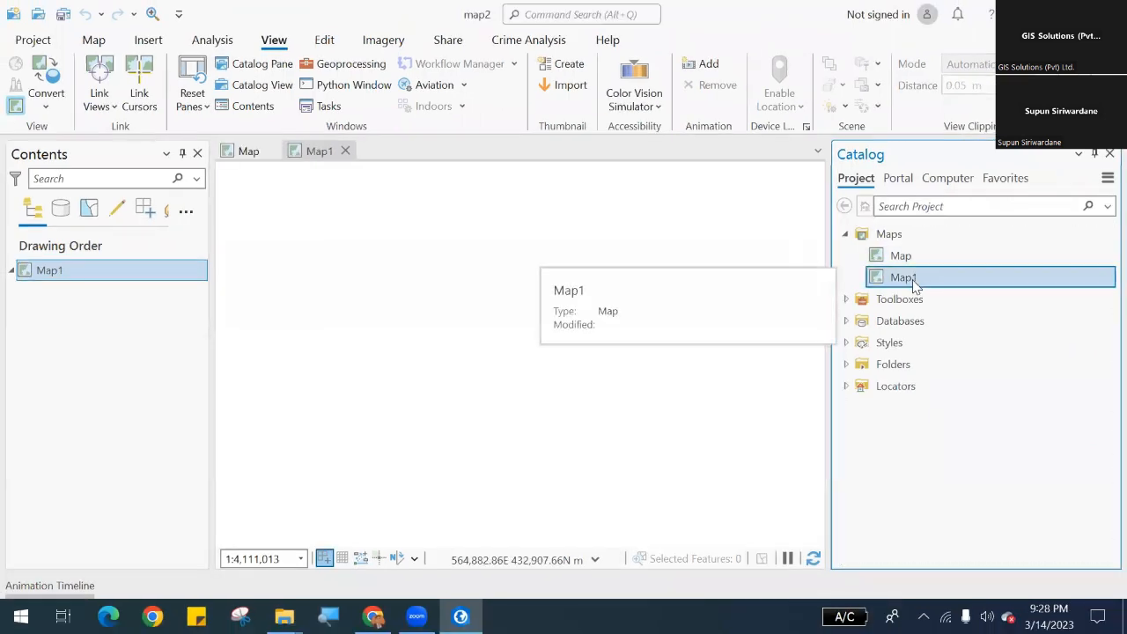
click(916, 280)
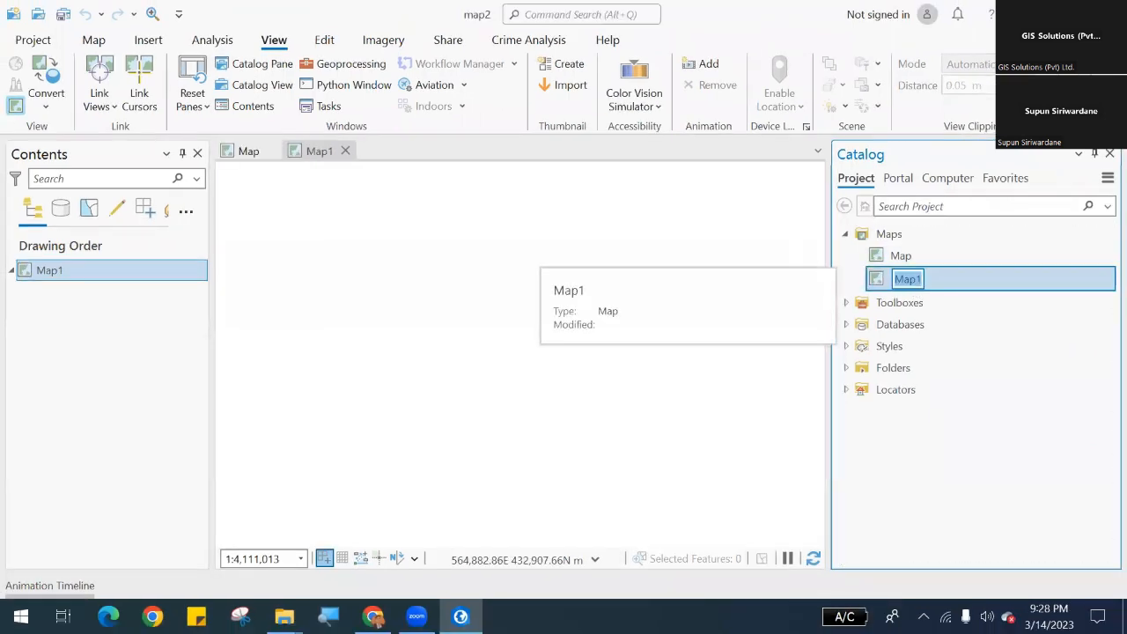
text(Popul)
text(ation Map)
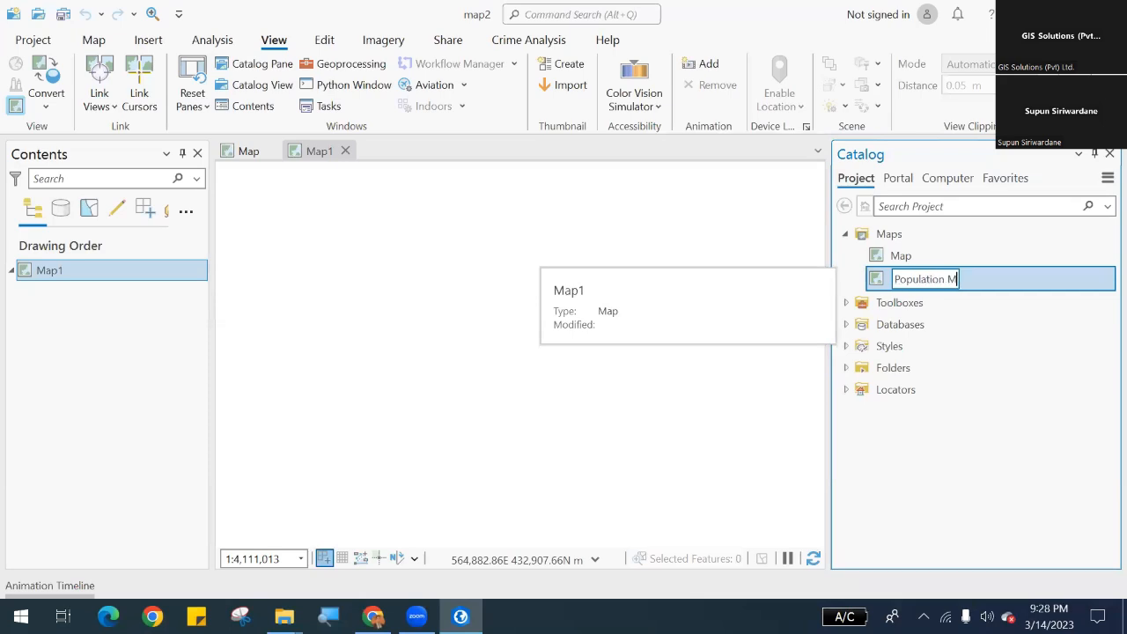
click(993, 300)
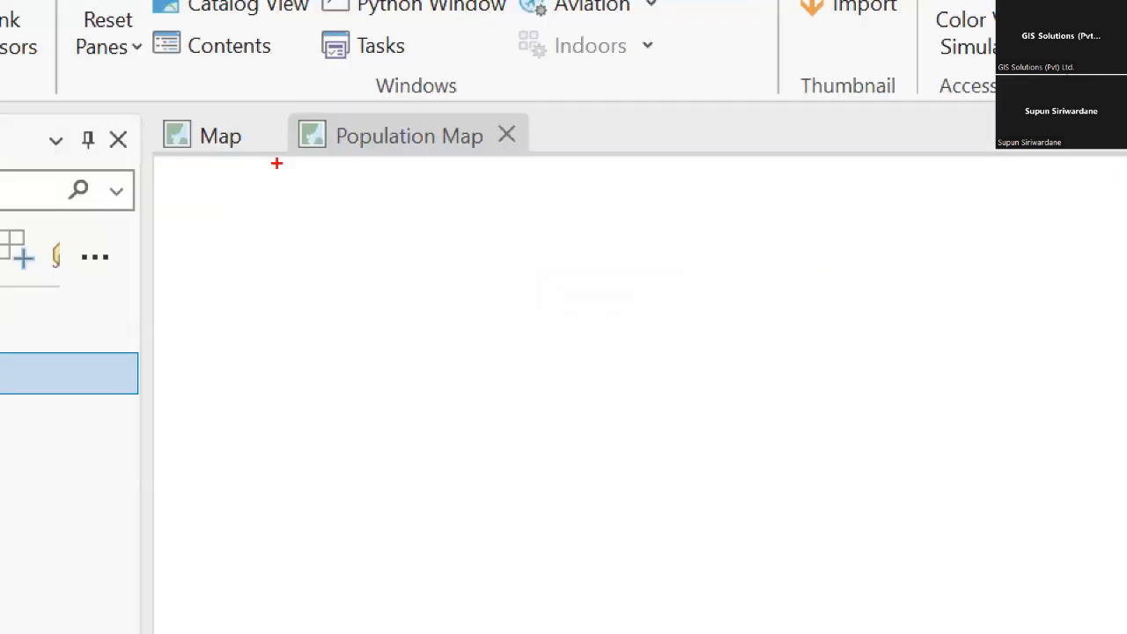
drag(272, 97, 604, 167)
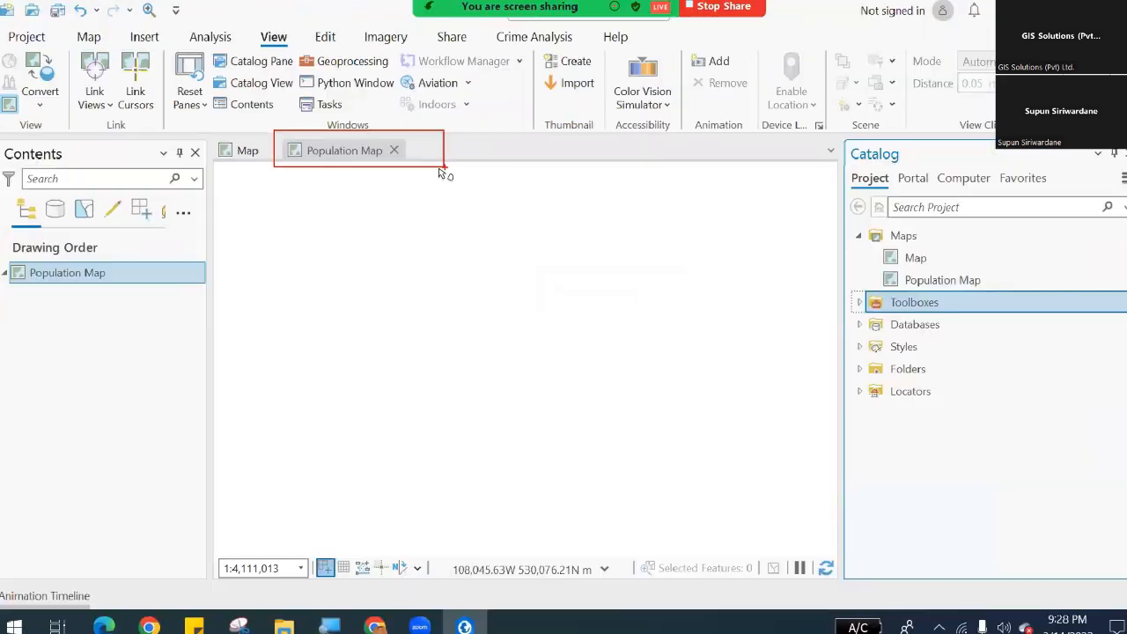
Close the Population Map and Map views.
click(392, 151)
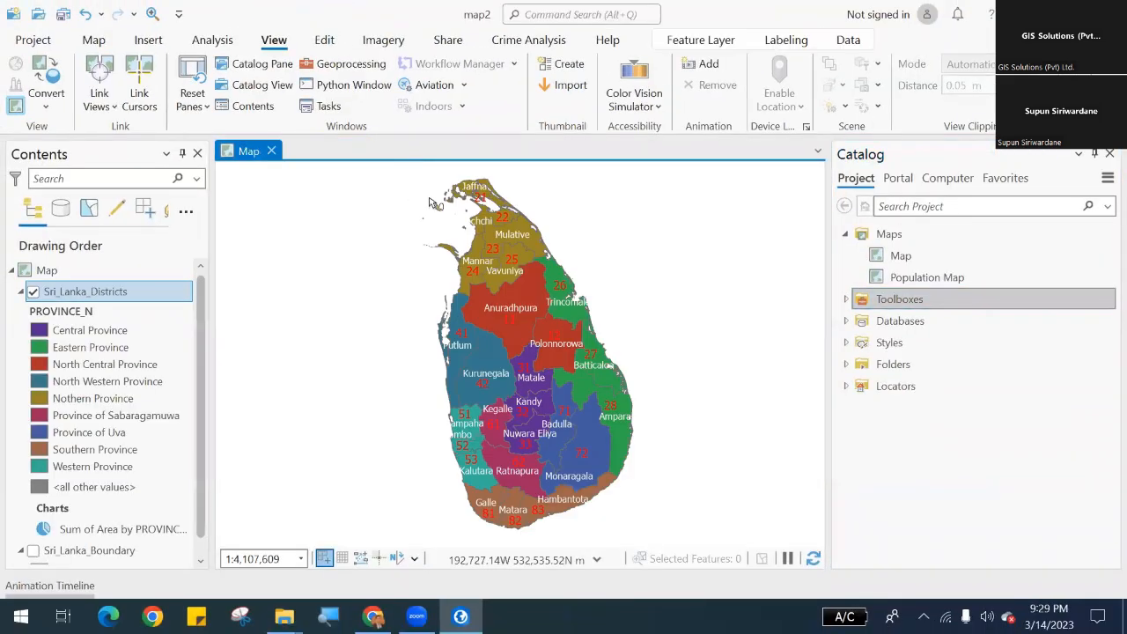
click(927, 280)
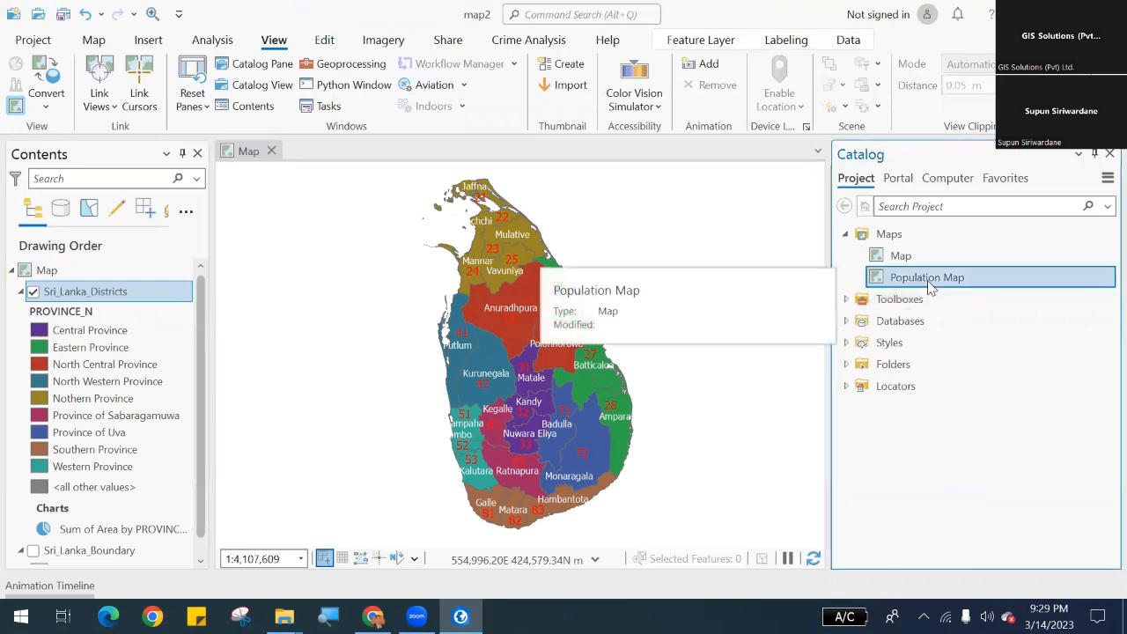
click(272, 151)
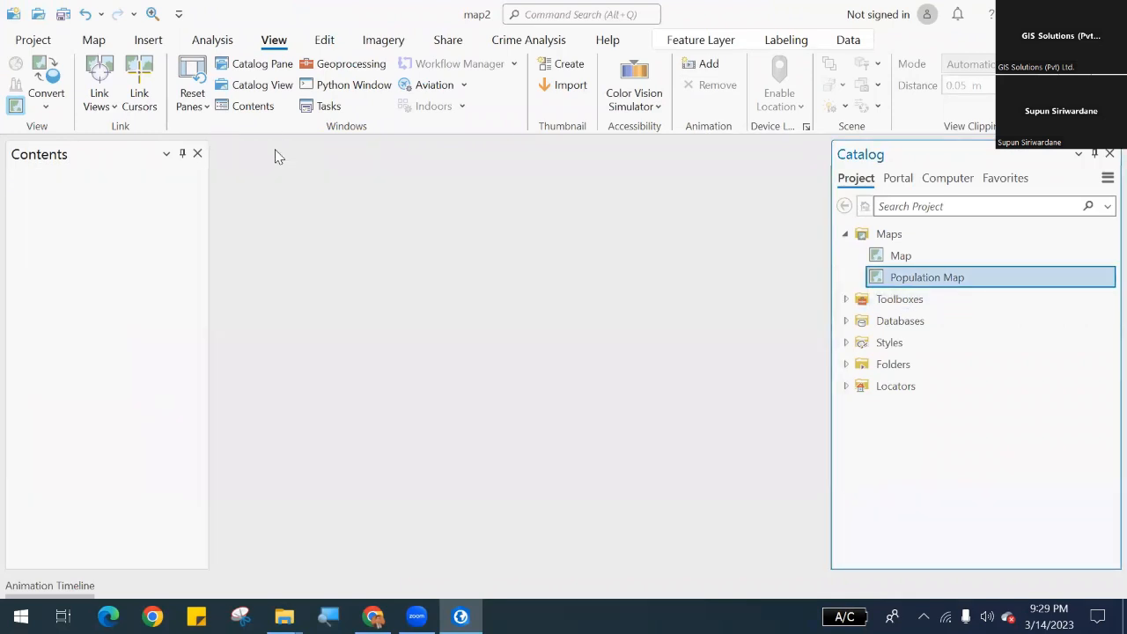
Reopen Map and Population Map from the Maps category of the project catalog.
double_click(926, 262)
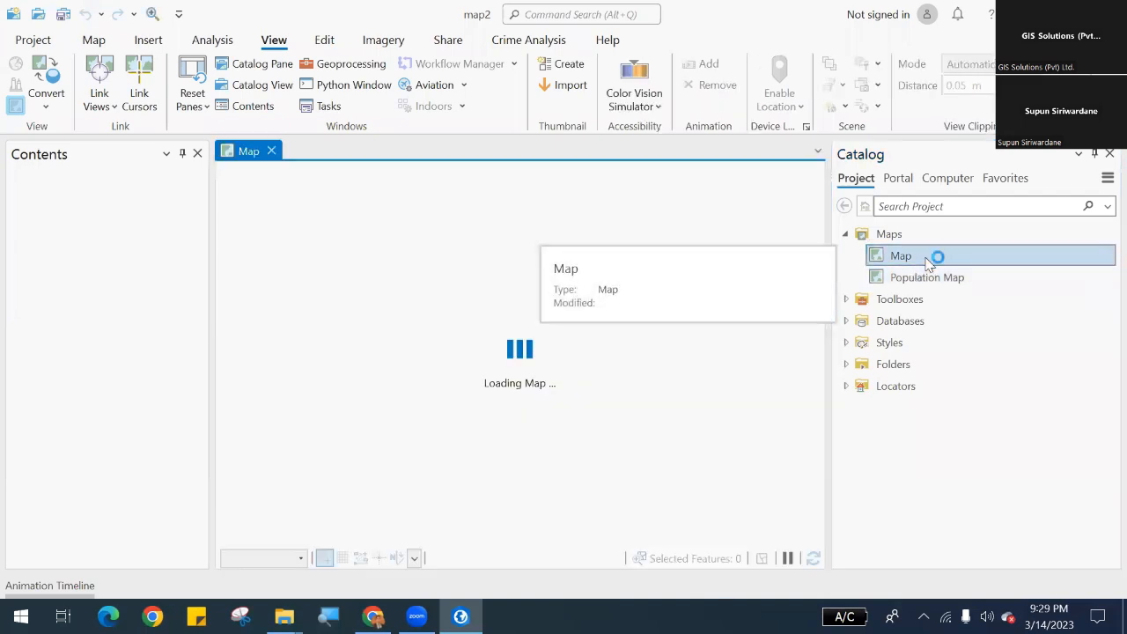
double_click(944, 278)
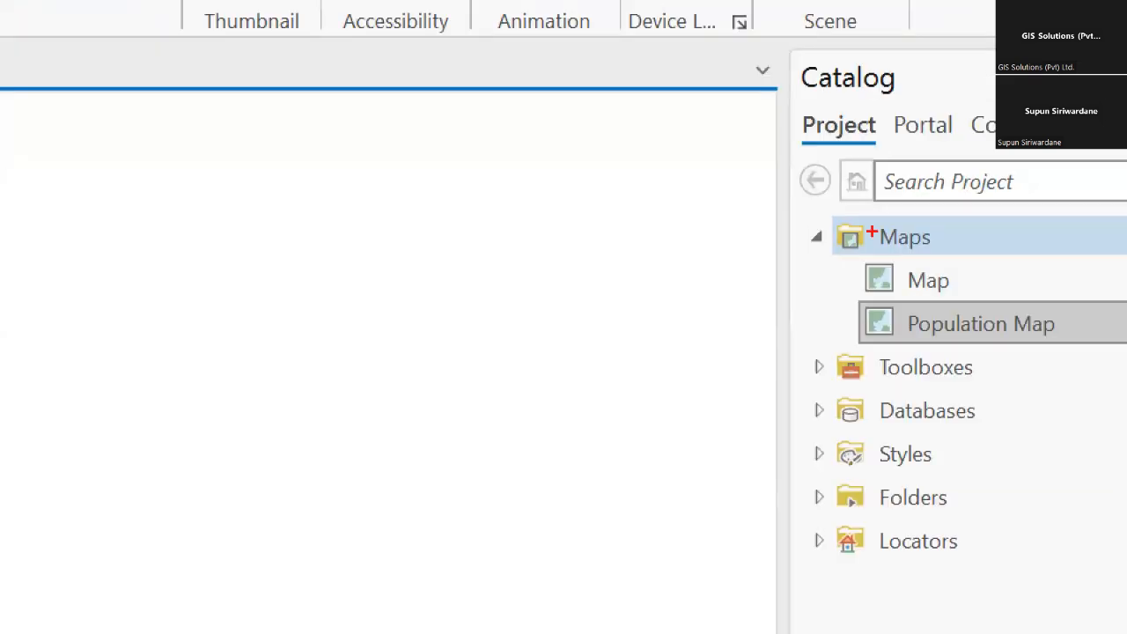
mouse_move(801, 215)
mouse_down()
mouse_move(971, 309)
mouse_move(1075, 345)
mouse_up()
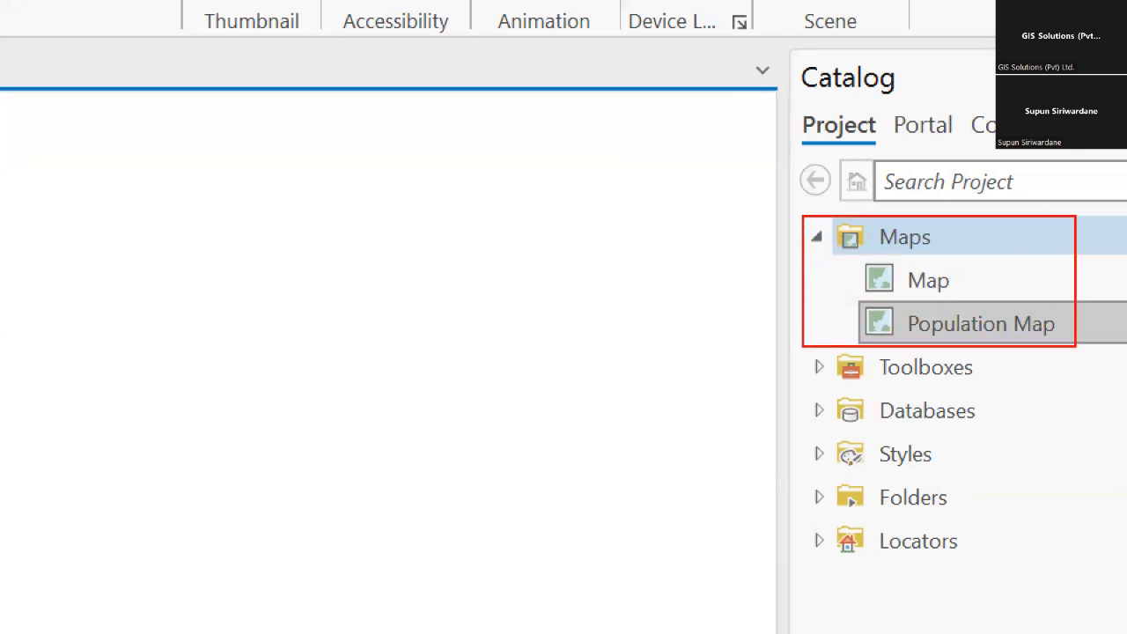
key(Escape)
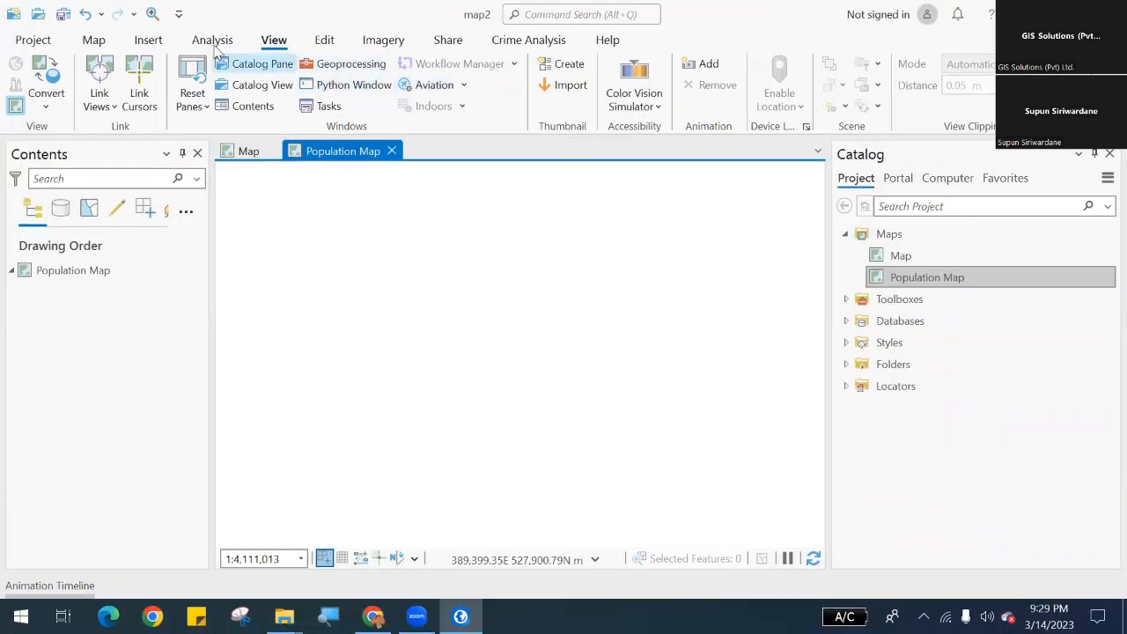
Insert a new ISO portrait layout of size A4 (210 mm x 297 mm) into the project.
click(158, 42)
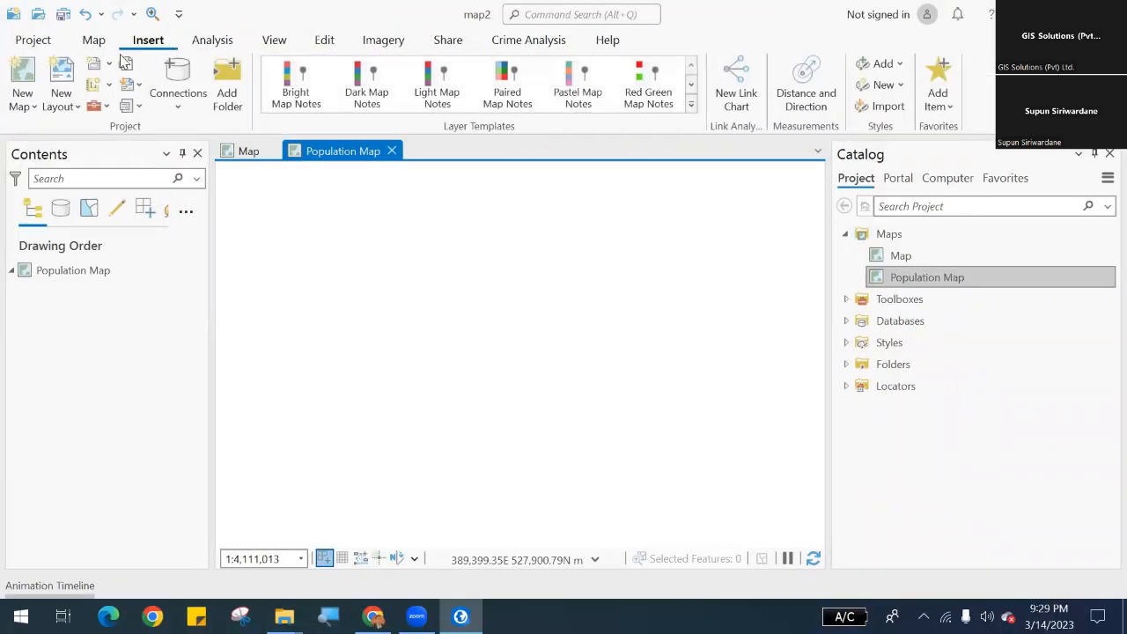
click(69, 104)
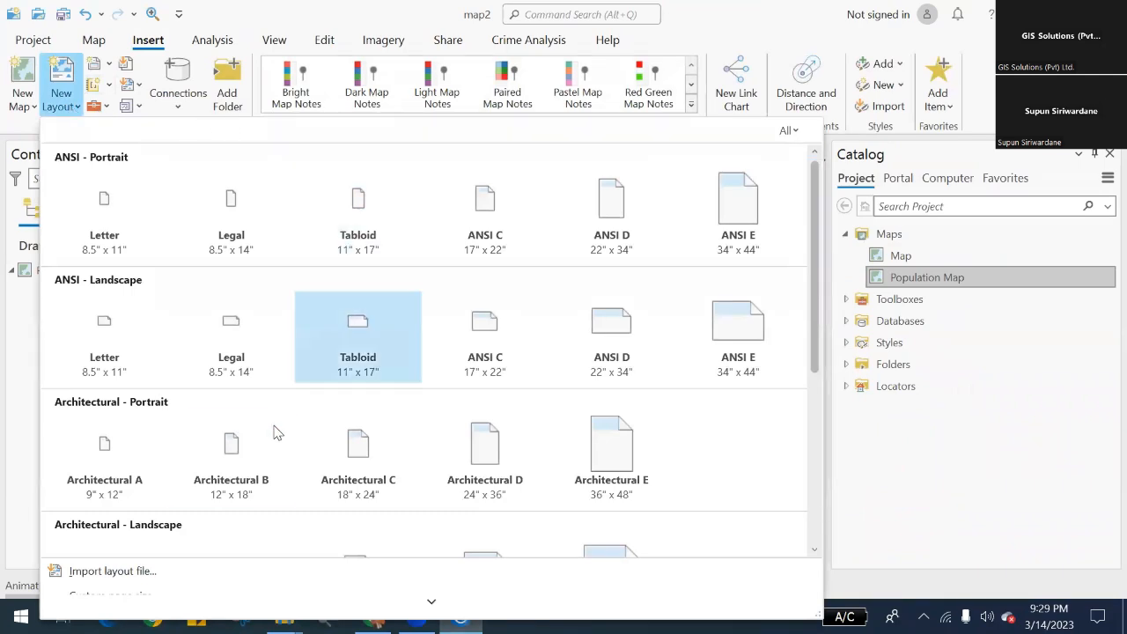
scroll(273, 432, down, 2)
scroll(275, 431, down, 3)
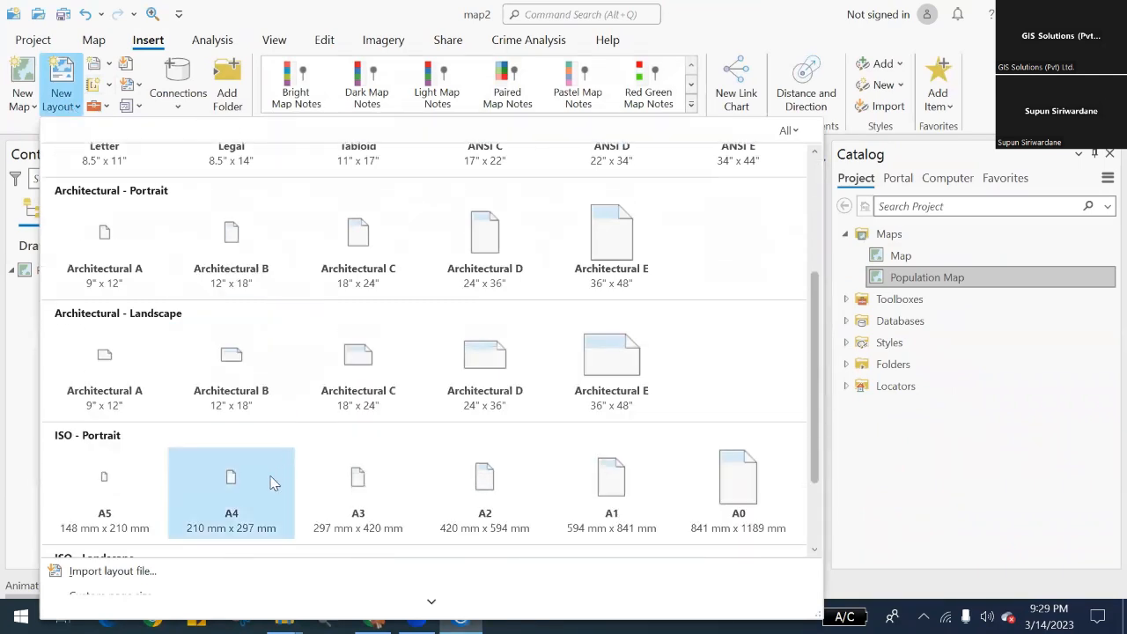
click(272, 481)
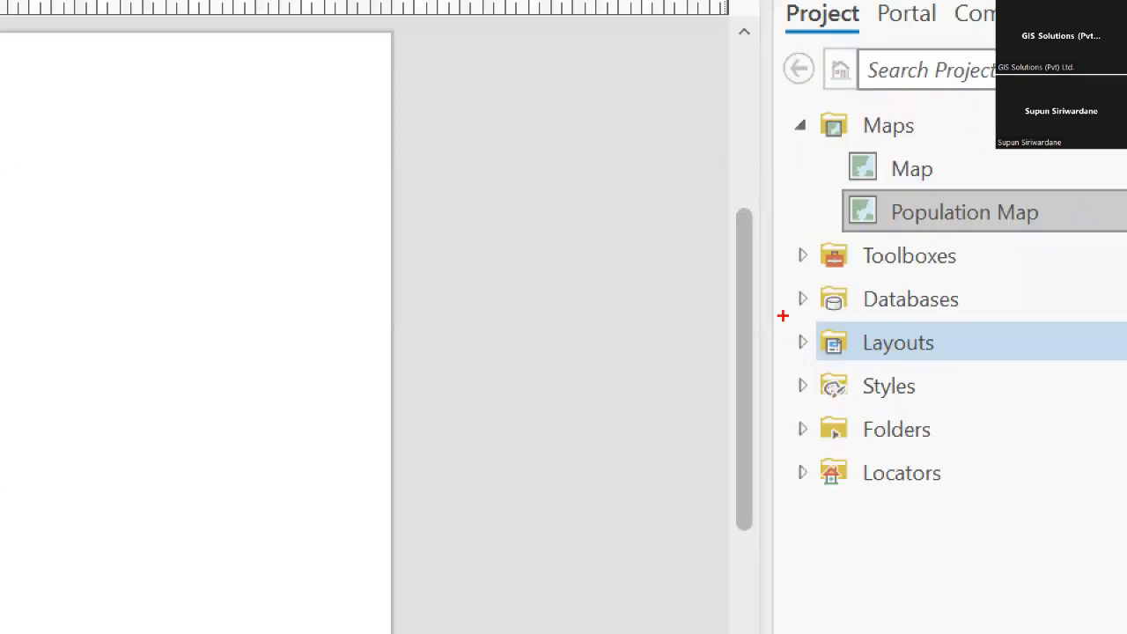
Look up the new layout under Layouts in the project catalog, and close the layout view.
drag(836, 328, 886, 348)
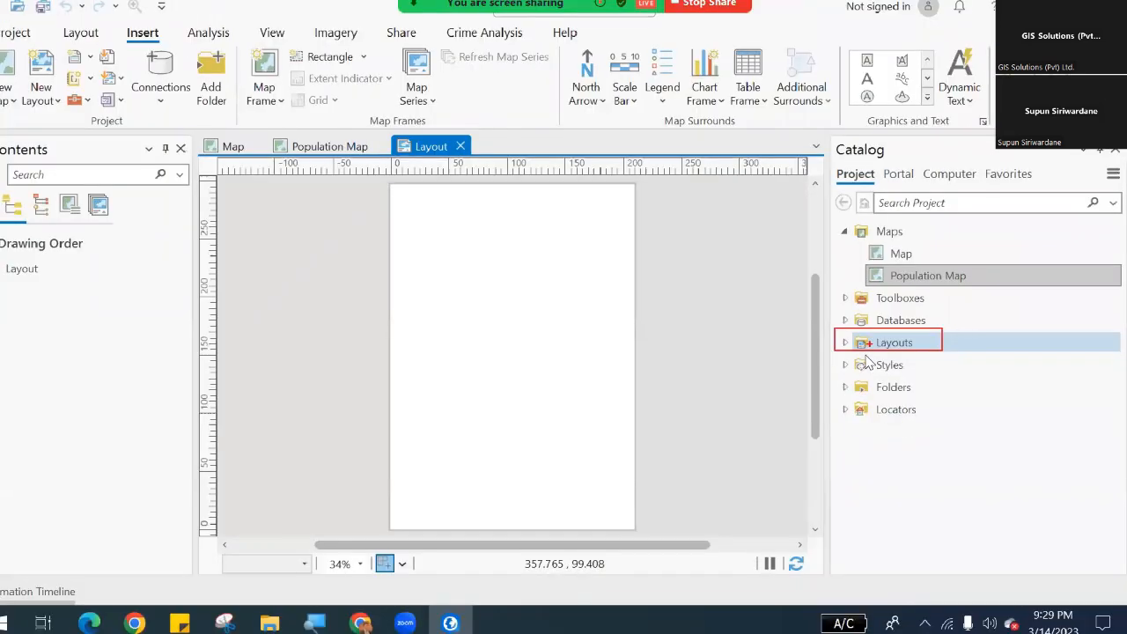
click(845, 342)
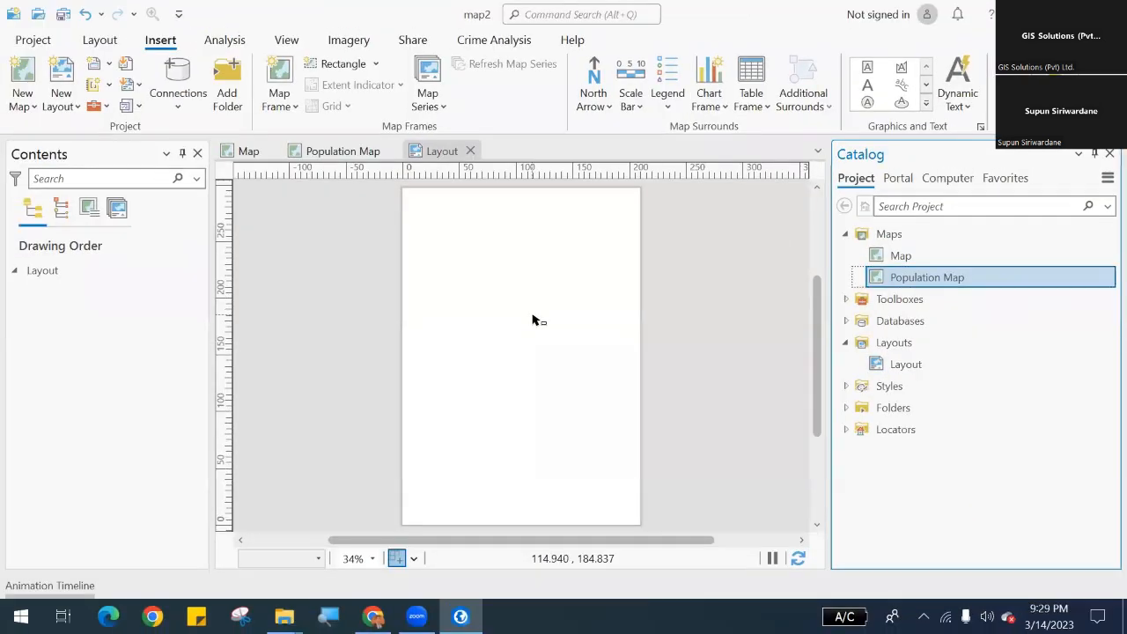
click(470, 150)
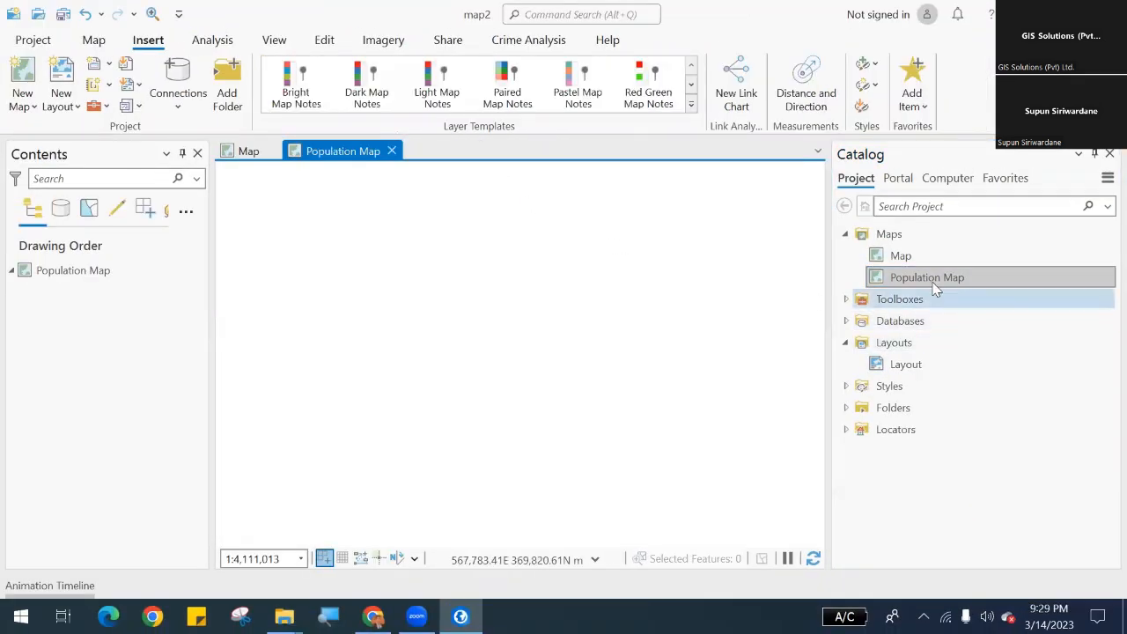
click(846, 343)
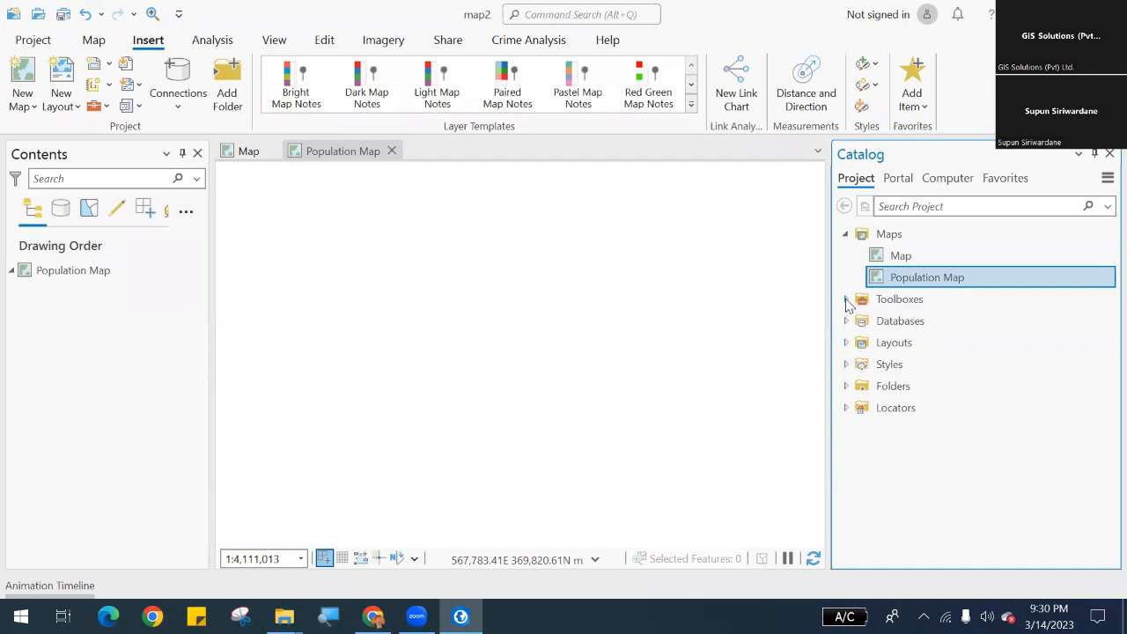
Expand the Toolboxes category in the project catalog to view the map2.atbx toolbox.
click(846, 300)
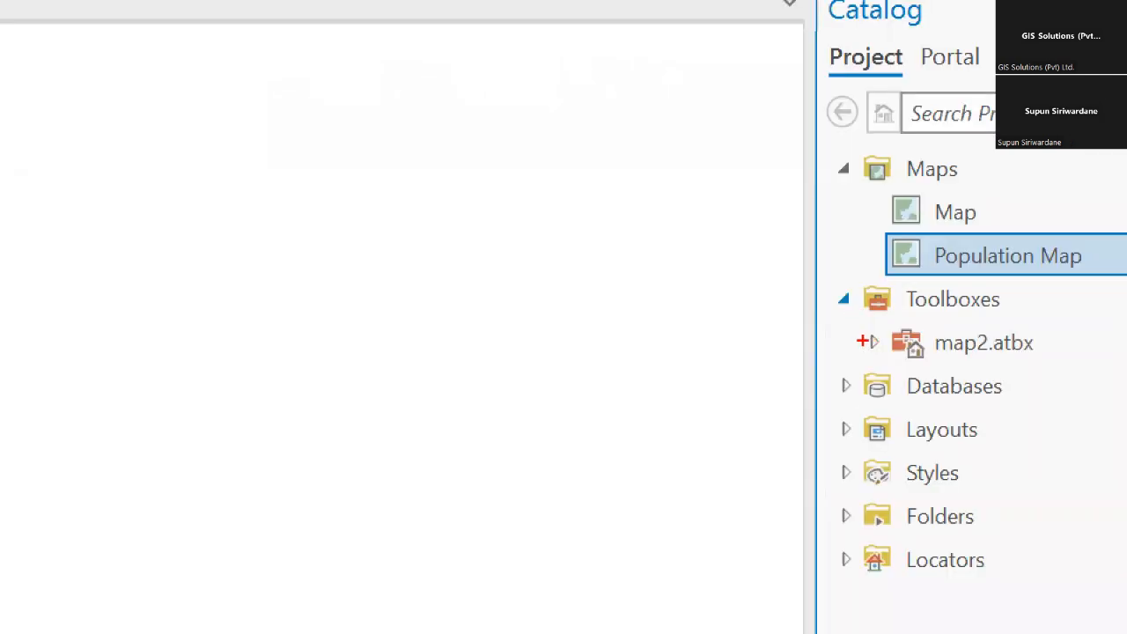
drag(852, 321, 1048, 365)
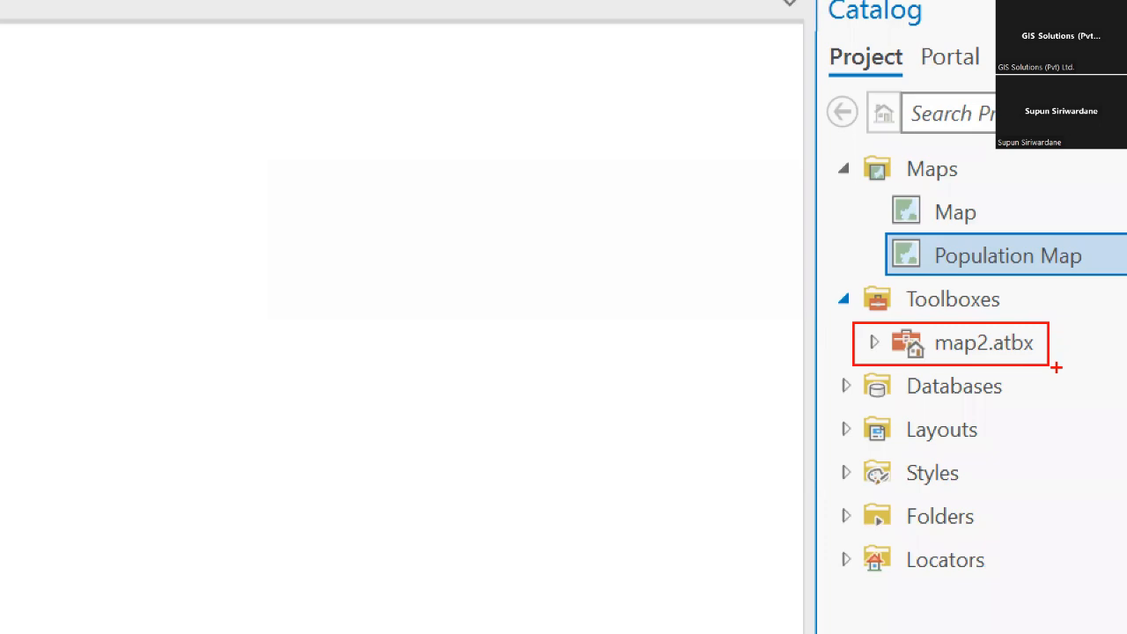
key(Escape)
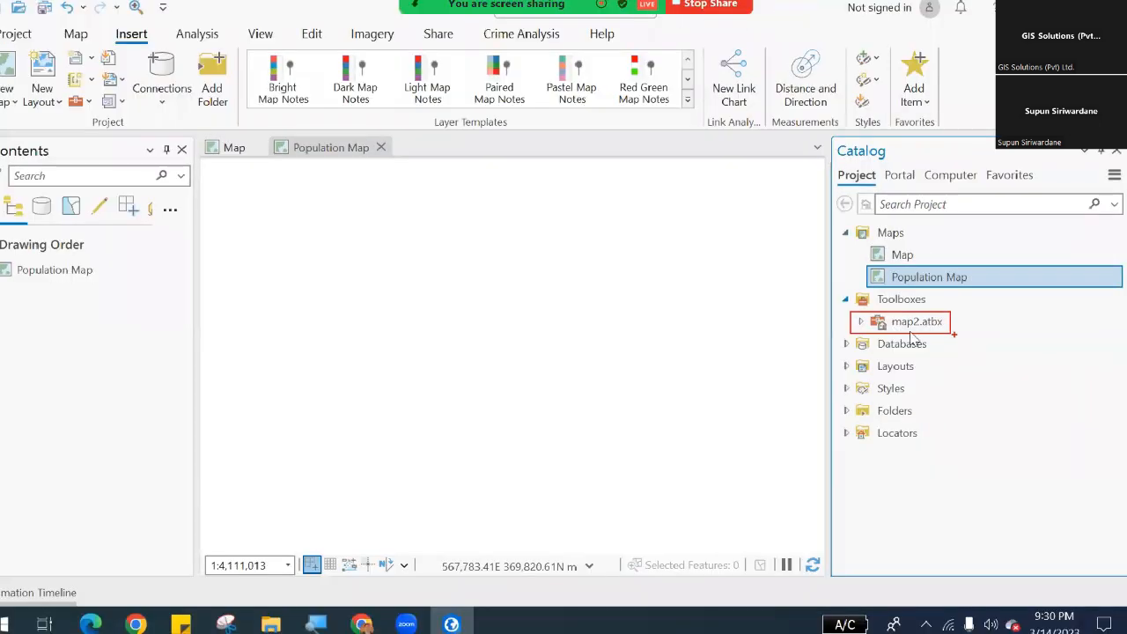
Check the path details of the map2.atbx toolbox and the new item types that can be created in it.
click(874, 341)
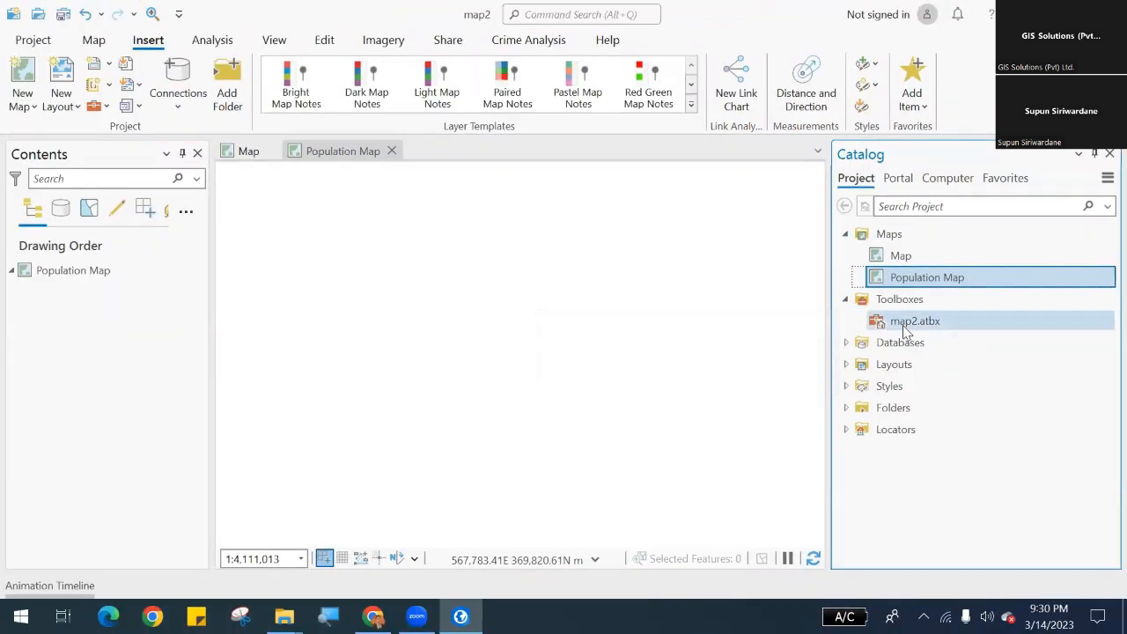
click(906, 328)
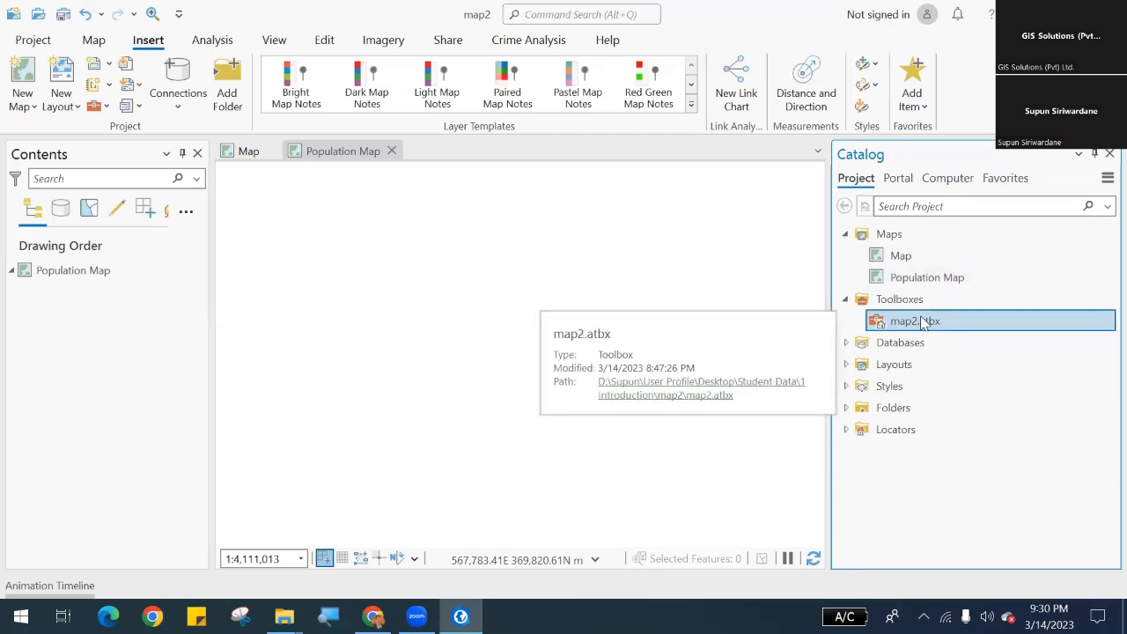
right_click(922, 323)
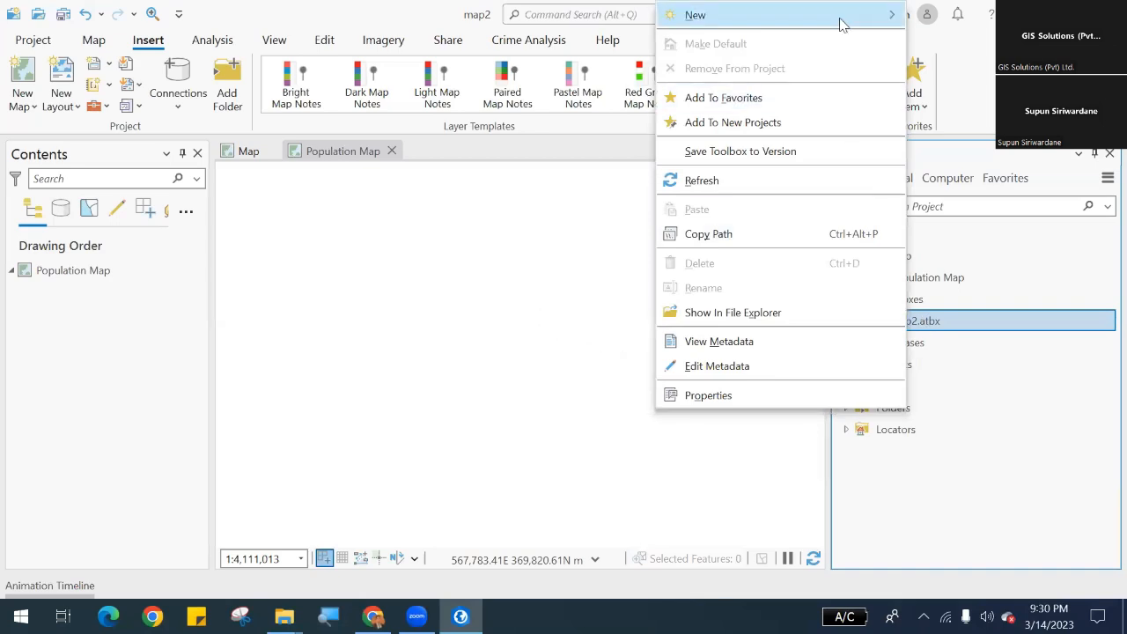
mouse_move(841, 24)
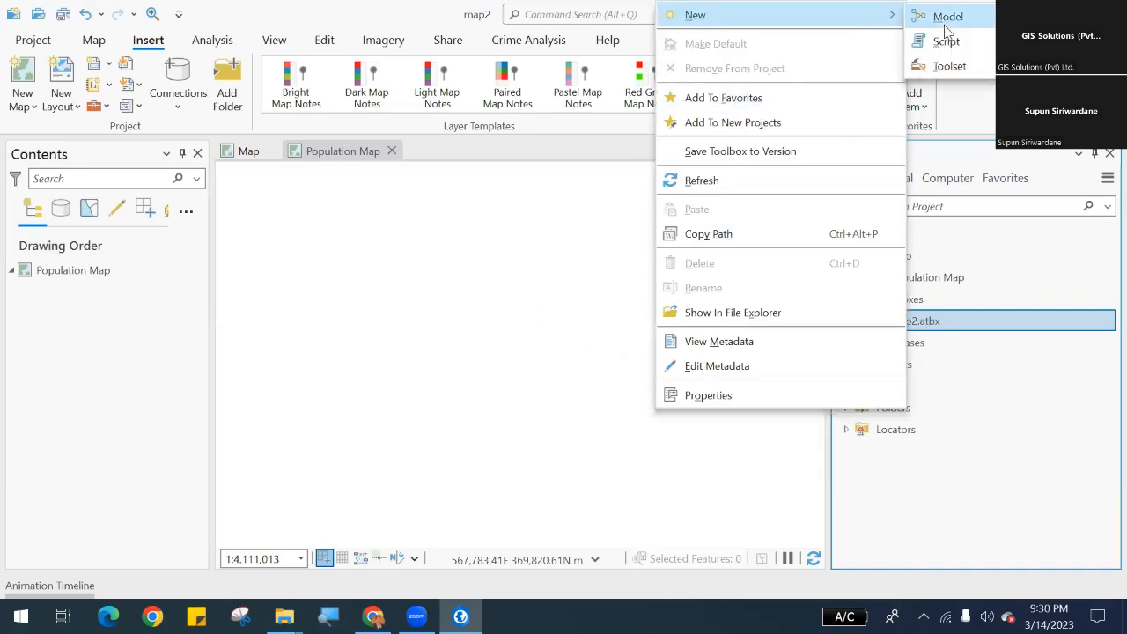
click(1062, 387)
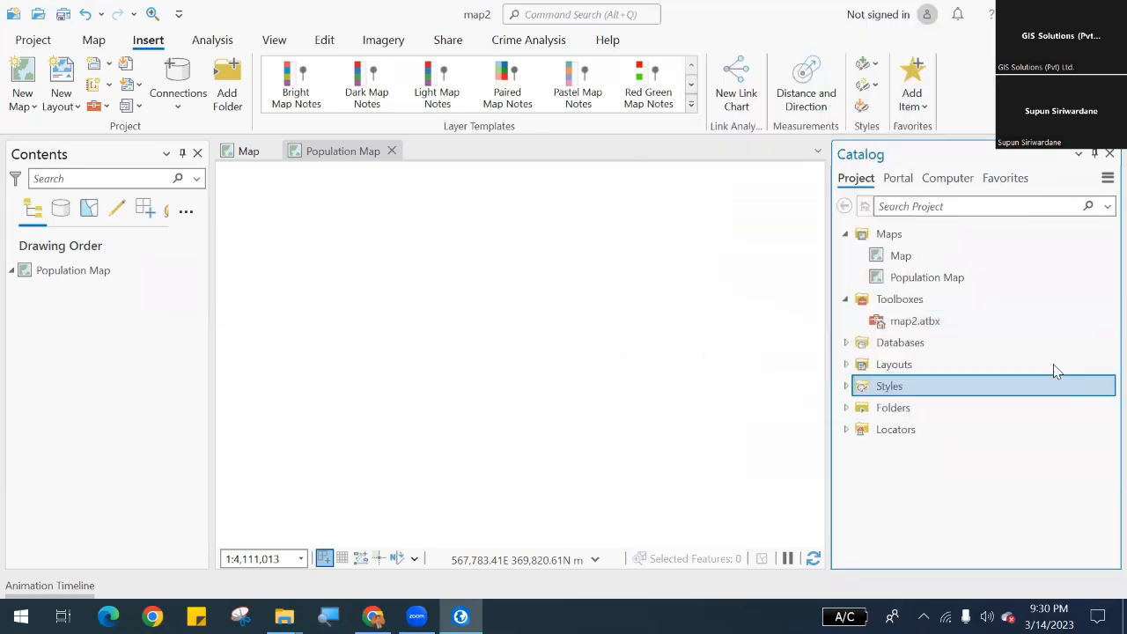
Expand the Databases category in the project catalog and check the details of the map2.gdb geodatabase.
click(845, 345)
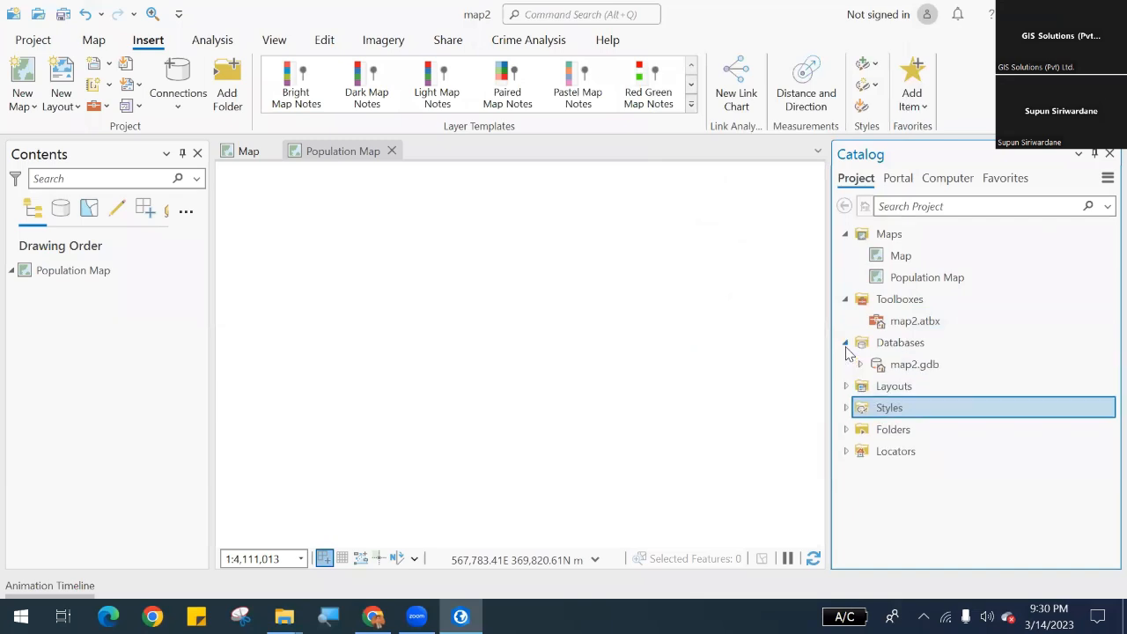
click(869, 364)
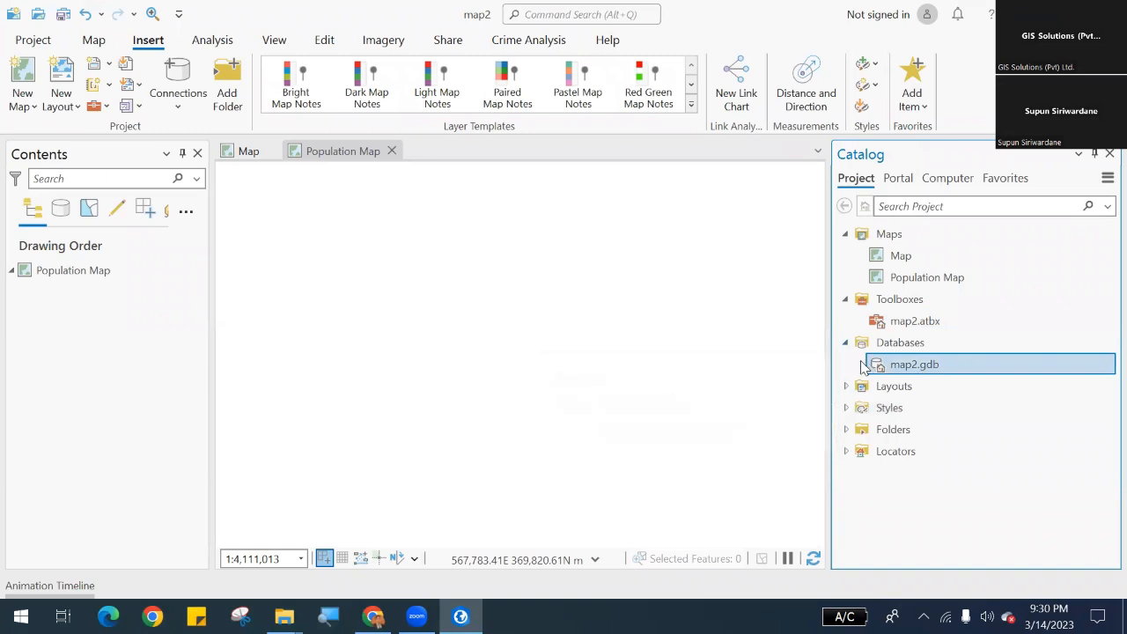
mouse_move(963, 364)
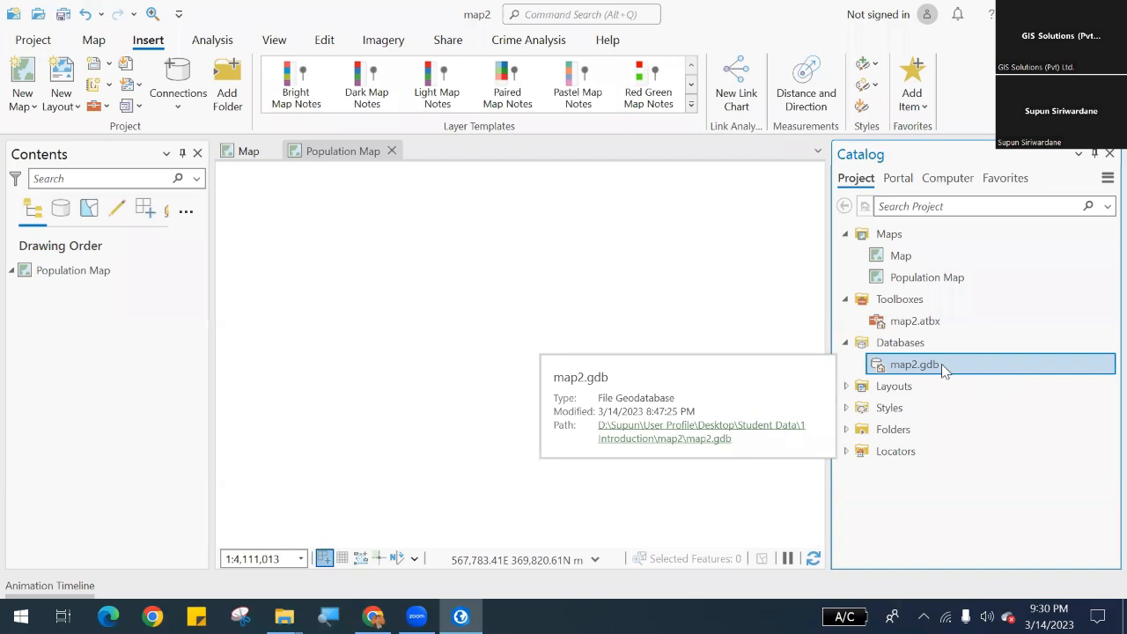
Add a folder connection to the Student Data folder on the Desktop.
click(931, 423)
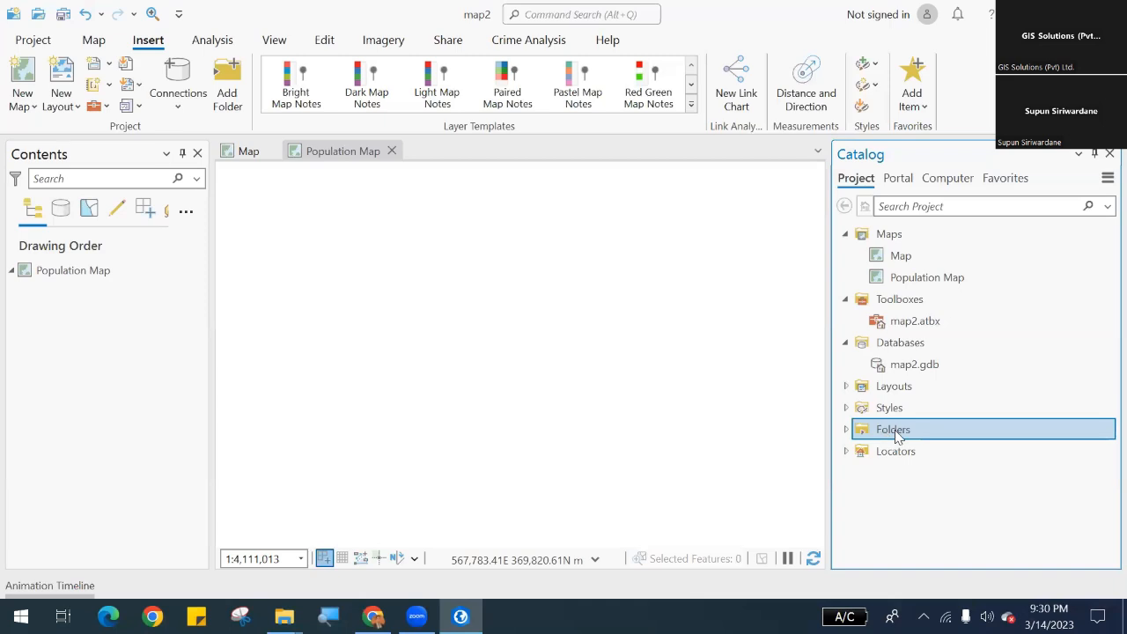
right_click(897, 437)
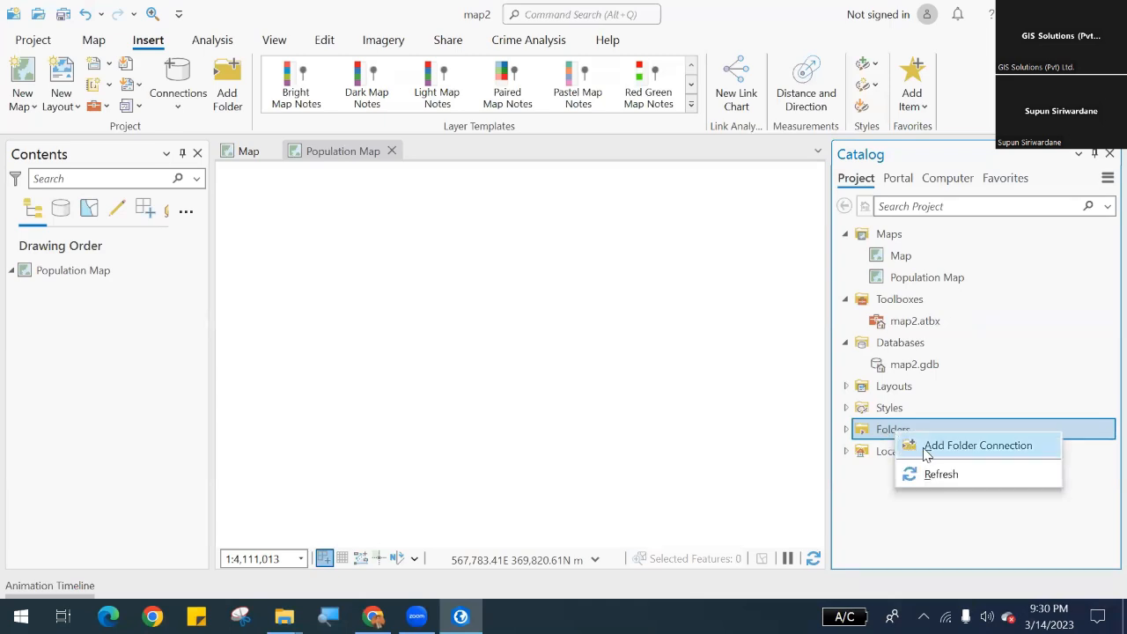
click(926, 452)
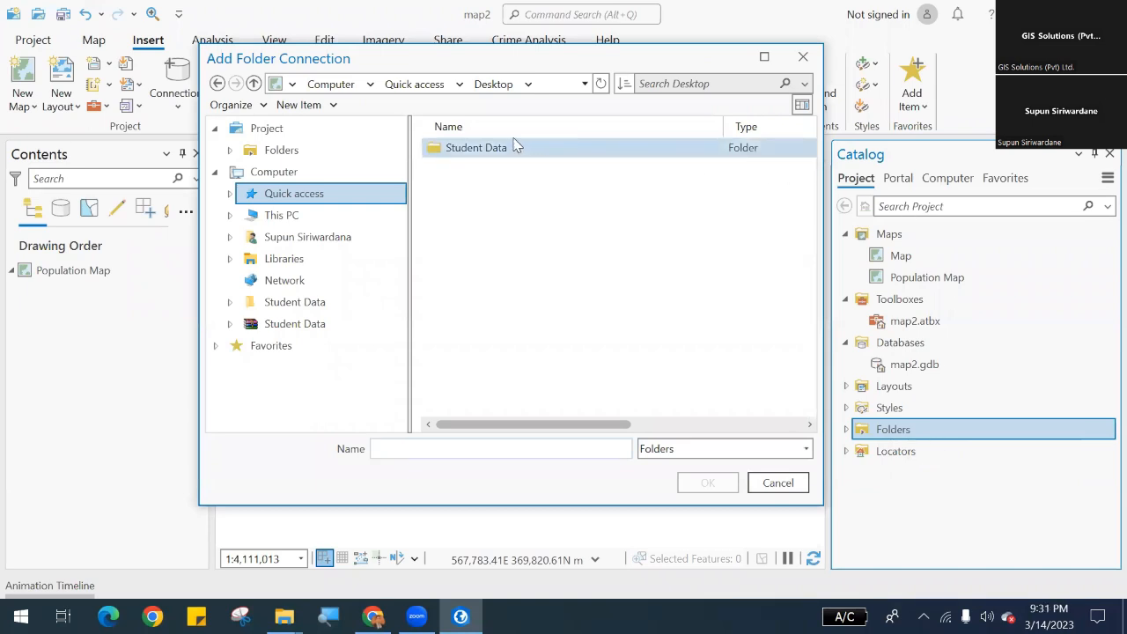
click(414, 83)
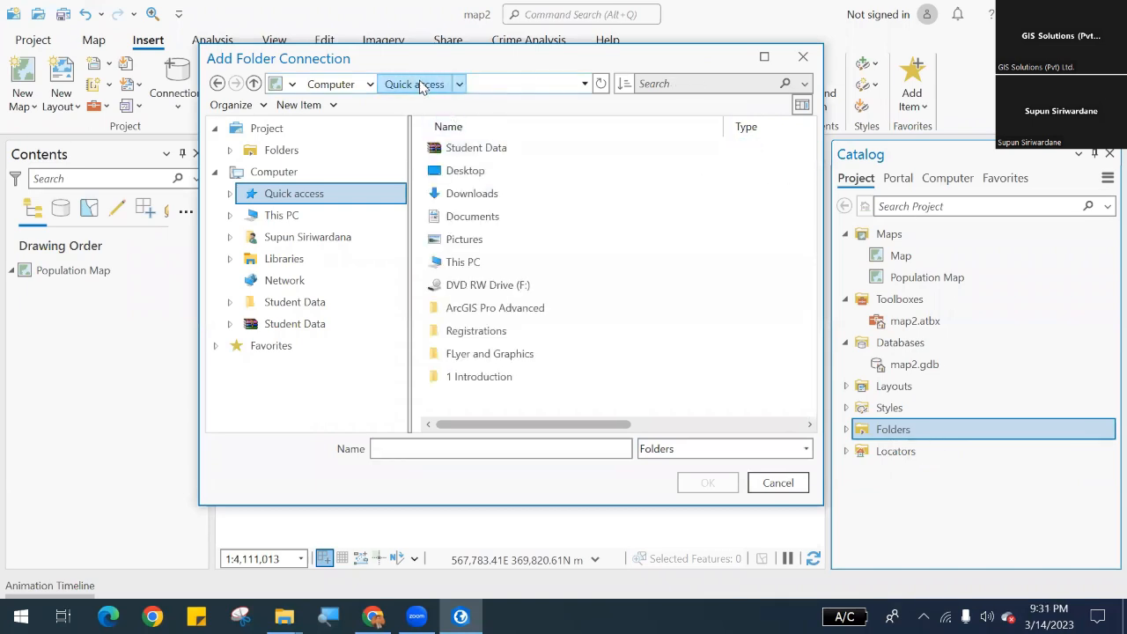
click(466, 172)
double_click(474, 176)
click(523, 152)
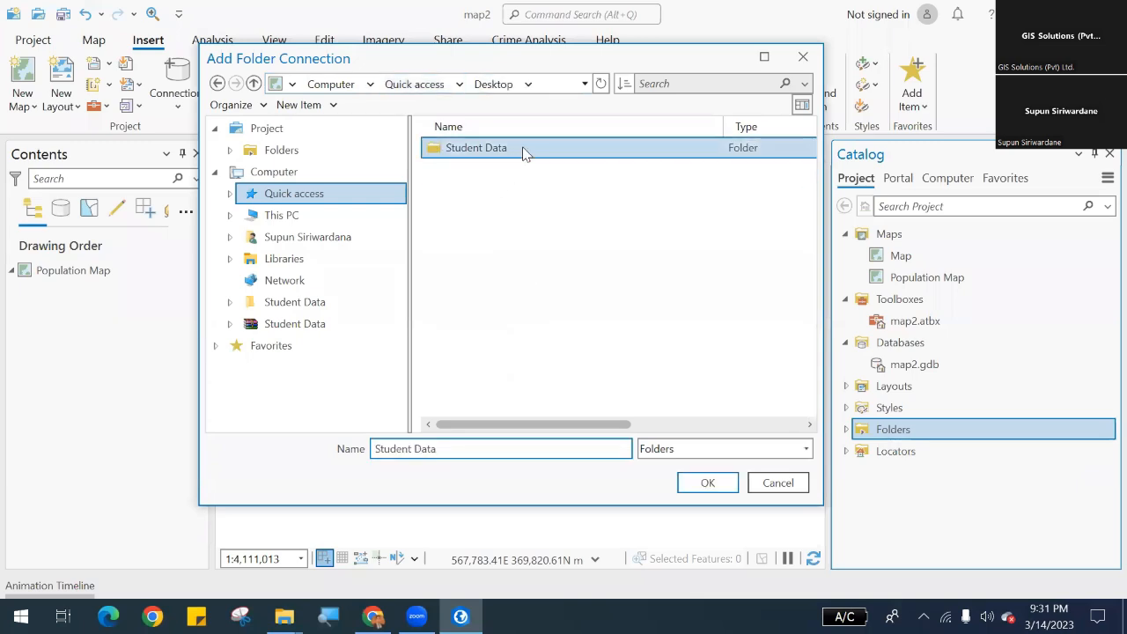
click(708, 483)
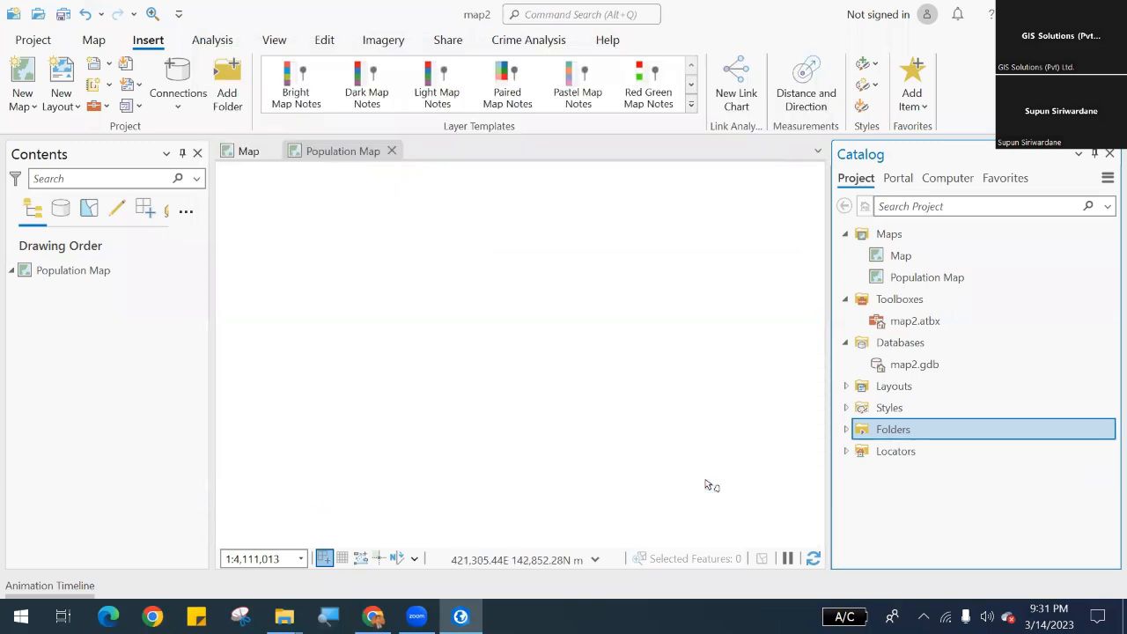
Add Sri_Lanka_Population.shp from the 3 Symbolizing Numerical Data subfolder of Student Data to the Population Map.
click(848, 429)
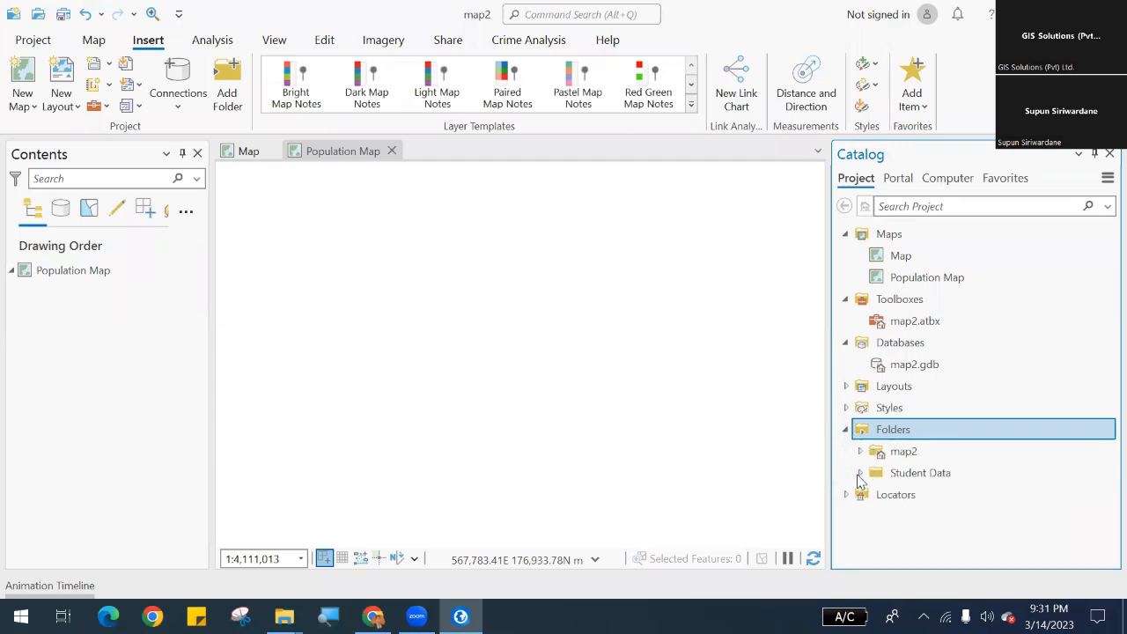
click(861, 473)
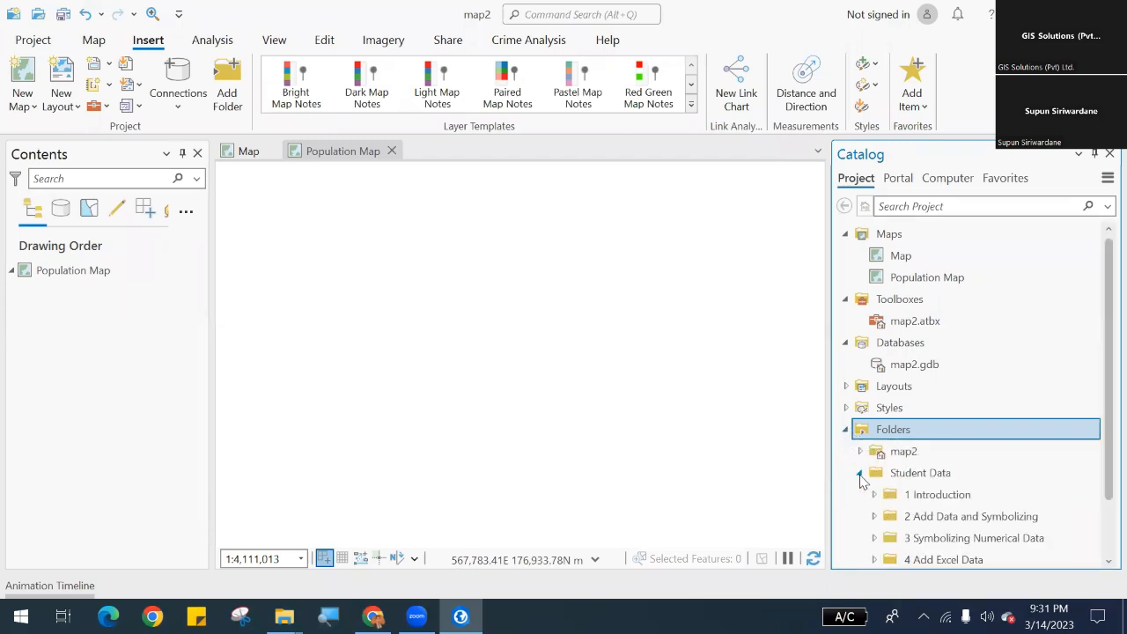
scroll(859, 445, down, 1)
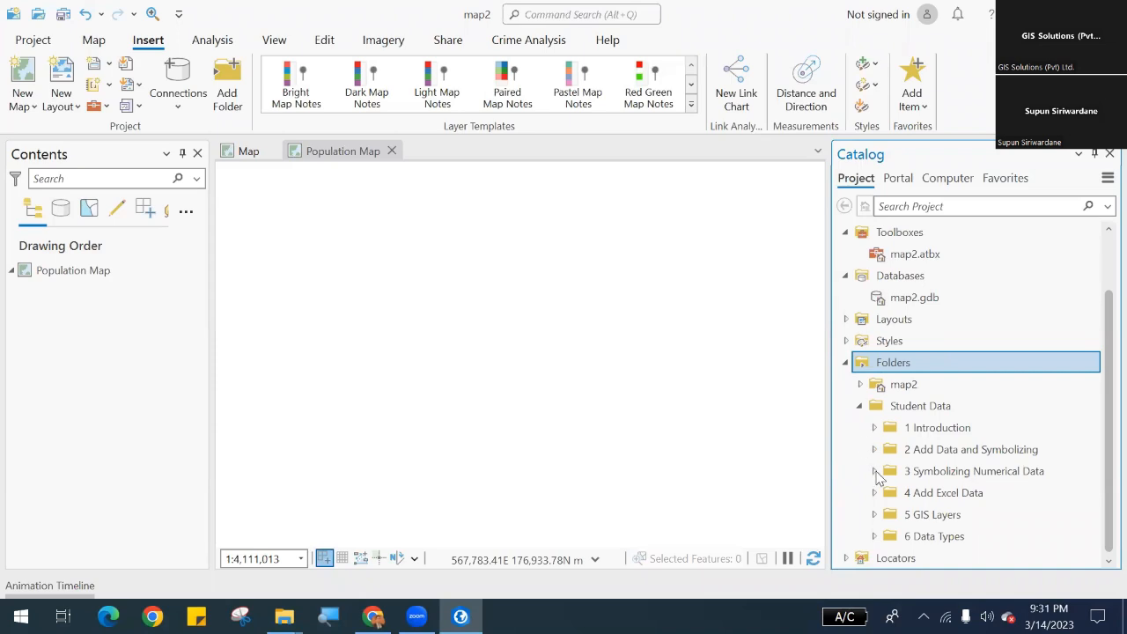
click(874, 471)
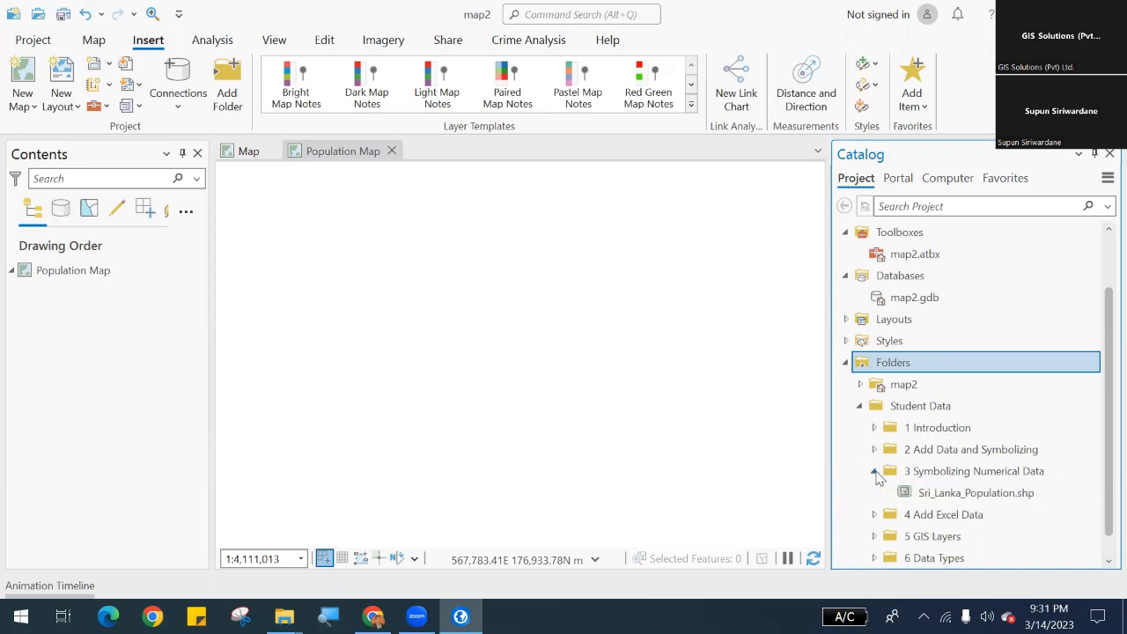
scroll(878, 477, down, 1)
click(913, 476)
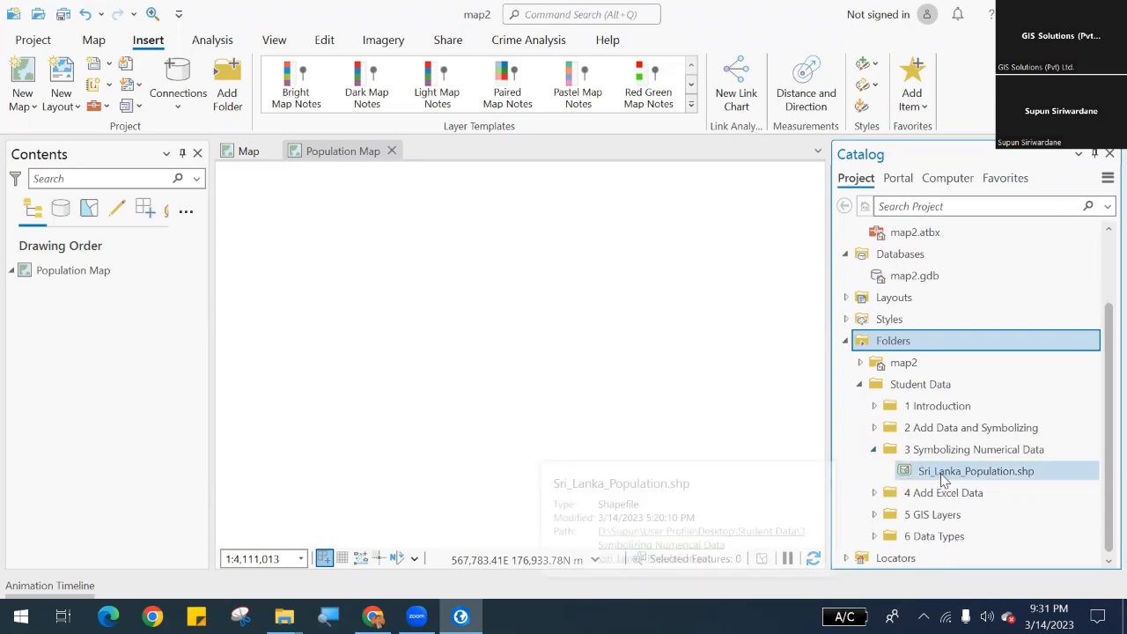
drag(946, 476, 754, 432)
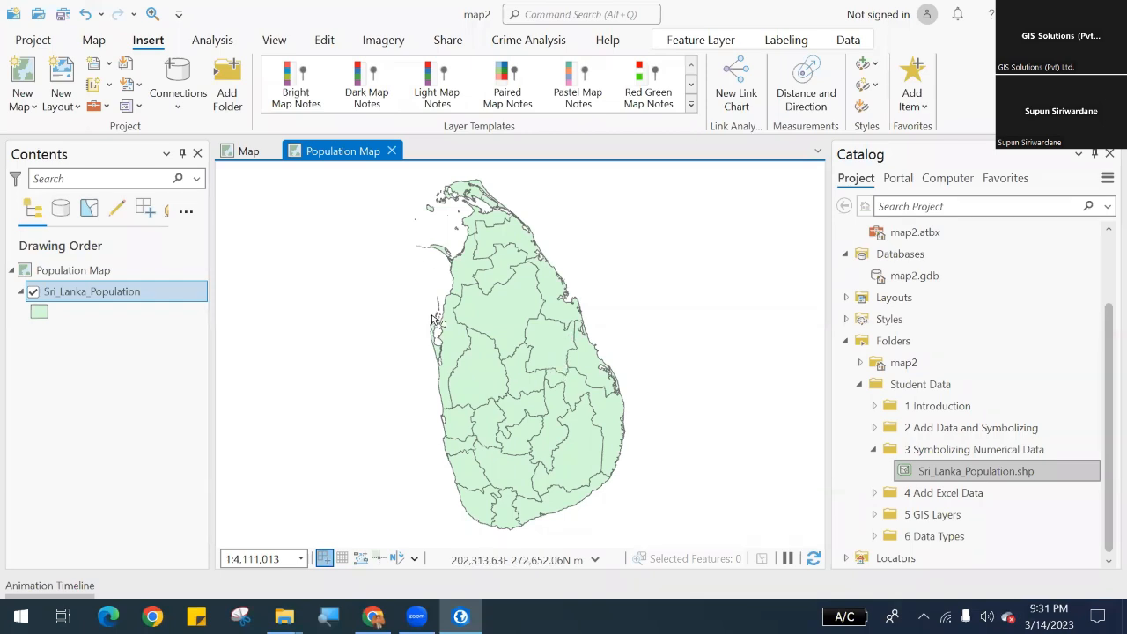
Open the attribute table of the Sri_Lanka_Population layer and undock it as a floating window over the map.
right_click(150, 294)
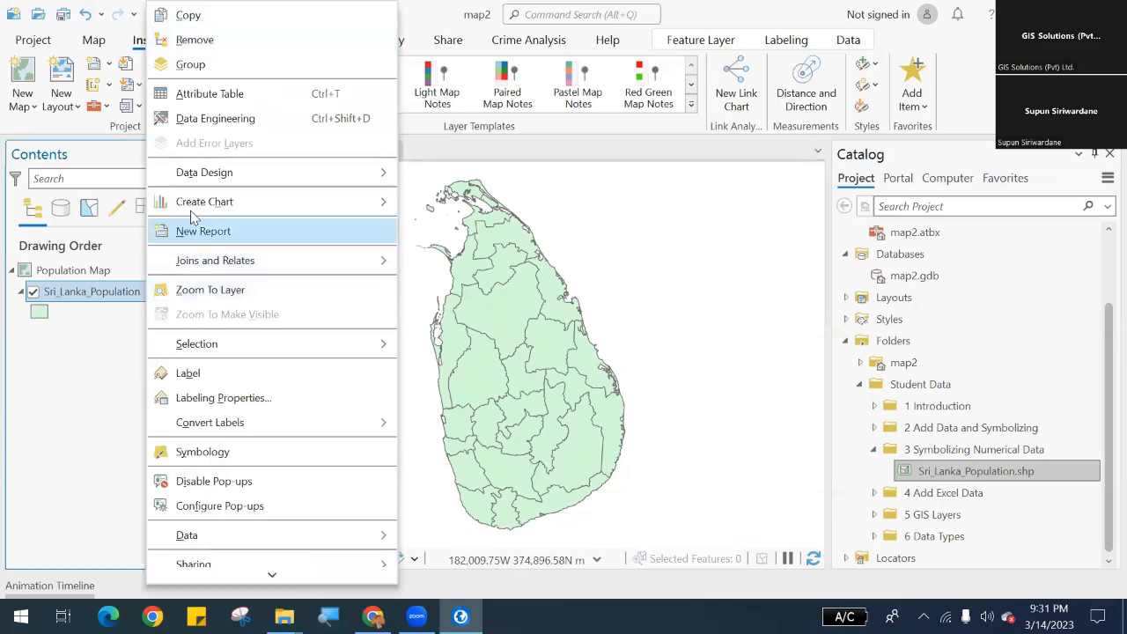
click(209, 96)
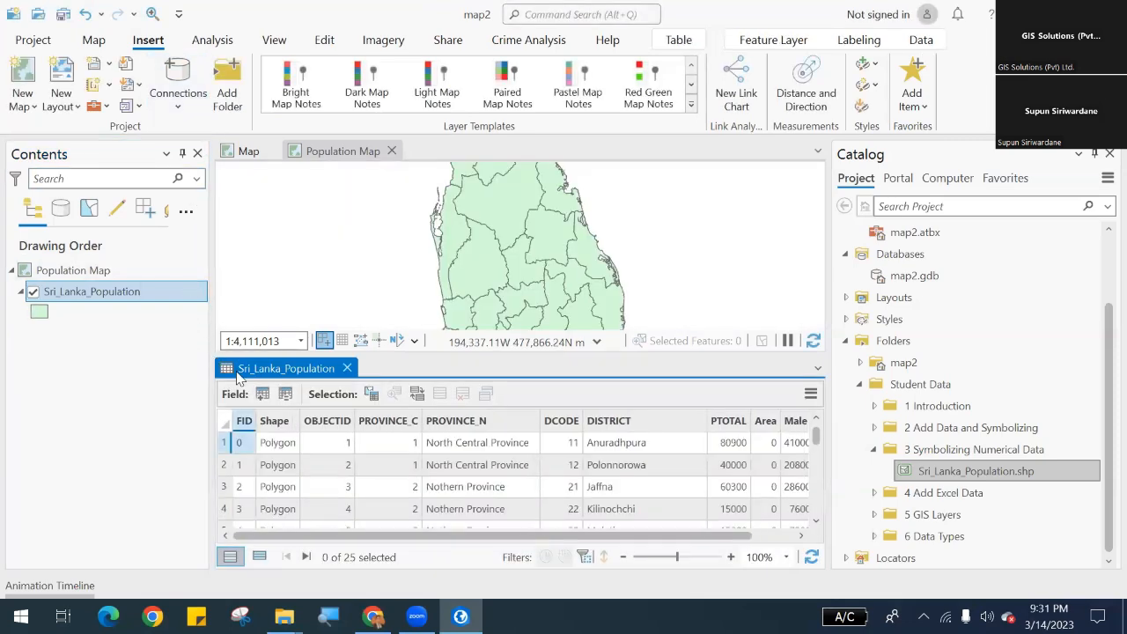
drag(236, 377, 227, 361)
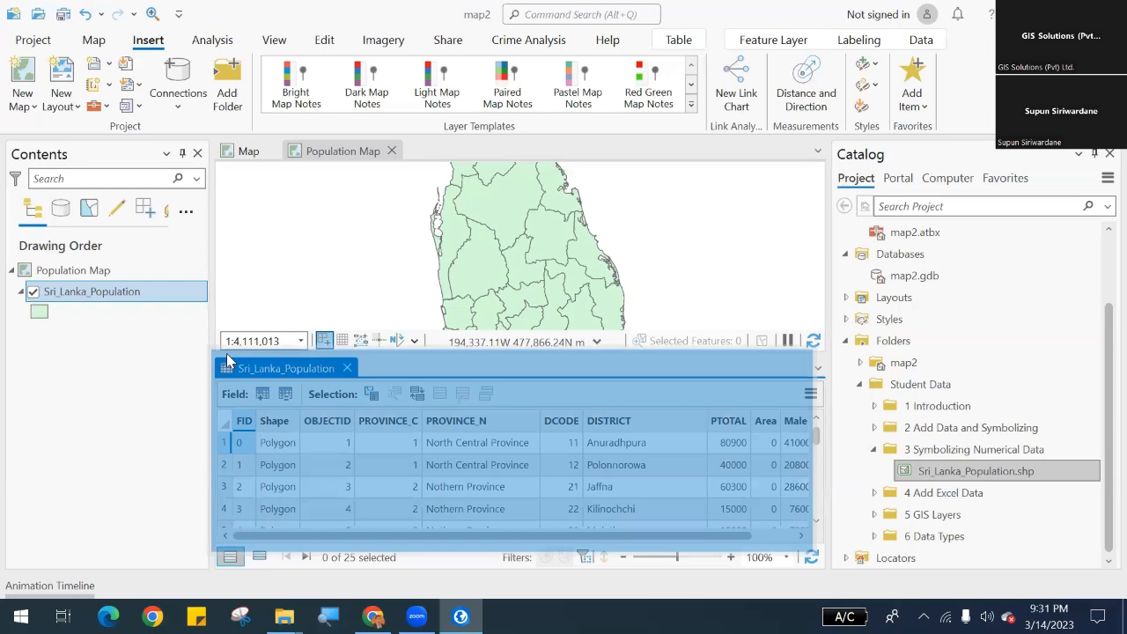
drag(226, 353, 338, 267)
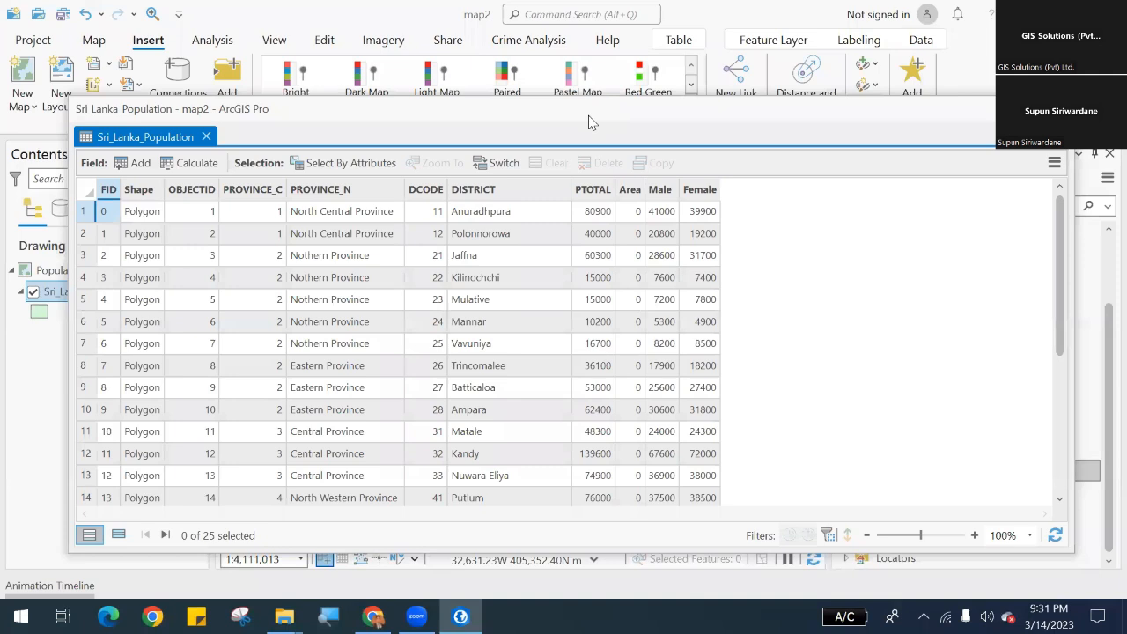
drag(590, 121, 687, 88)
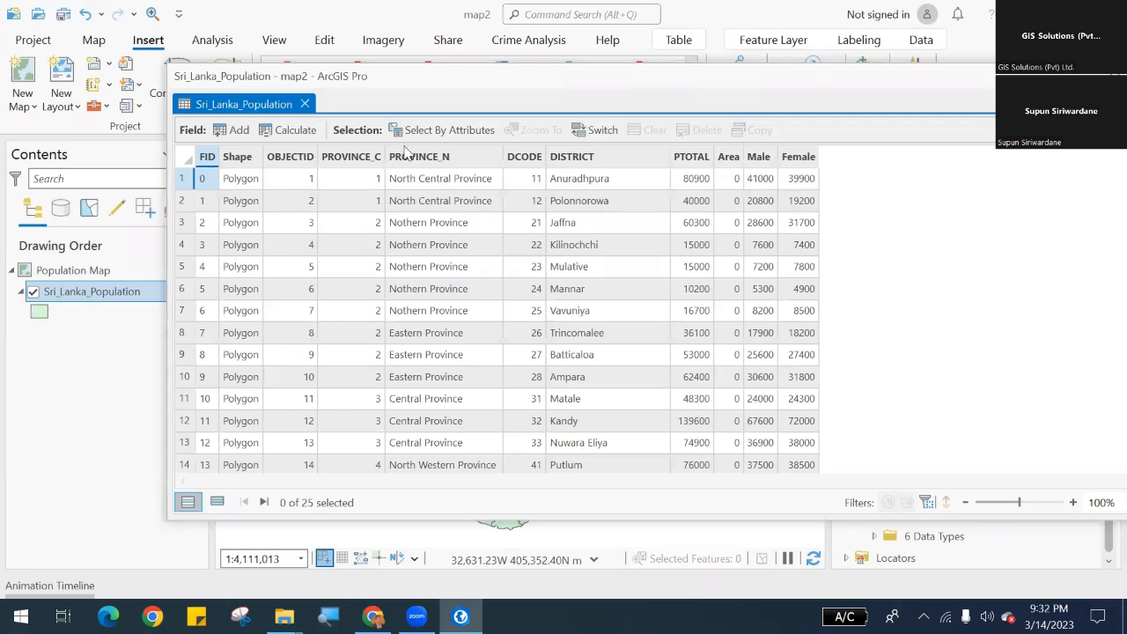
Examine the columns of the Sri_Lanka_Population attribute table, from Shape and OBJECTID through province, district and PTOTAL to Male and Female.
mouse_move(349, 161)
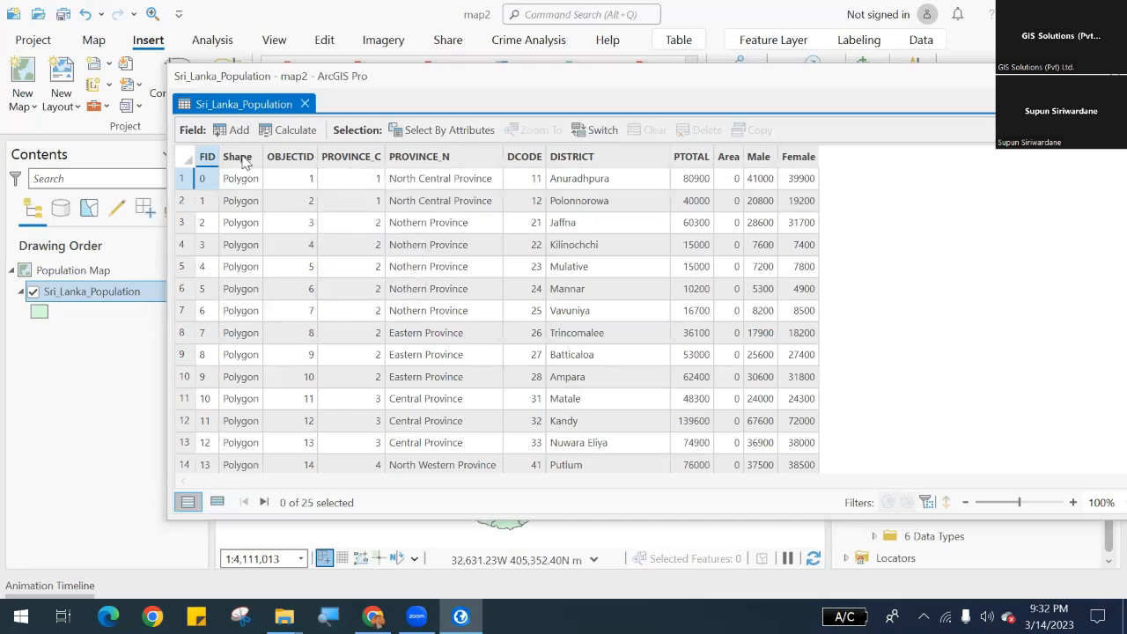
mouse_move(244, 163)
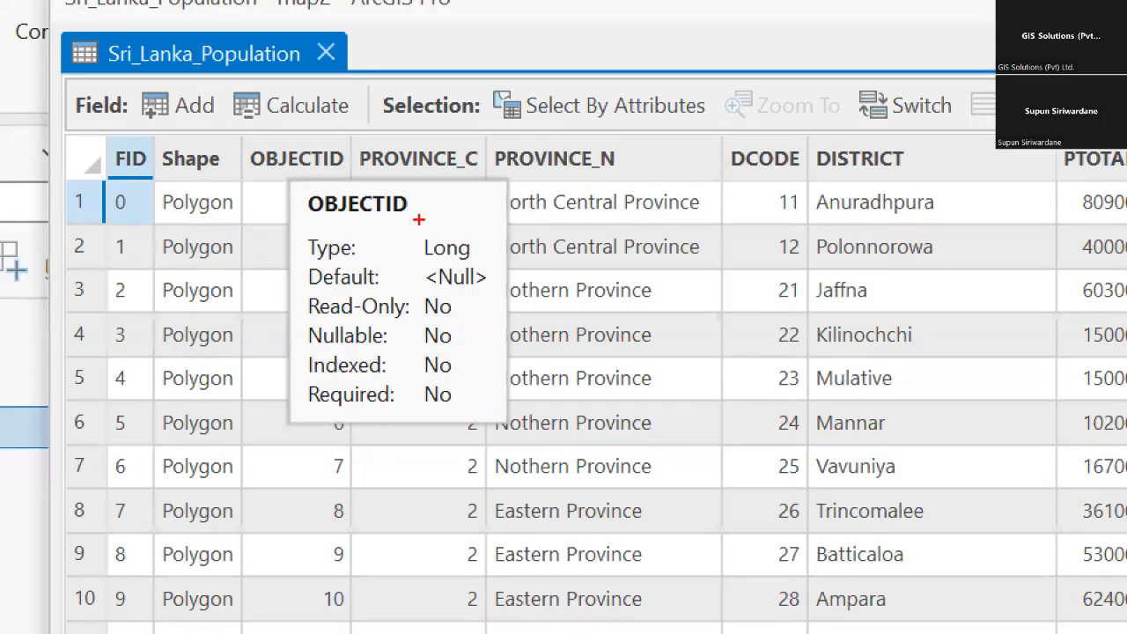
mouse_move(417, 220)
mouse_down()
mouse_move(487, 244)
mouse_move(503, 267)
mouse_up()
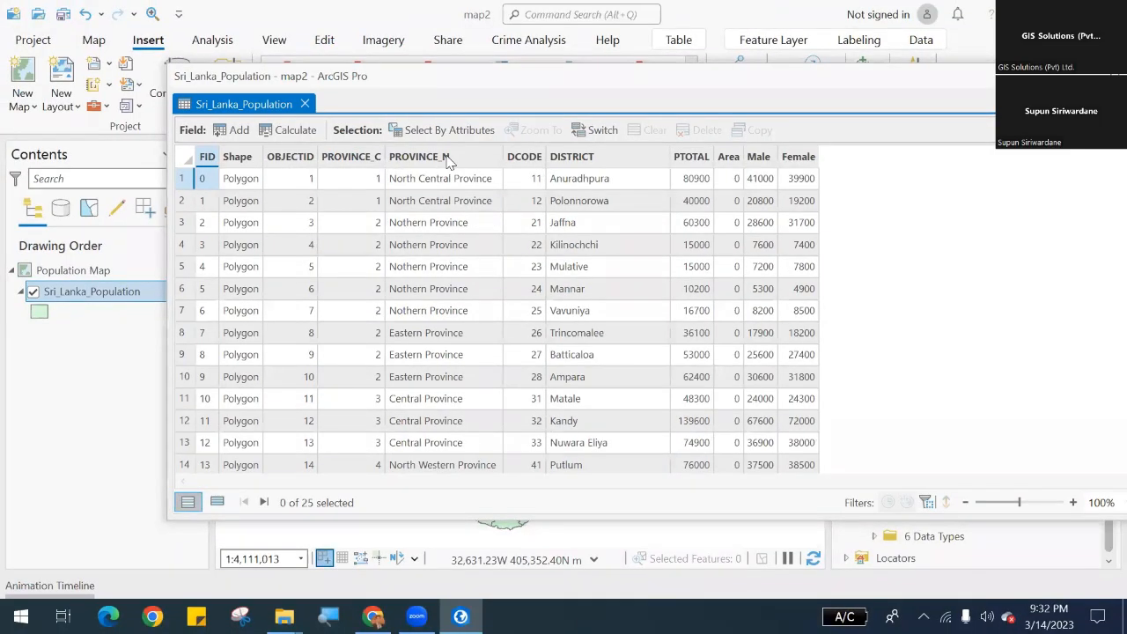
mouse_move(447, 160)
mouse_move(639, 166)
mouse_move(730, 164)
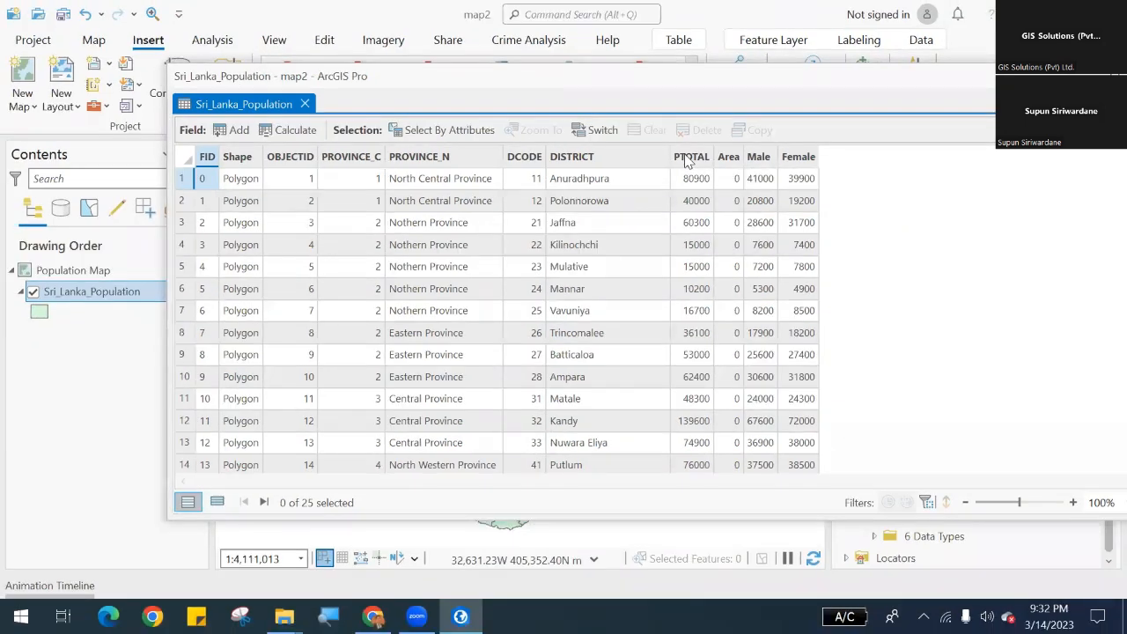
mouse_move(686, 160)
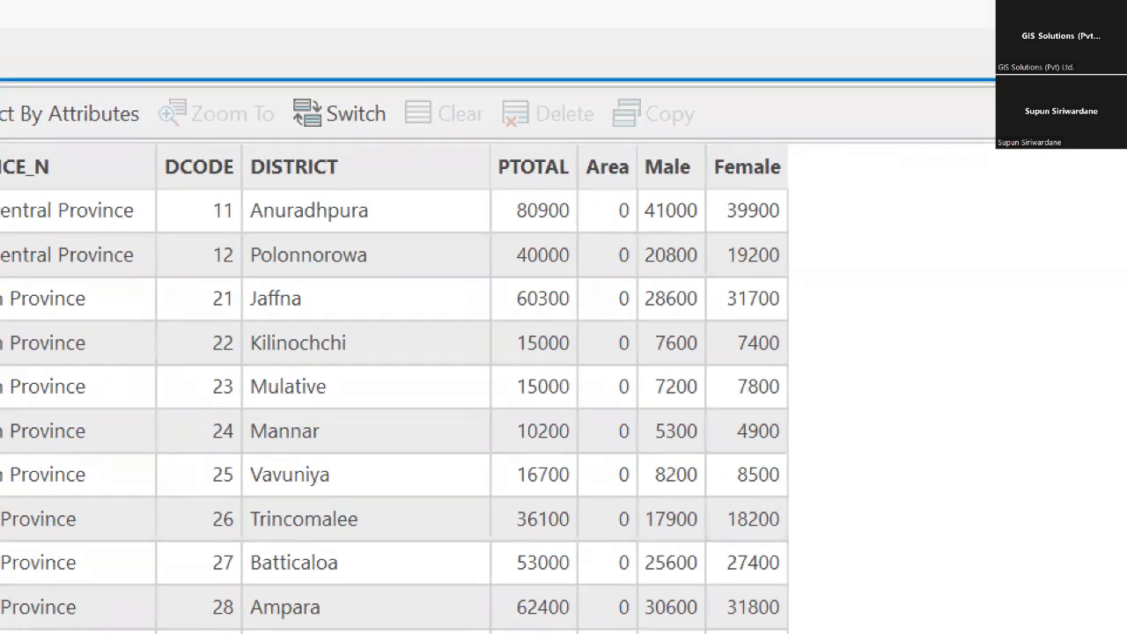
mouse_move(790, 145)
mouse_down()
mouse_move(852, 377)
mouse_move(890, 608)
mouse_move(880, 626)
mouse_up()
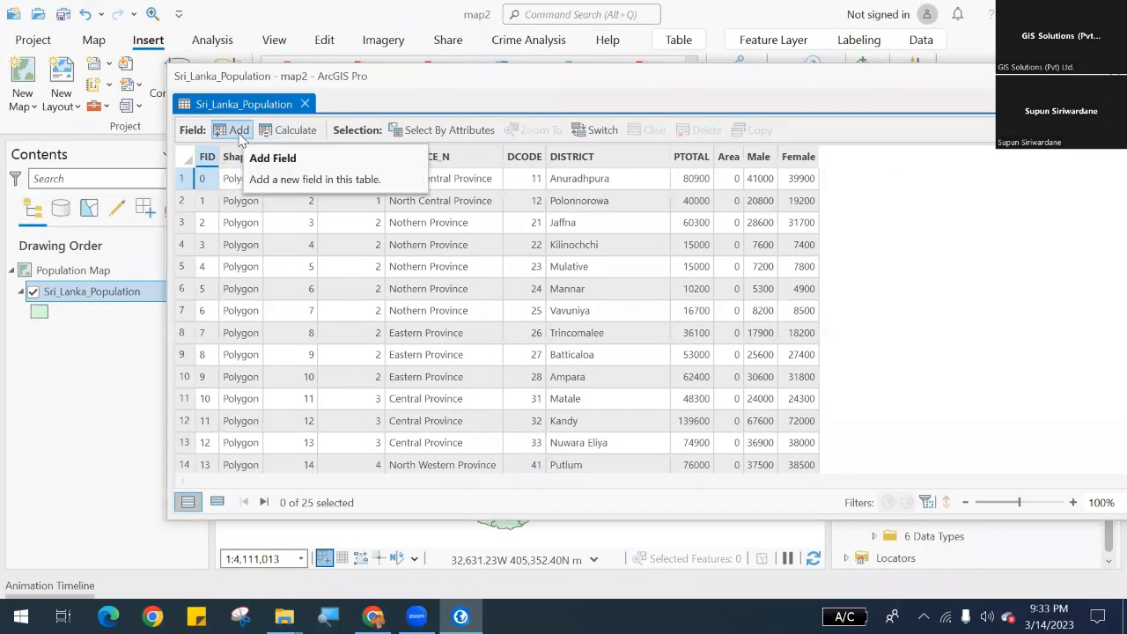
Add a new field named Population with the Long data type to the Sri_Lanka_Population table.
click(239, 132)
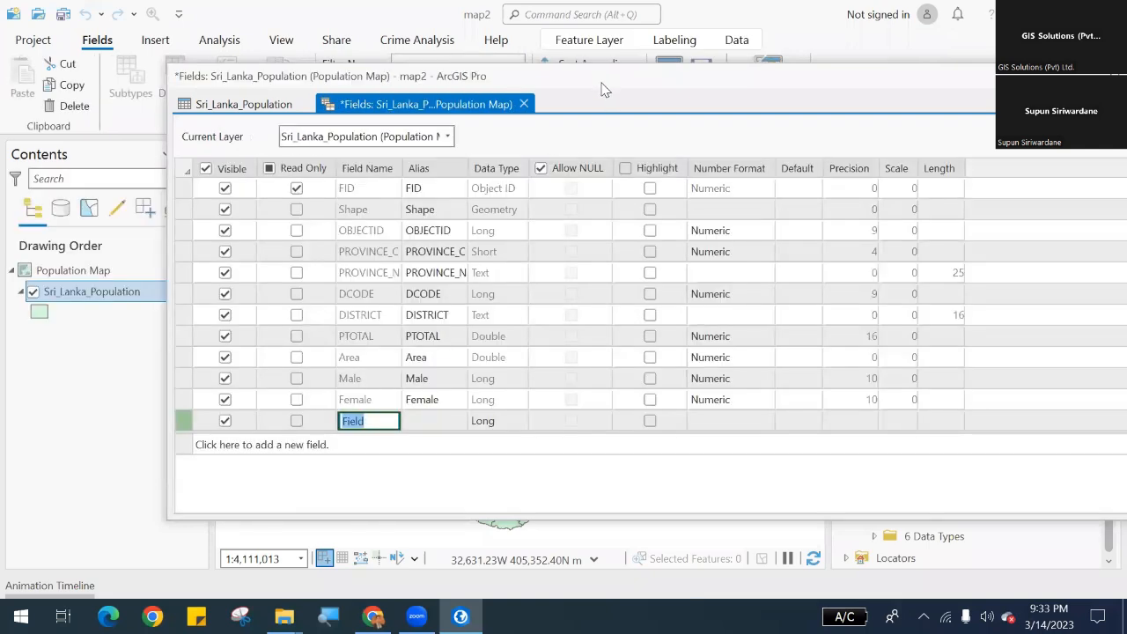
drag(604, 88, 590, 141)
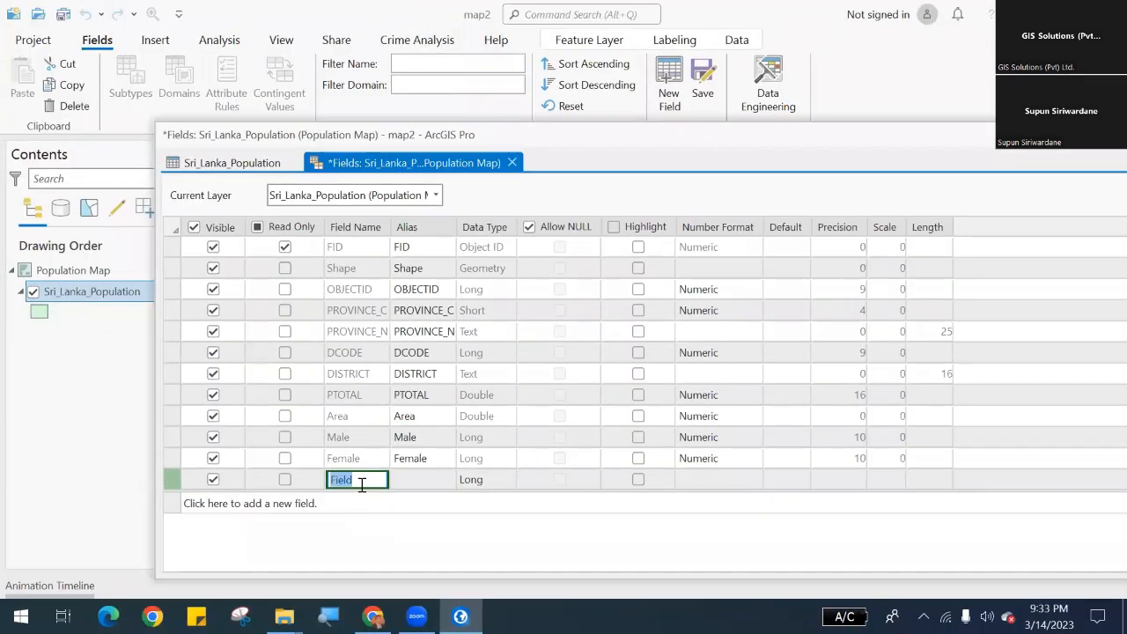
click(455, 439)
drag(368, 480, 328, 482)
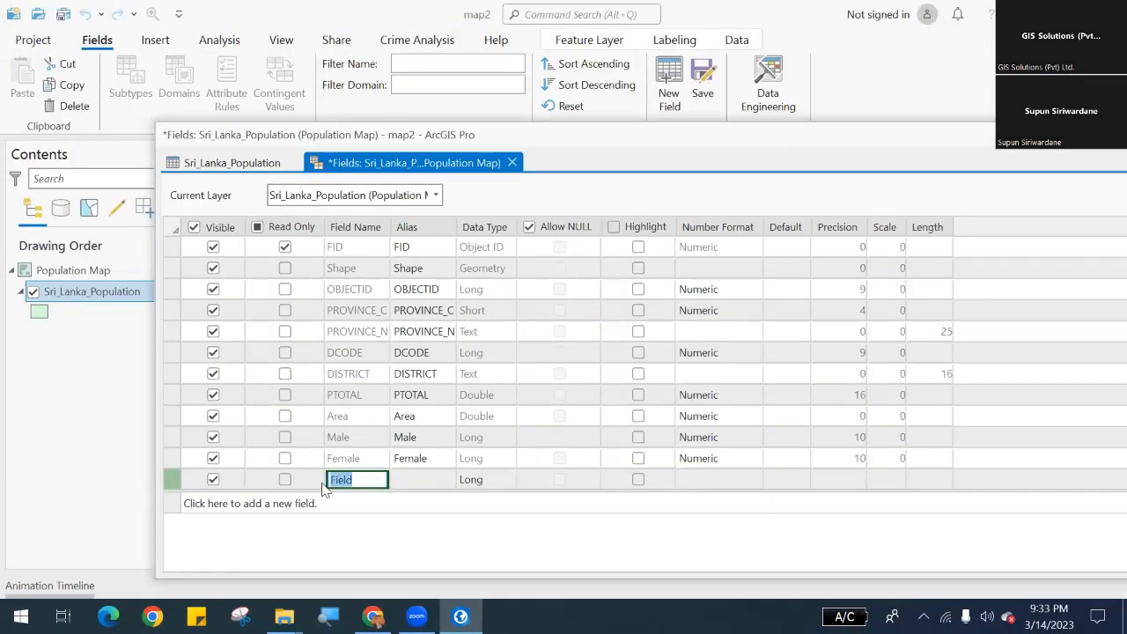
text(Pop)
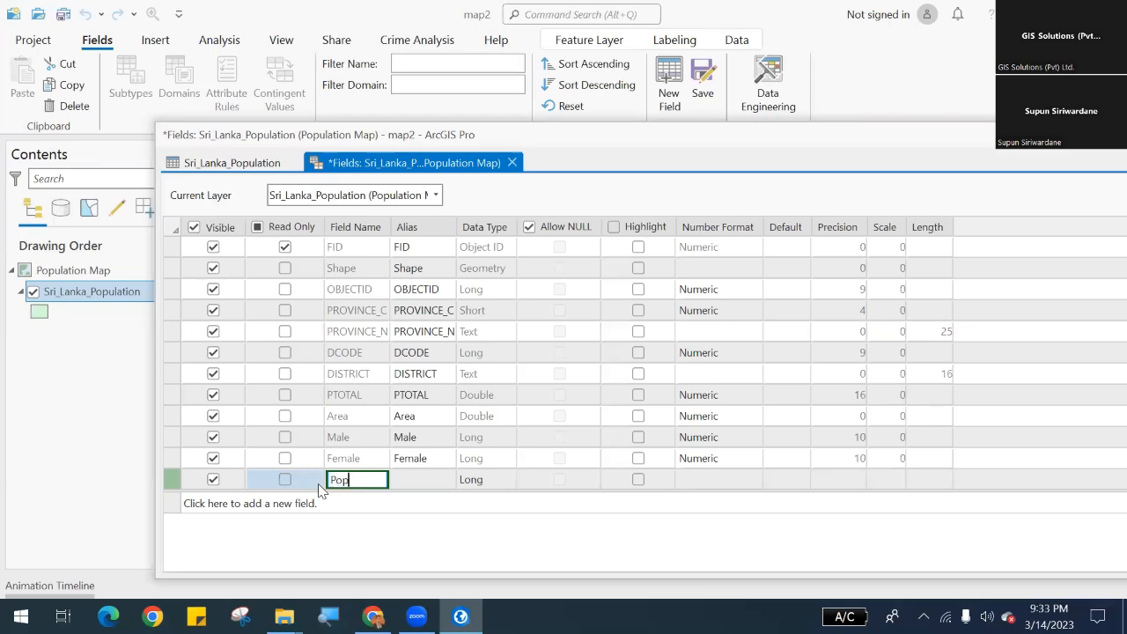
text(ulation)
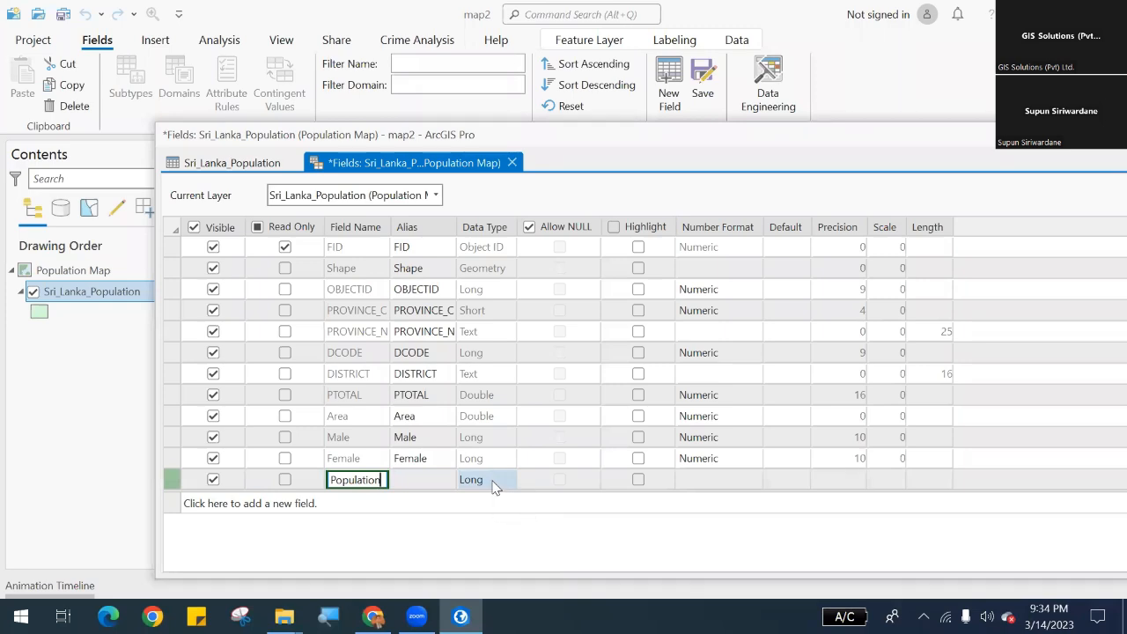
click(494, 482)
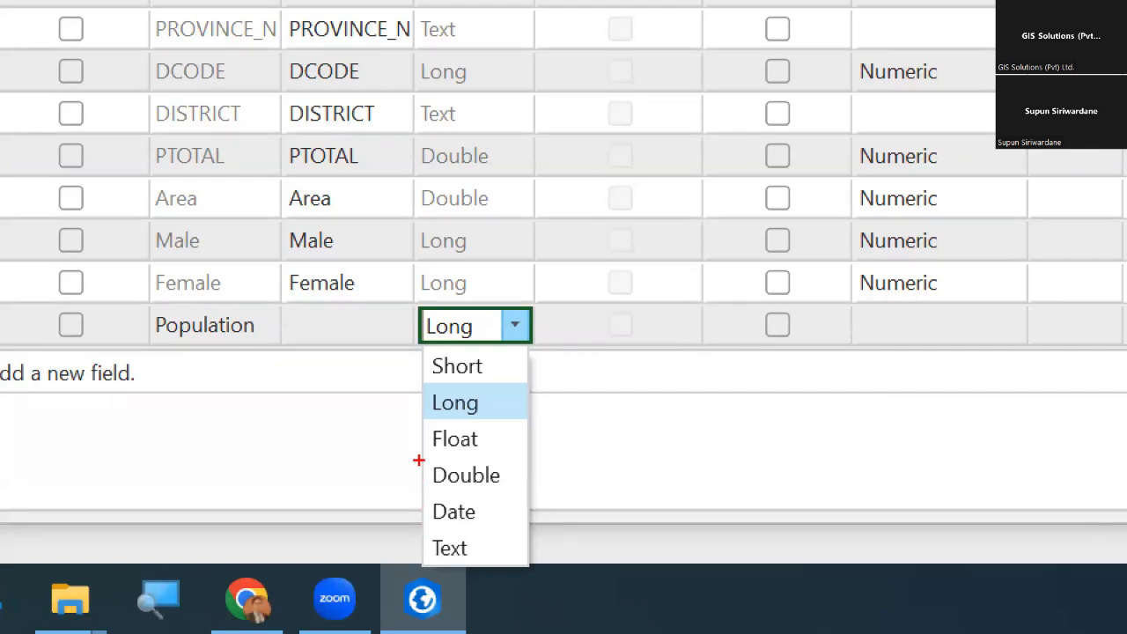
mouse_move(396, 370)
mouse_down()
mouse_move(449, 404)
mouse_move(539, 417)
mouse_up()
key(Escape)
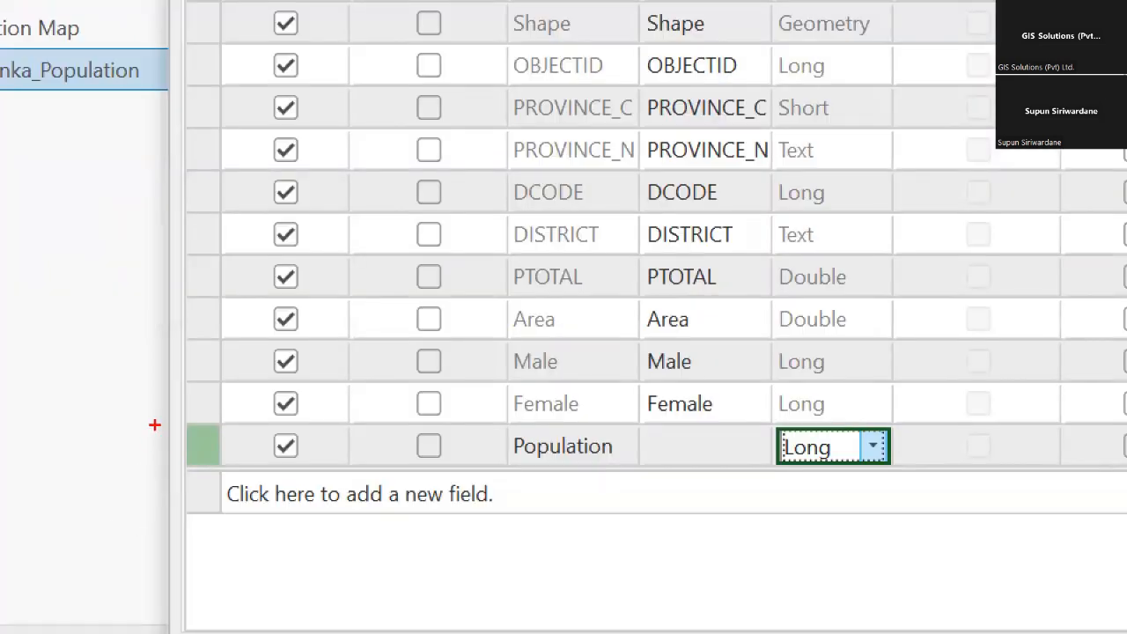
drag(153, 415, 244, 471)
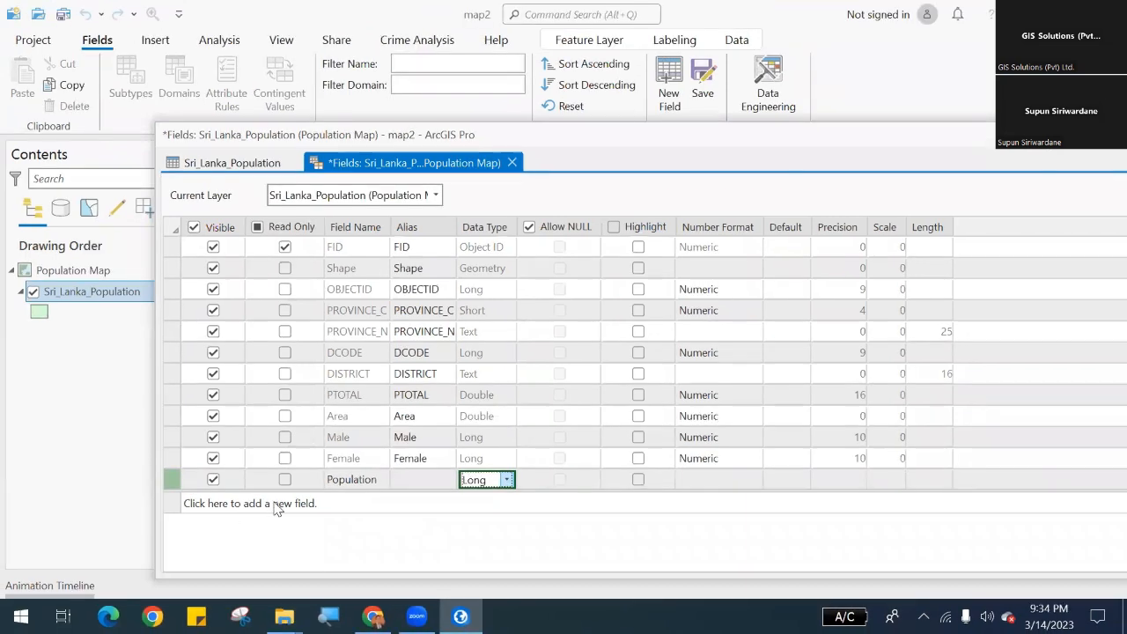
Add a second new field below it and try to give it the duplicate name Population.
click(278, 503)
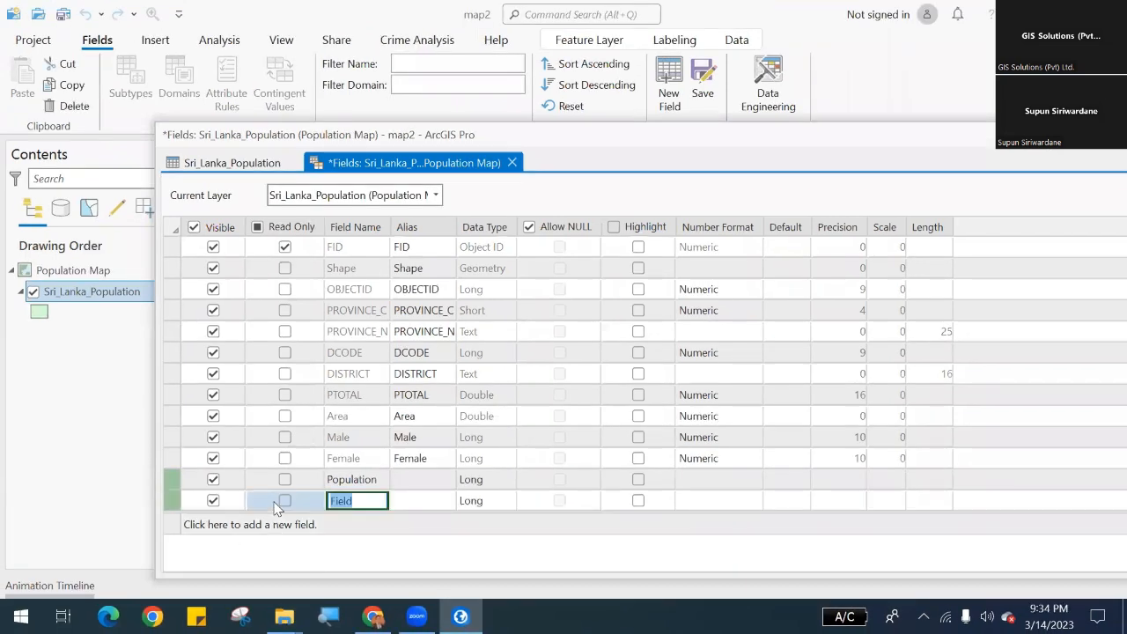
click(362, 502)
key(BackSpace)
key(BackSpace)
key(BackSpace)
key(BackSpace)
key(BackSpace)
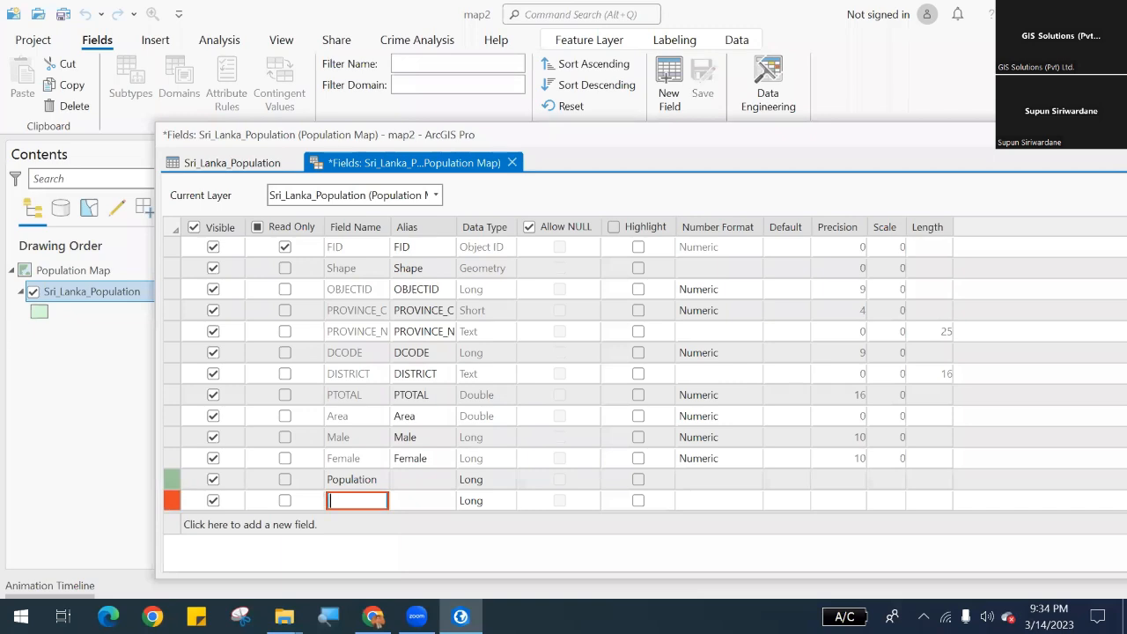
text(Popula)
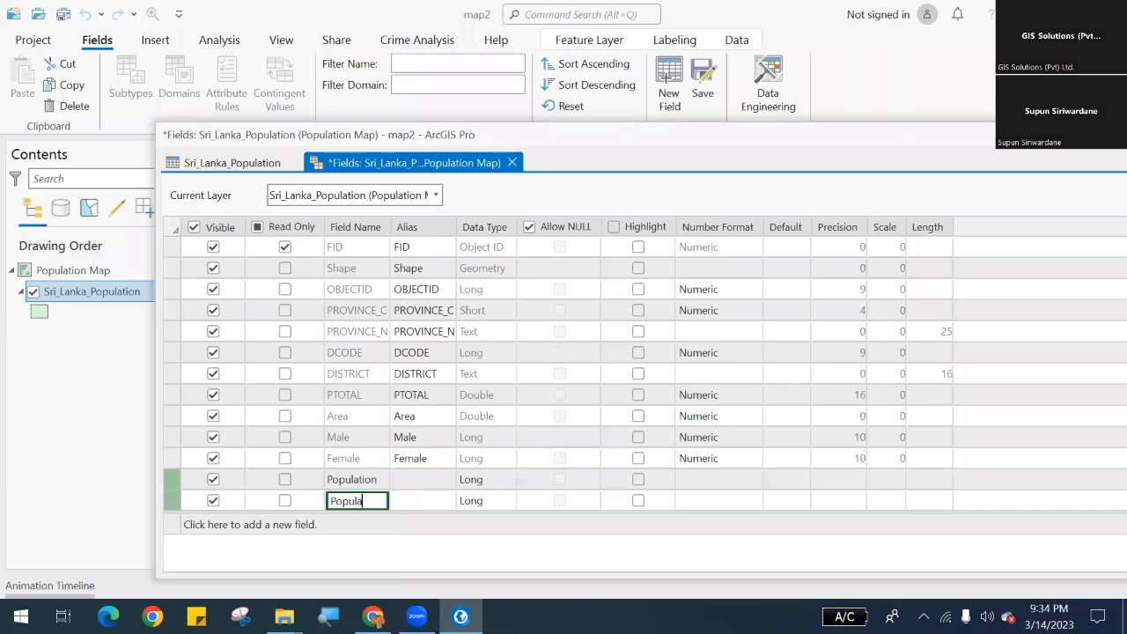
text(tion)
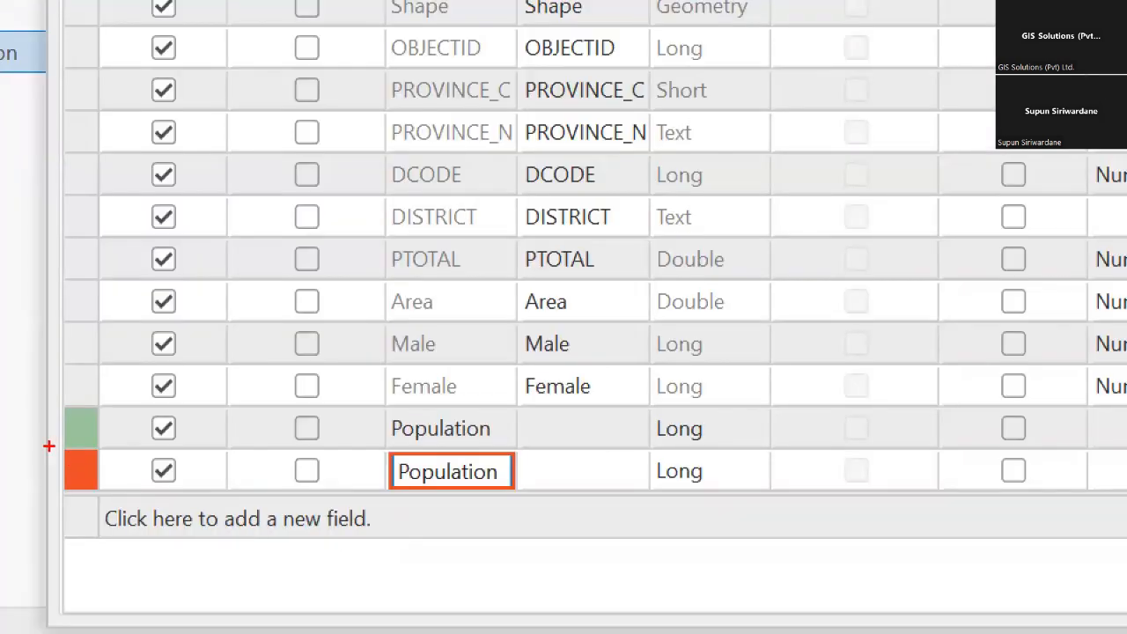
drag(50, 446, 123, 493)
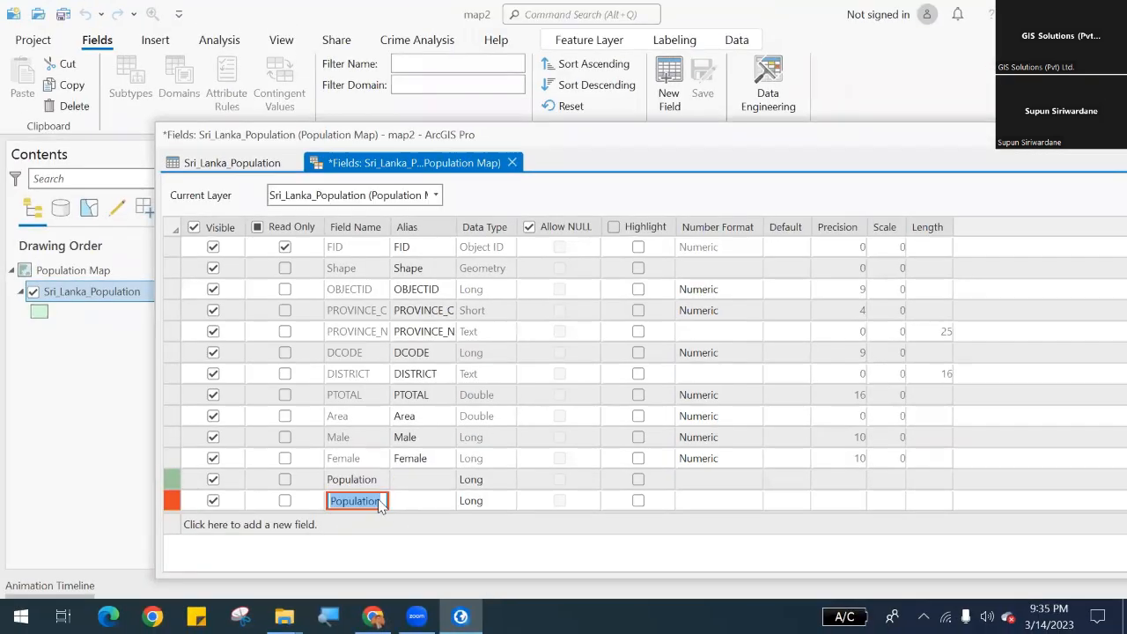
Rename the duplicate Population field at the end of the field list as Popden.
key(BackSpace)
key(BackSpace)
key(BackSpace)
key(BackSpace)
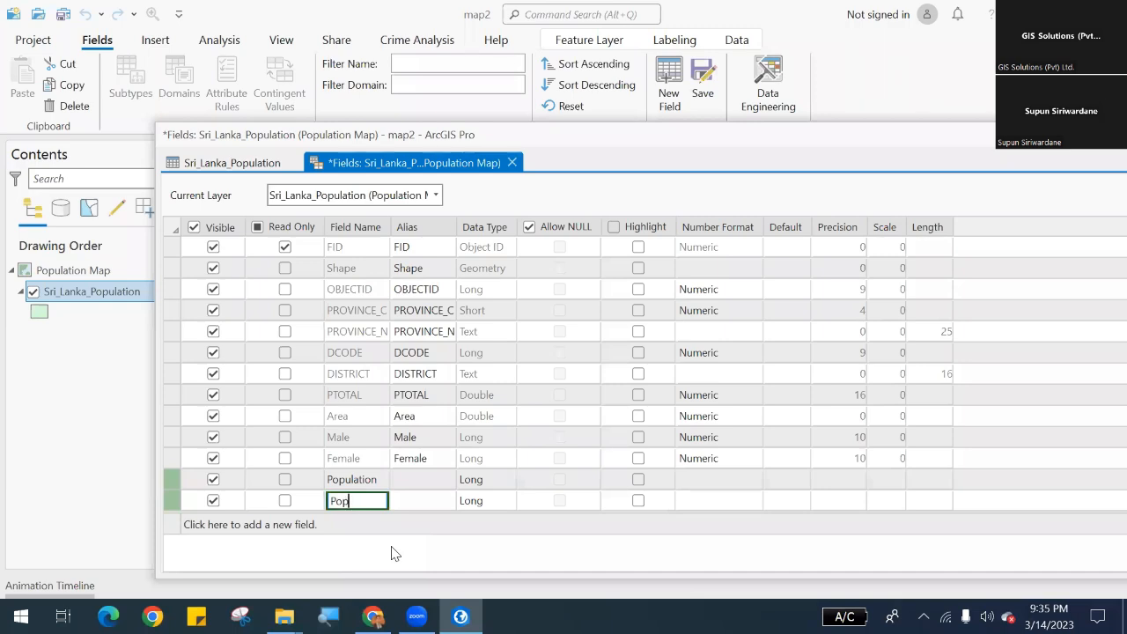
text(den)
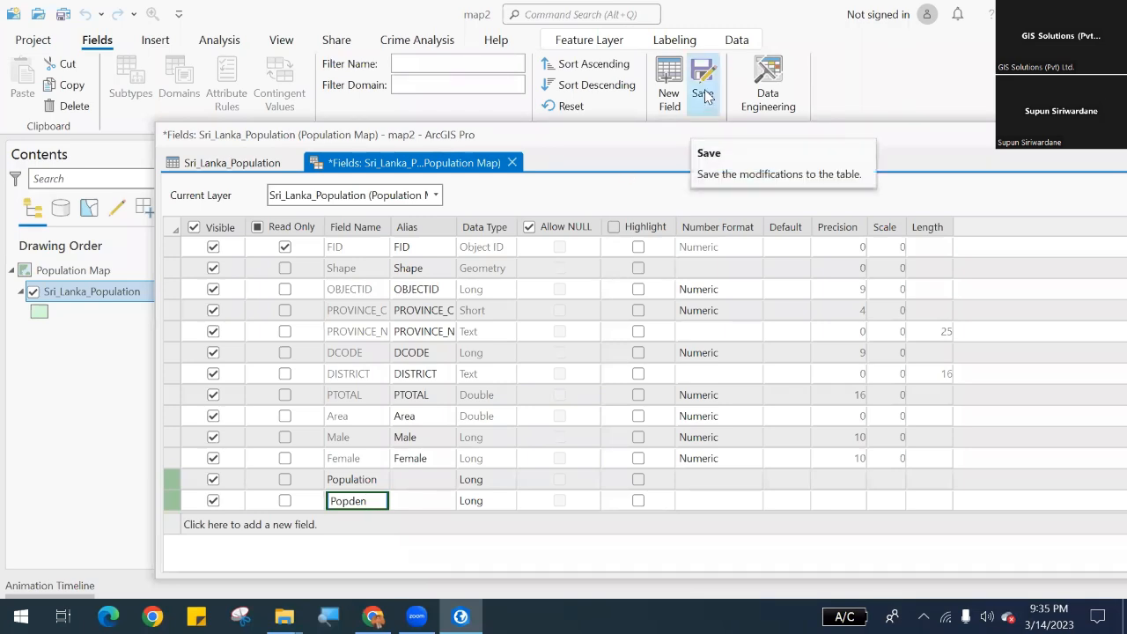
Save the field modifications and check the attribute table for the new Population and Popden columns.
click(196, 167)
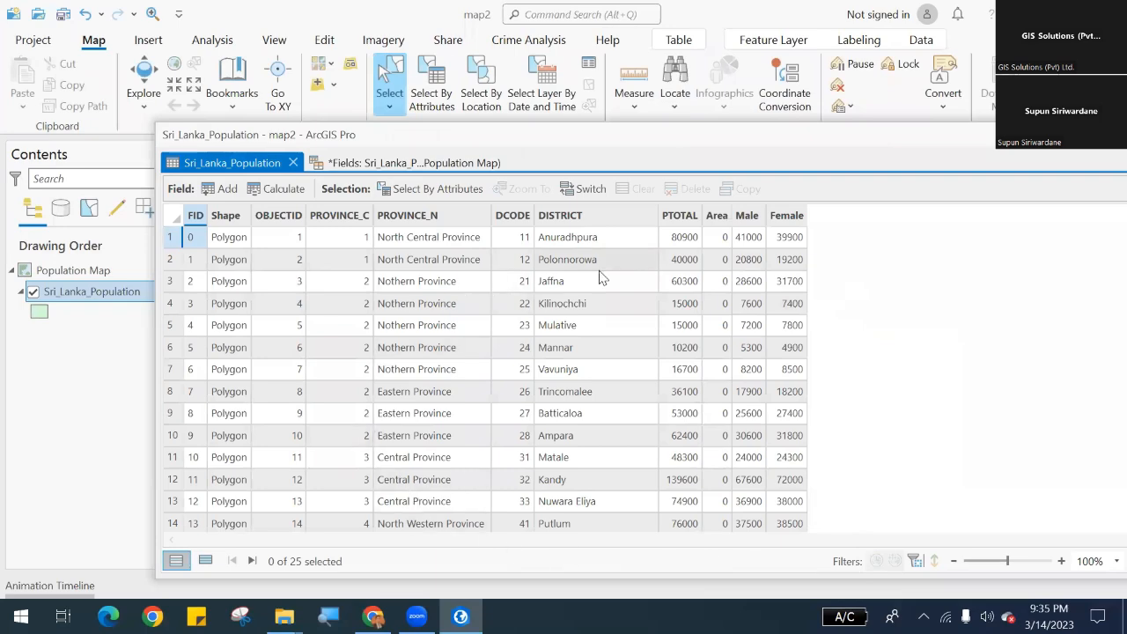
click(363, 167)
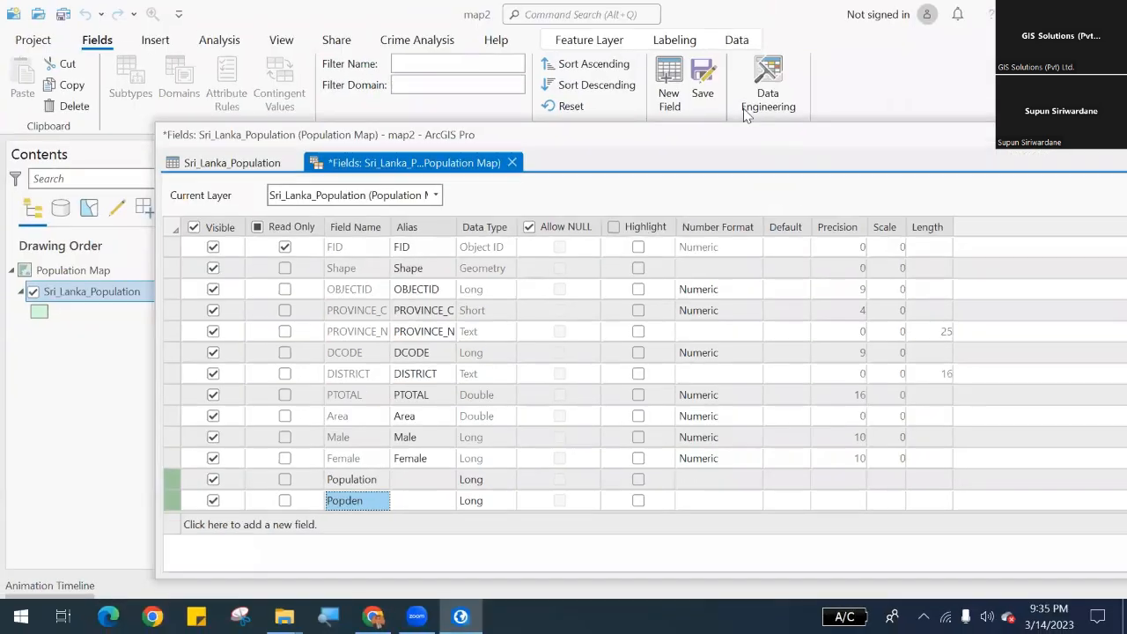
click(713, 89)
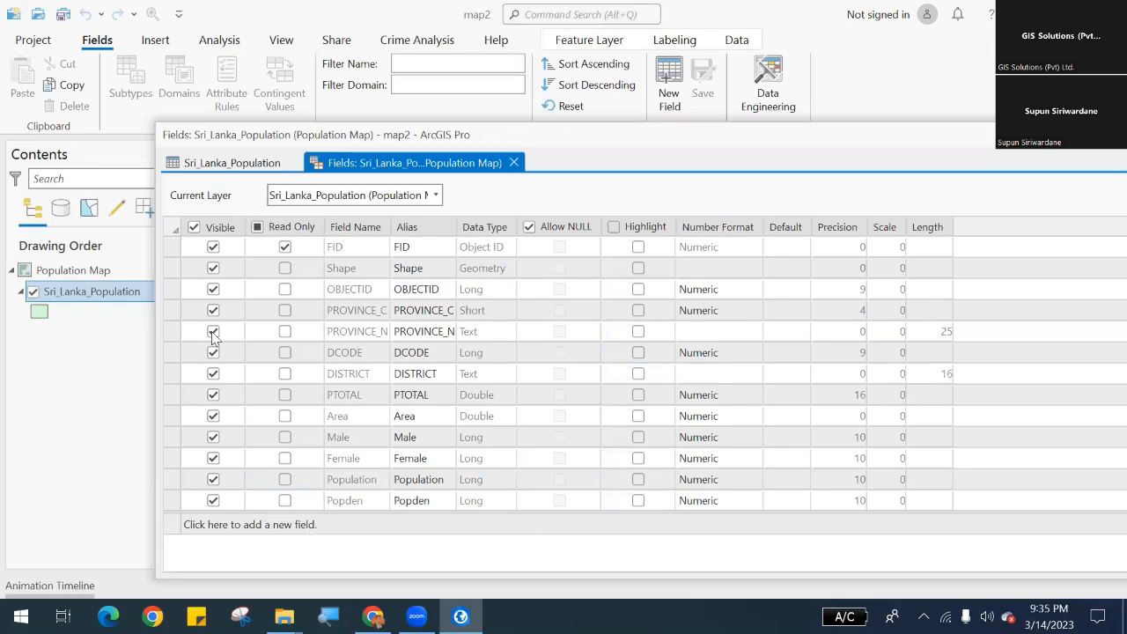
click(192, 169)
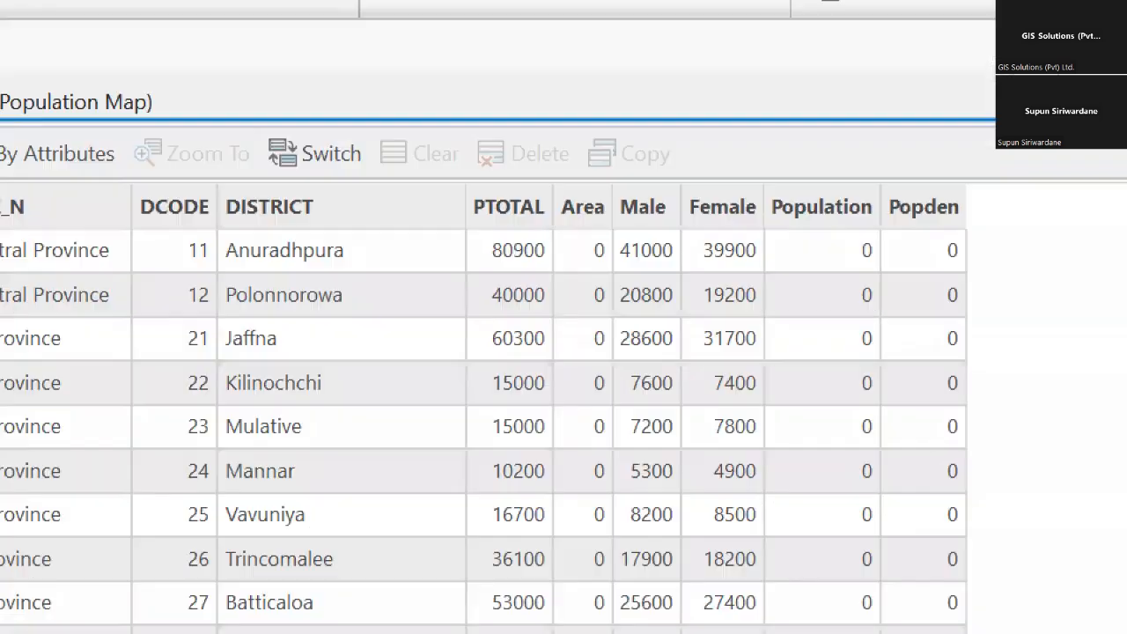
mouse_move(757, 167)
mouse_down()
mouse_move(898, 440)
mouse_move(902, 632)
mouse_up()
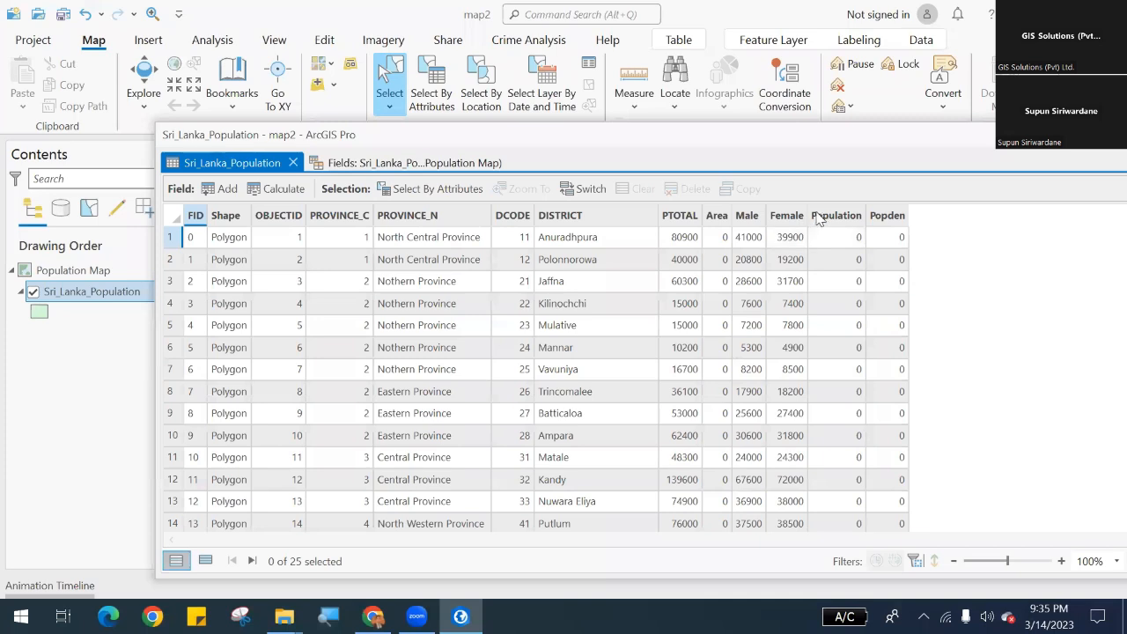
Calculate the Population field with the Python 3 expression !PTOTAL! and close the Calculate Field tool.
mouse_move(823, 222)
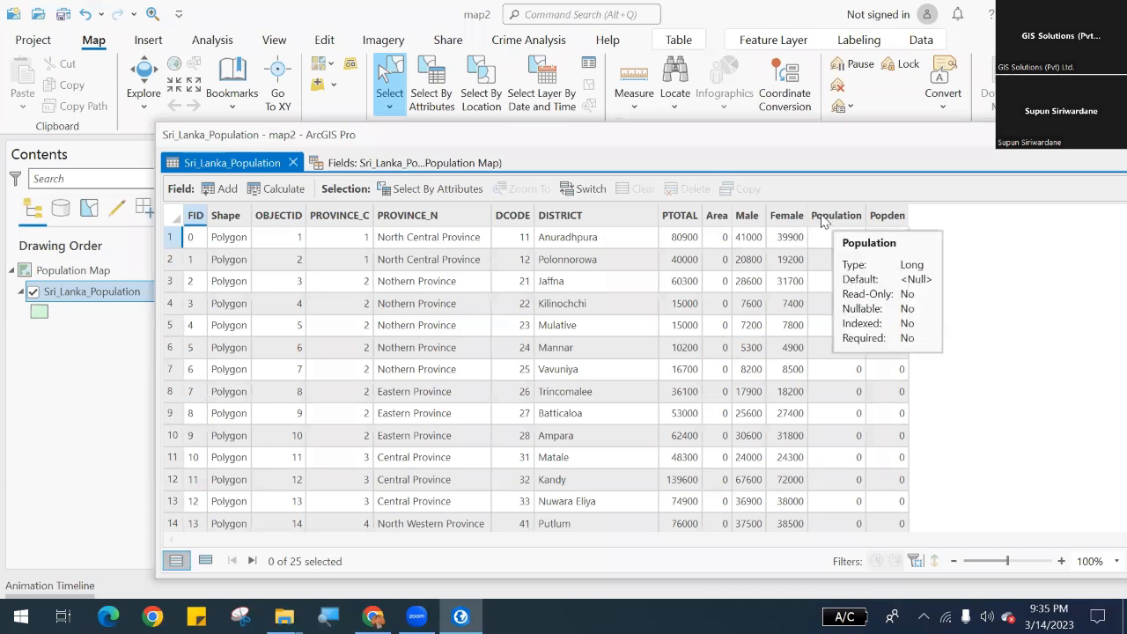
right_click(823, 222)
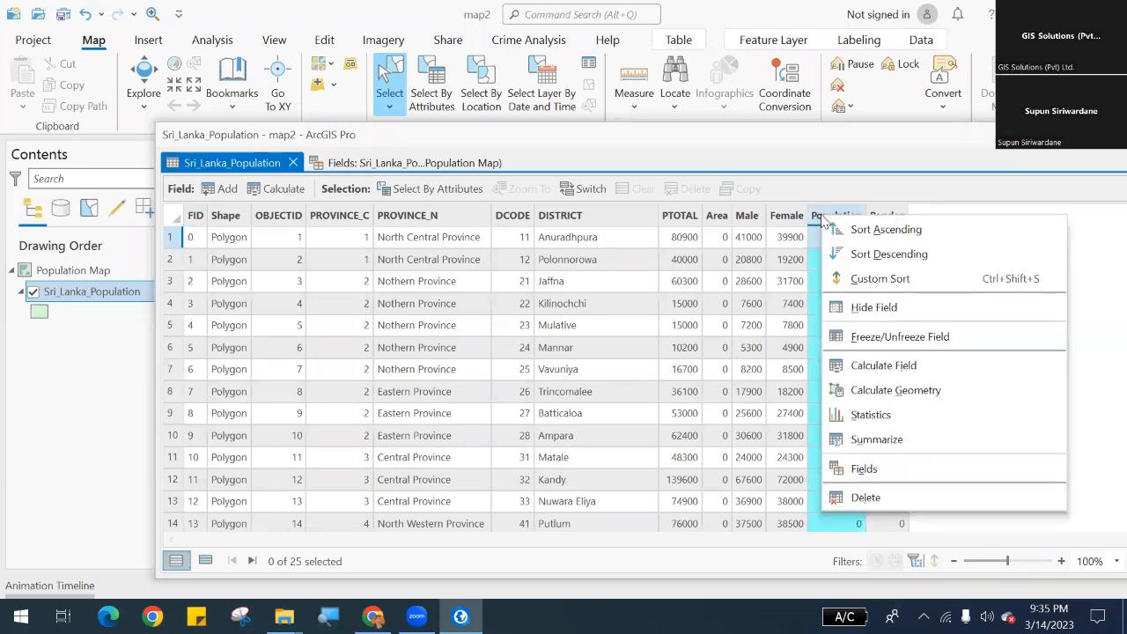
click(898, 368)
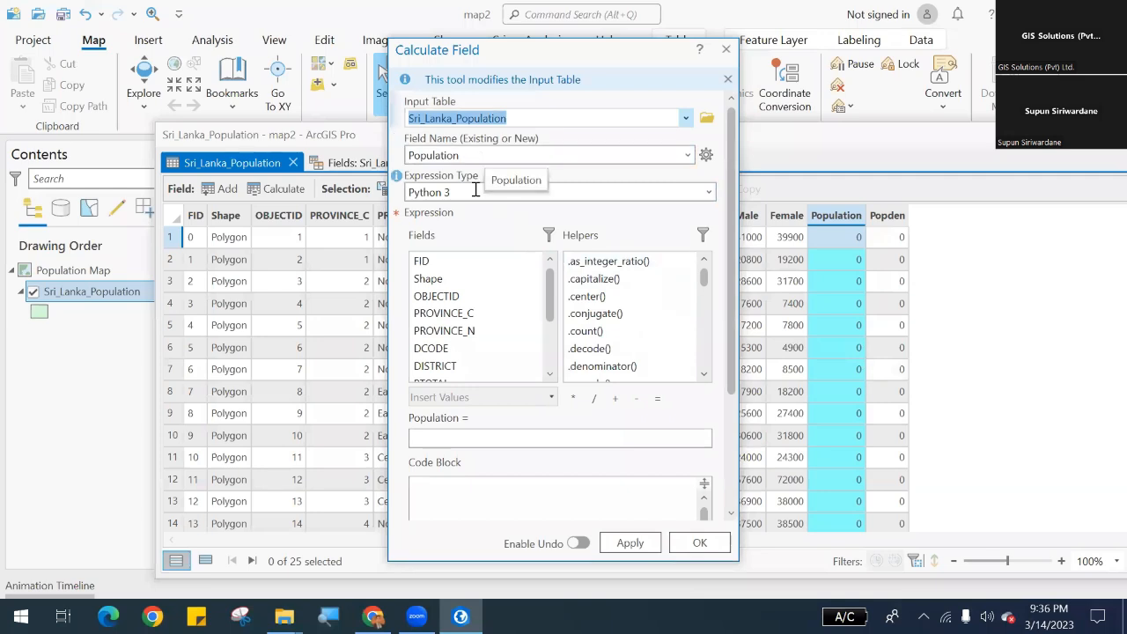
click(716, 195)
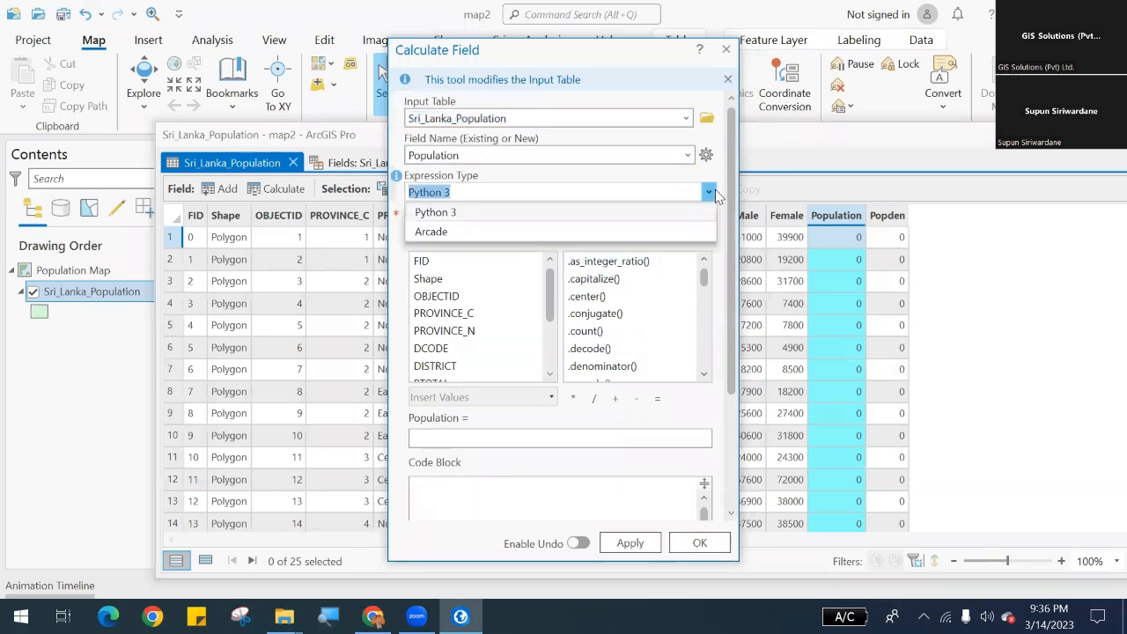
click(716, 195)
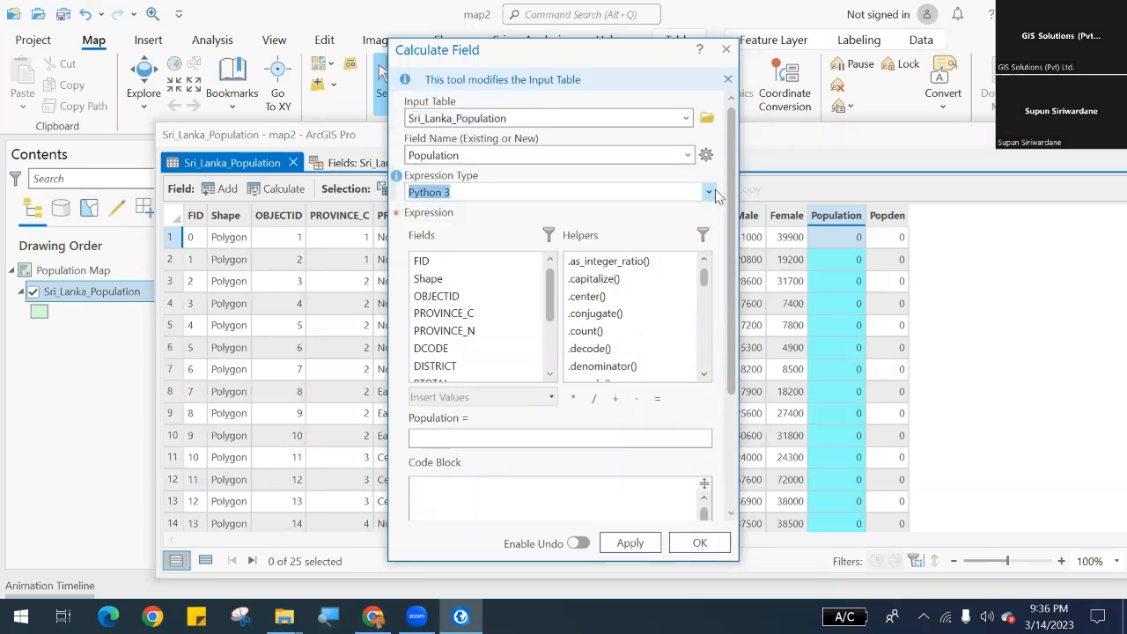
click(645, 195)
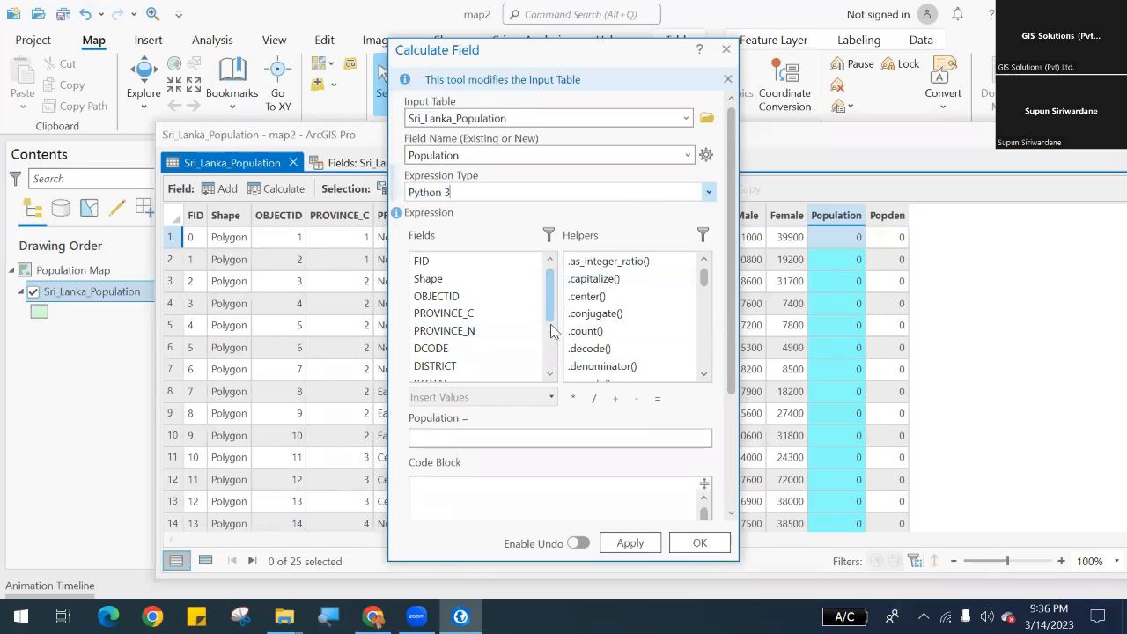
scroll(551, 330, down, 2)
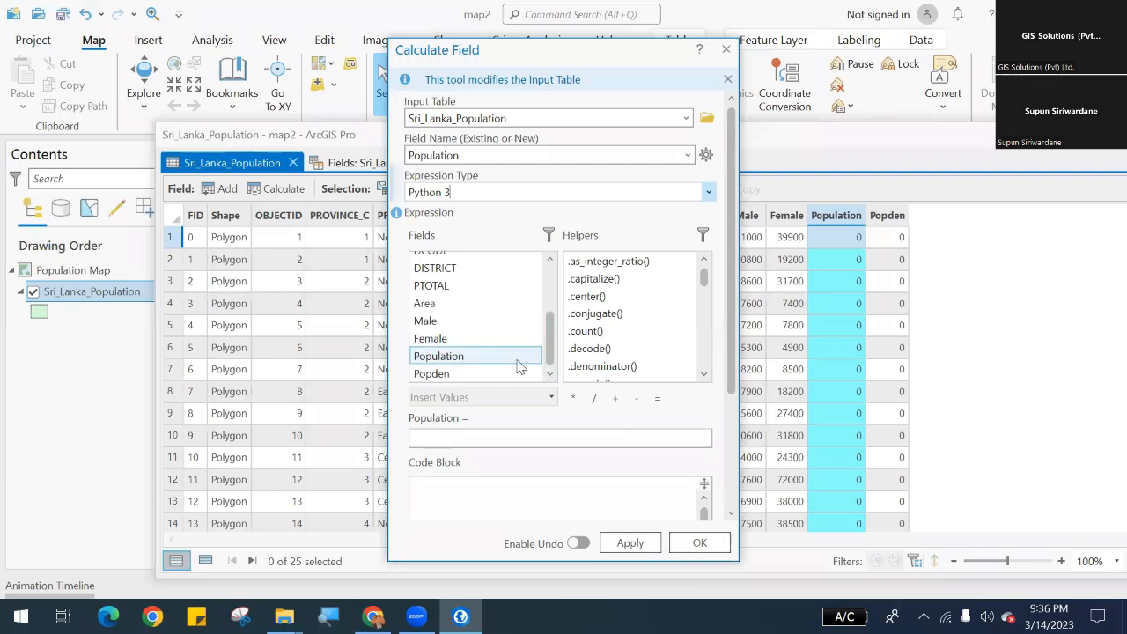
double_click(457, 294)
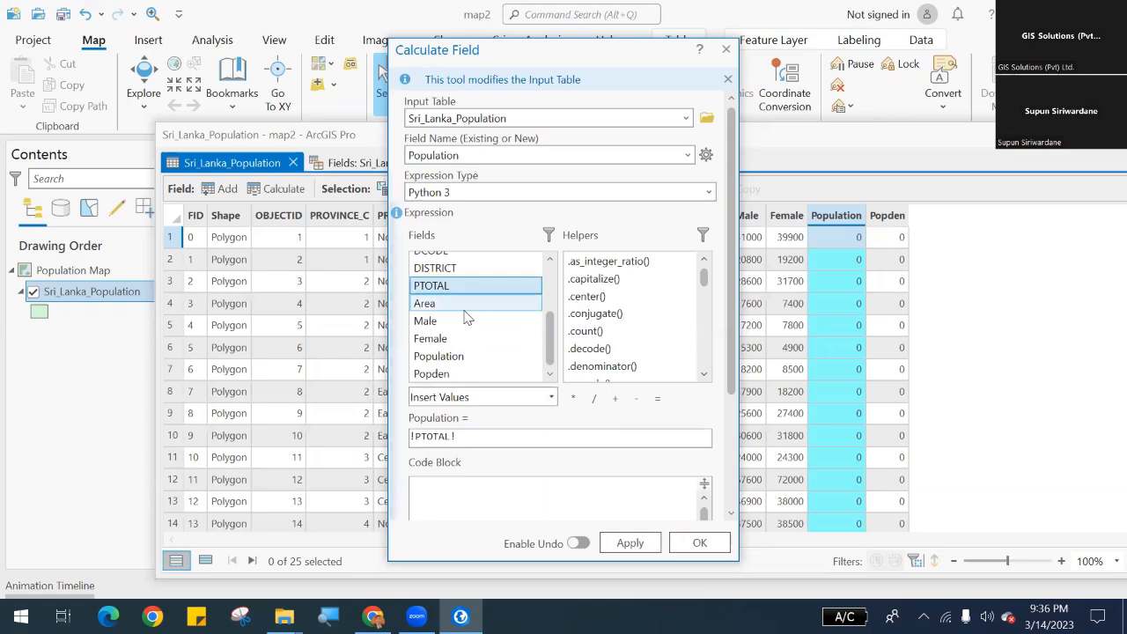
click(615, 548)
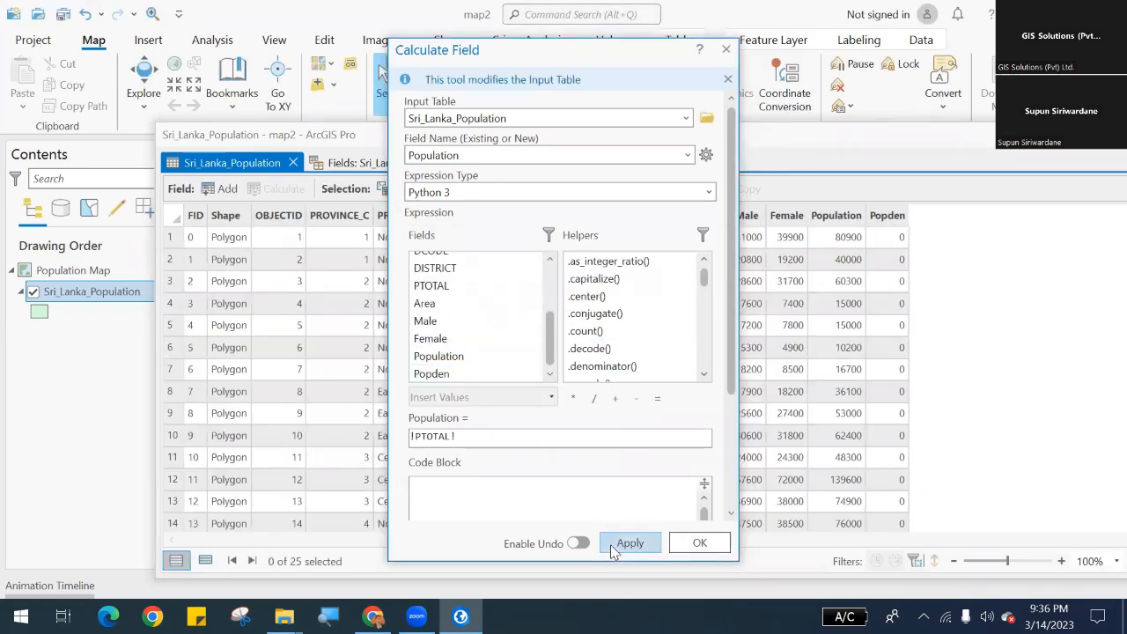
click(725, 49)
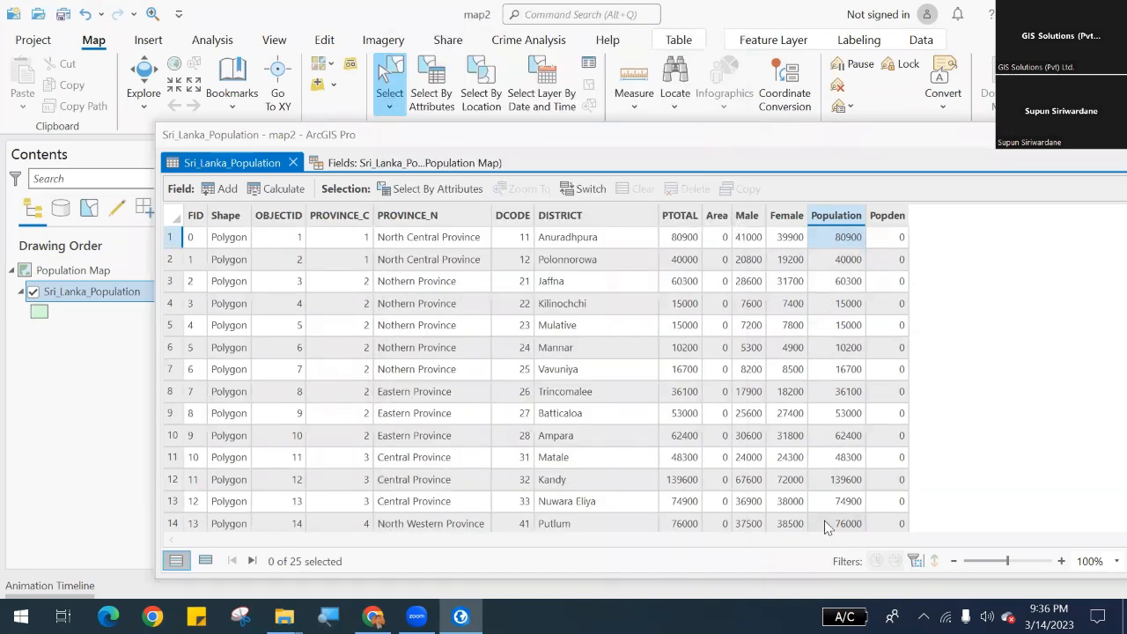
Delete the PTOTAL field from the Sri_Lanka_Population attribute table.
right_click(681, 226)
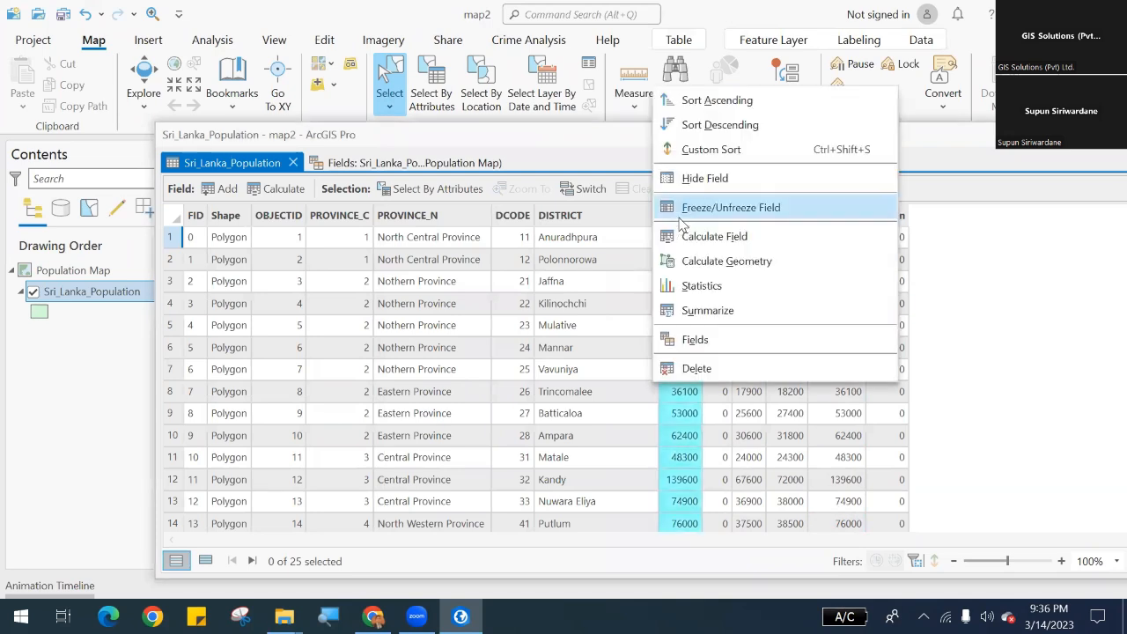
click(763, 368)
click(711, 390)
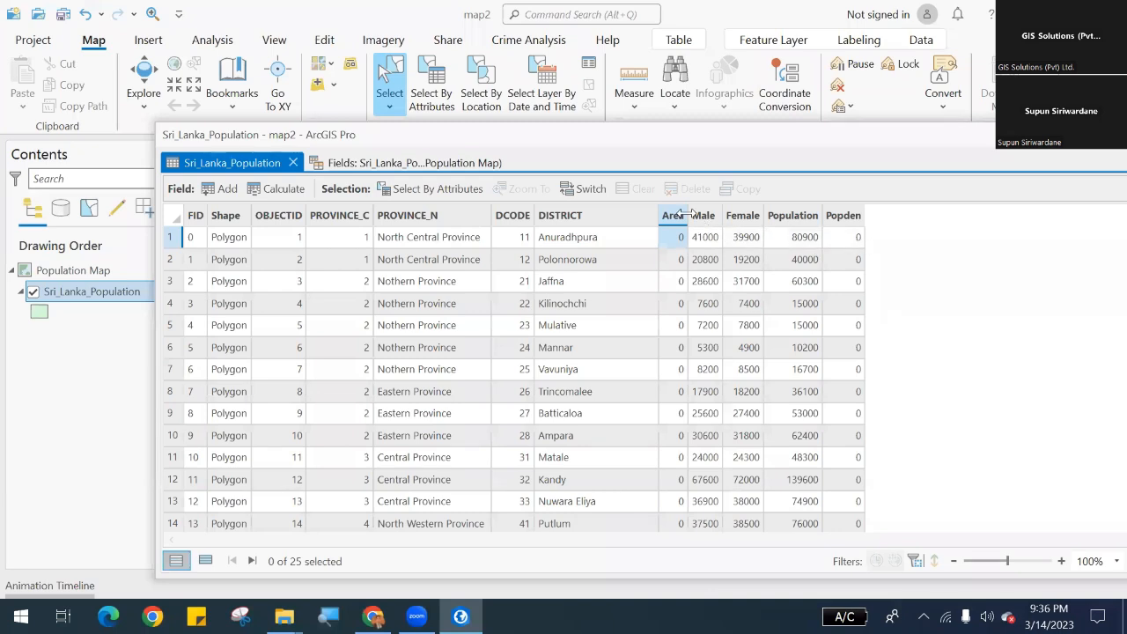
Widen the Area column in the attribute table and open Calculate Geometry for the Area field.
drag(688, 214, 750, 226)
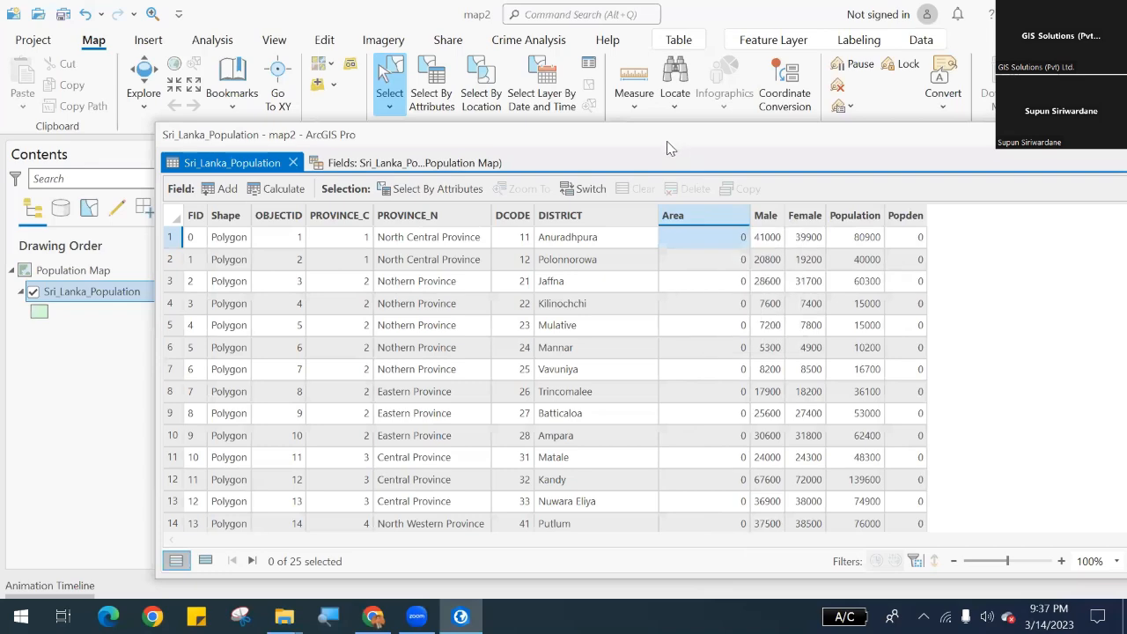
drag(666, 142, 623, 87)
right_click(658, 165)
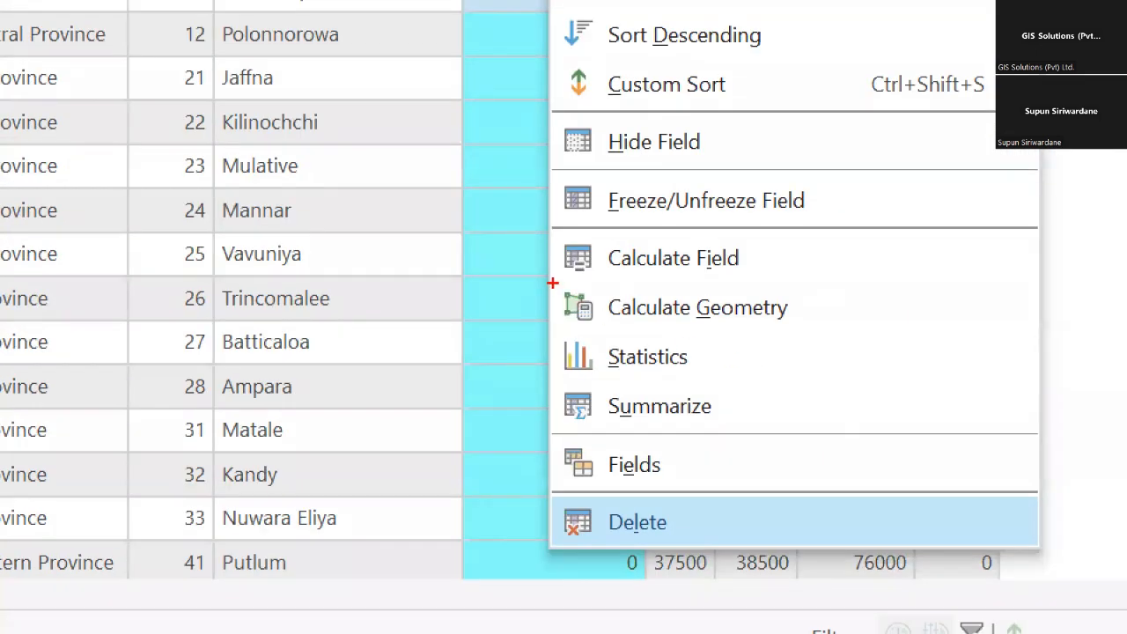
drag(552, 282, 801, 328)
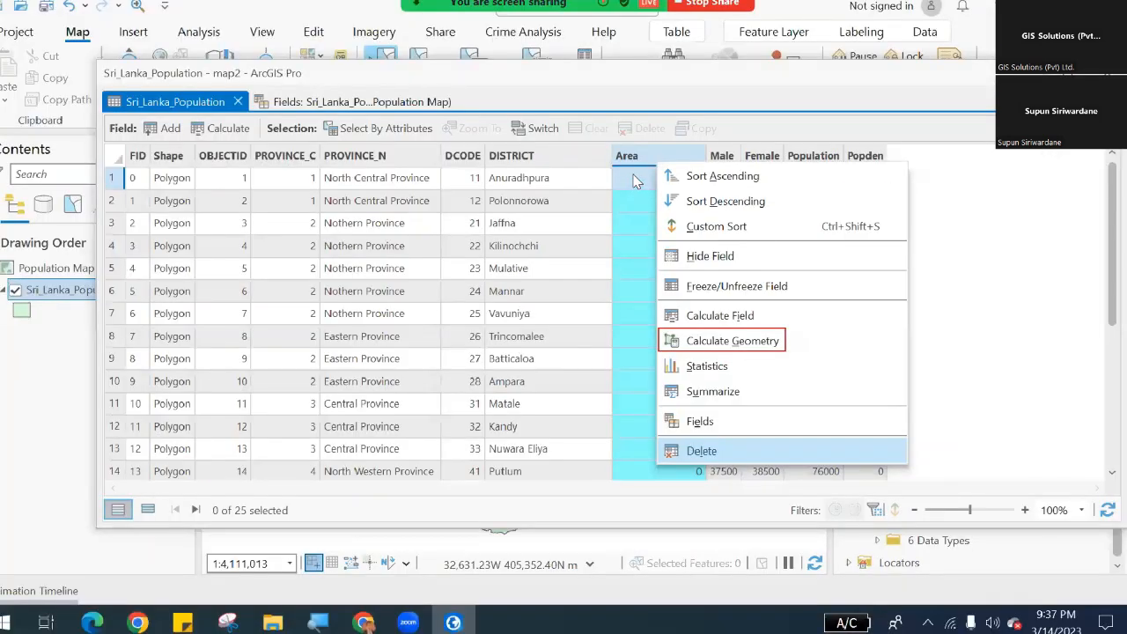
click(634, 166)
right_click(634, 165)
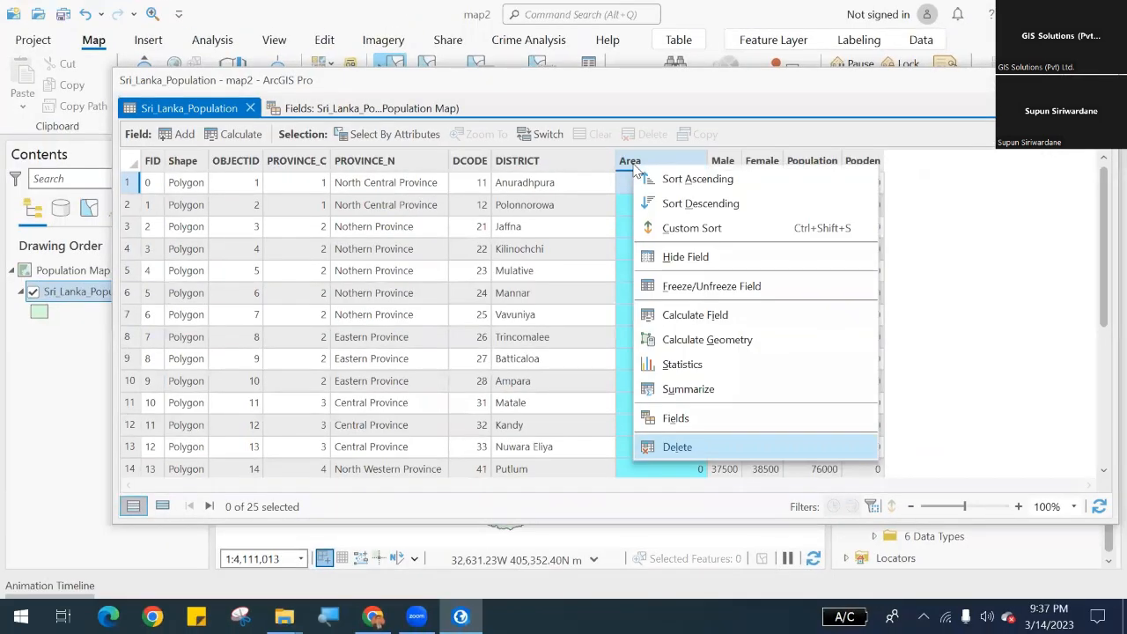
click(779, 338)
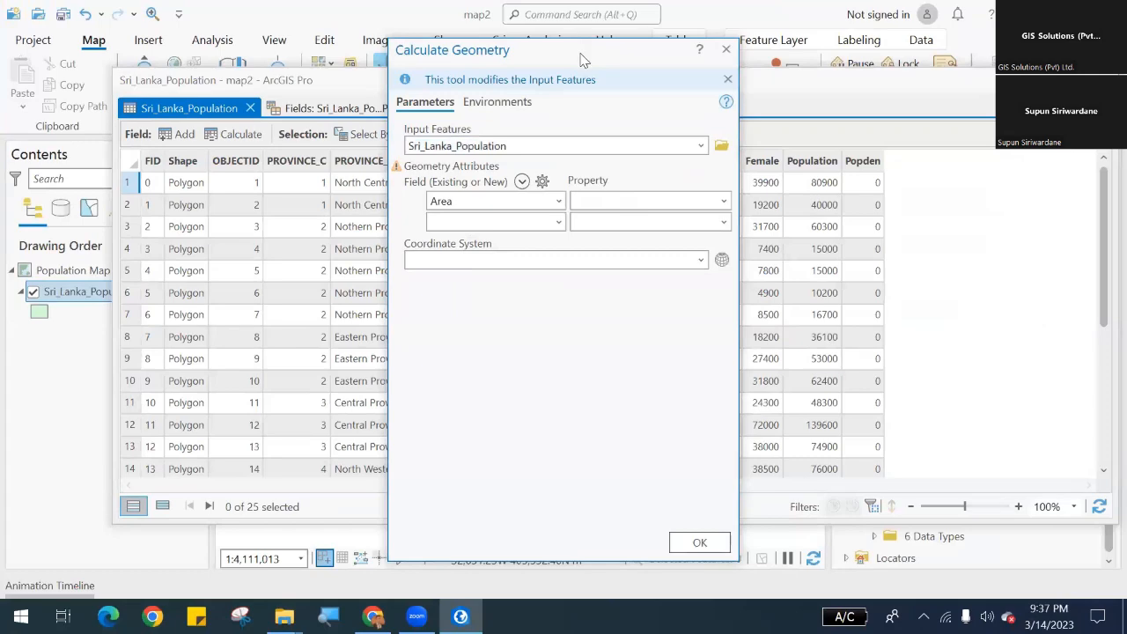
Set the geometry property of the Area field to Area and the area unit to Square Kilometers.
drag(569, 58, 454, 69)
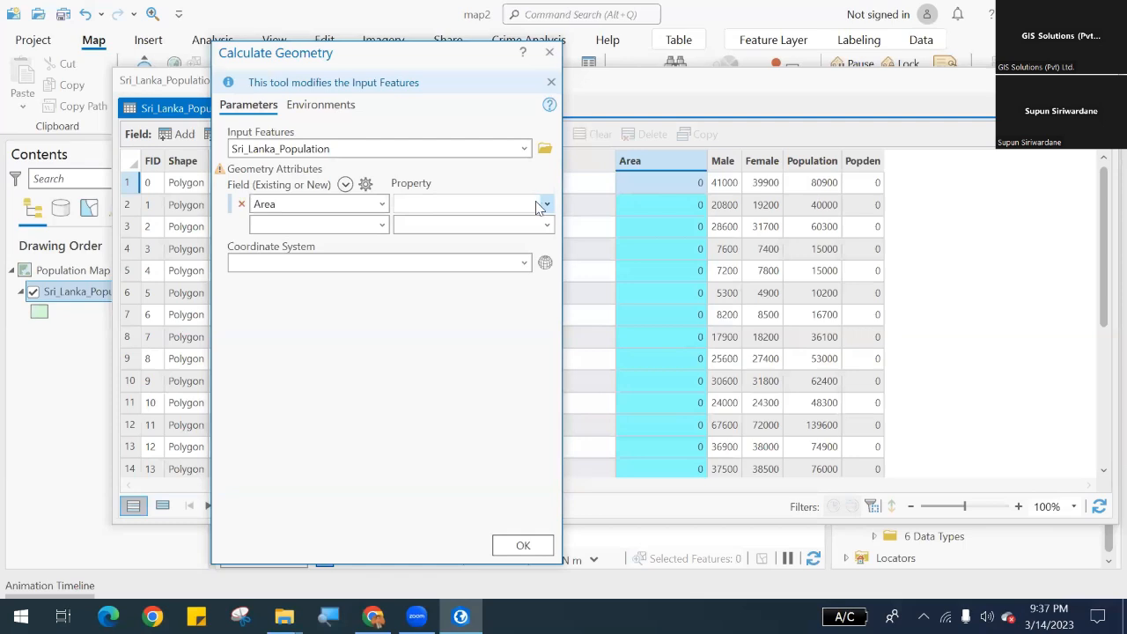
click(546, 205)
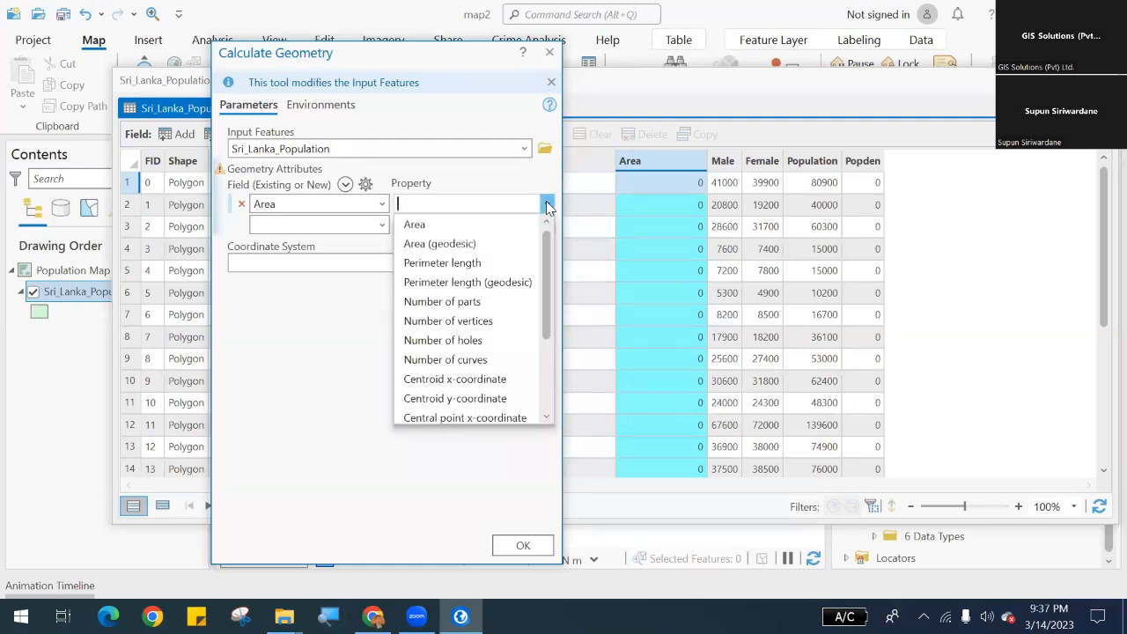
click(421, 226)
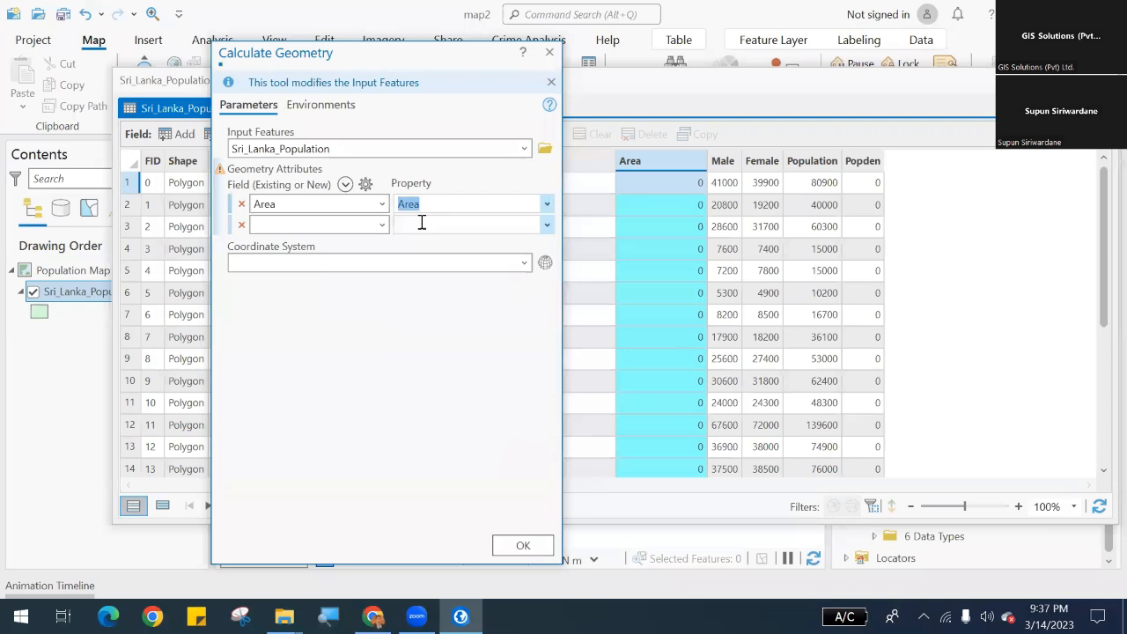
click(297, 203)
click(483, 203)
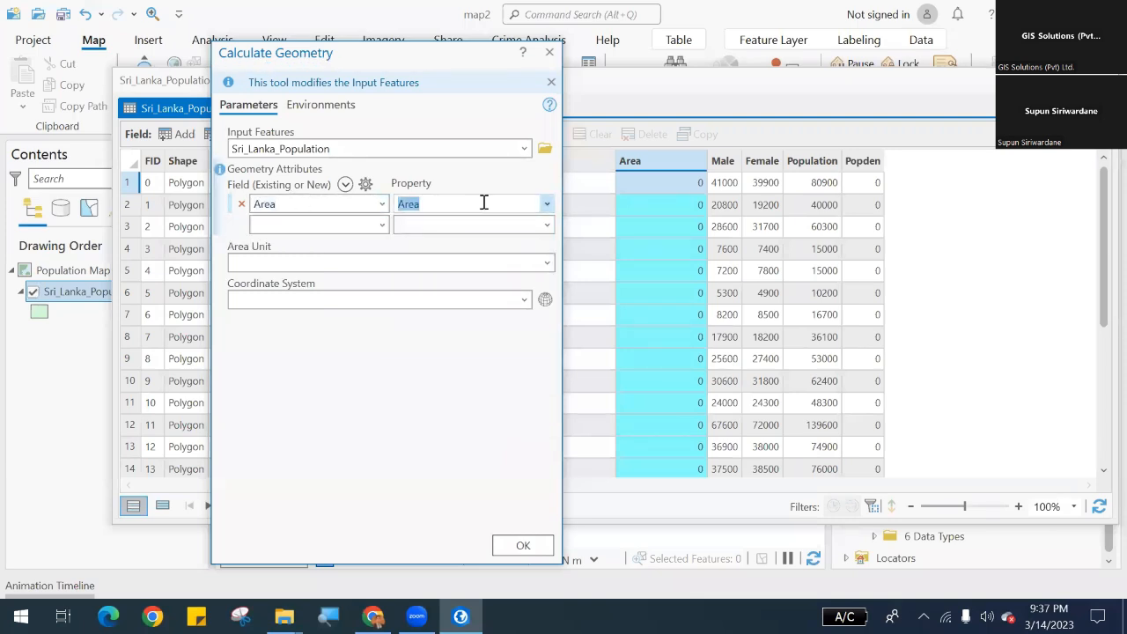
click(311, 206)
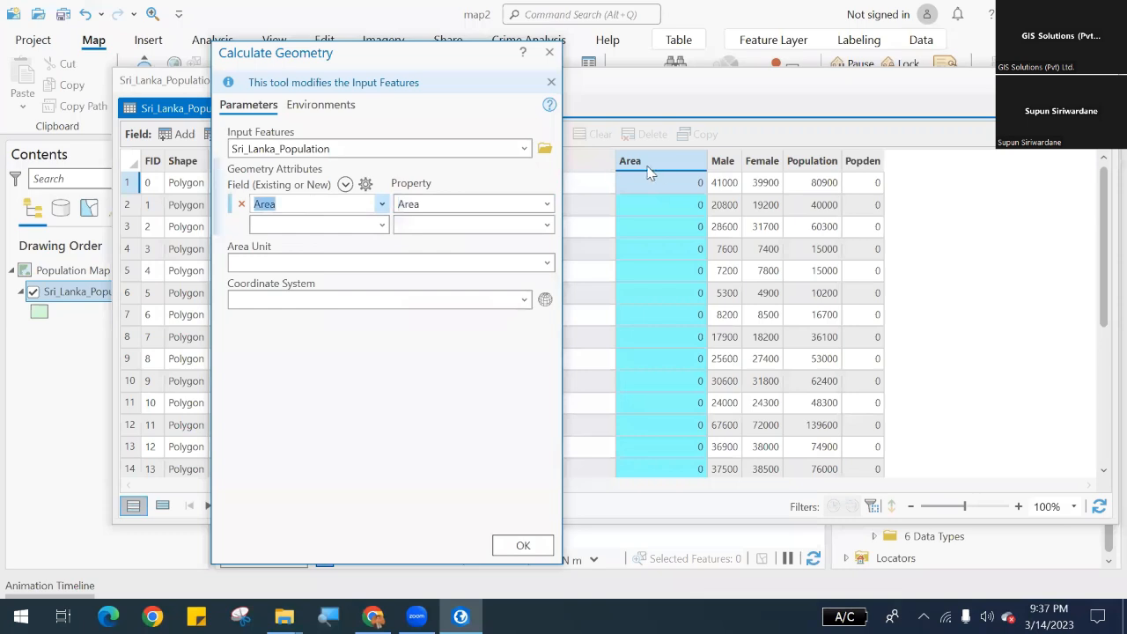
click(504, 206)
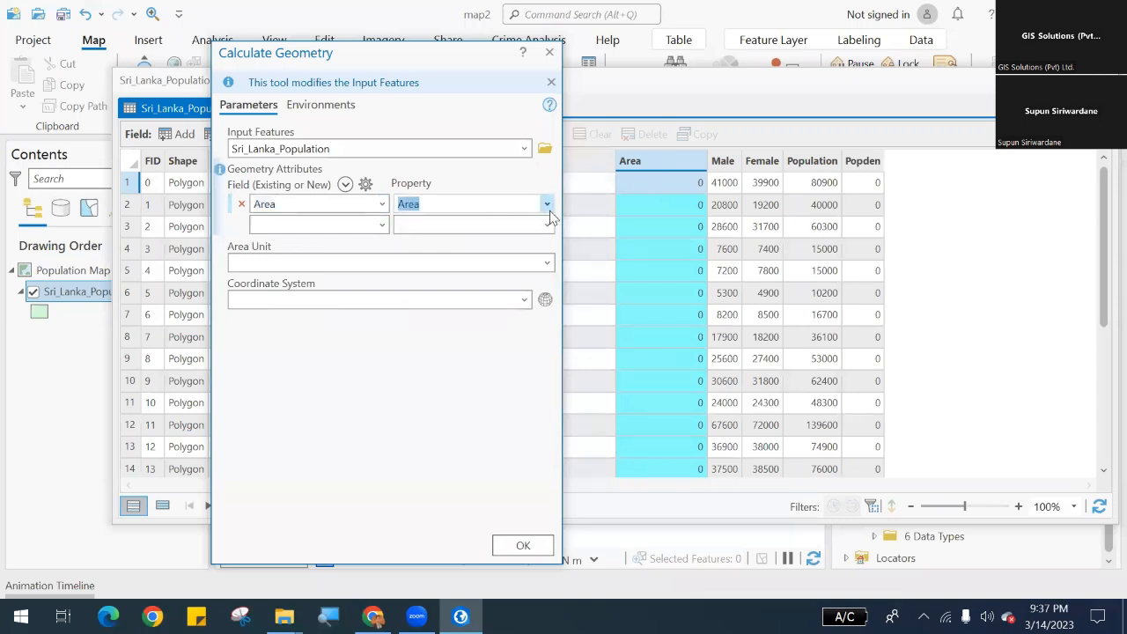
click(548, 264)
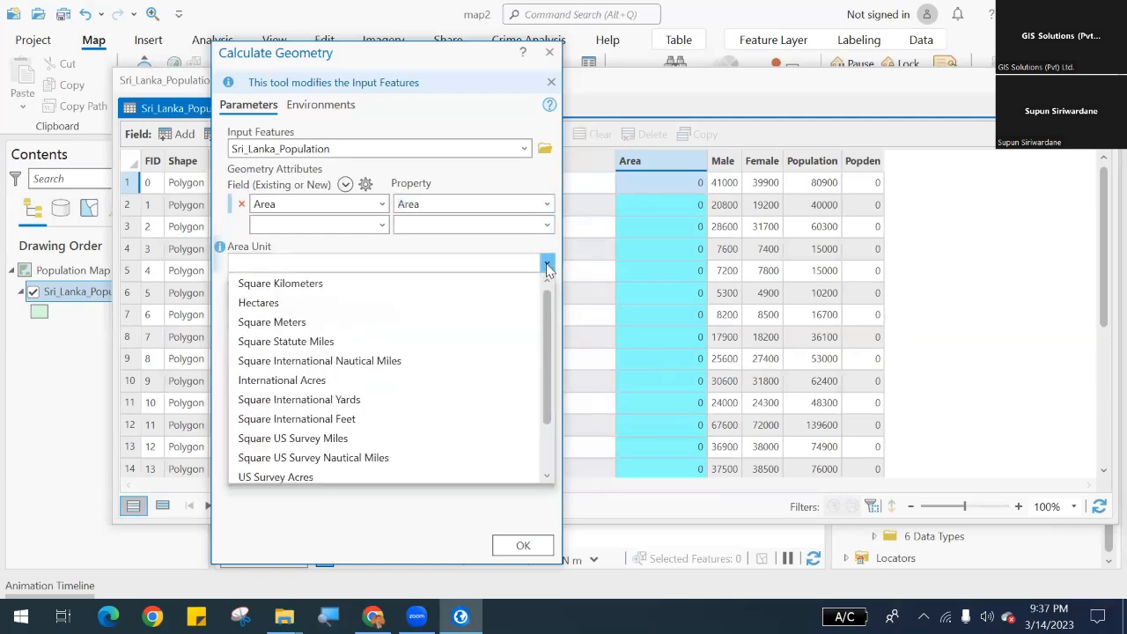
click(395, 283)
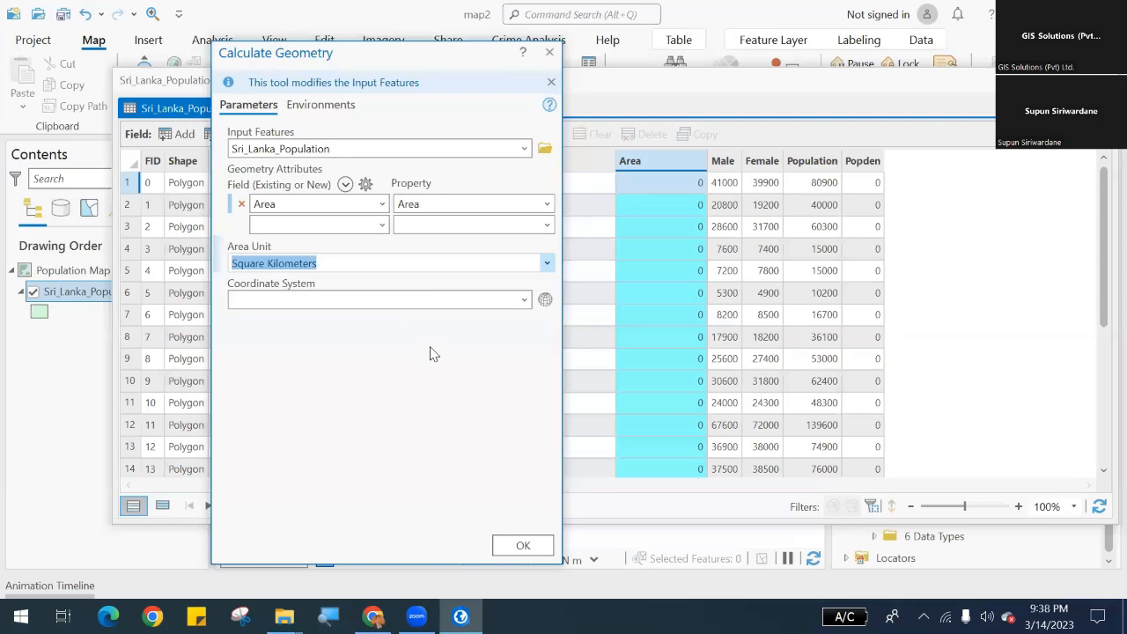
Add a new geometry field Perm with the property Perimeter length and the length unit Kilometers.
click(355, 226)
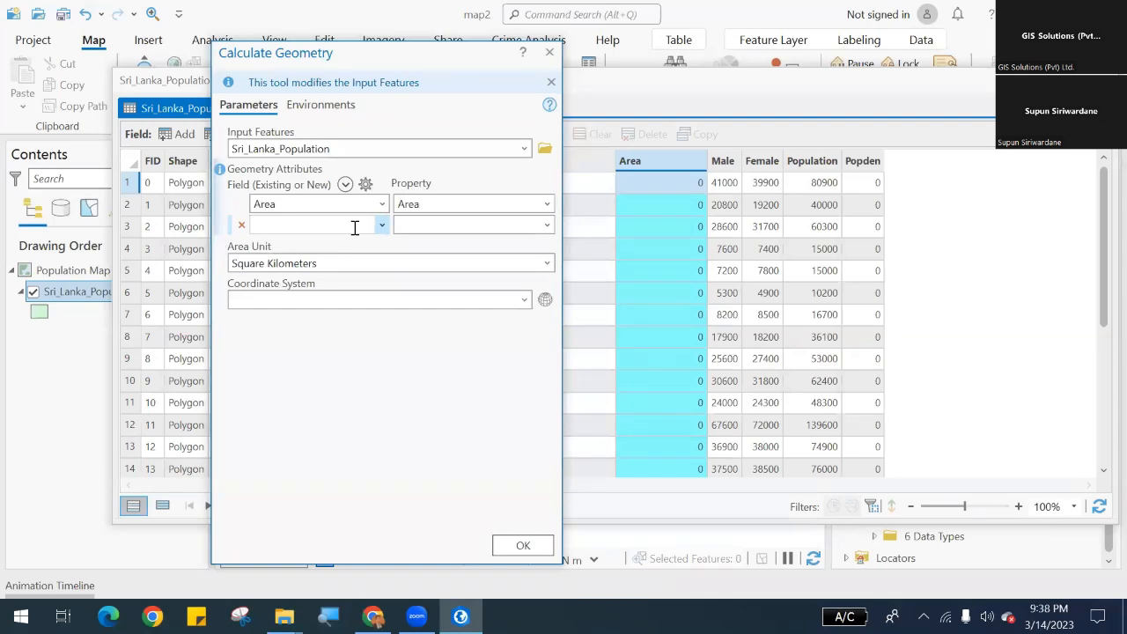
text(Perm)
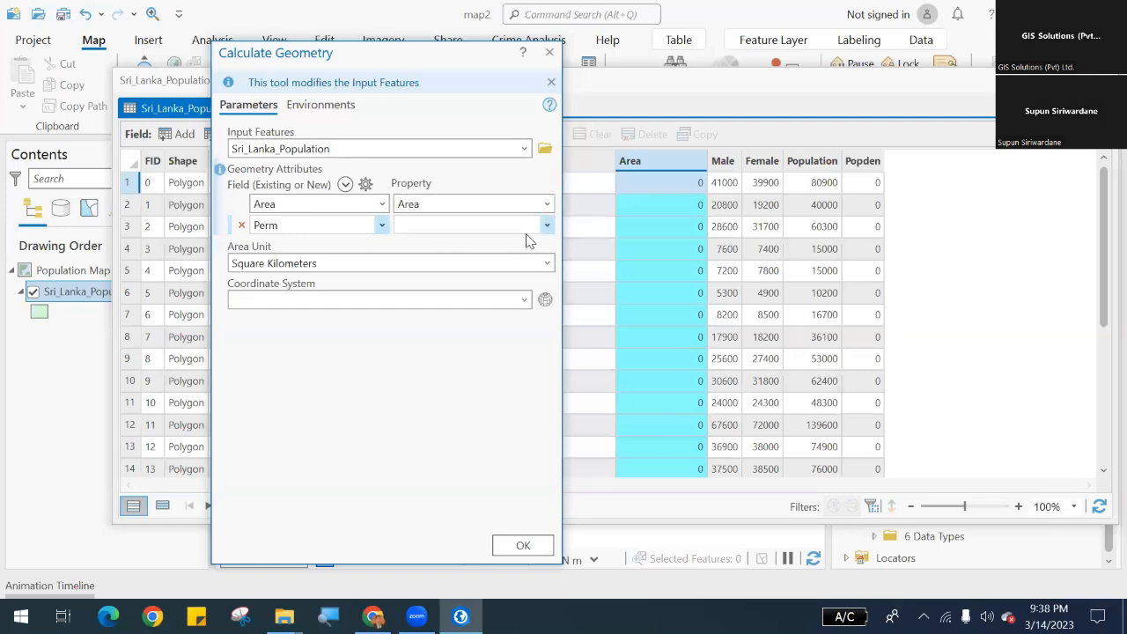
click(545, 226)
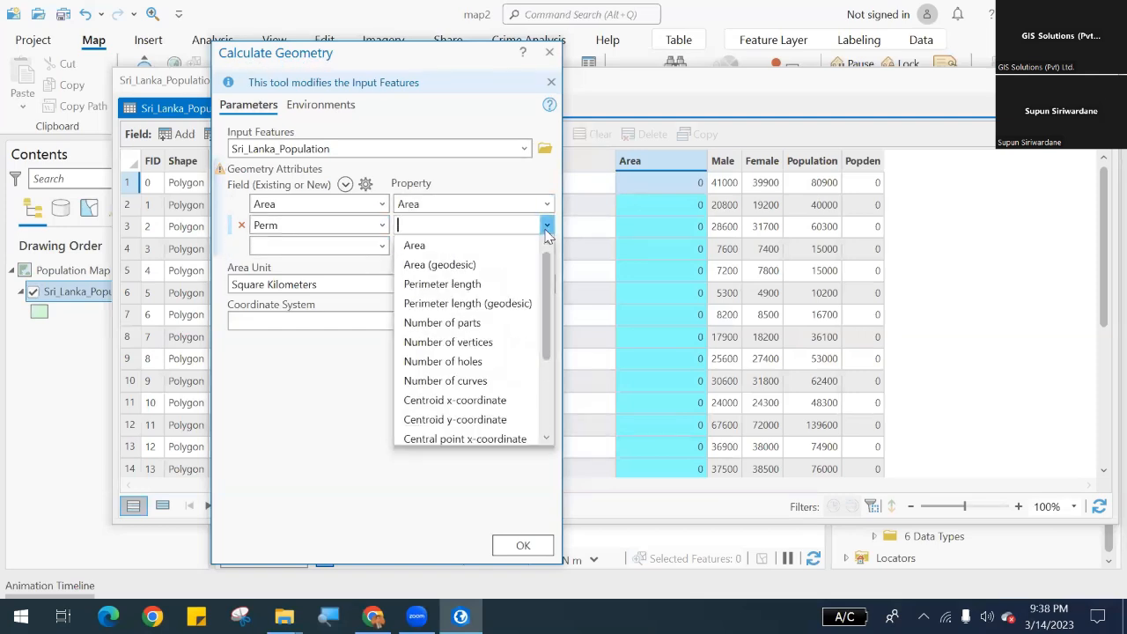
click(495, 284)
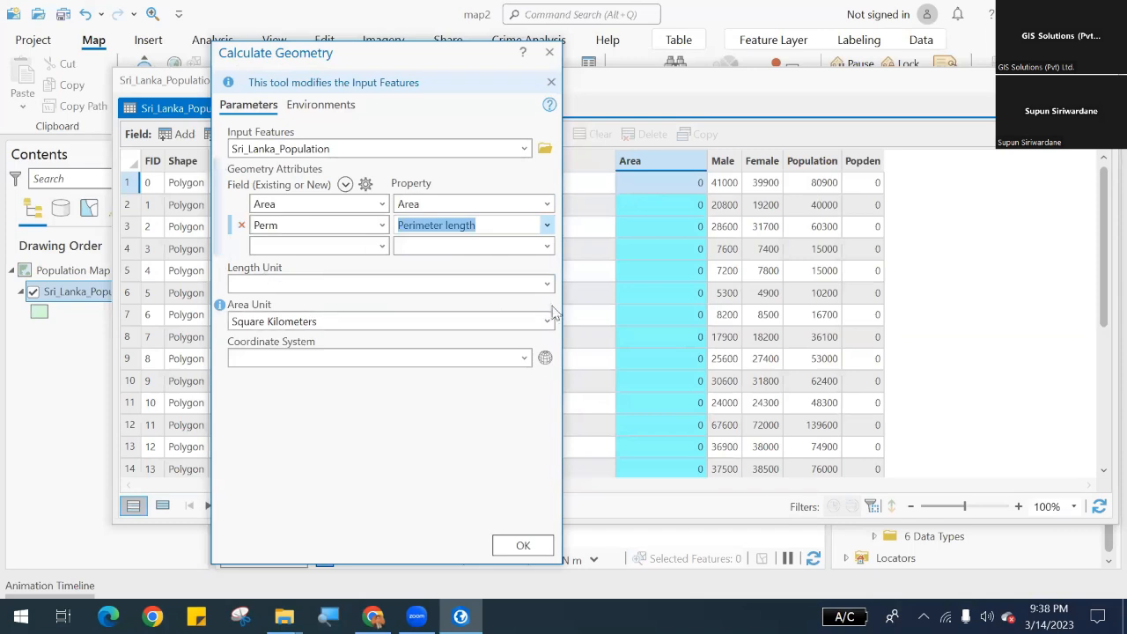
click(546, 284)
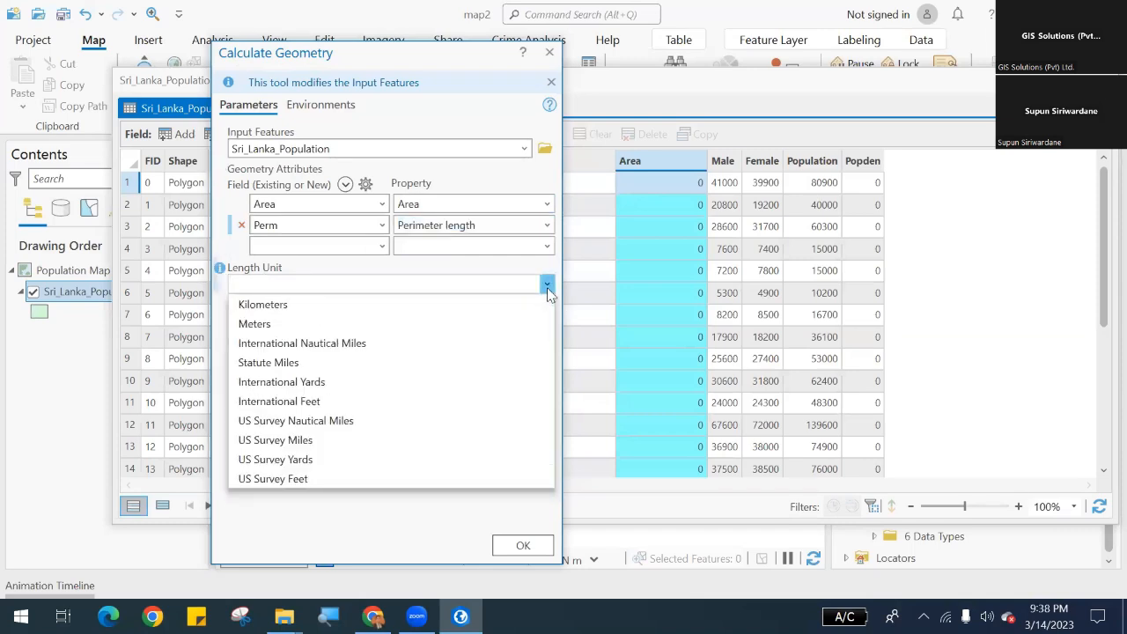
click(429, 308)
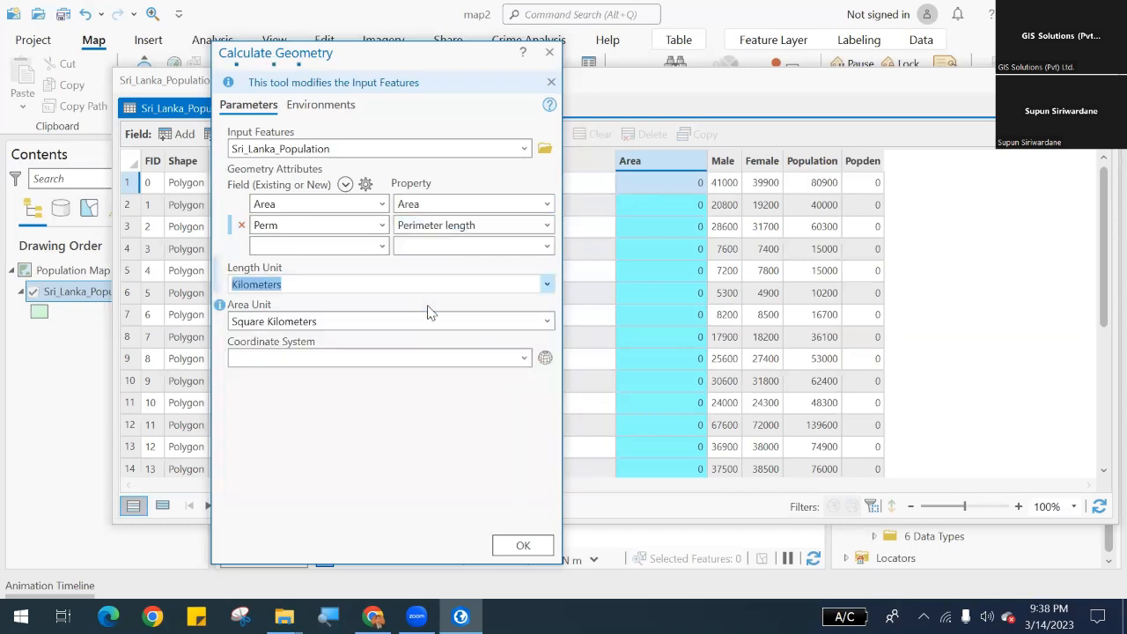
click(394, 289)
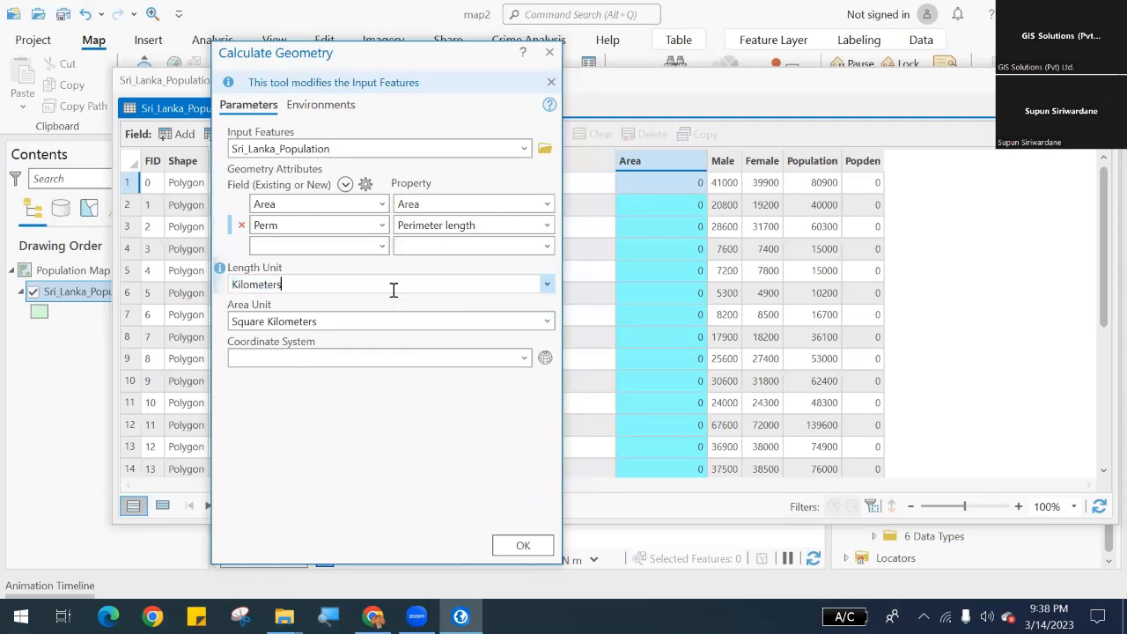
Add another new geometry field Are_H with the property Area.
click(341, 248)
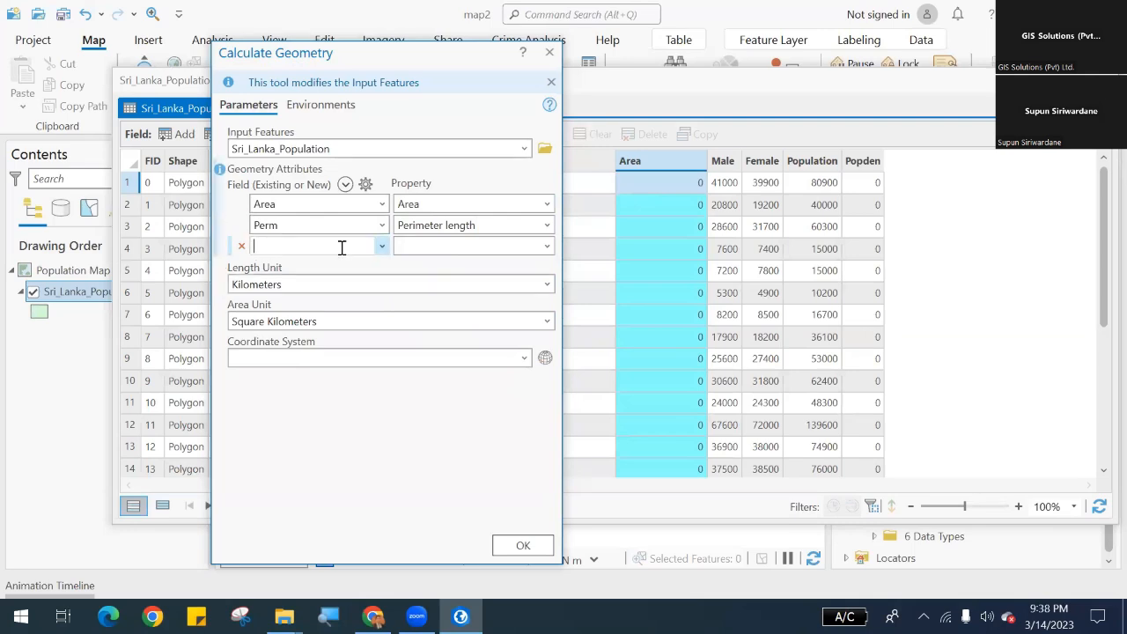
text(Are_H)
click(547, 249)
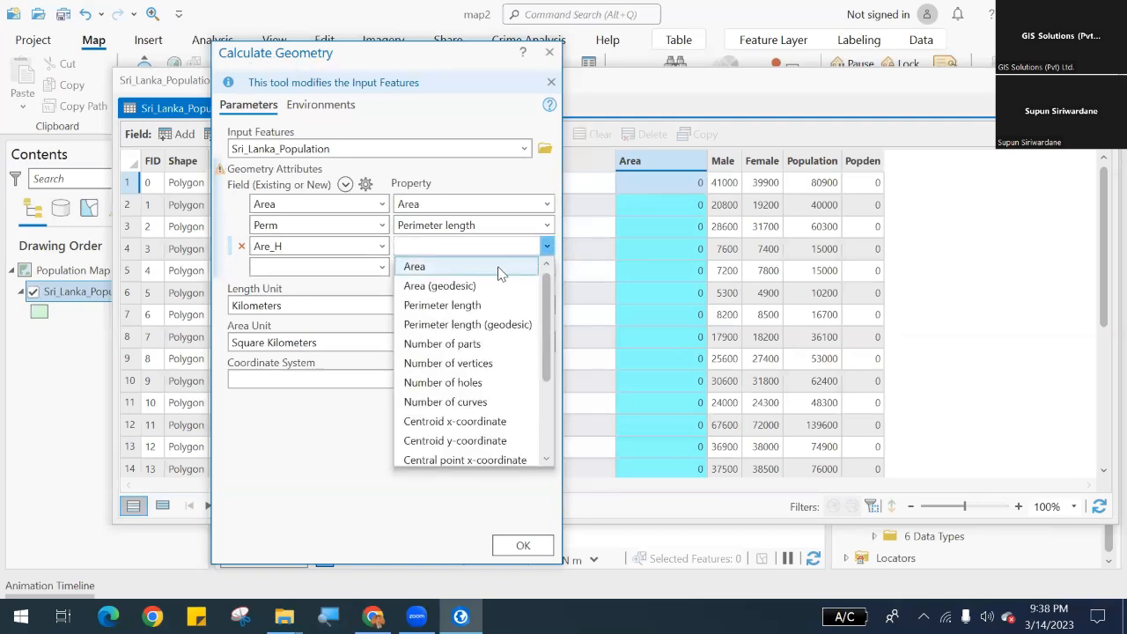
click(499, 268)
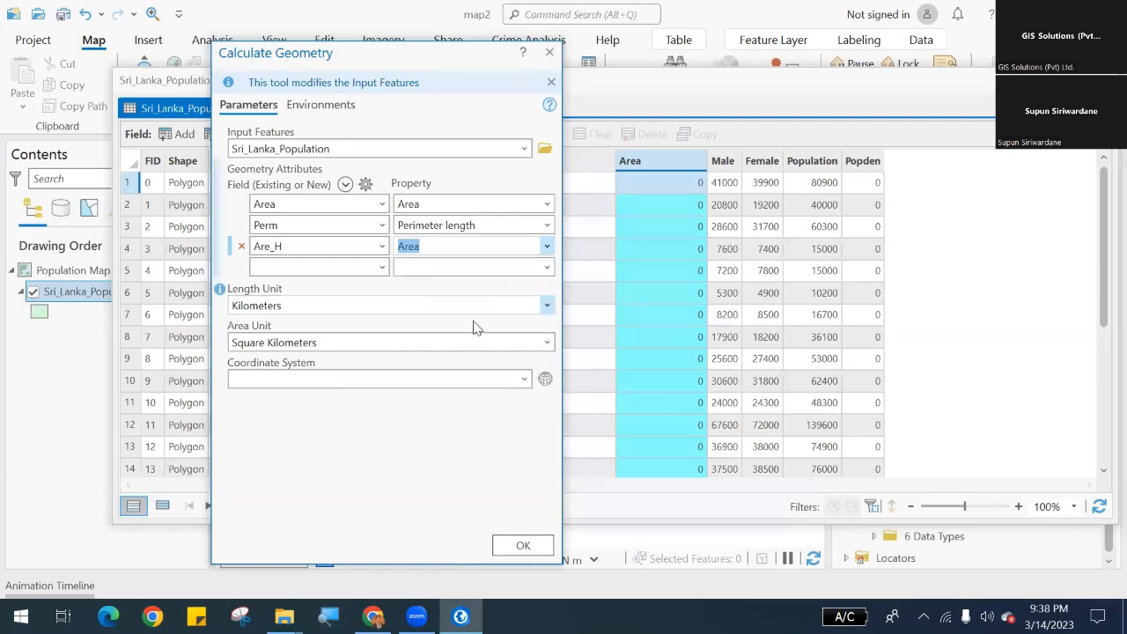
click(446, 247)
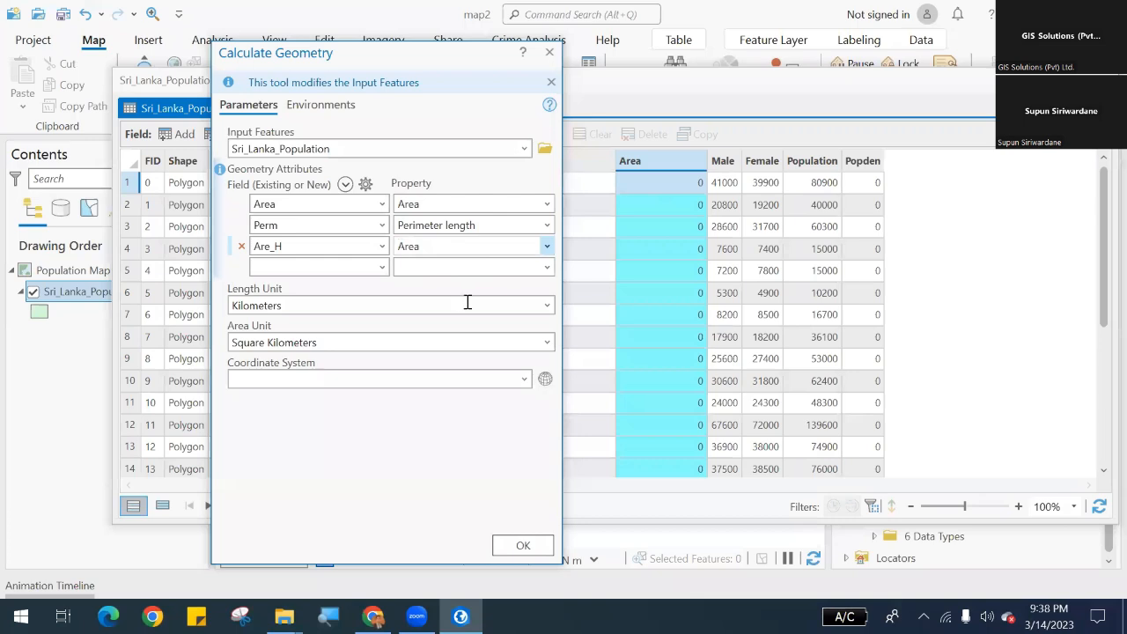
click(339, 225)
click(335, 241)
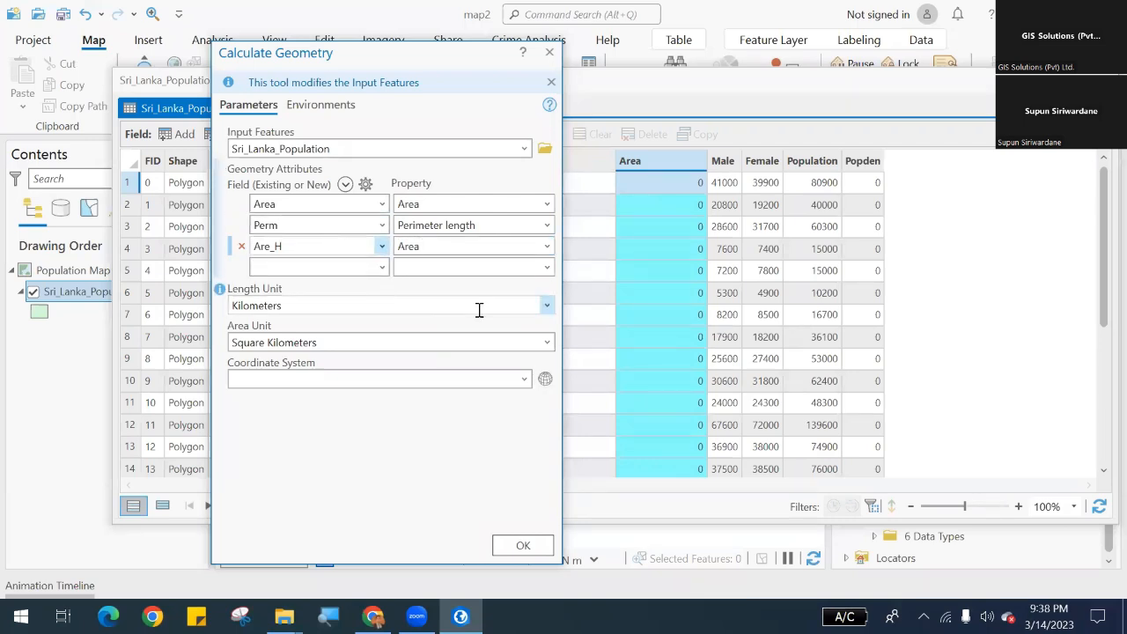
Set the area unit to Hectares and run the geometry calculation for the Area, Perm and Are_H fields.
click(546, 306)
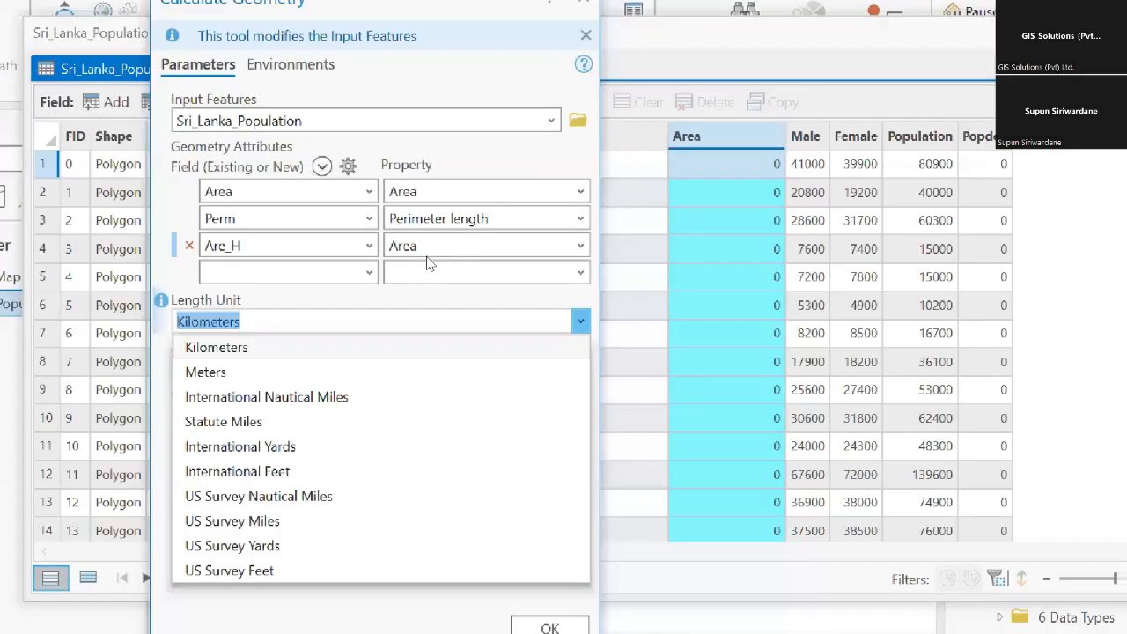
click(443, 306)
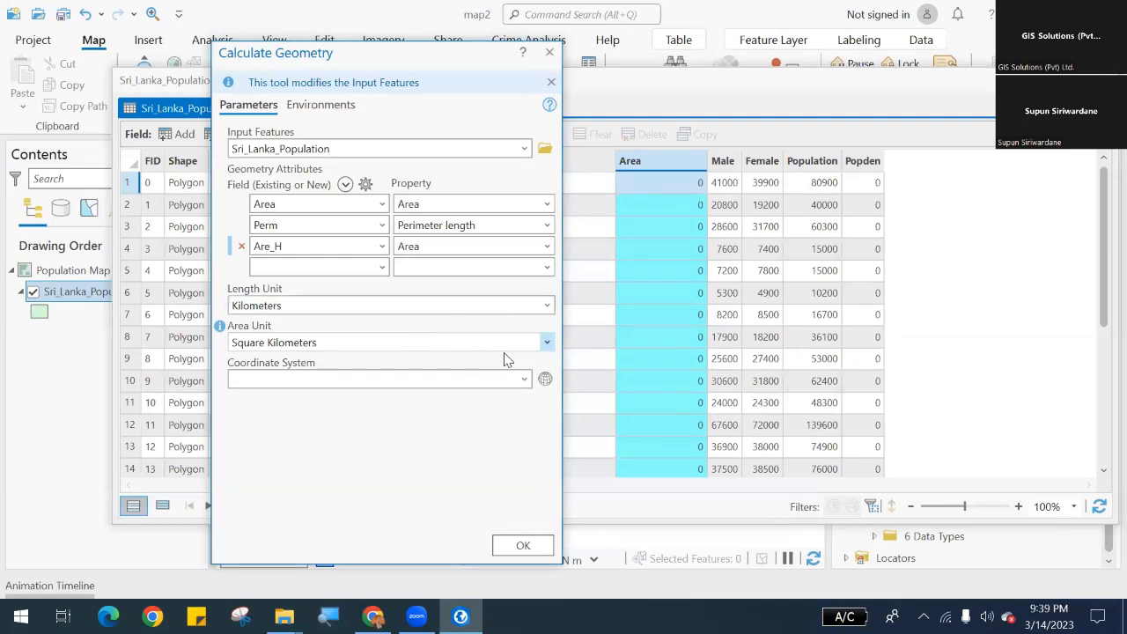
click(546, 343)
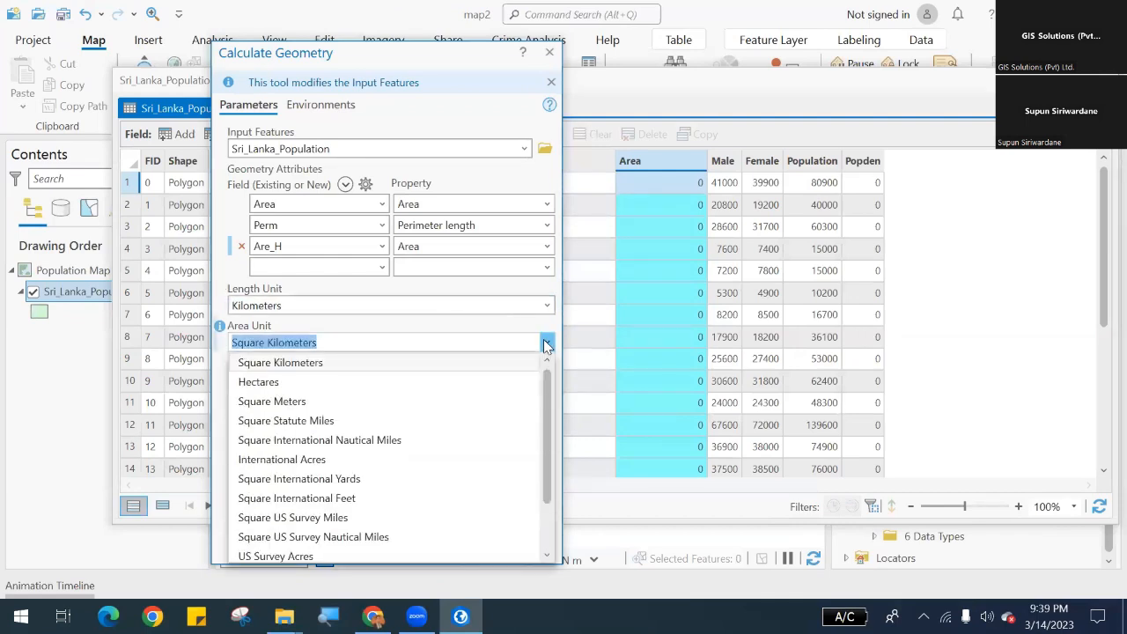
click(318, 382)
click(310, 341)
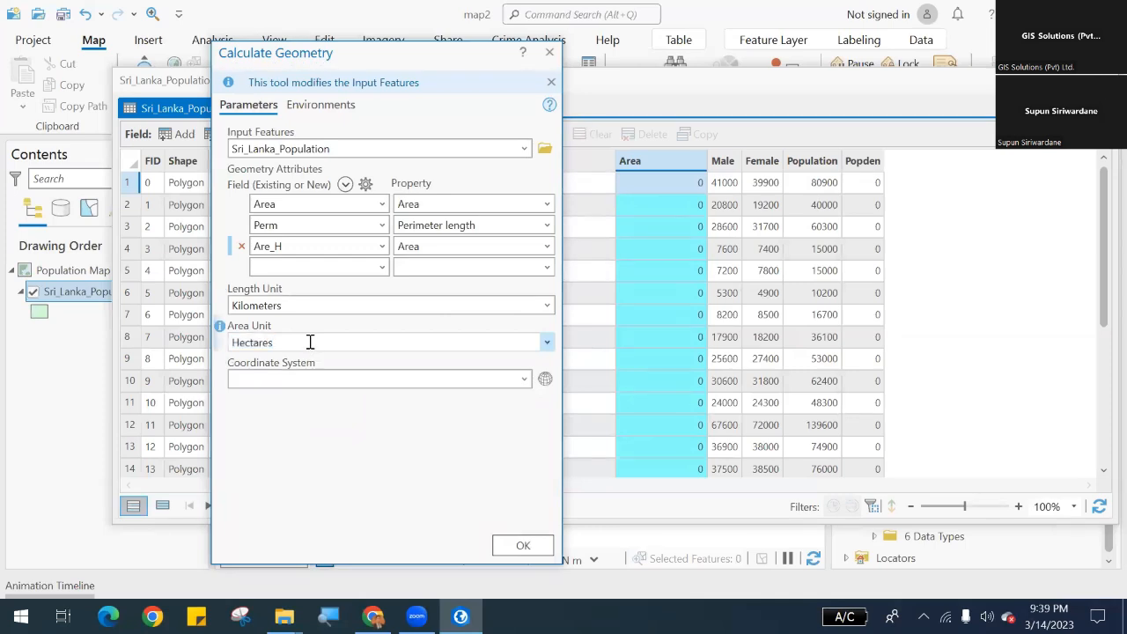
key(ctrl+1)
click(292, 243)
mouse_move(132, 187)
mouse_down()
mouse_move(366, 275)
mouse_move(476, 277)
mouse_up()
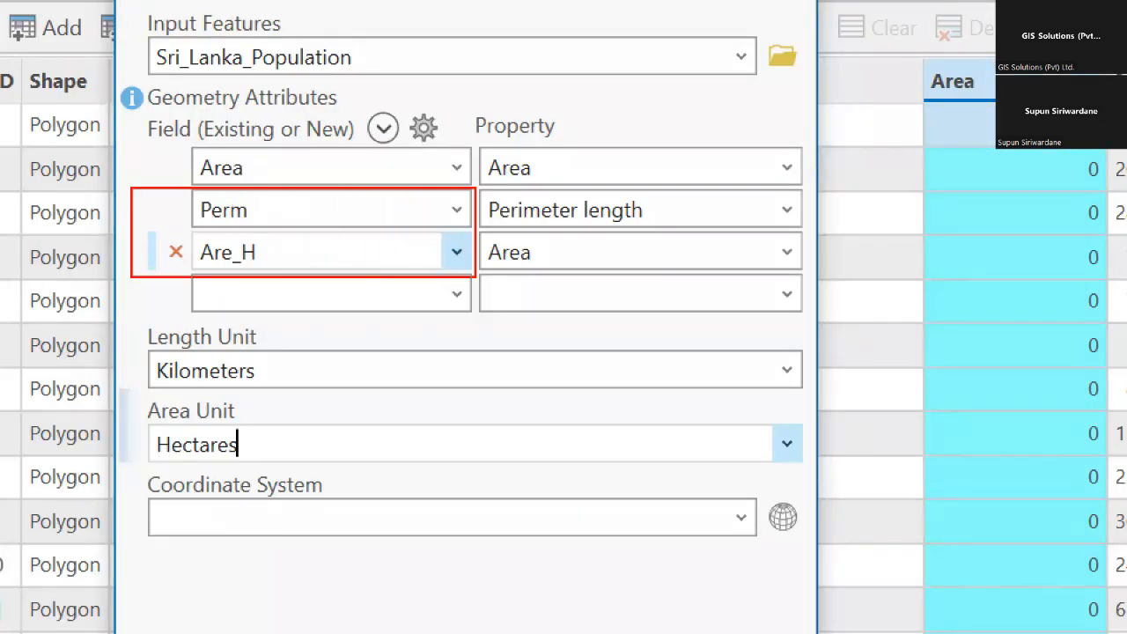
key(Escape)
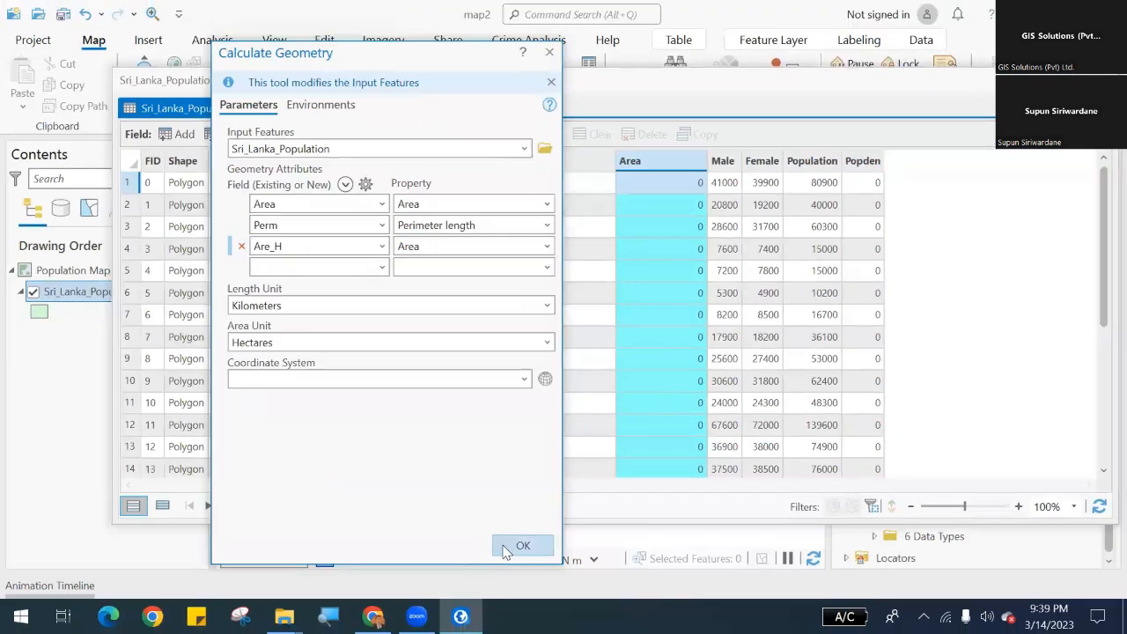
click(505, 549)
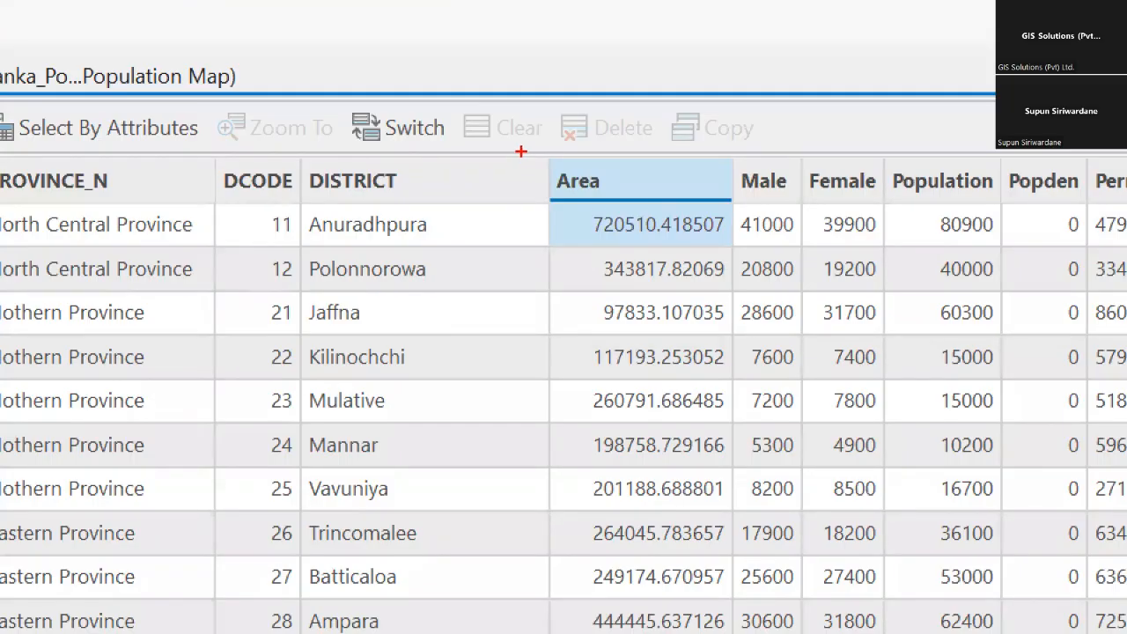
Examine the calculated values in the Area, Perm and Are_H columns of the attribute table.
mouse_move(525, 149)
mouse_down()
mouse_move(713, 452)
mouse_move(738, 533)
mouse_up()
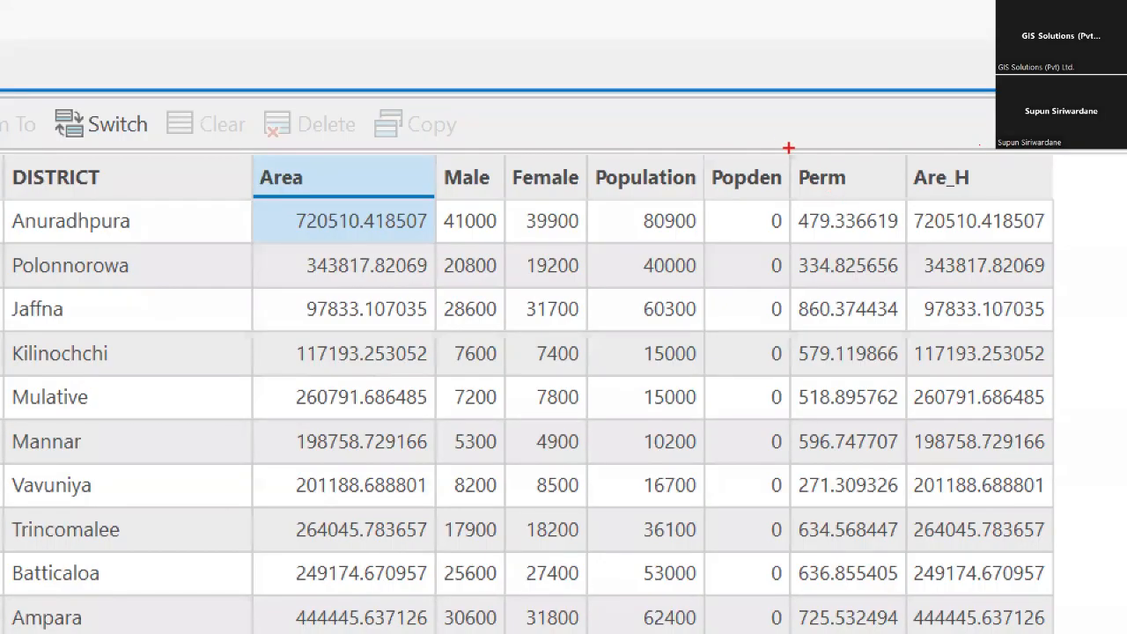
mouse_move(877, 141)
mouse_down()
mouse_move(900, 177)
mouse_move(935, 330)
mouse_up()
drag(897, 516, 905, 537)
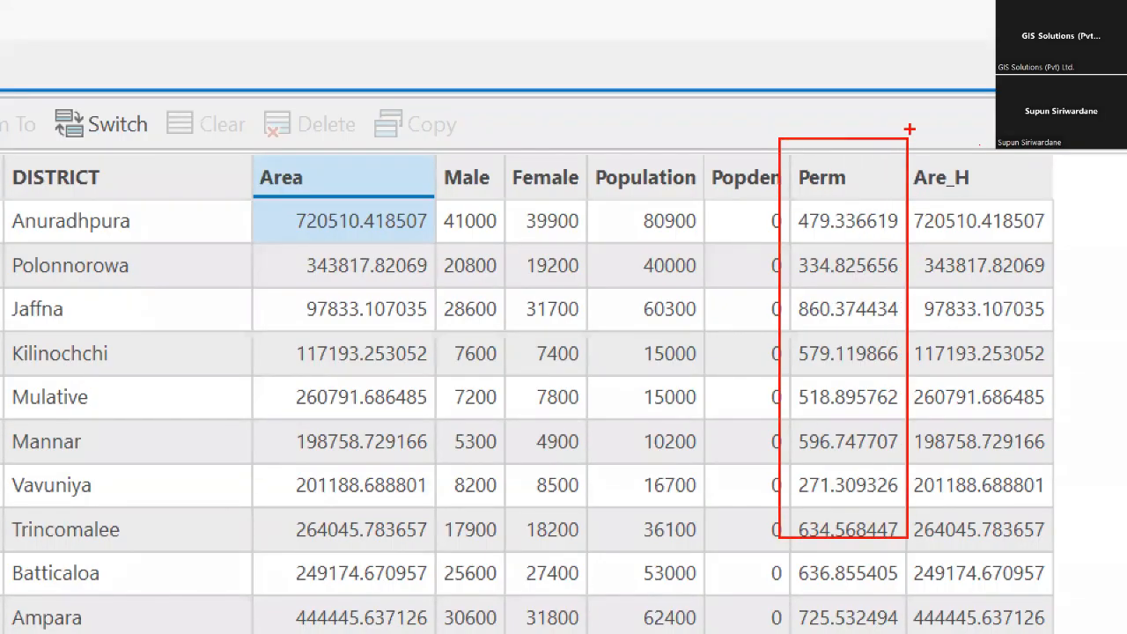
drag(903, 131, 1059, 549)
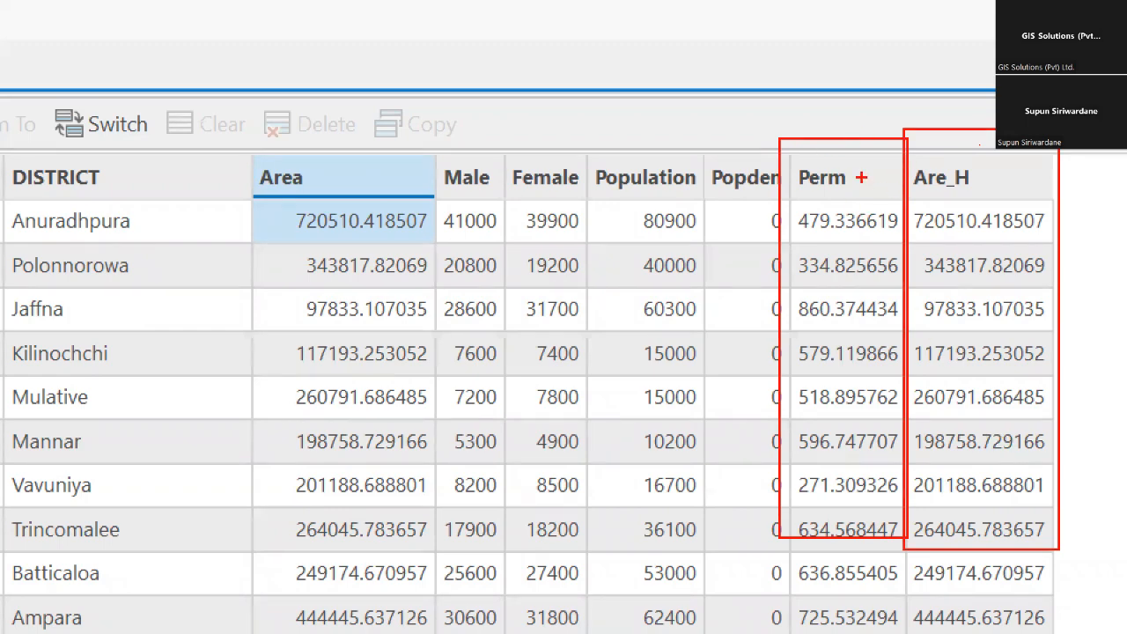
Close the Fields view and the attribute table of the Sri_Lanka_Population layer.
key(Escape)
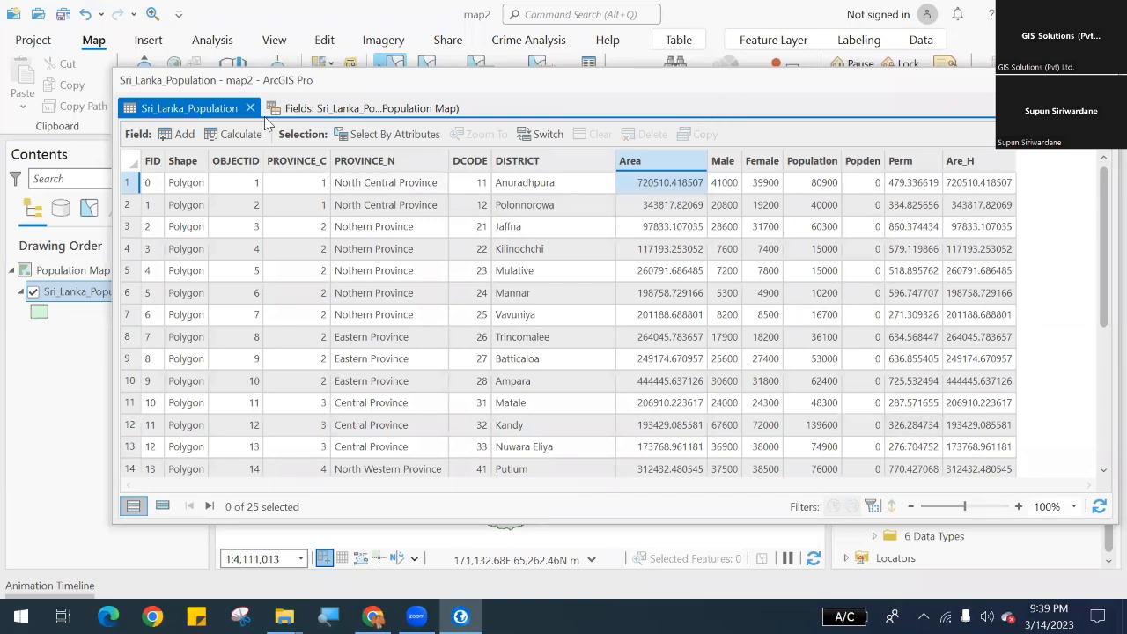
click(366, 108)
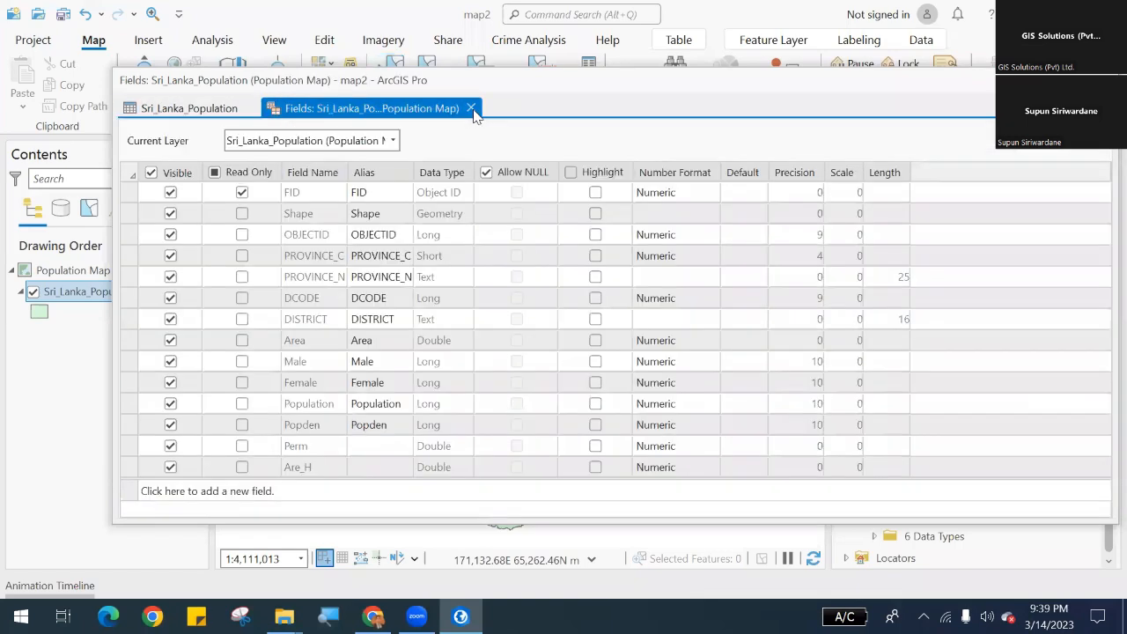
click(472, 108)
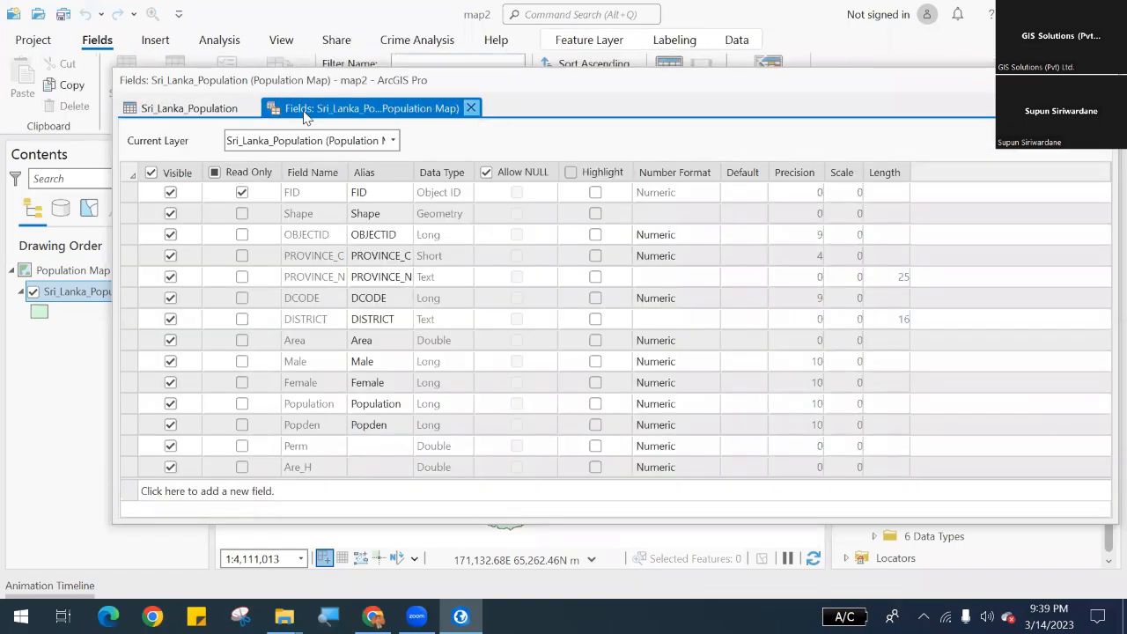
click(250, 108)
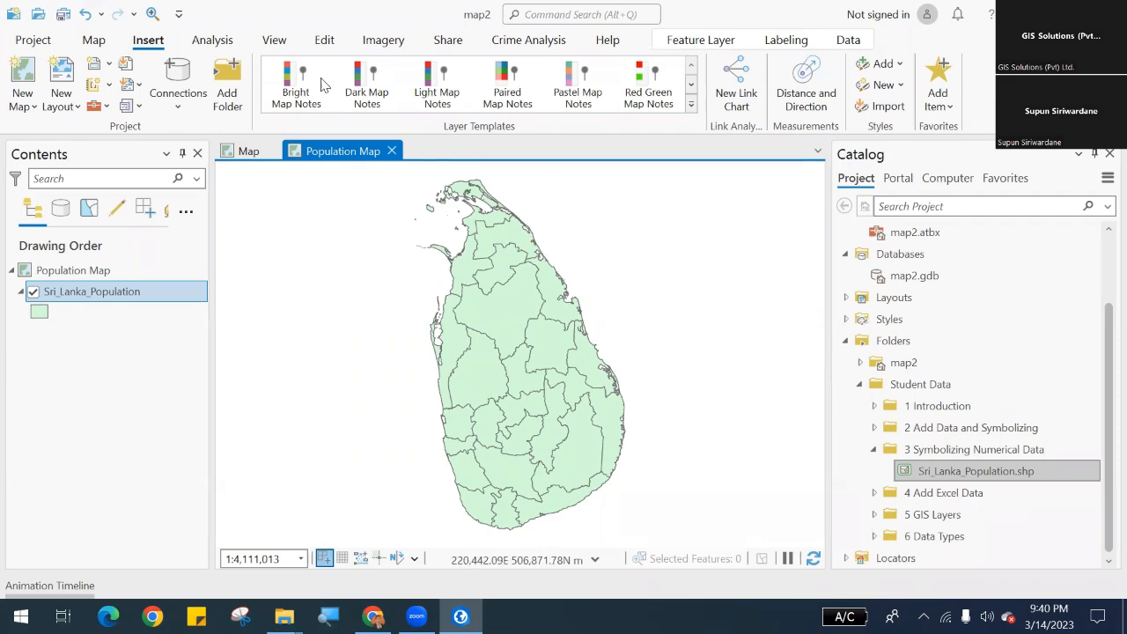
Open the GIS Layers map document from the desktop folder Student Data\5 GIS Layers in ArcMap.
double_click(304, 25)
double_click(101, 137)
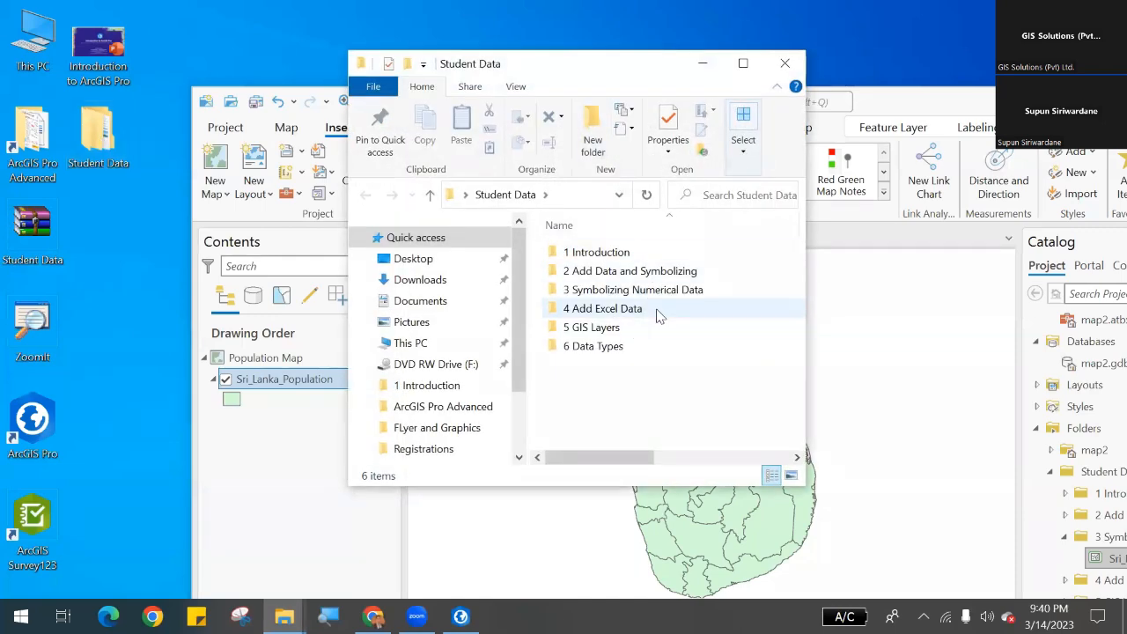
double_click(639, 333)
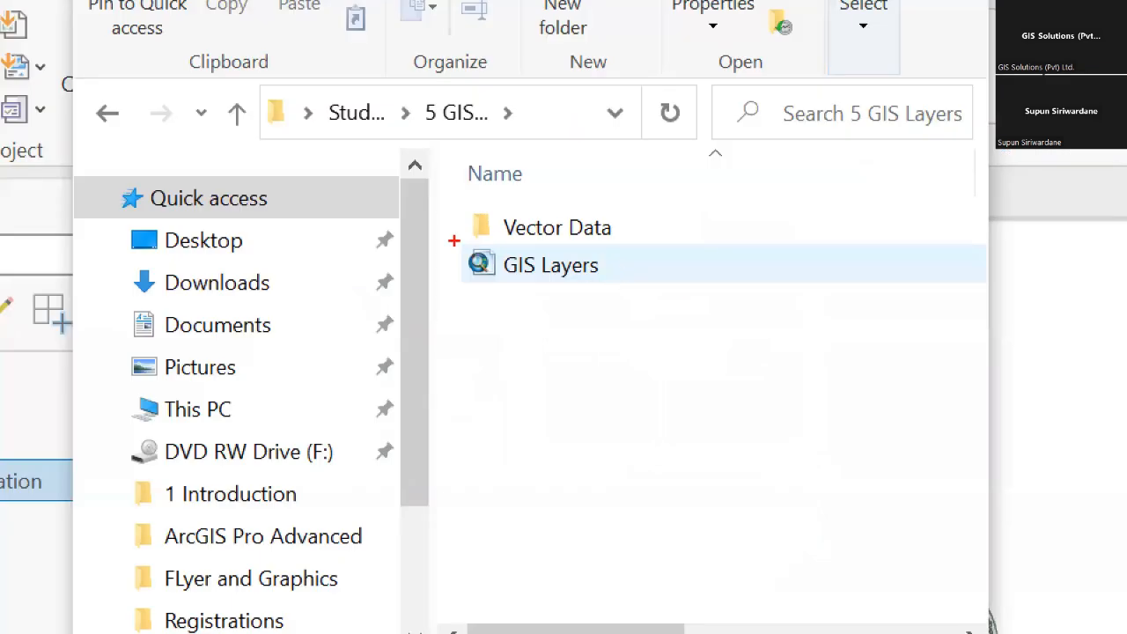
drag(537, 257, 630, 281)
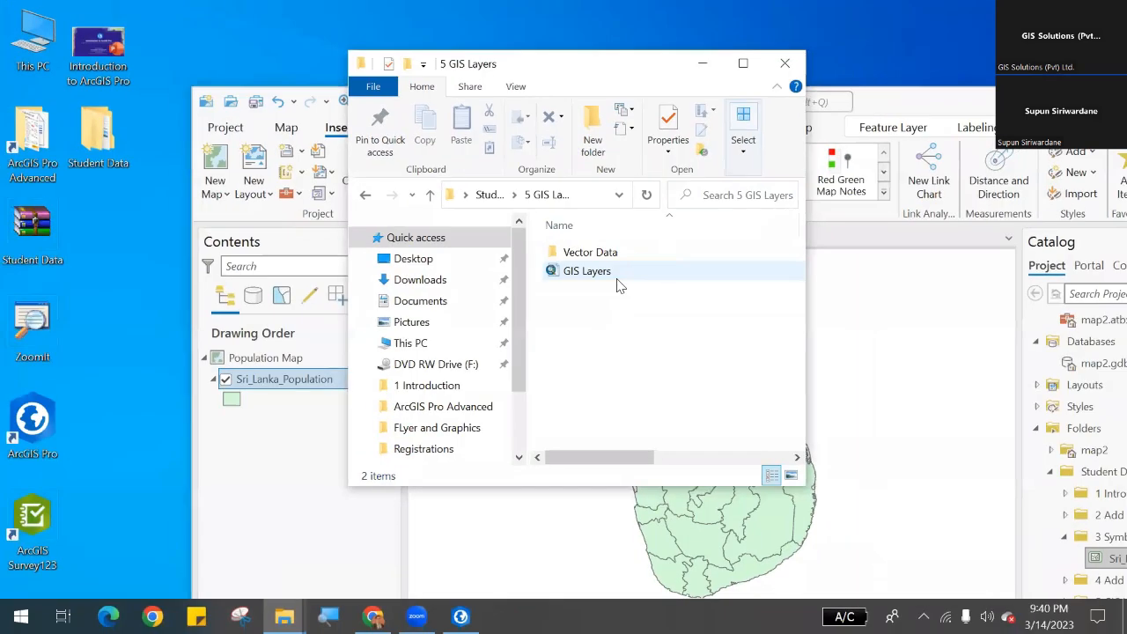
double_click(615, 280)
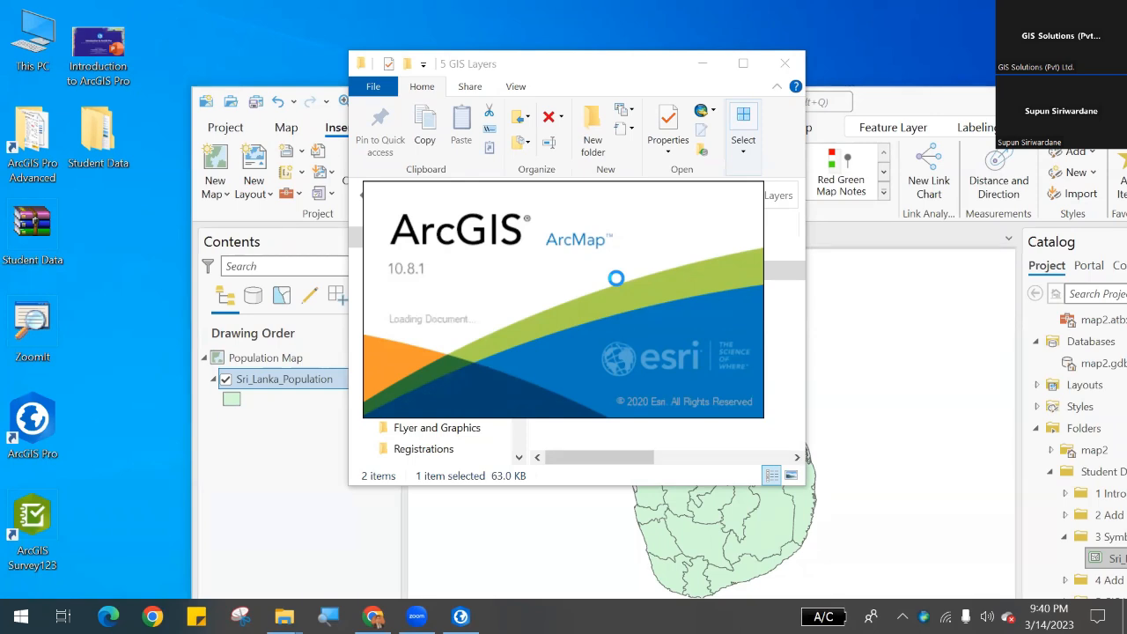
Bring the map2 project in ArcGIS Pro back to the foreground and maximize its window.
click(930, 104)
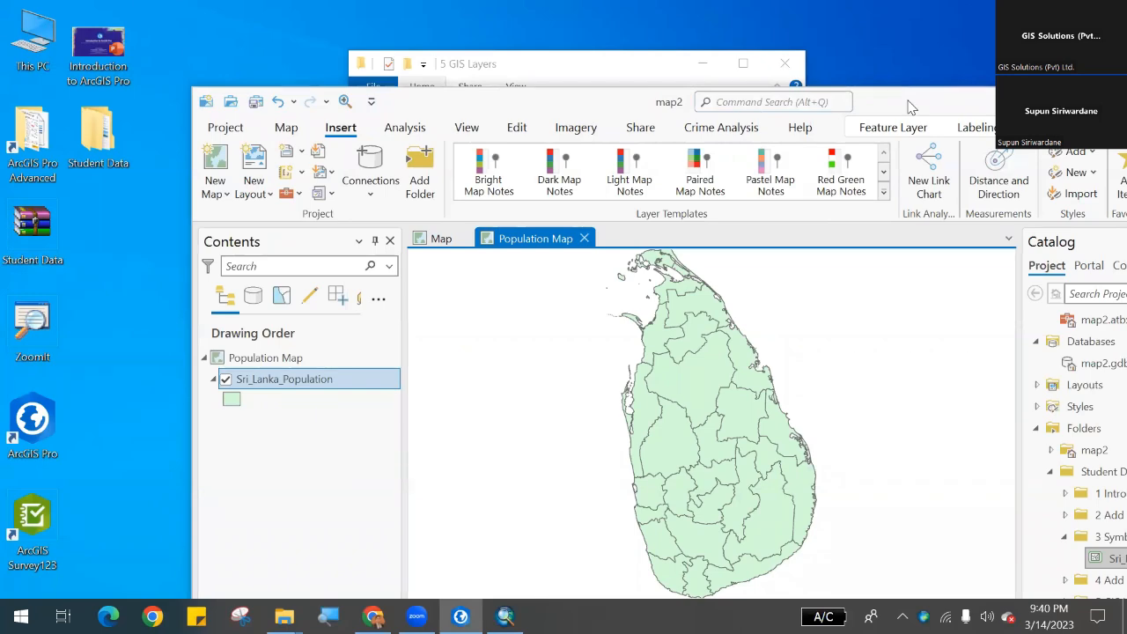
drag(911, 107, 796, 102)
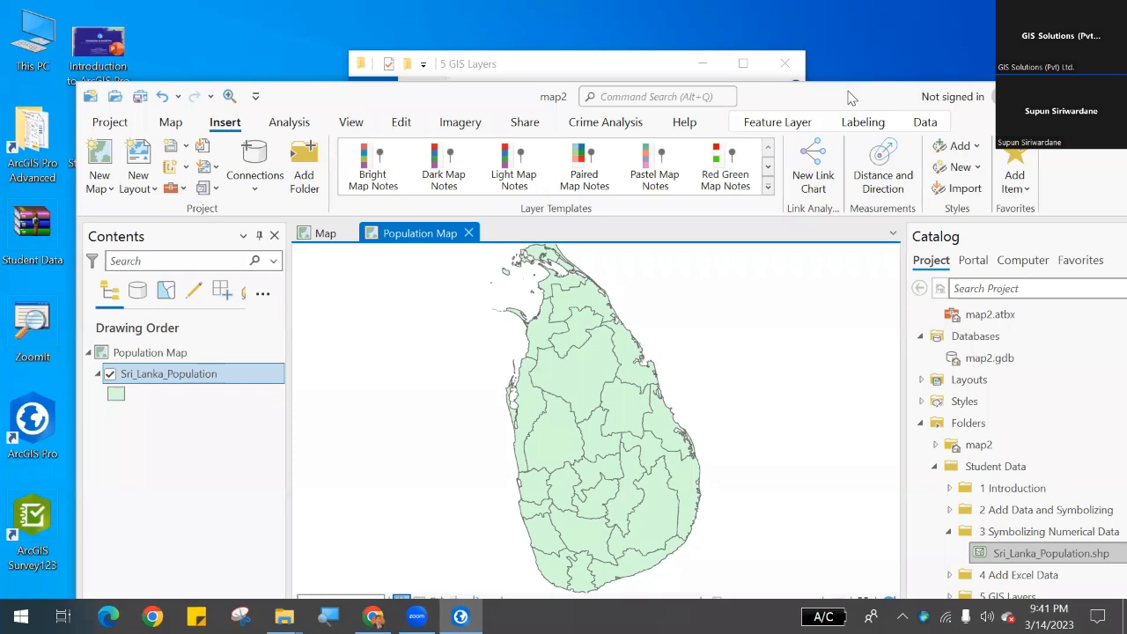
drag(982, 60, 944, 13)
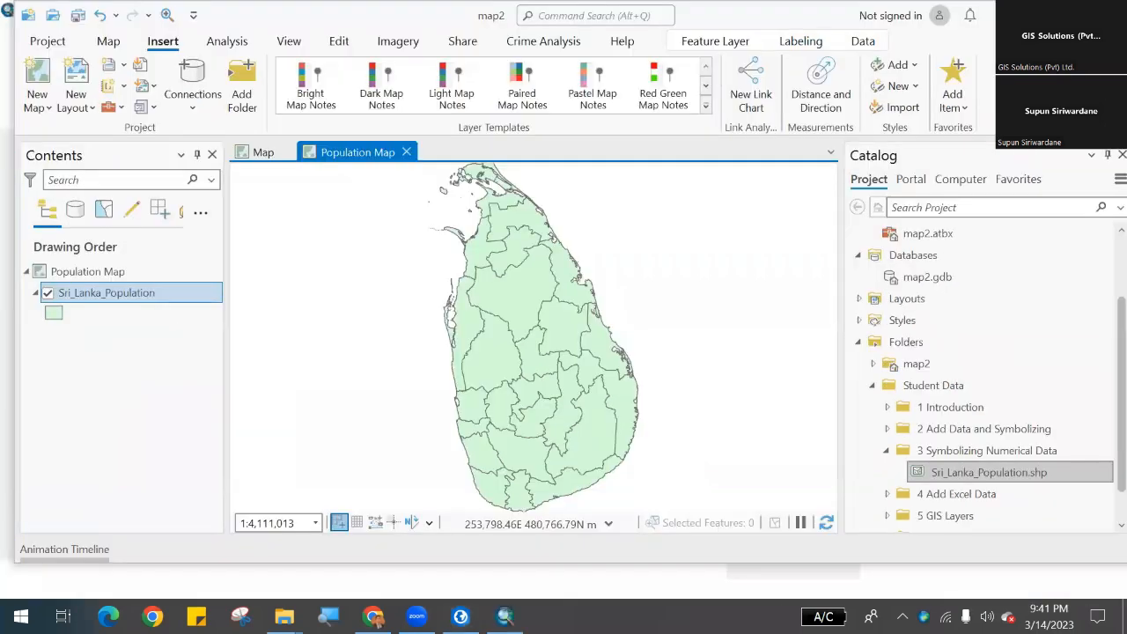
click(1083, 15)
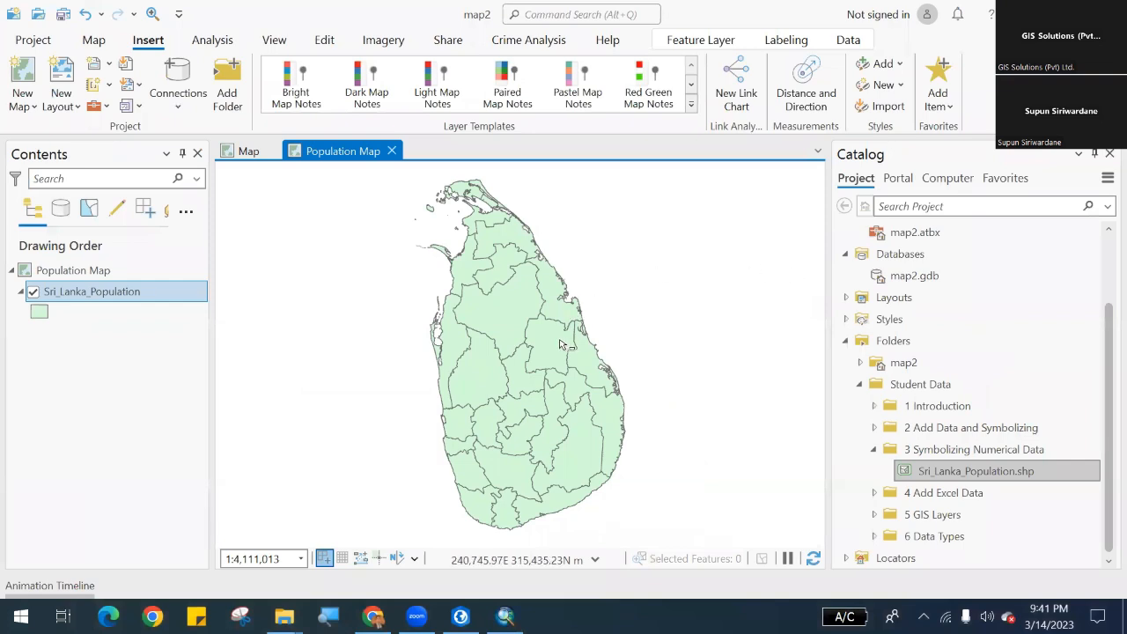
Switch to ArcMap, examine the Towns, Railway and Districts layers of GIS Layers, and close the document without saving changes.
click(504, 616)
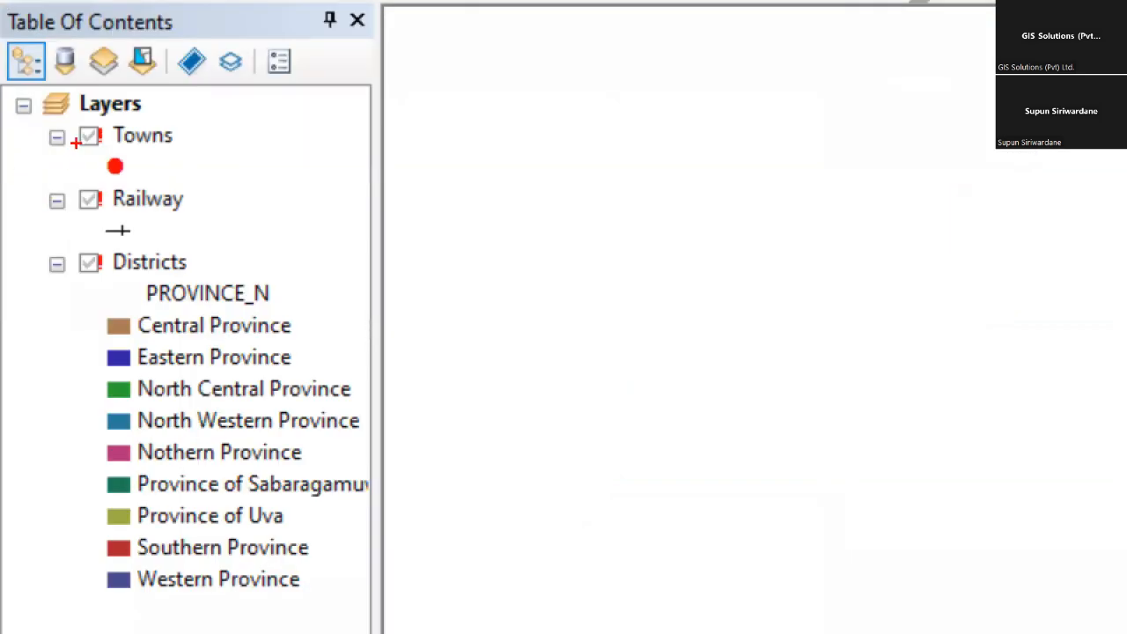
drag(47, 142, 75, 181)
mouse_move(152, 189)
mouse_down()
mouse_move(182, 259)
mouse_move(162, 293)
mouse_up()
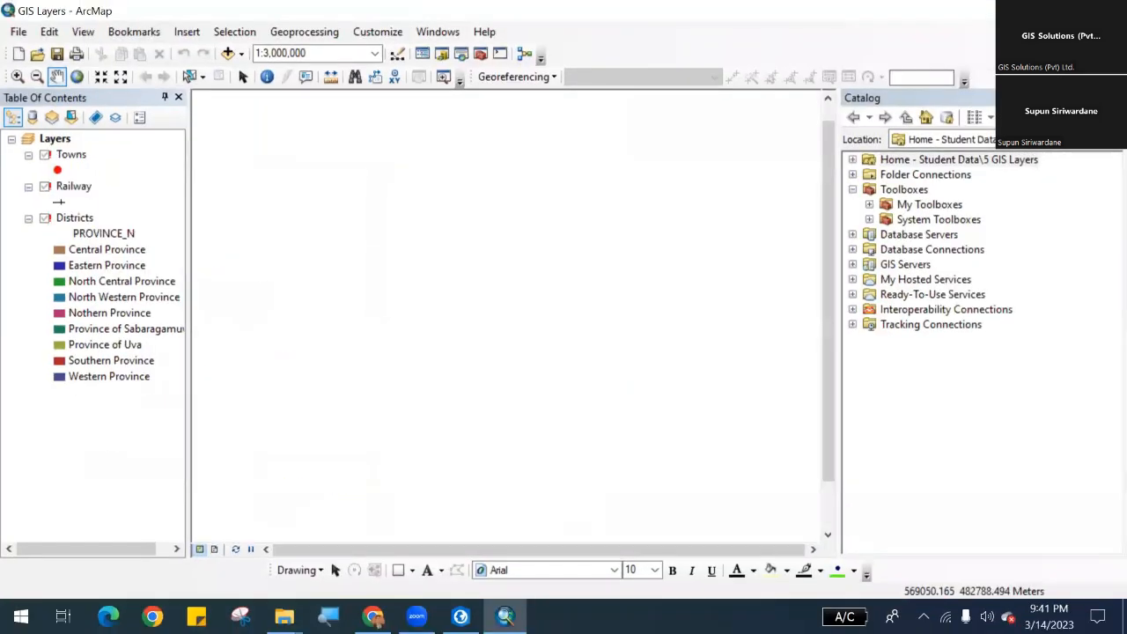
key(alt+F4)
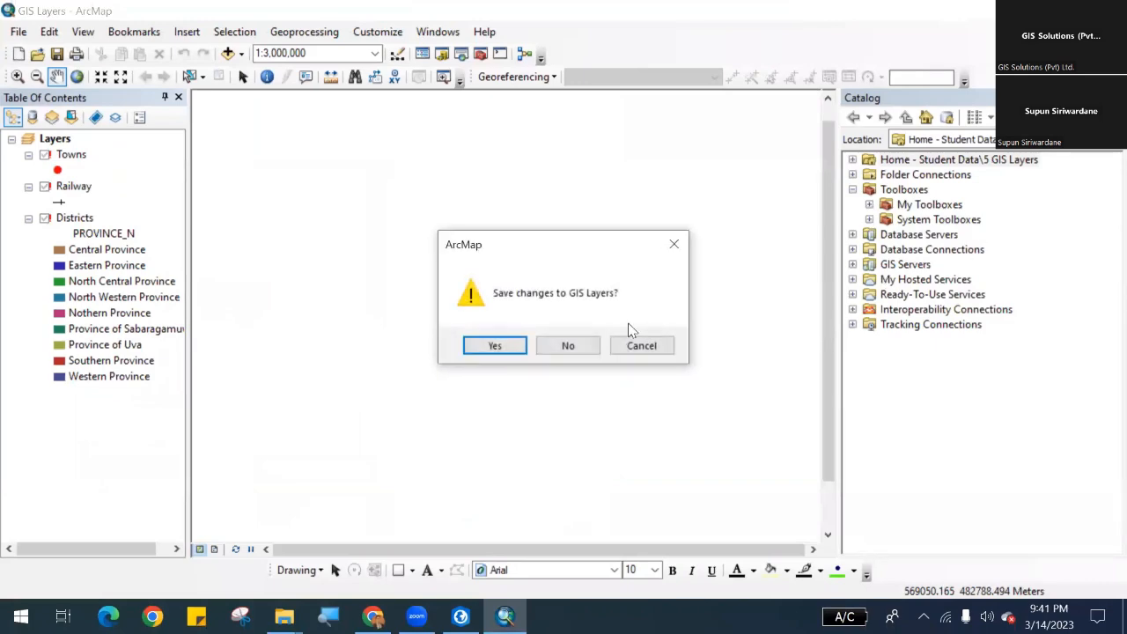
click(588, 341)
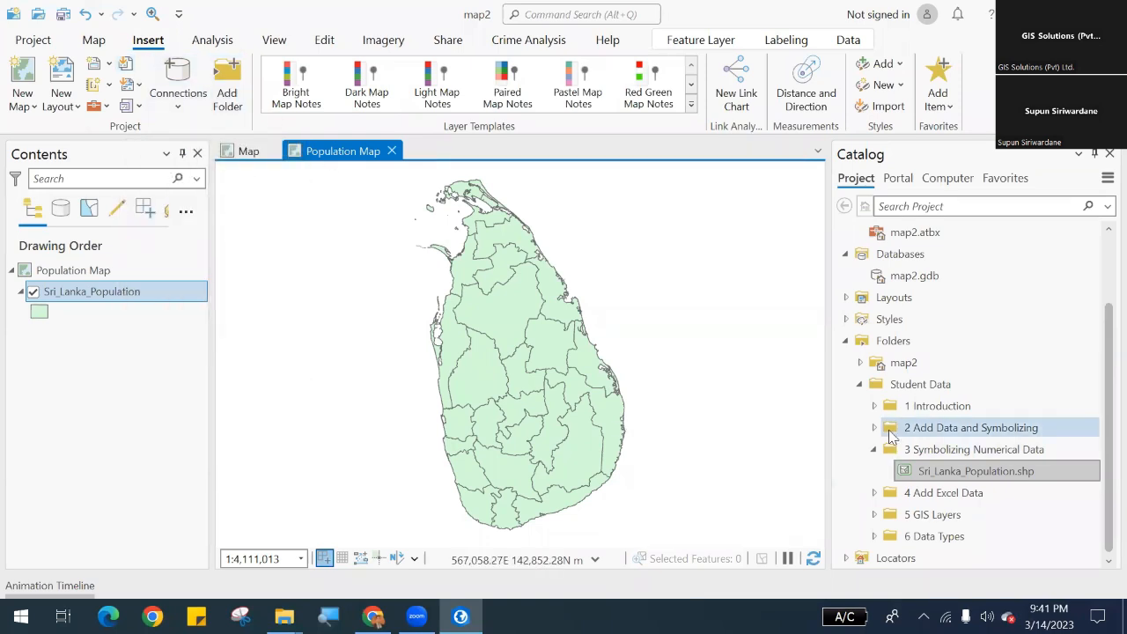
Import and open GIS Layers.mxd from the 5 GIS Layers folder in the project, and check the project's list of maps.
click(873, 514)
scroll(868, 423, down, 1)
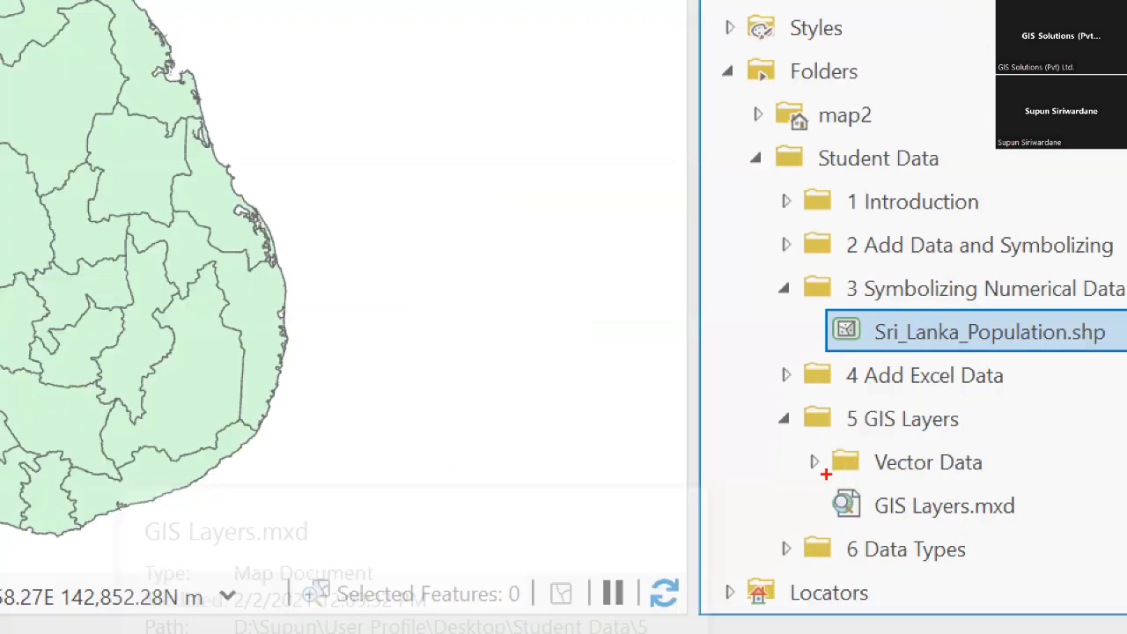
drag(826, 473, 1050, 521)
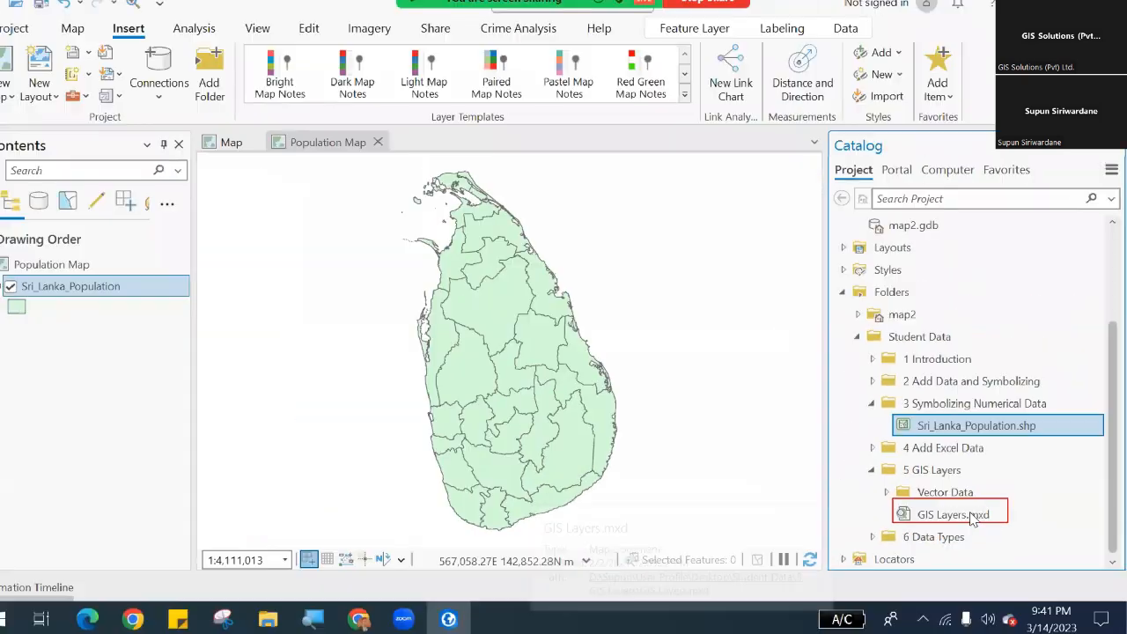
right_click(969, 507)
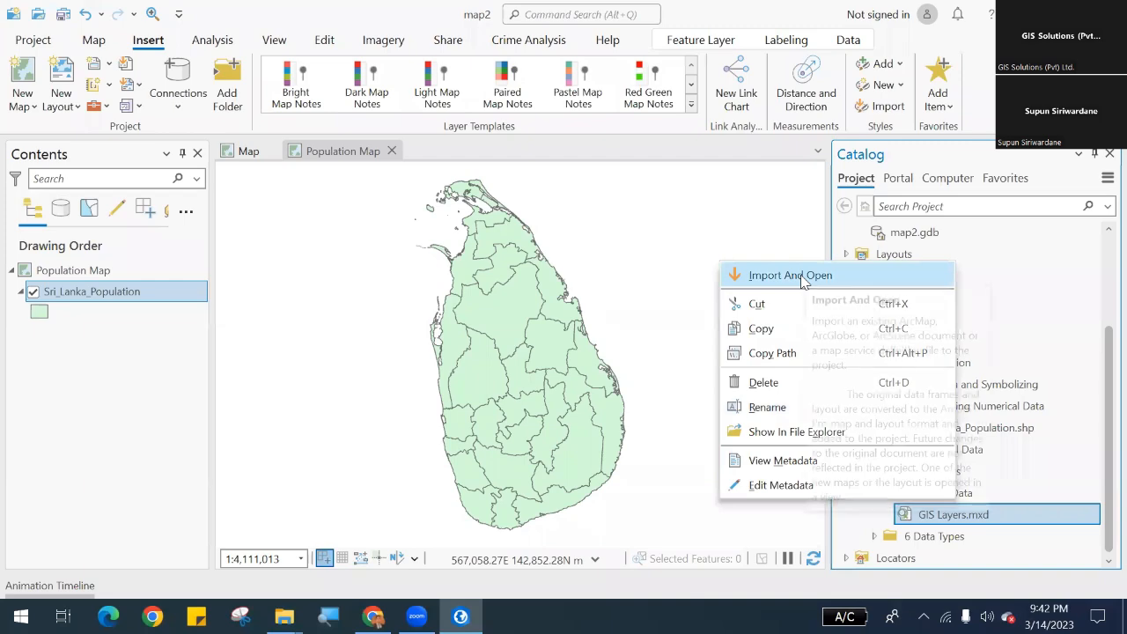
click(790, 276)
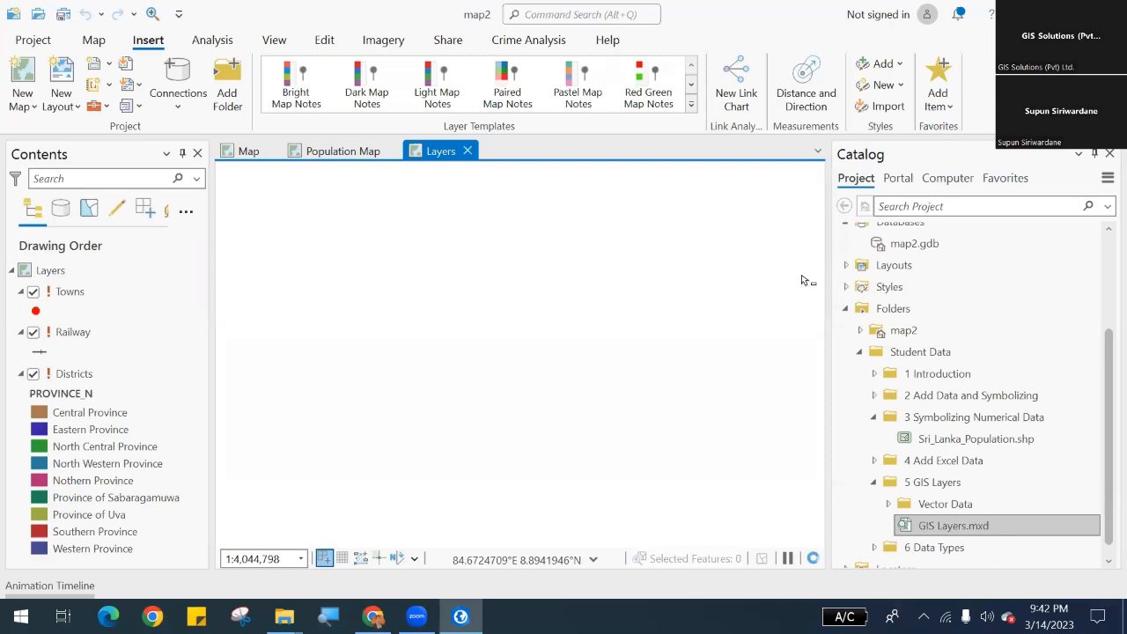
scroll(928, 304, up, 3)
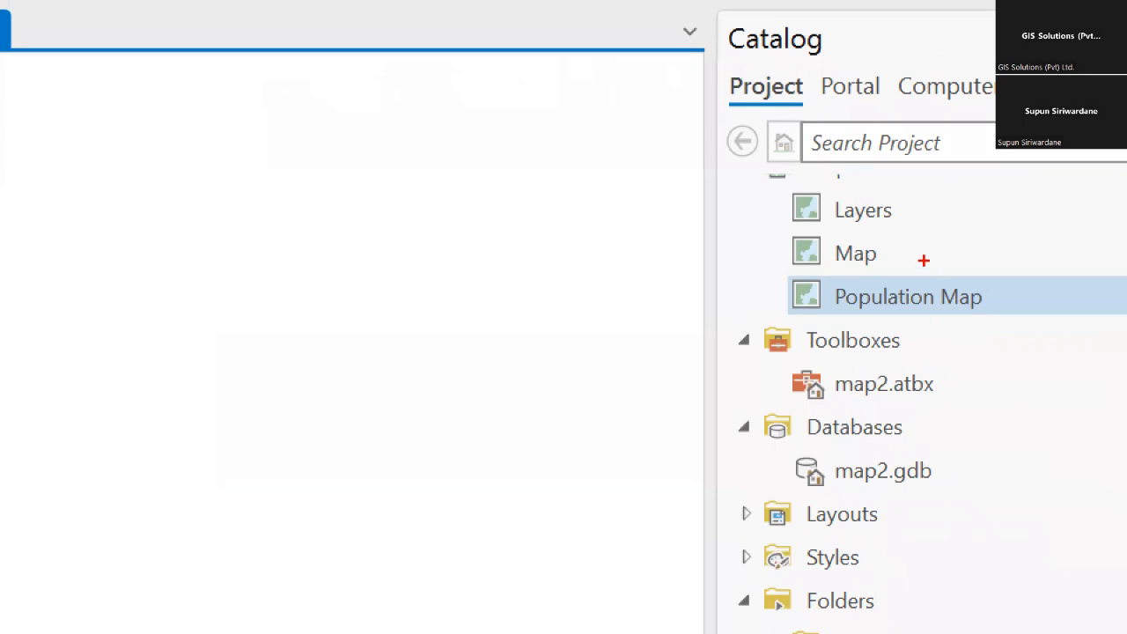
drag(779, 173, 909, 237)
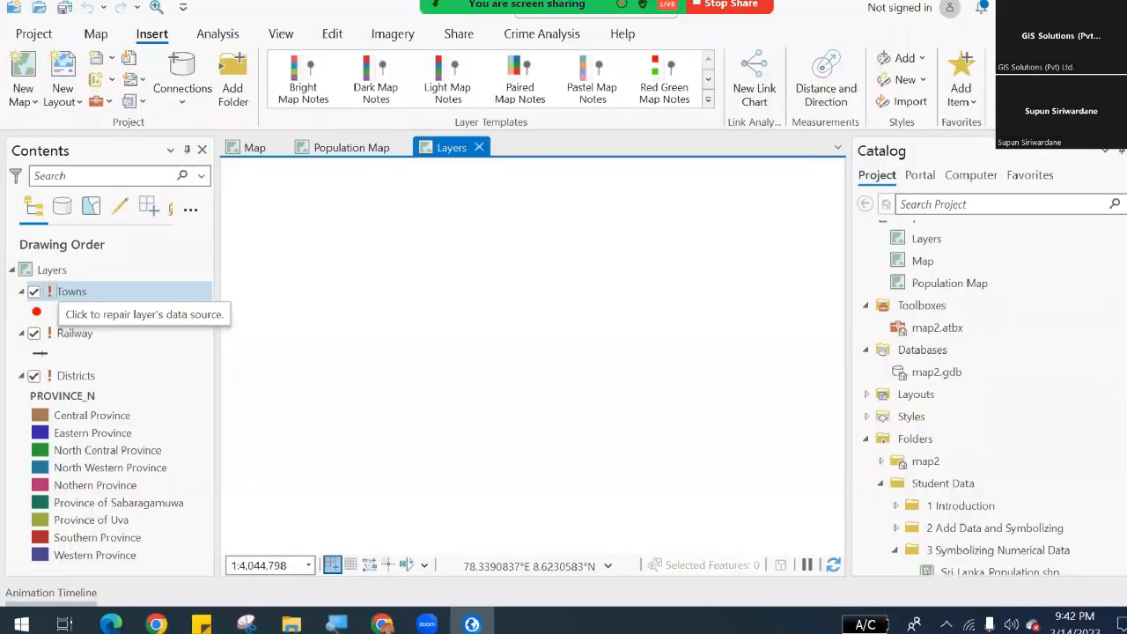
Repair the Towns layer's broken data source by pointing it to Towns.shp in Student Data\5 GIS Layers\Vector Data.
click(49, 295)
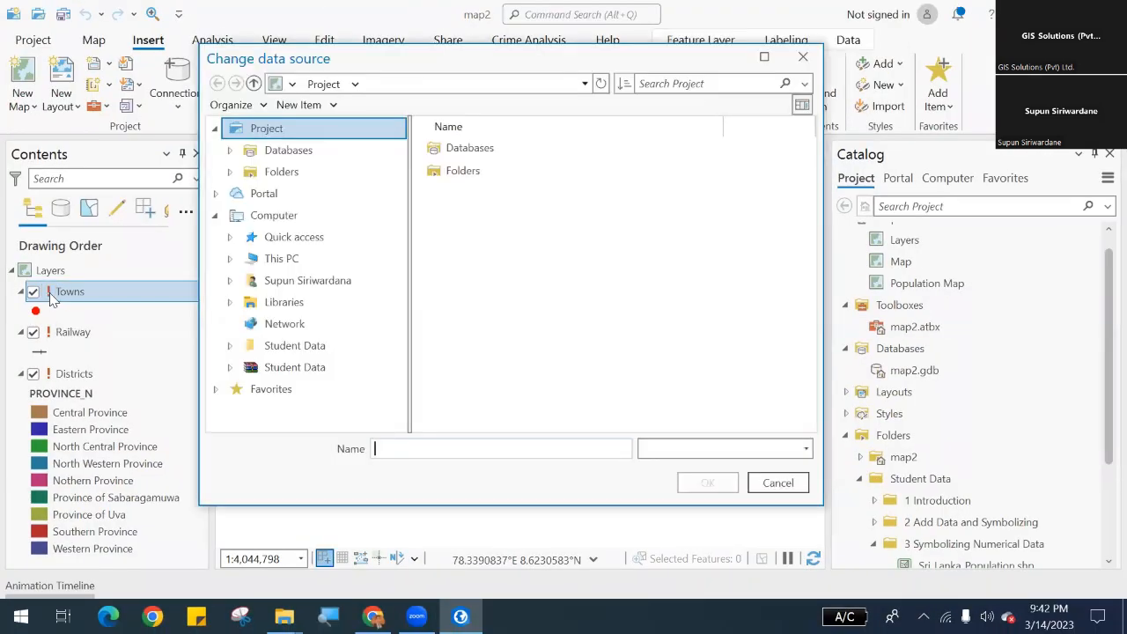
key(ctrl+1)
click(50, 292)
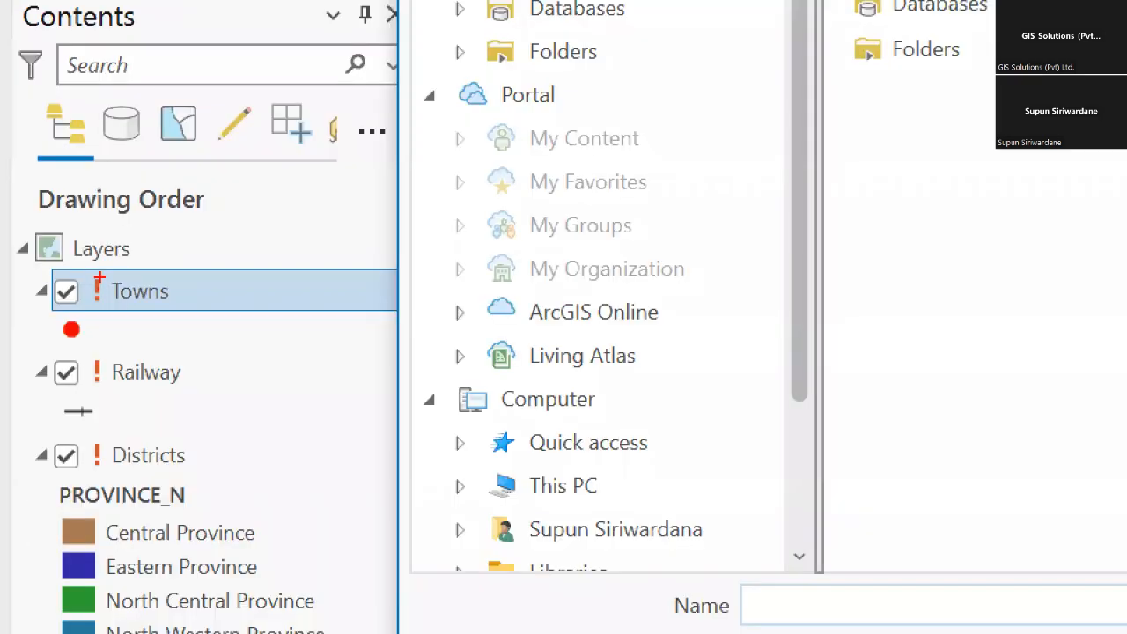
drag(80, 263, 126, 307)
key(Escape)
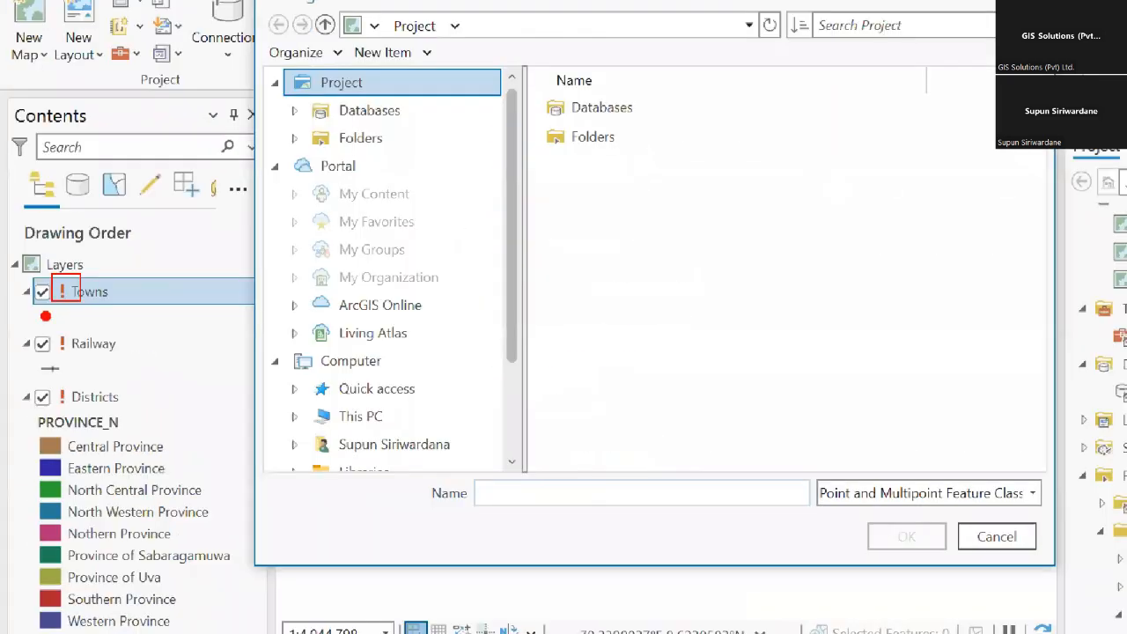
double_click(485, 182)
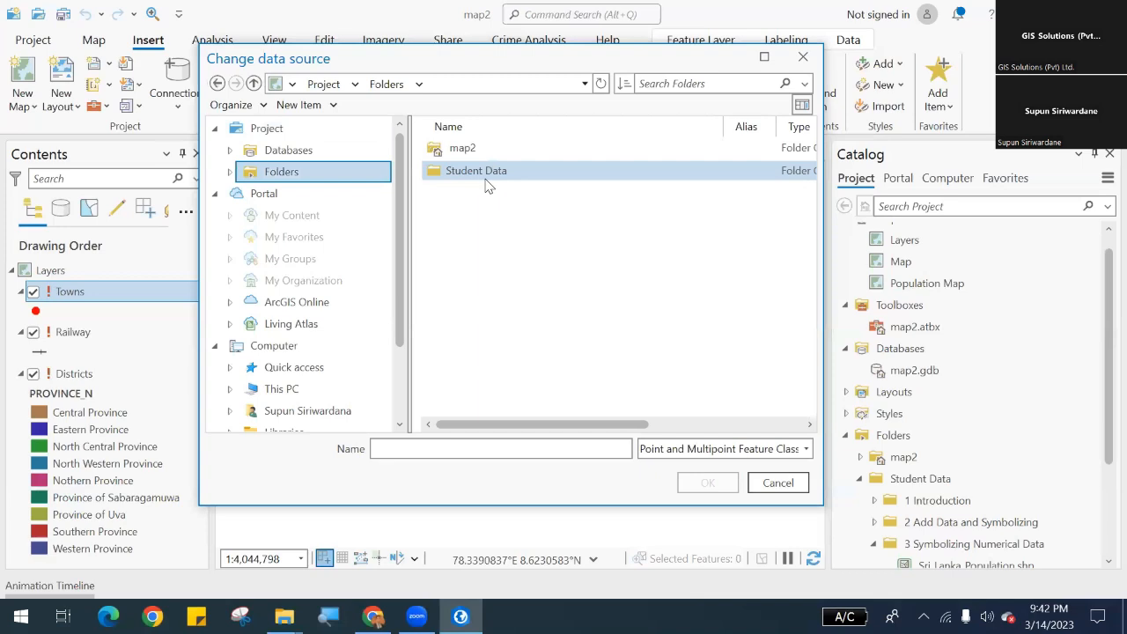
double_click(486, 183)
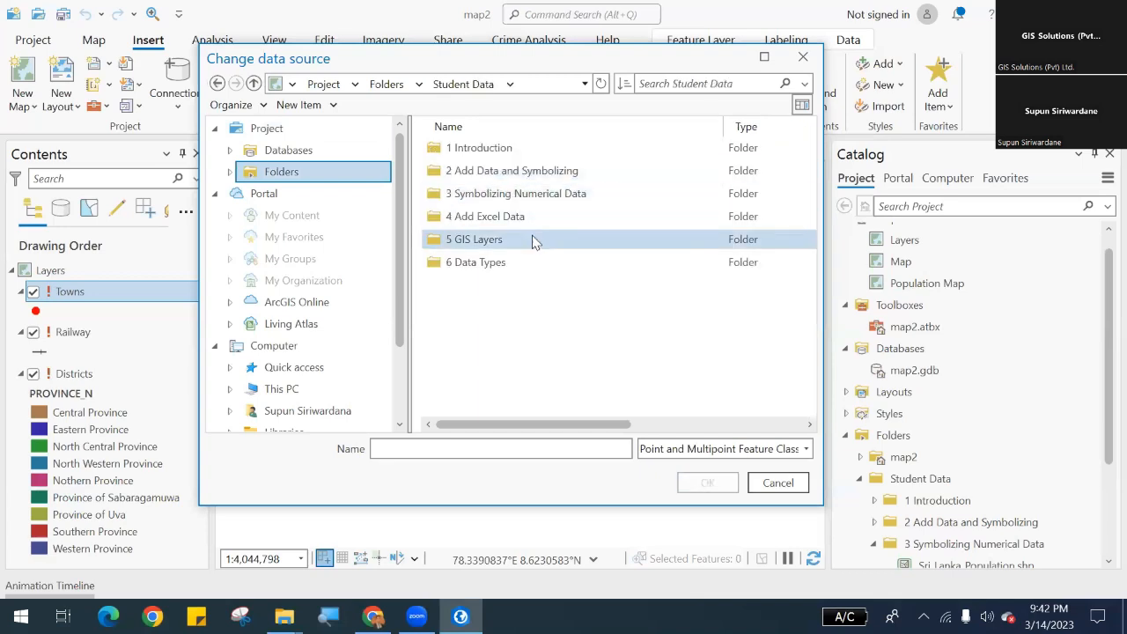
double_click(531, 243)
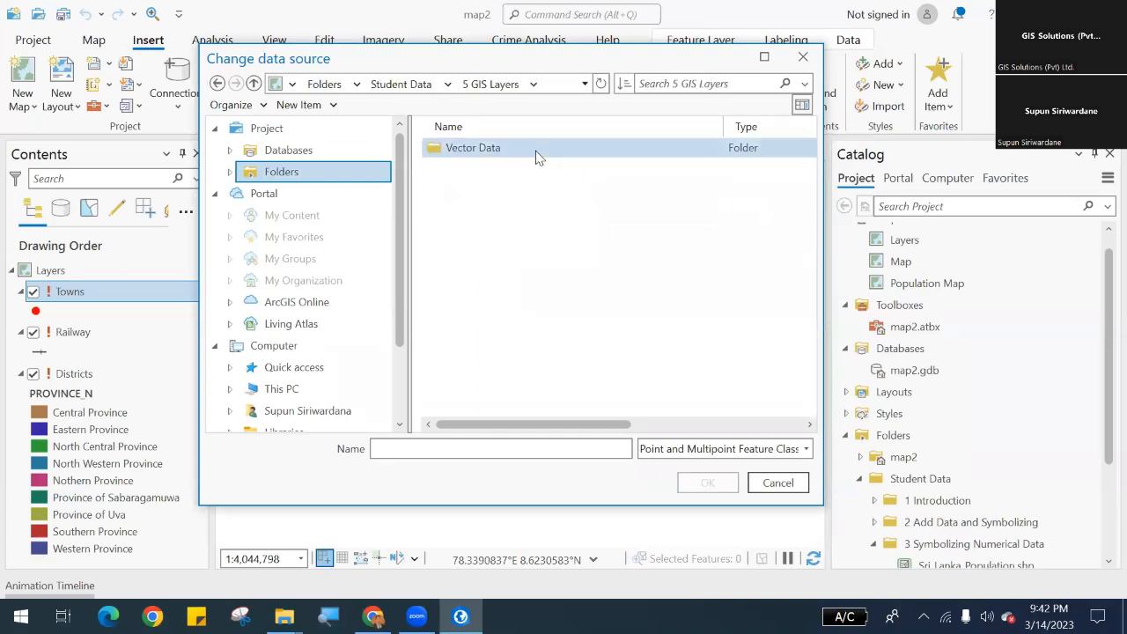
double_click(535, 150)
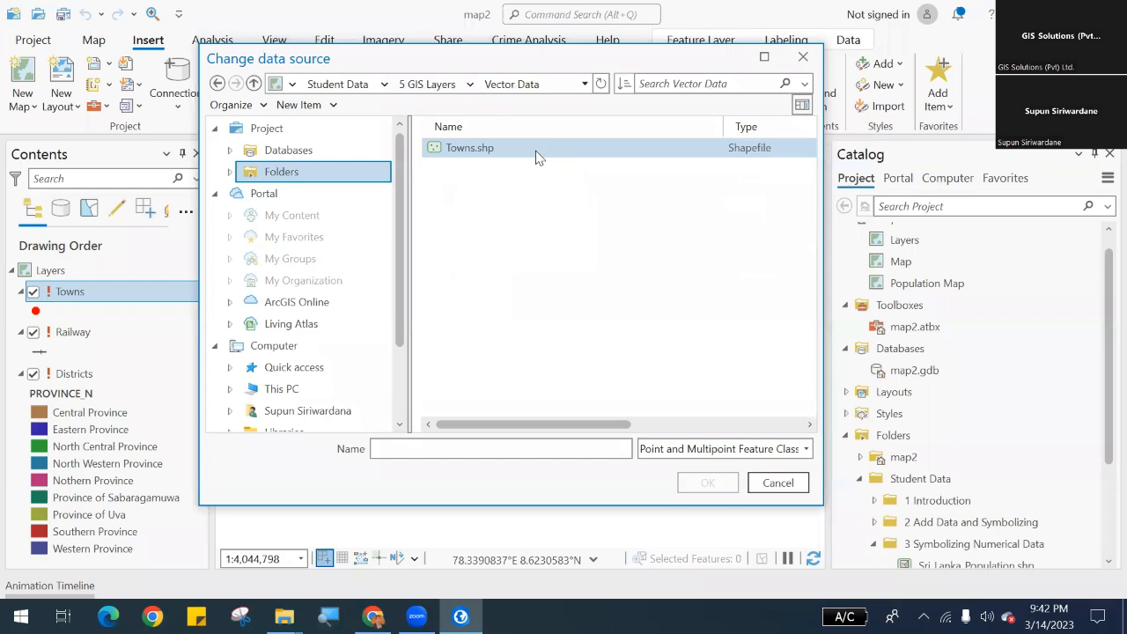
click(537, 152)
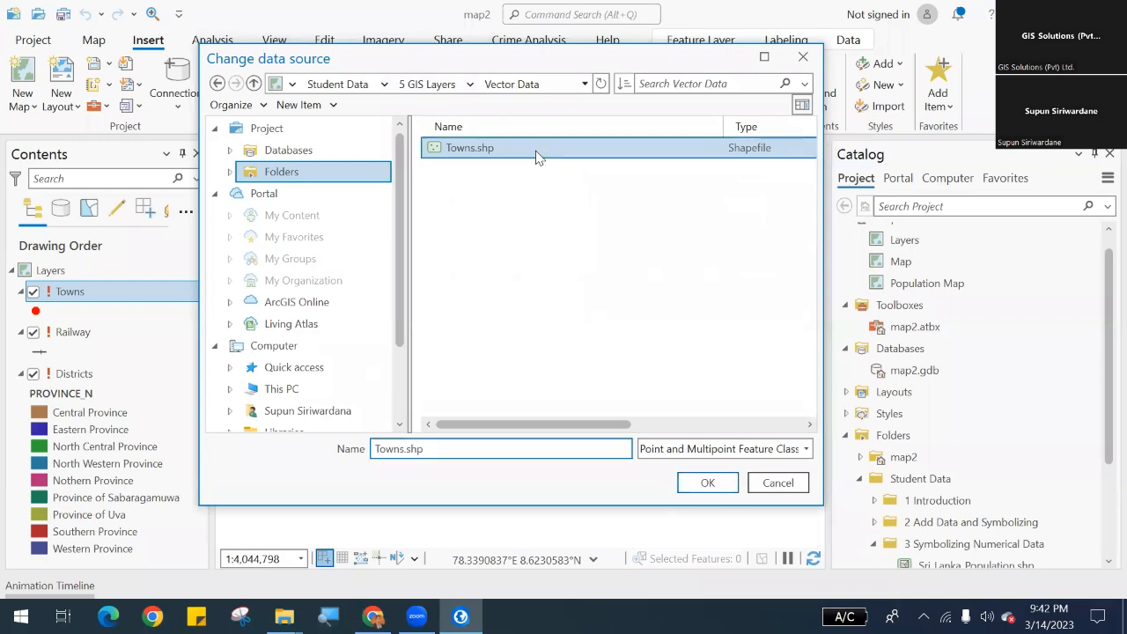
click(706, 484)
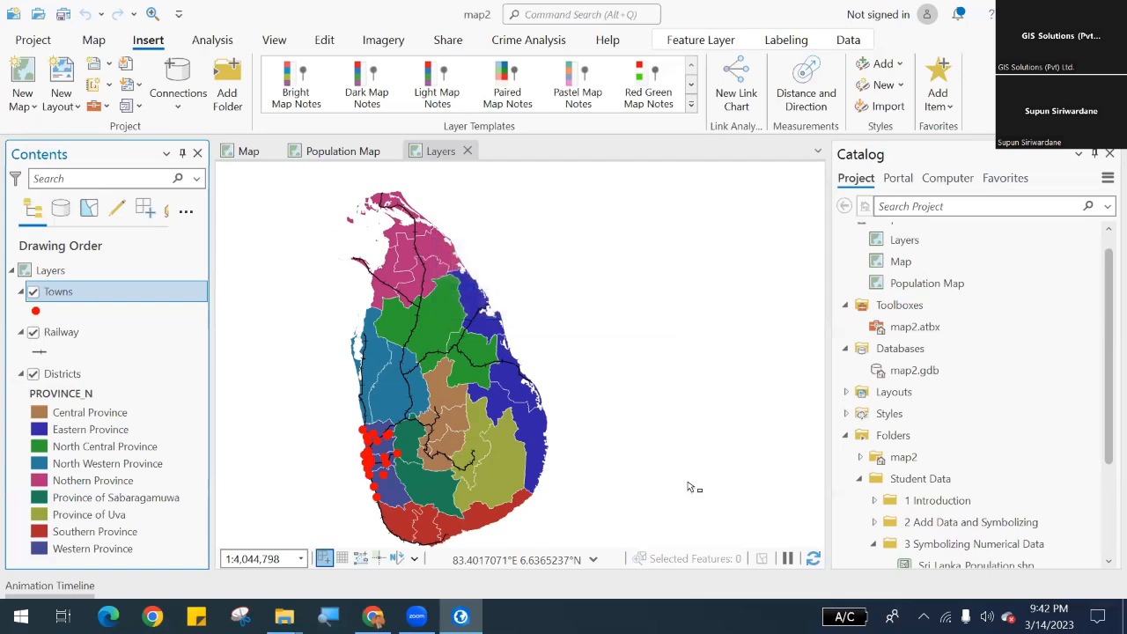
Look over the repaired Layers map, save the project and close the Layers map view.
scroll(644, 405, down, 2)
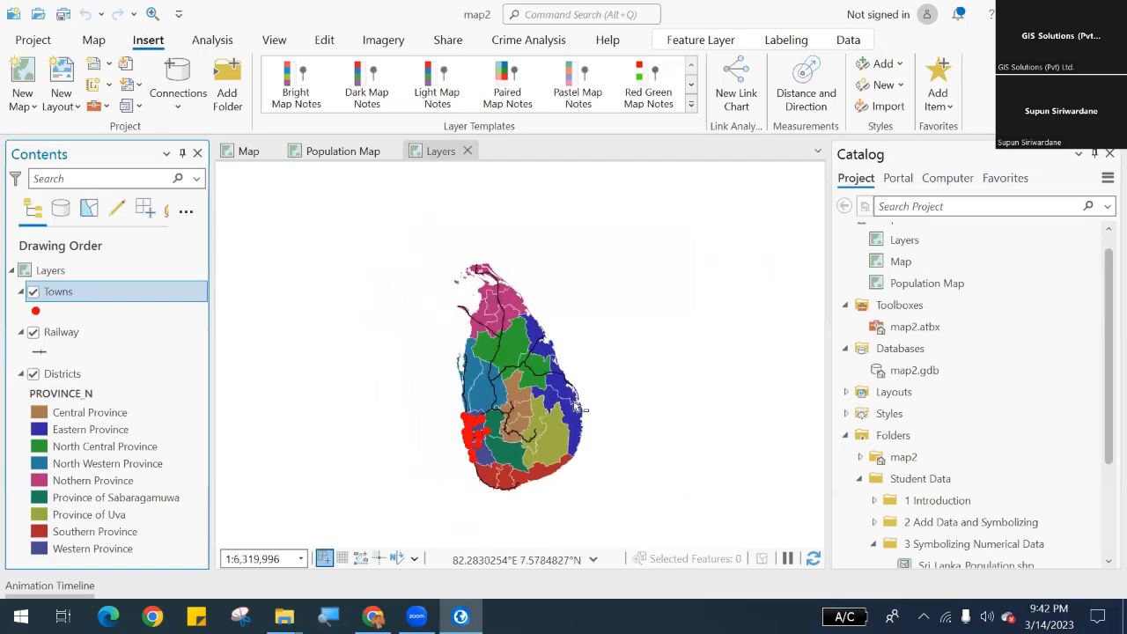
scroll(574, 405, up, 3)
scroll(580, 407, down, 1)
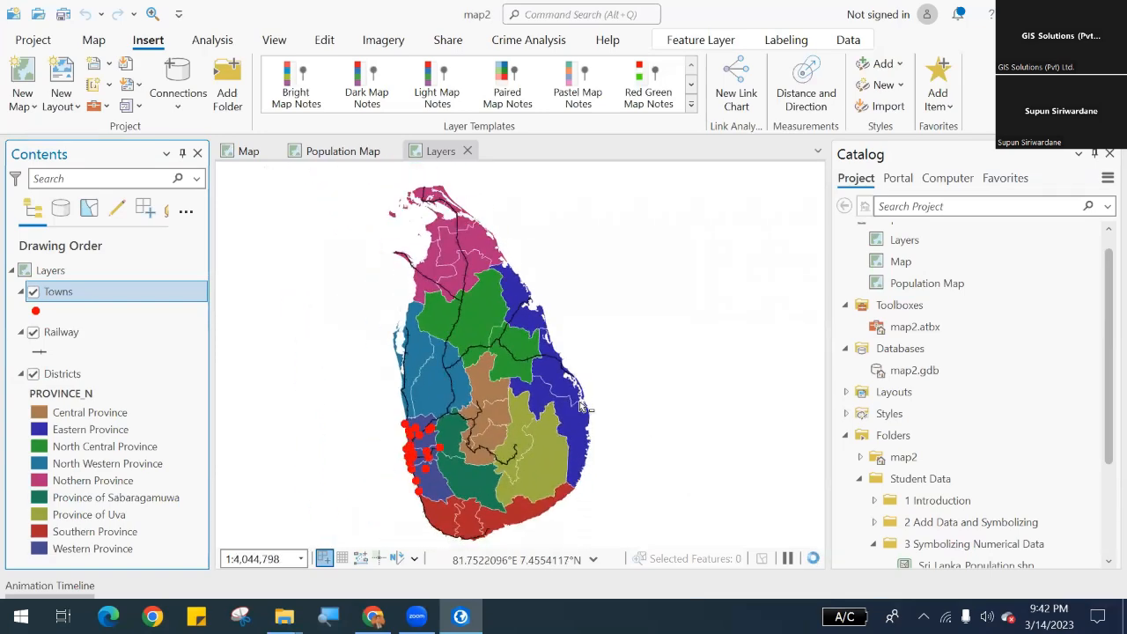
key(ctrl+s)
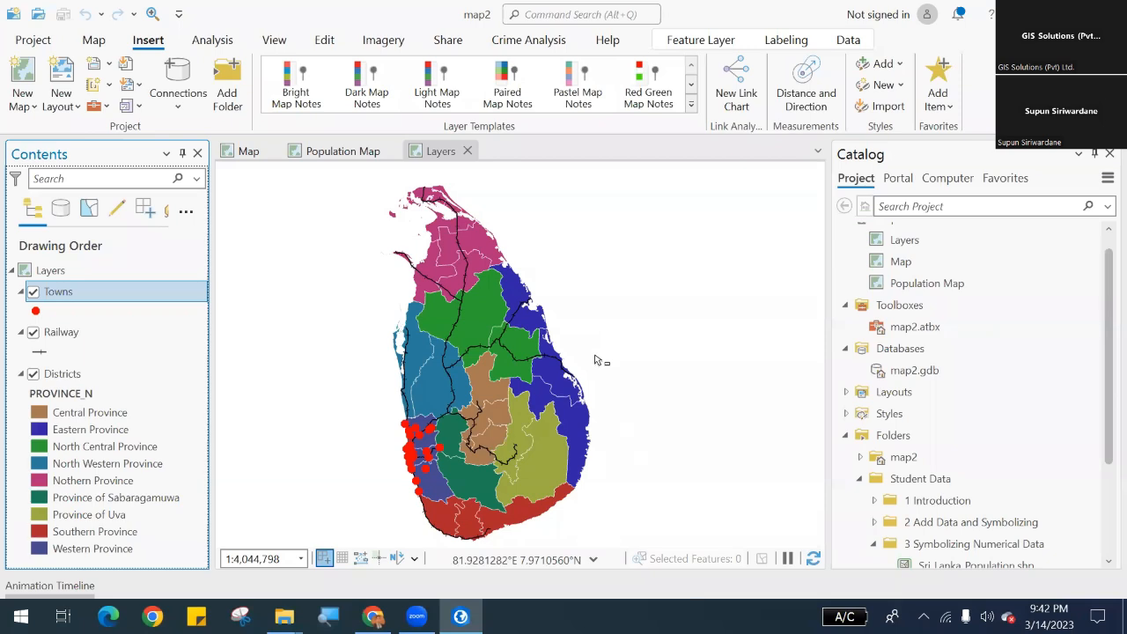
click(469, 151)
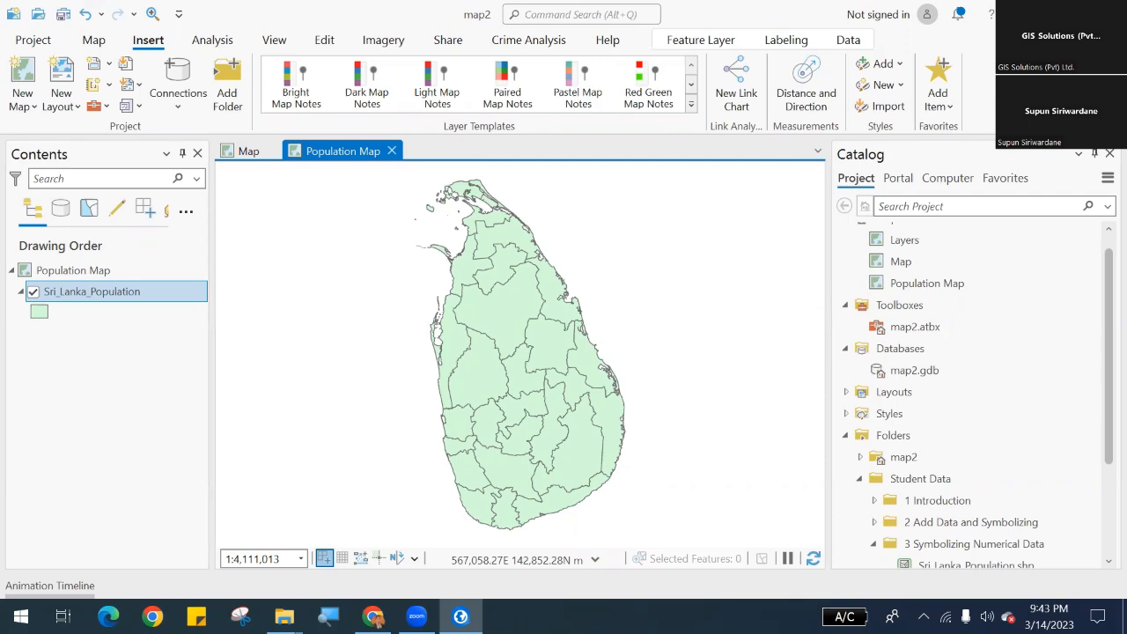
Copy the survey link from the Quiz text file in the ArcGIS Pro Advanced folder, then close the file and folder.
click(1066, 14)
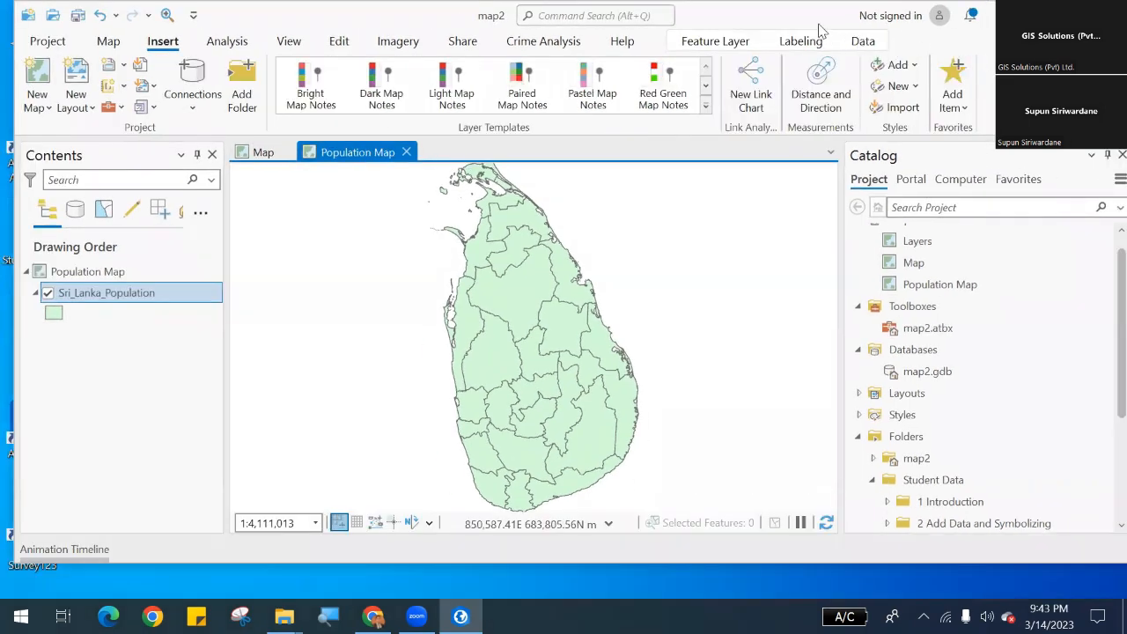
drag(819, 27, 814, 78)
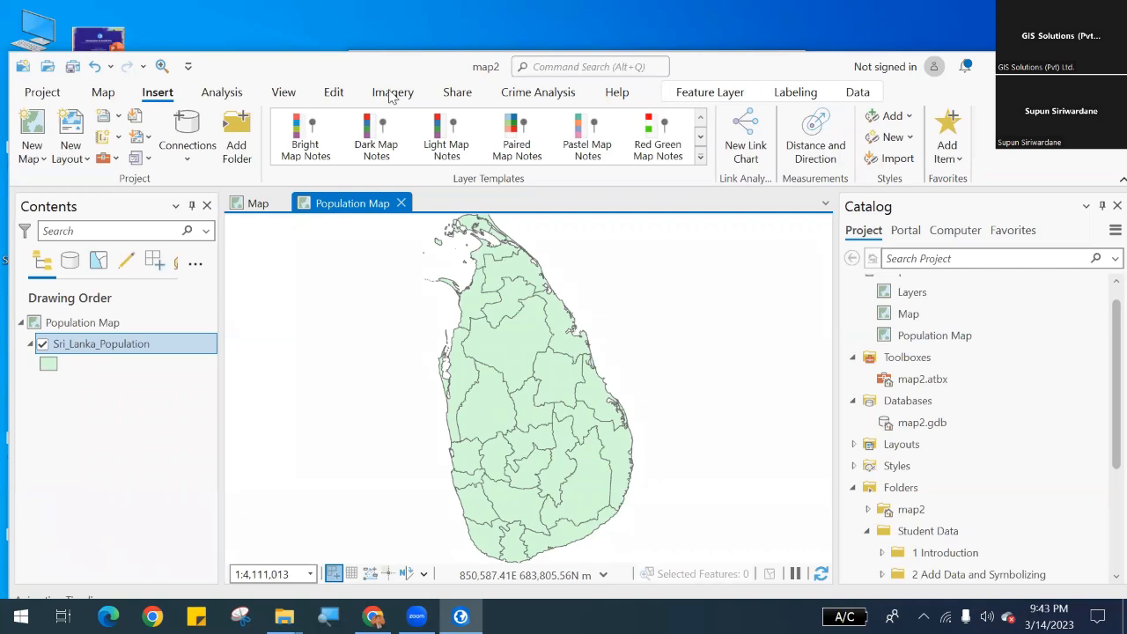
drag(223, 66, 449, 94)
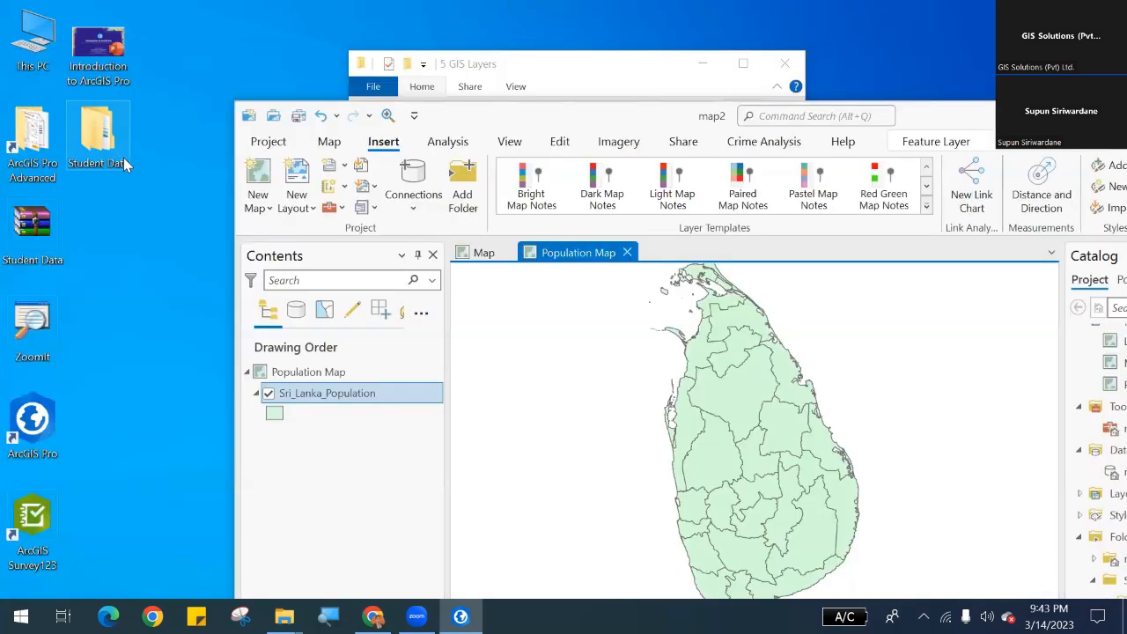
double_click(50, 134)
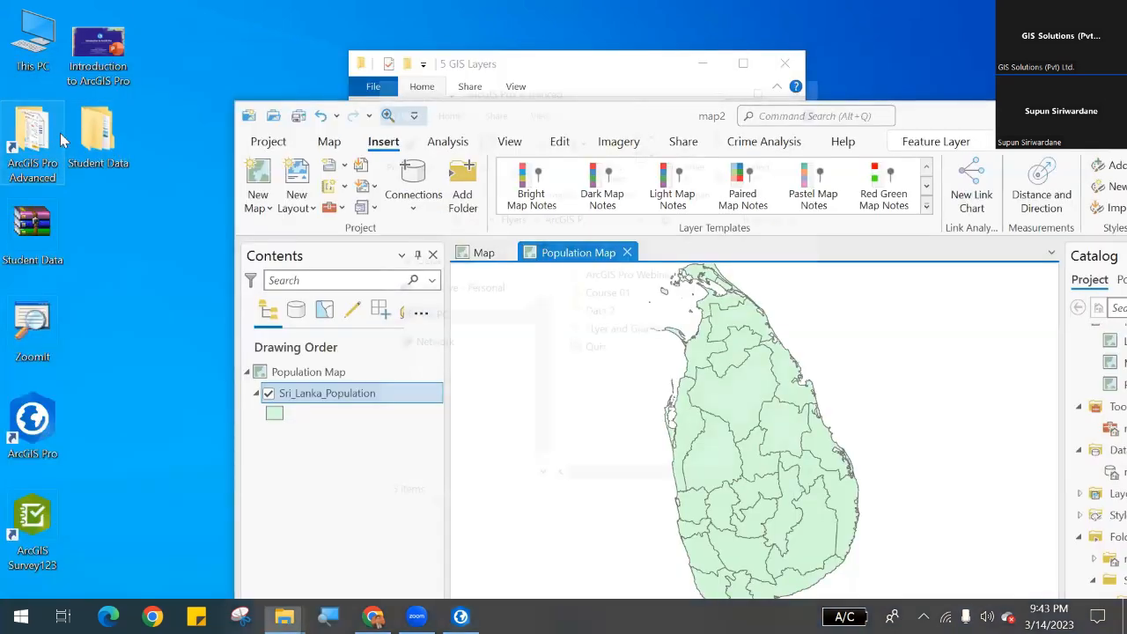
double_click(654, 353)
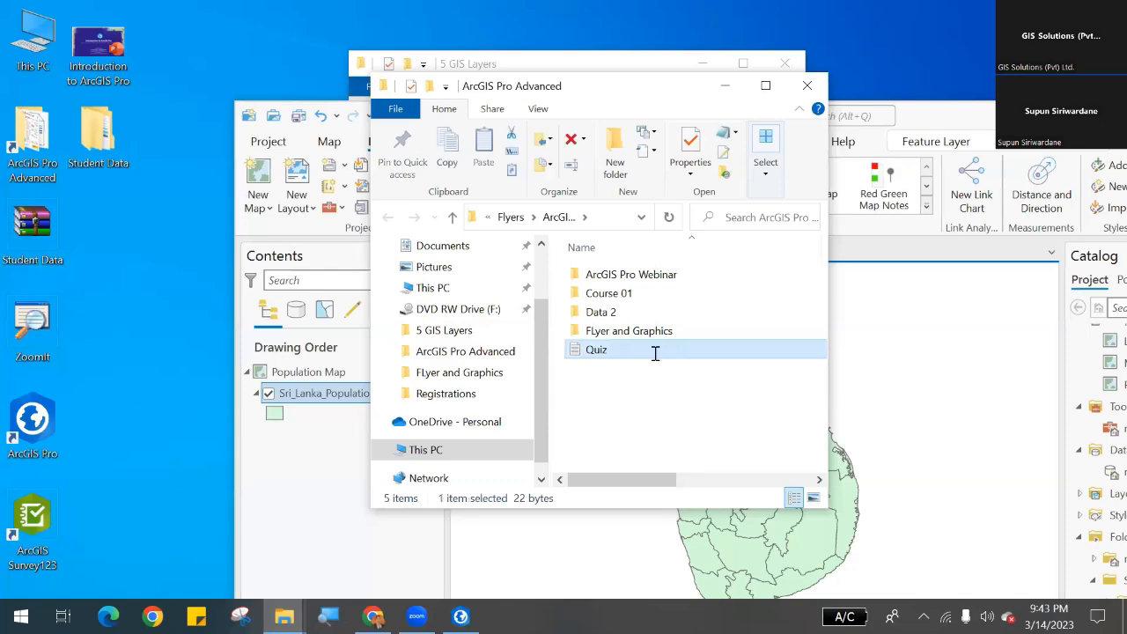
drag(401, 117, 146, 108)
key(ctrl+c)
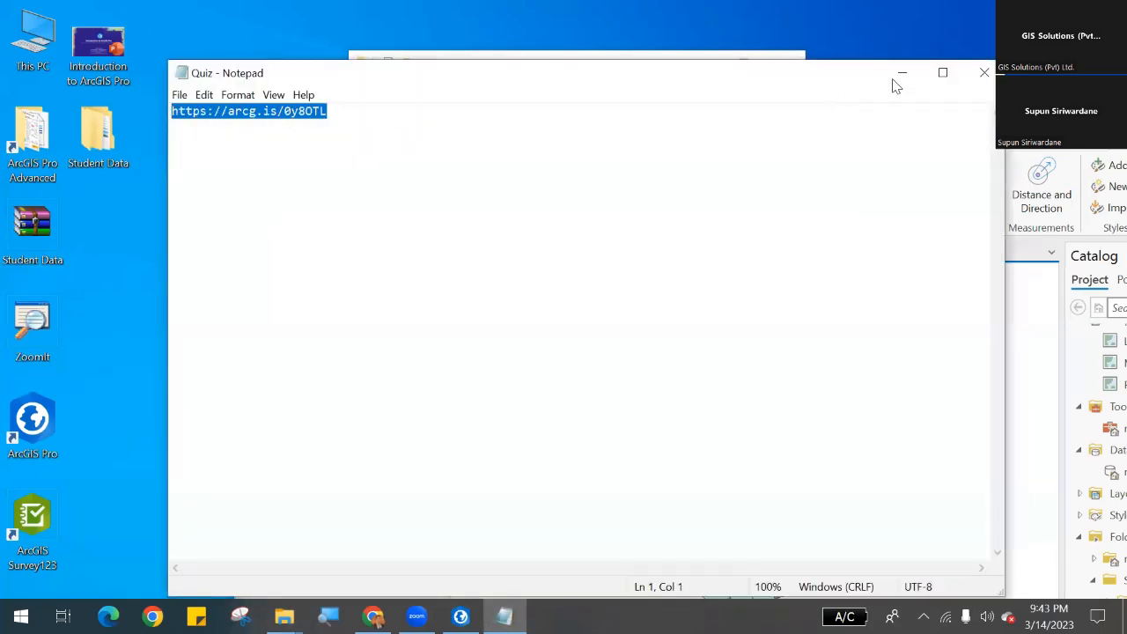
click(983, 72)
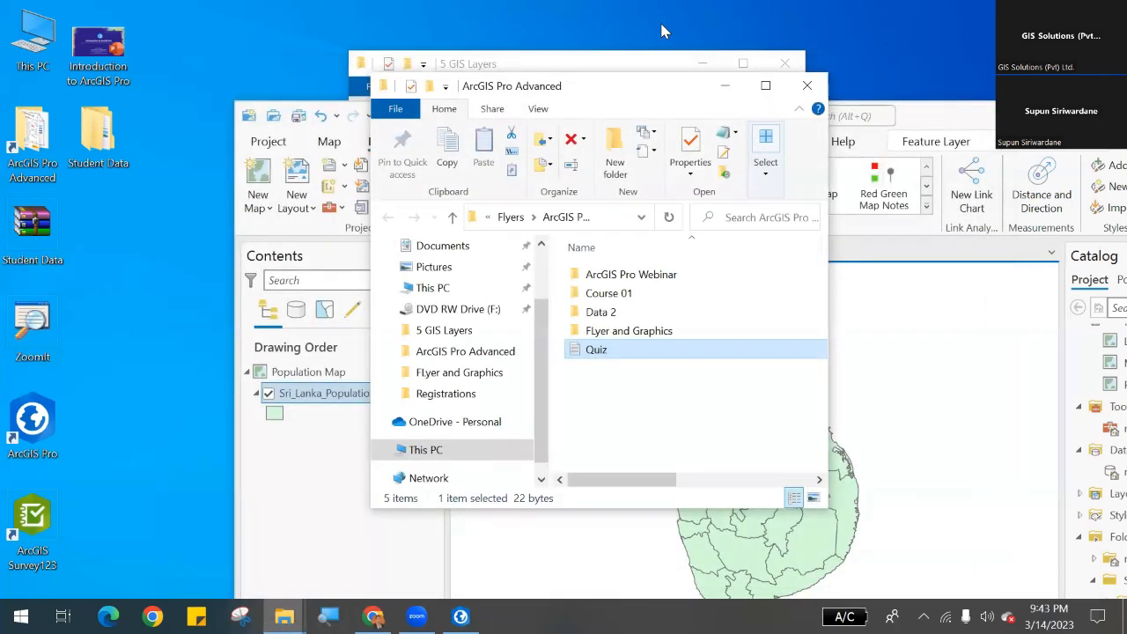
click(662, 29)
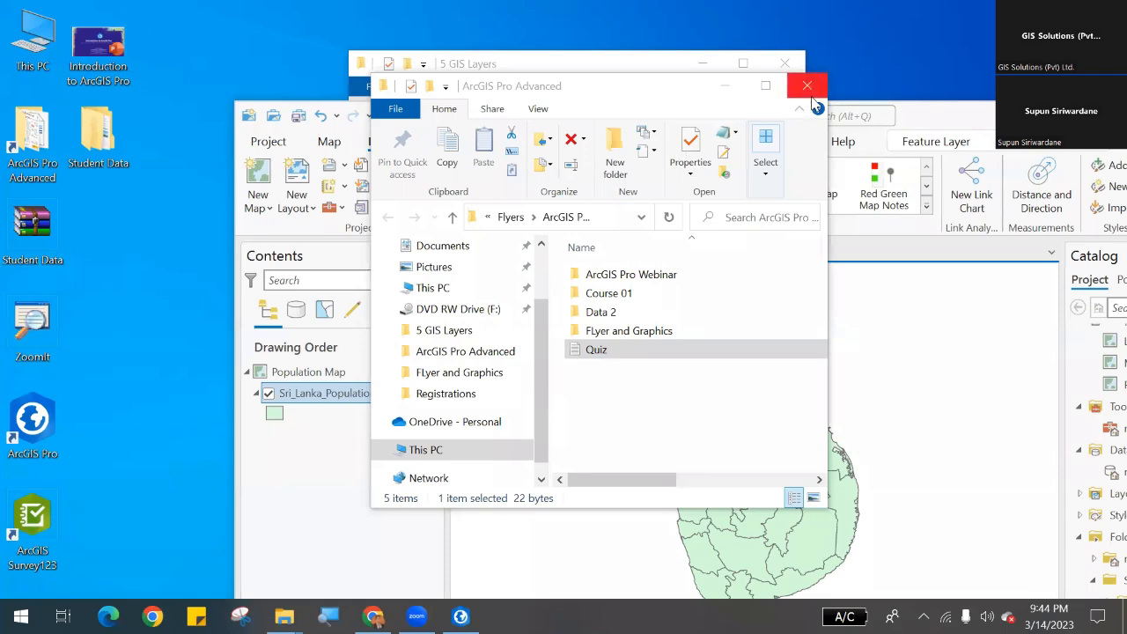
click(808, 88)
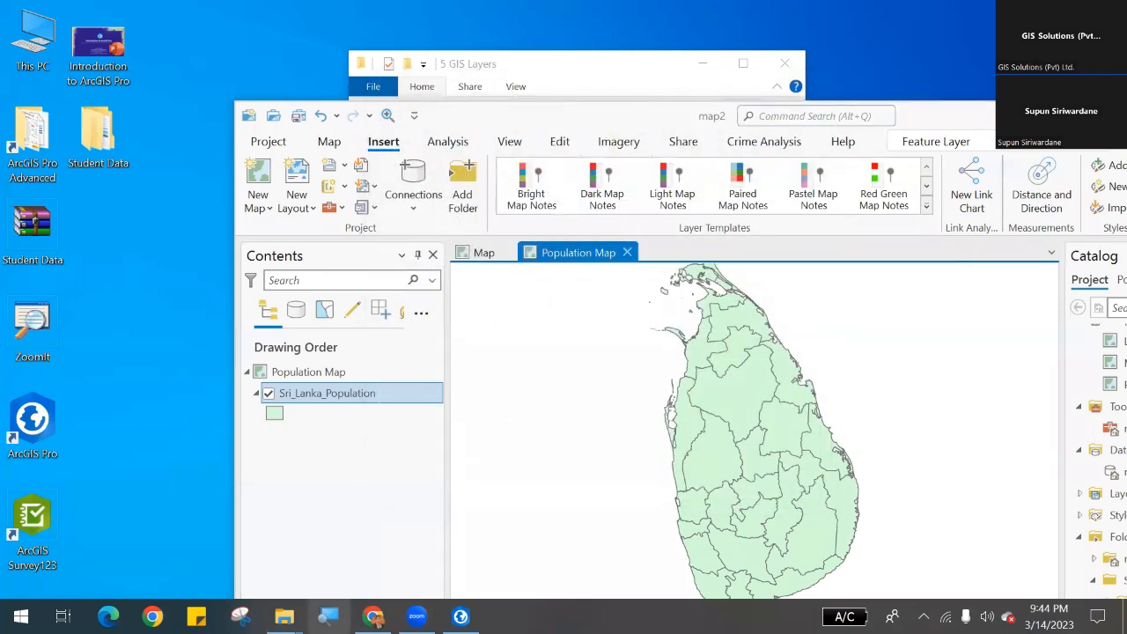
Switch to Chrome and open the copied survey link in a new tab.
click(374, 616)
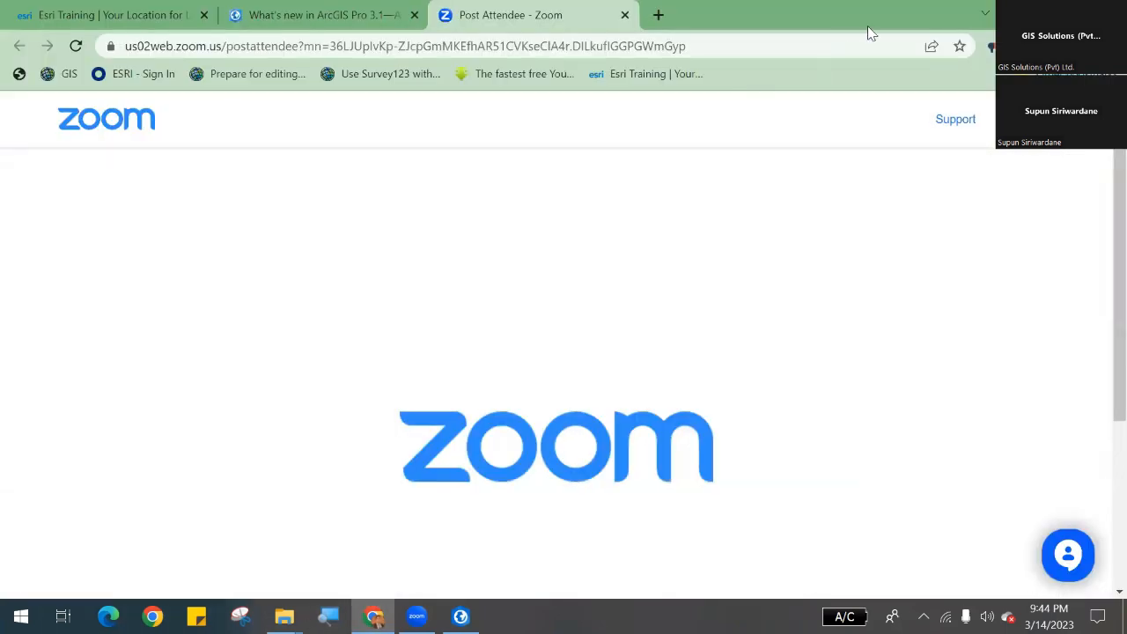
key(super+Down)
click(663, 85)
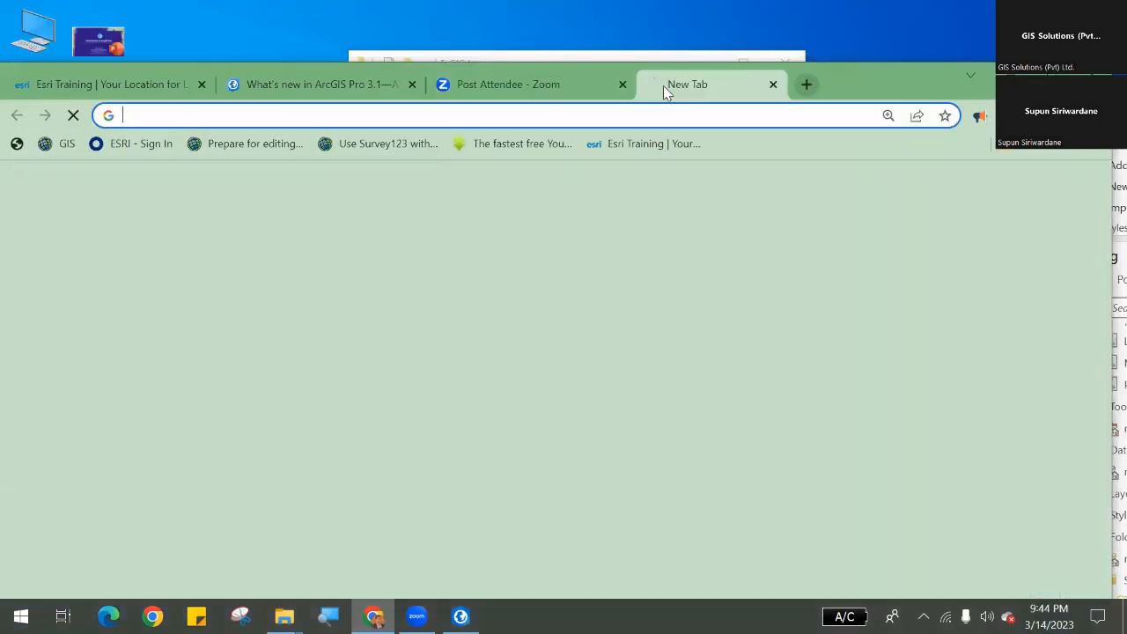
key(ctrl+v)
key(Return)
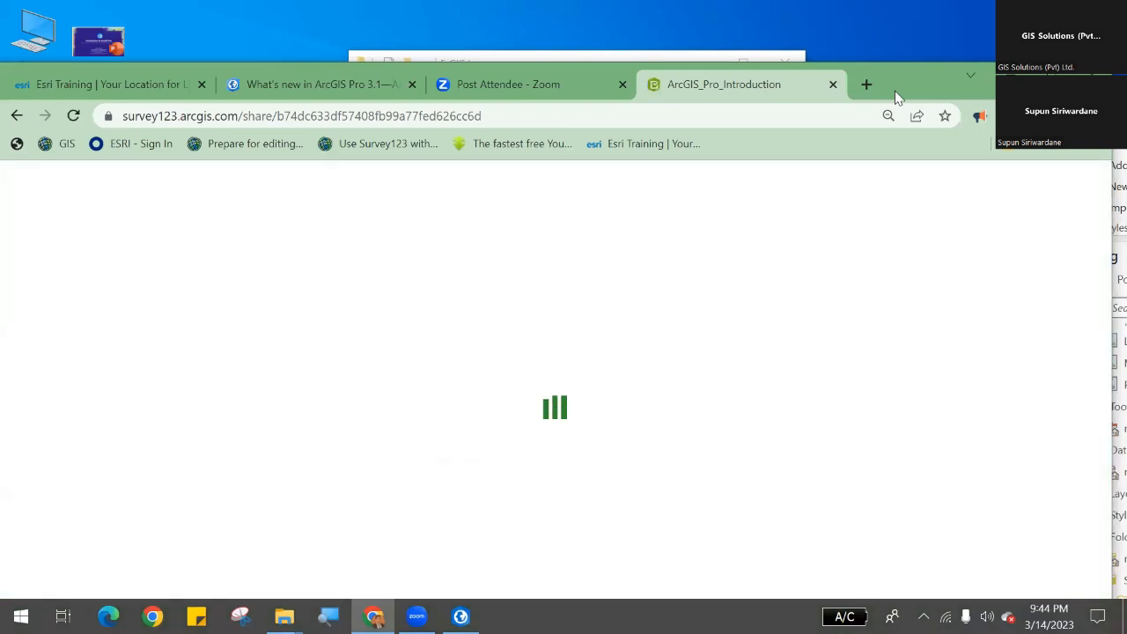
double_click(898, 95)
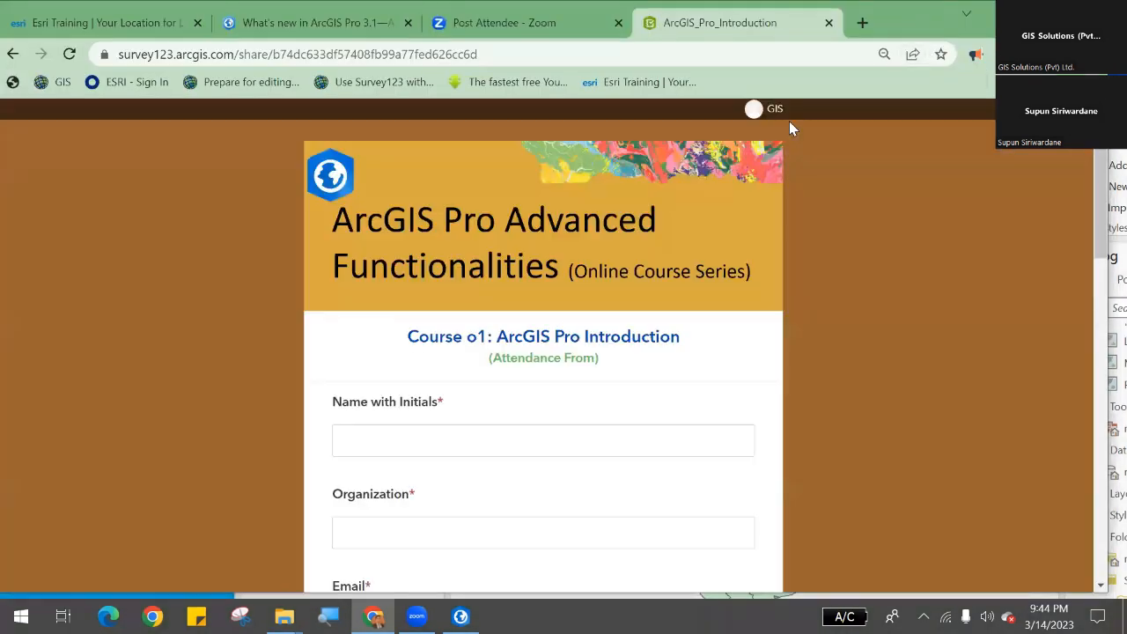
Examine the ArcGIS Pro Introduction attendance form, from the contact fields through the quiz questions to the end.
scroll(616, 353, down, 2)
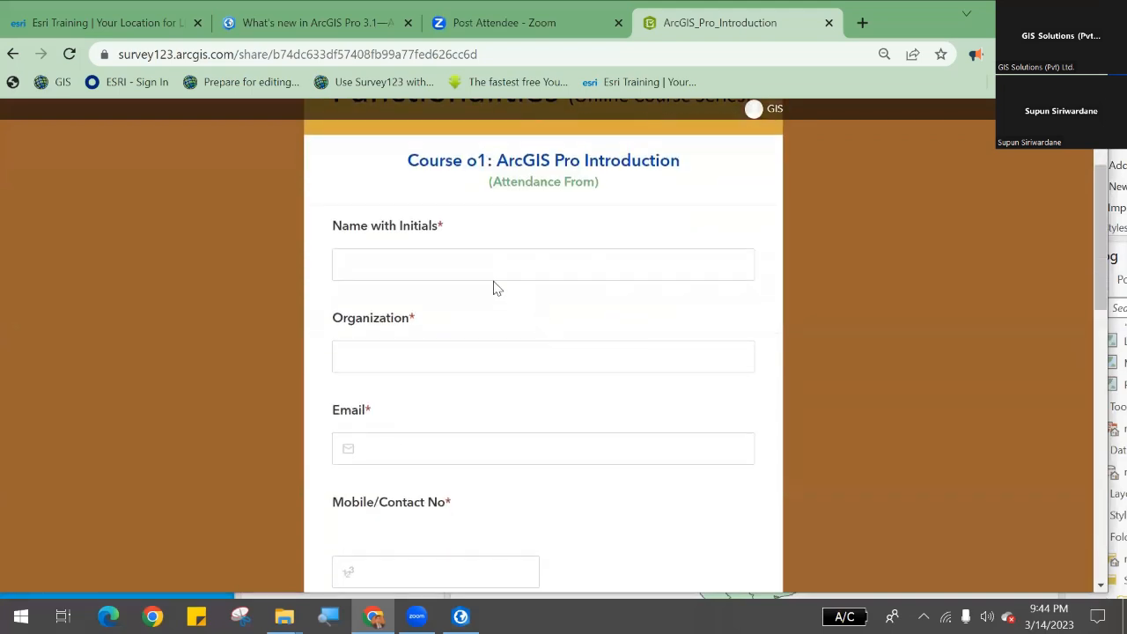
scroll(493, 289, down, 1)
scroll(469, 361, down, 1)
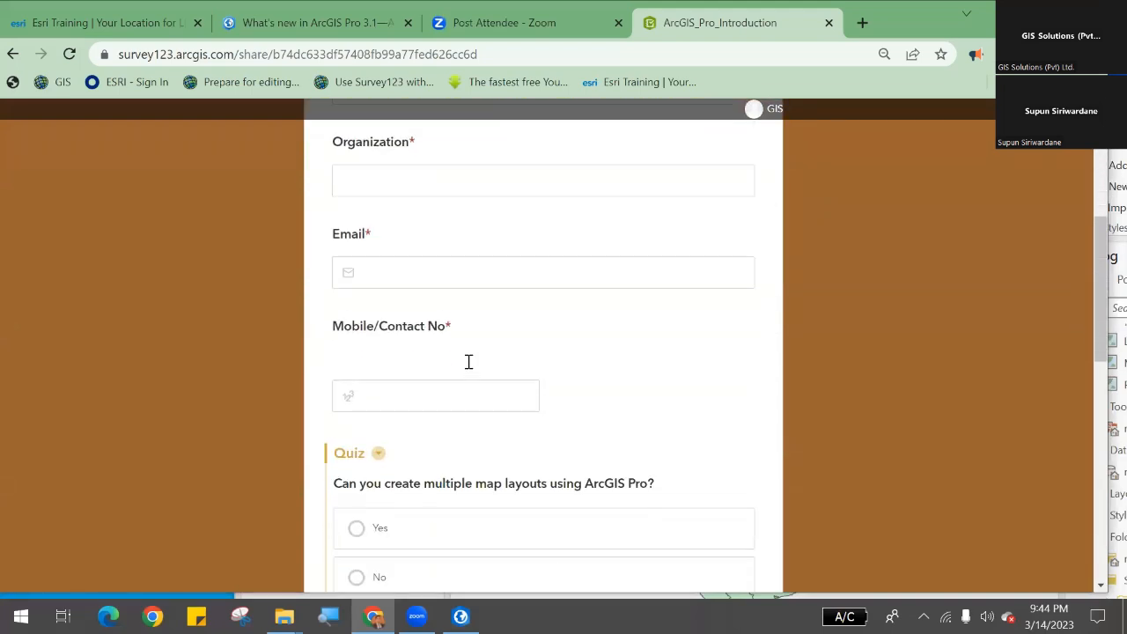
scroll(469, 361, down, 1)
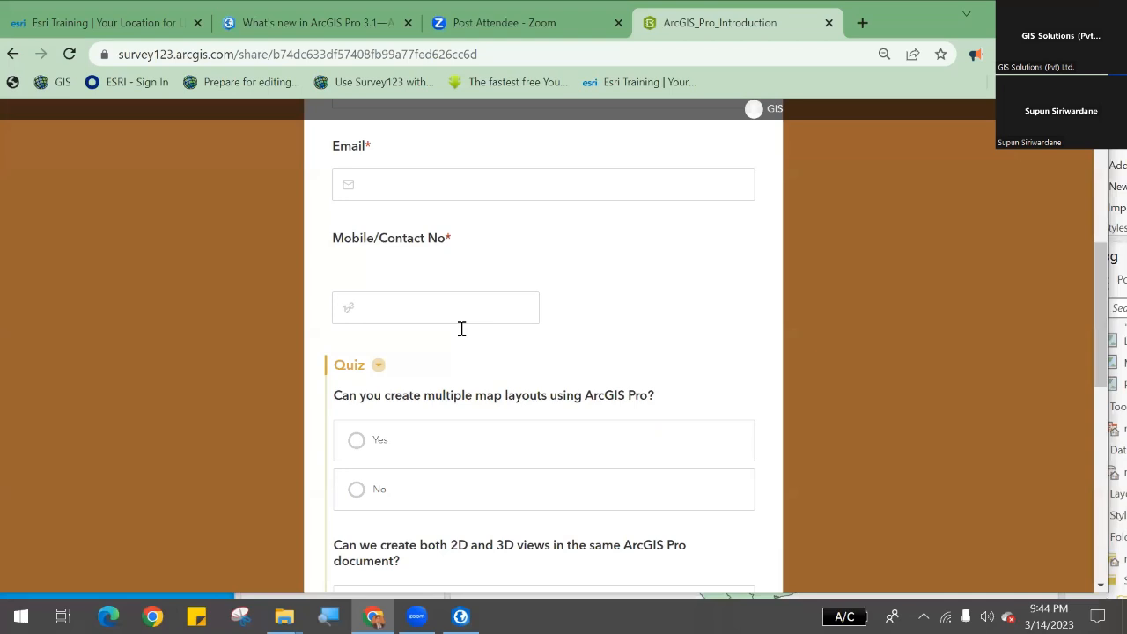
scroll(461, 328, down, 2)
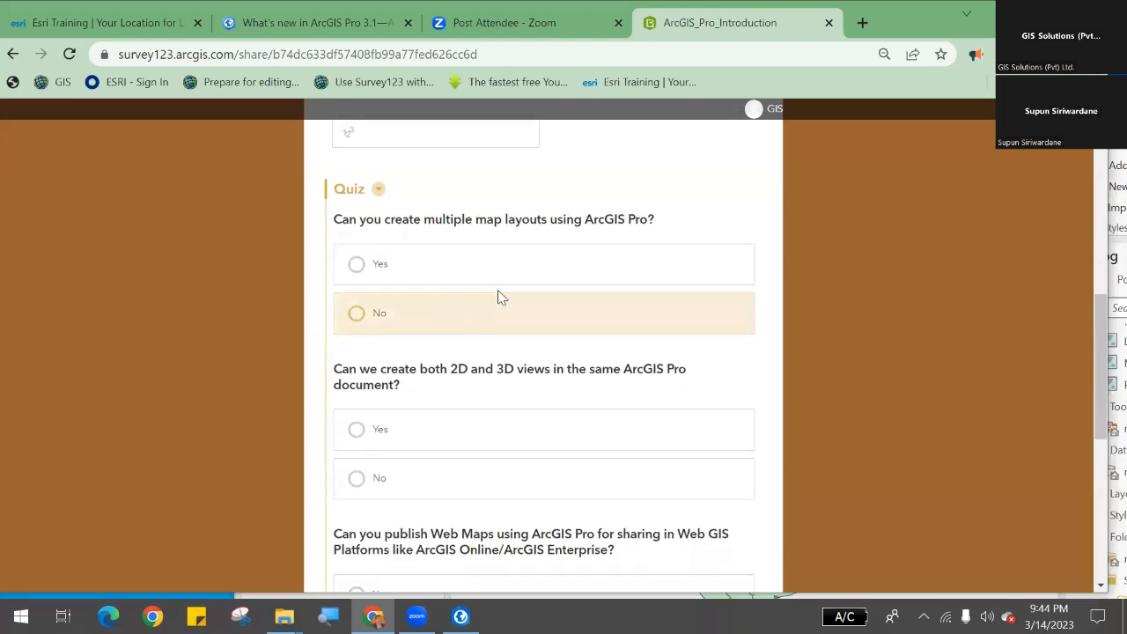
scroll(544, 324, down, 3)
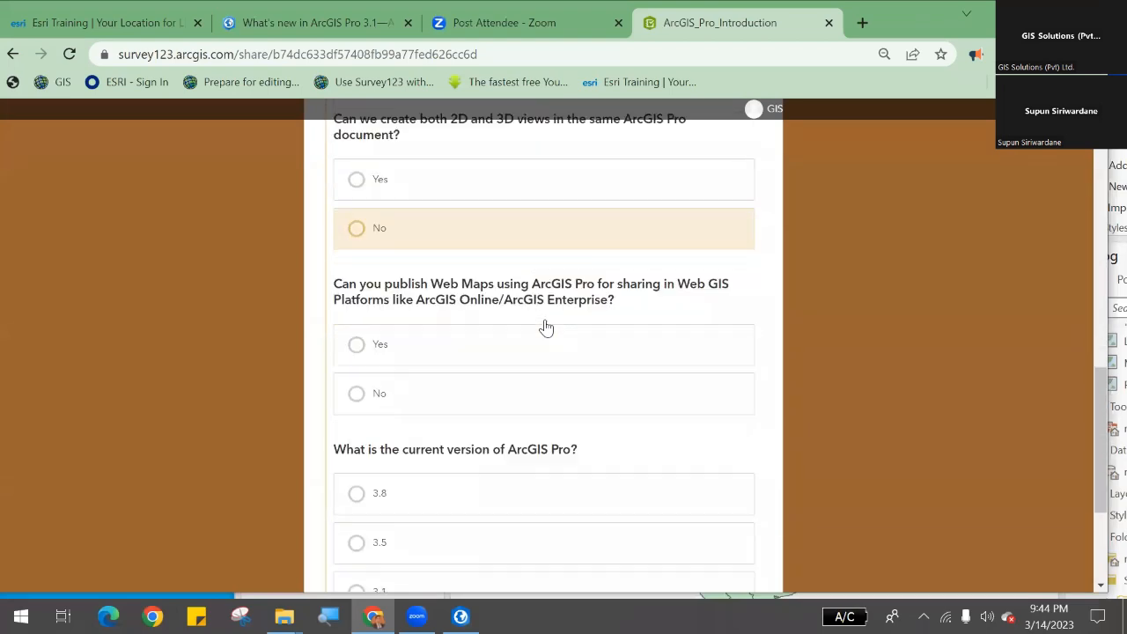
scroll(546, 328, down, 3)
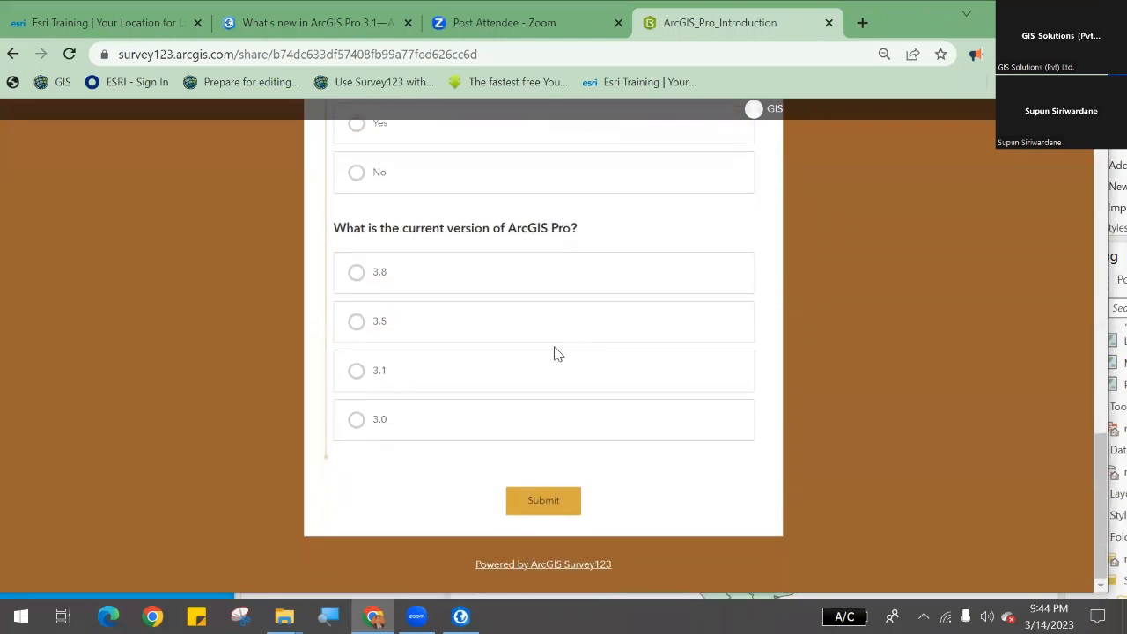
scroll(811, 464, up, 15)
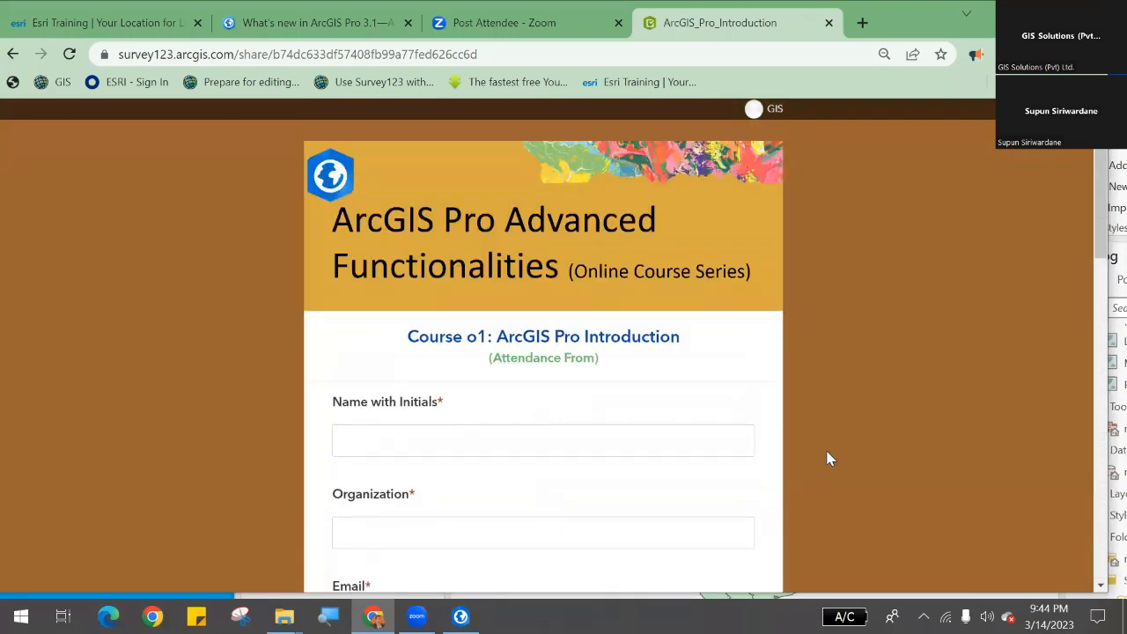
Close the survey tab, put the browser away and bring ArcGIS Pro back to full-screen size.
click(828, 23)
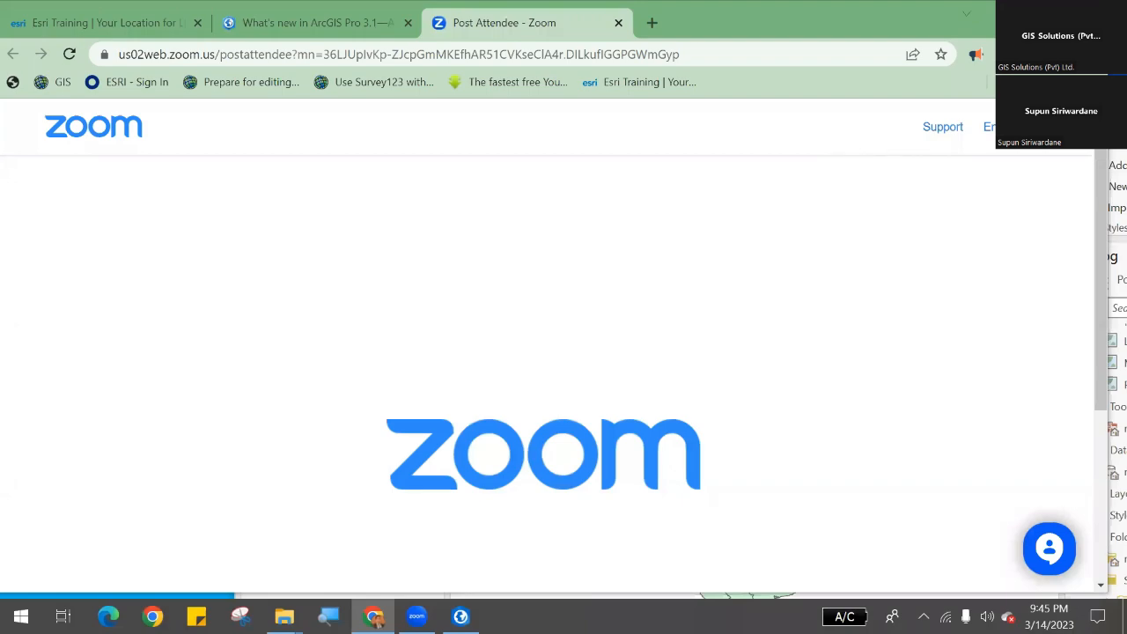
click(1053, 10)
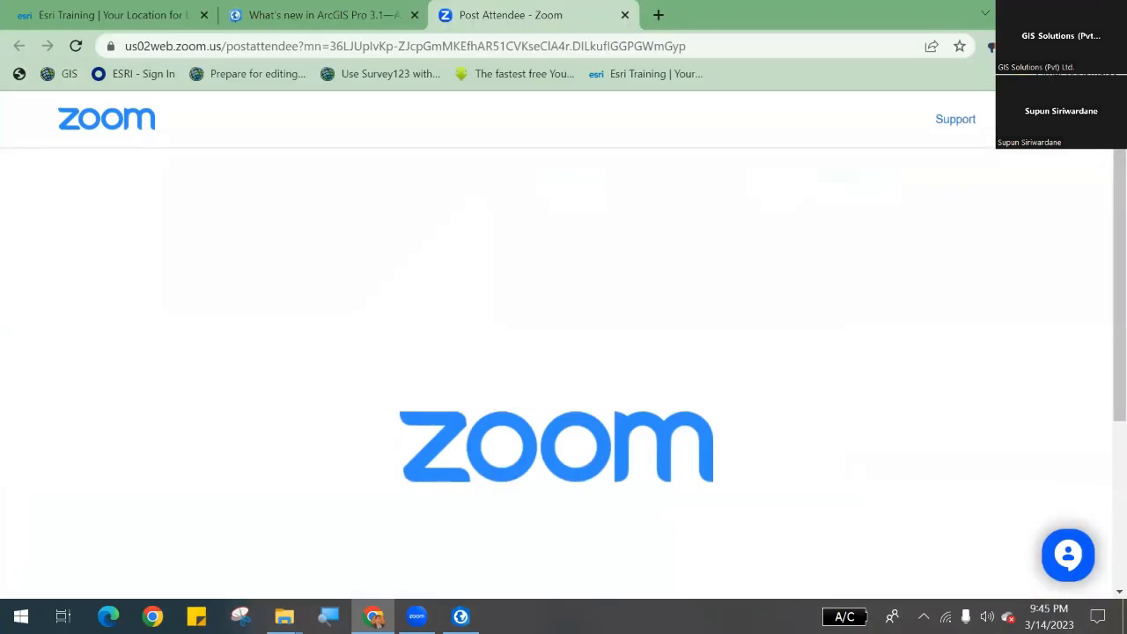
click(1025, 10)
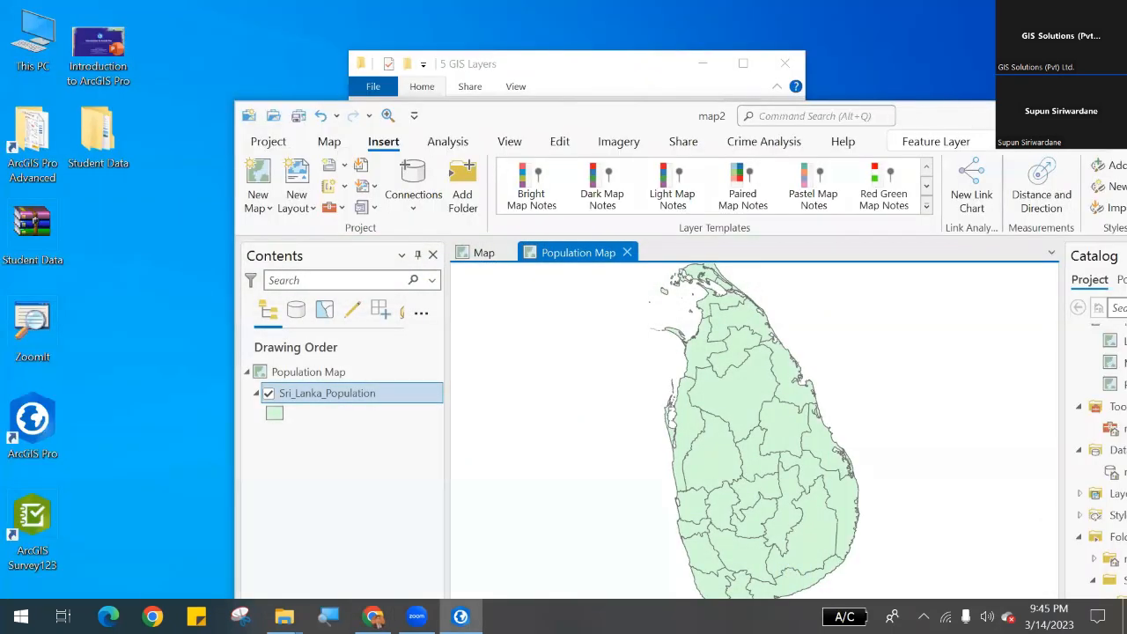
drag(1092, 109, 979, 104)
drag(783, 117, 668, 115)
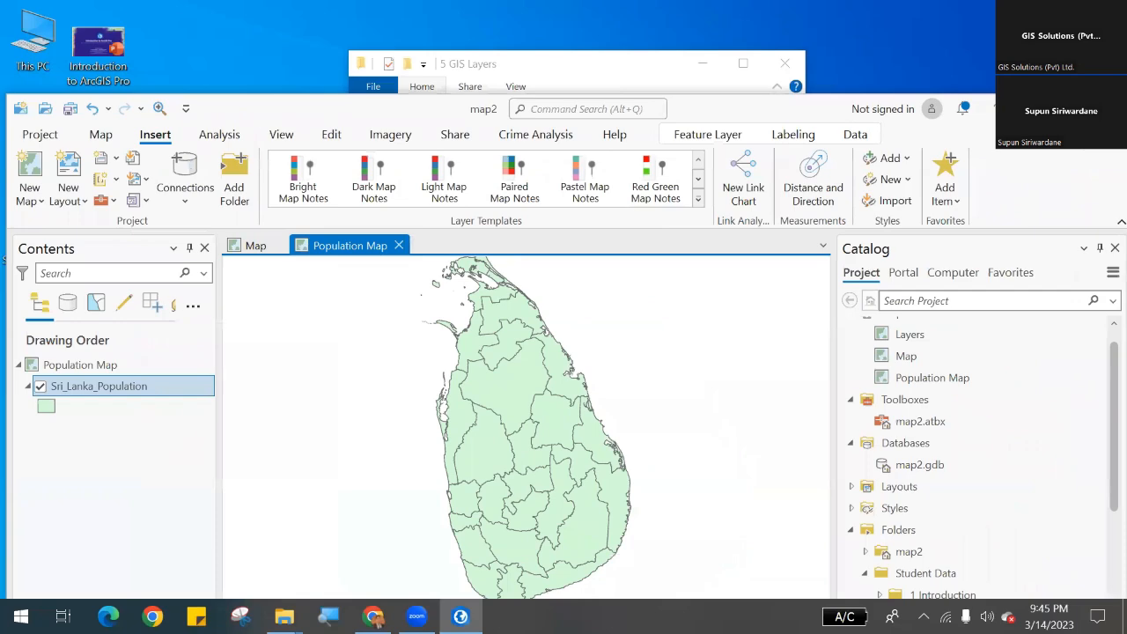
double_click(674, 113)
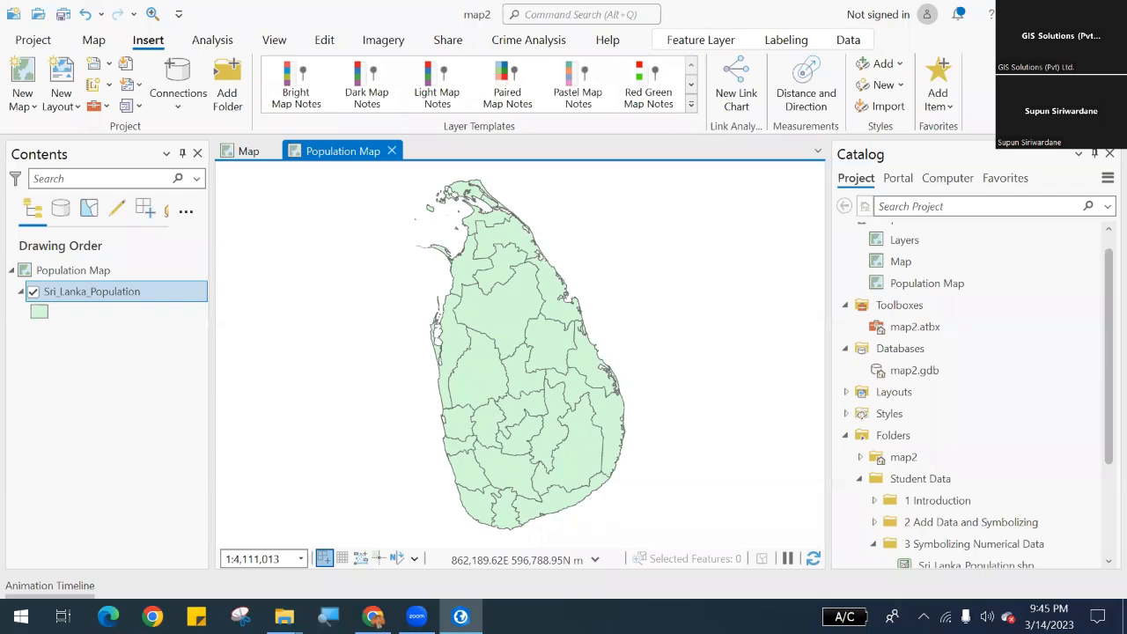
Open the Towns_file1 workbook from the Global folder in Student Data\4 Add Excel Data.
click(1025, 14)
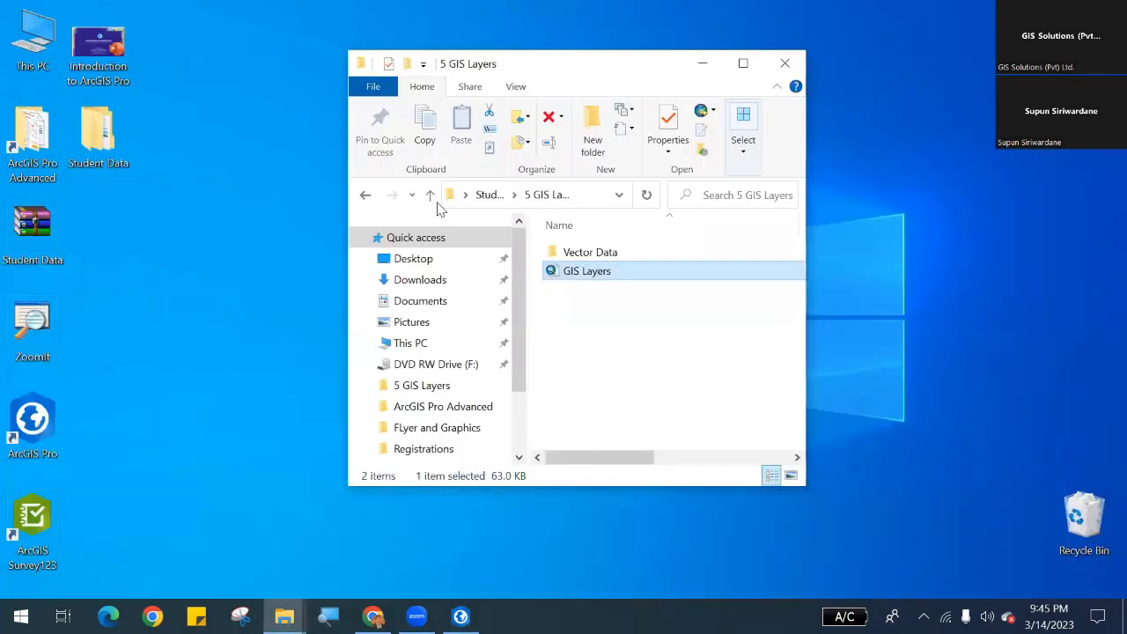
click(430, 194)
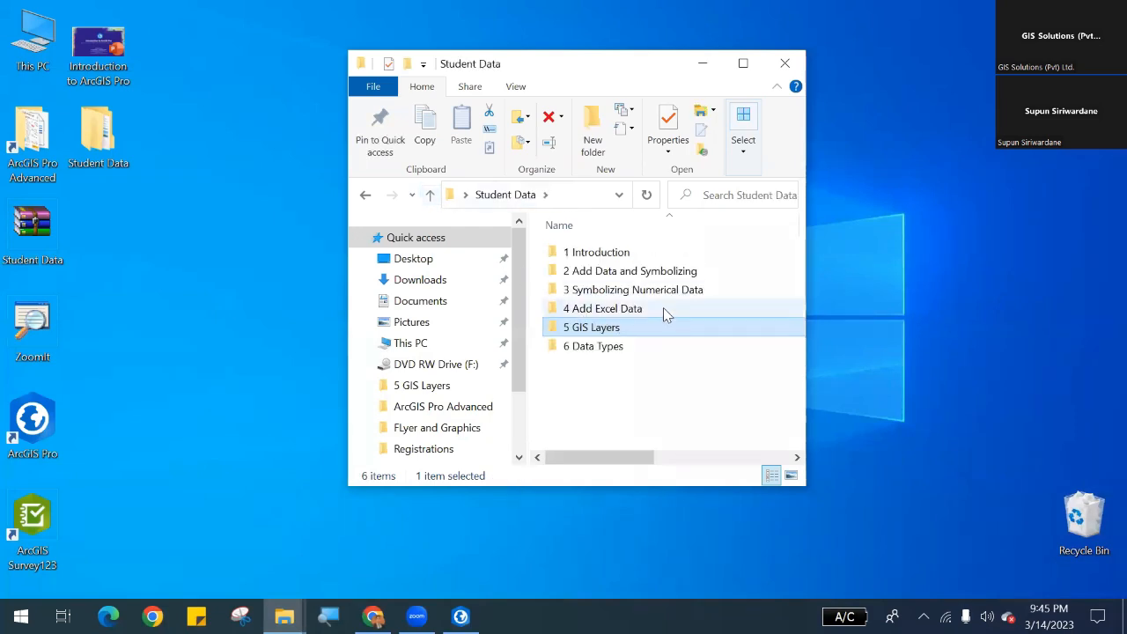
double_click(665, 309)
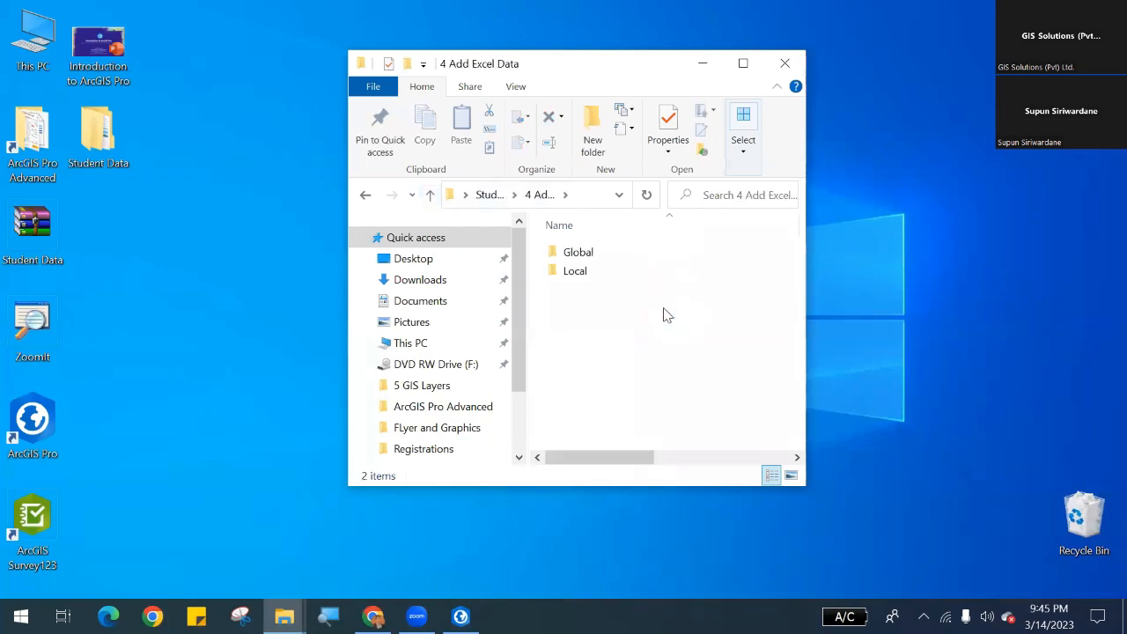
double_click(652, 260)
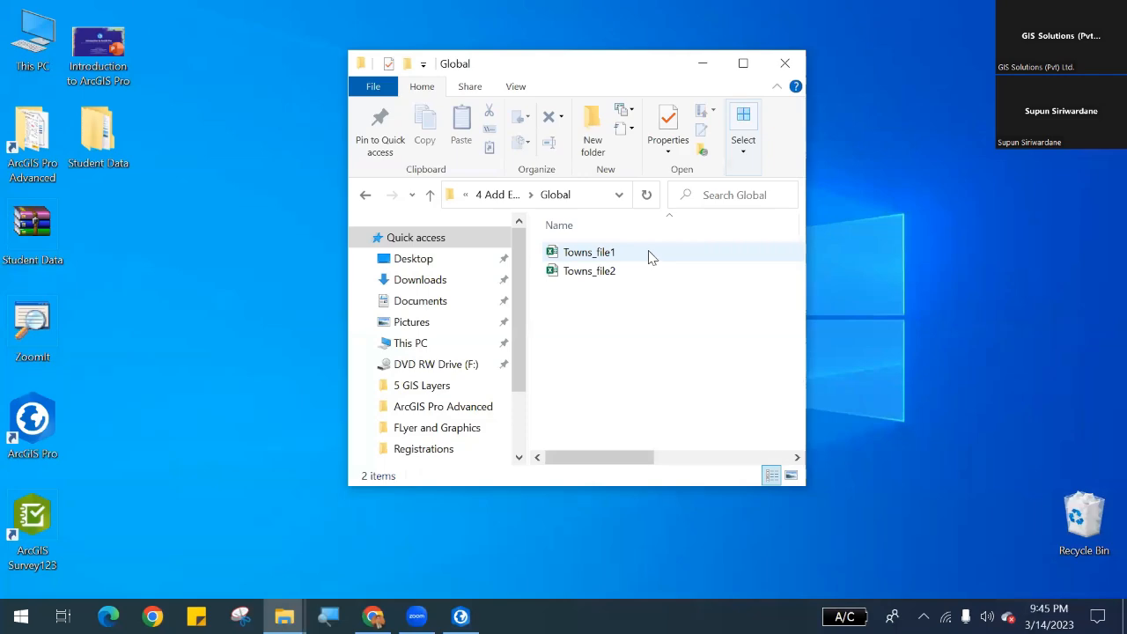
double_click(652, 256)
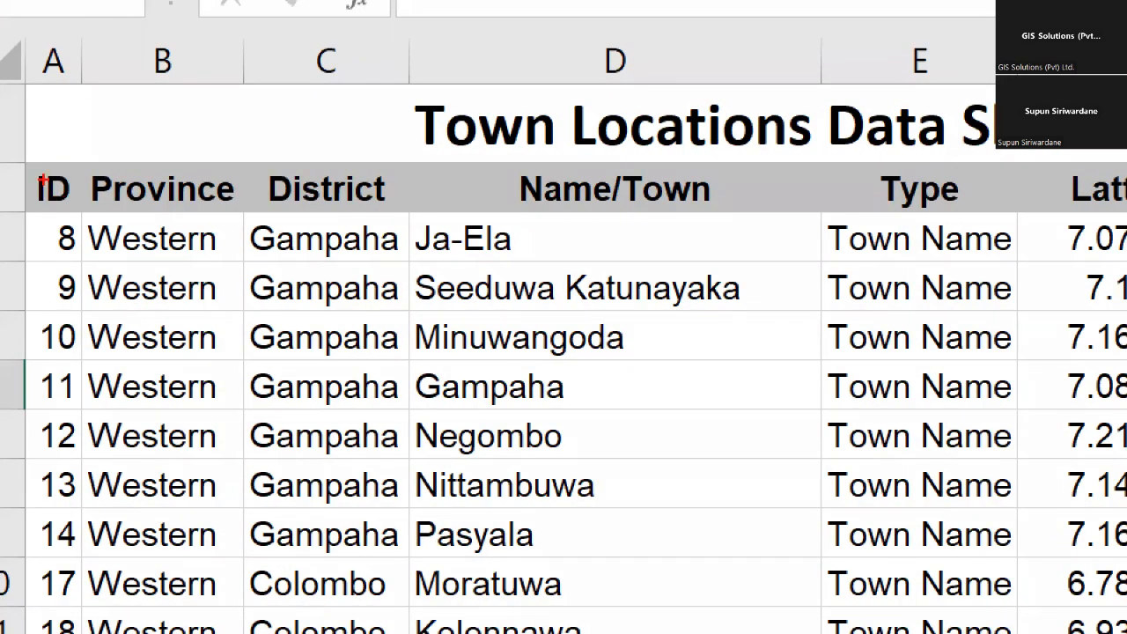
Examine the ID column and the header row of the Town Locations Data Sheet, marking them with on-screen rectangles.
drag(31, 160, 71, 497)
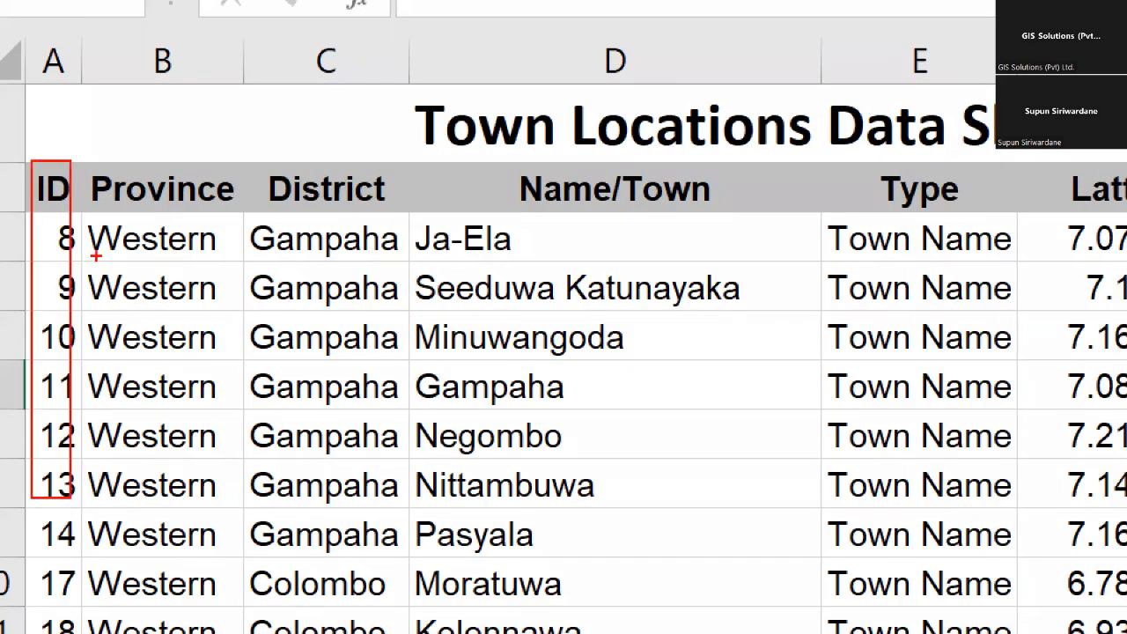
mouse_move(7, 164)
mouse_down()
mouse_move(397, 215)
mouse_move(500, 216)
mouse_up()
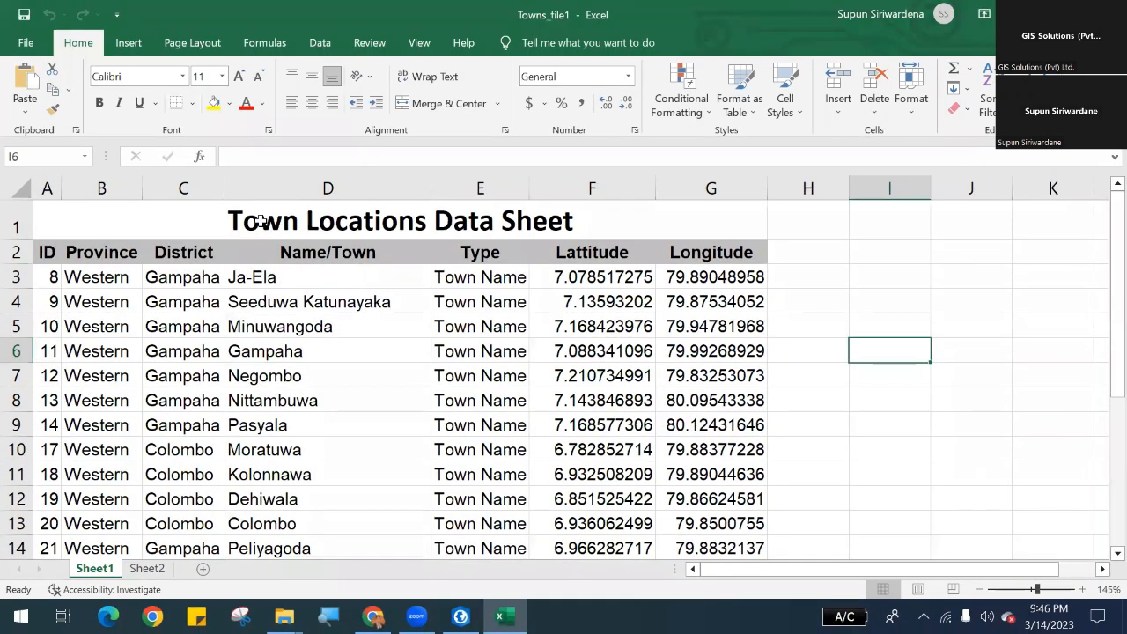
click(267, 218)
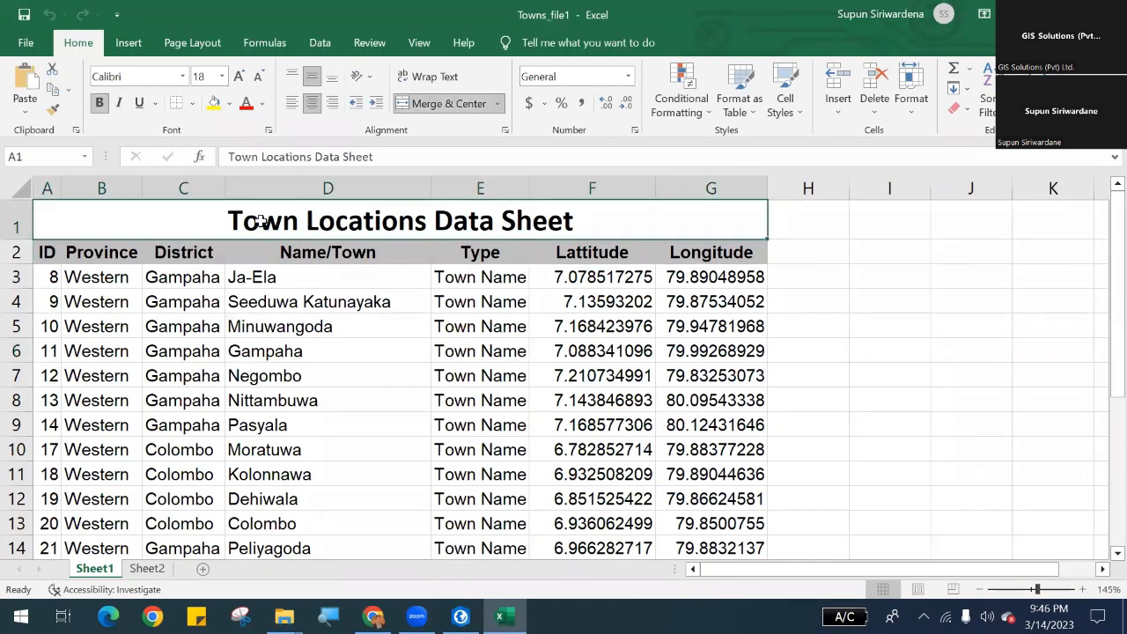
text(1)
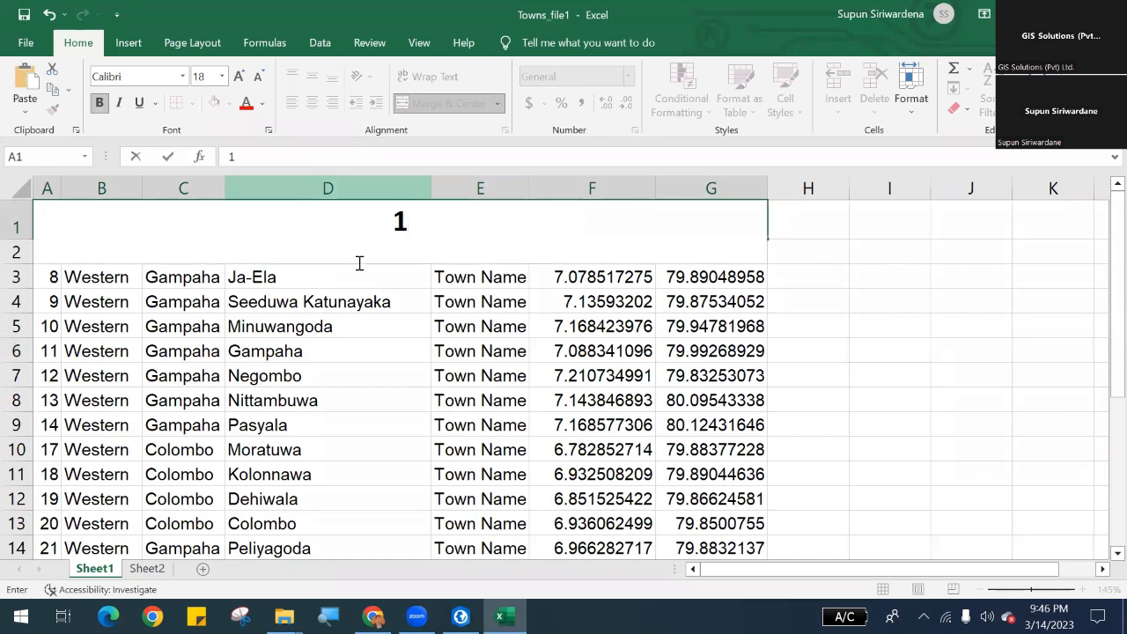
key(ctrl+z)
click(369, 303)
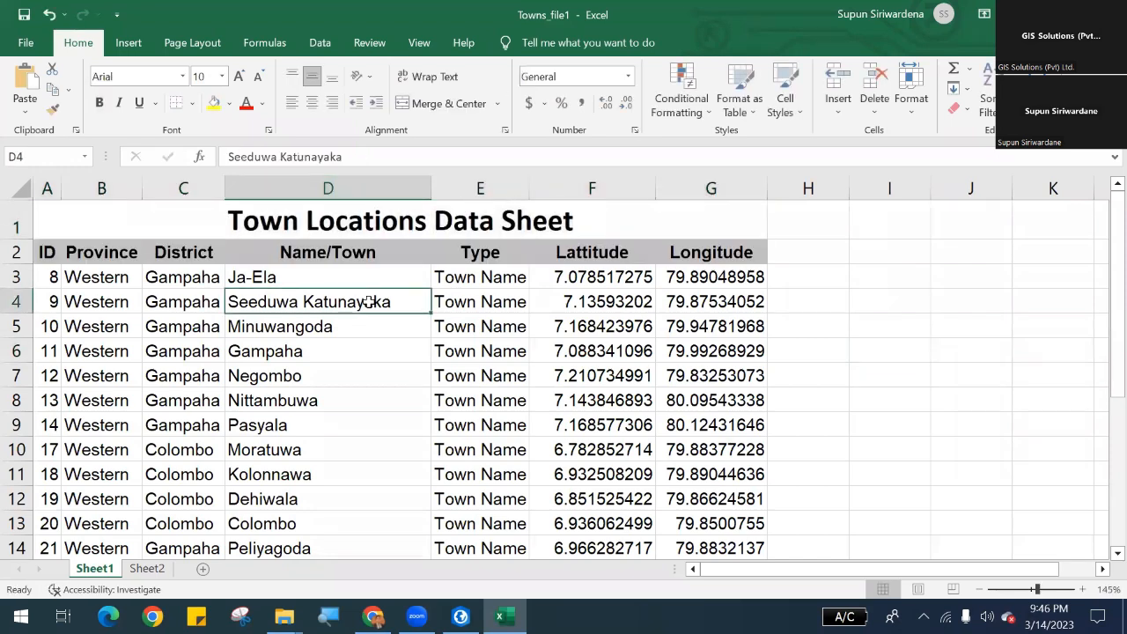
Compare the titled table on Sheet1 with the untitled one on Sheet2, marking the Lattitude and Longitude headers with an on-screen rectangle.
click(383, 228)
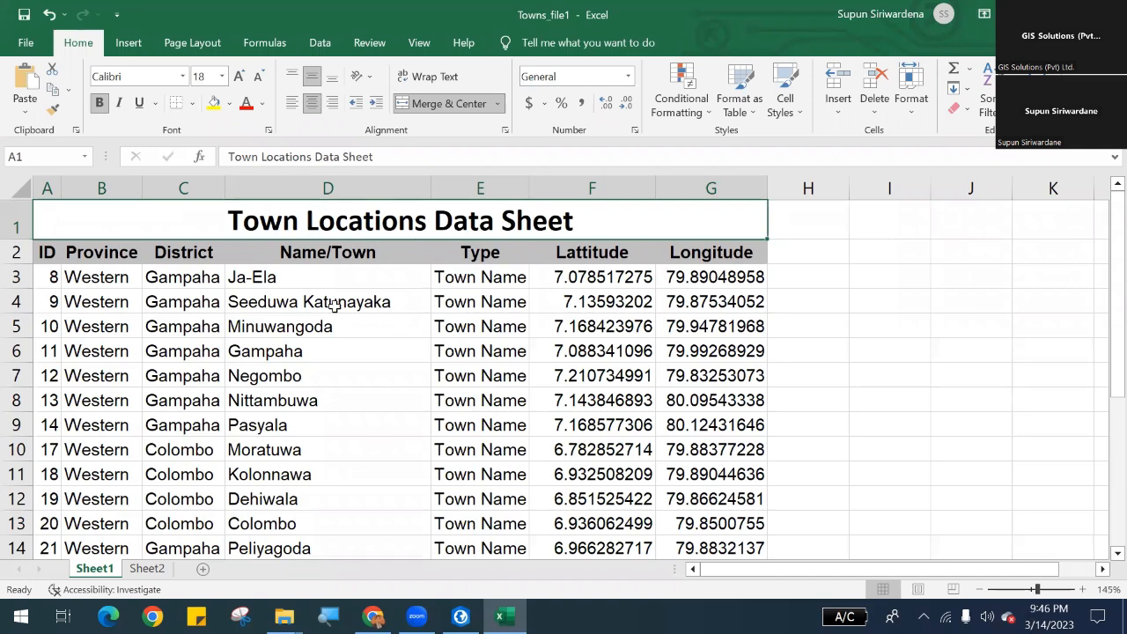
drag(49, 255, 672, 533)
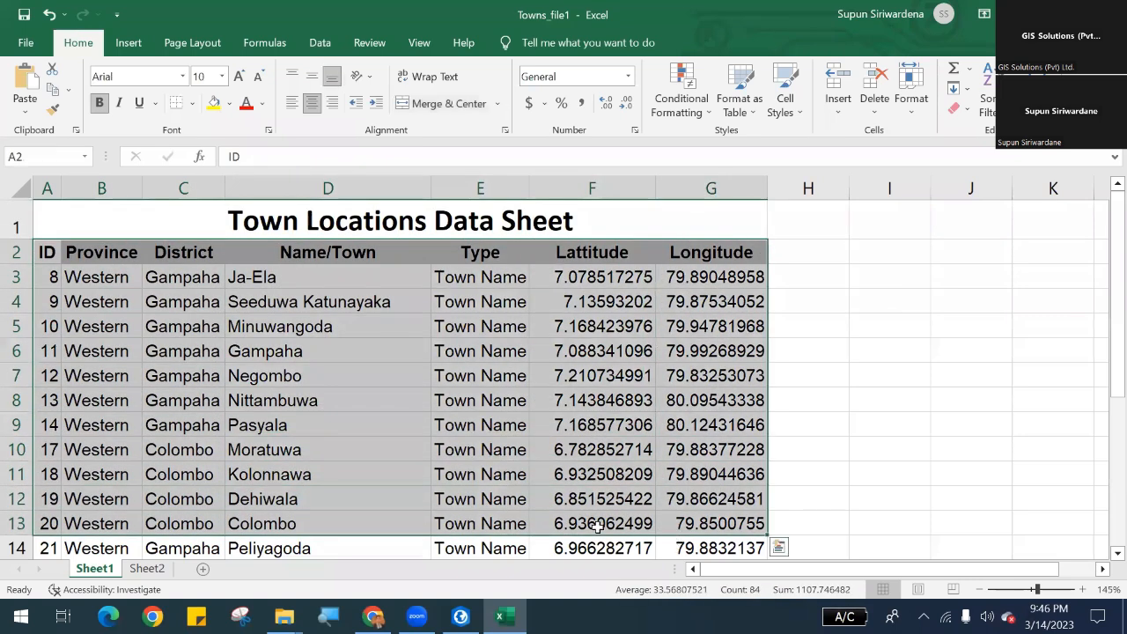
click(150, 571)
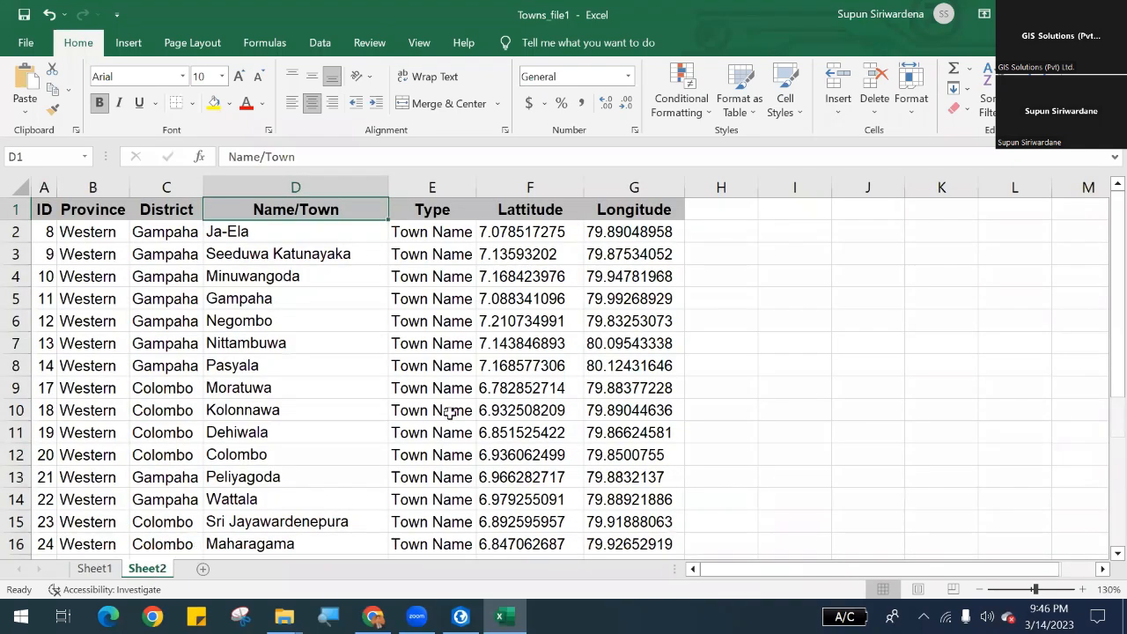
scroll(476, 407, down, 3)
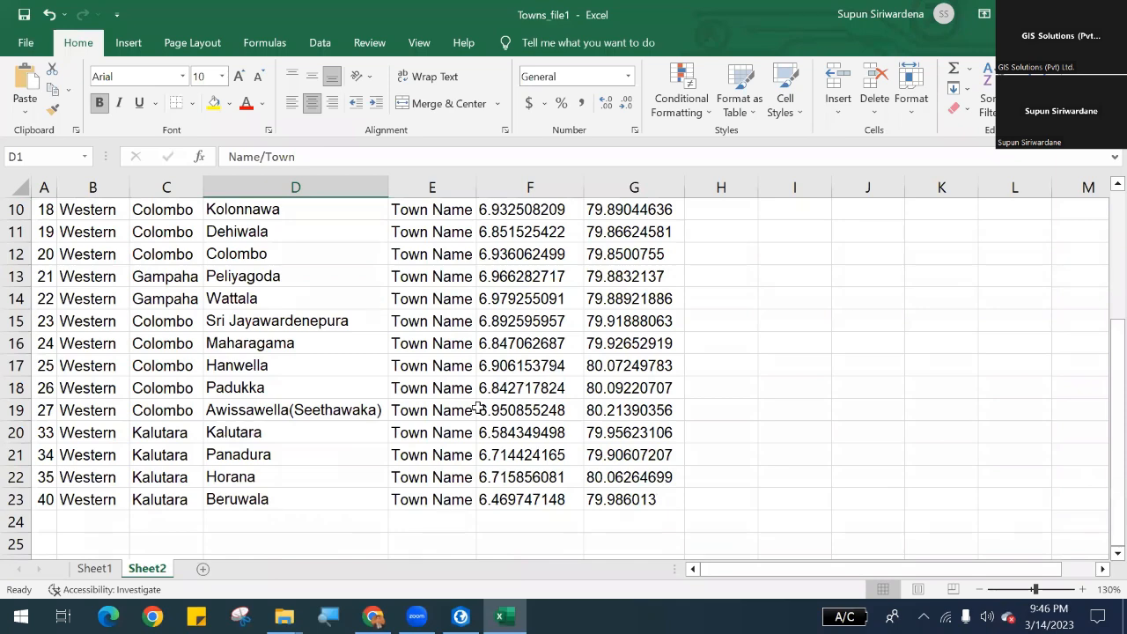
scroll(476, 407, up, 3)
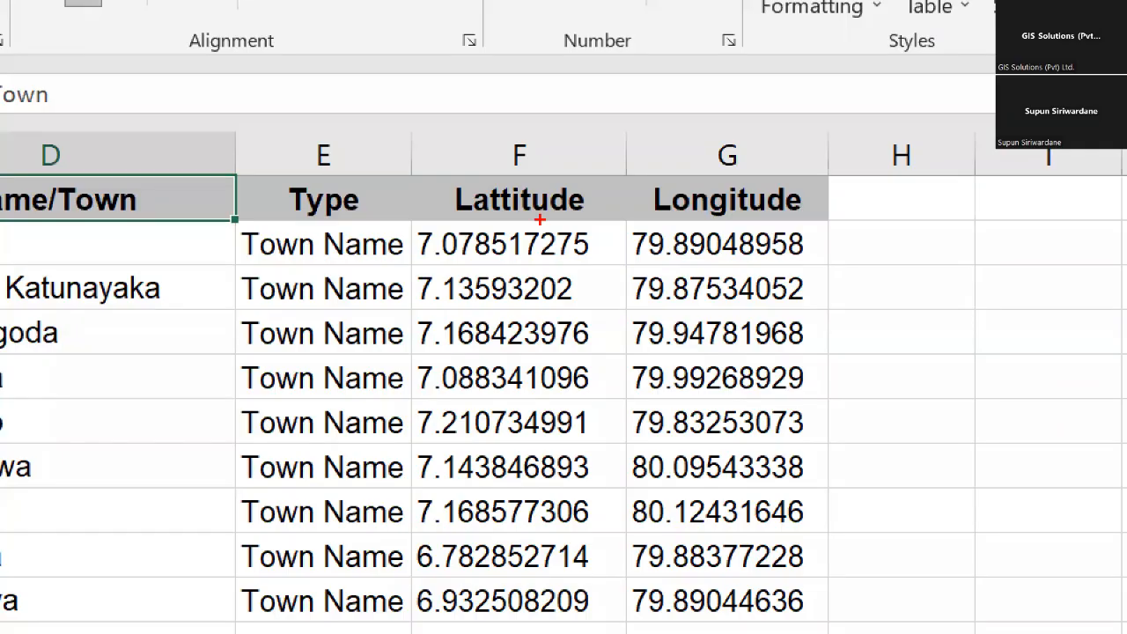
drag(409, 163, 827, 233)
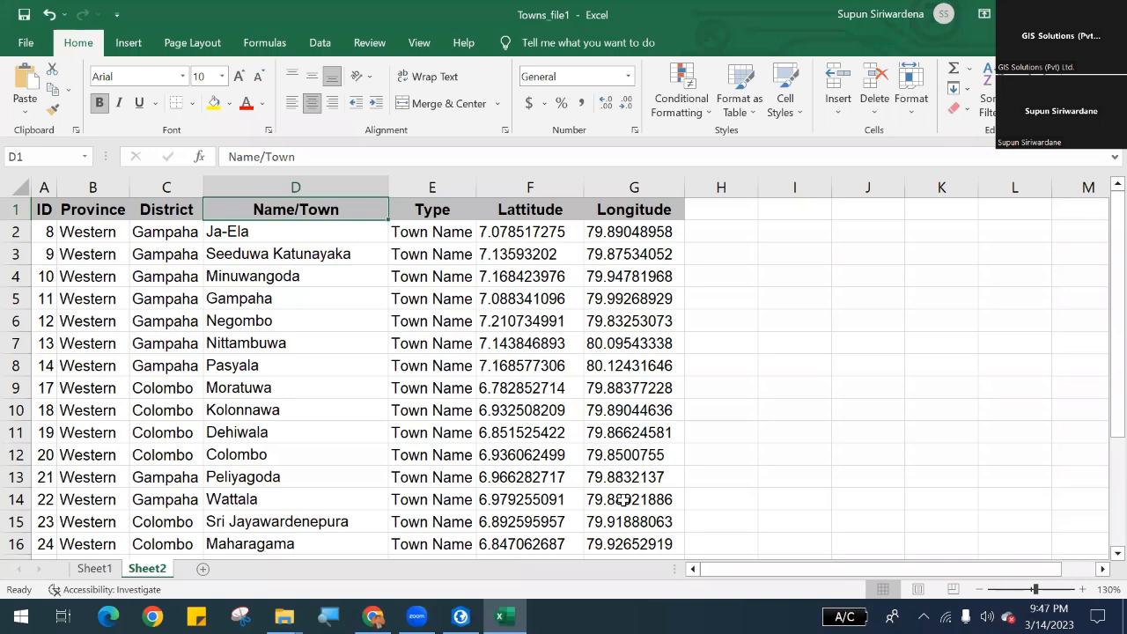
Close Towns_file1 without saving its changes, and open the Towns_file2 workbook to view its table before closing it.
click(1106, 15)
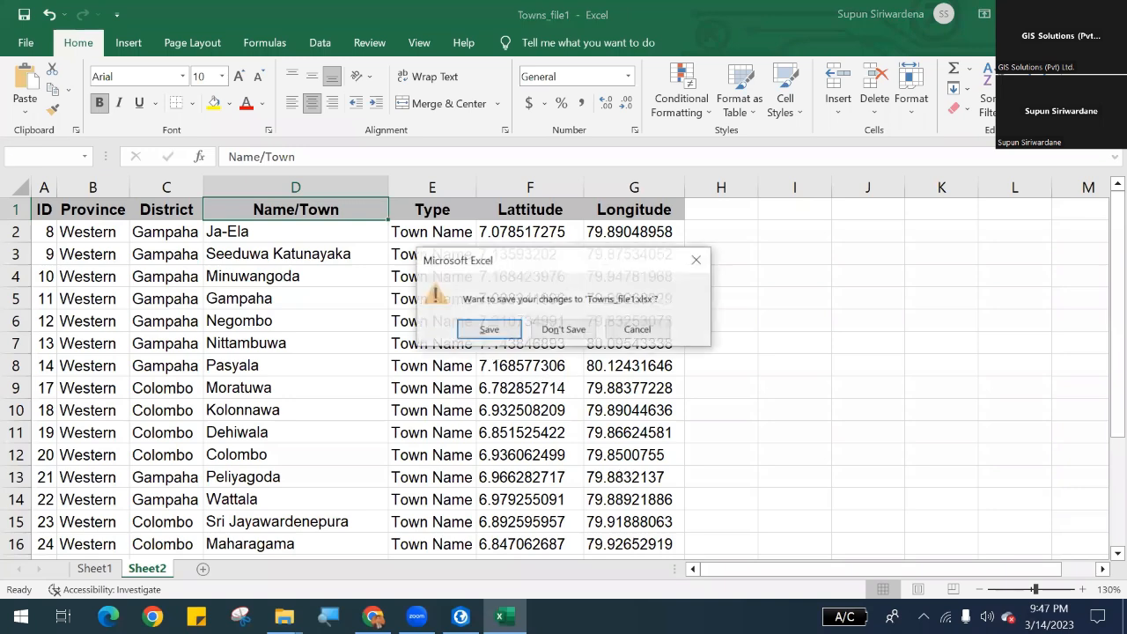
click(586, 332)
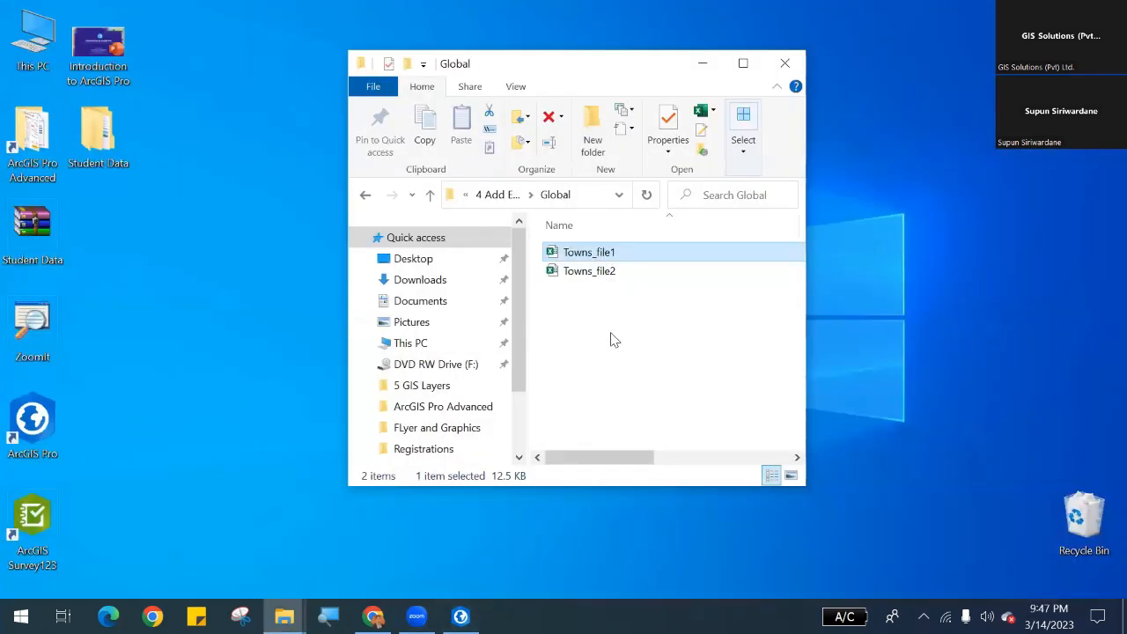
double_click(621, 280)
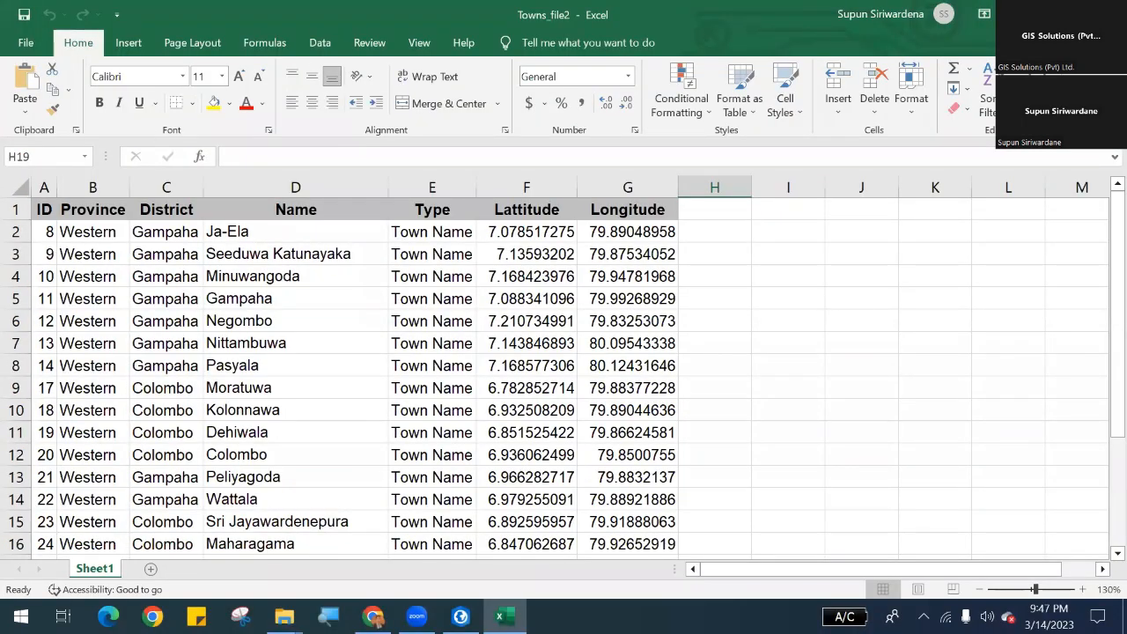
key(alt+F4)
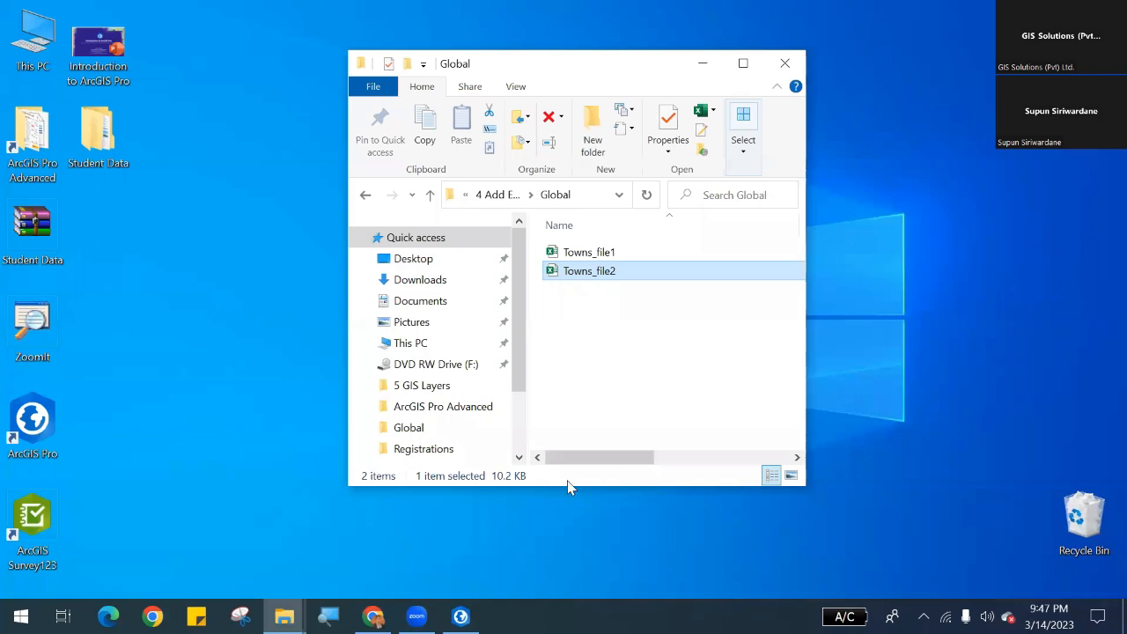
Switch to ArcGIS Pro and expand Student Data\4 Add Excel Data\Global in the project folders to list the sheets of Towns_file1.xlsx.
click(460, 615)
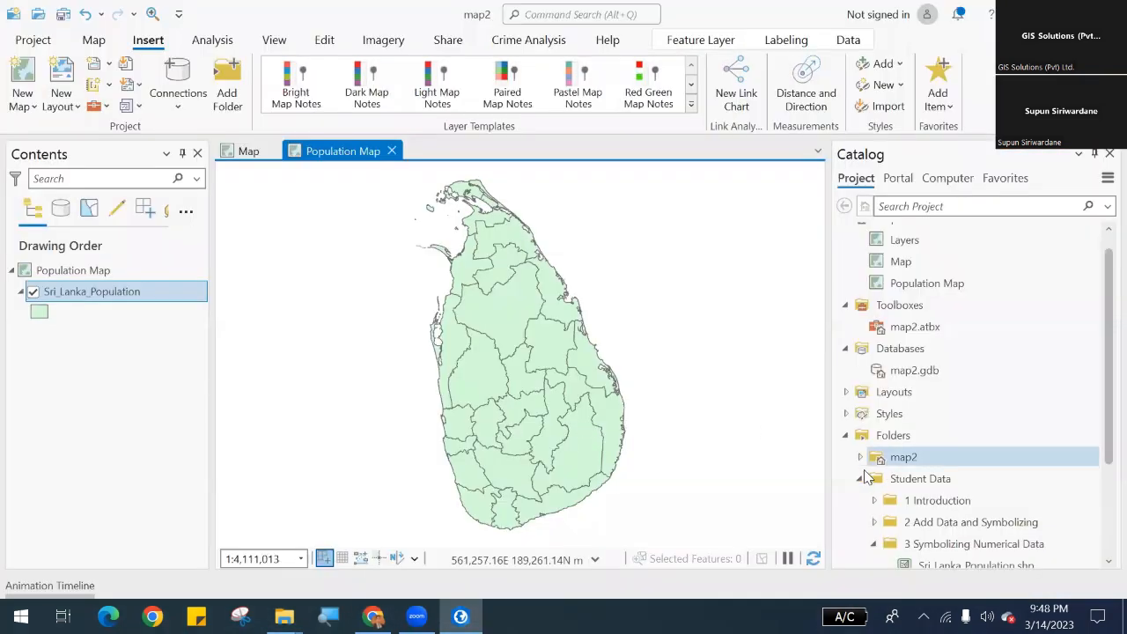
scroll(865, 476, down, 3)
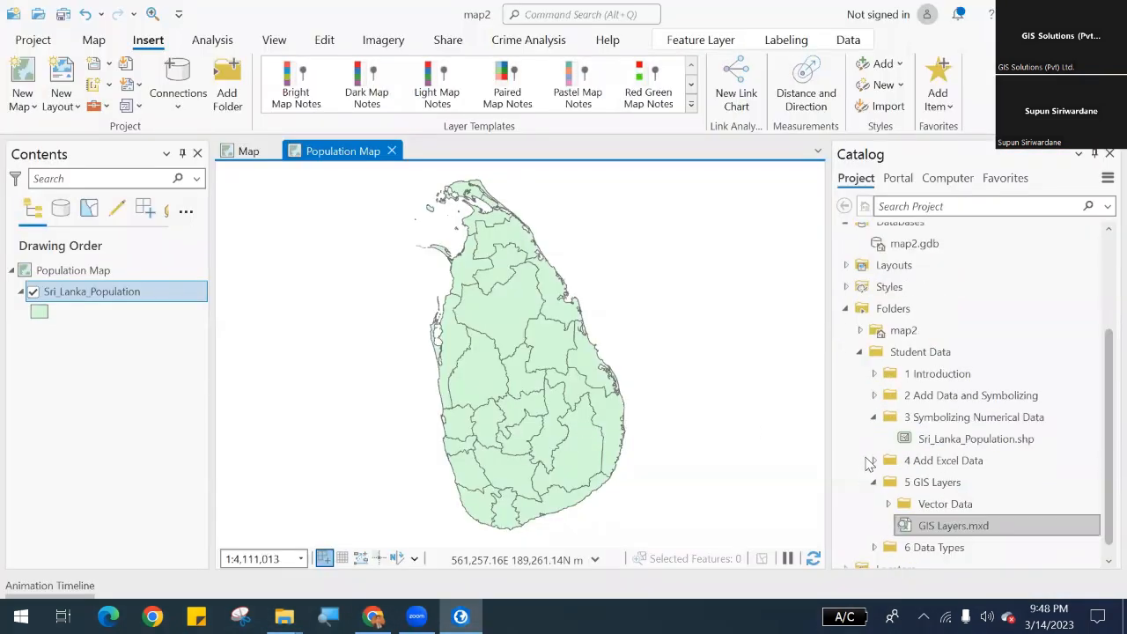
click(879, 426)
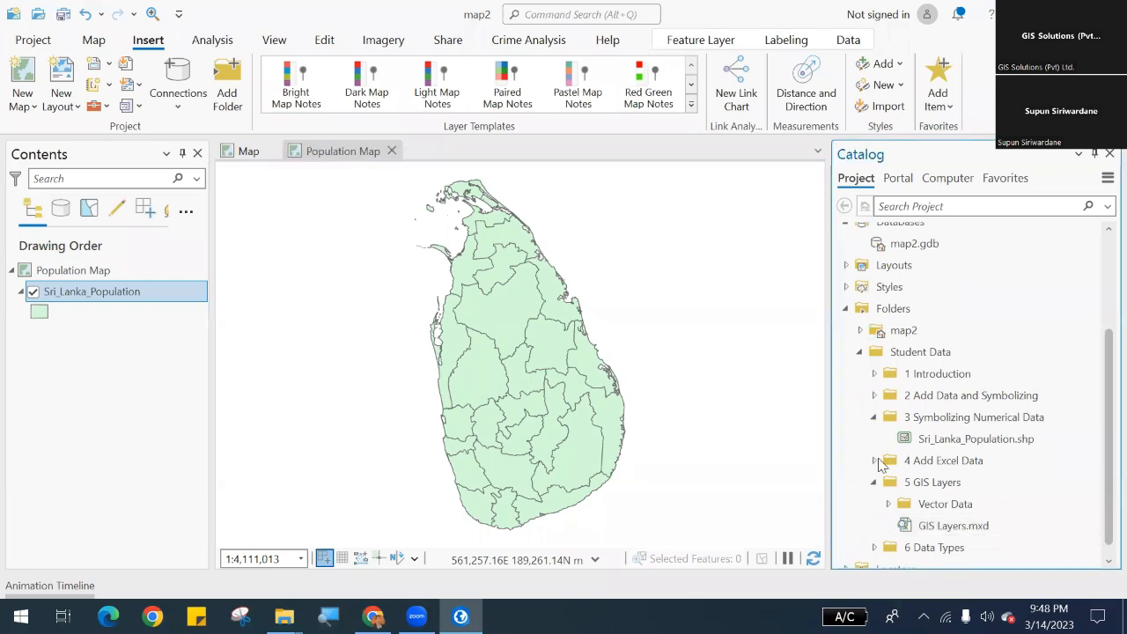
click(876, 461)
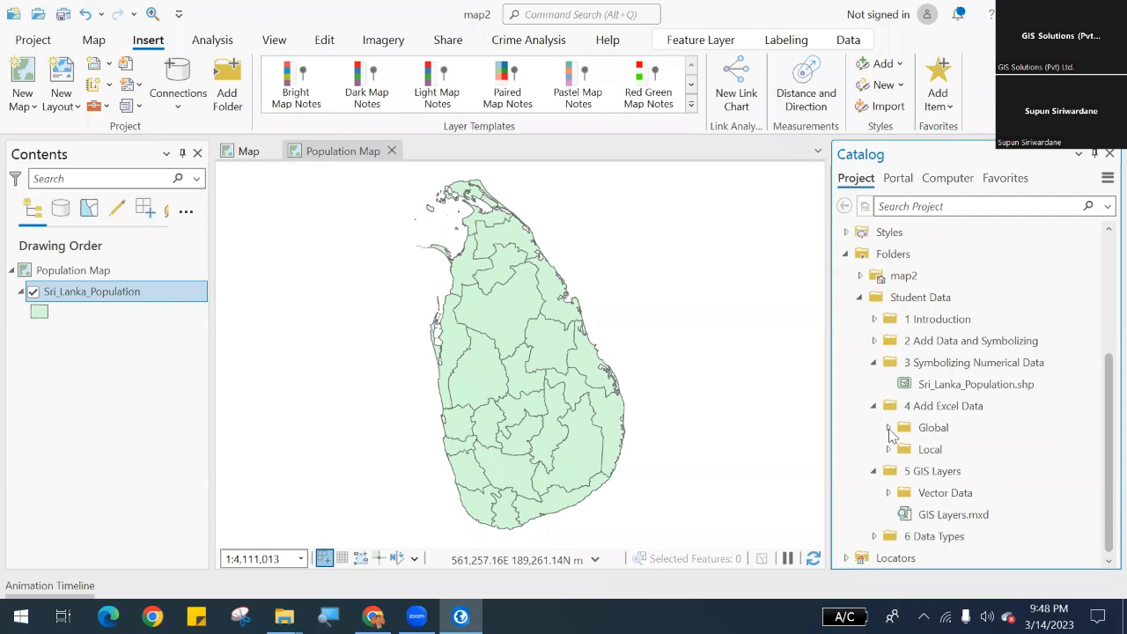
click(889, 428)
click(951, 452)
mouse_move(964, 453)
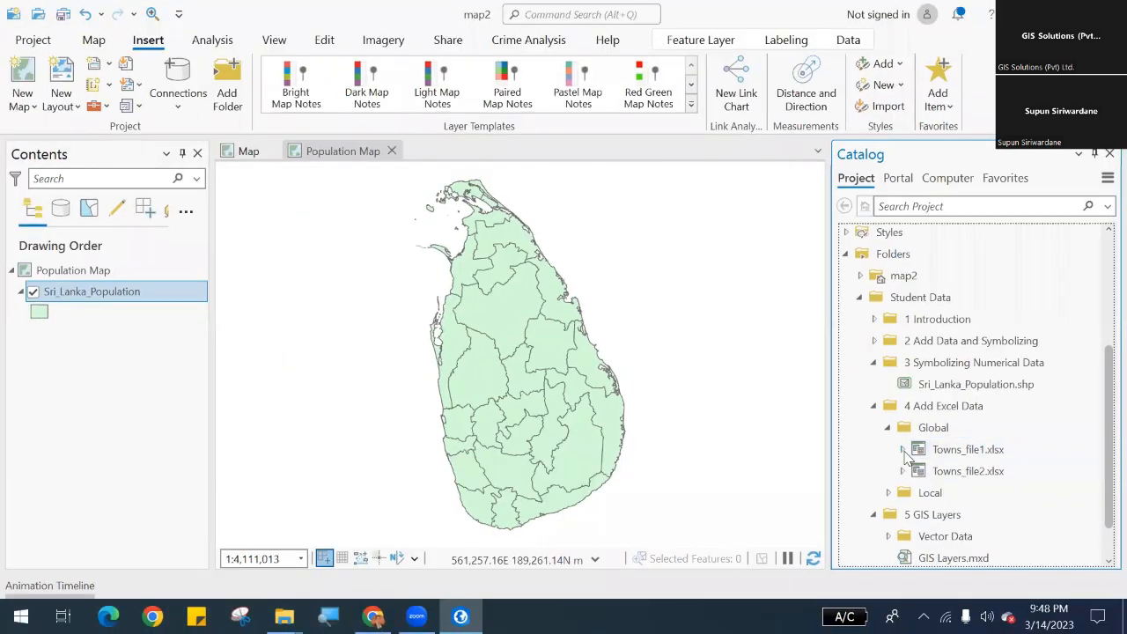
click(904, 450)
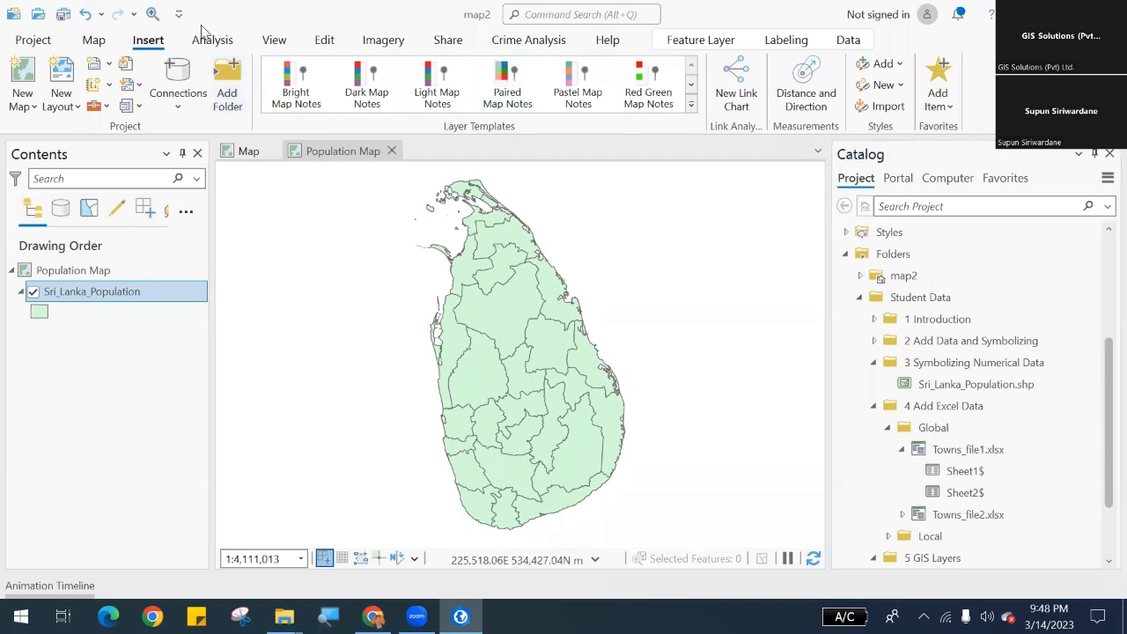
Point out the XY Point Data option for adding map data and start it to open the XY Table To Point tool.
click(95, 41)
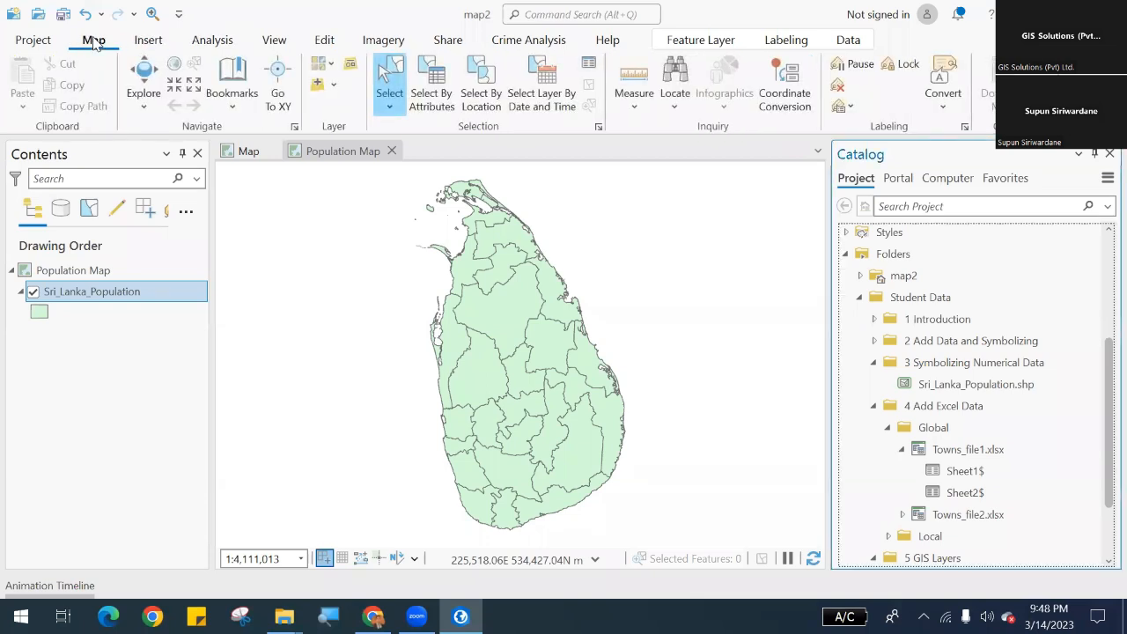
click(334, 86)
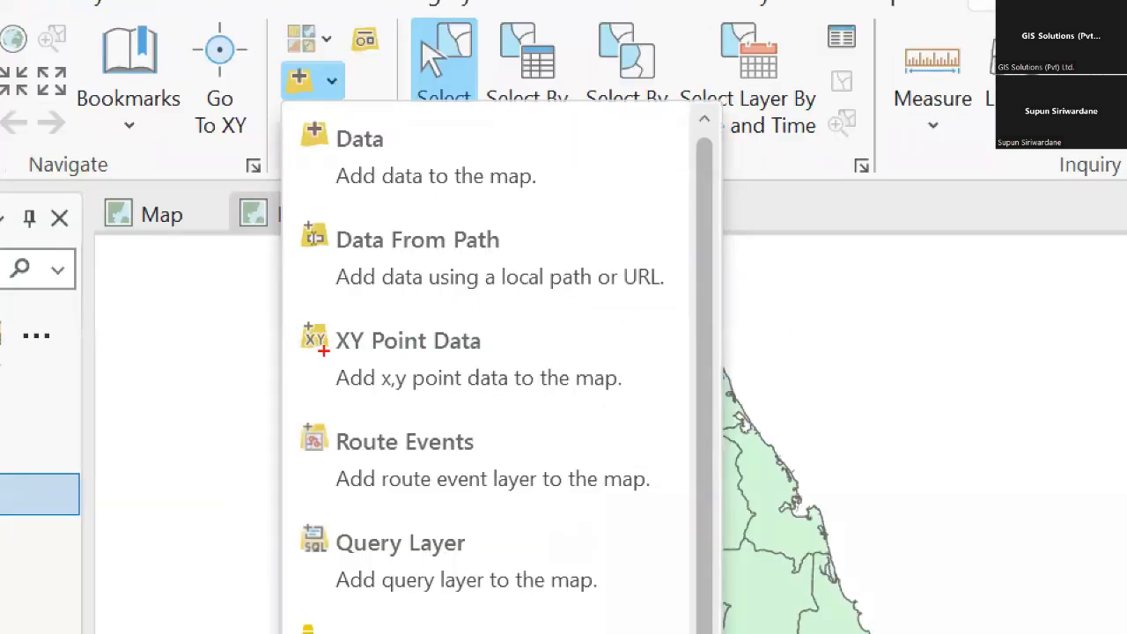
mouse_move(256, 306)
mouse_down()
mouse_move(596, 415)
mouse_move(661, 421)
mouse_up()
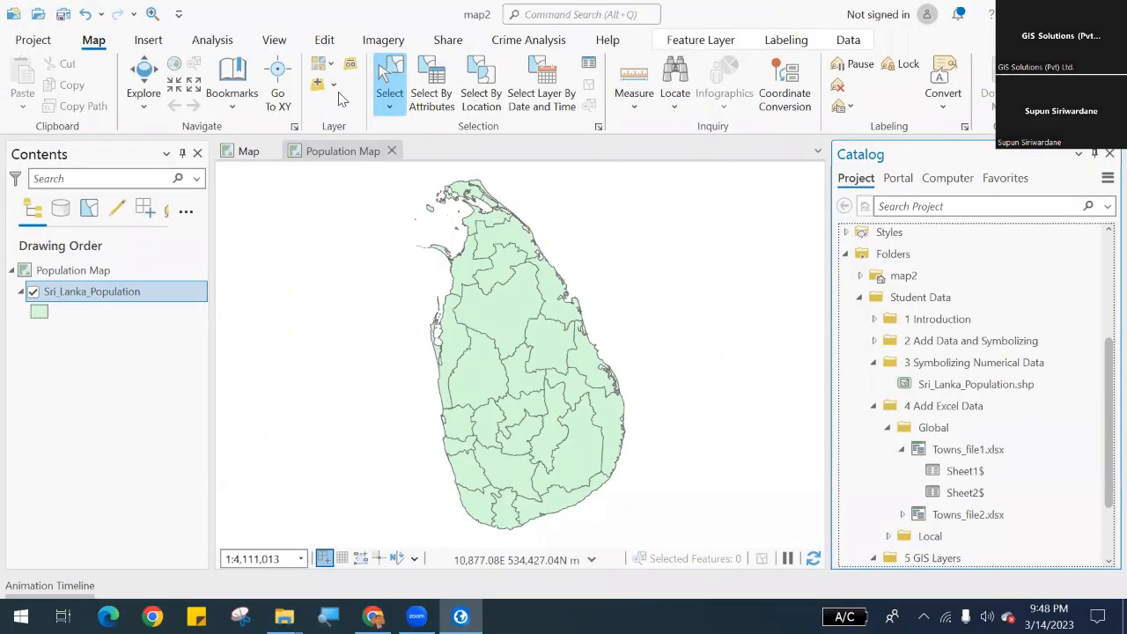
click(331, 78)
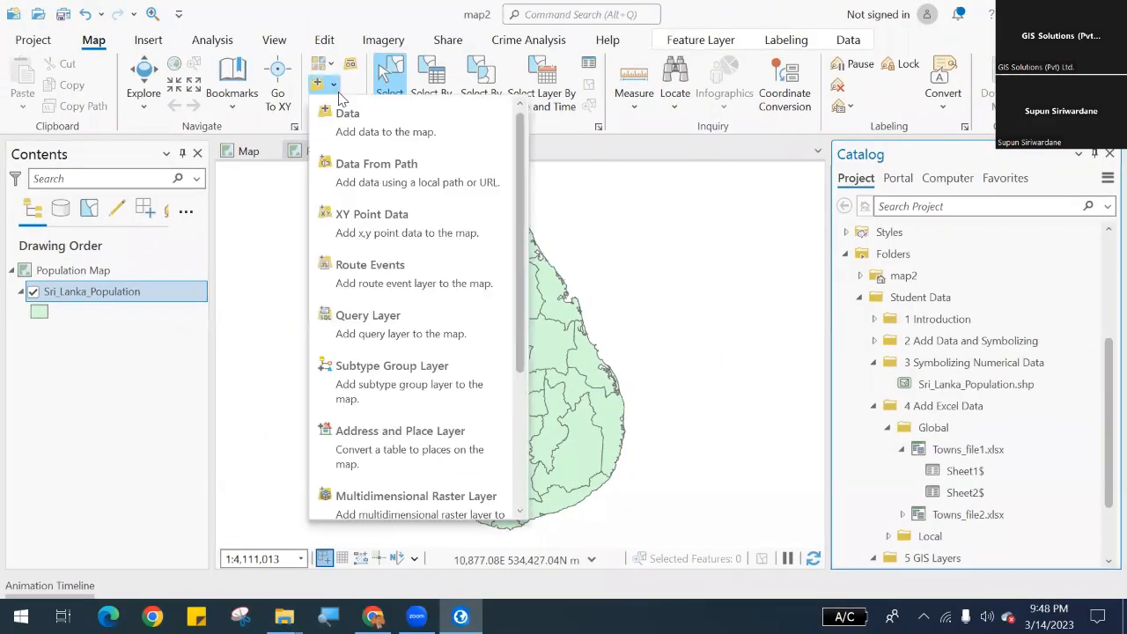
click(456, 236)
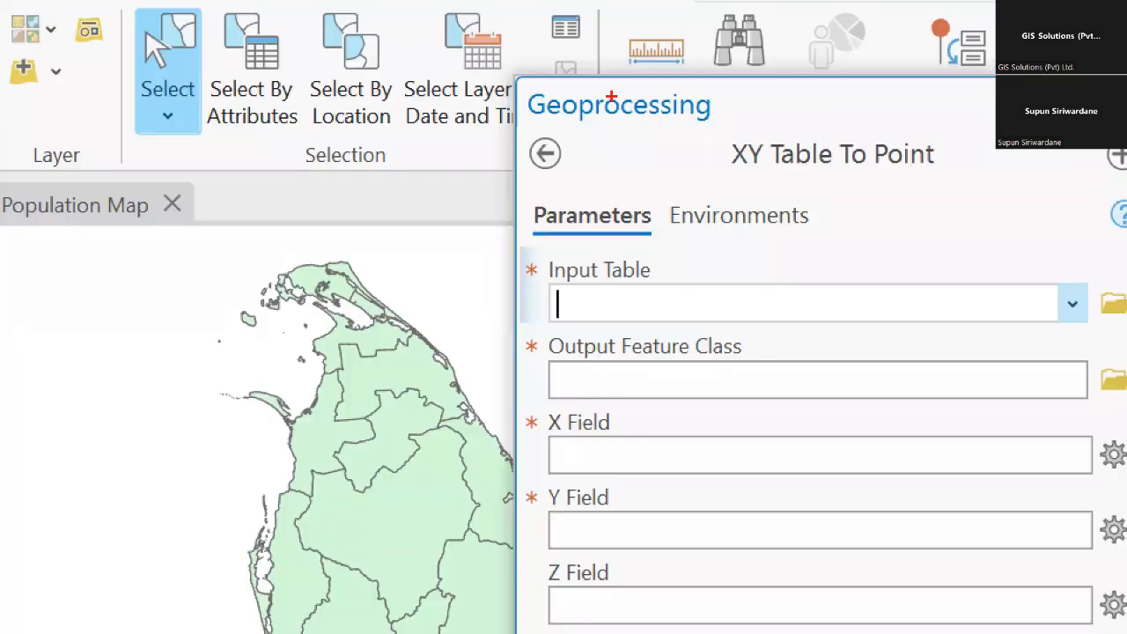
Highlight the Geoprocessing title, the Analysis heading and the XY Point Data option with on-screen rectangles.
mouse_move(517, 79)
mouse_down()
mouse_move(616, 113)
mouse_move(747, 125)
mouse_up()
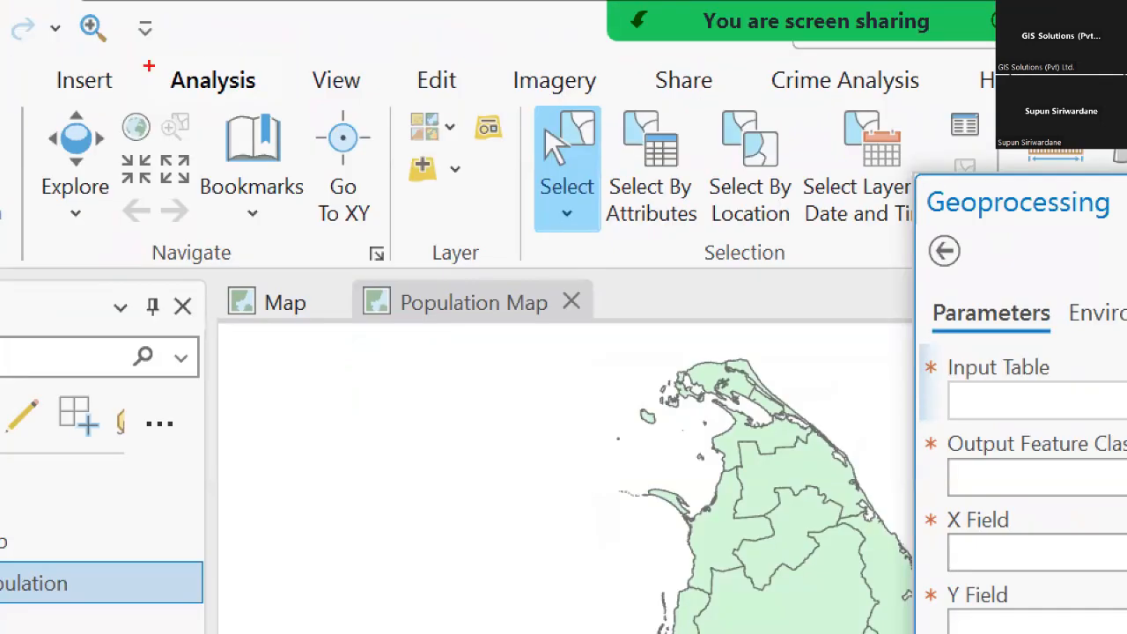
drag(179, 23, 239, 49)
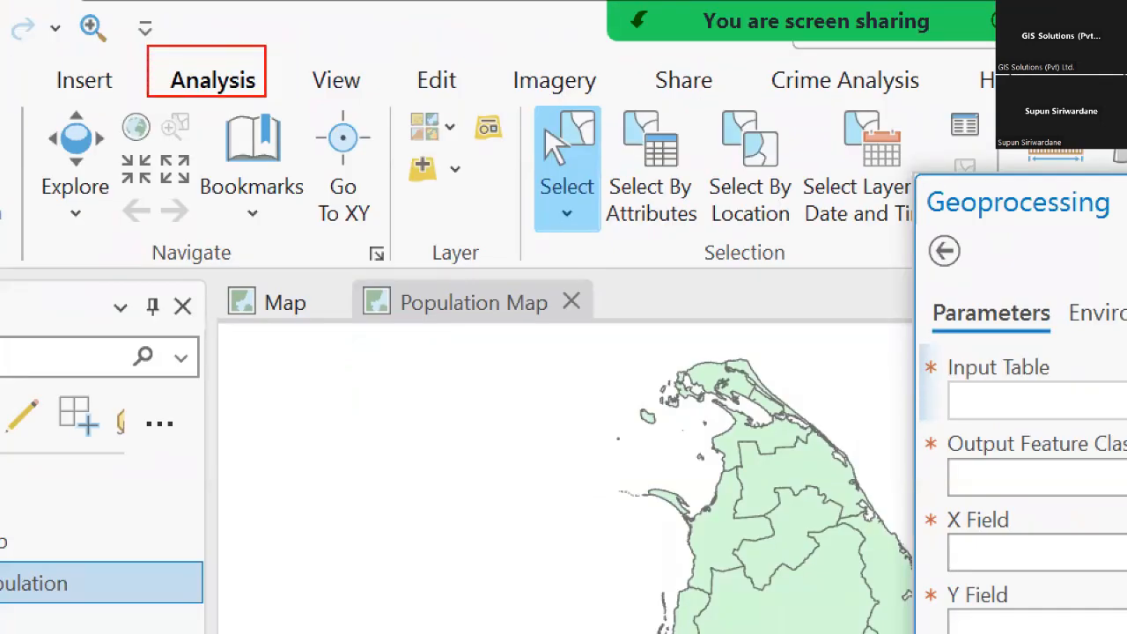
drag(266, 96, 273, 102)
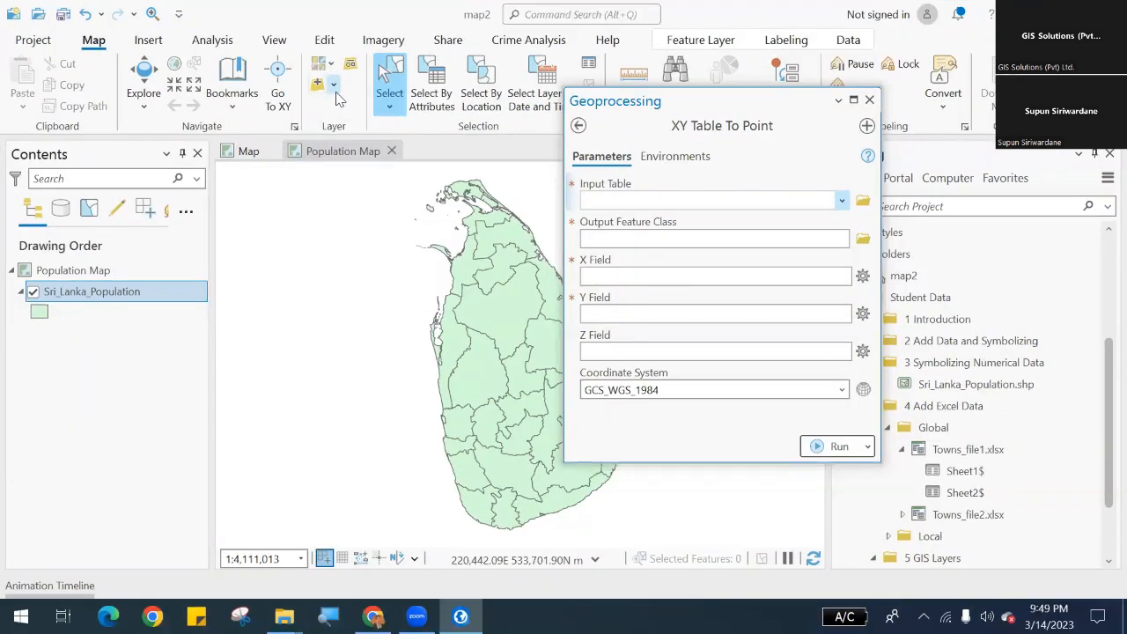
click(333, 85)
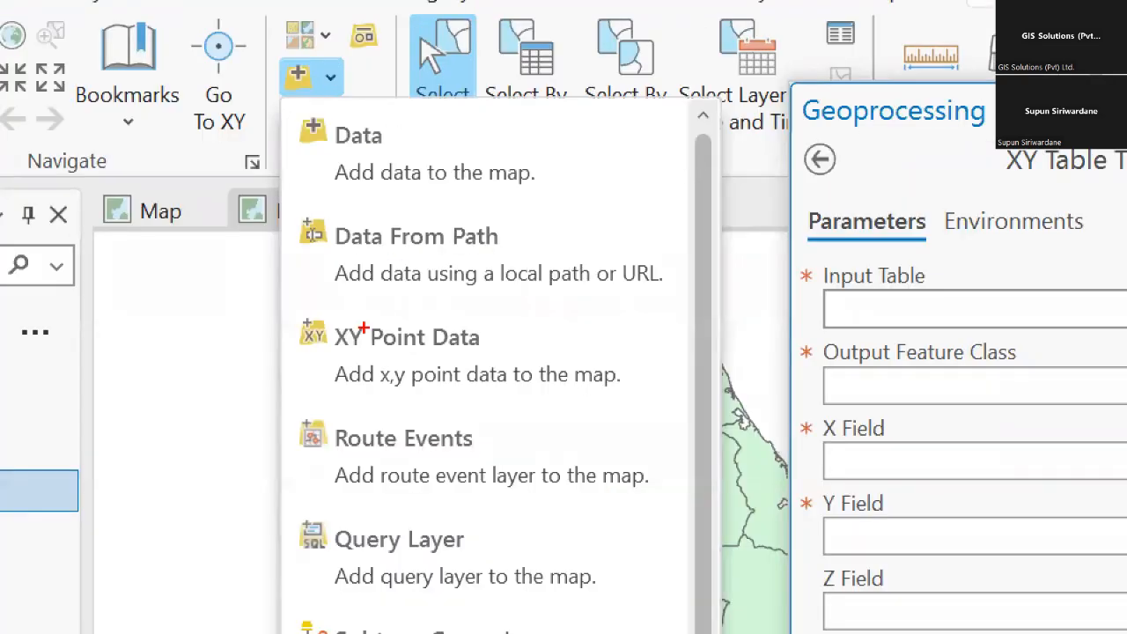
drag(299, 187, 502, 246)
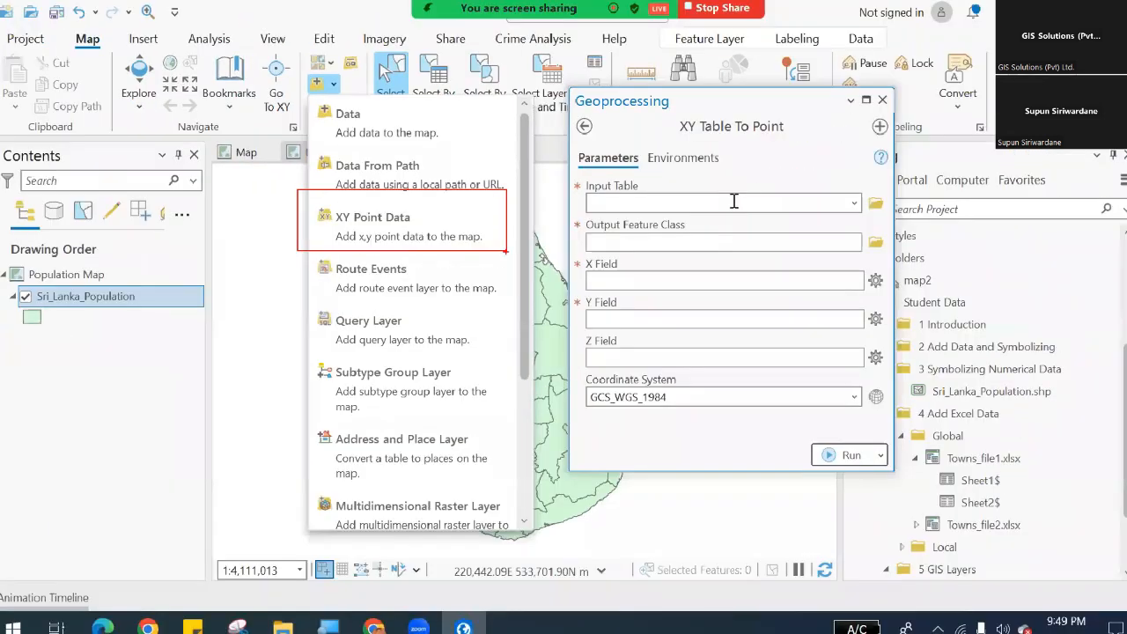
click(1125, 309)
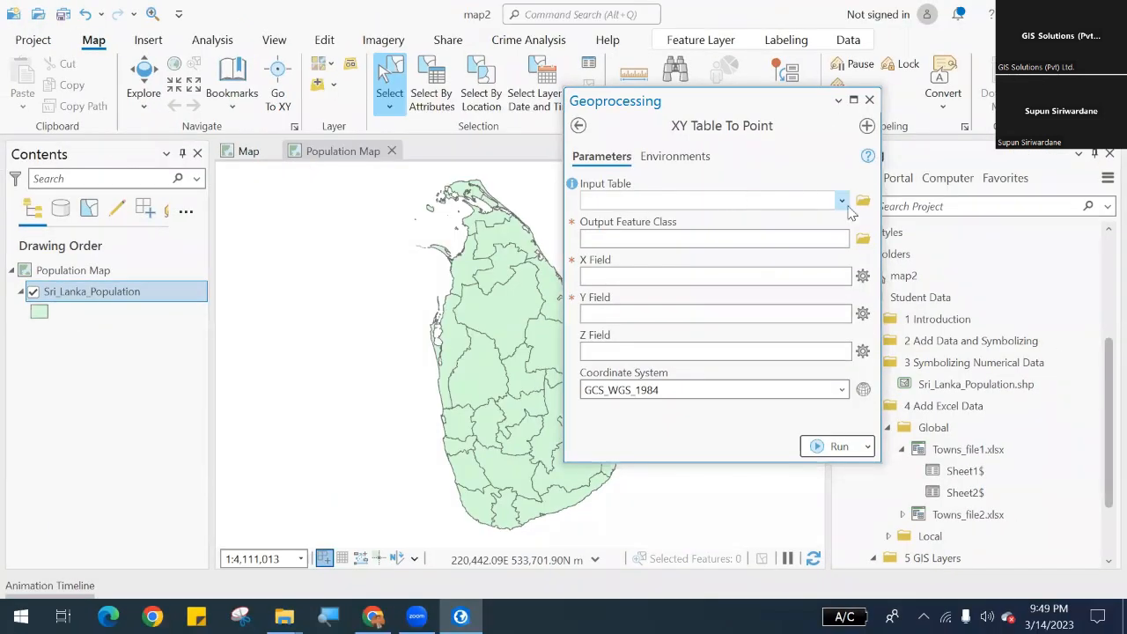
Browse for the XY Table To Point input table in Student Data\4 Add Excel Data\Global and open Towns_file2.xlsx.
click(864, 204)
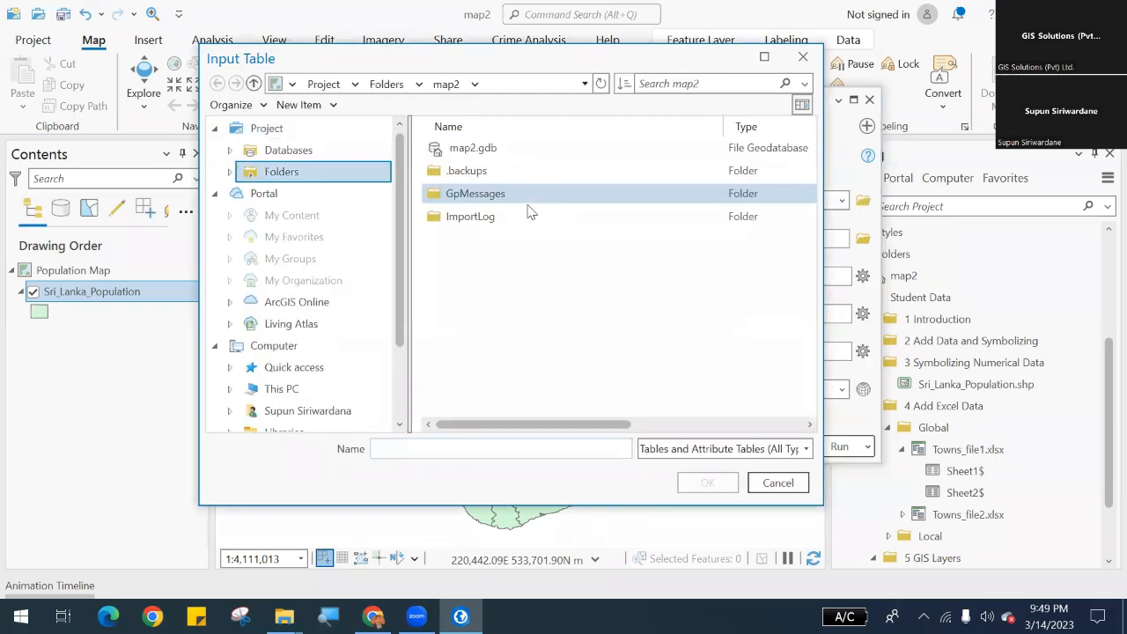
click(325, 174)
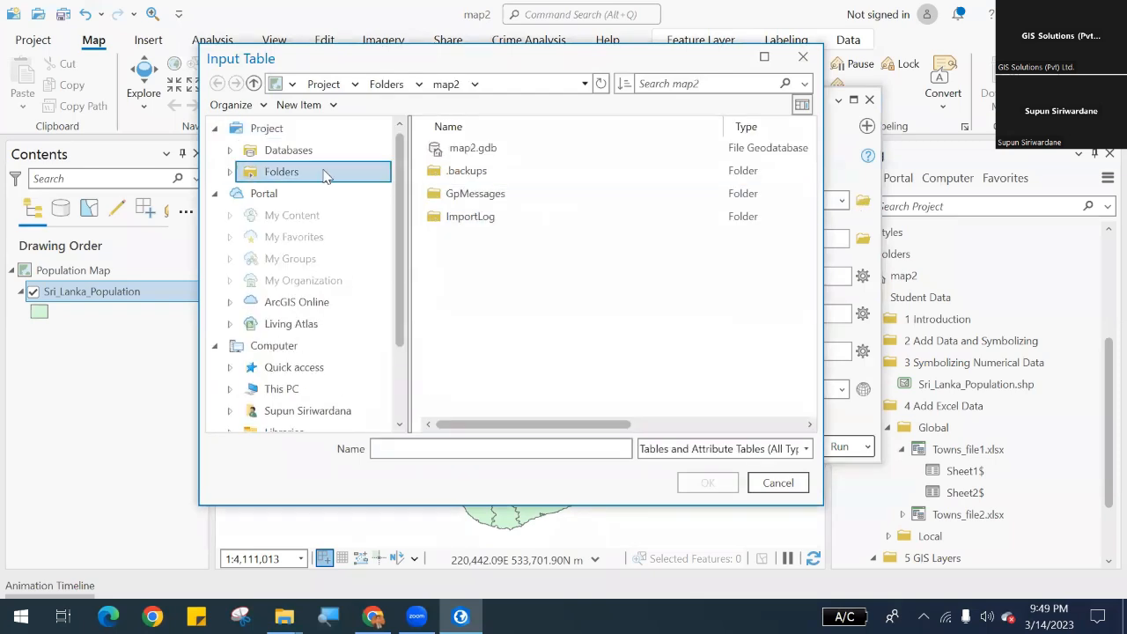
double_click(517, 176)
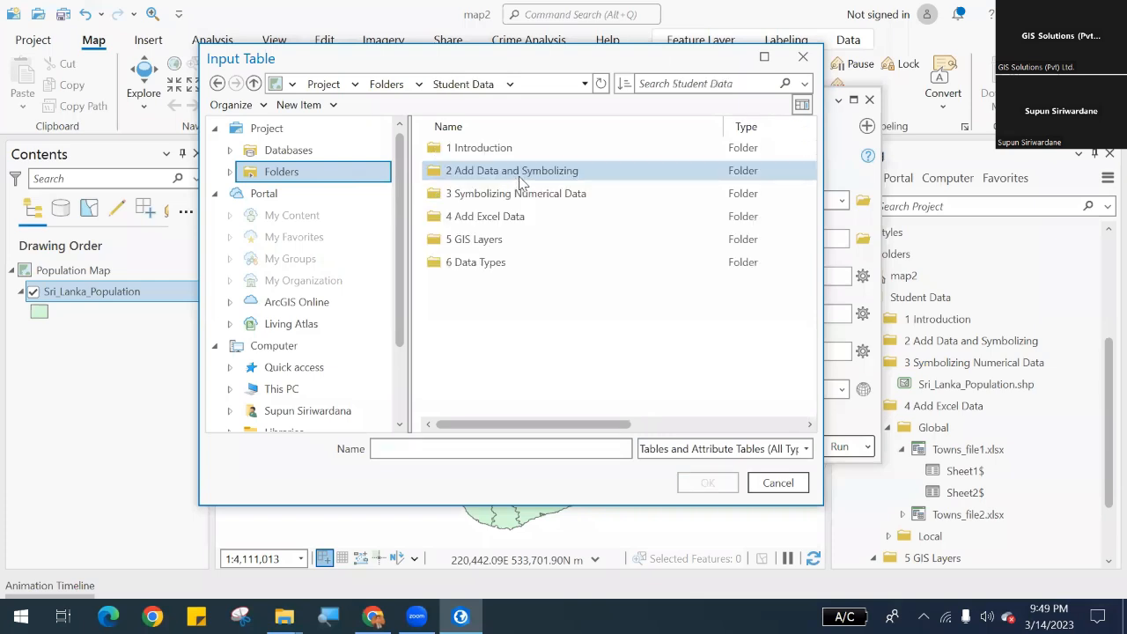
double_click(564, 218)
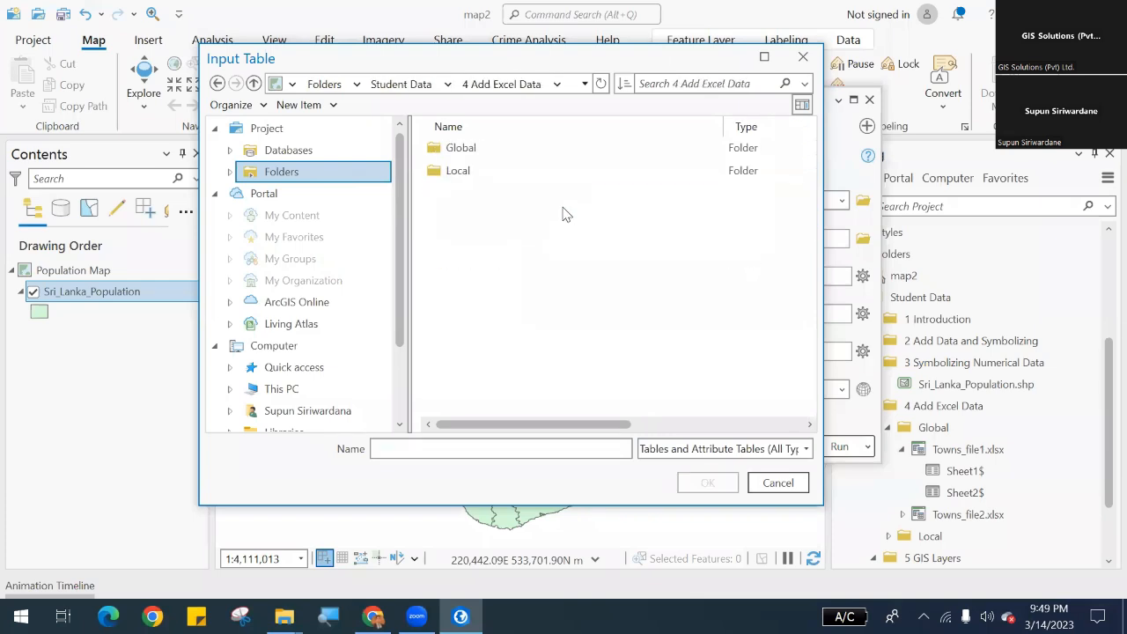
double_click(553, 154)
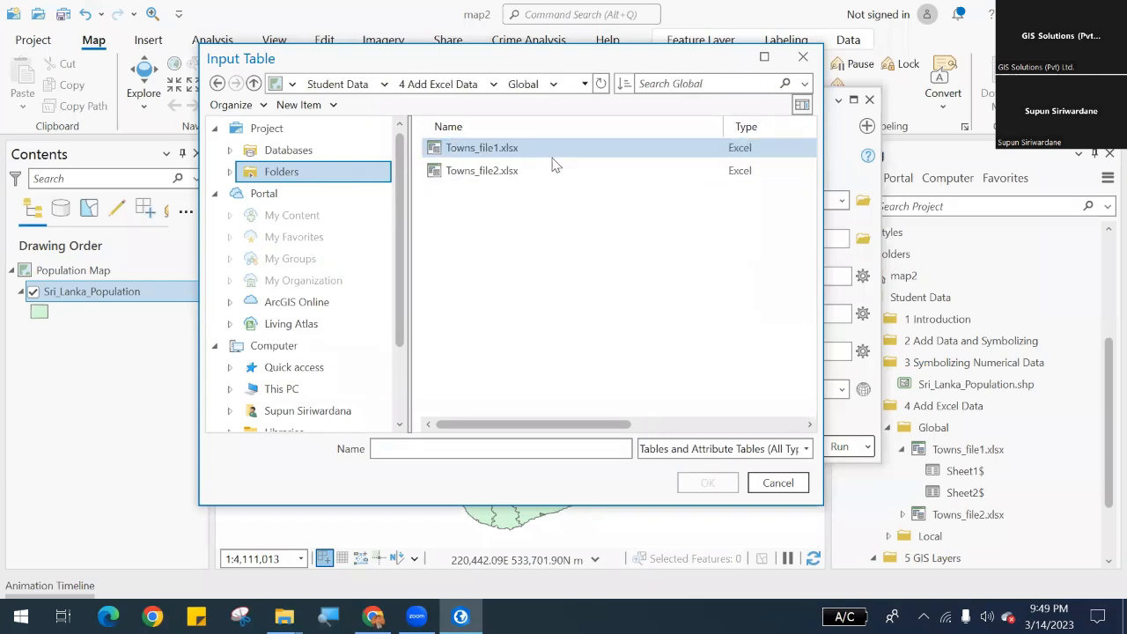
double_click(550, 172)
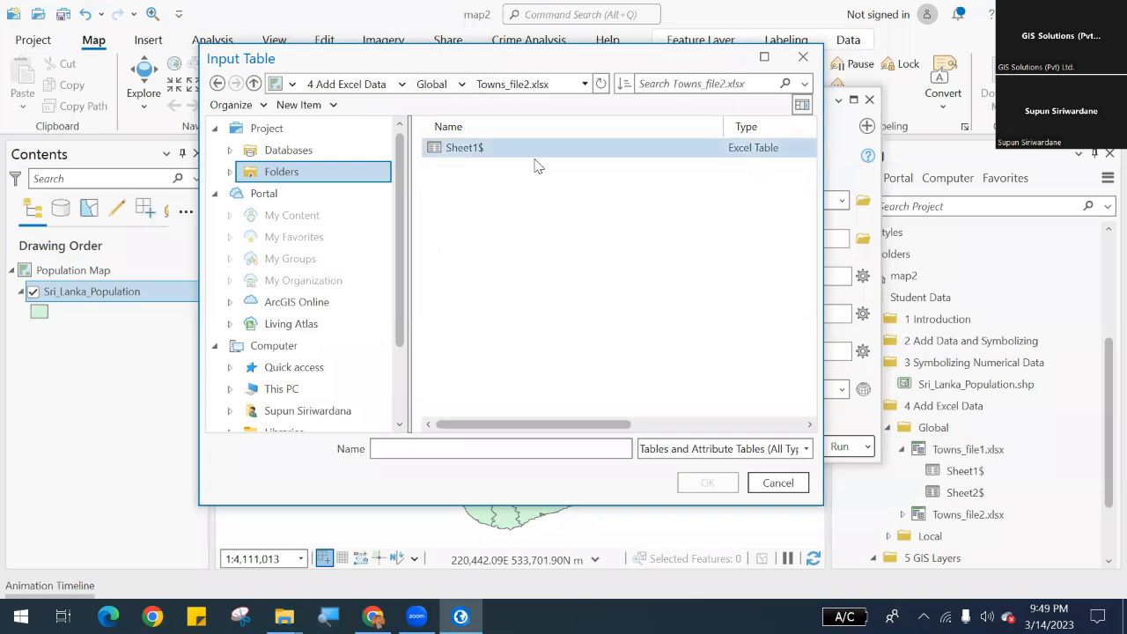
Mark the Sheet1$ table inside Towns_file2.xlsx with an on-screen rectangle and leave the magnified view.
key(ctrl+1)
click(465, 151)
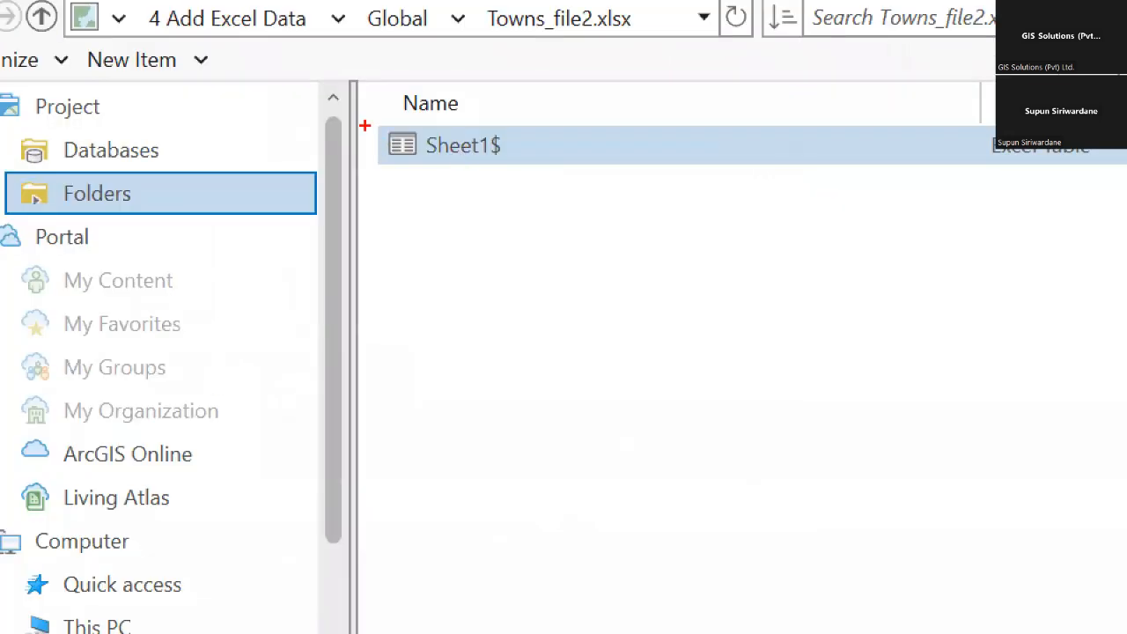
drag(376, 109, 544, 165)
key(Escape)
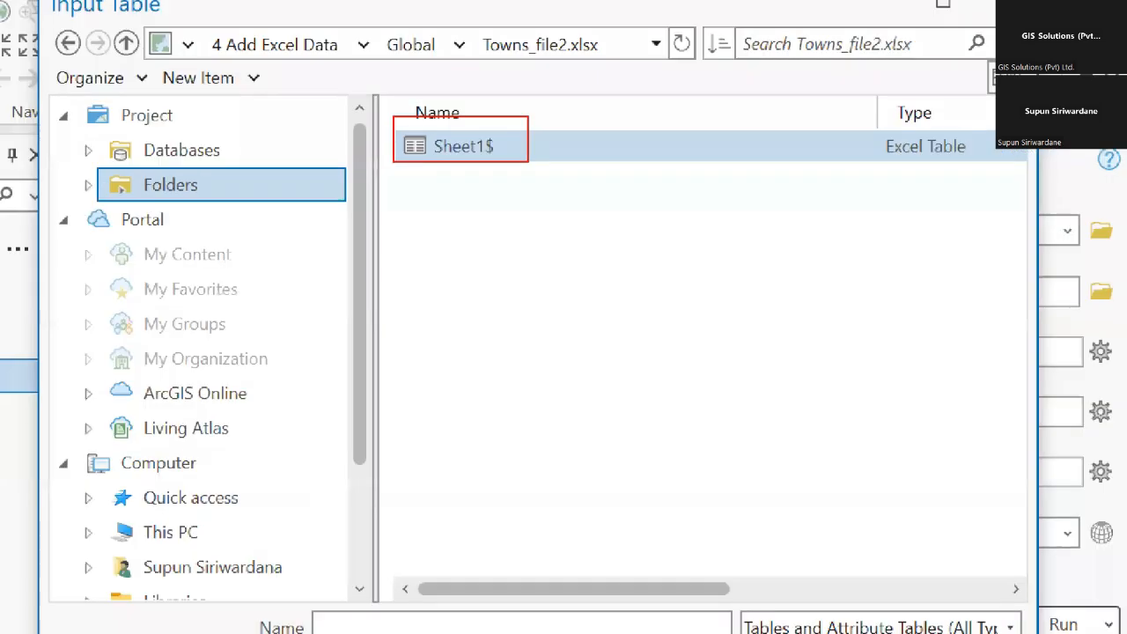
Use Sheet1$ as the XY Table To Point input table and mark the input table, X Field and Y Field with on-screen rectangles.
click(508, 154)
click(713, 484)
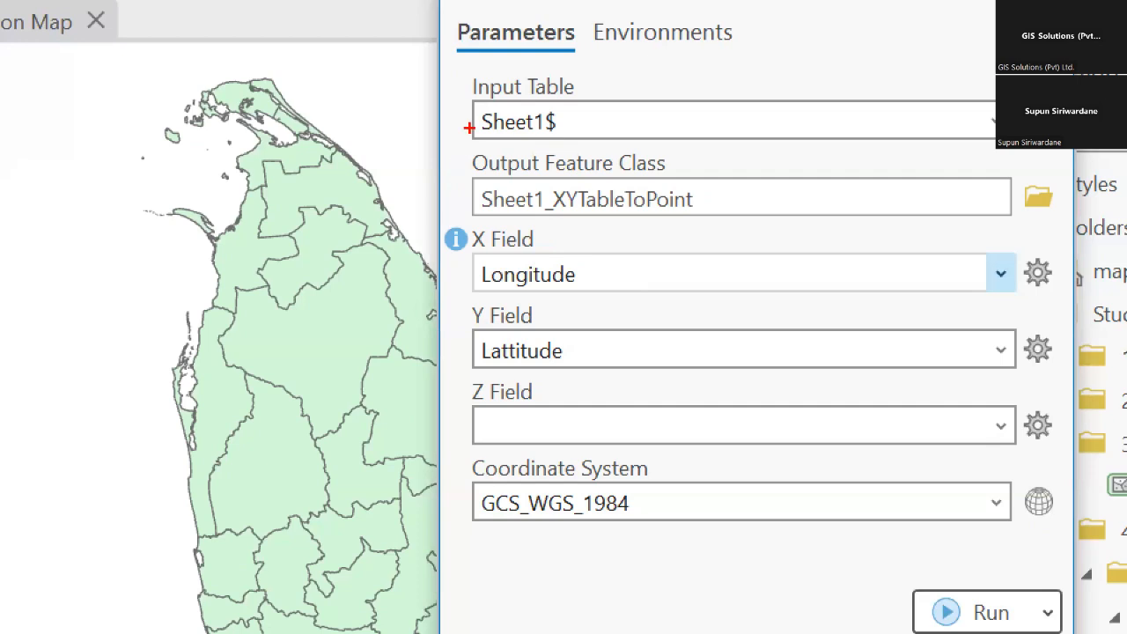
drag(460, 94, 598, 146)
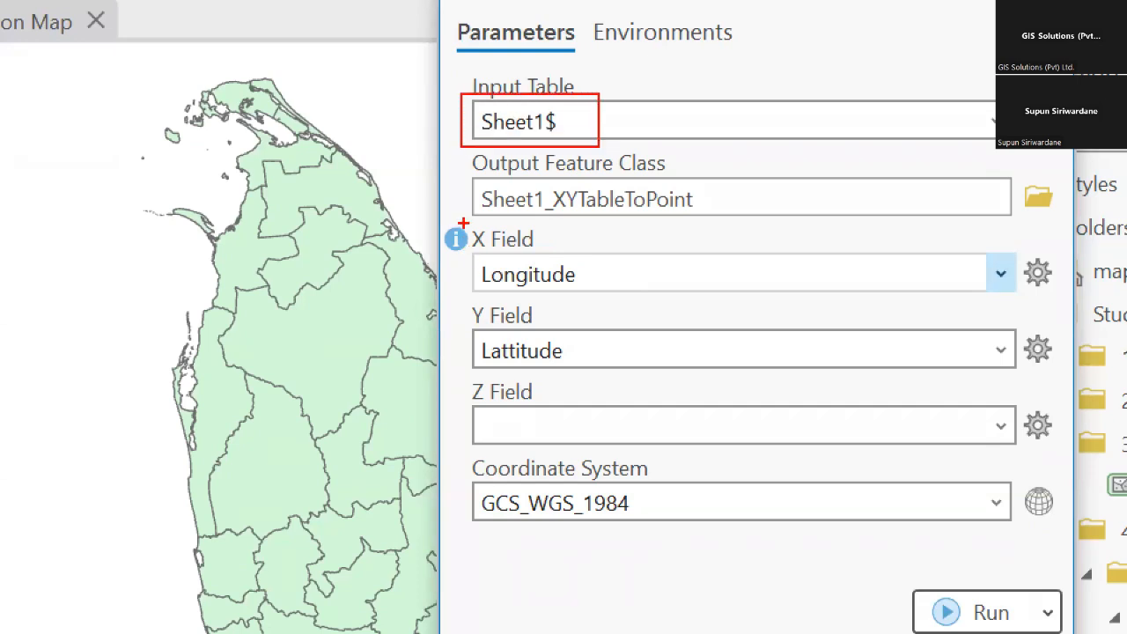
drag(468, 220, 566, 264)
mouse_move(458, 291)
mouse_down()
mouse_move(568, 319)
mouse_move(614, 369)
mouse_up()
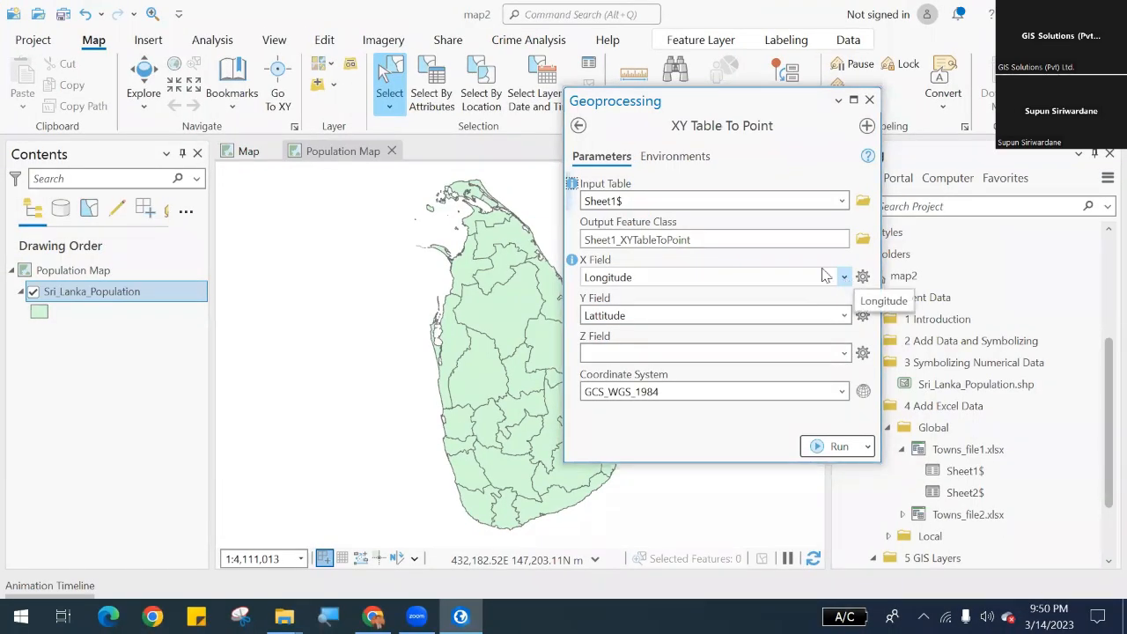
Reveal the full output feature class path and mark the Sheet1_XYTableToPoint name in it with an on-screen rectangle.
click(734, 239)
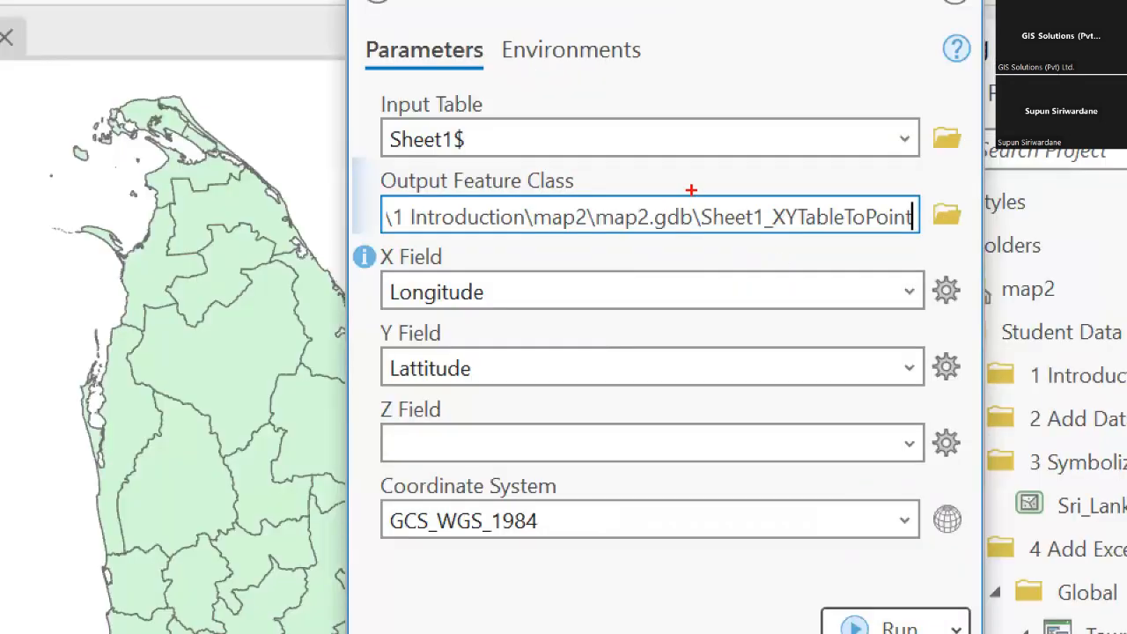
mouse_move(690, 188)
mouse_down()
mouse_move(942, 248)
mouse_move(930, 249)
mouse_up()
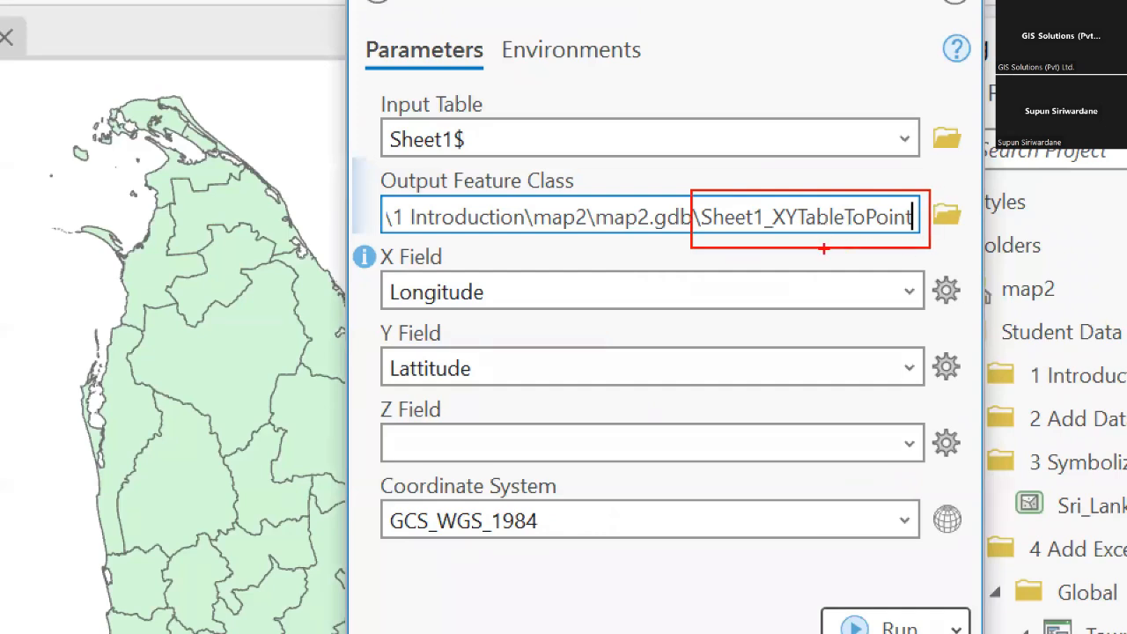
key(Escape)
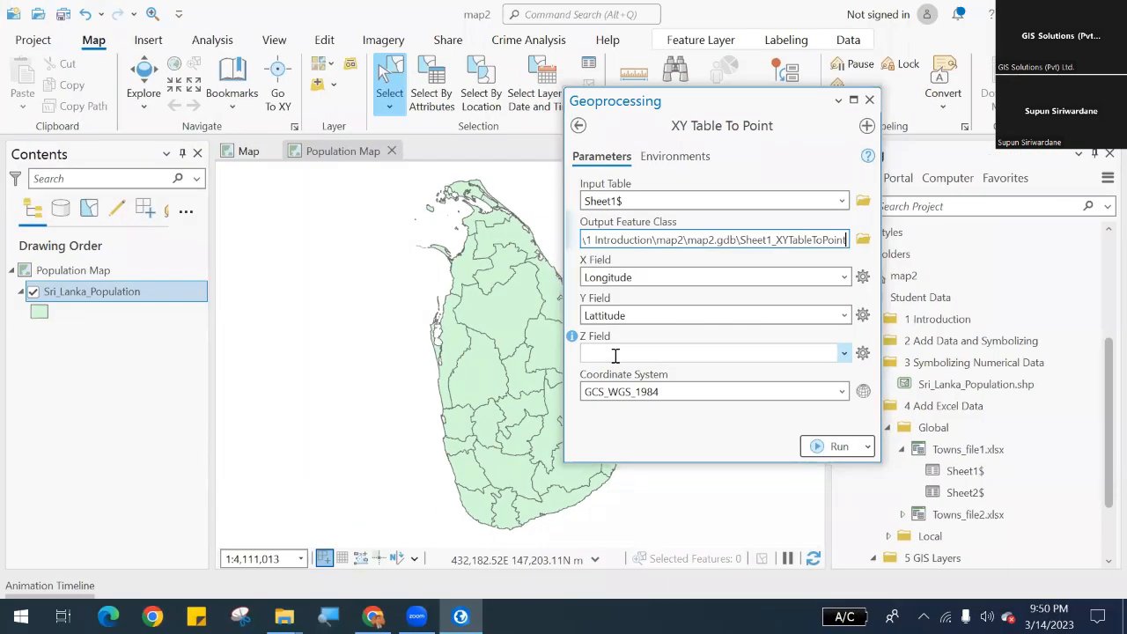
Point out the empty Z Field and mark the Coordinate System parameter label with an on-screen rectangle in the magnified view.
click(615, 354)
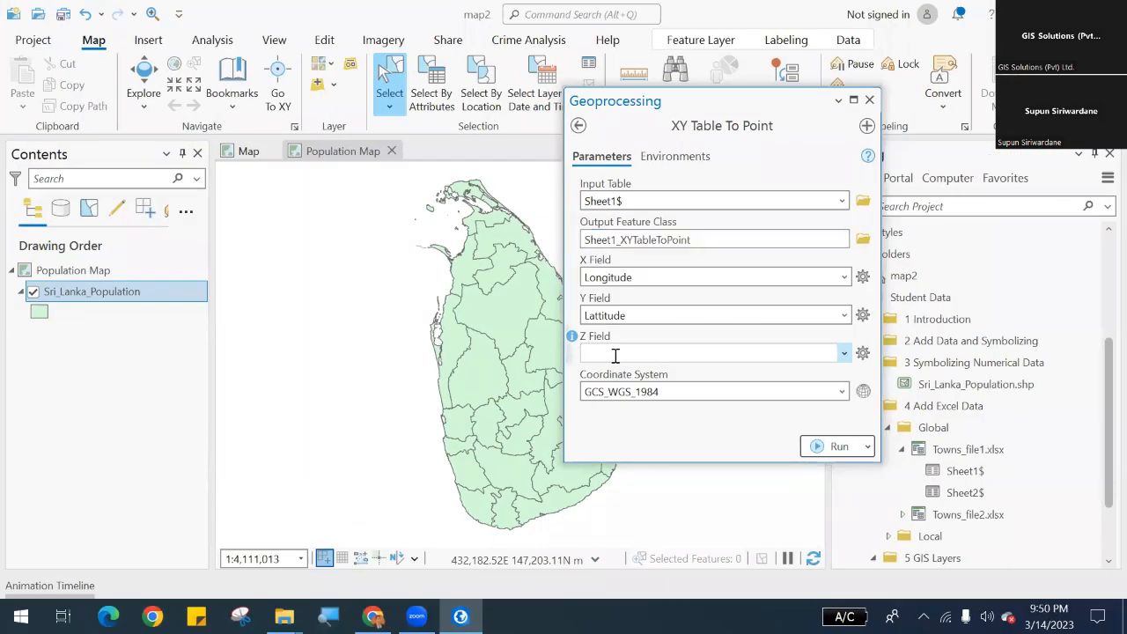
key(ctrl+1)
click(615, 355)
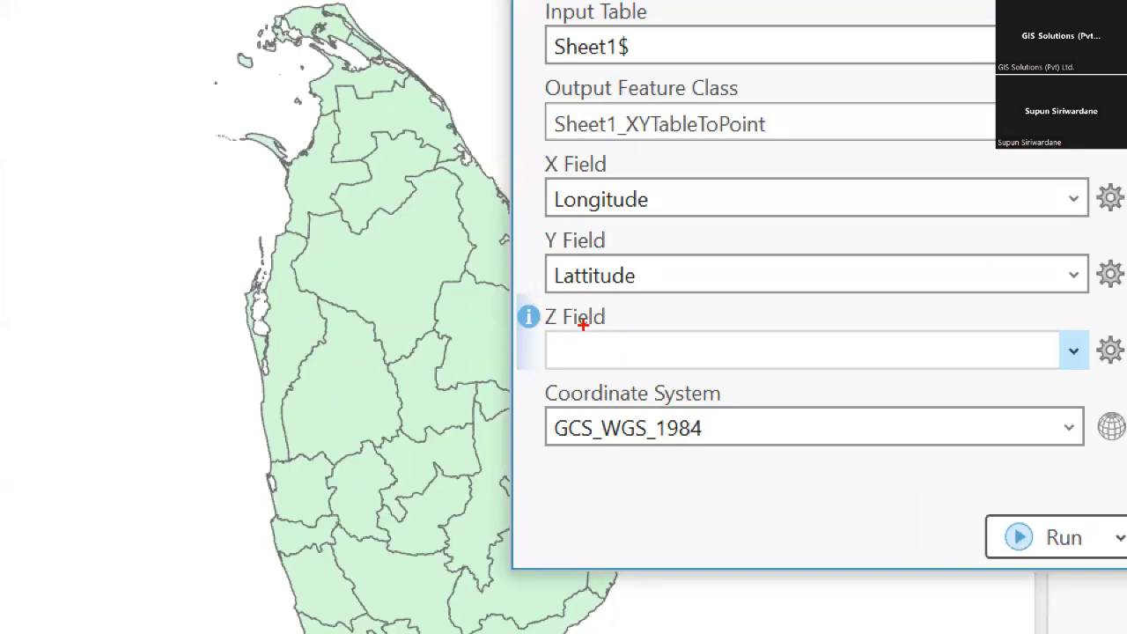
key(Escape)
key(ctrl+1)
click(619, 408)
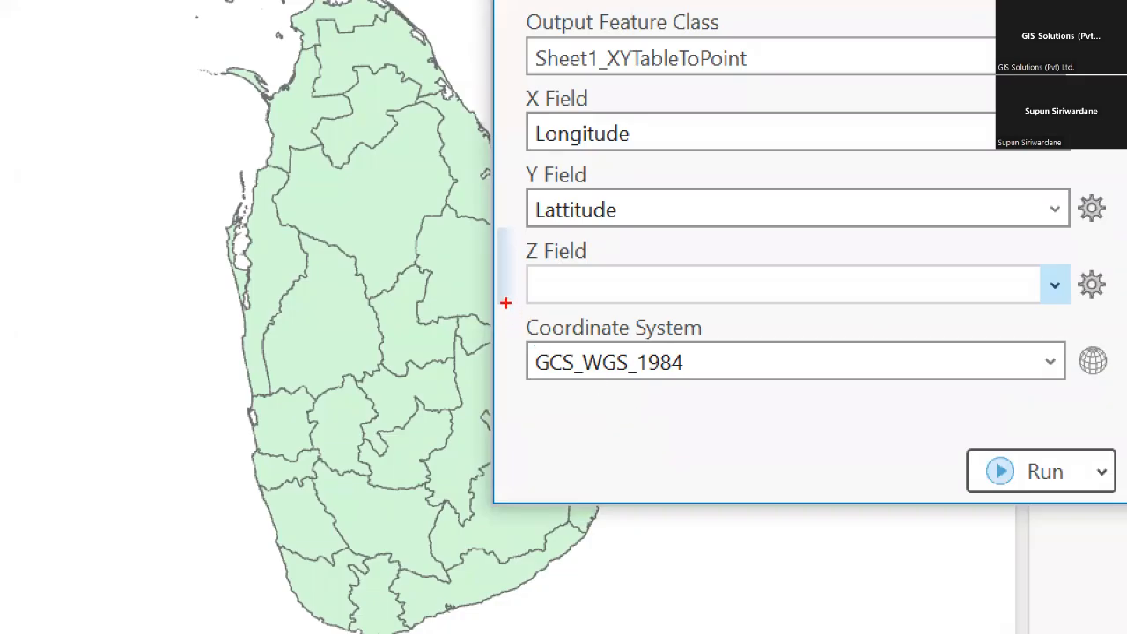
drag(506, 302, 758, 349)
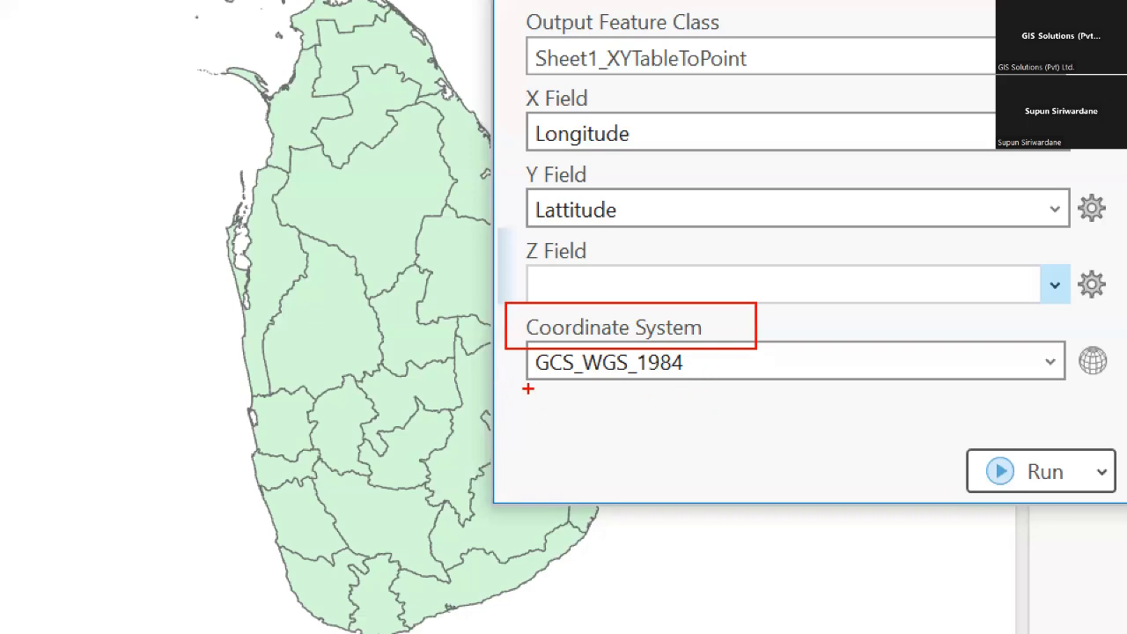
key(Escape)
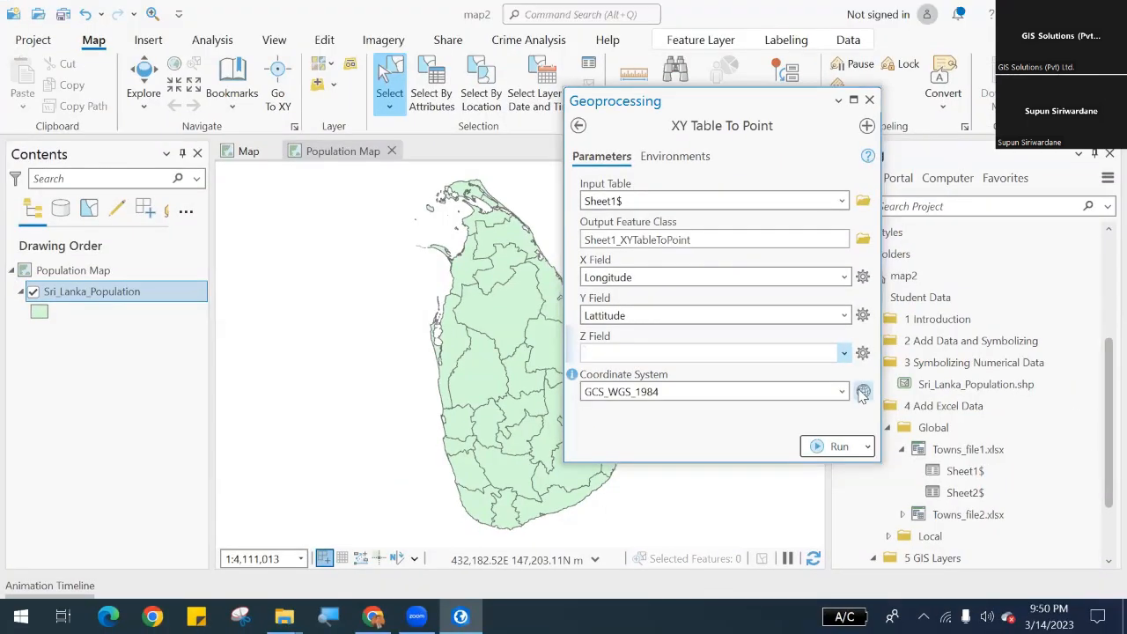
Open the coordinate system chooser for the points and mark its Coordinate System title with an on-screen rectangle.
click(863, 392)
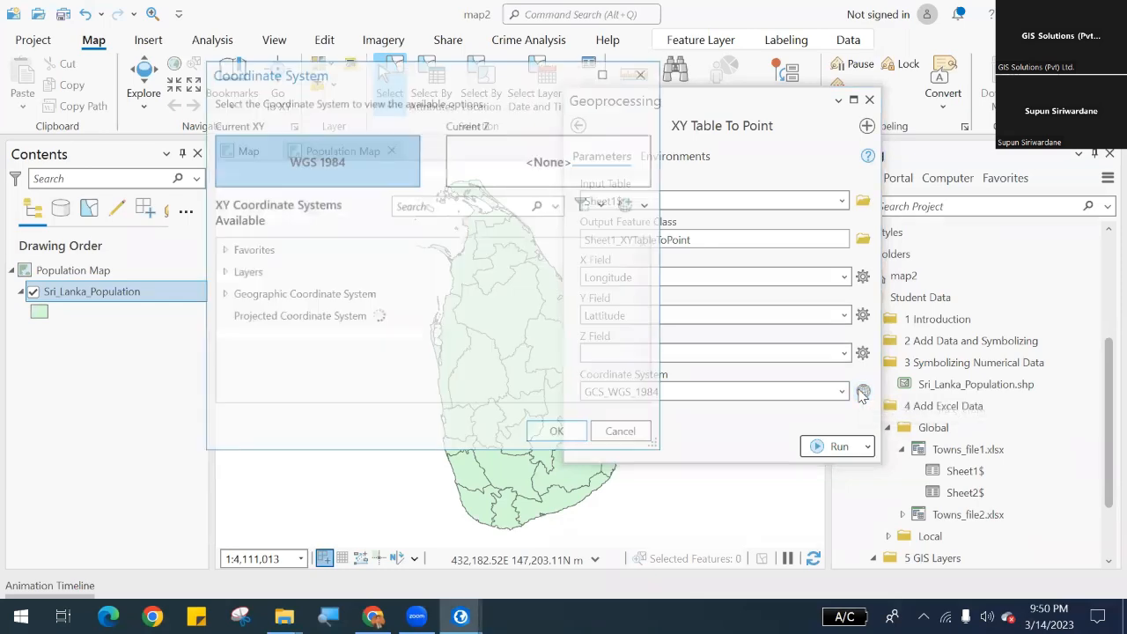
click(221, 251)
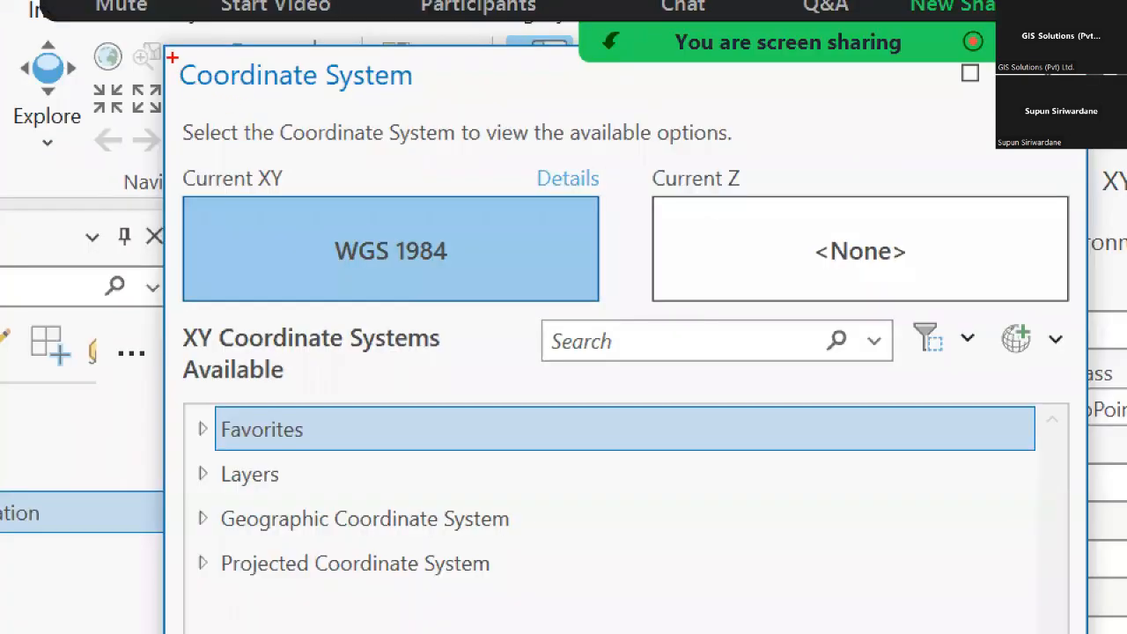
drag(204, 62, 453, 93)
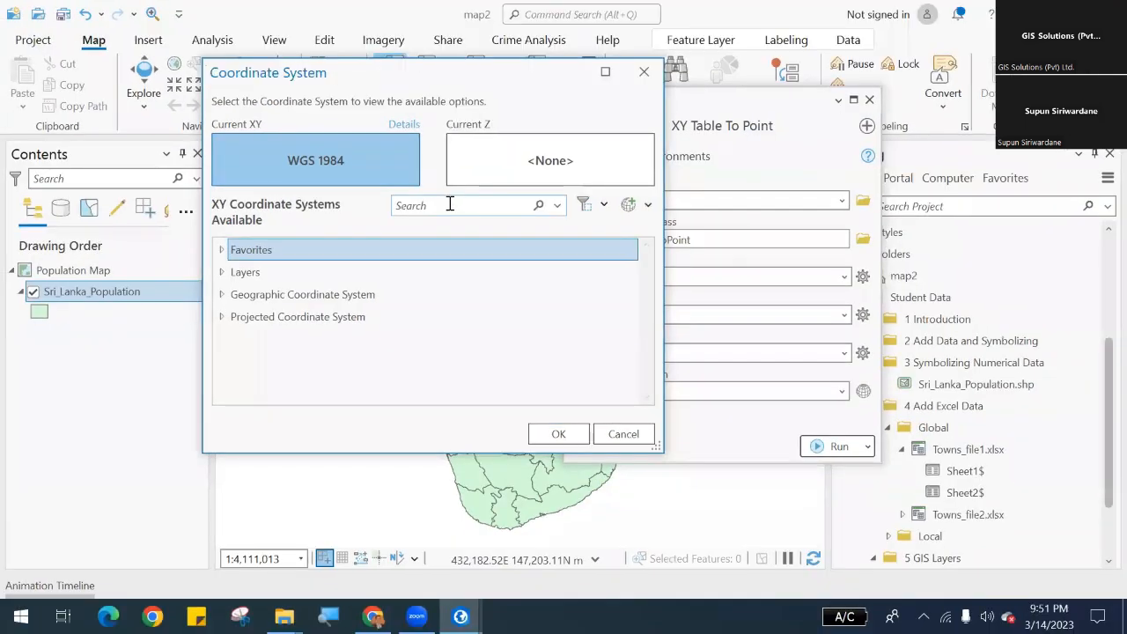
Search the coordinate systems for SLD, expand Projected Coordinate System > National Grids > Asia, and leave the chooser without changing the selection.
click(657, 337)
text(K)
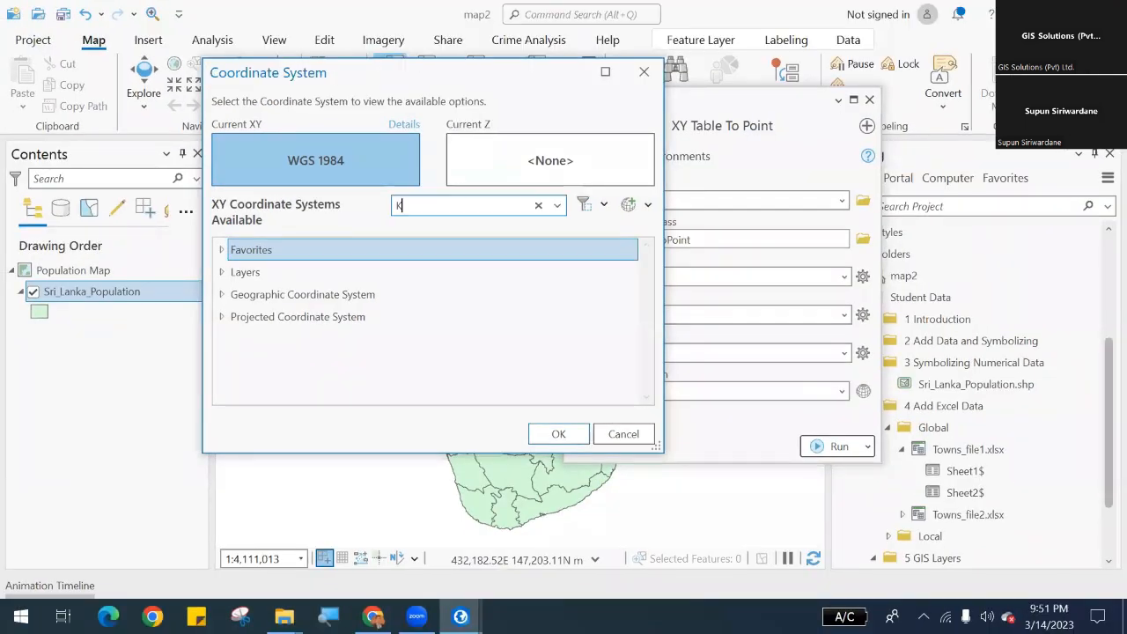
key(BackSpace)
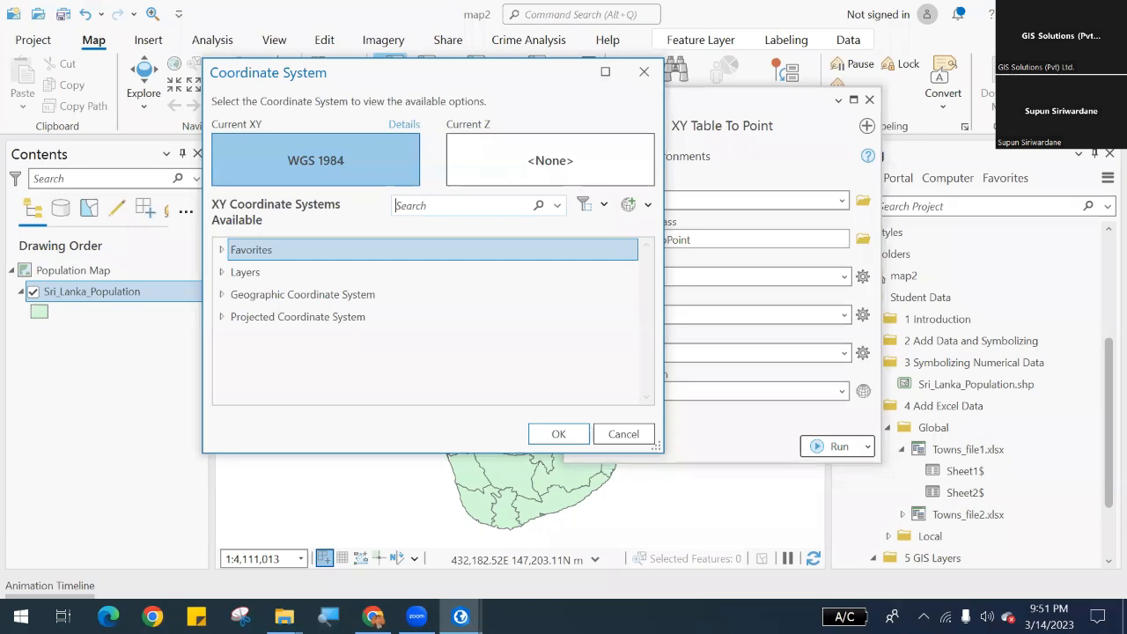
text(SLD)
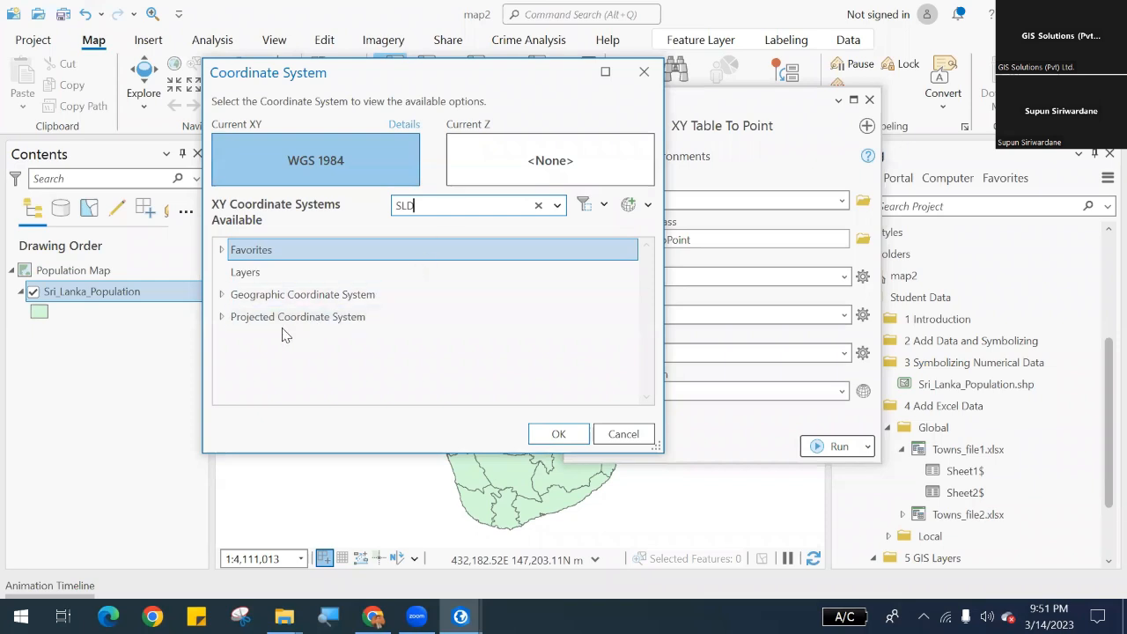
click(222, 320)
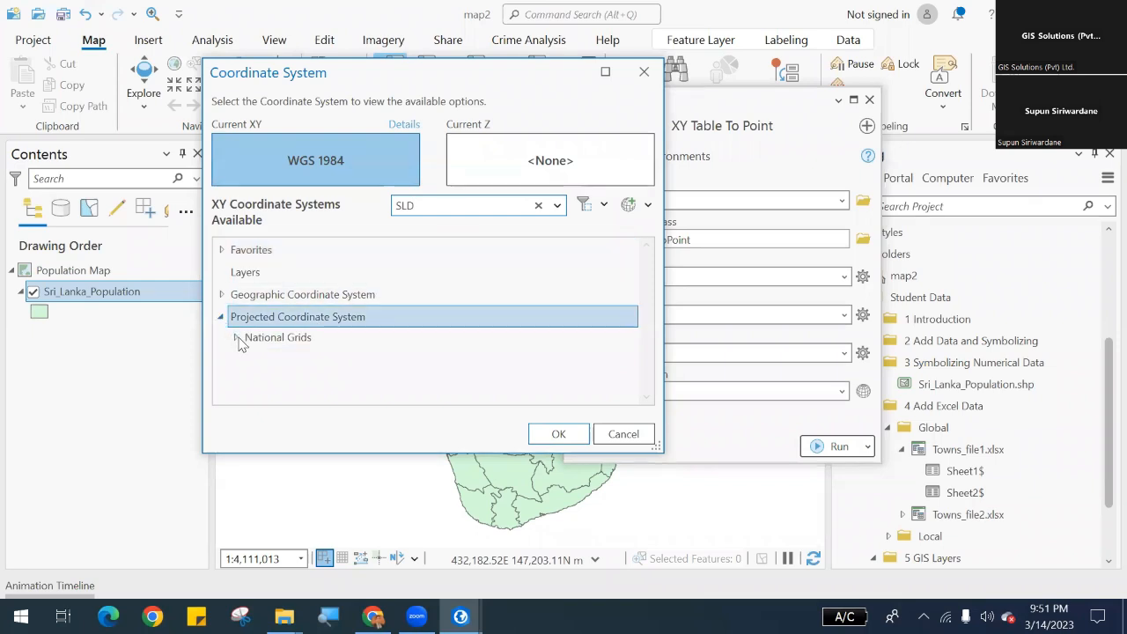
click(235, 337)
click(250, 356)
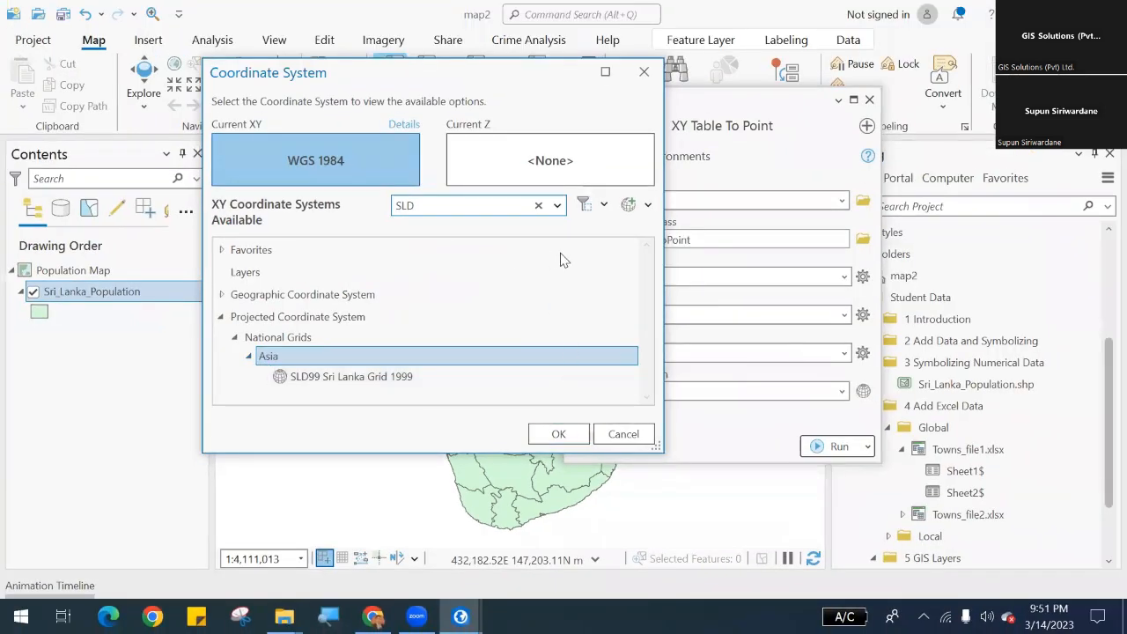
click(624, 433)
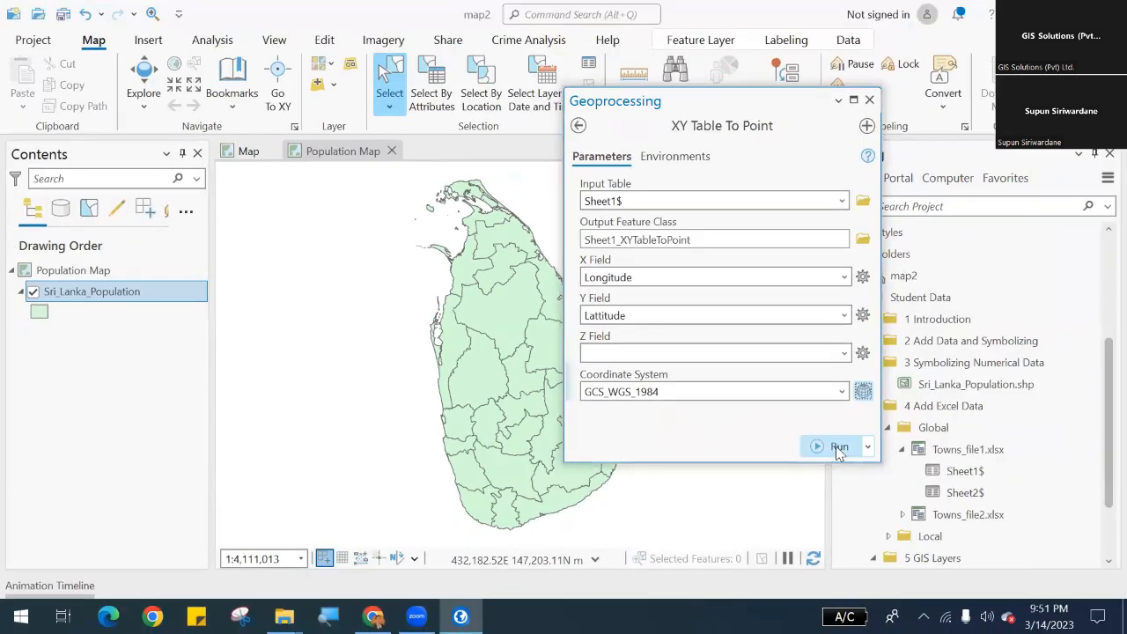
Run XY Table To Point to map the towns, close the Geoprocessing pane and show the new points up close.
click(838, 448)
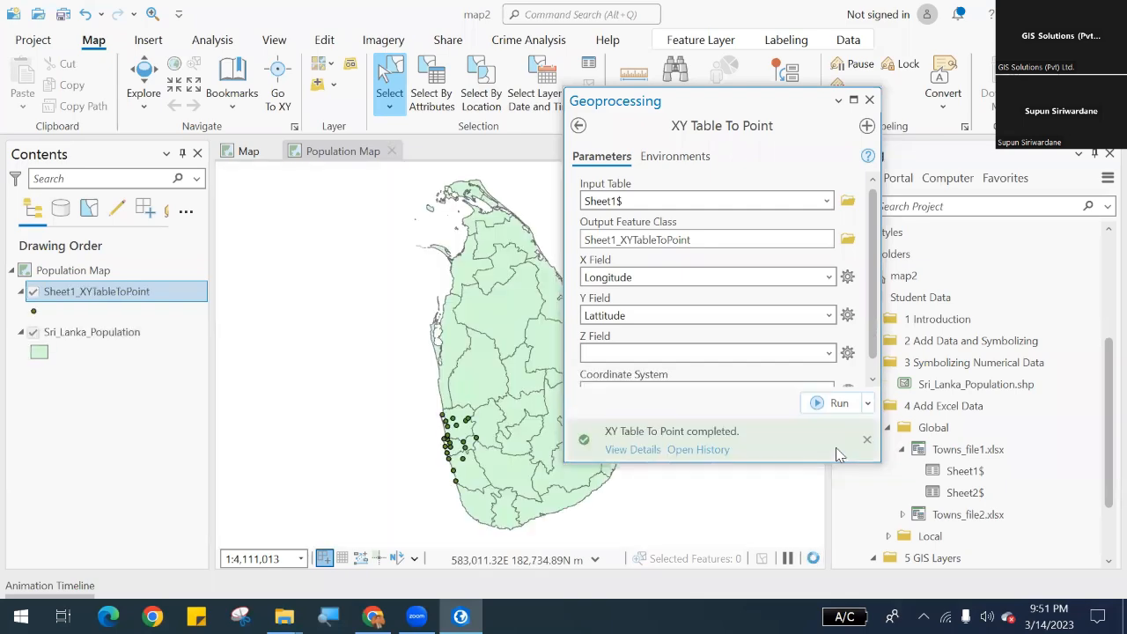
click(869, 99)
scroll(452, 468, up, 3)
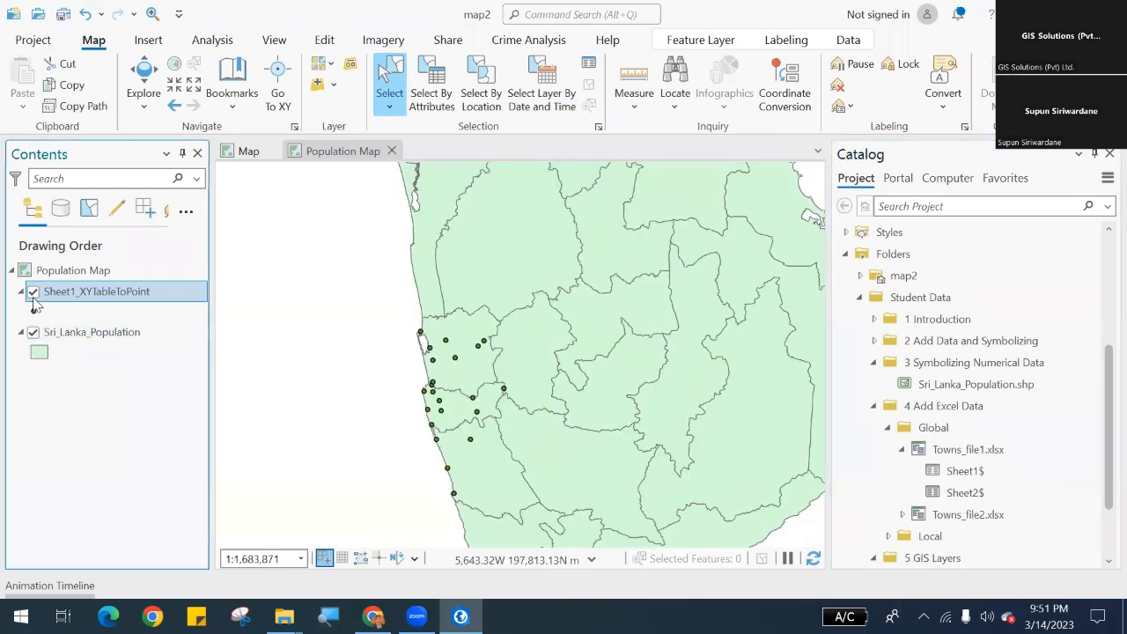
Mark the Sheet1_XYTableToPoint layer and its point symbol in the layer list with an on-screen rectangle.
key(ctrl+1)
click(67, 297)
drag(24, 257, 330, 329)
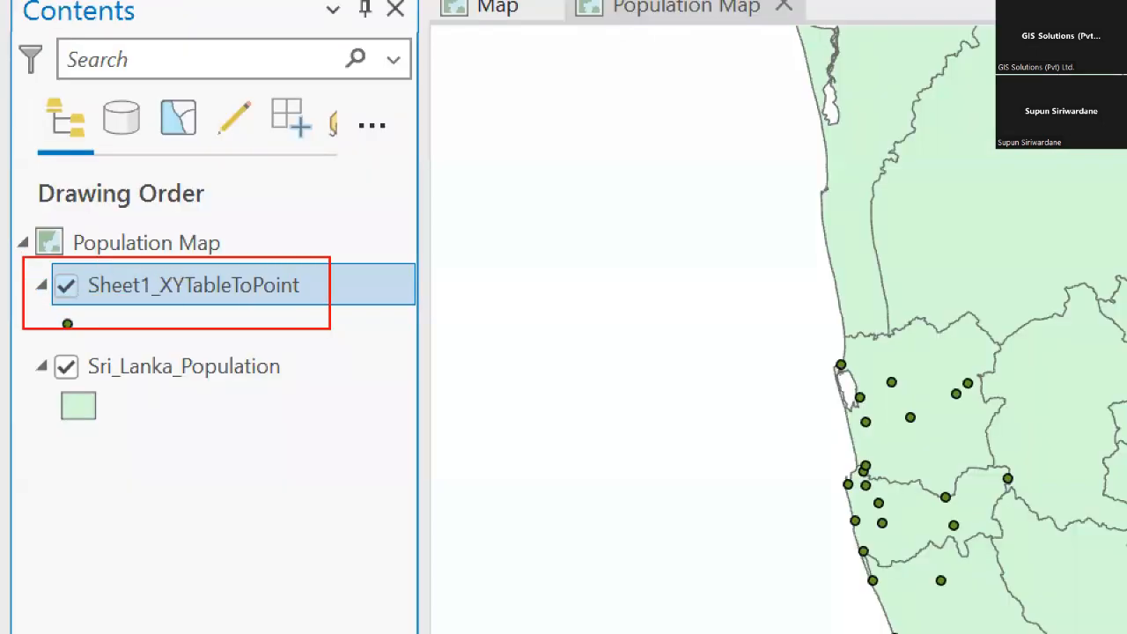
key(Escape)
List the layers by data source, widen the Contents pane to examine the full source paths, and restore its narrow width.
click(120, 118)
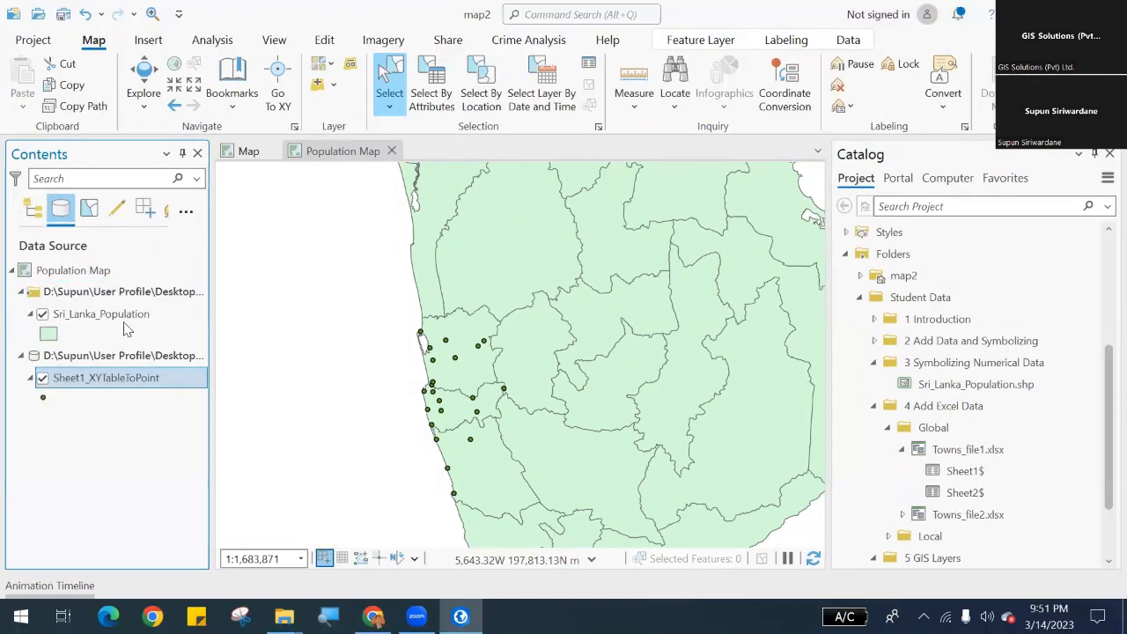
key(ctrl+1)
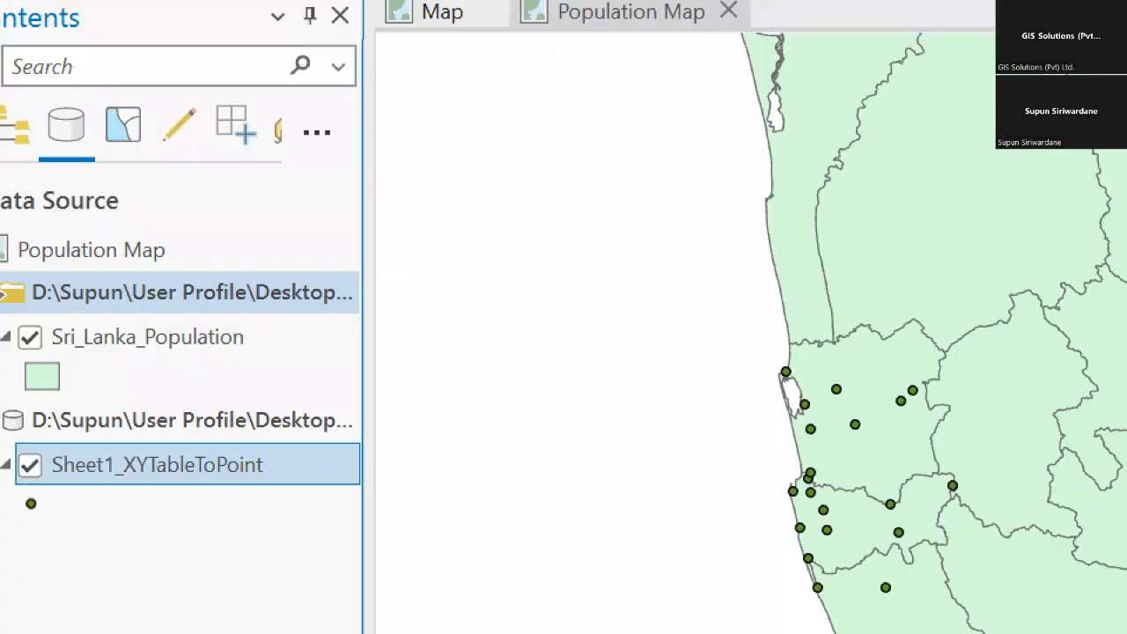
key(Escape)
drag(214, 332, 335, 334)
key(ctrl+1)
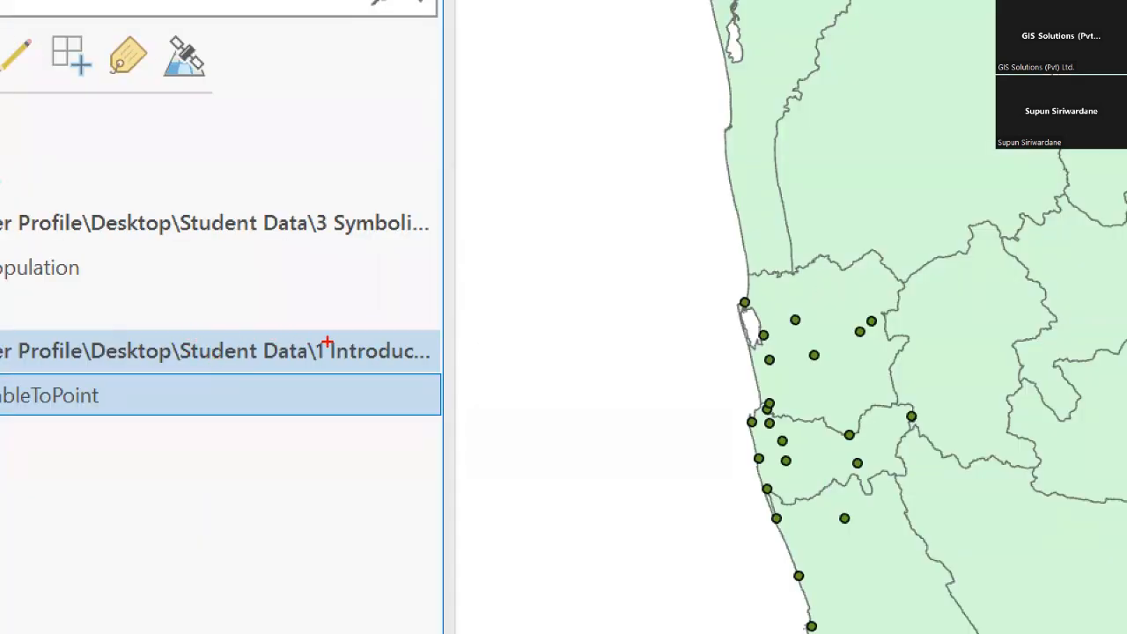
key(Escape)
drag(333, 333, 475, 327)
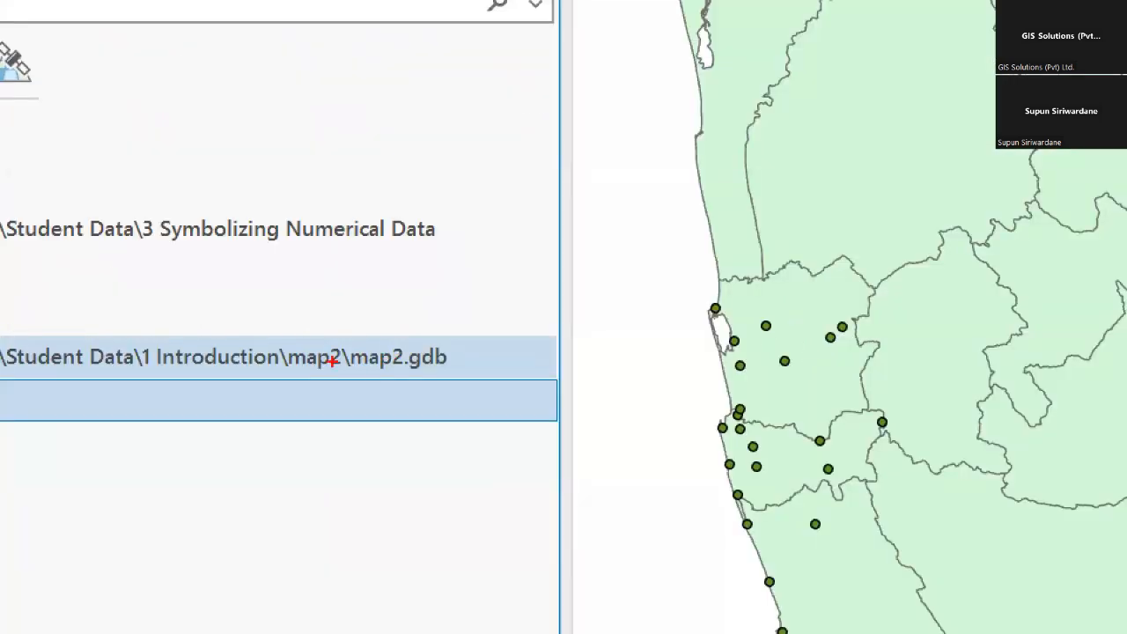
drag(334, 333, 454, 369)
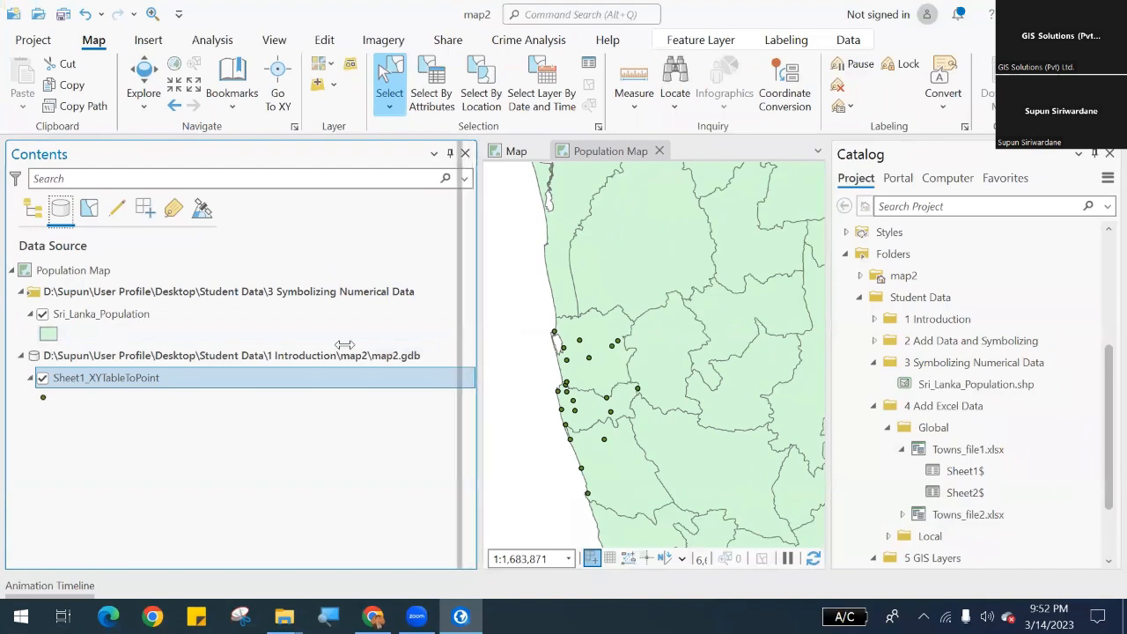
drag(344, 345, 209, 345)
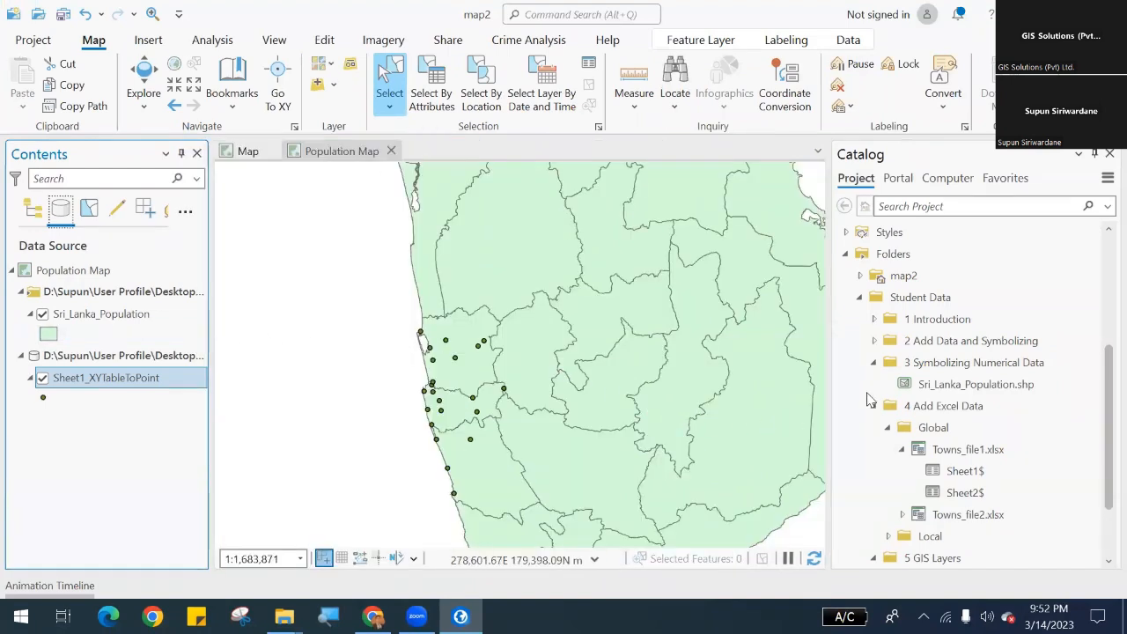
Collapse the Student Data folder, locate Sheet1_XYTableToPoint in the project's map2.gdb database, and review the town points on the map.
click(860, 298)
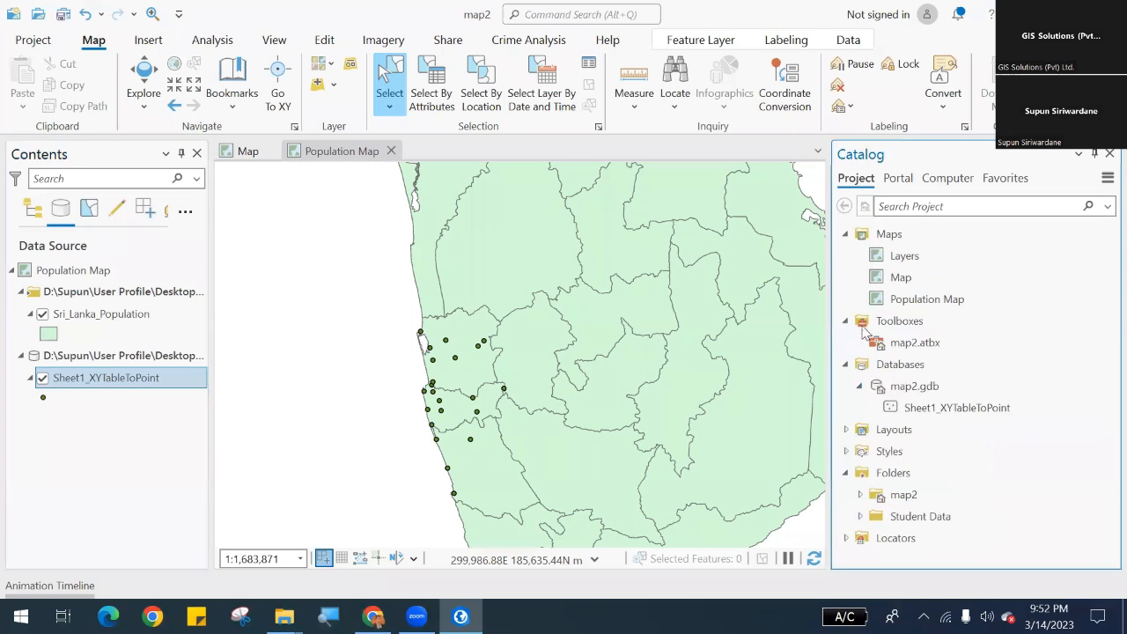
click(884, 391)
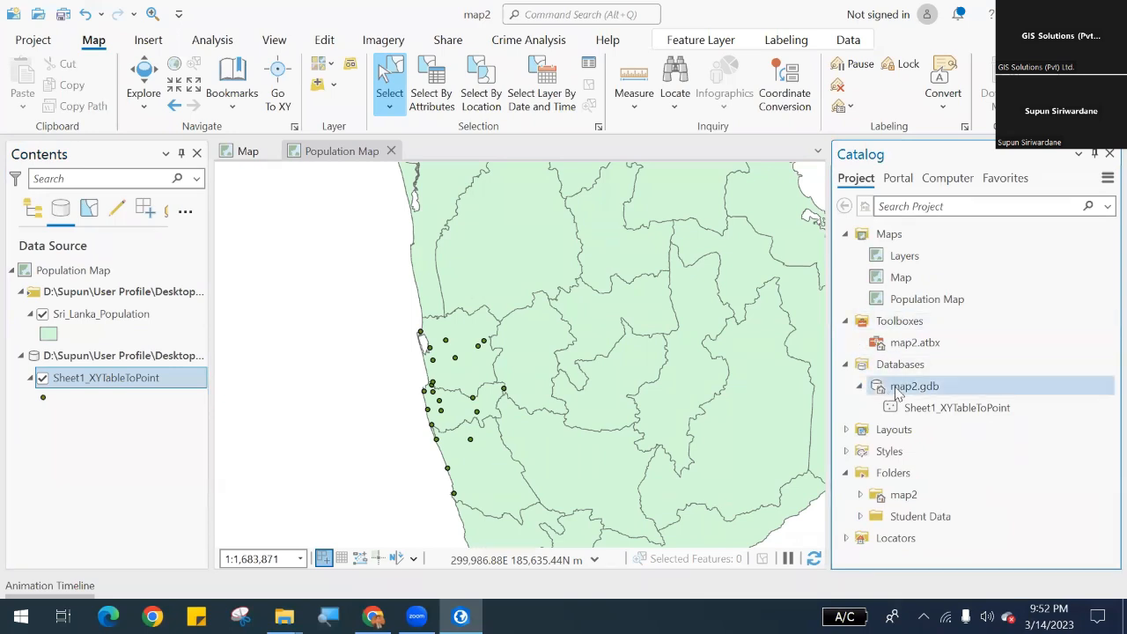
click(910, 412)
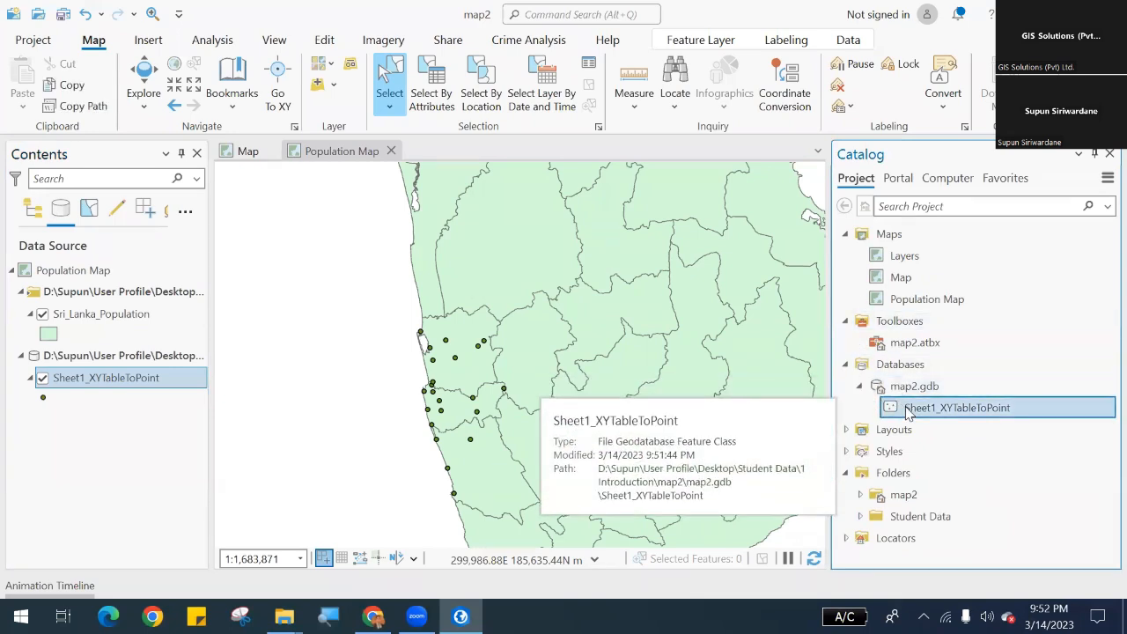
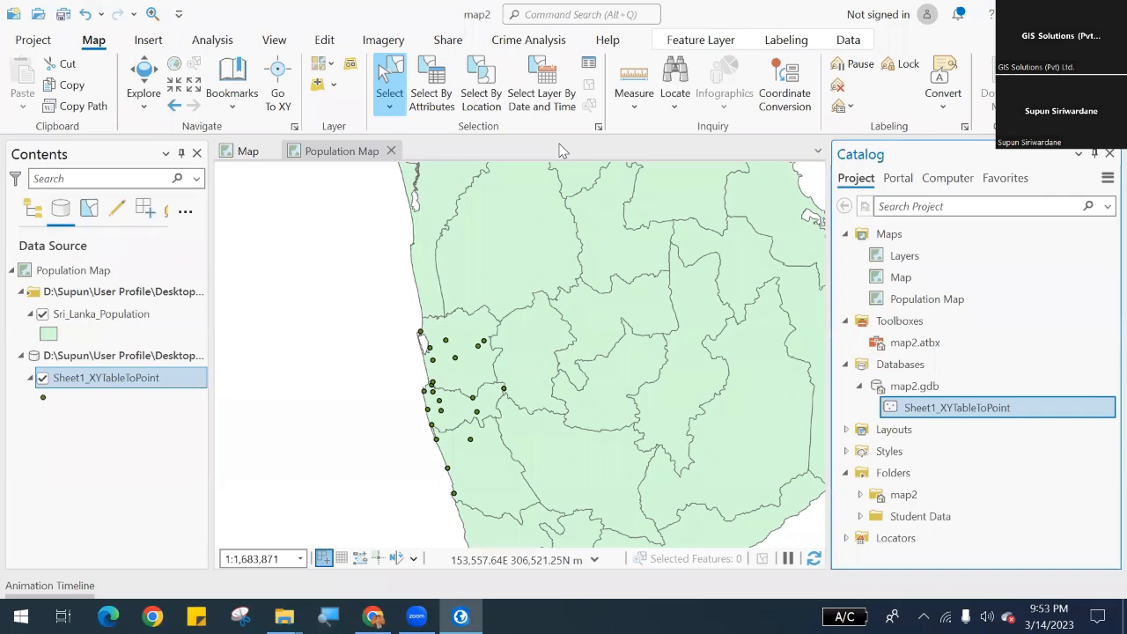
scroll(470, 385, down, 2)
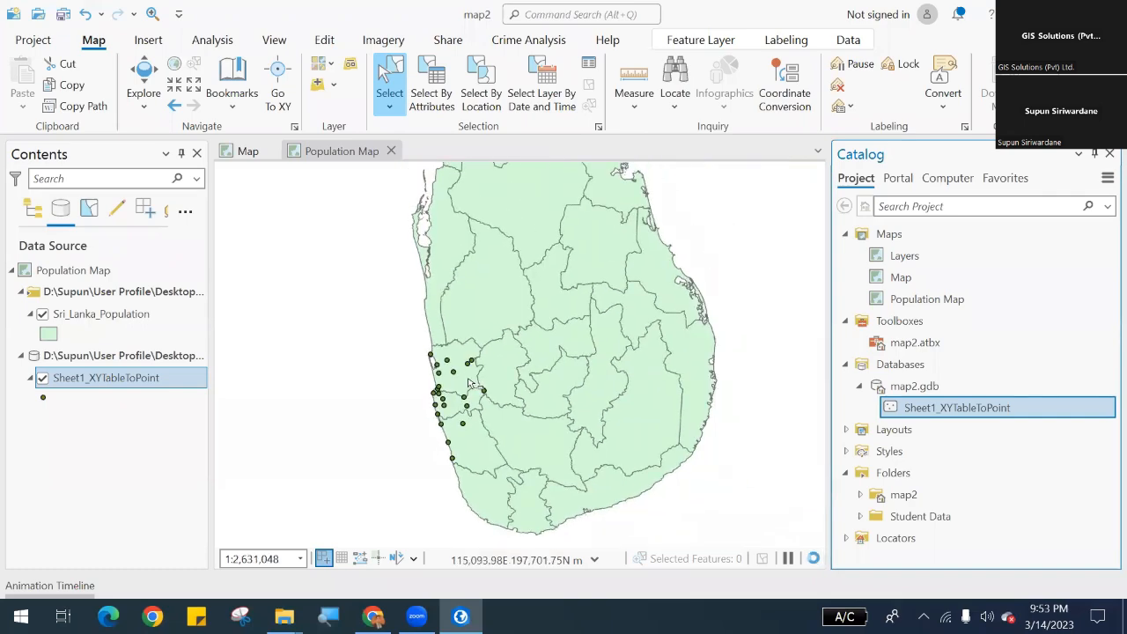
scroll(471, 385, up, 2)
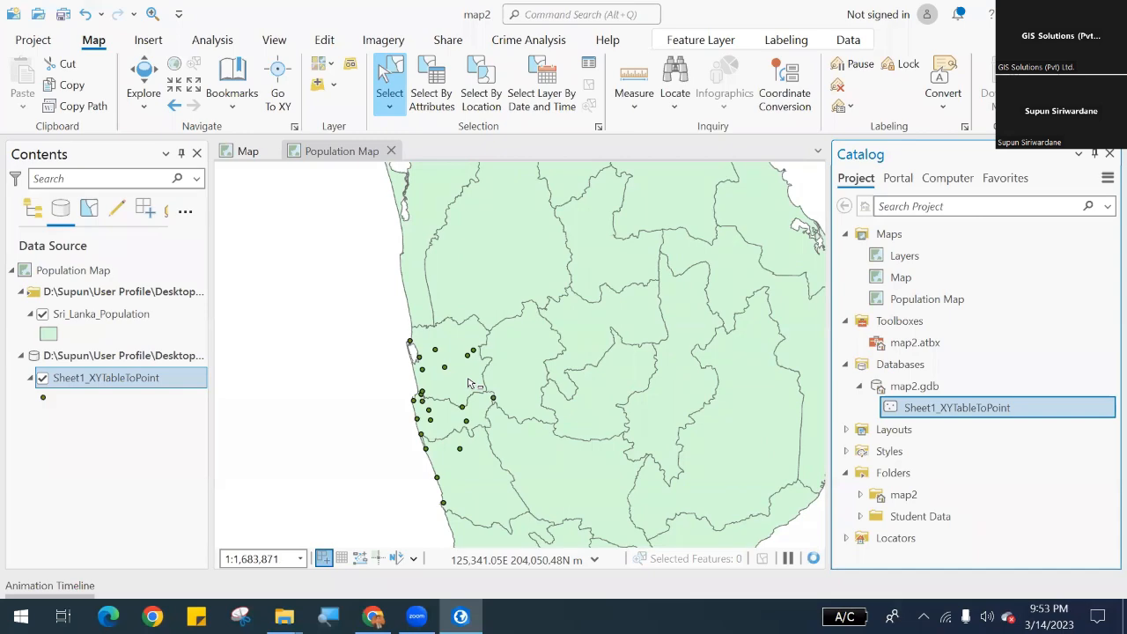
Review the town points on the map, show the Analysis commands, and mark the Geoprocessing group with an on-screen rectangle.
scroll(470, 385, down, 2)
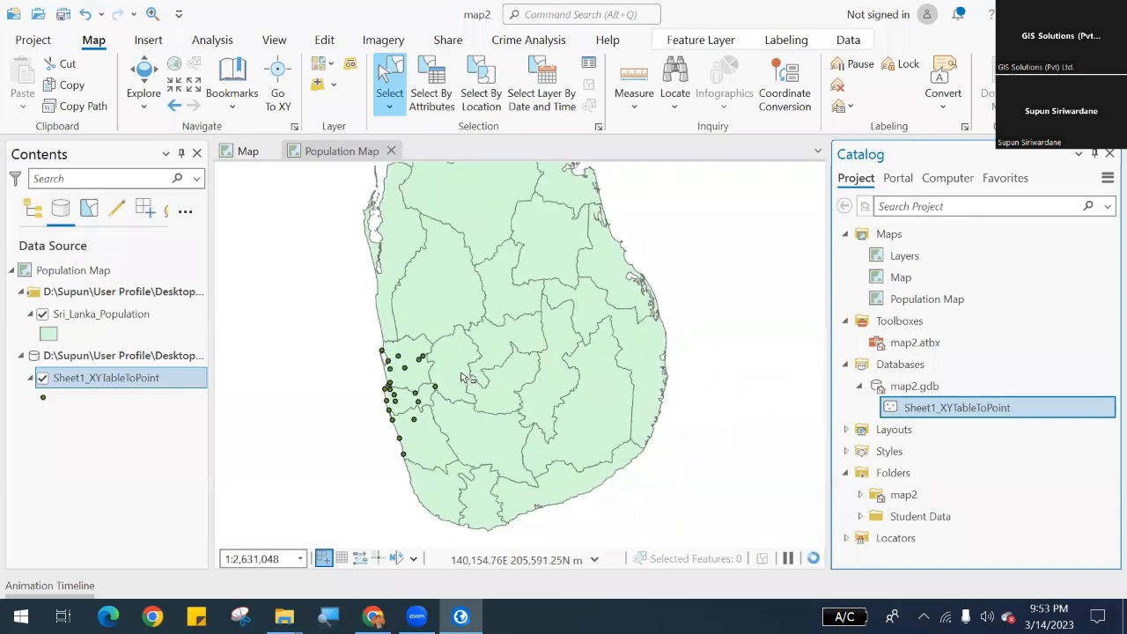
scroll(466, 378, up, 4)
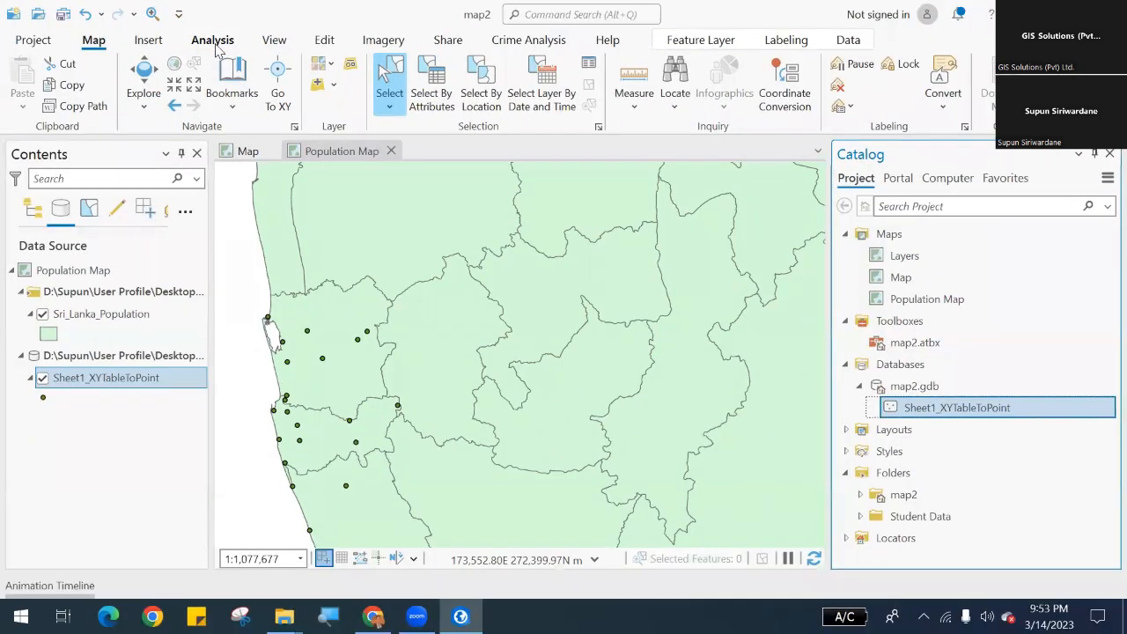
click(224, 88)
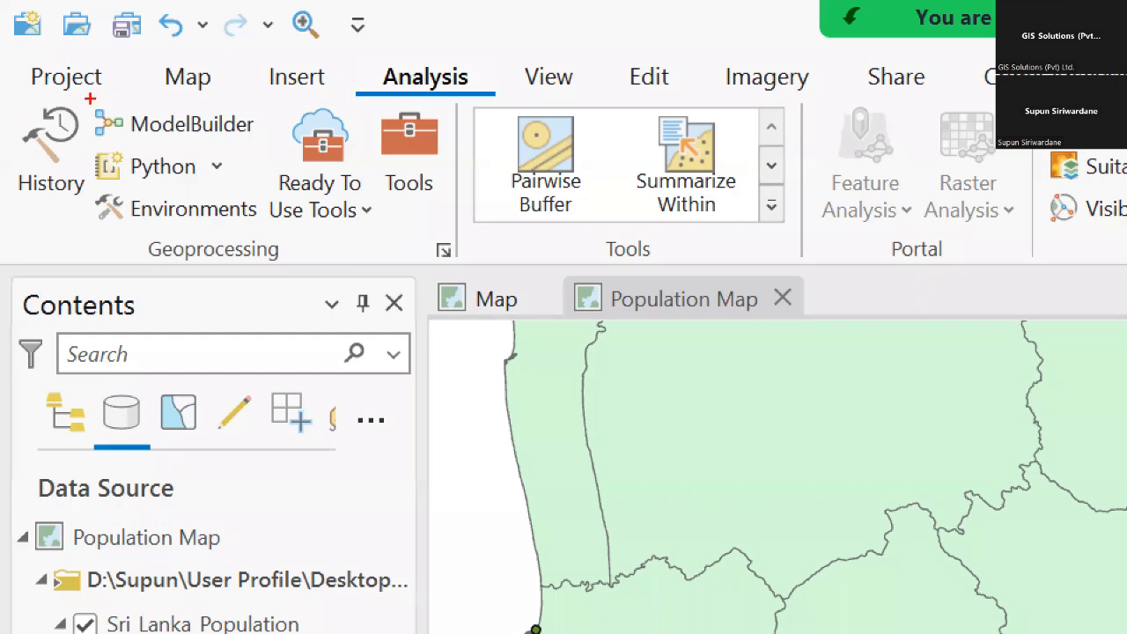
mouse_move(89, 98)
mouse_down()
mouse_move(132, 118)
mouse_move(278, 139)
mouse_up()
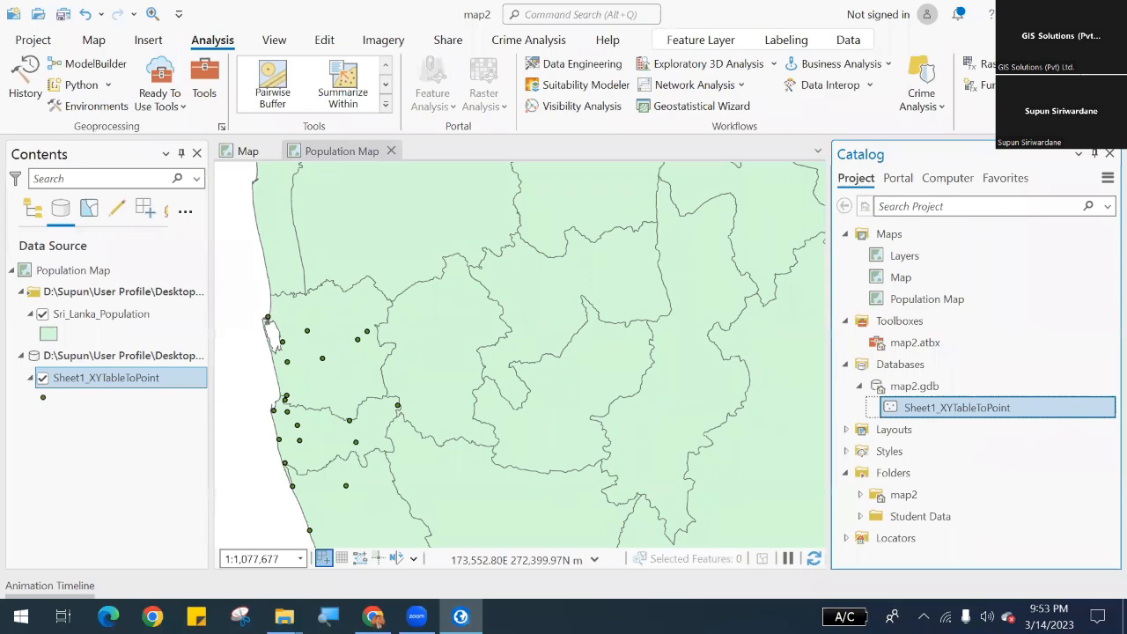
click(109, 87)
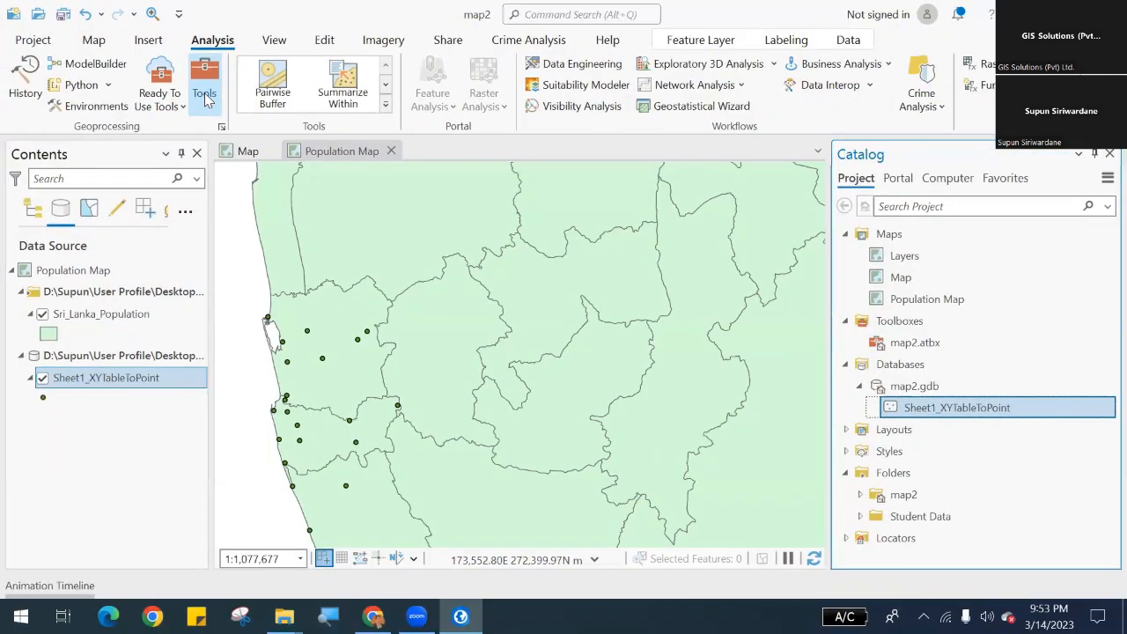
Bring up the Geoprocessing tools, search for Buffer, and examine the parameters of the Buffer analysis tool.
click(205, 99)
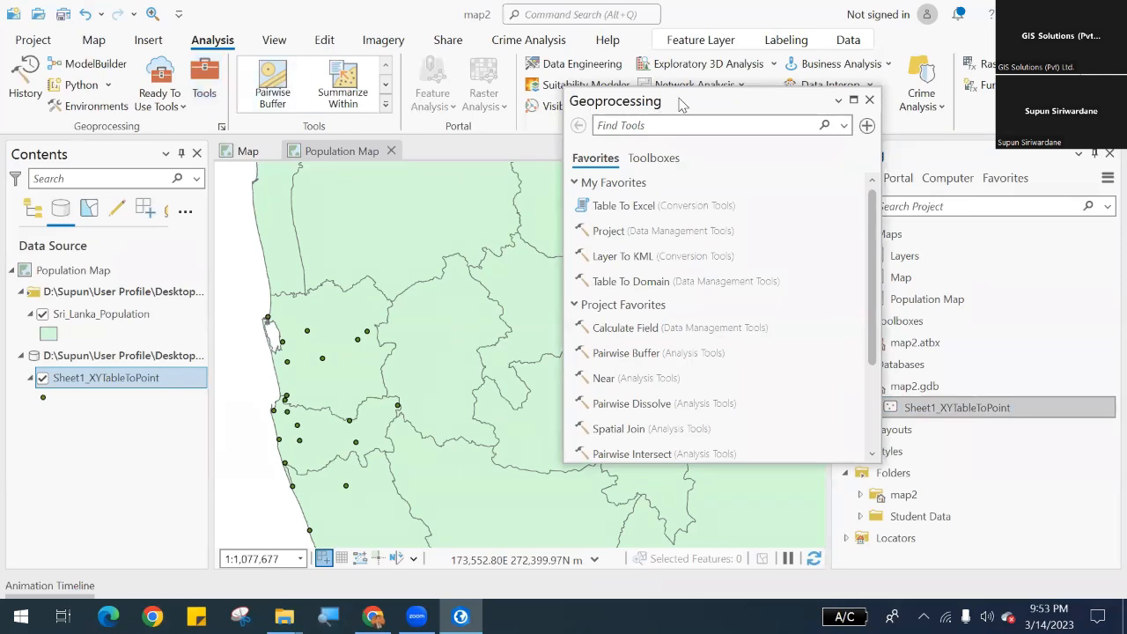
drag(679, 99, 676, 109)
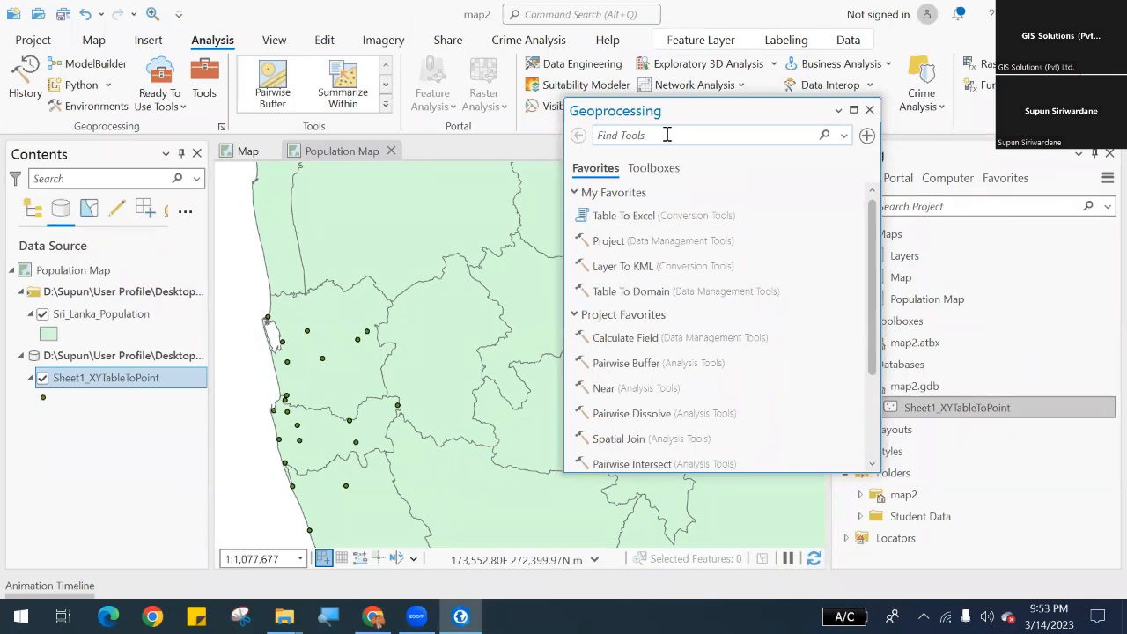
text(B)
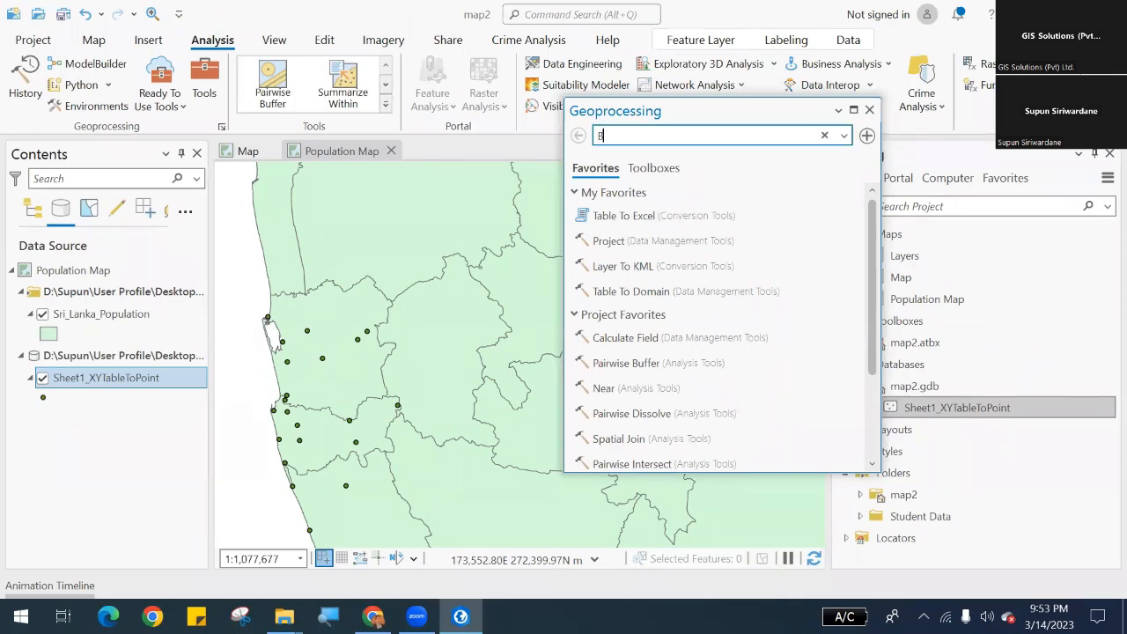
text(uffer)
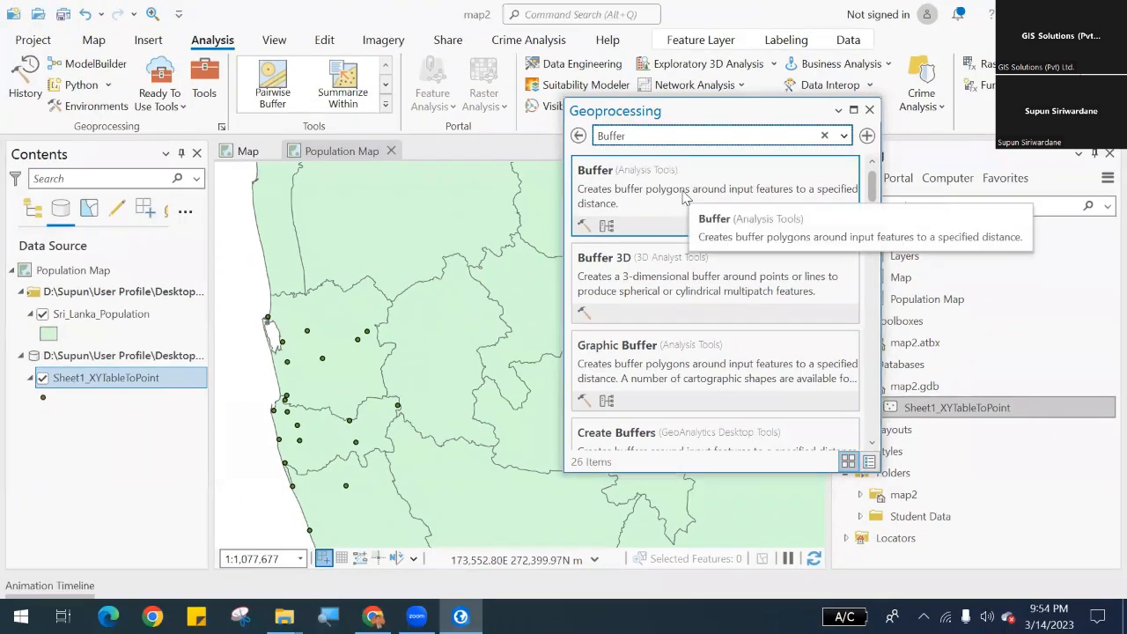
click(685, 196)
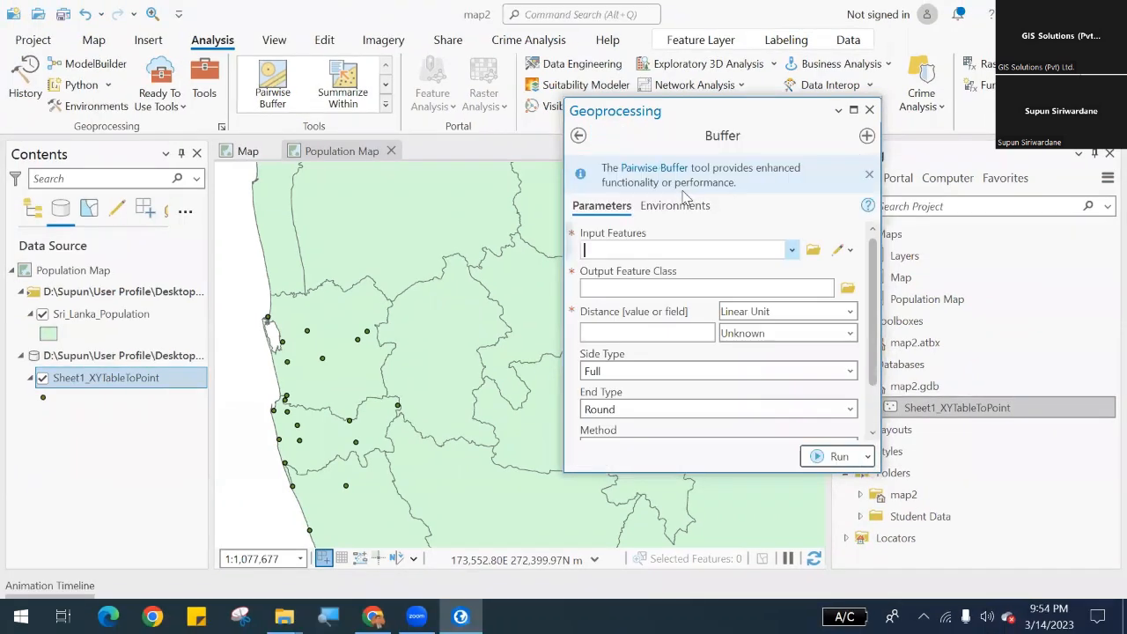
scroll(666, 396, down, 1)
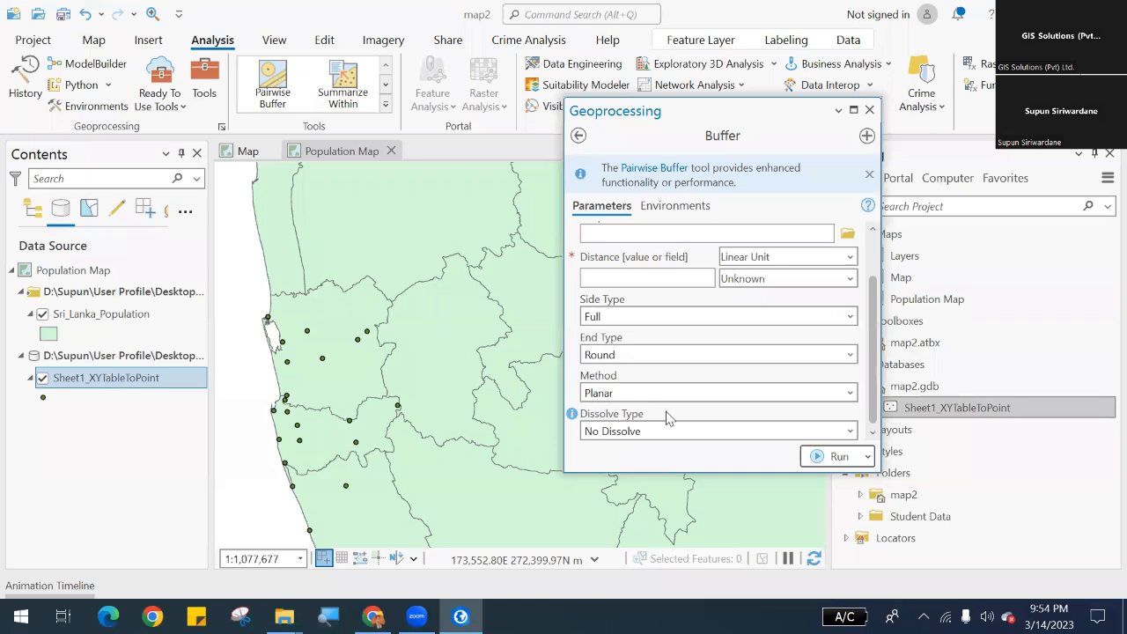
scroll(666, 413, up, 1)
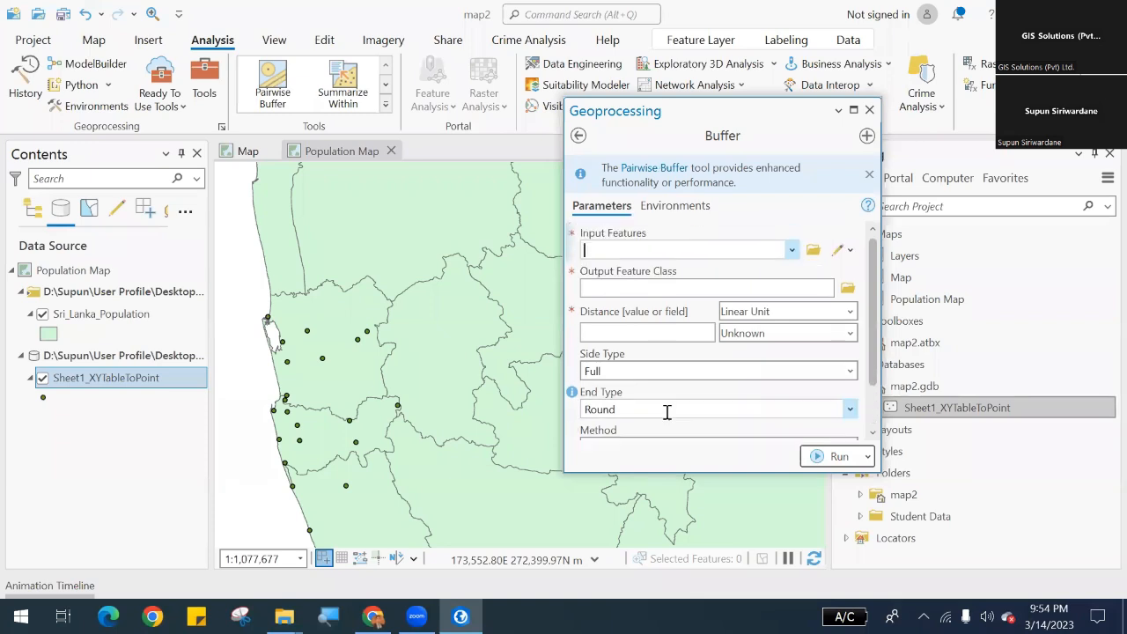
Return from Buffer to the tool overview and mark its Favorites heading and the list of toolboxes with on-screen rectangles.
click(578, 136)
click(579, 136)
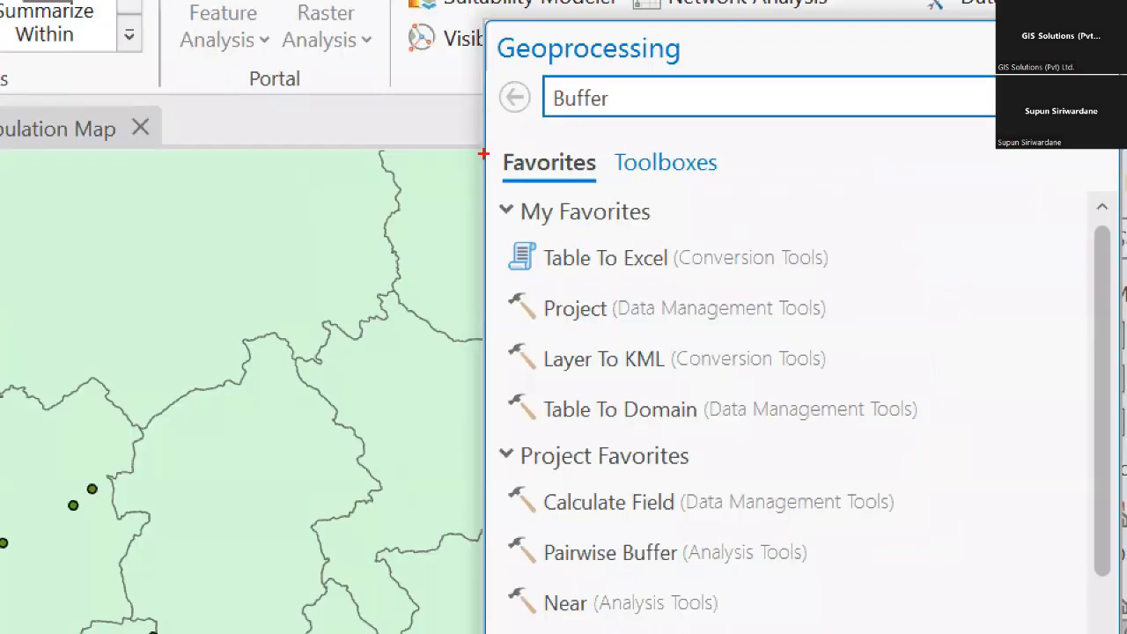
drag(486, 141, 598, 184)
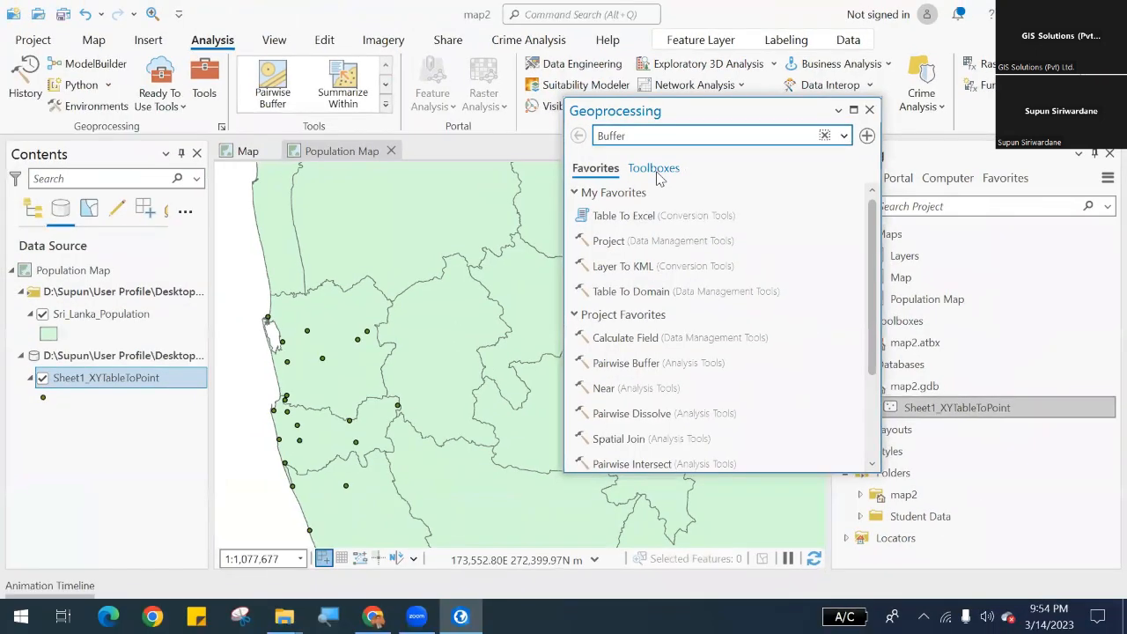
click(656, 173)
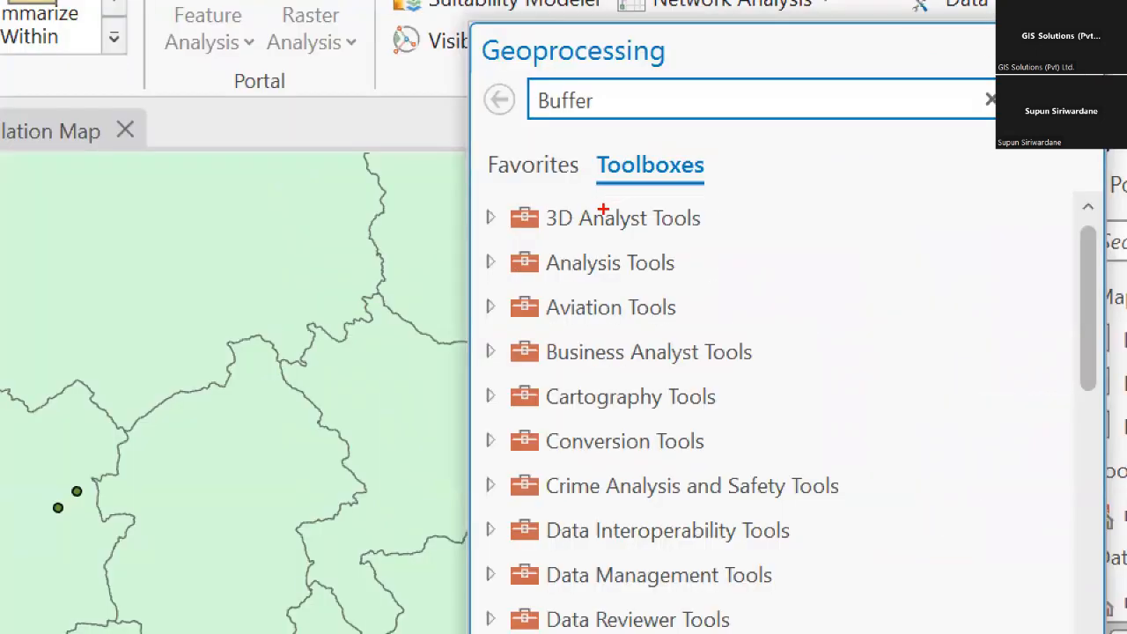
mouse_move(481, 195)
mouse_down()
mouse_move(683, 382)
mouse_move(846, 624)
mouse_up()
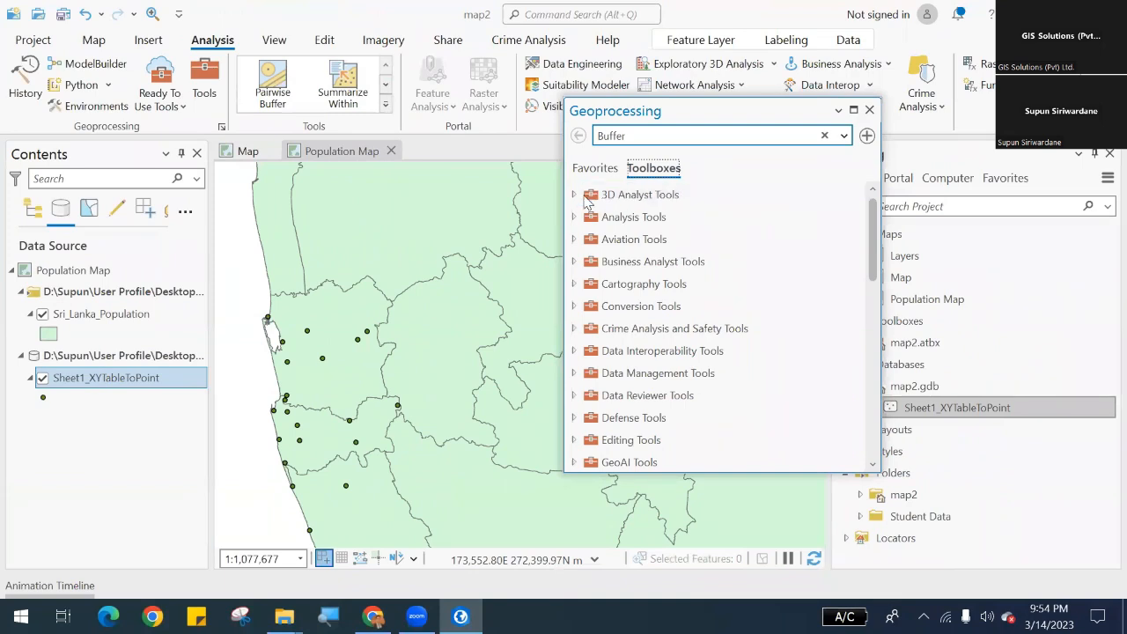
Browse 3D Analyst Tools down to the Conversion toolset under 3D Features, collapse the toolbox, and return to the favorite tools.
double_click(586, 198)
click(586, 218)
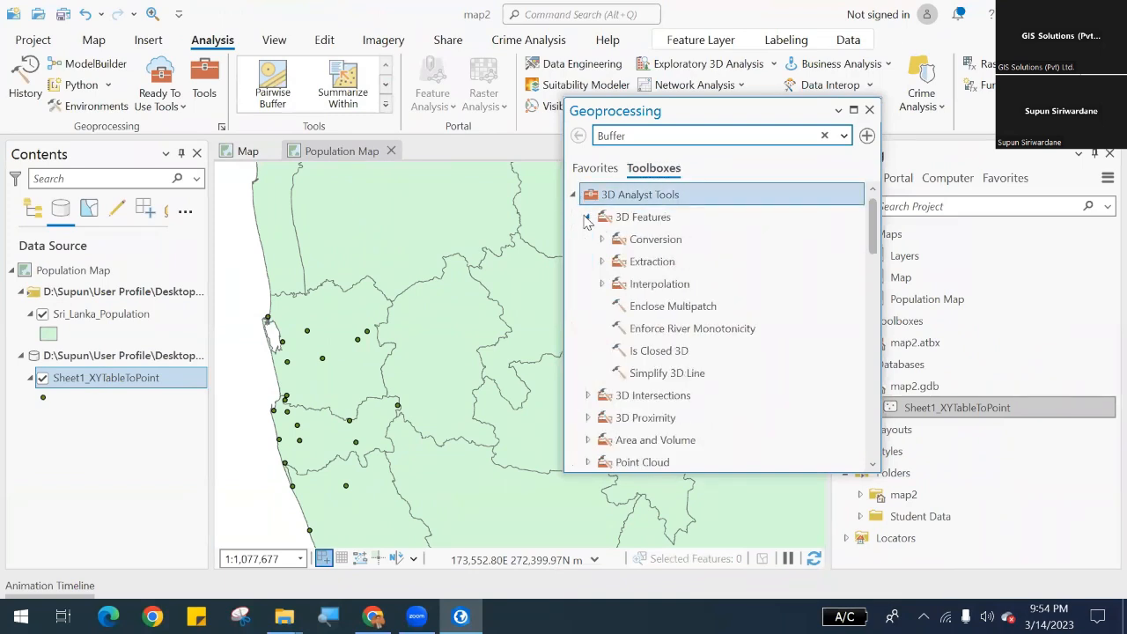
click(600, 241)
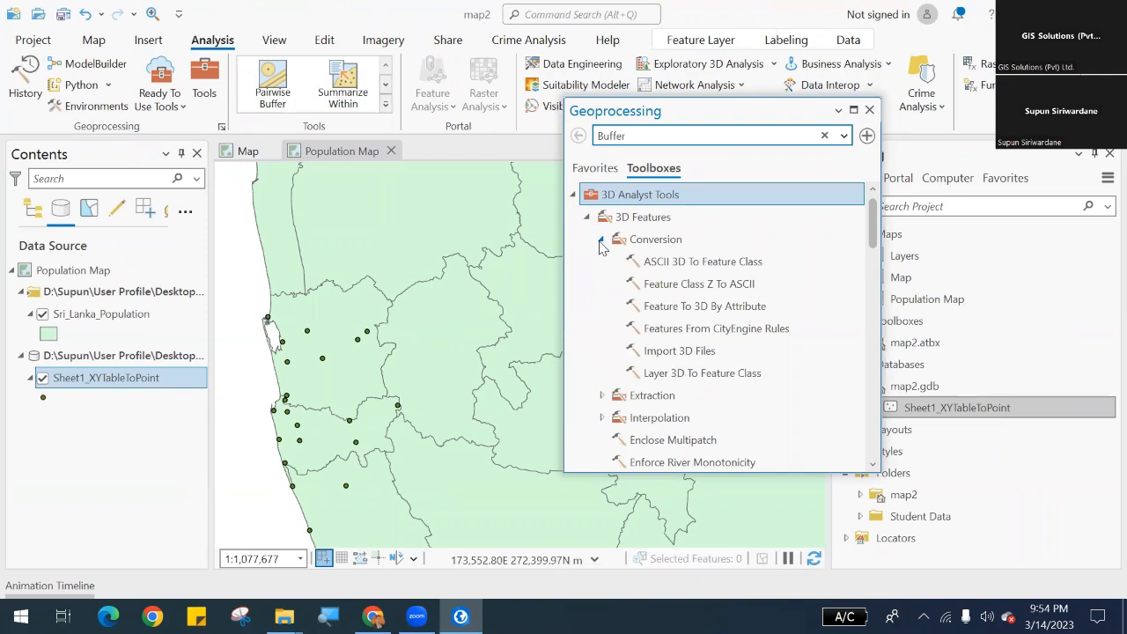
click(600, 242)
click(575, 195)
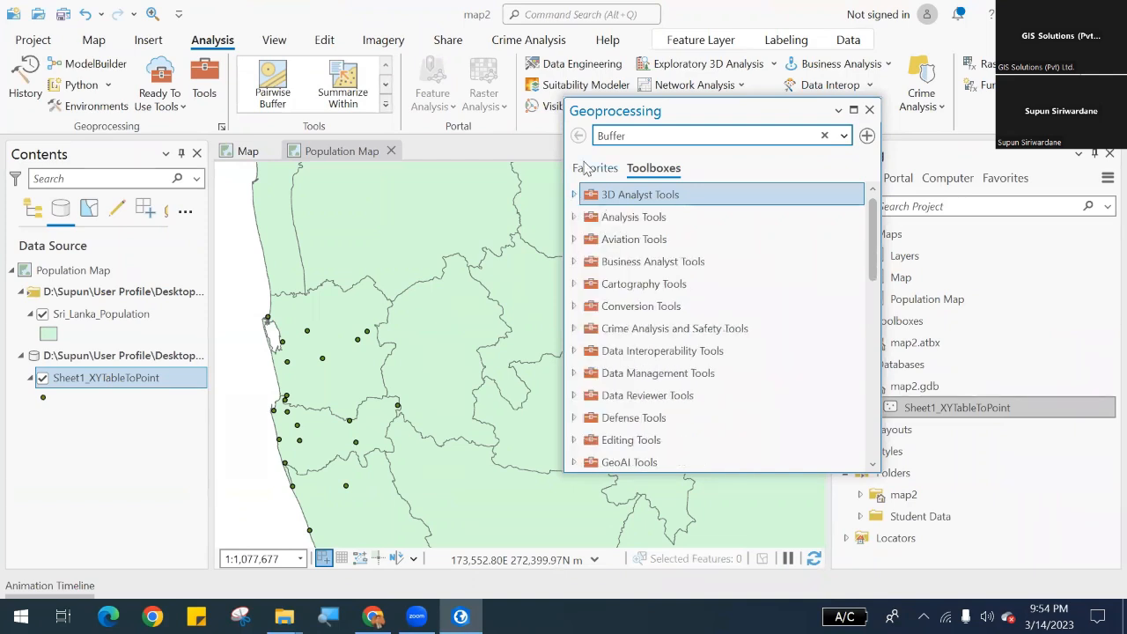
click(585, 168)
Replace the Buffer tool search with GPX and open the GPX To Features conversion tool.
click(649, 136)
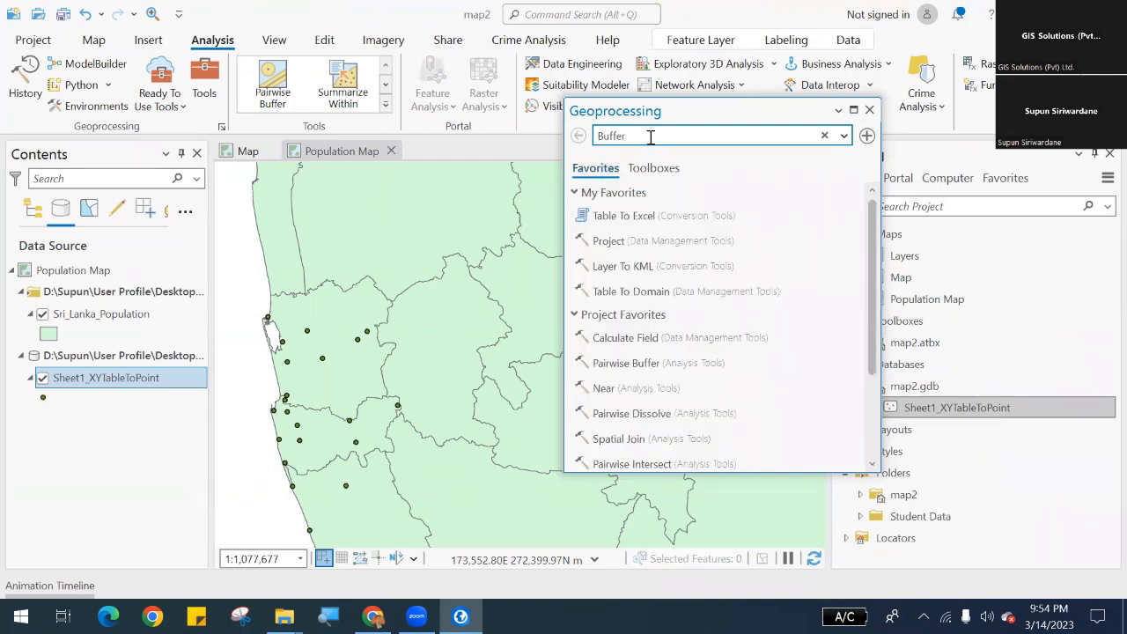
click(824, 134)
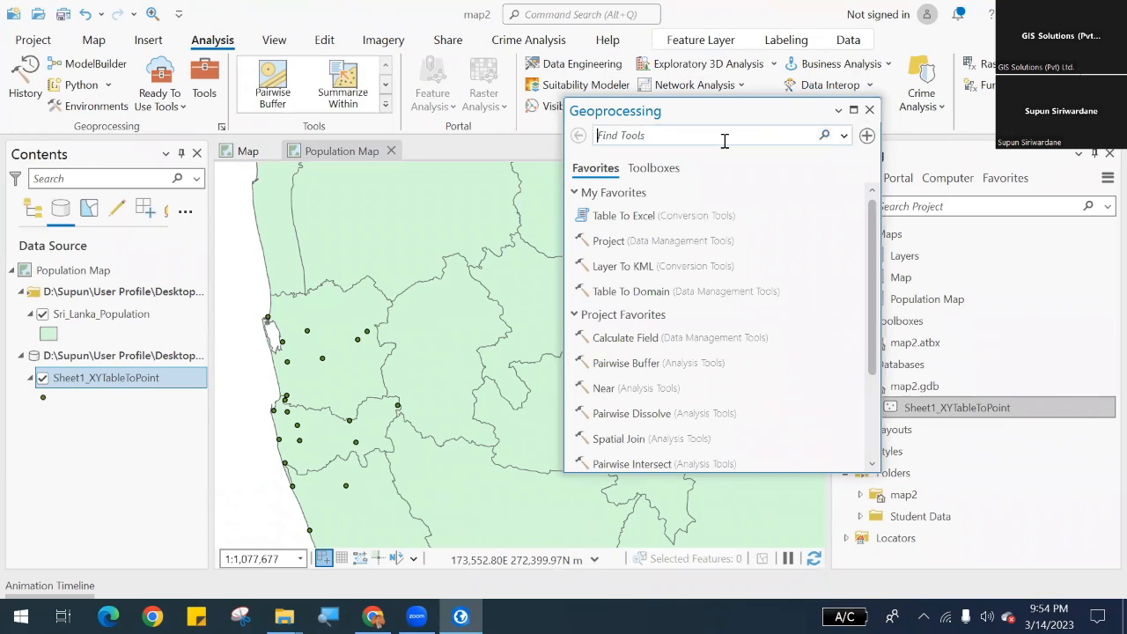
text(GP)
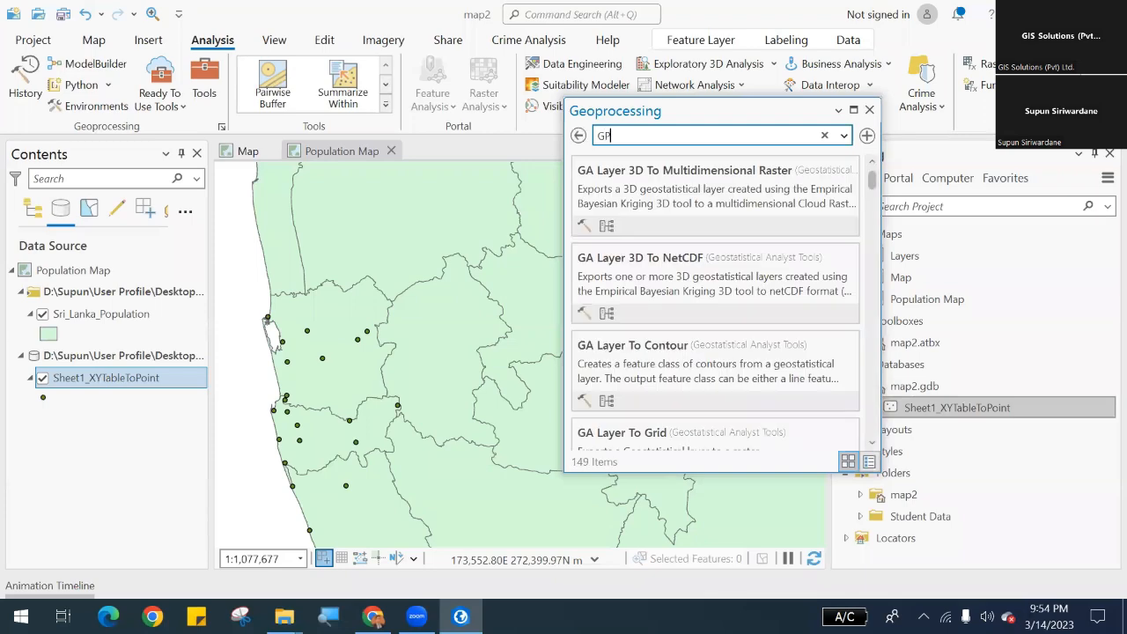
text(X)
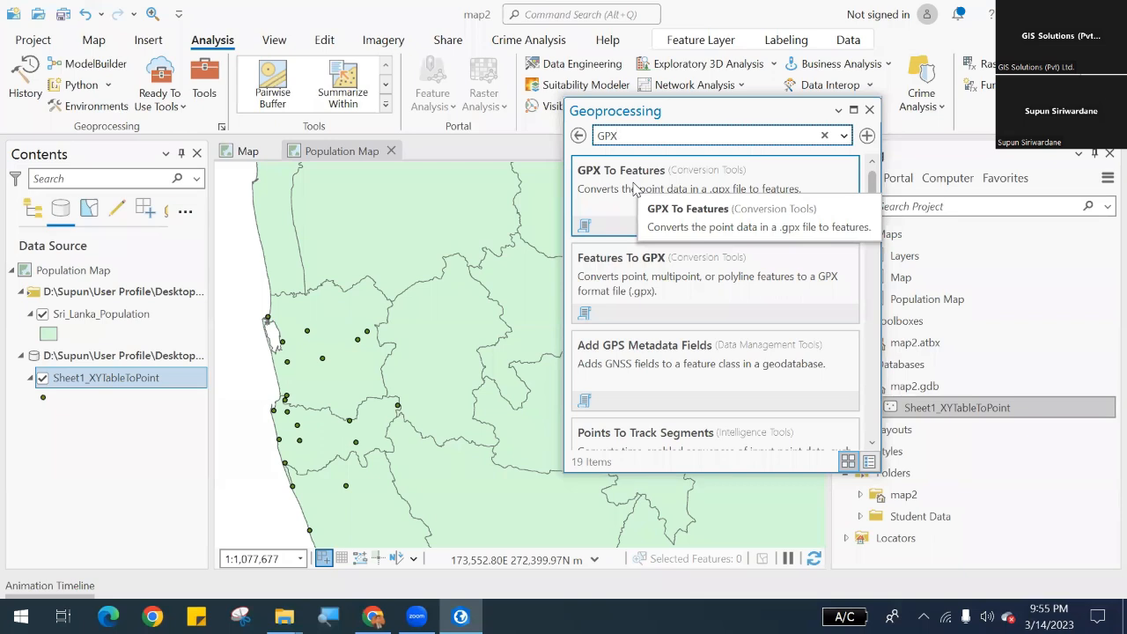
click(603, 178)
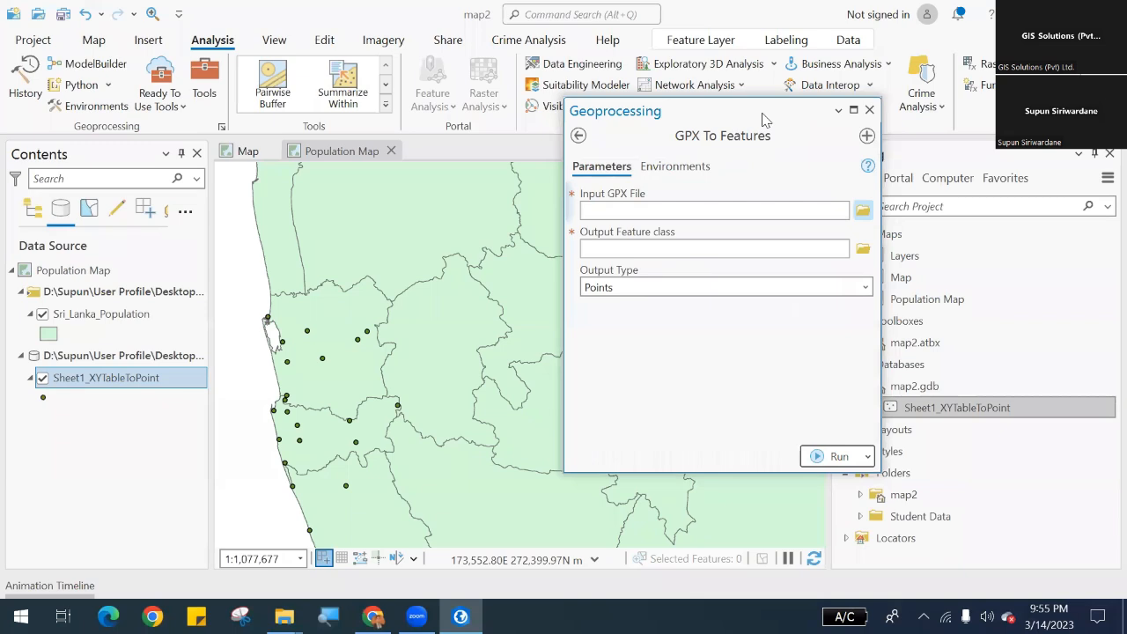
drag(764, 120, 757, 93)
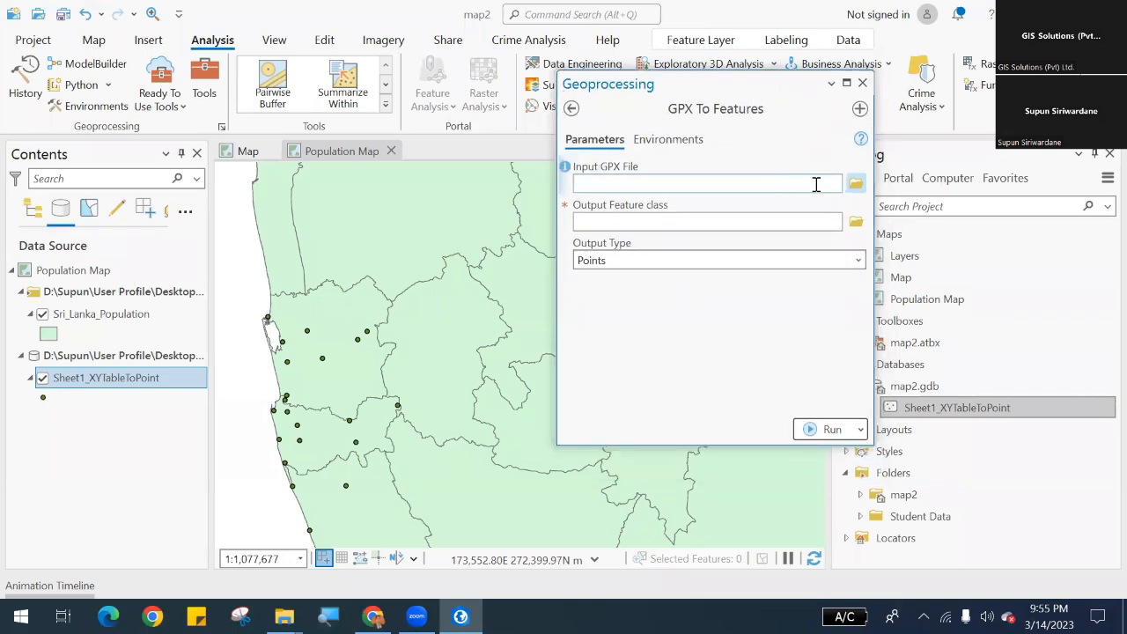
Choose Track_05-MAR-14 063429.gpx from the GPX folder in Student Data's 6 Data Types as the input GPX file.
click(855, 184)
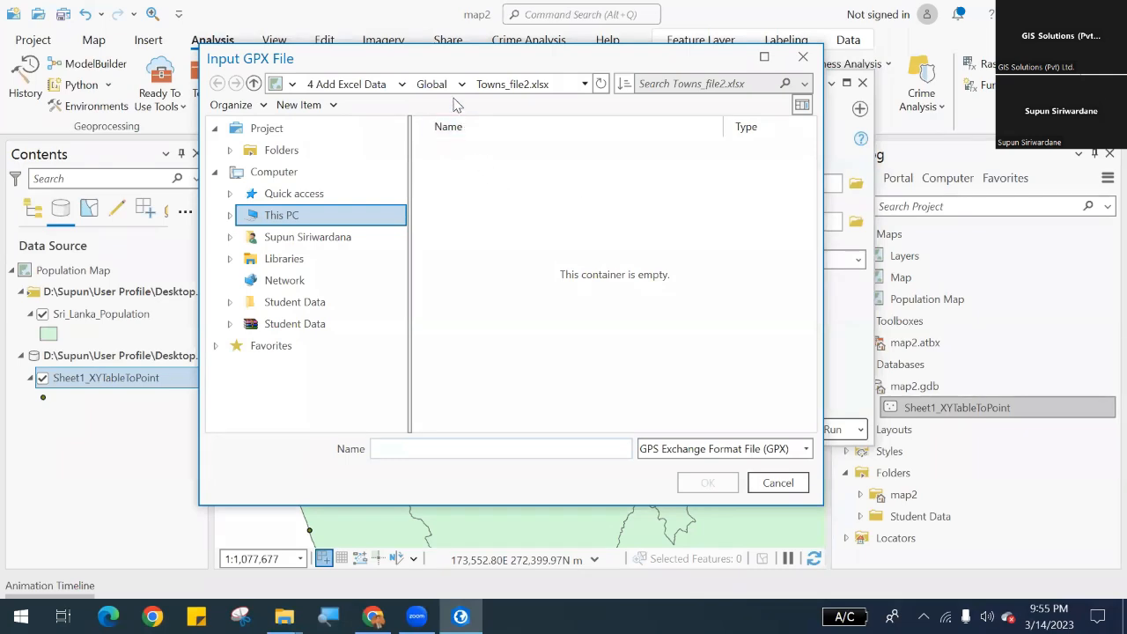
click(385, 85)
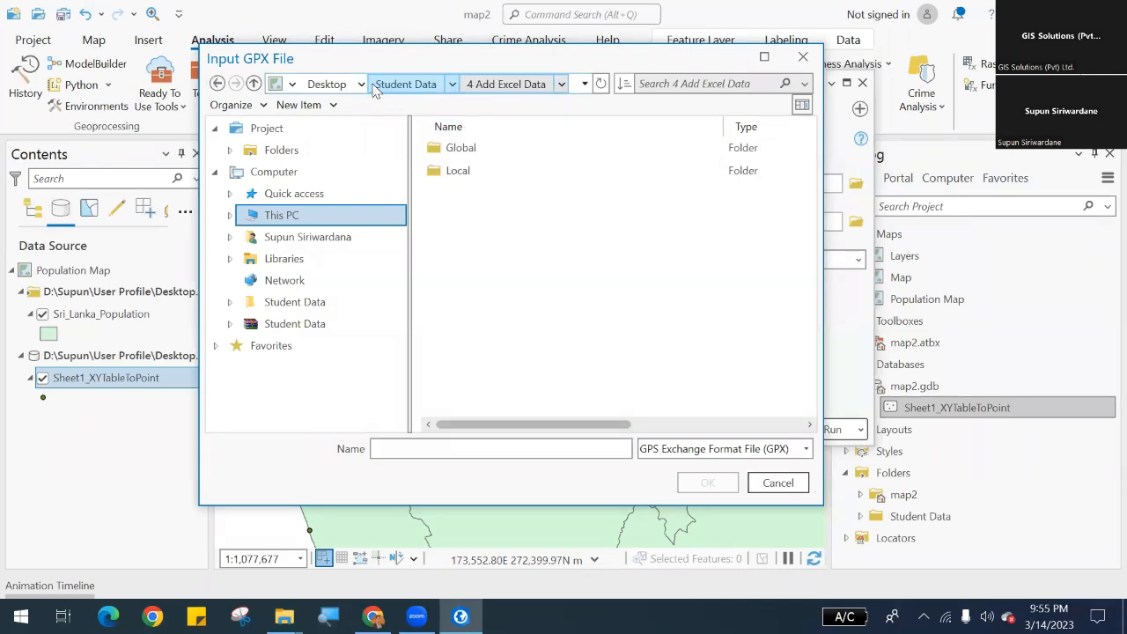
click(400, 86)
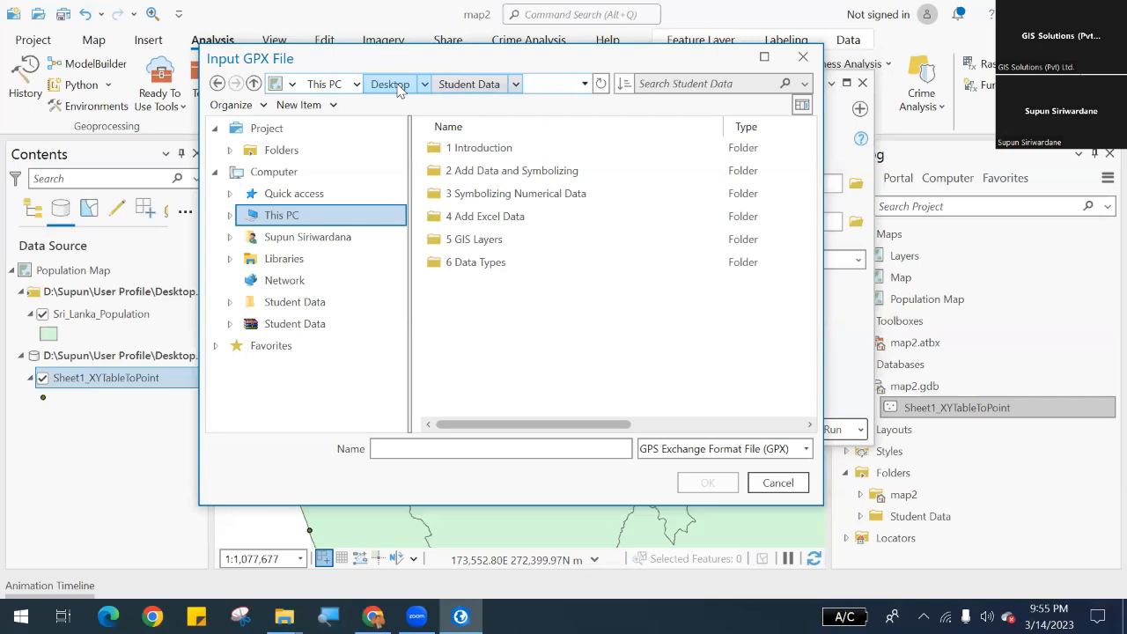
double_click(517, 263)
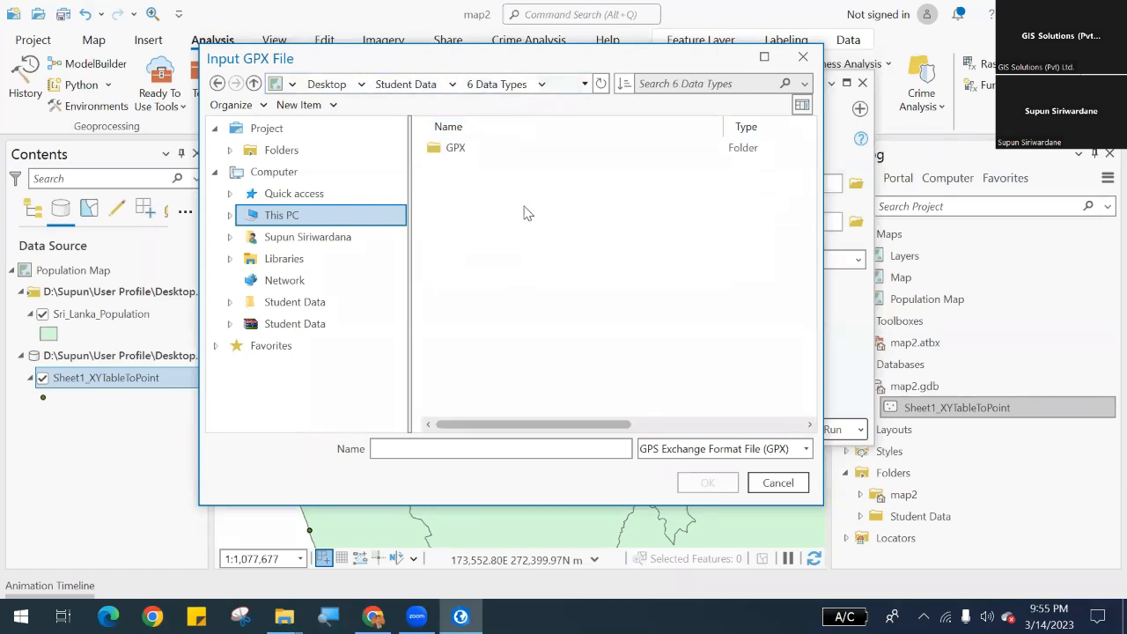
double_click(519, 150)
click(519, 150)
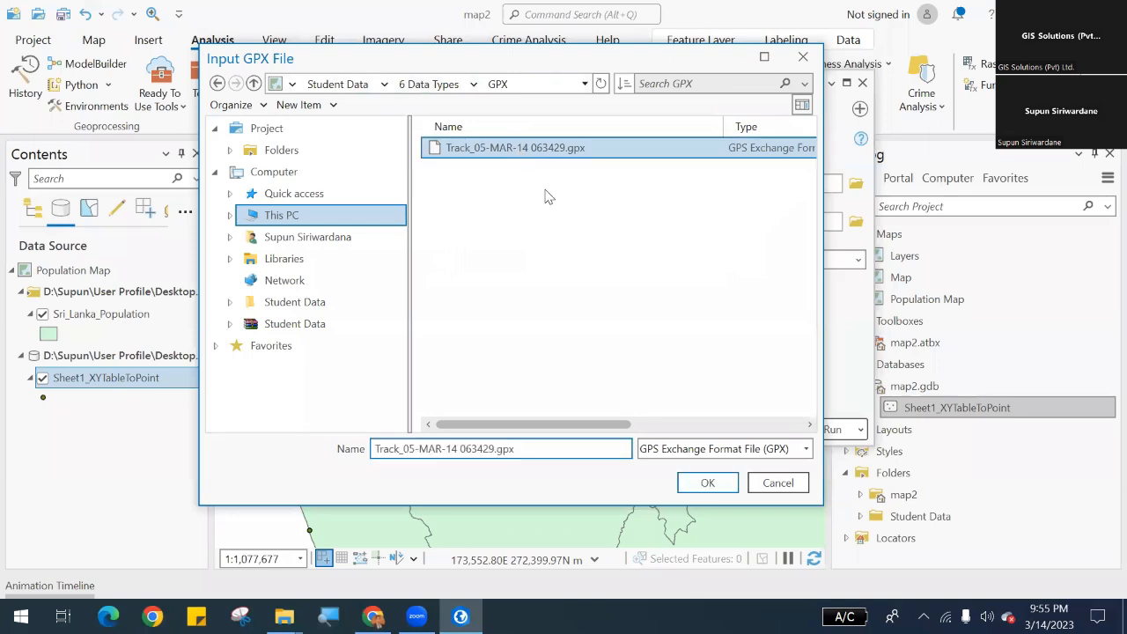
click(682, 487)
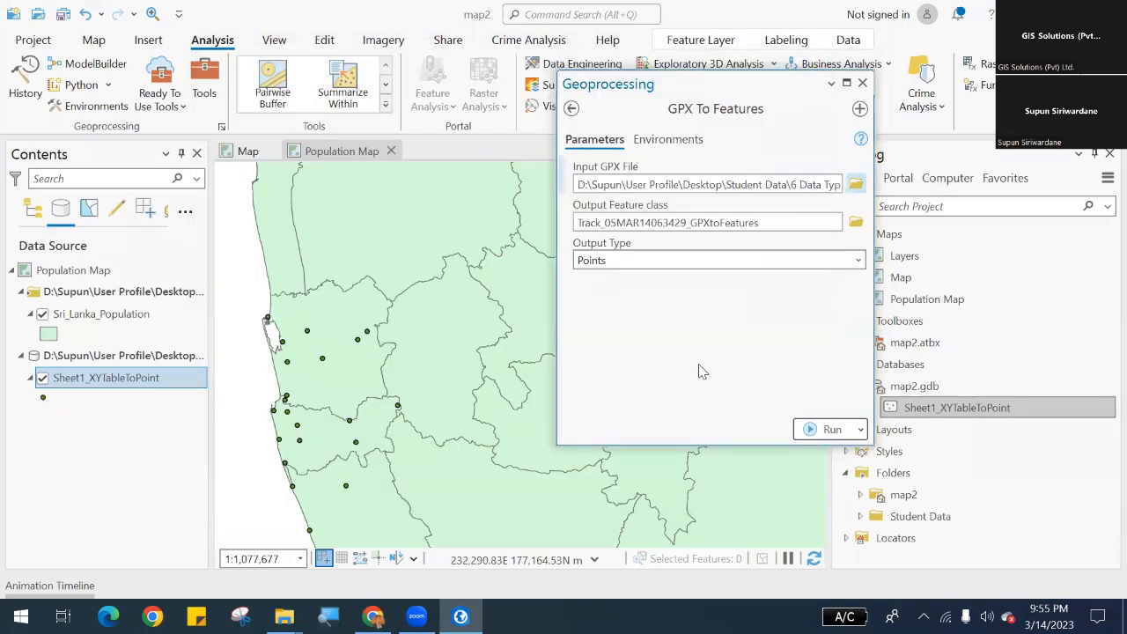
Set the GPX conversion's output type to Tracks as polylines and run GPX To Features.
click(857, 261)
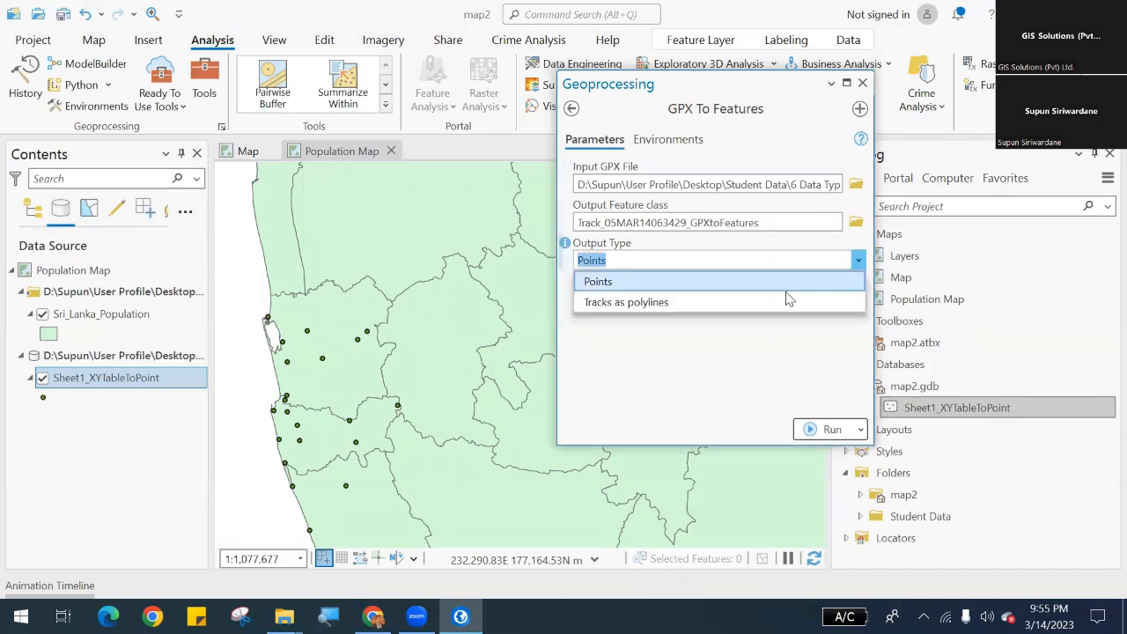
click(718, 307)
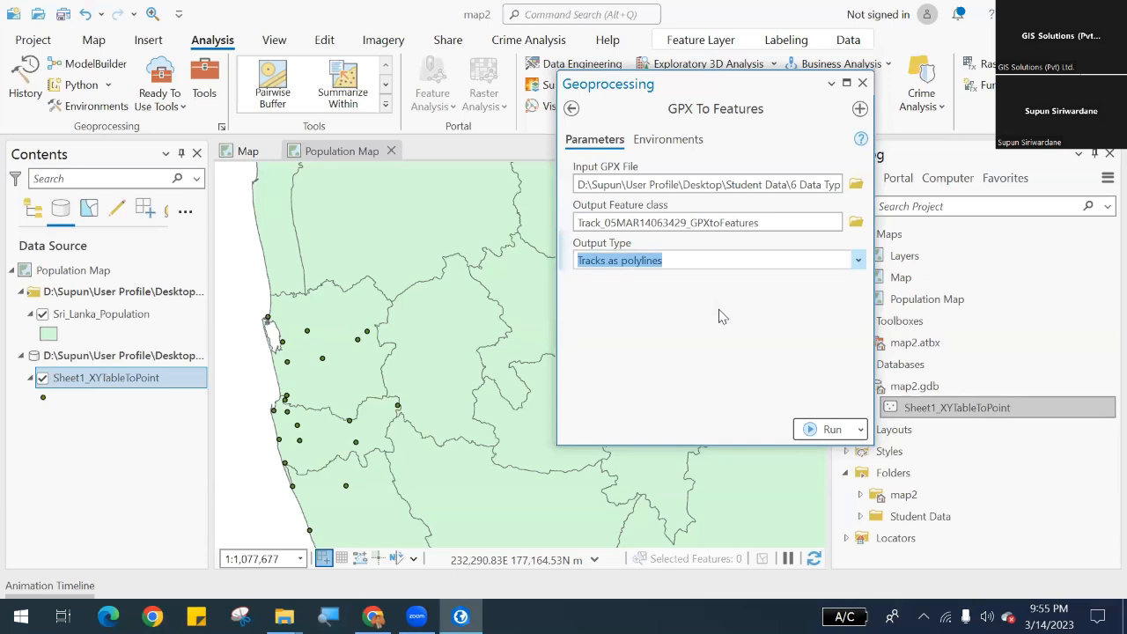
click(724, 264)
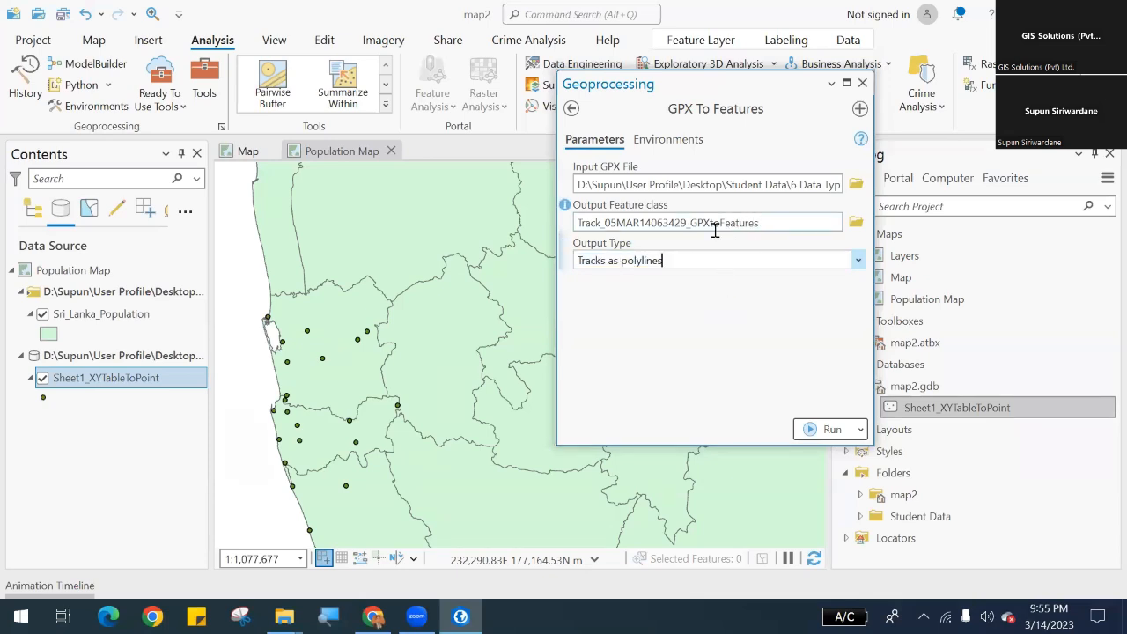
click(821, 430)
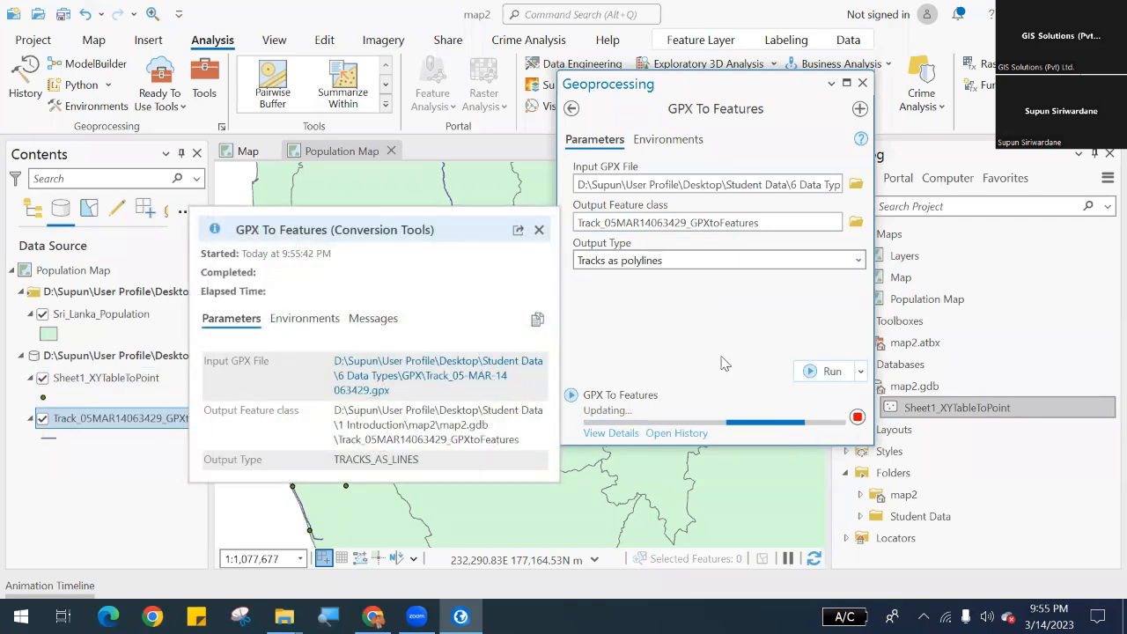
Dismiss the GPX conversion details and the Geoprocessing pane, and inspect the converted track on the Population Map.
click(539, 231)
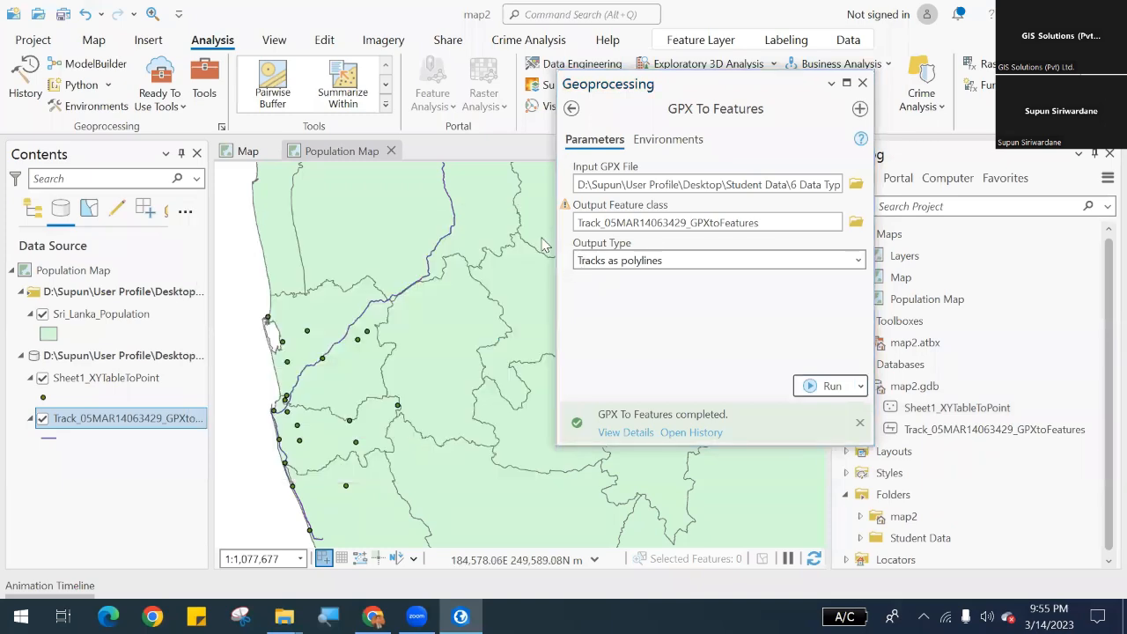
click(862, 83)
scroll(418, 403, down, 5)
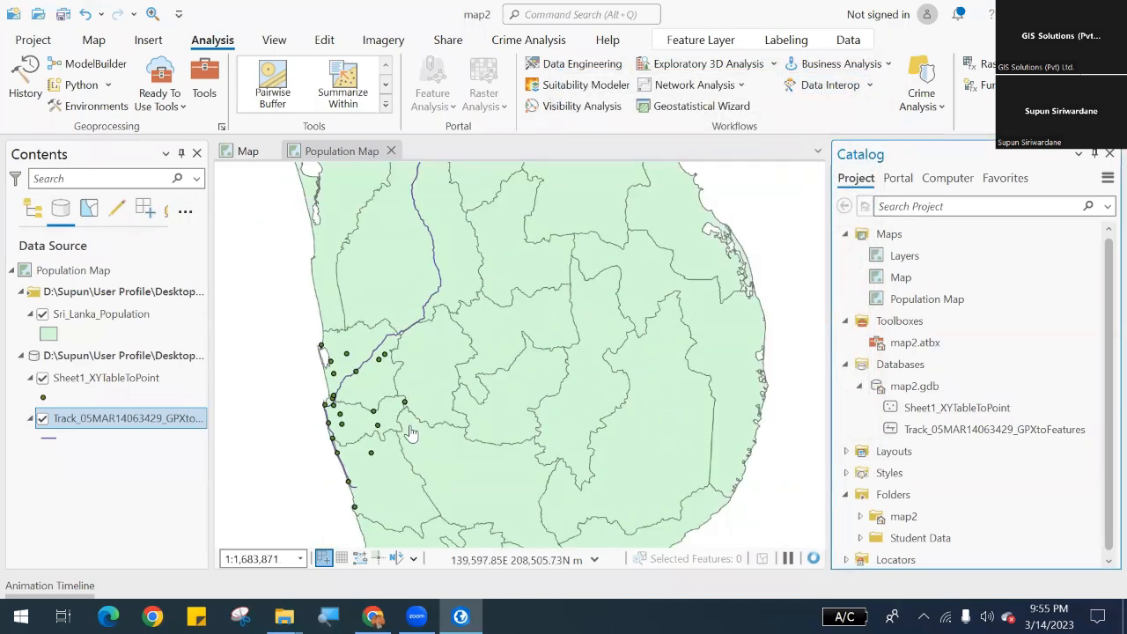
scroll(423, 393, up, 3)
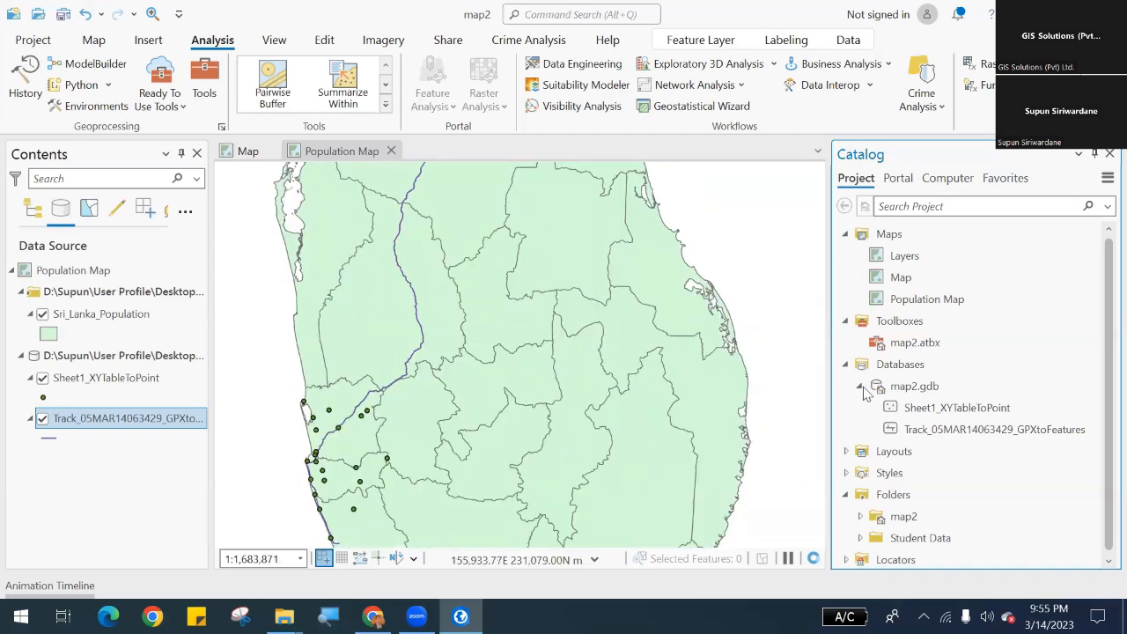
Magnify the project's Databases list and outline map2.gdb with a red rectangle, ending the magnification when finished.
mouse_move(935, 432)
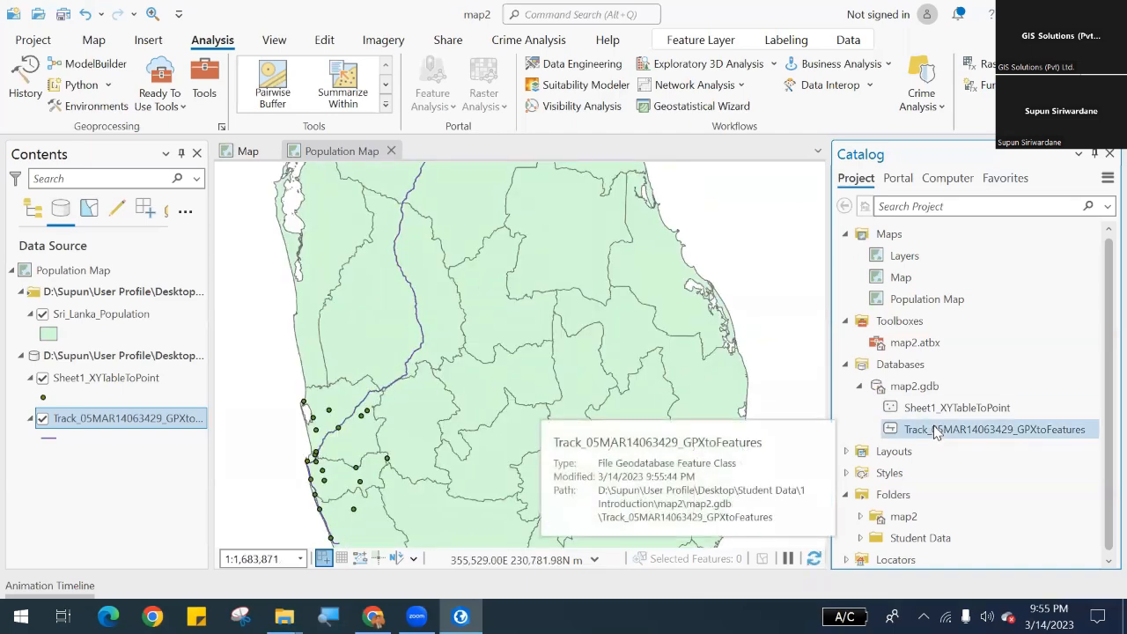
key(ctrl+1)
click(935, 426)
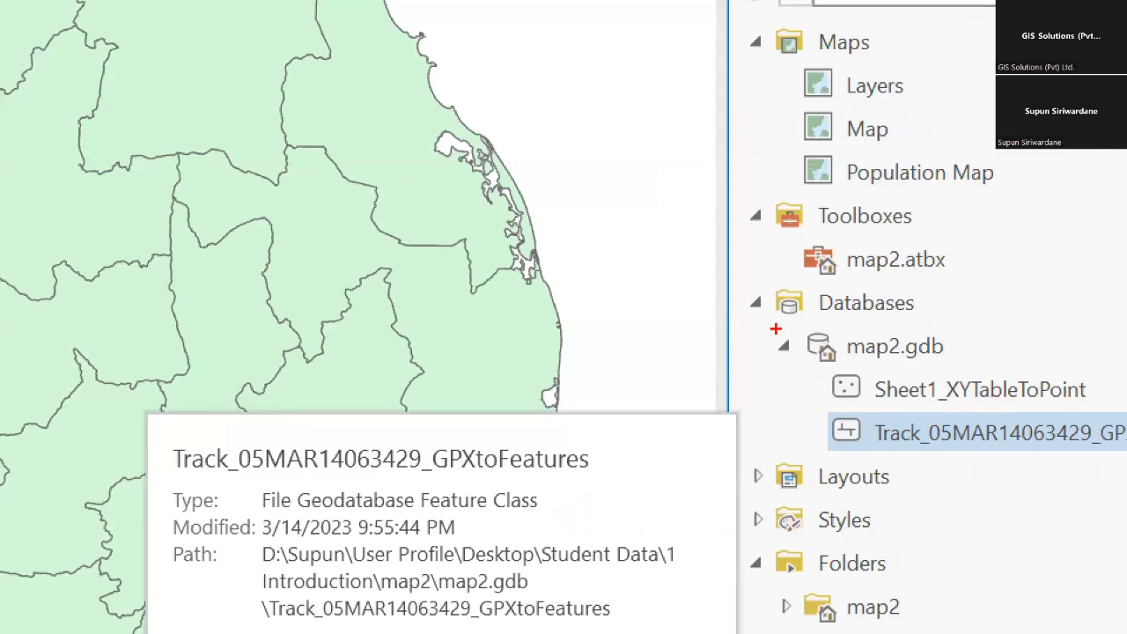
drag(760, 317, 990, 370)
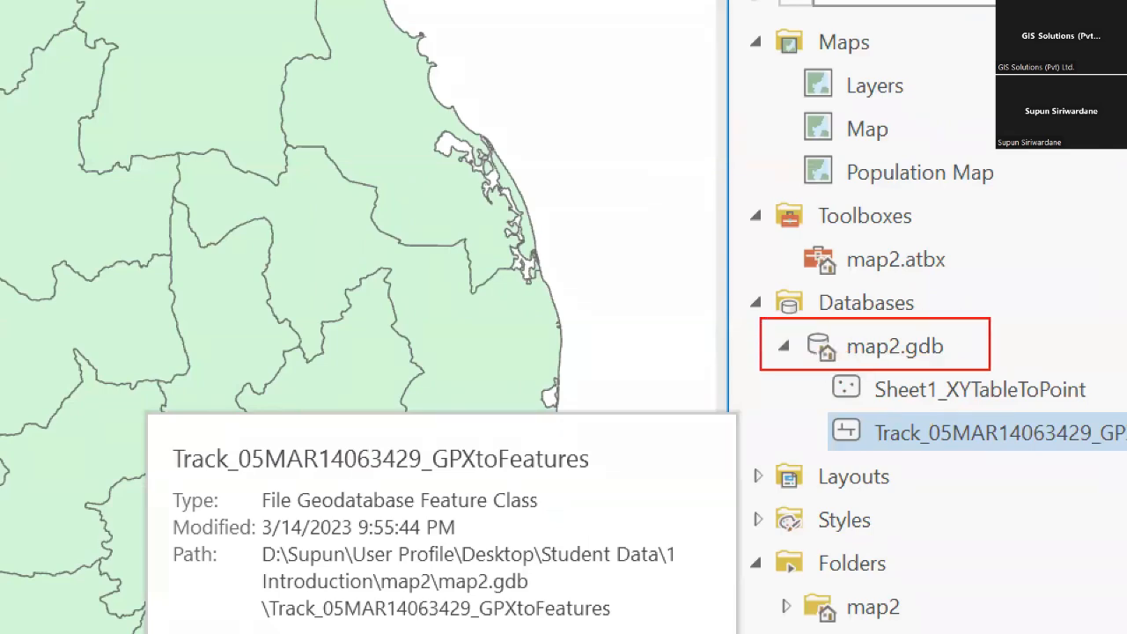
key(Escape)
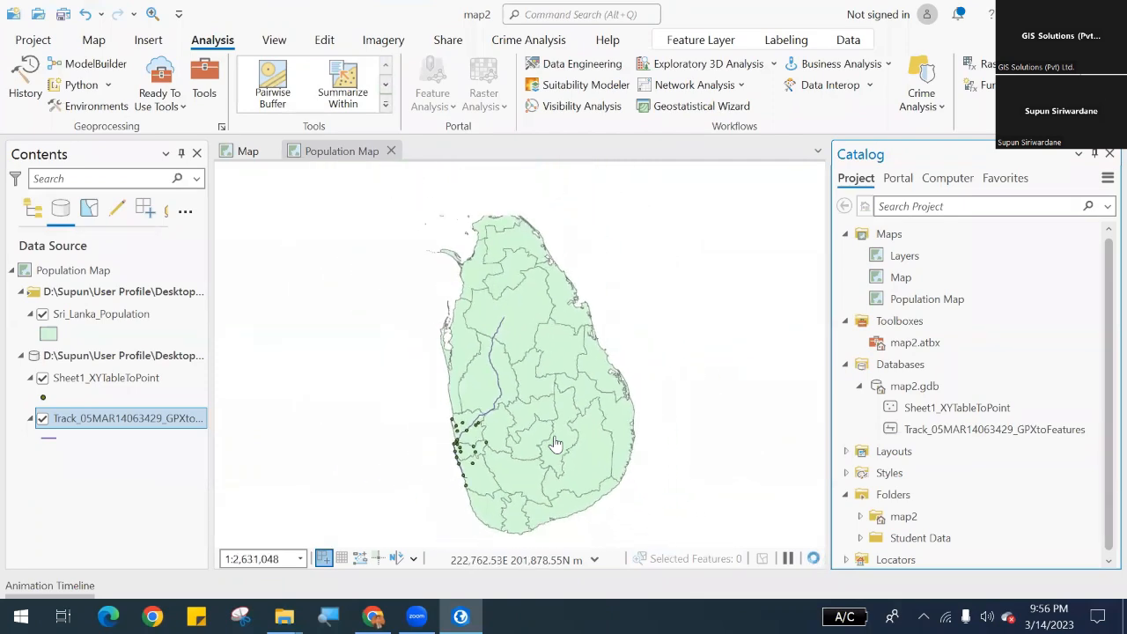
scroll(556, 444, down, 1)
scroll(537, 358, up, 1)
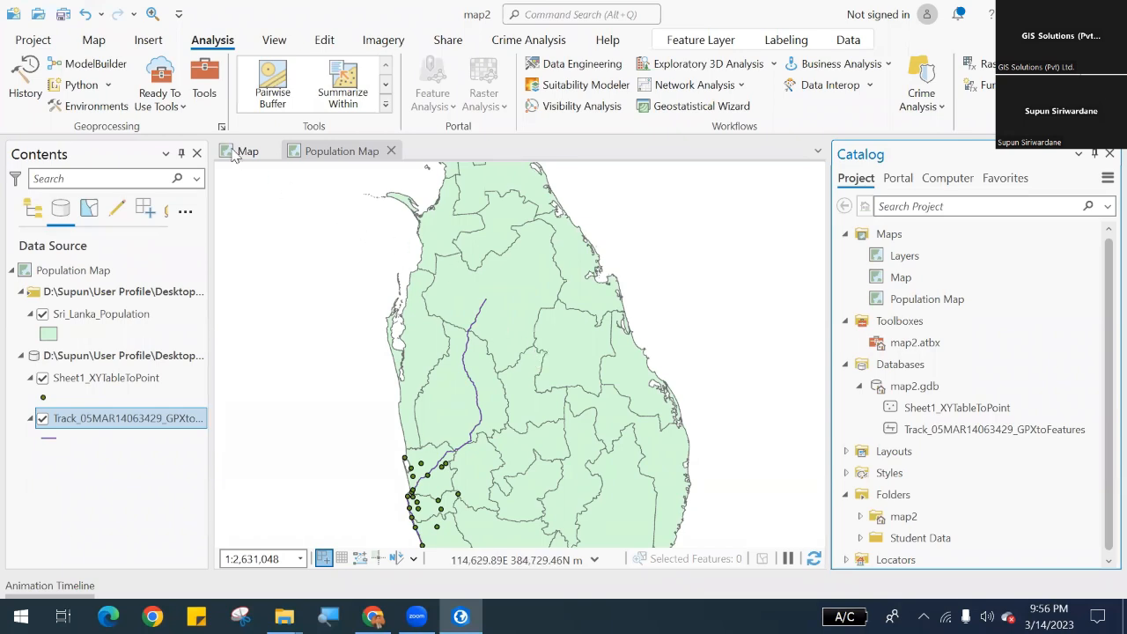
click(36, 39)
click(27, 48)
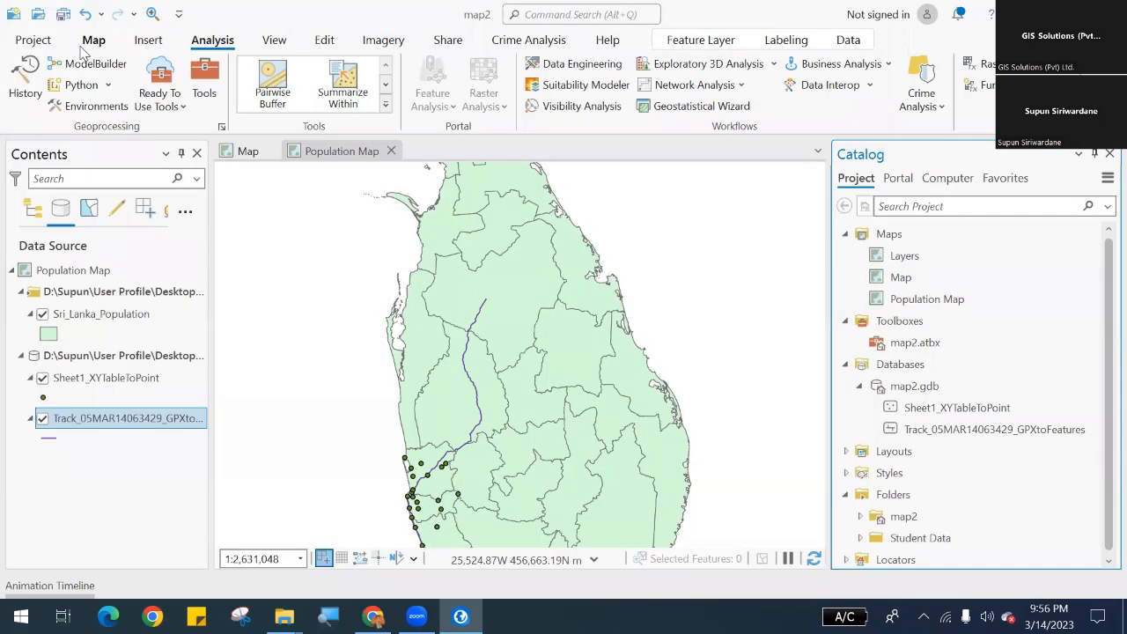
click(88, 46)
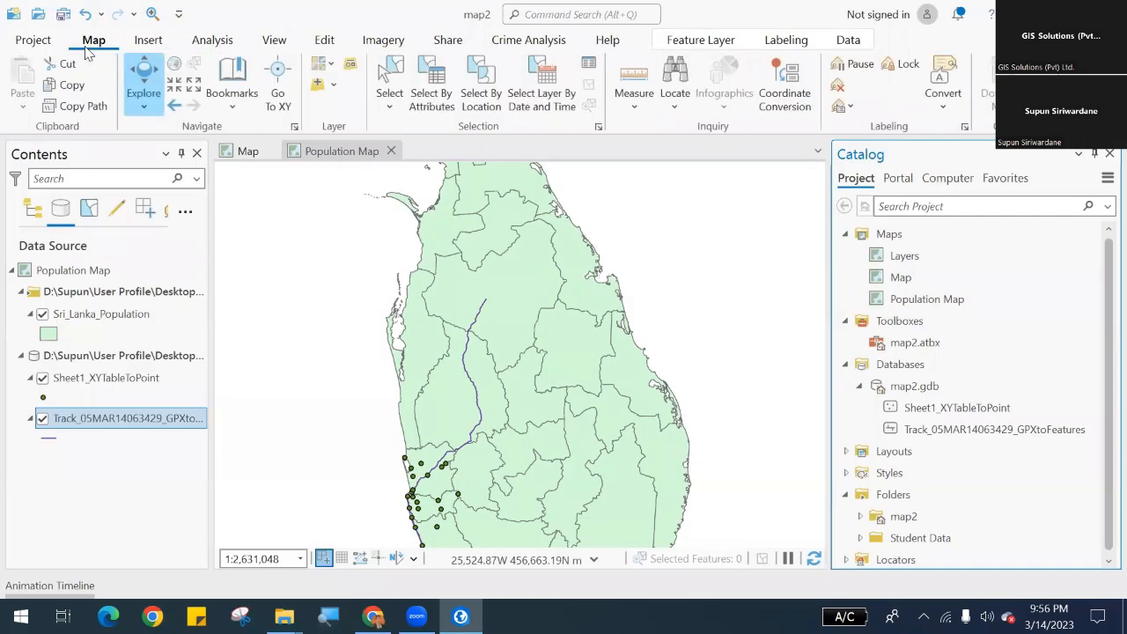
click(141, 44)
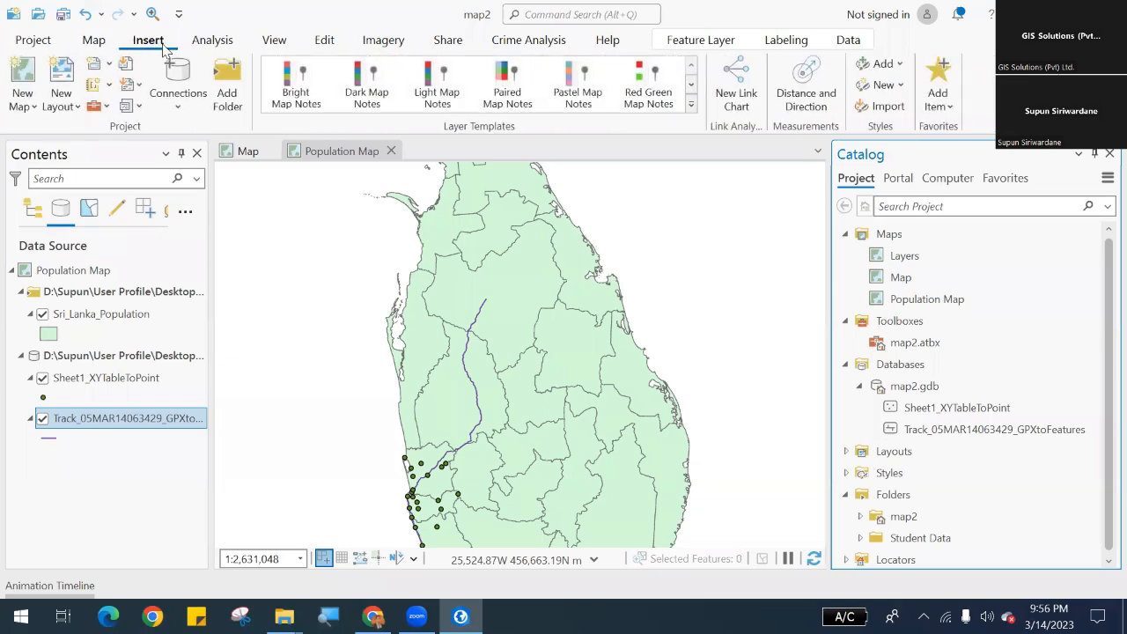
click(210, 41)
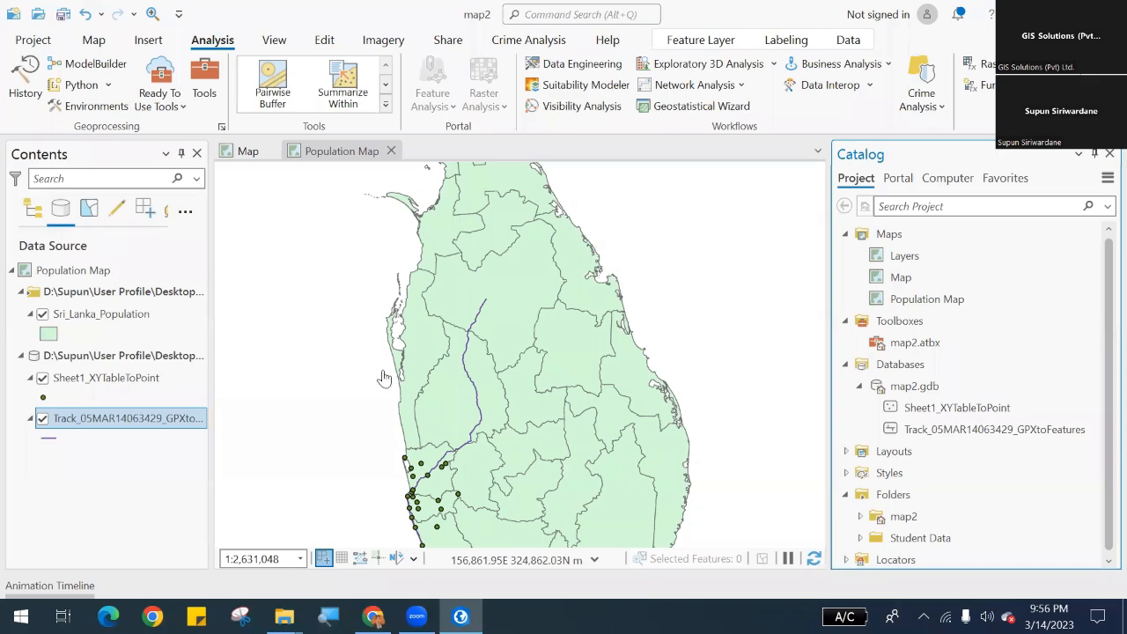
scroll(440, 407, down, 2)
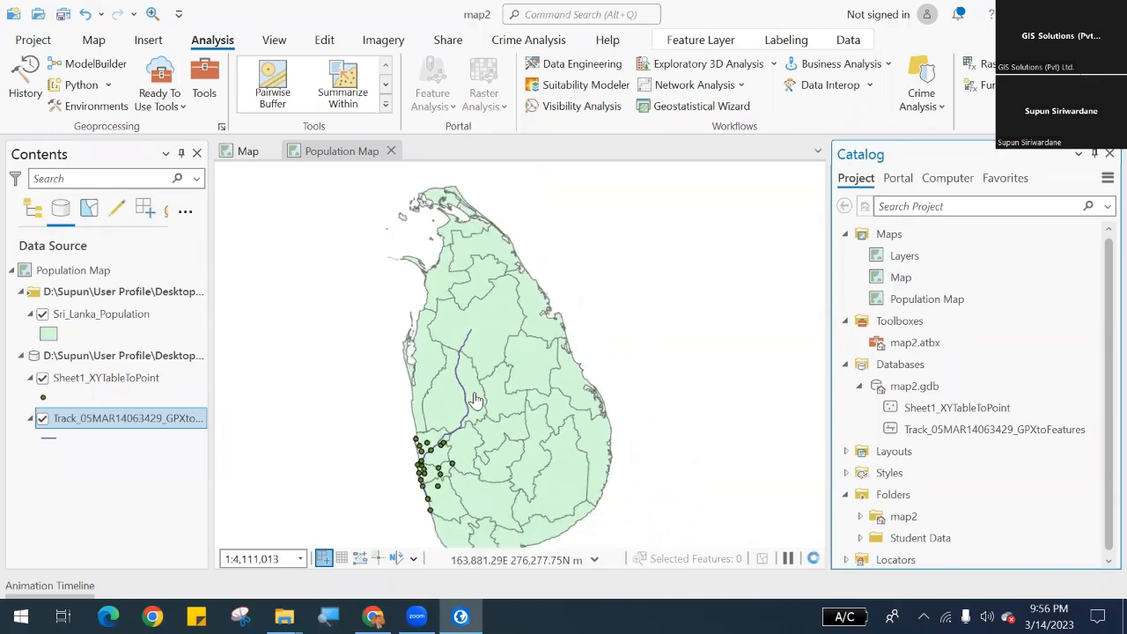
scroll(476, 401, up, 1)
scroll(480, 403, down, 1)
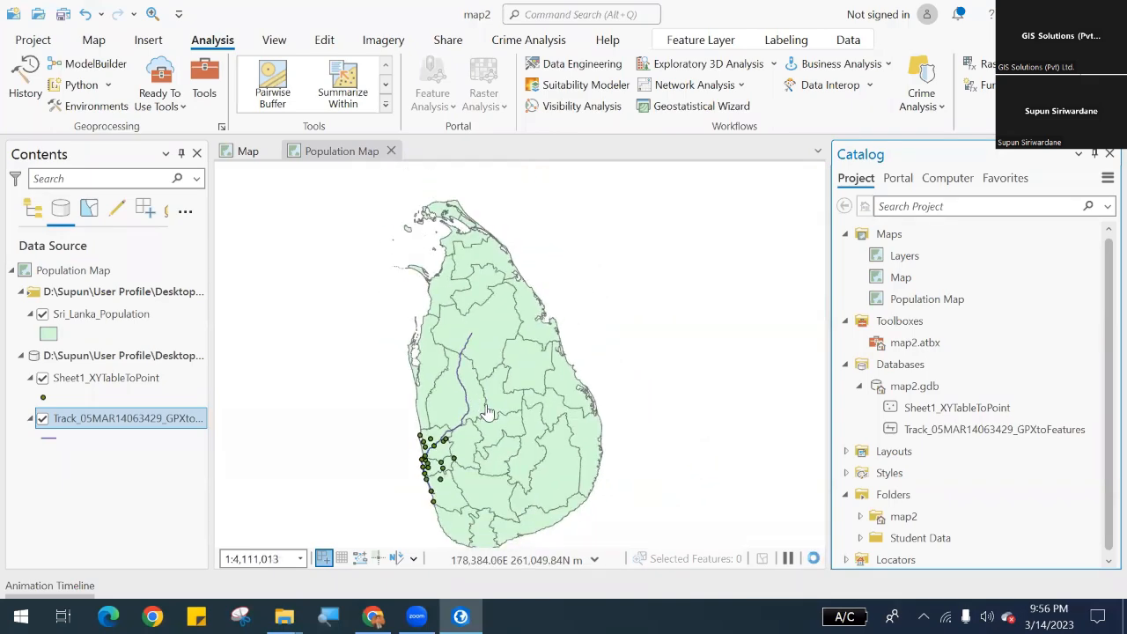
scroll(451, 484, up, 1)
scroll(451, 485, up, 1)
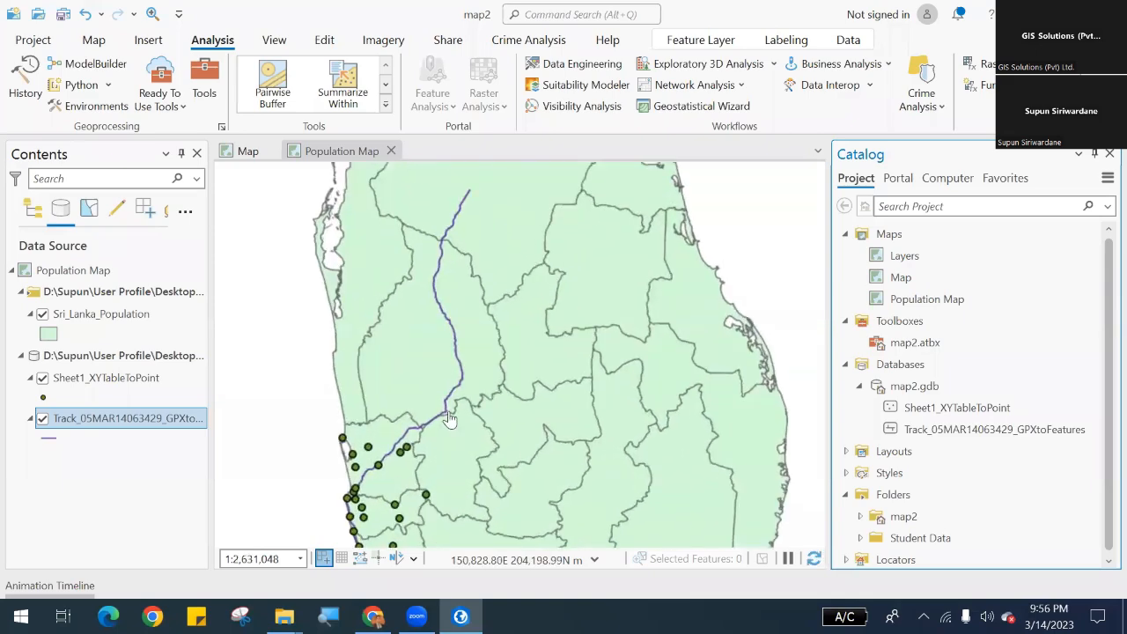
scroll(444, 312, down, 1)
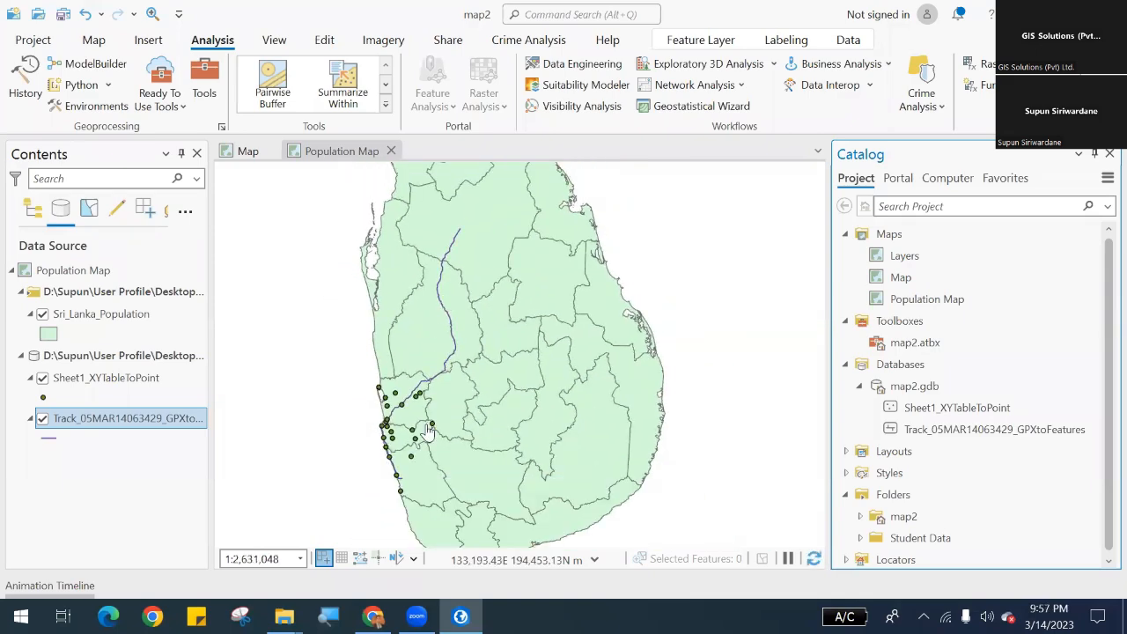
scroll(429, 427, up, 1)
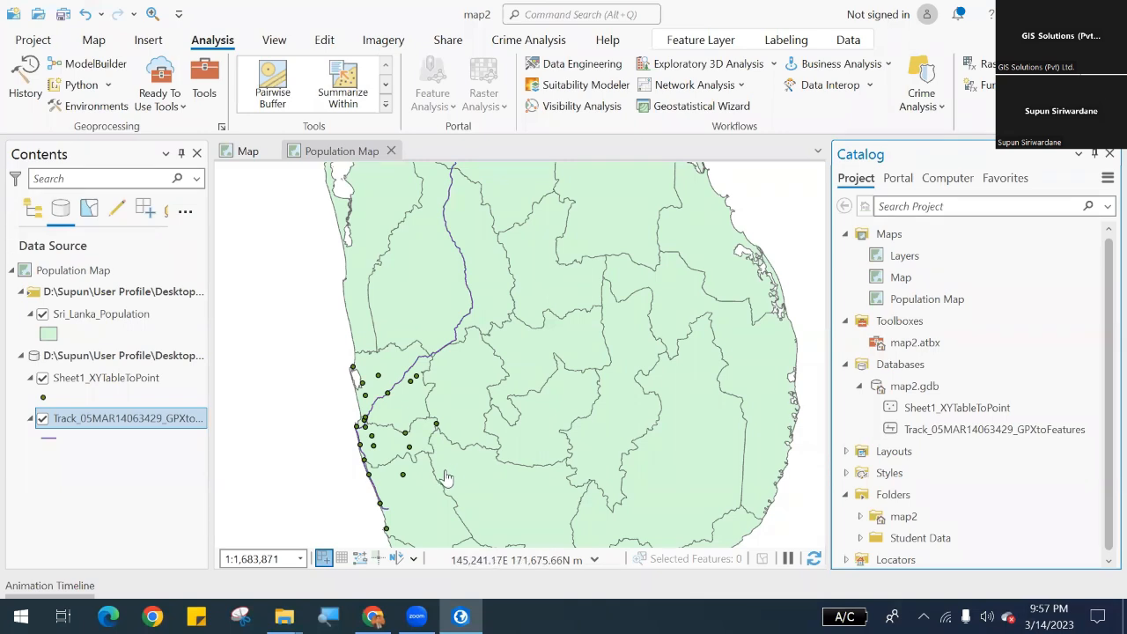
scroll(438, 487, down, 2)
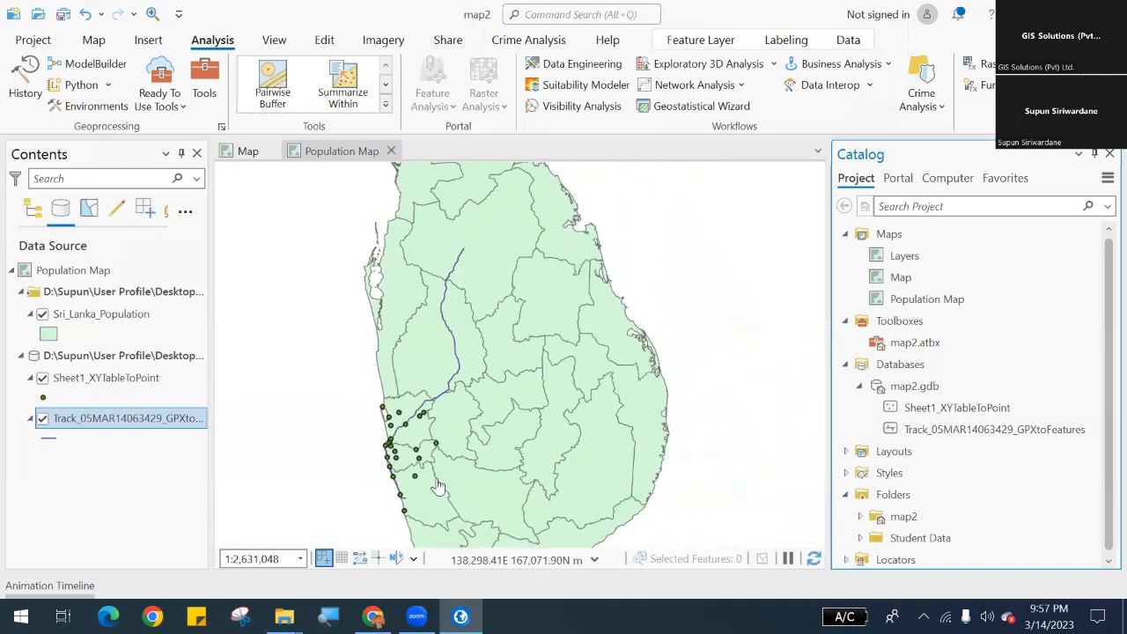
scroll(439, 486, up, 2)
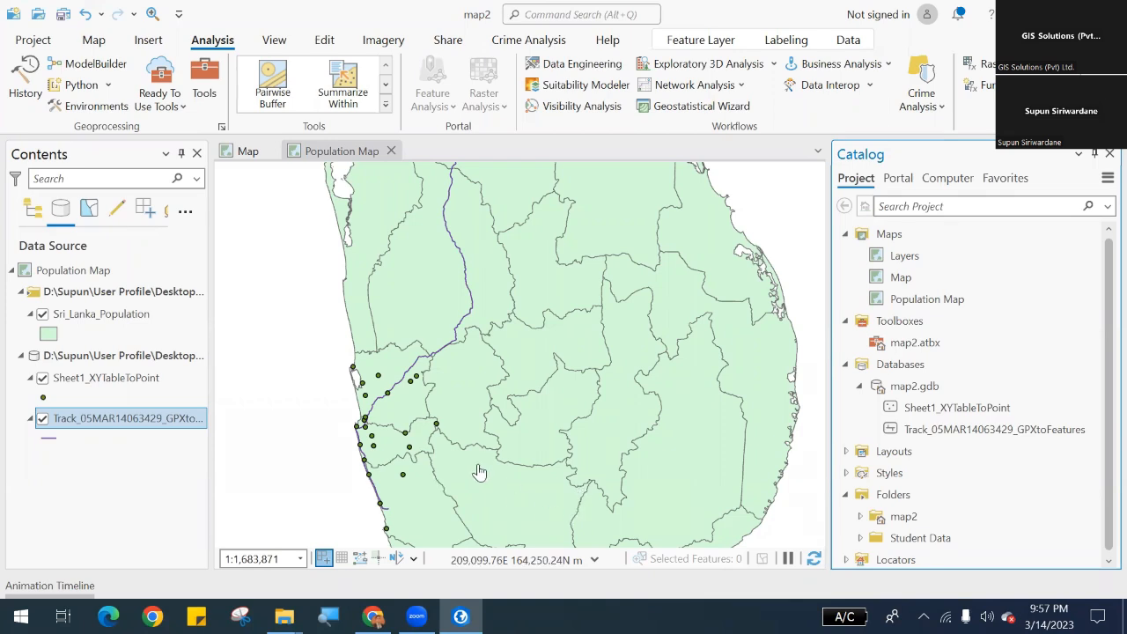
scroll(466, 433, down, 1)
scroll(470, 458, down, 2)
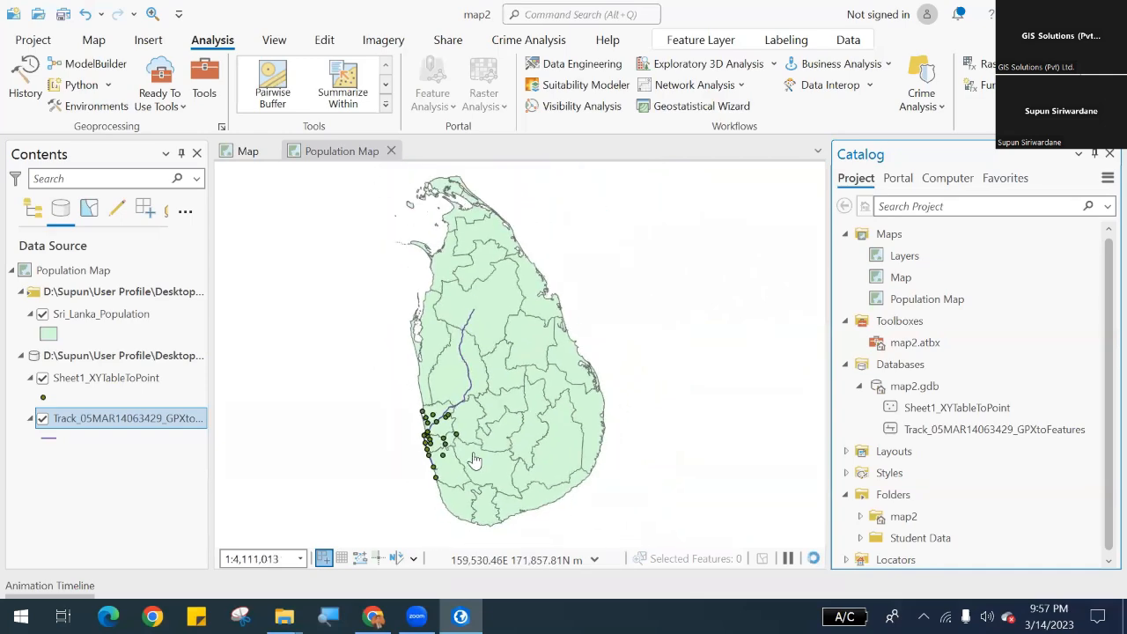
scroll(473, 459, up, 1)
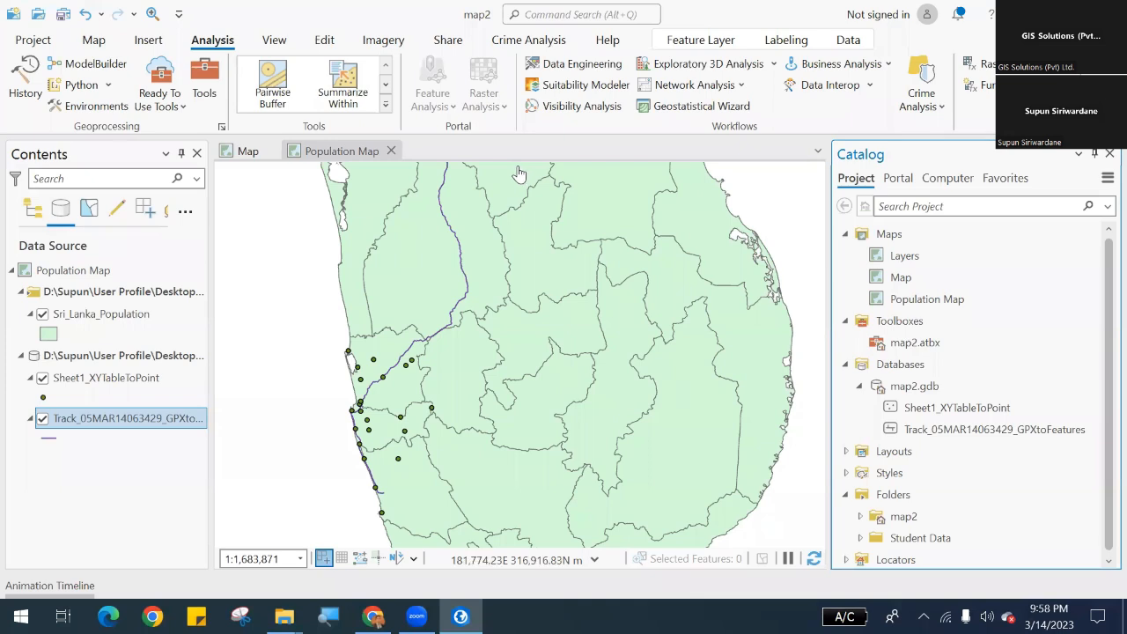
click(568, 65)
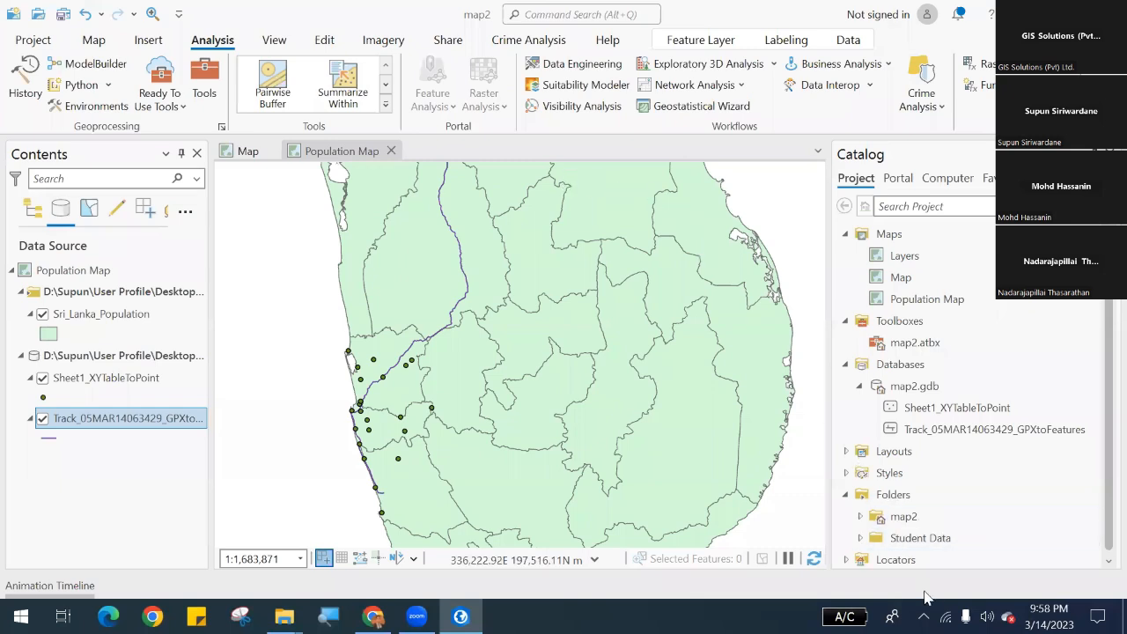
Adjust the computer's speaker volume for the Realtek audio output.
click(986, 616)
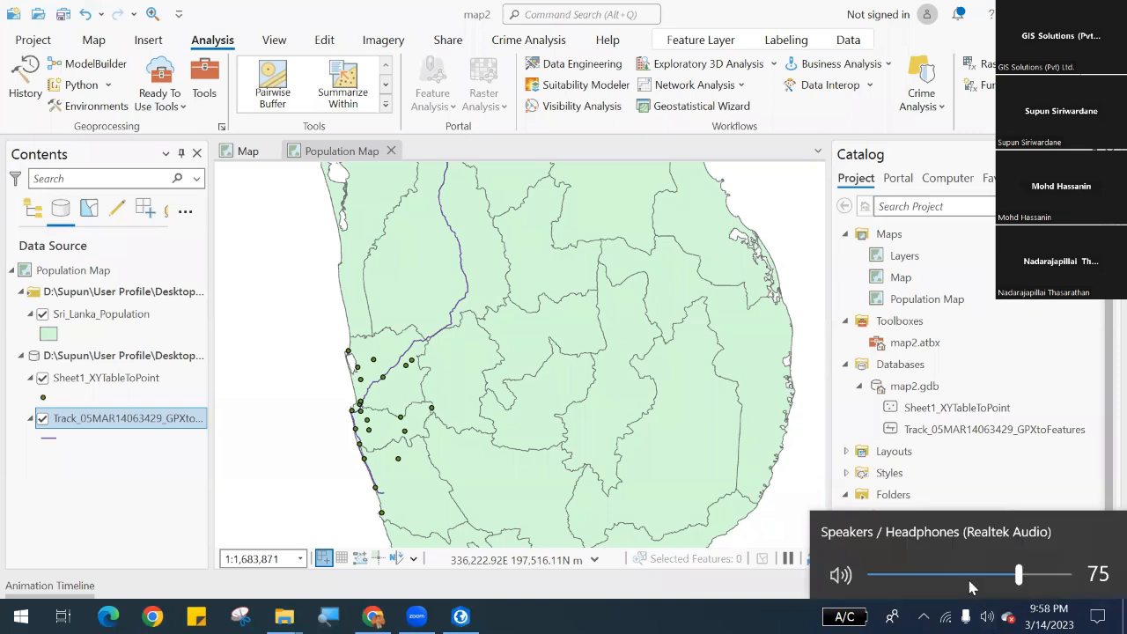
click(968, 574)
click(988, 576)
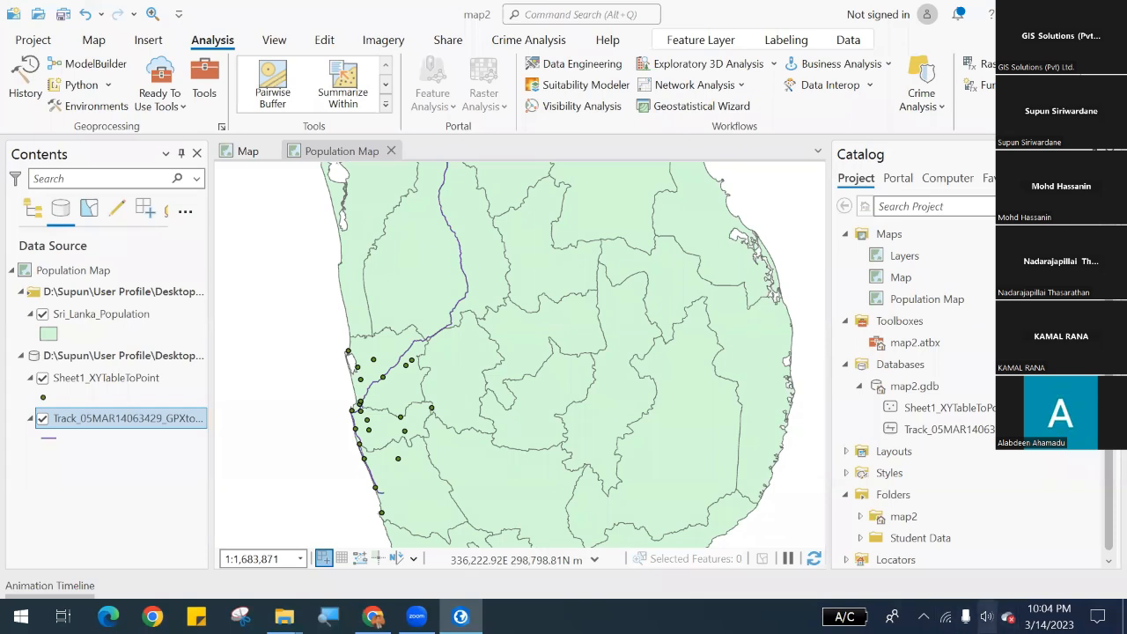
click(987, 616)
drag(947, 575, 975, 576)
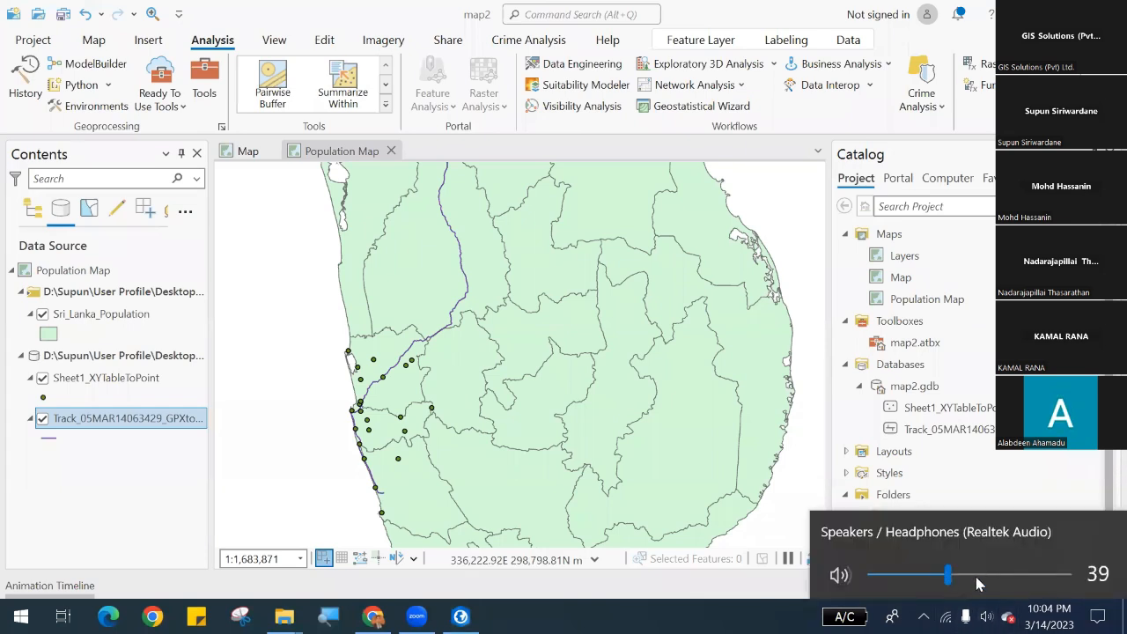
click(808, 602)
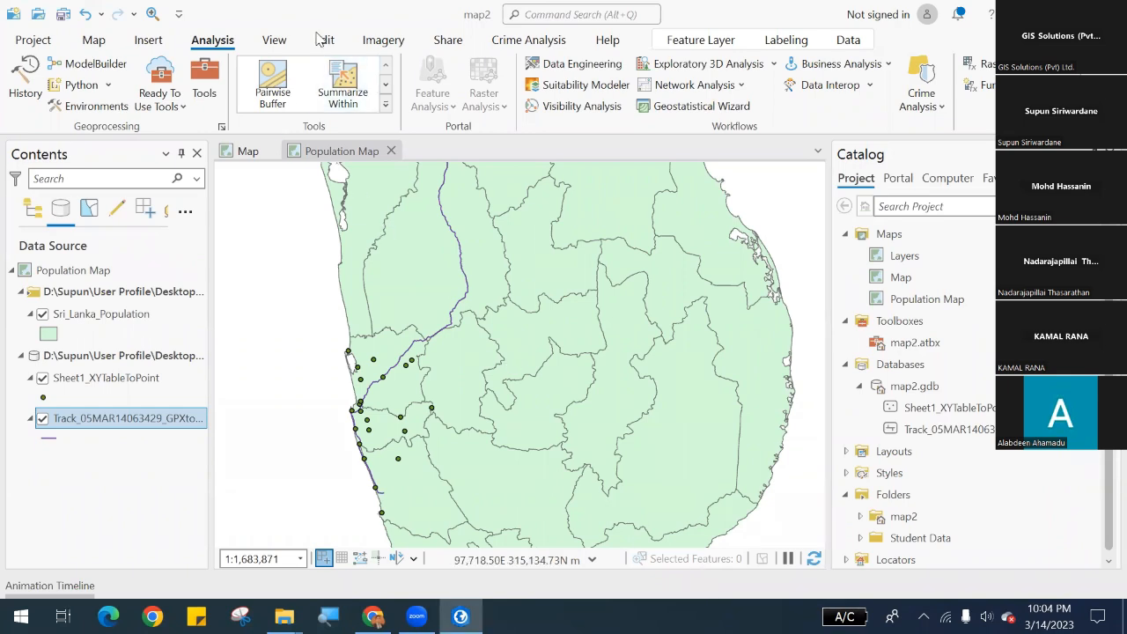
Open the ArcGIS Pro Advanced Functionalities flyer image from FLyer and Graphics in the desktop's ArcGIS Pro Advanced folder.
double_click(481, 26)
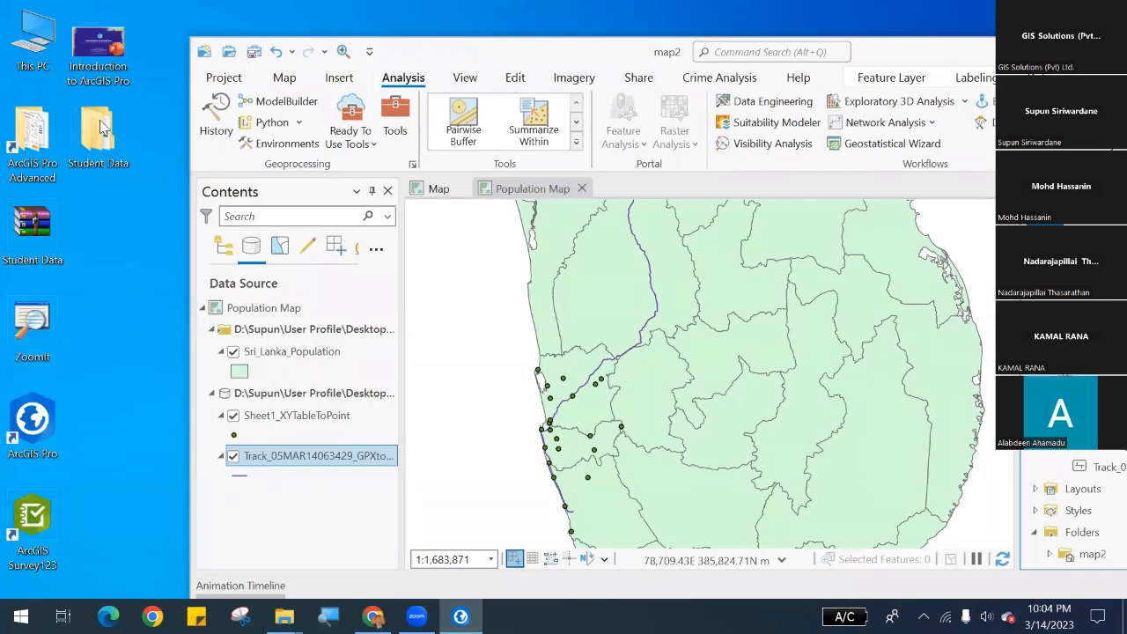
double_click(44, 136)
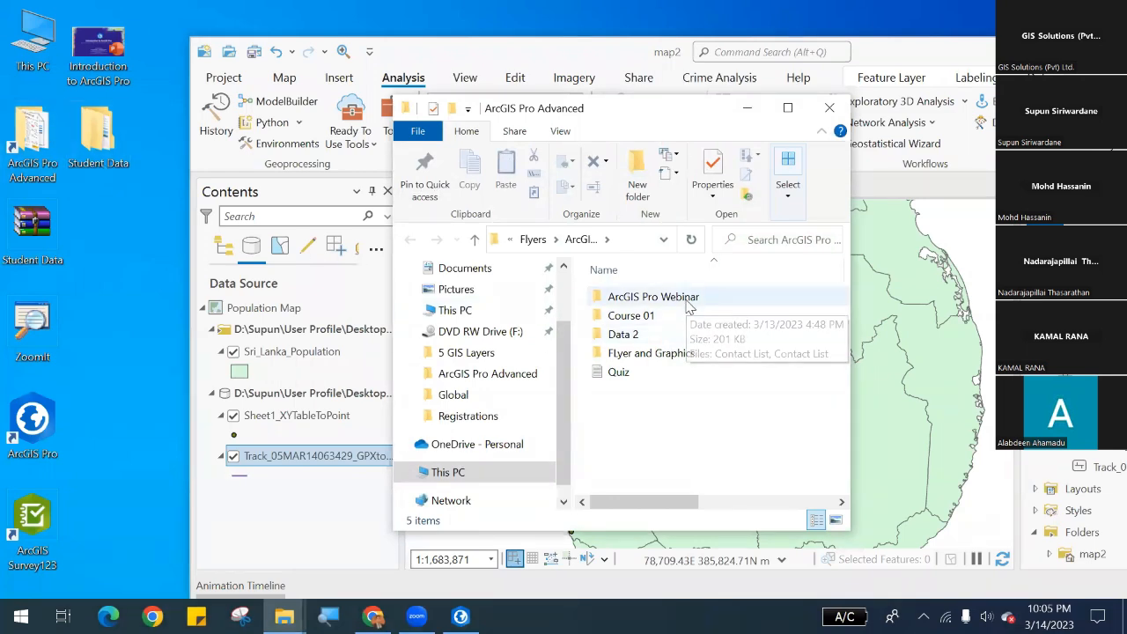
double_click(680, 352)
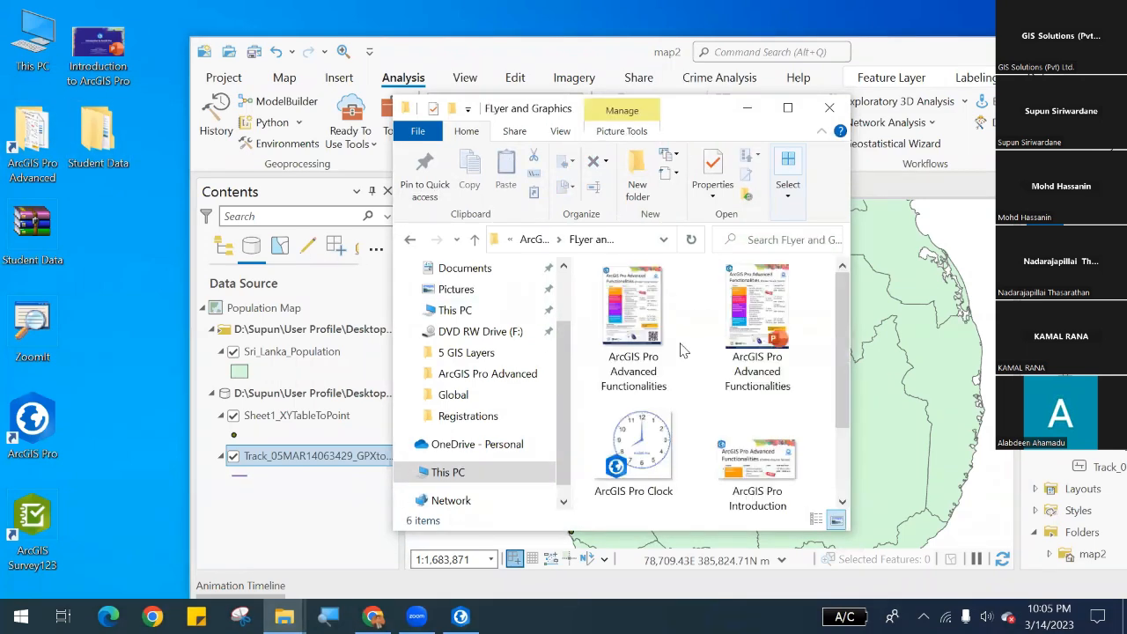
double_click(660, 343)
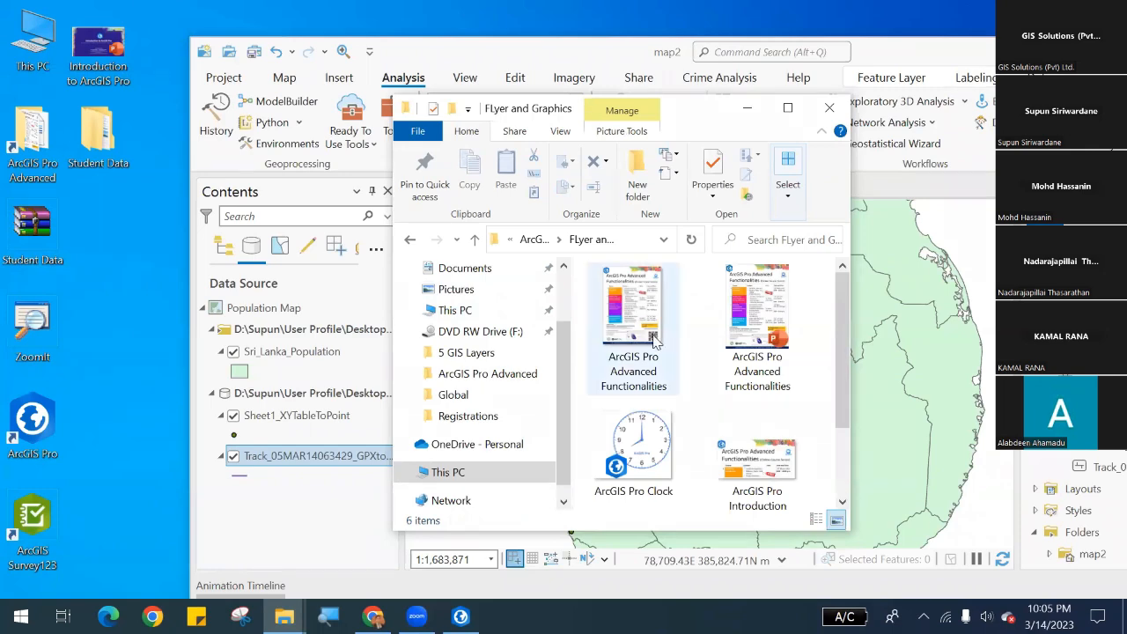
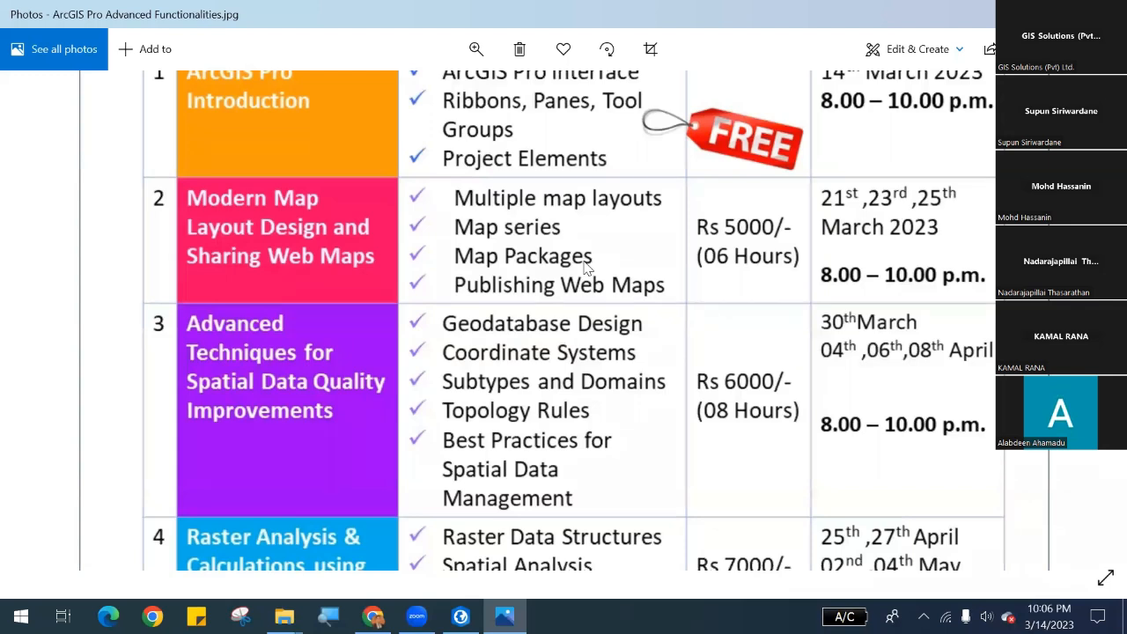
Examine the topics, fees and session dates of course modules 2 to 4 on the flyer.
drag(577, 296, 568, 257)
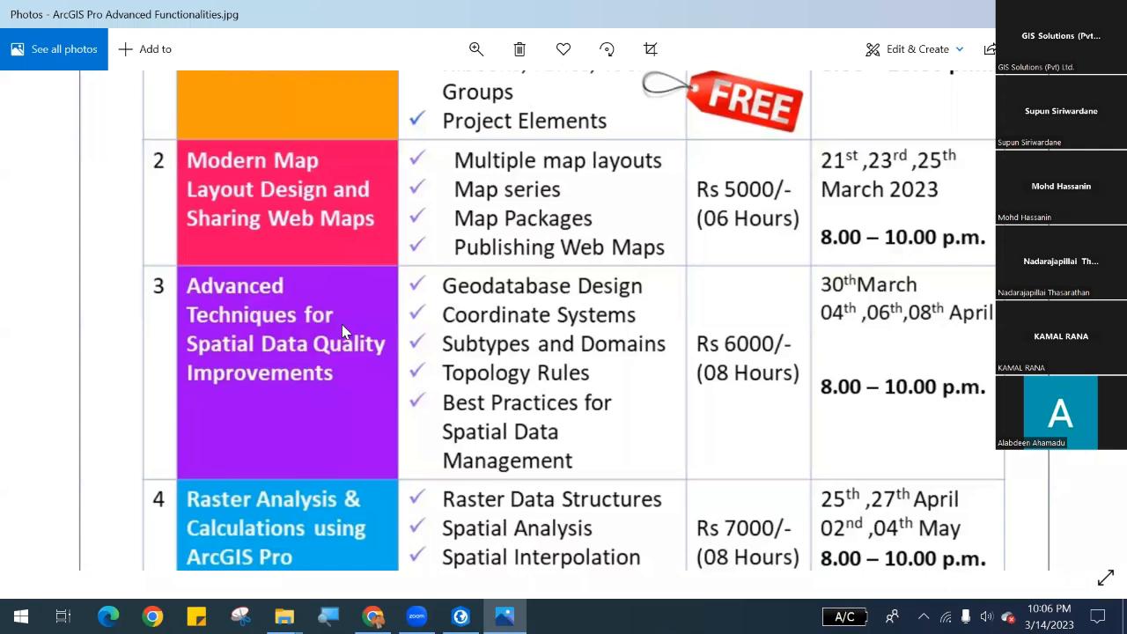
drag(344, 331, 345, 279)
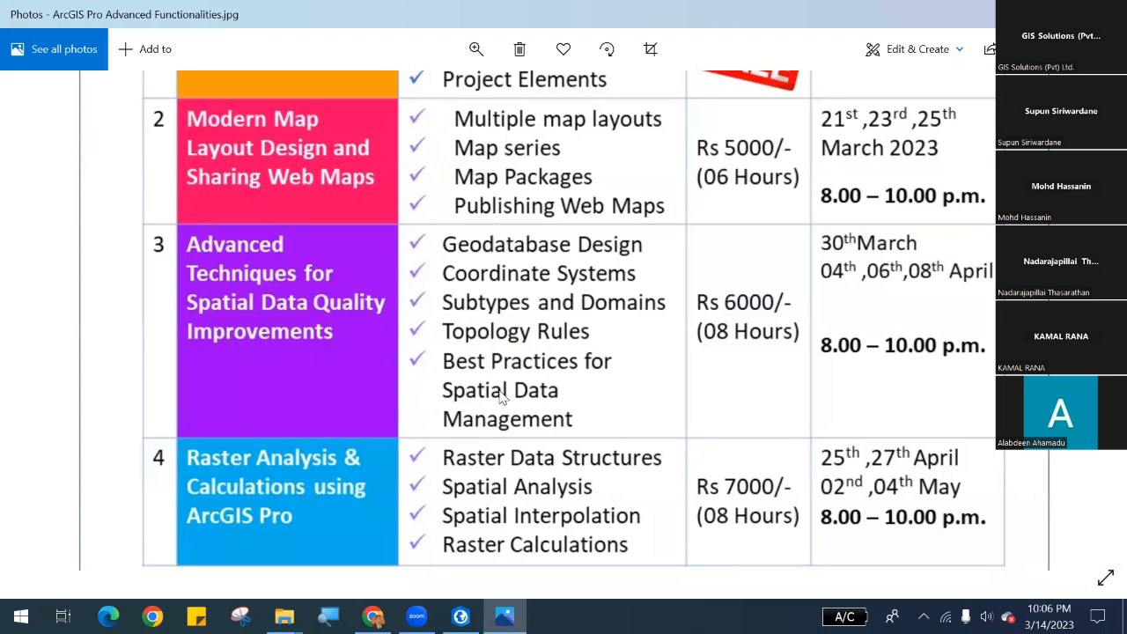
drag(499, 396, 499, 365)
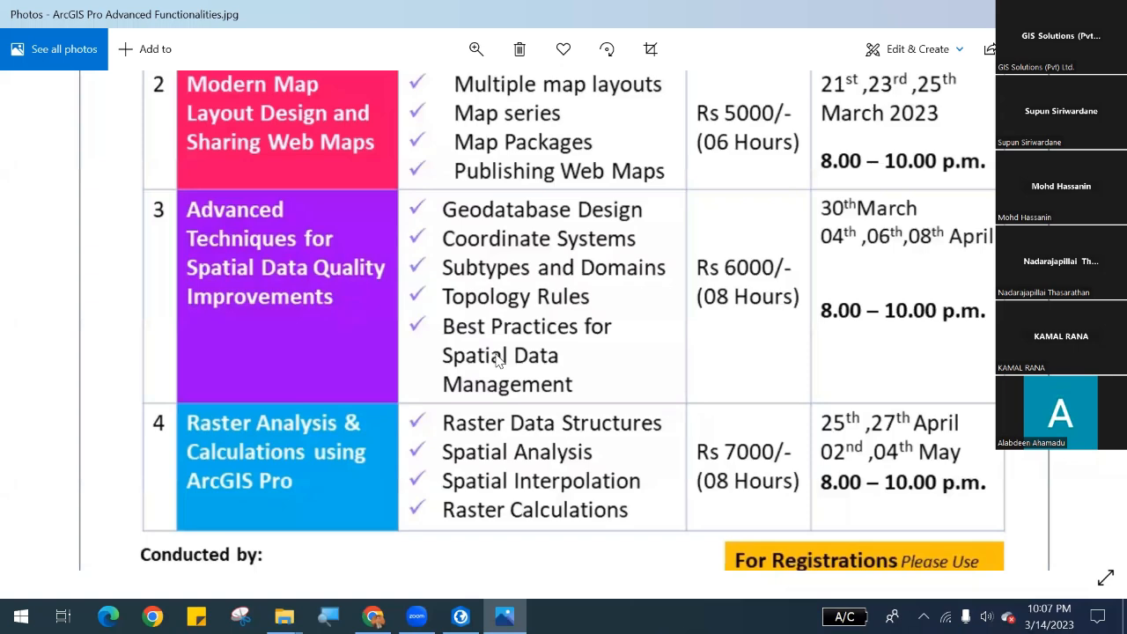
scroll(601, 462, up, 3)
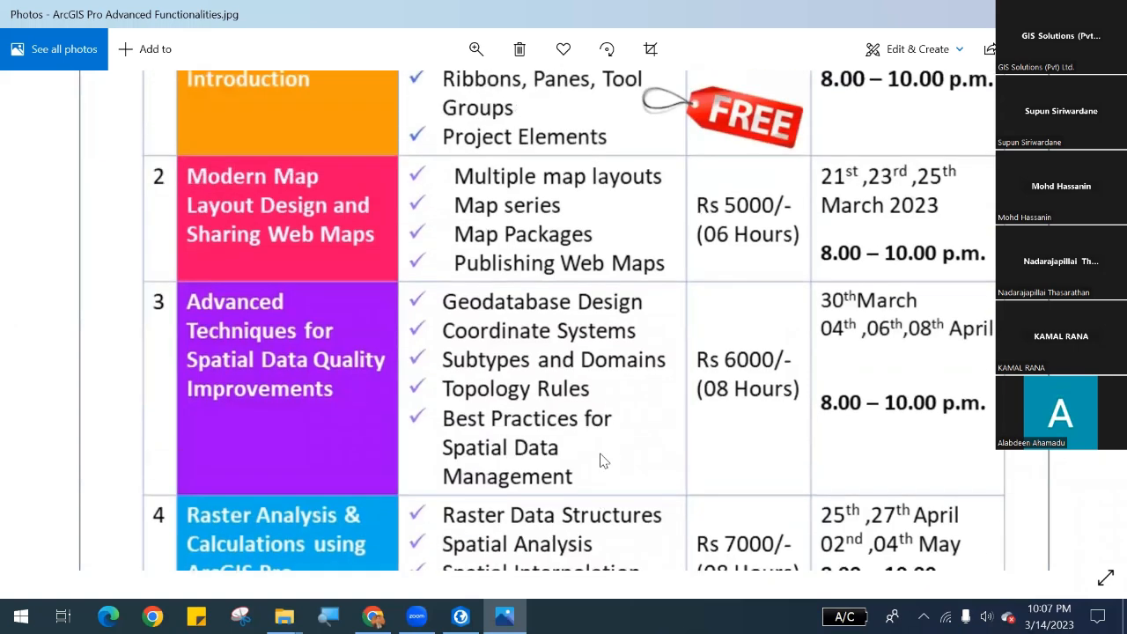
View the flyer's title and module 1, and minimize the flyer image and the FLyer and Graphics folder window.
drag(598, 344, 592, 453)
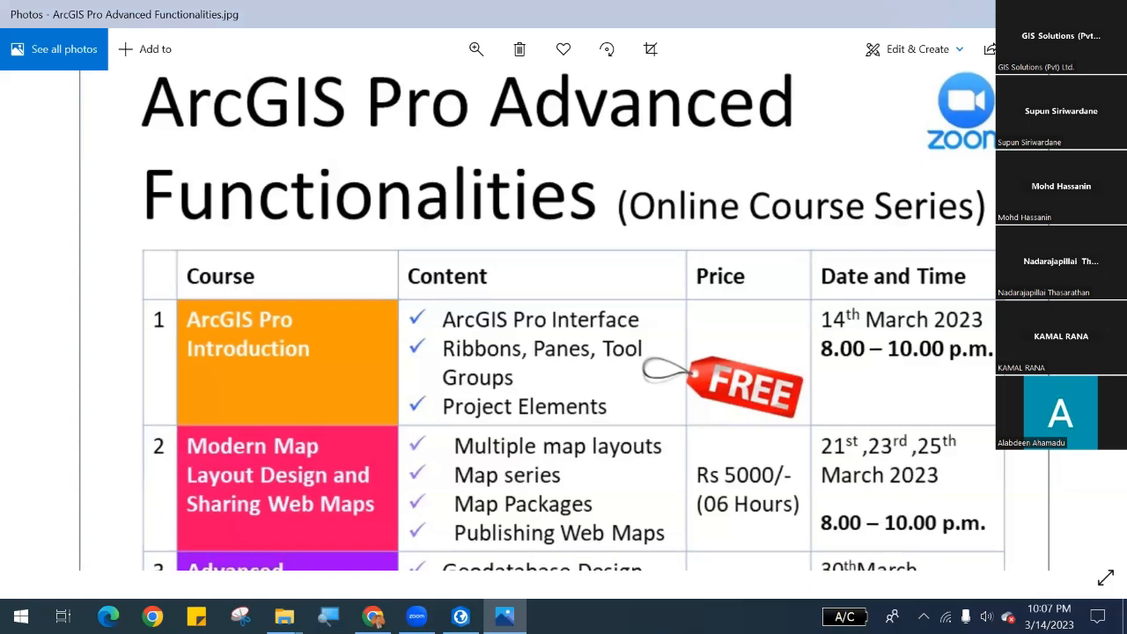
click(1026, 14)
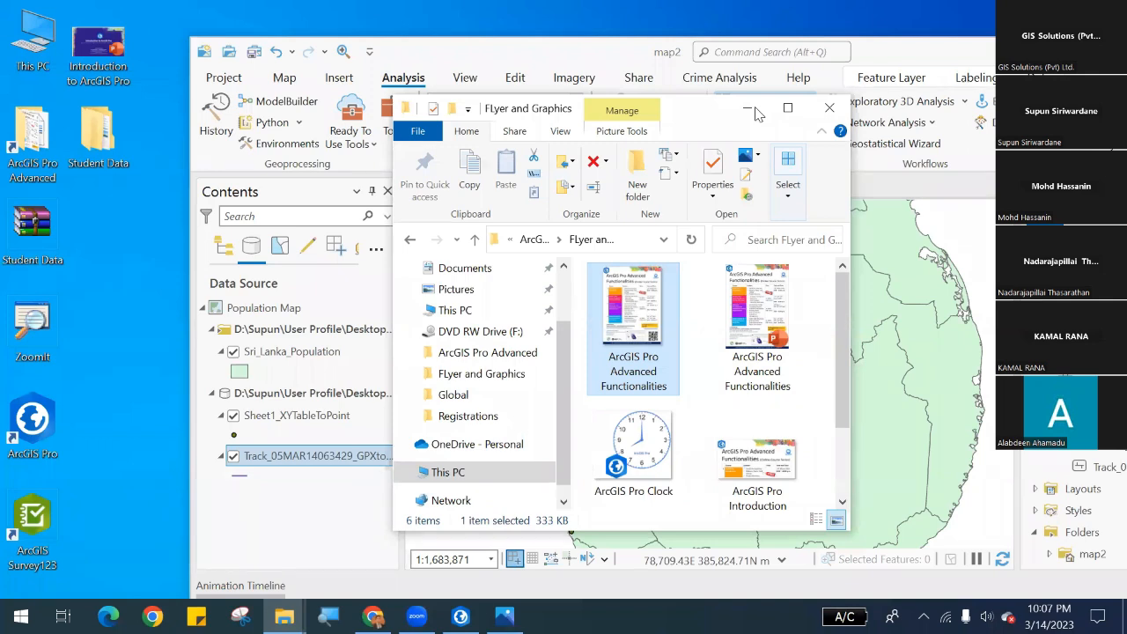
click(748, 108)
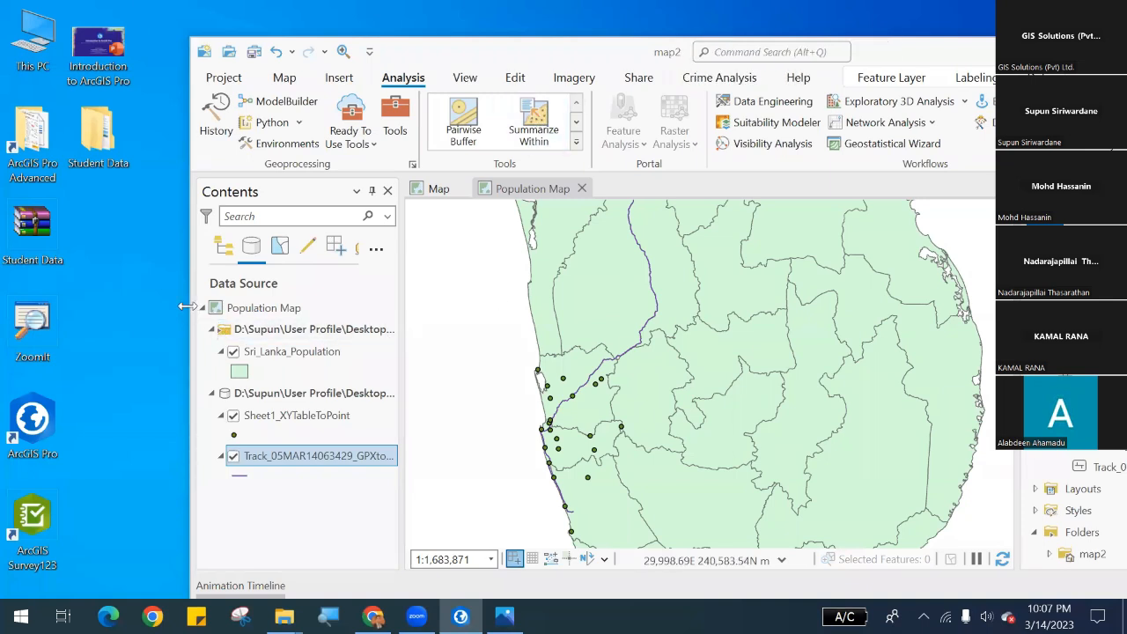
Widen and reposition the ArcGIS Pro window showing the Population Map, and maximize it to fill the screen.
drag(187, 305, 172, 305)
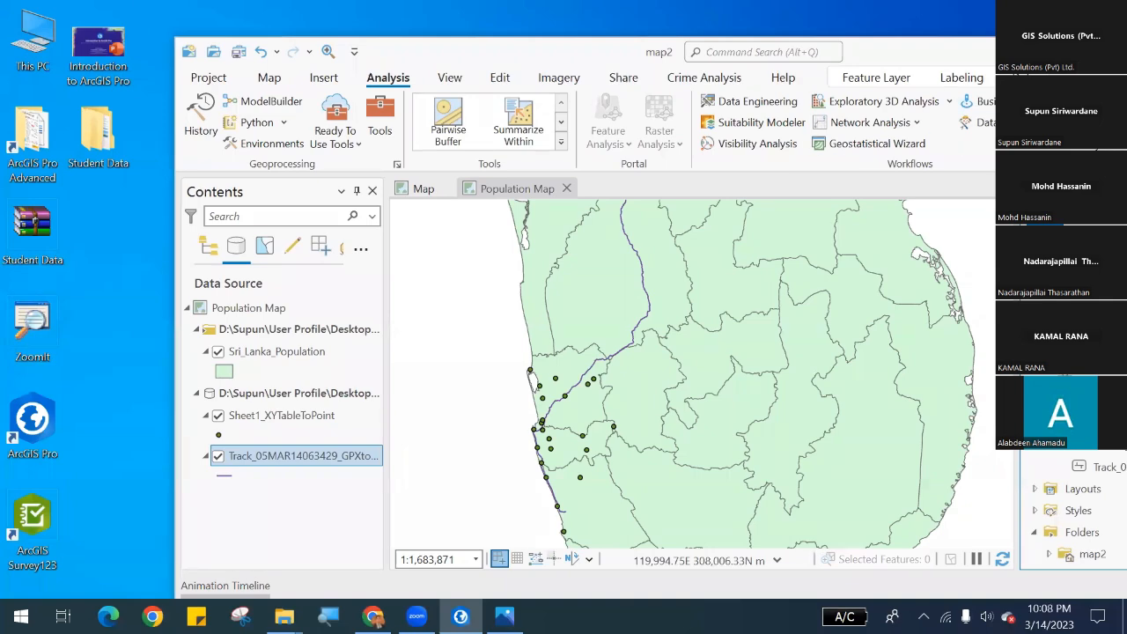
drag(529, 52, 419, 90)
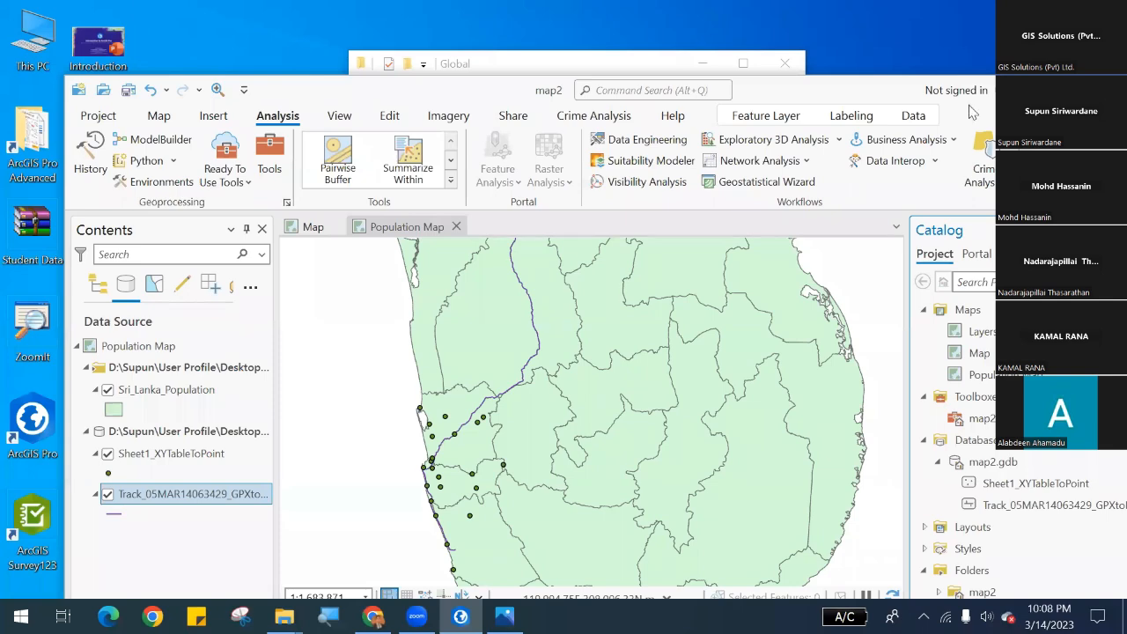
drag(903, 91, 836, 78)
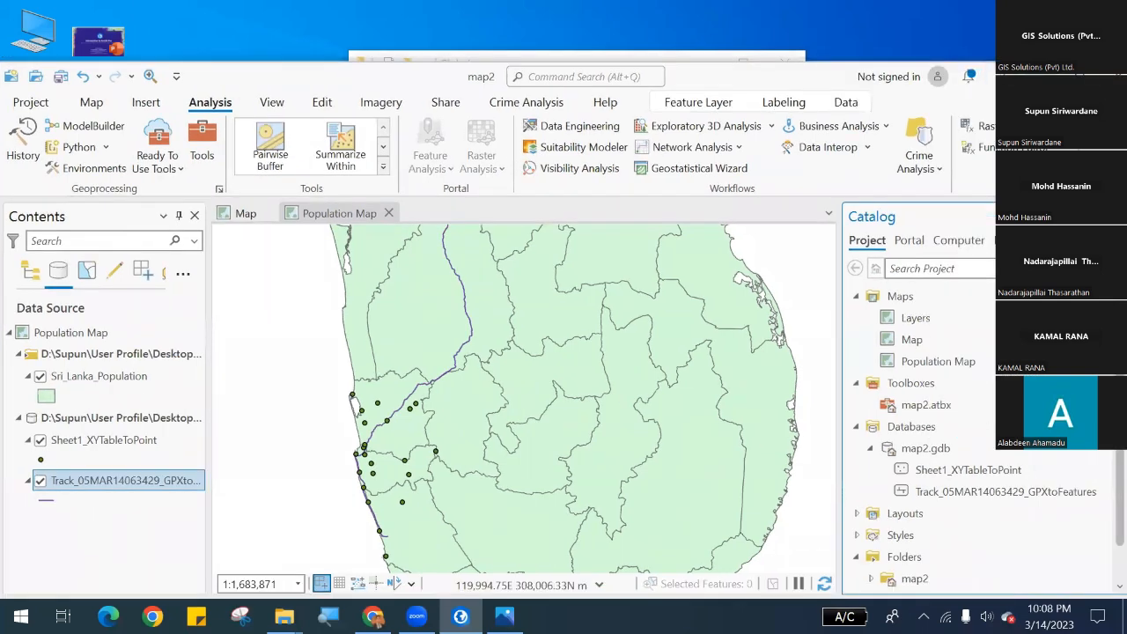
click(1076, 77)
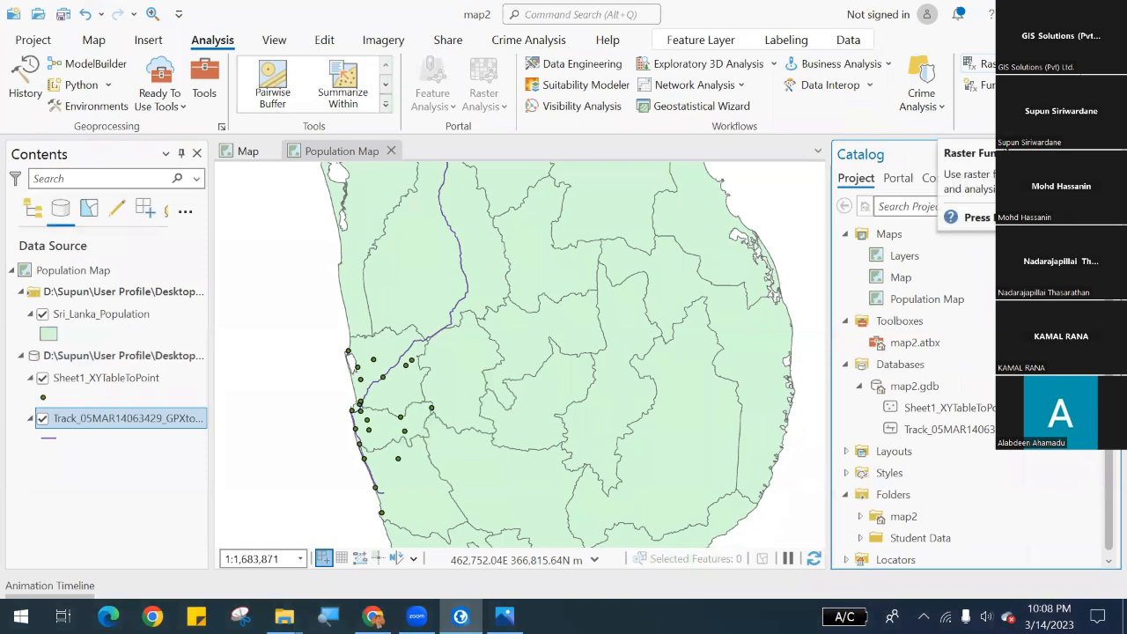